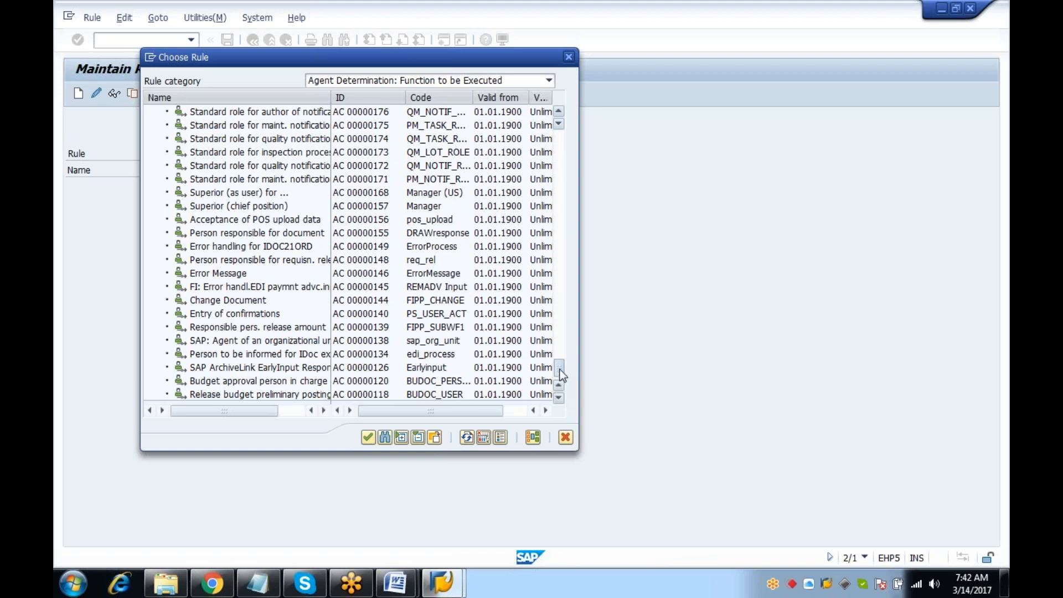
Scroll the Choose Rule list and select Superior (as user), rule AC 00000168
scroll(560, 375, "up", 1)
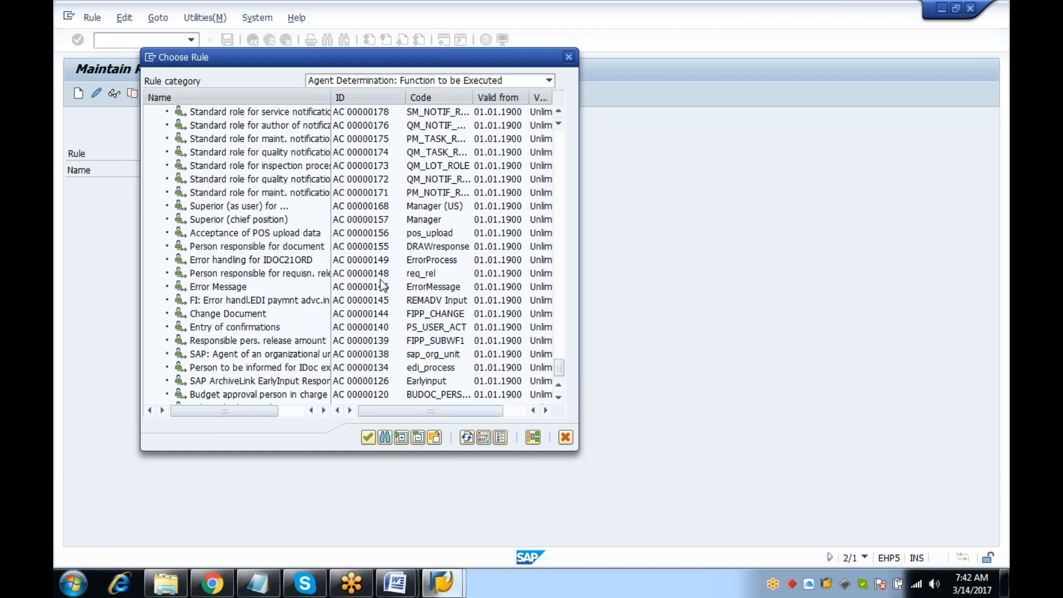
left_click(375, 223)
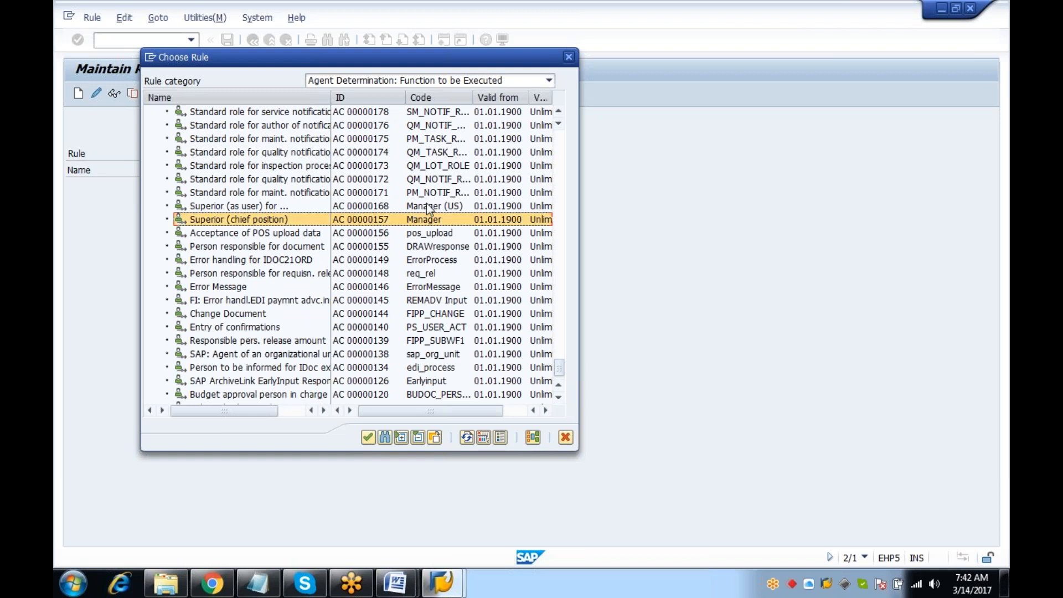
left_click(357, 208)
left_click(373, 223)
left_click(376, 208)
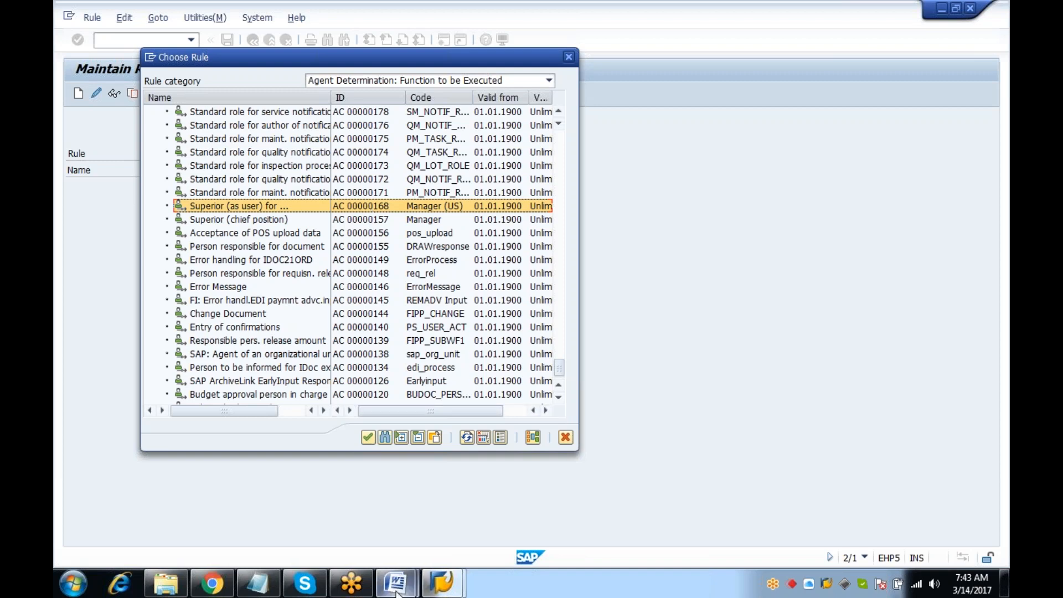
Type the rule ID prefix Ac0000 into a blank Notepad note
left_click(257, 584)
type("AC")
key("BackSpace")
type("c0000")
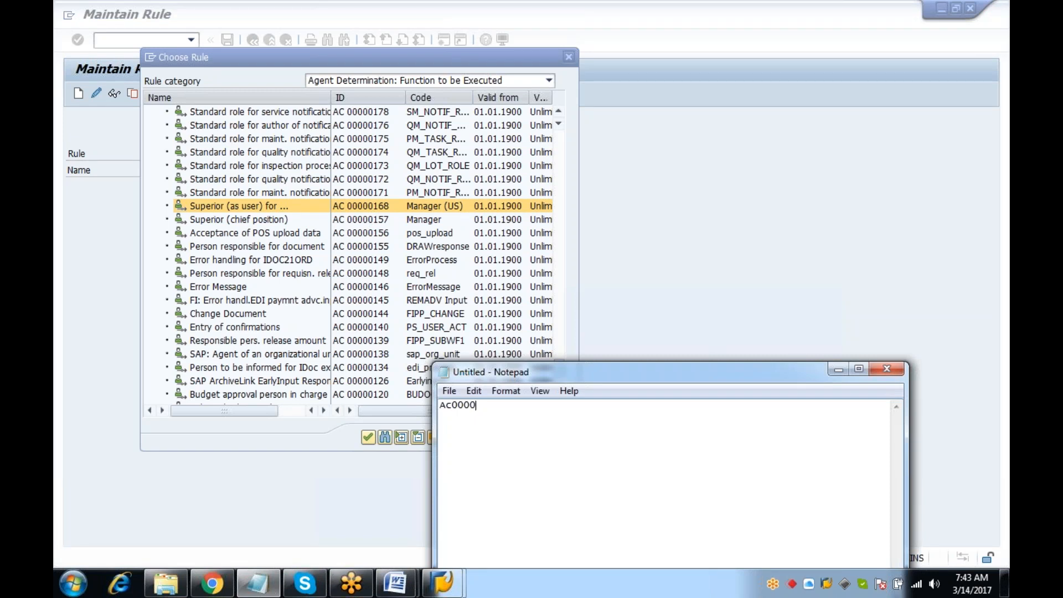
Return to the SAP rule chooser and create a second session from its system menu
left_click(187, 445)
left_click(147, 58)
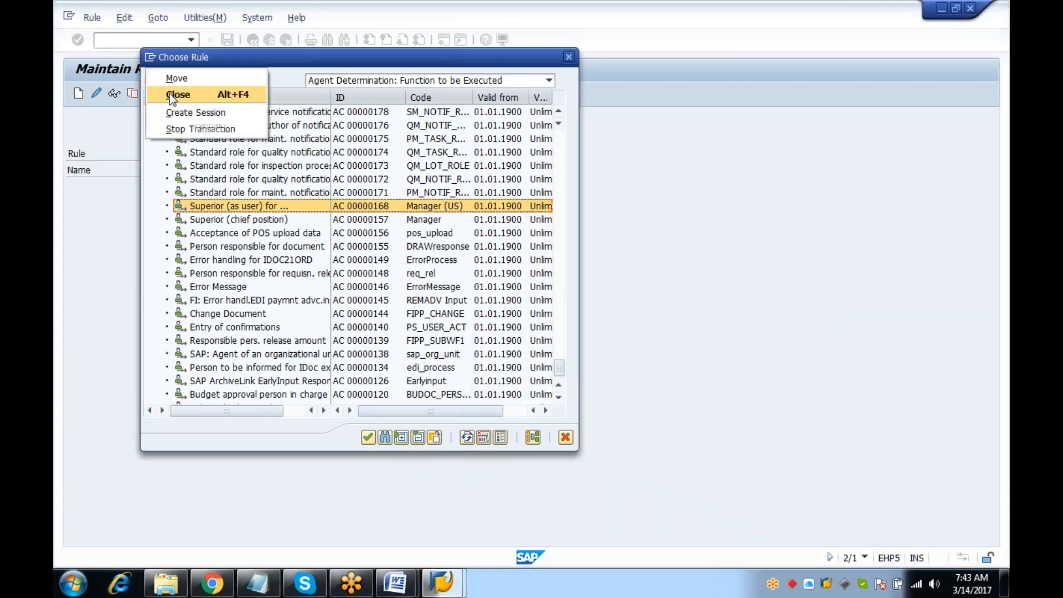
left_click(194, 113)
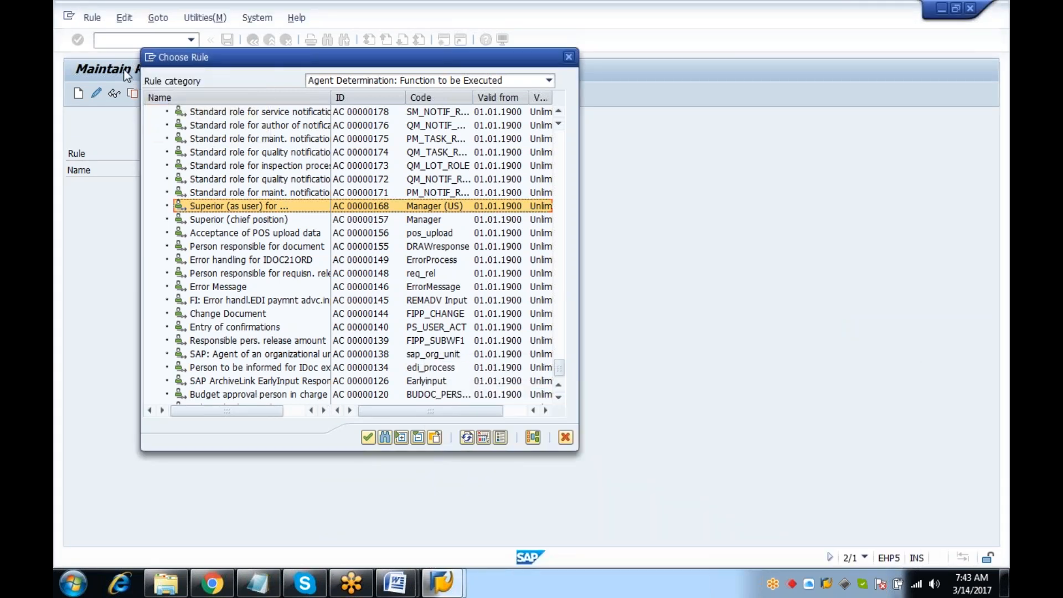
Run PFAC and display rule 168, showing function module SWX_GET_MANAGER
type("pftc")
key("BackSpace")
key("BackSpace")
key("BackSpace")
type("fac")
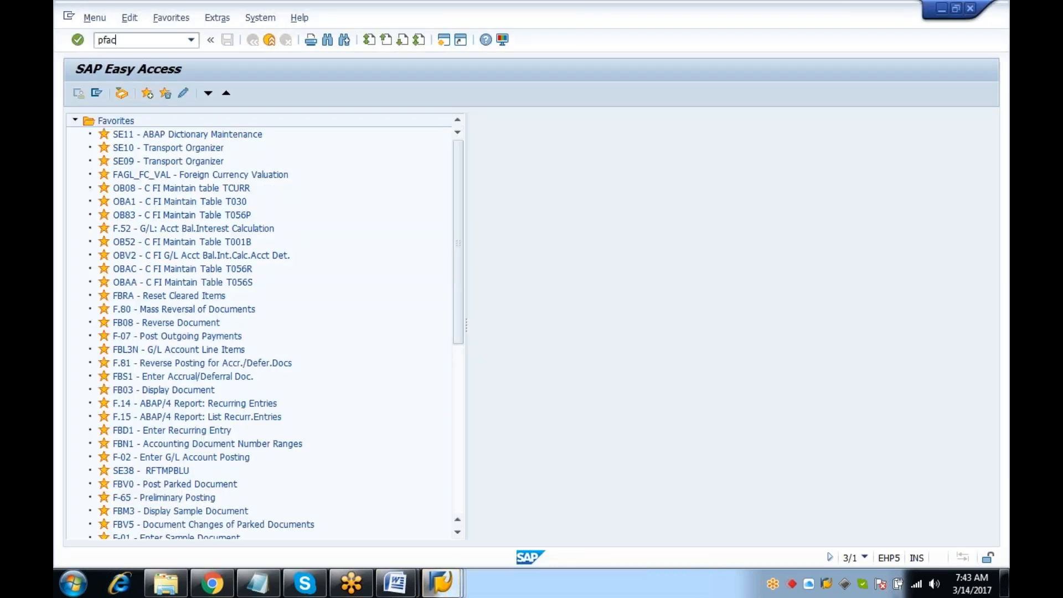
key("Return")
type("1")
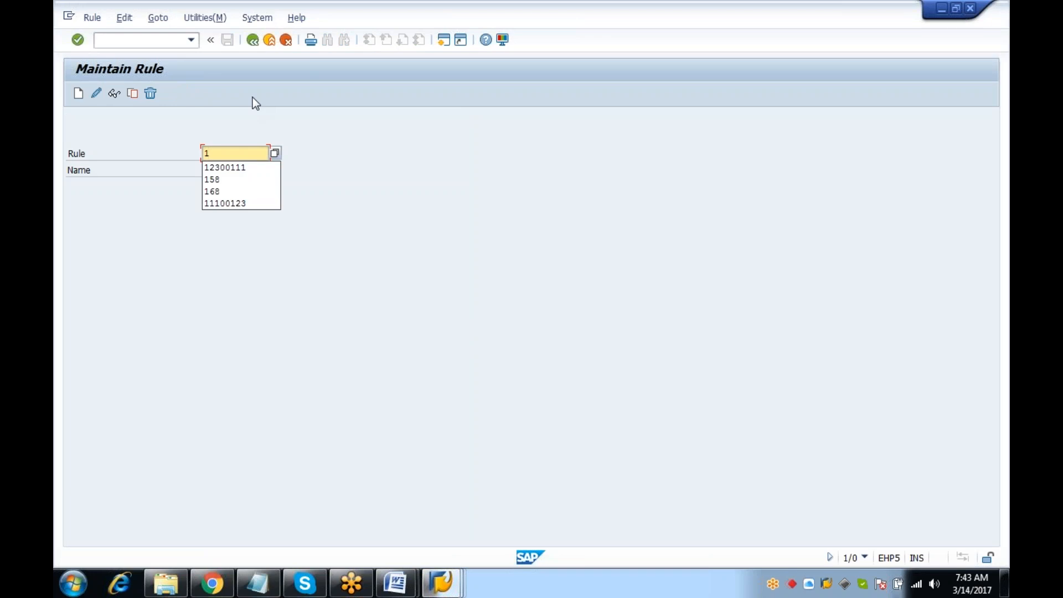
type("68")
key("Return")
left_click(115, 94)
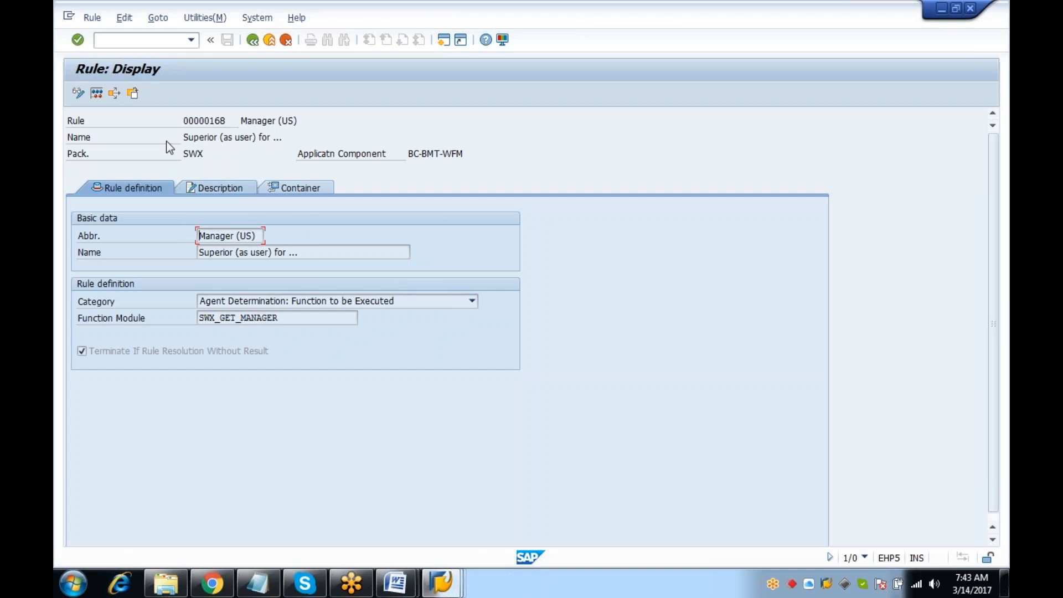
left_click_drag(200, 317, 299, 317)
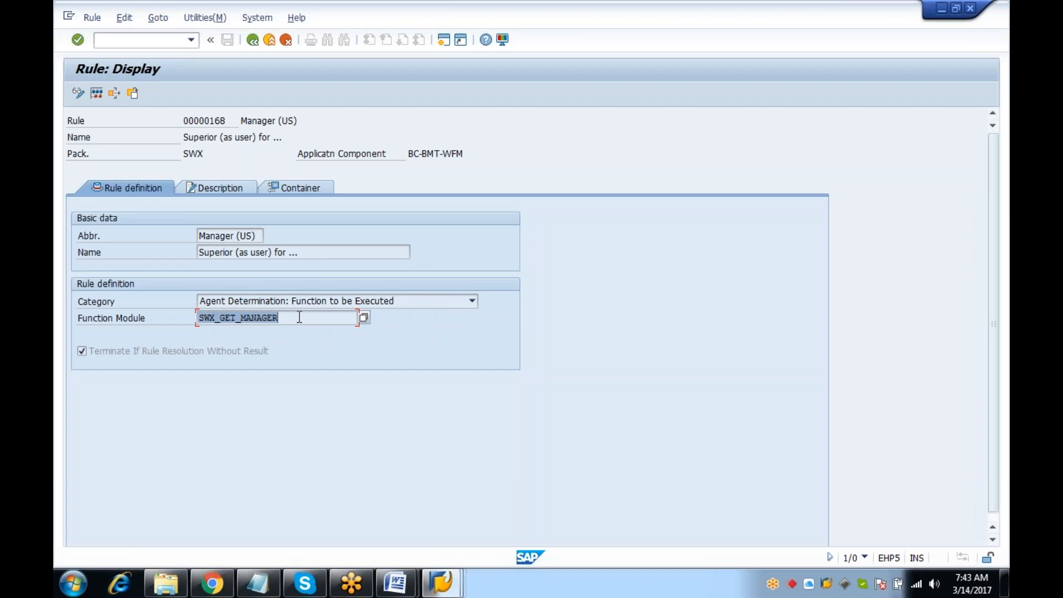
left_click(313, 303)
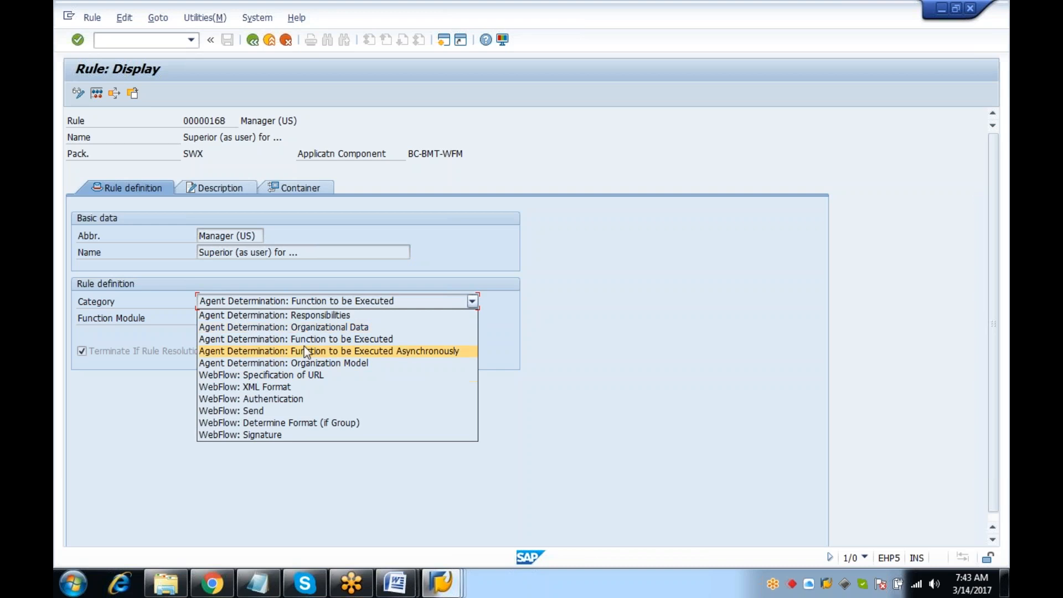
left_click(401, 248)
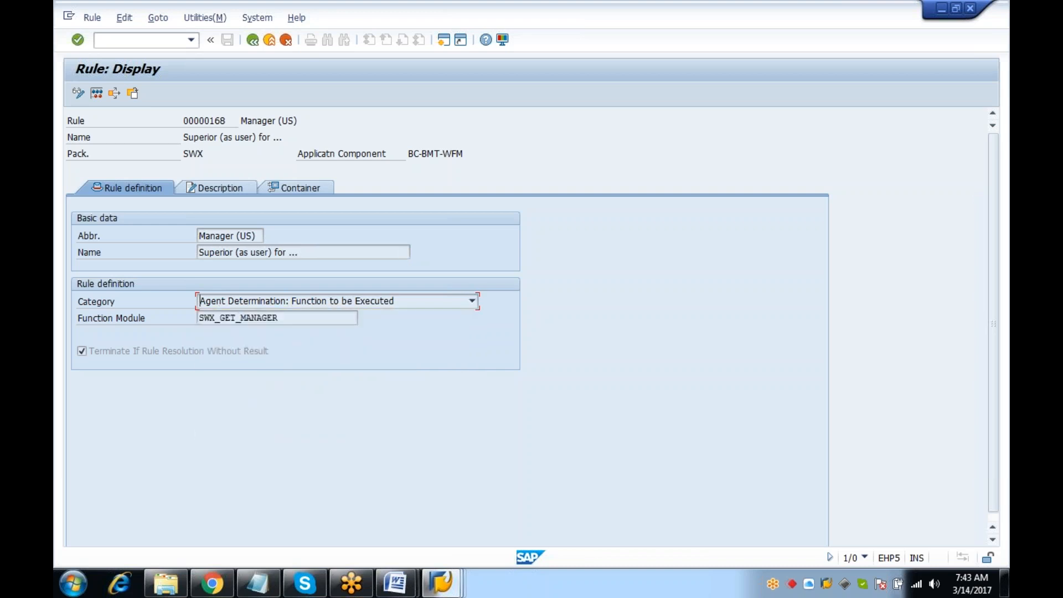
left_click(308, 186)
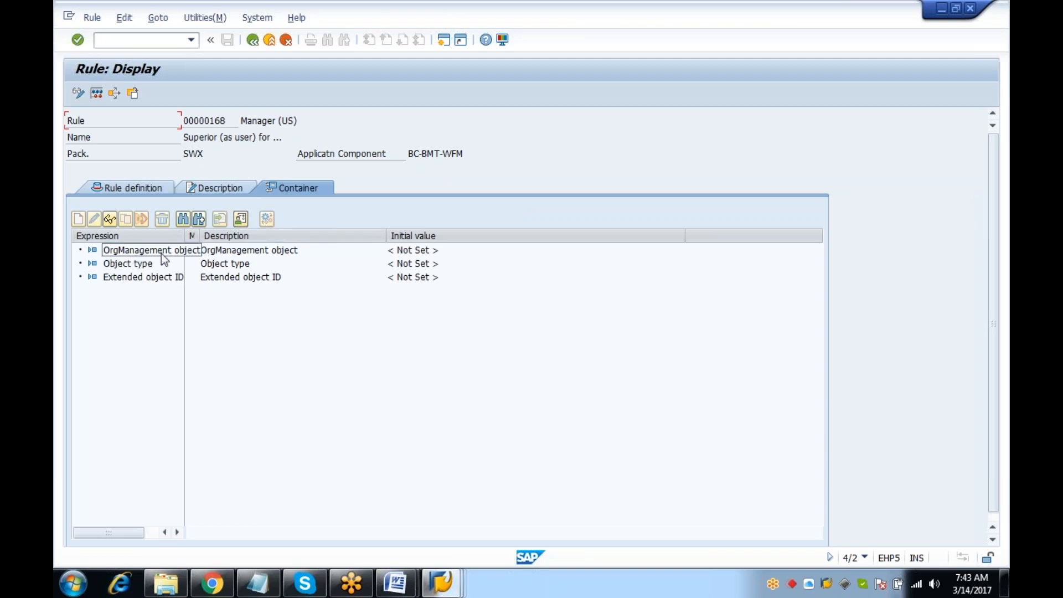
left_click(130, 266)
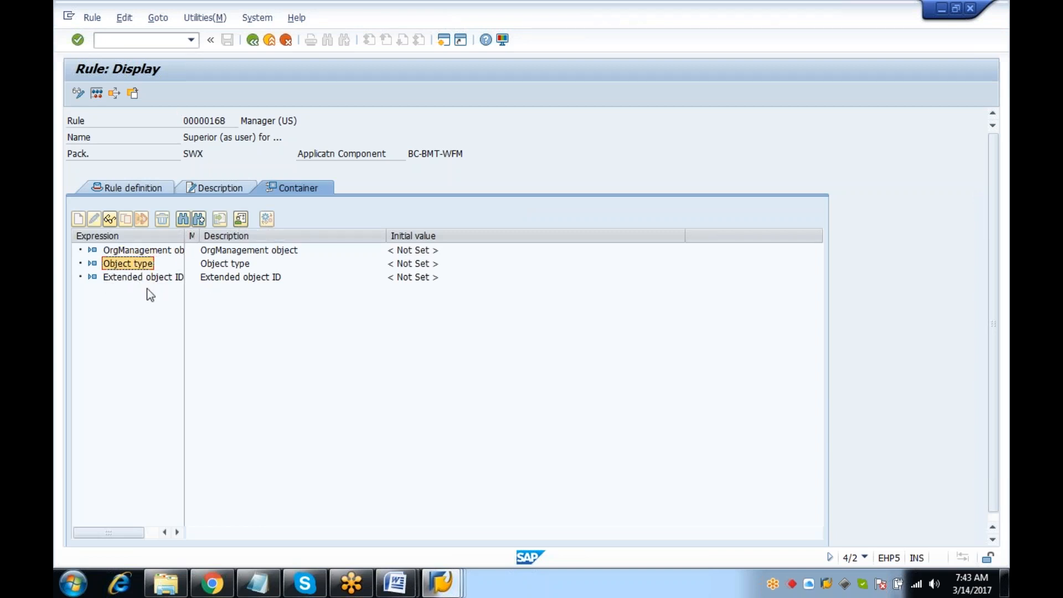
left_click(149, 277)
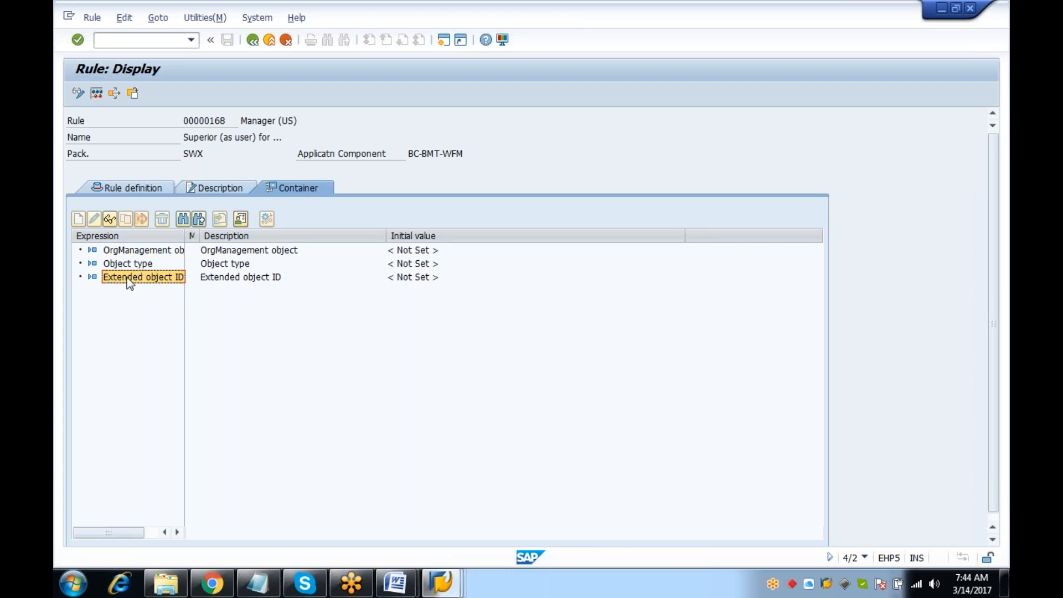
left_click_drag(125, 266, 198, 278)
left_click(140, 184)
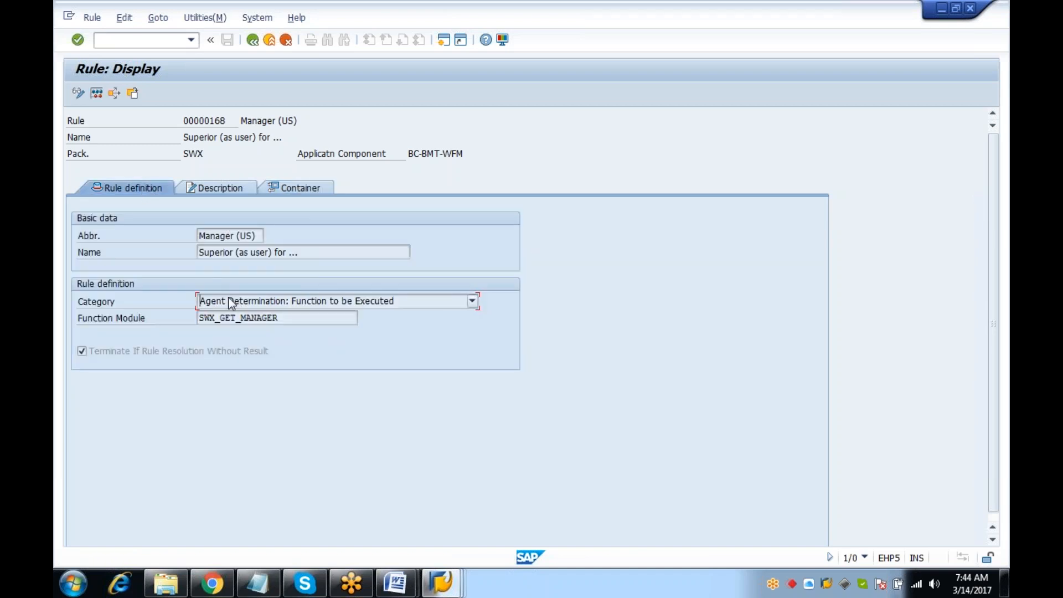
Open the SWX_GET_MANAGER source and examine the container-reading statements on lines 30–35, including ORG_OBJECT
double_click(242, 318)
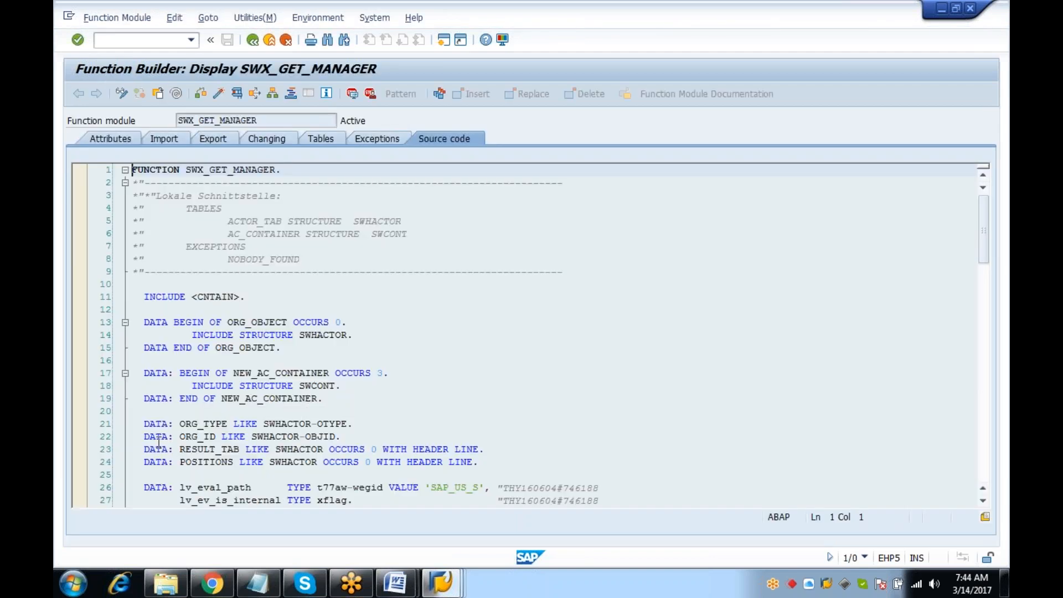
left_click_drag(981, 238, 990, 277)
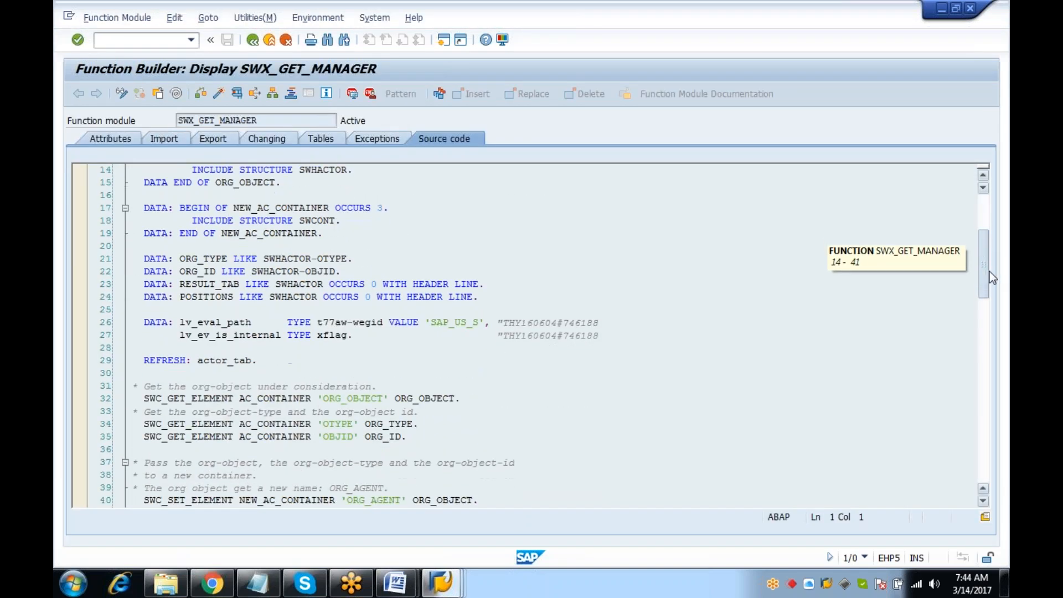
left_click_drag(150, 398, 443, 441)
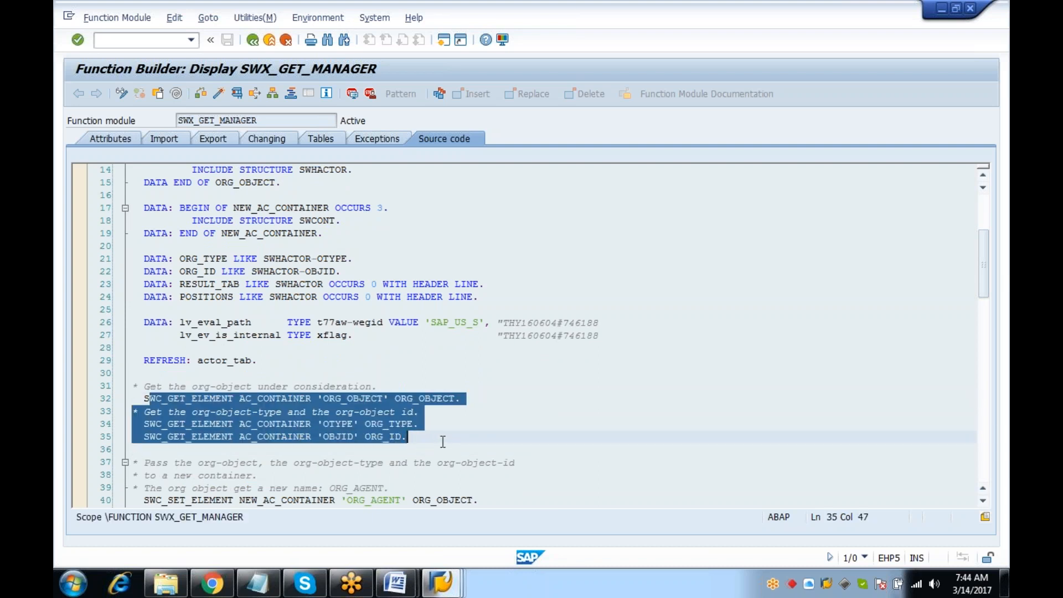
left_click(174, 410)
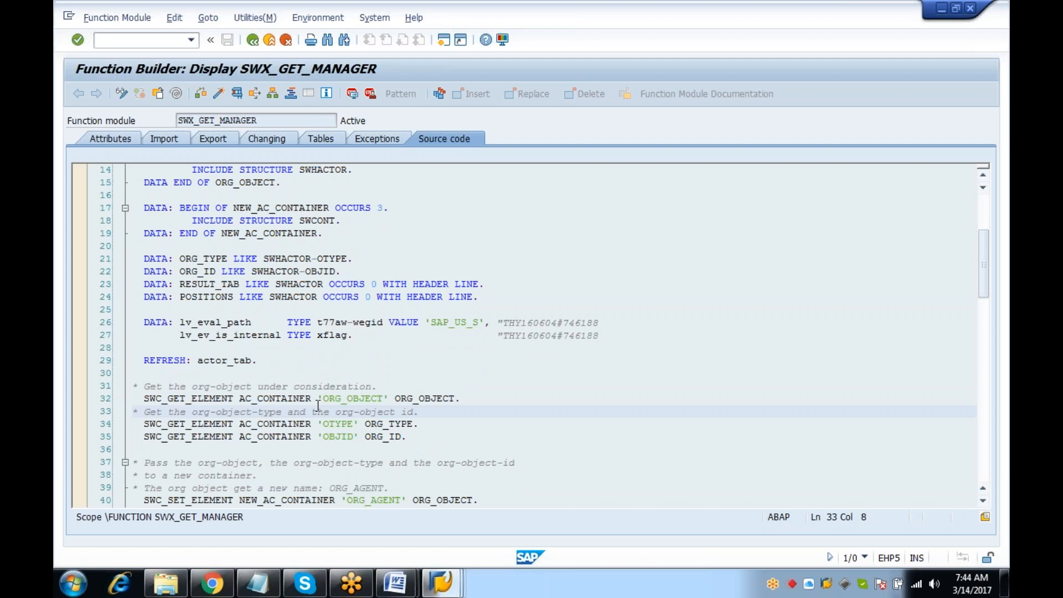
left_click_drag(389, 397, 320, 395)
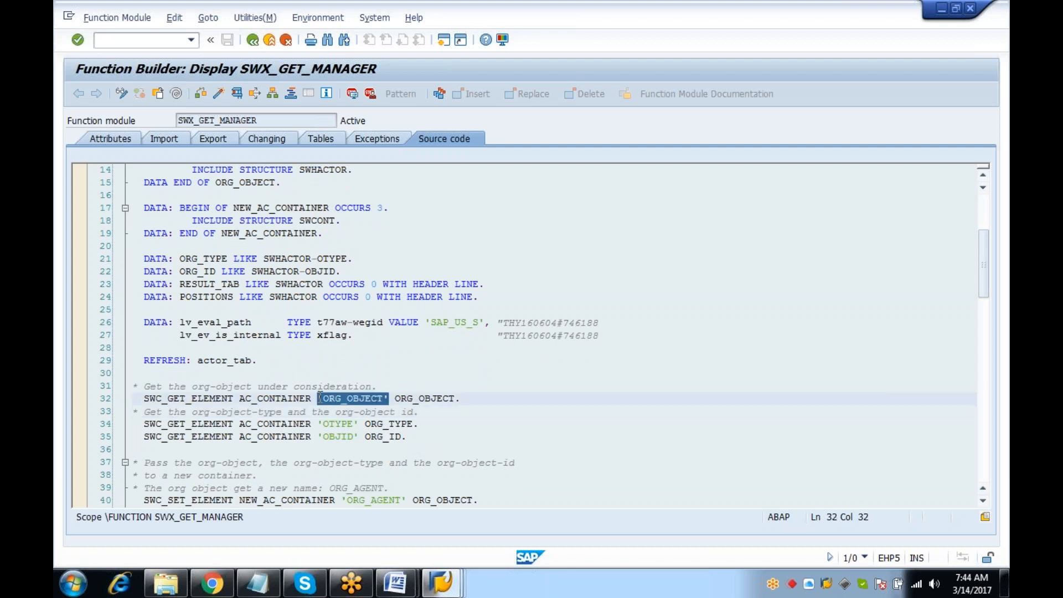
left_click_drag(389, 396, 469, 400)
left_click(469, 399)
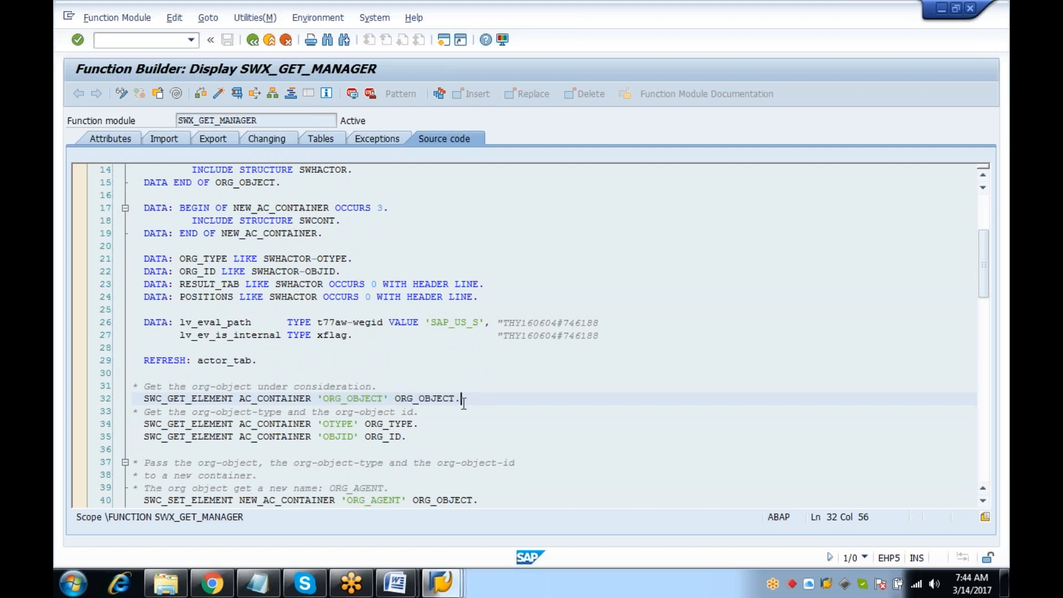
left_click_drag(135, 375, 448, 441)
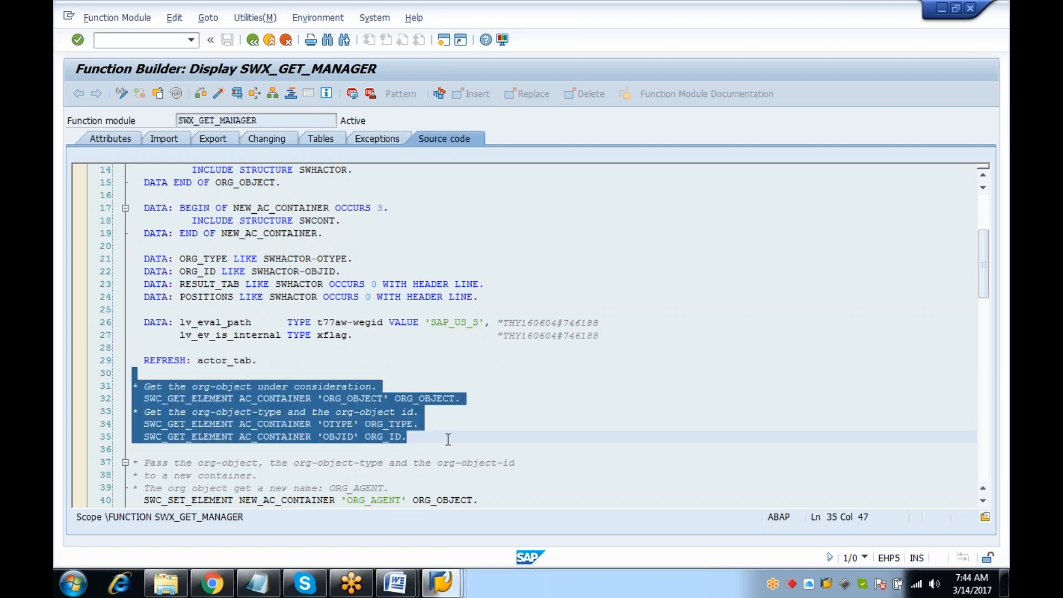
Examine the INCLUDE <CNTAIN> line, the SWC_GET_ELEMENT statements, and source lines 9–11
scroll(448, 439, "up", 3)
left_click_drag(143, 246, 340, 252)
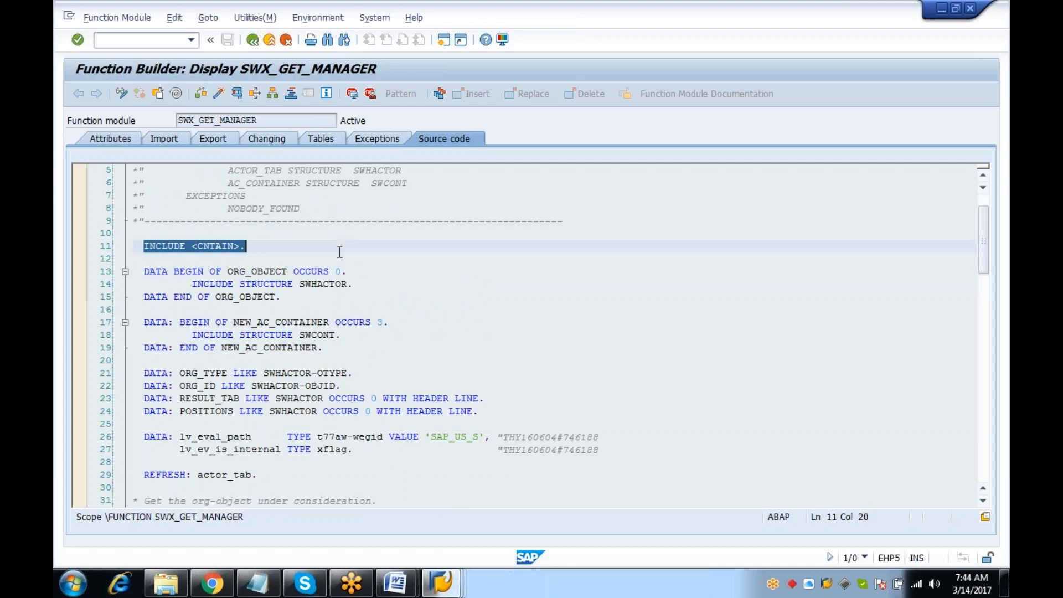
left_click_drag(322, 243, 119, 239)
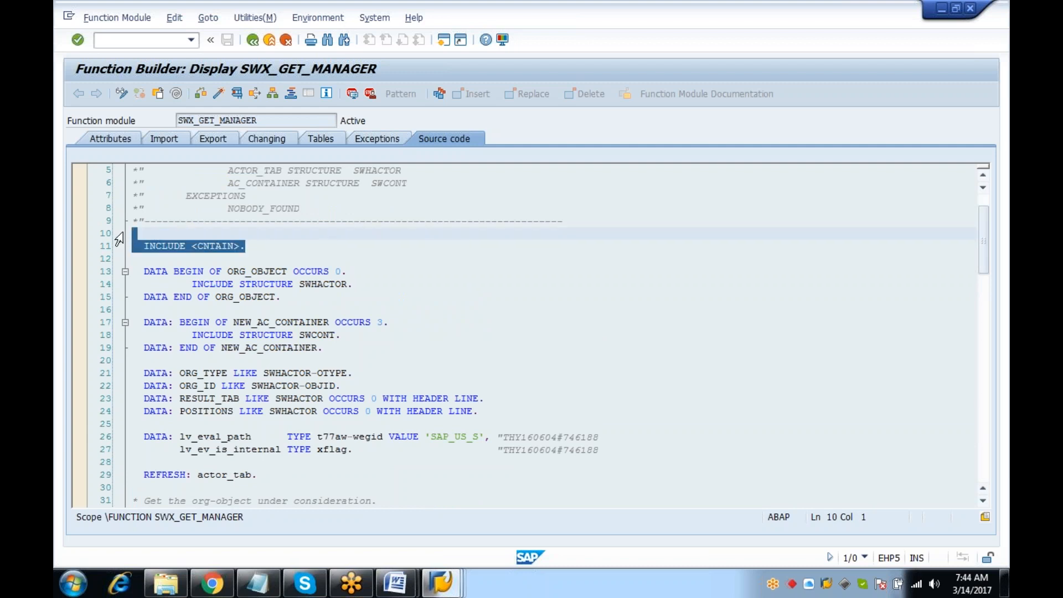
left_click(279, 247)
left_click_drag(259, 245, 121, 236)
scroll(264, 428, "down", 2)
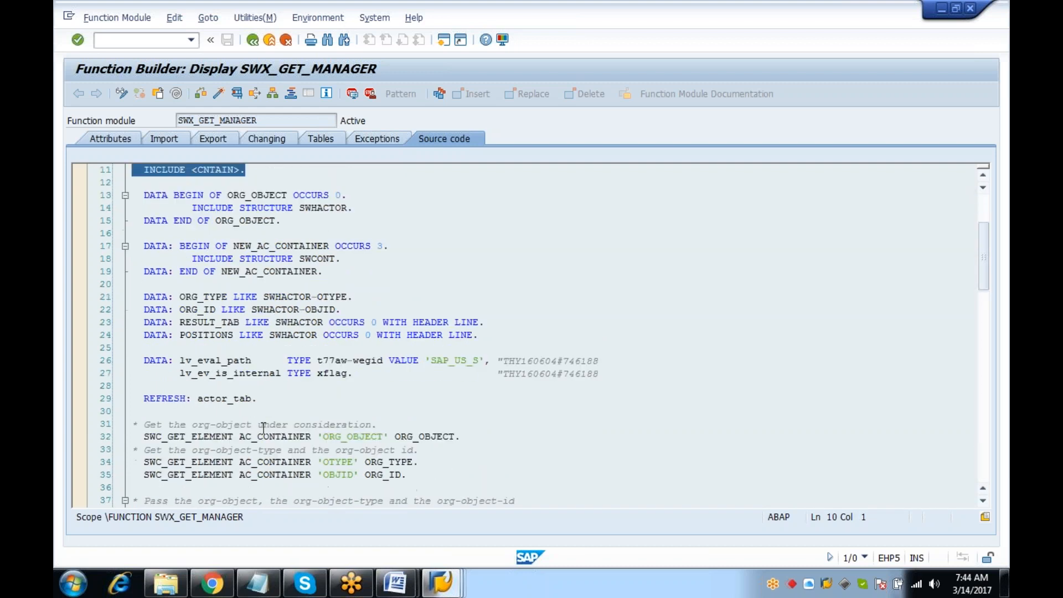
left_click_drag(140, 435, 439, 476)
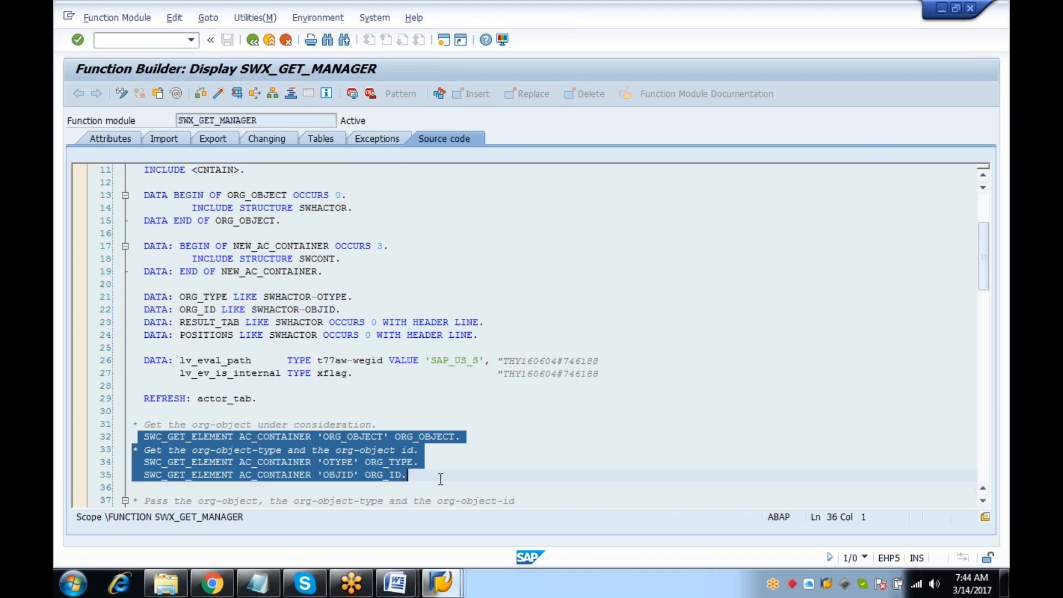
left_click(448, 474)
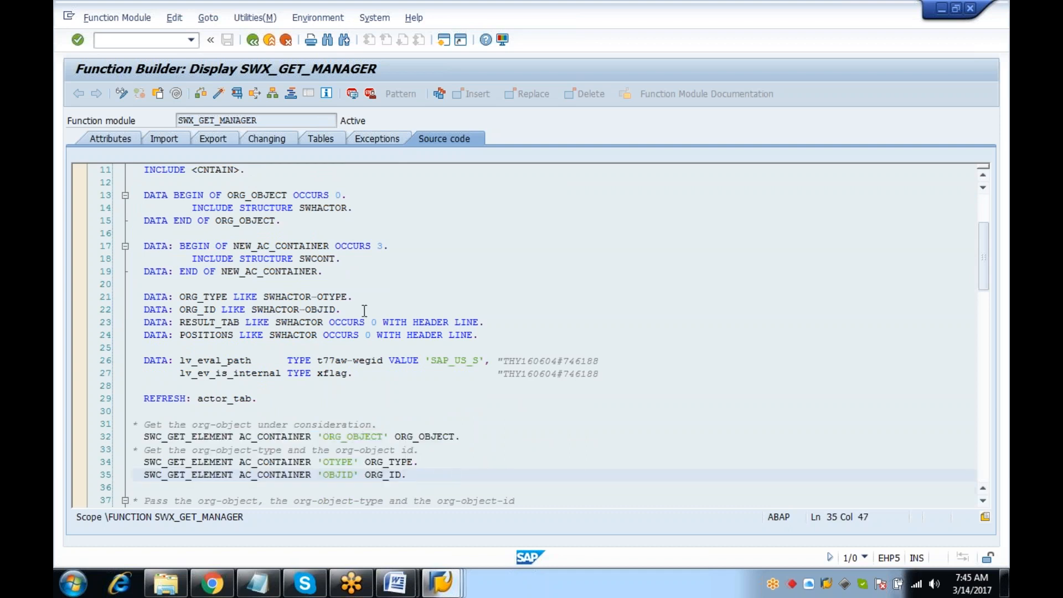
left_click(249, 169)
scroll(249, 169, "up", 2)
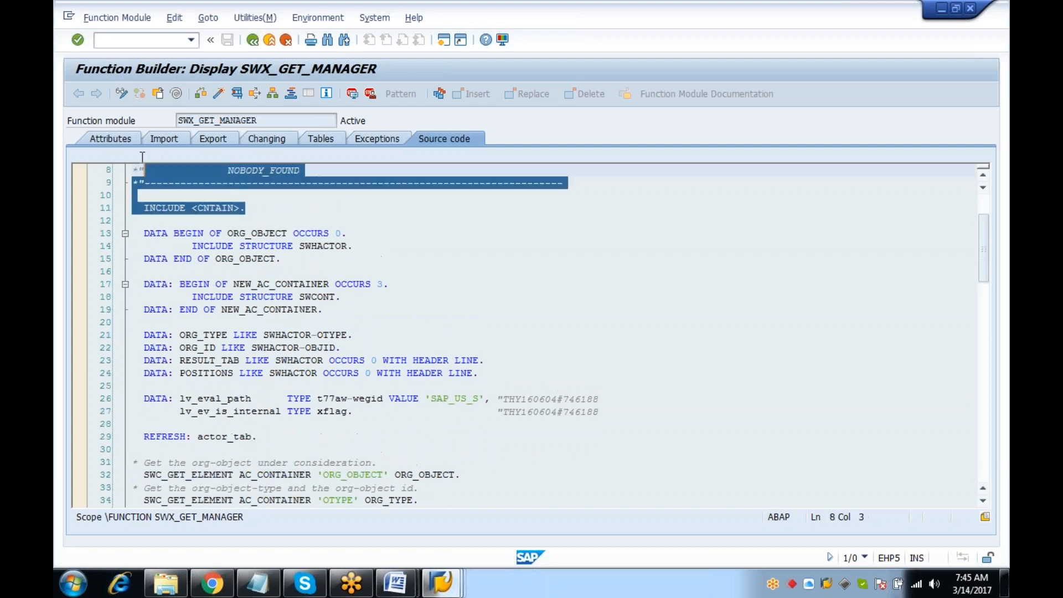
left_click_drag(255, 229, 117, 208)
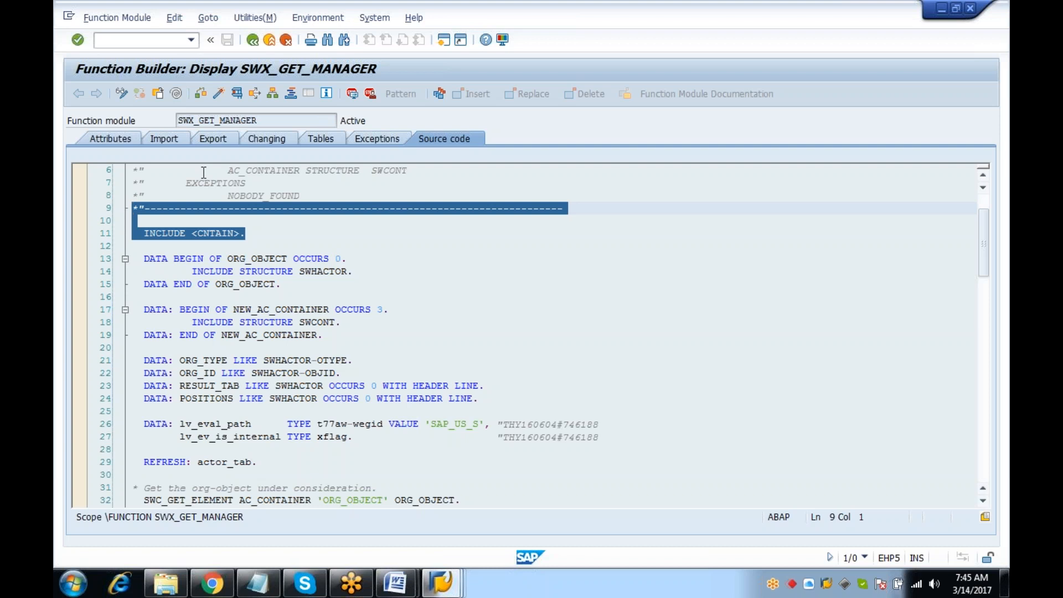
scroll(551, 254, "down", 2)
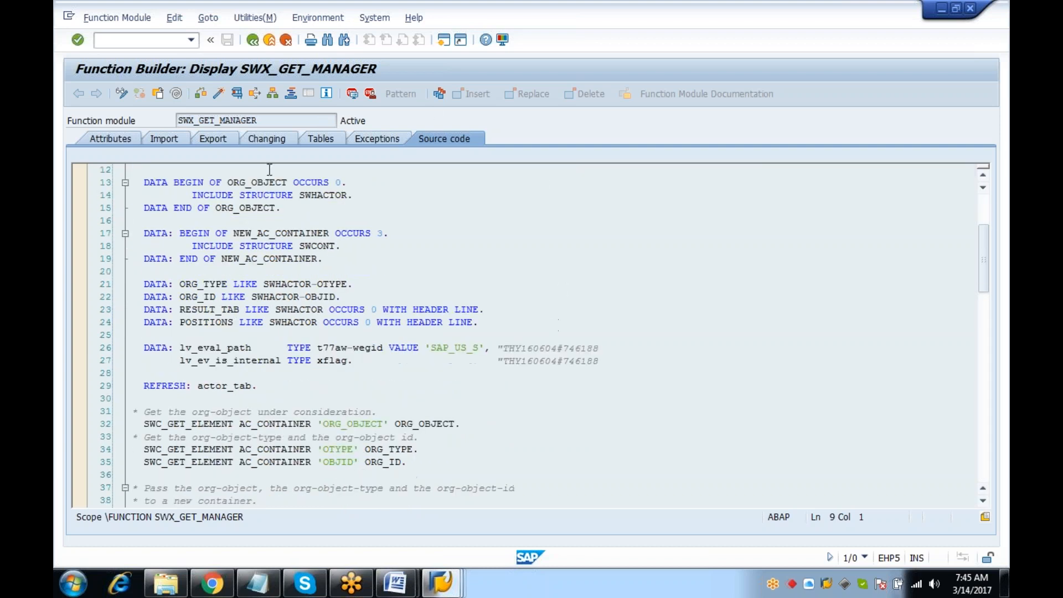
Review the Import, Export and Tables parameters, including ACTOR_TAB
left_click(161, 138)
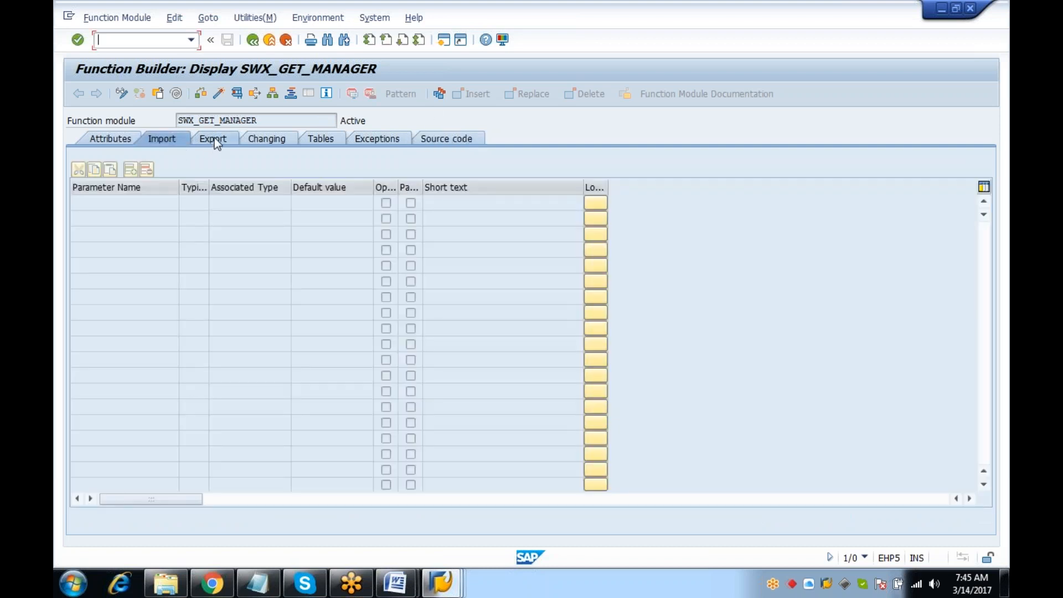
left_click(215, 139)
left_click(333, 137)
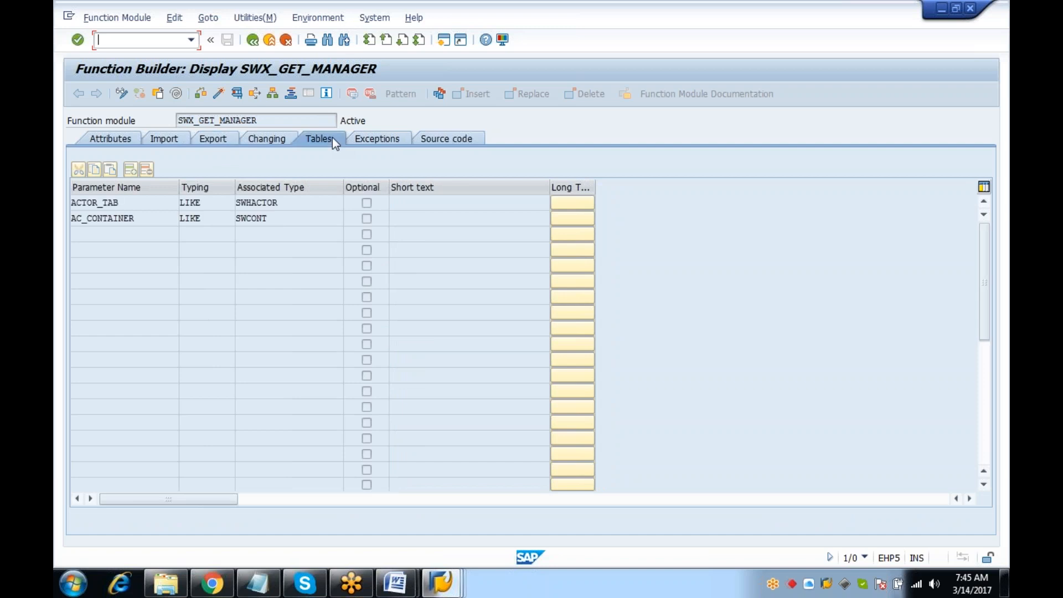
left_click_drag(135, 207, 65, 194)
left_click(65, 194)
left_click_drag(150, 200, 65, 197)
left_click(65, 198)
left_click_drag(141, 207, 72, 202)
left_click(72, 203)
Check the note 746188 DELETE statements in the source, then go back to rule 168's display
left_click(434, 141)
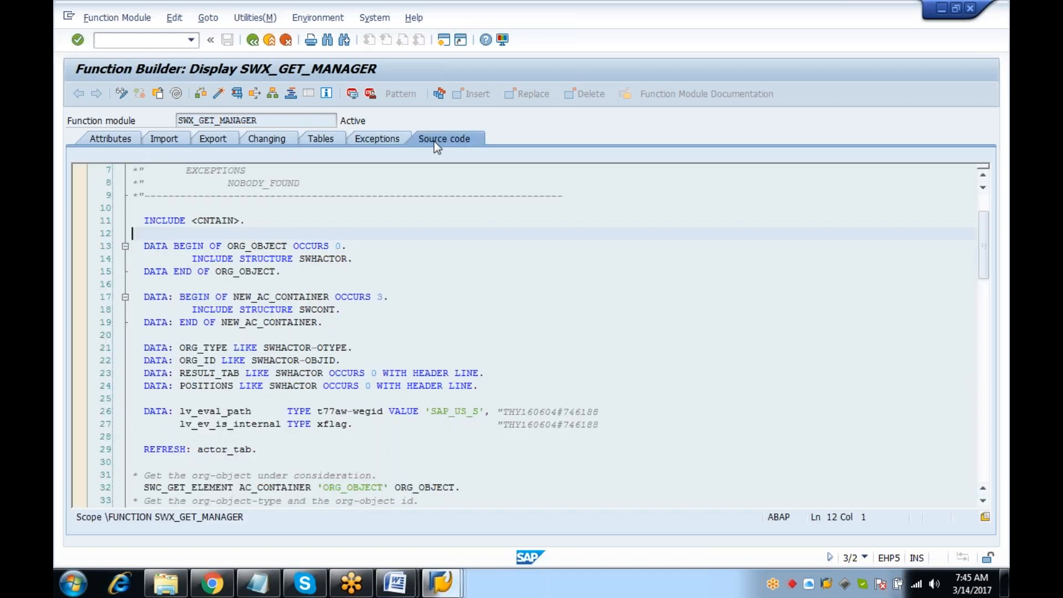
left_click_drag(983, 247, 985, 473)
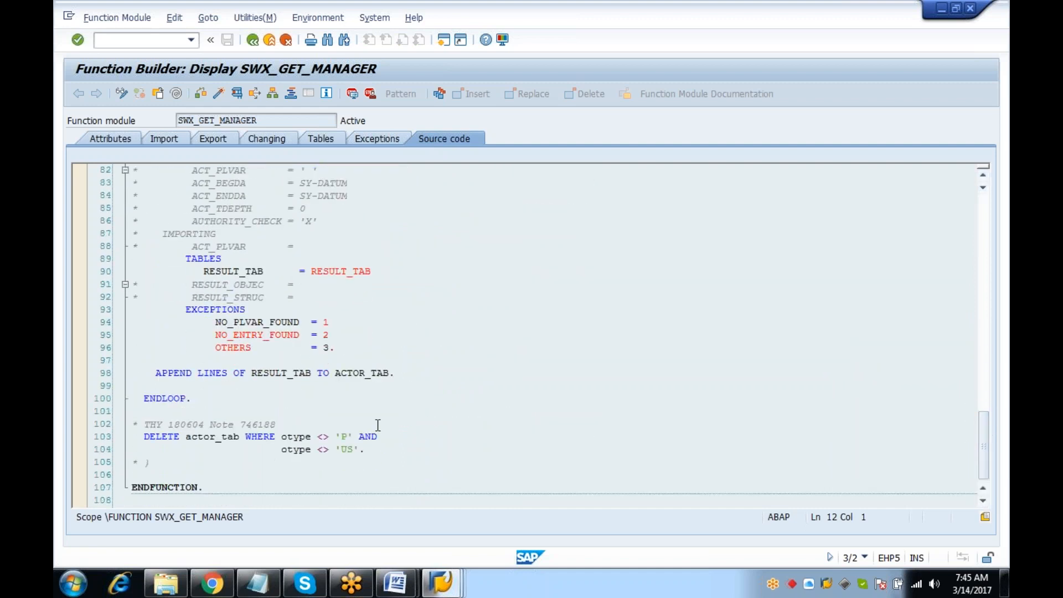
left_click_drag(149, 425, 331, 442)
left_click(471, 451)
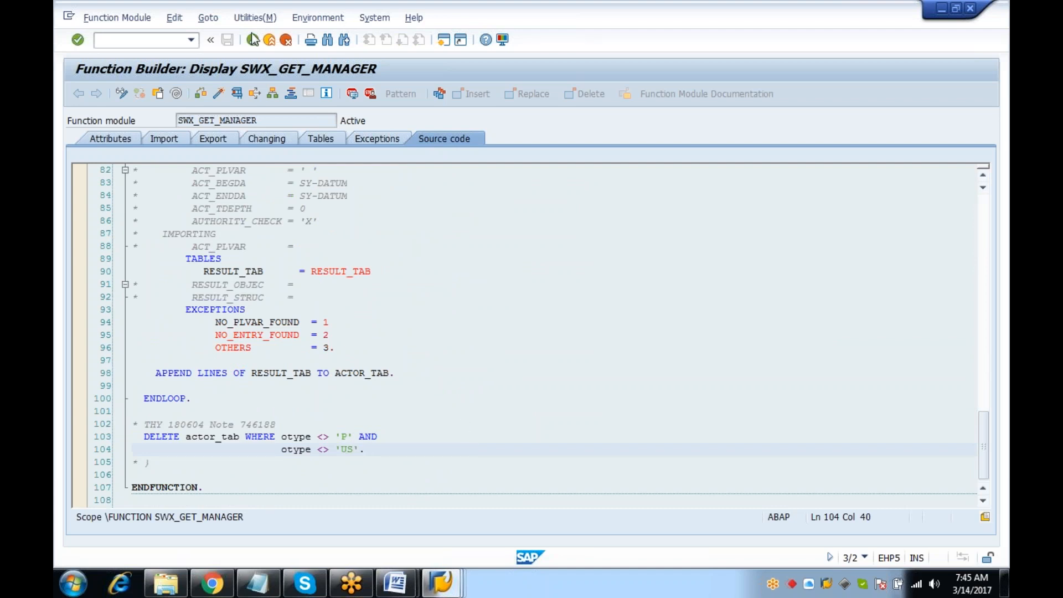
left_click(260, 45)
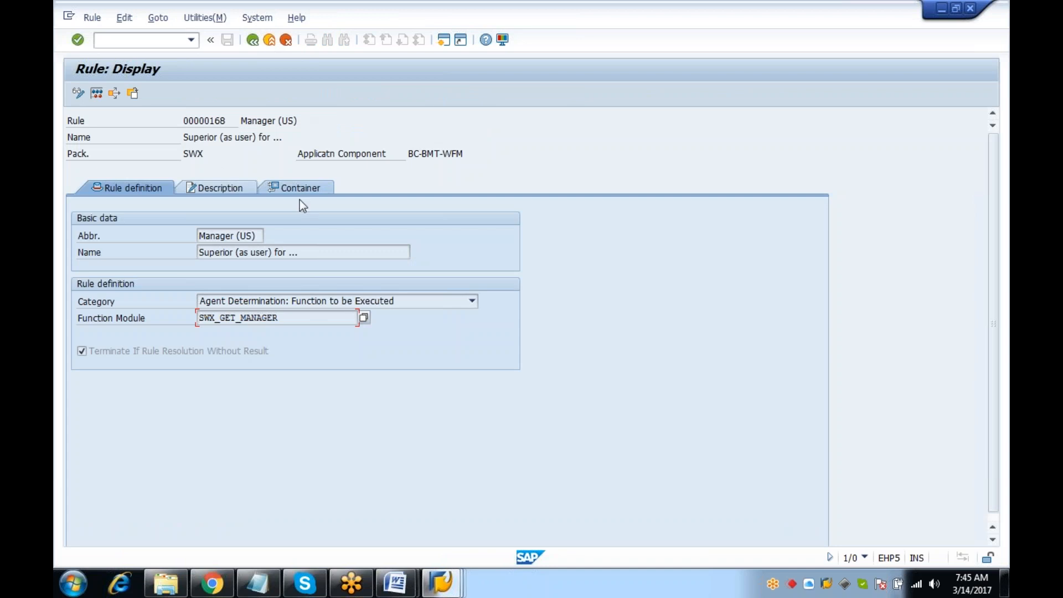
View rule 168's container elements and launch Simulate rule resolution
left_click(313, 191)
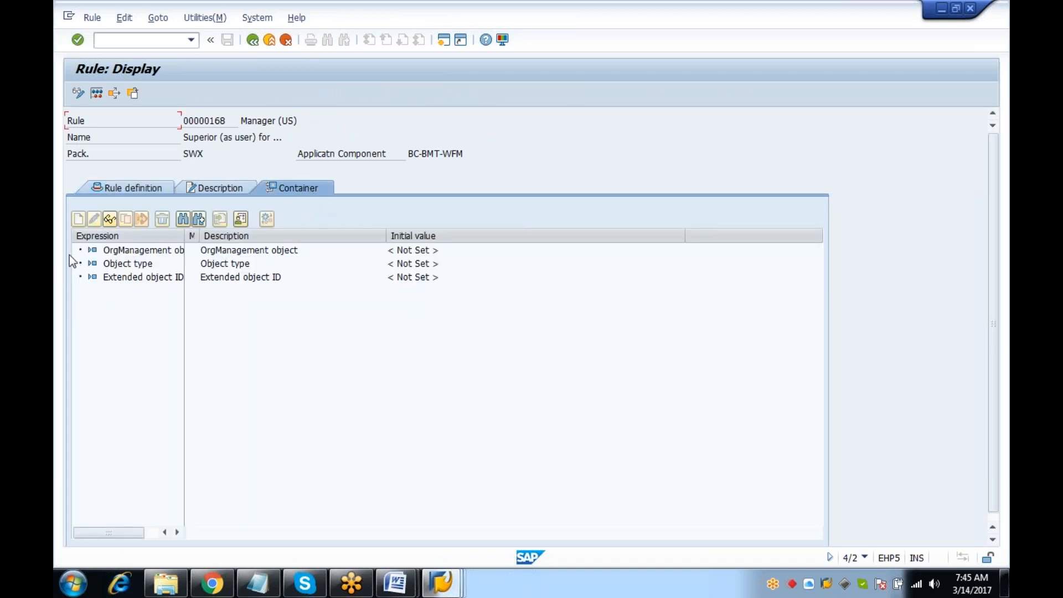
left_click(97, 93)
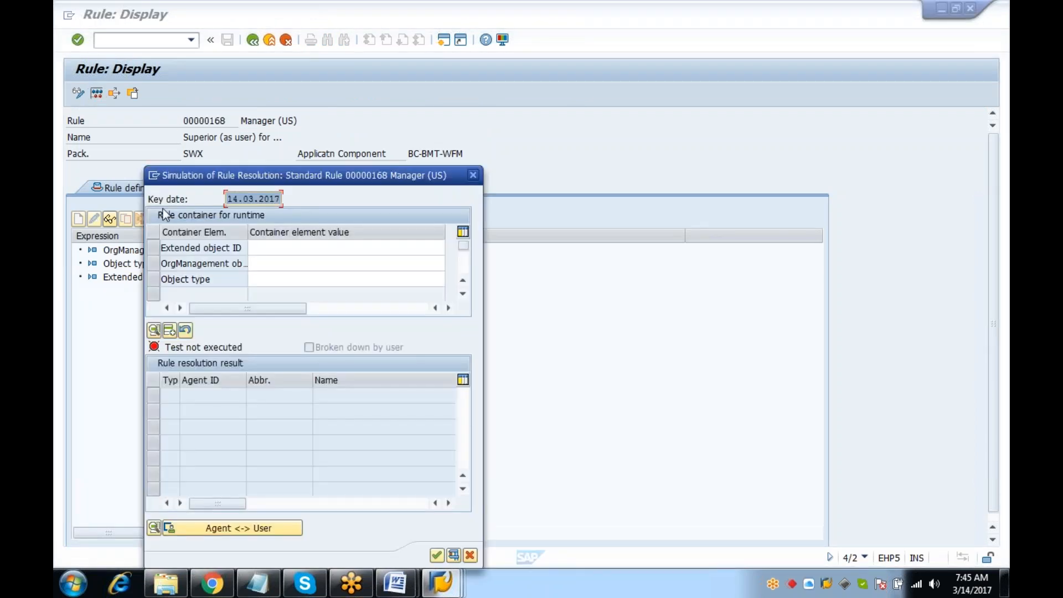
Enter GLOBAL as extended object ID and US as object type, then run the test
left_click(337, 272)
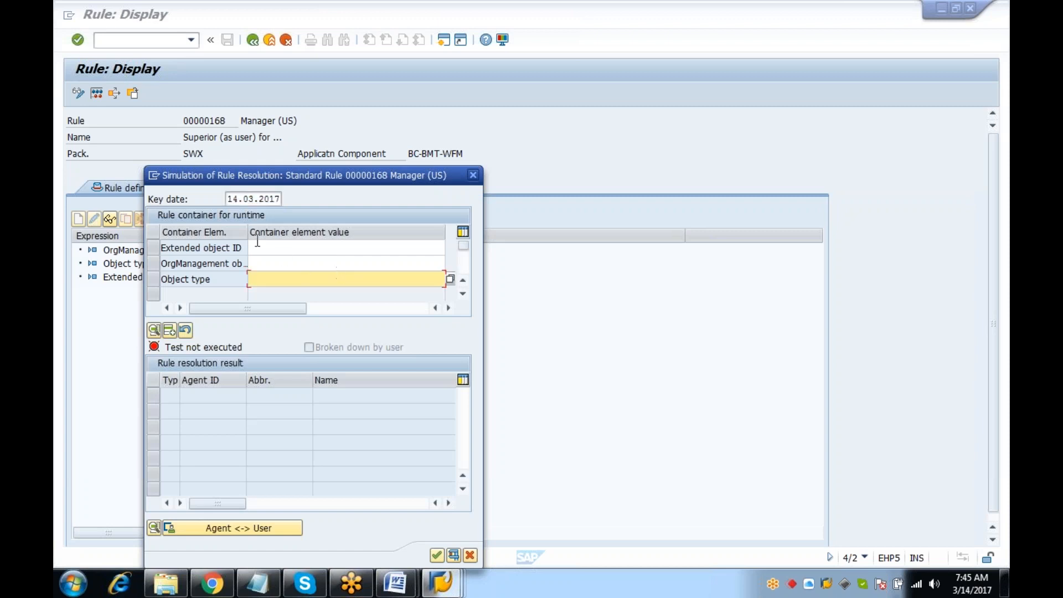
left_click(302, 251)
type("global")
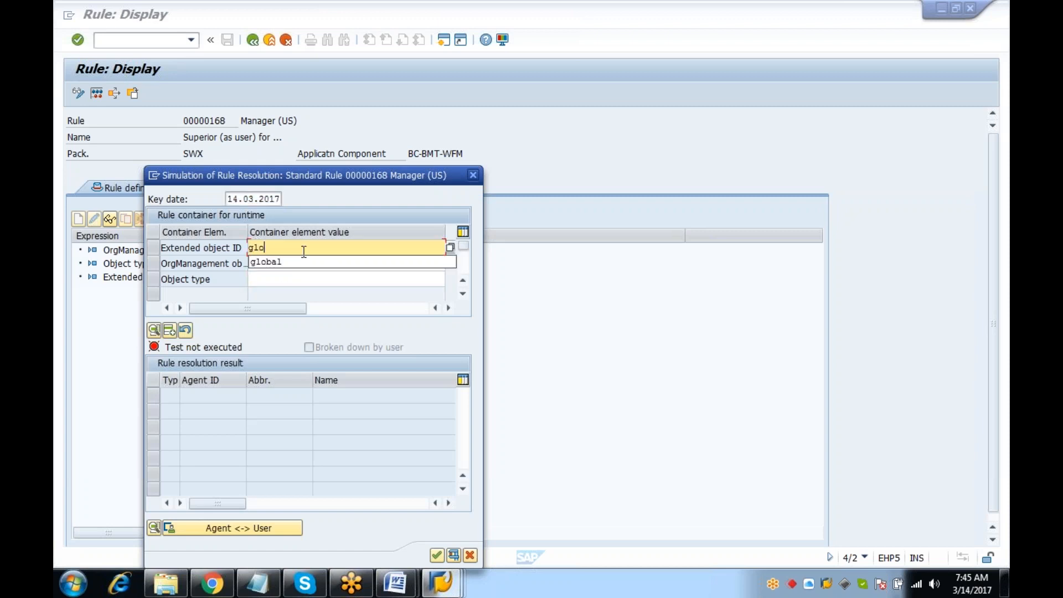
key("Down")
key("Down")
type("us")
key("Return")
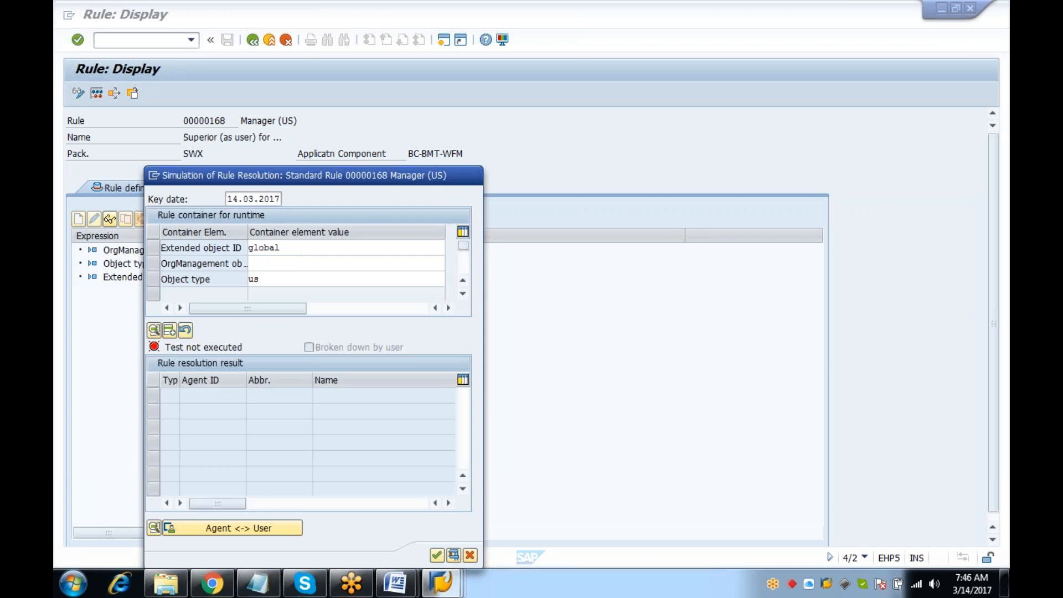
key("Return")
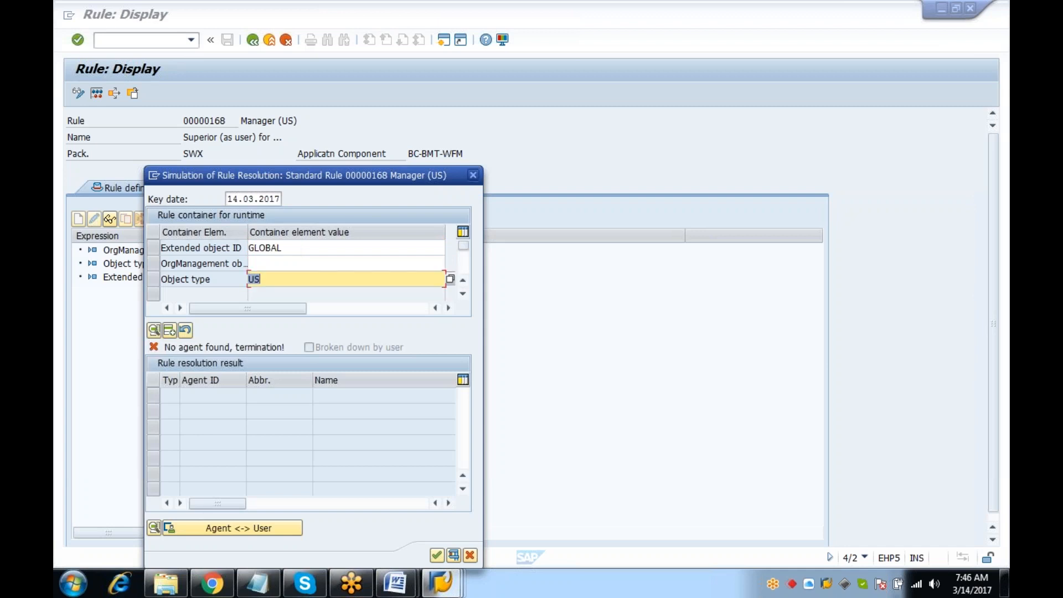
Inspect the container values after 'No agent found' and close the simulation
left_click(304, 253)
left_click_drag(247, 232, 326, 232)
left_click(372, 266)
left_click(380, 248)
left_click(382, 263)
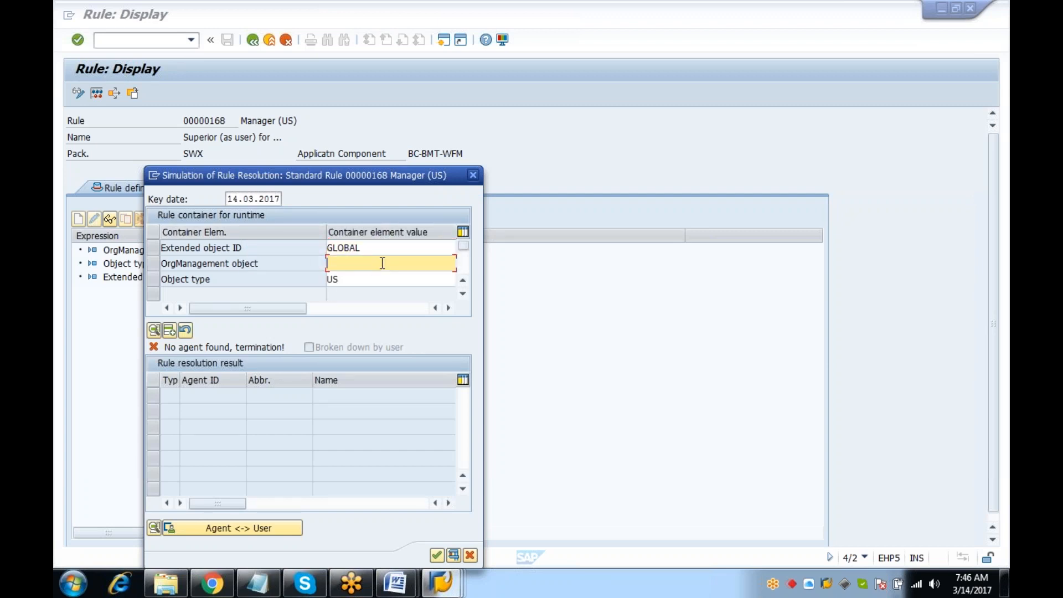
left_click(474, 175)
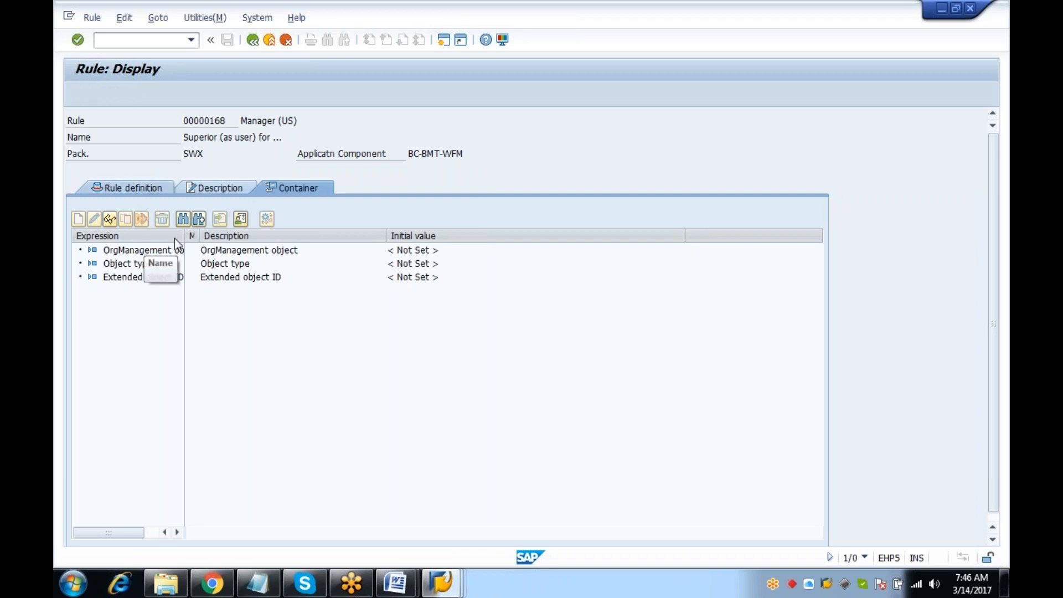
left_click(133, 188)
double_click(213, 318)
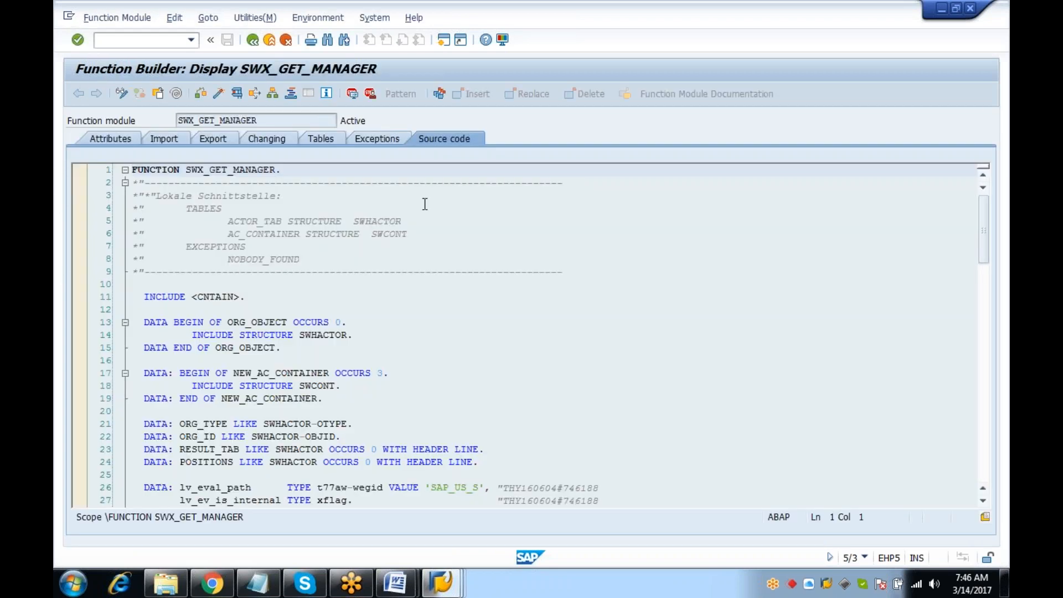
left_click_drag(983, 242, 986, 322)
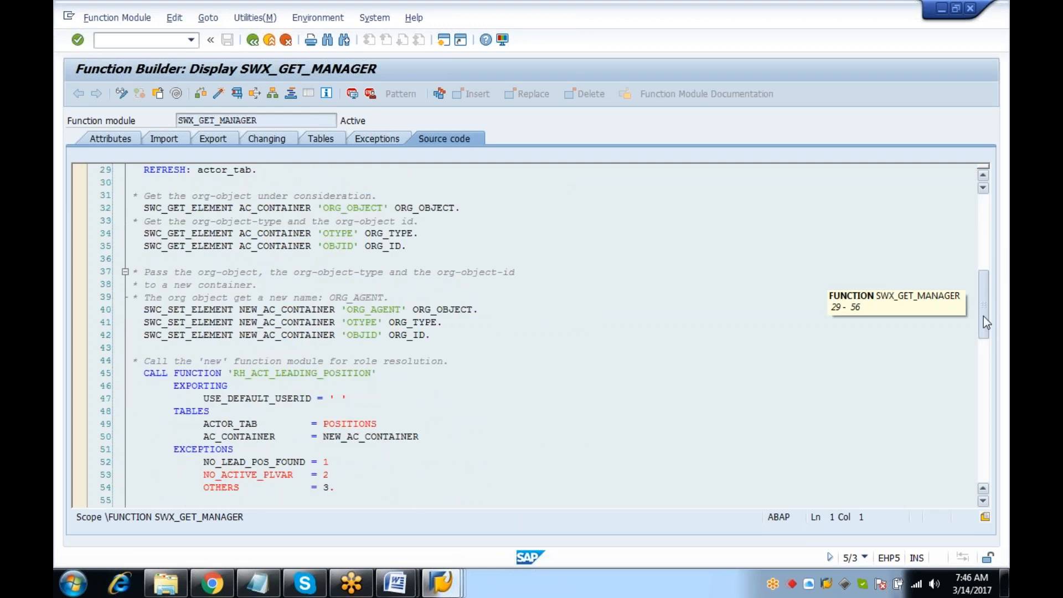
left_click_drag(983, 316, 983, 330)
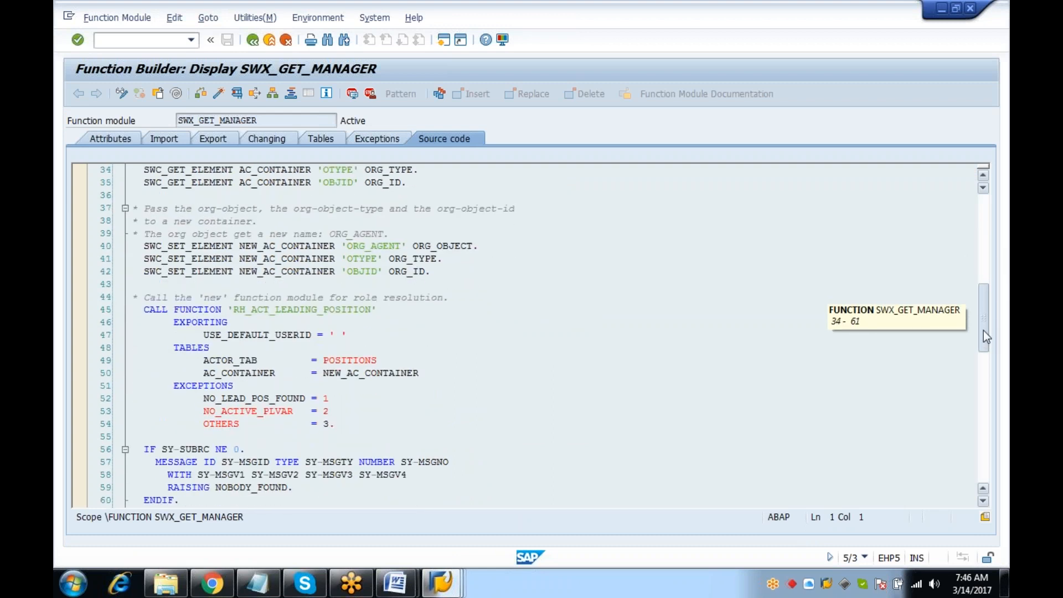
left_click_drag(983, 330, 989, 297)
left_click(237, 95)
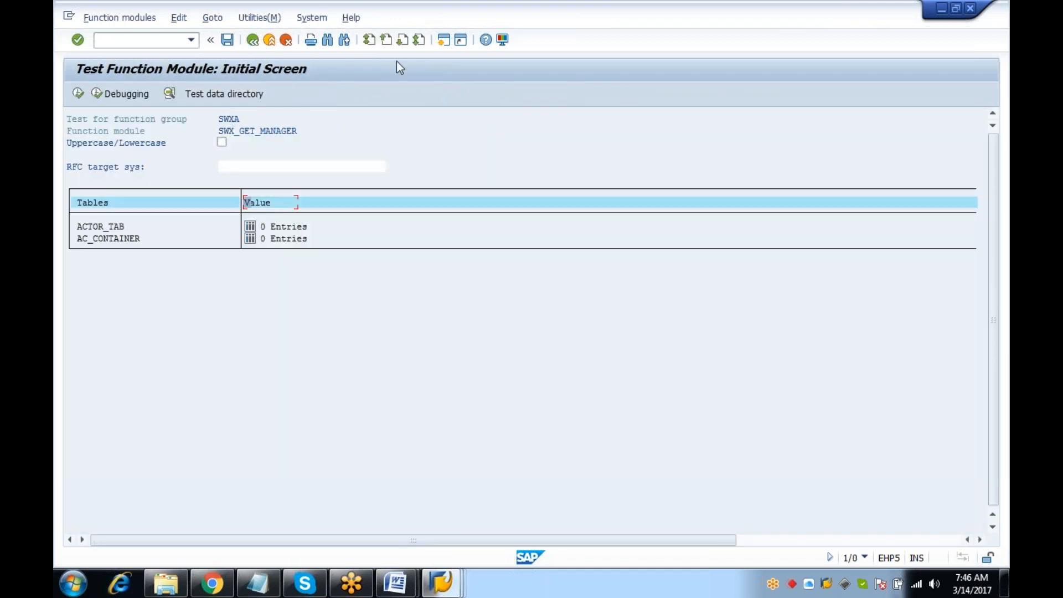
left_click(253, 40)
left_click(252, 42)
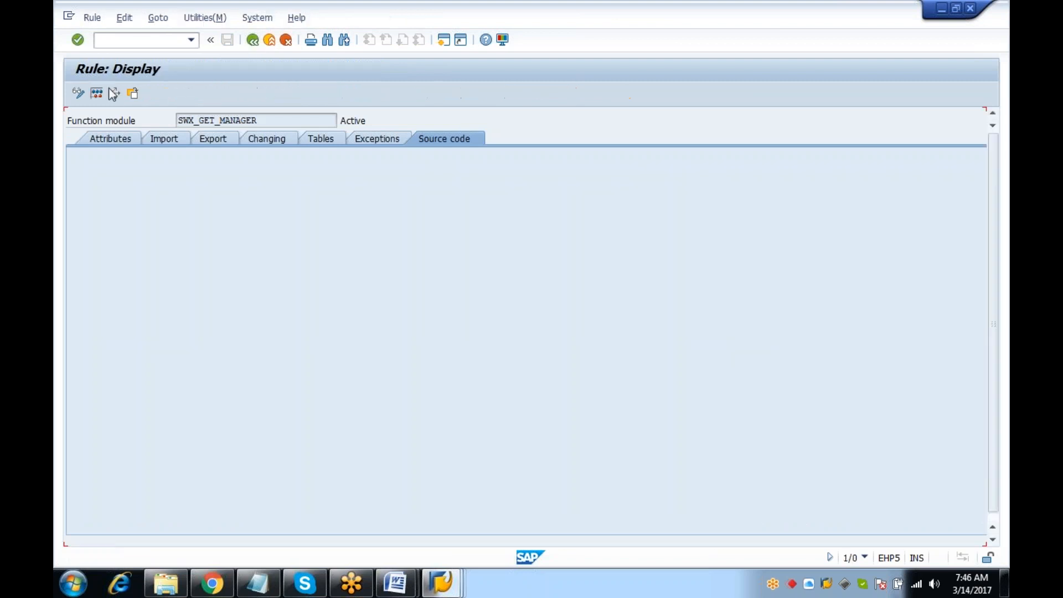
Open rule 168's where-used list and locate the Demo on binding workflow, WS 99900287
left_click(114, 93)
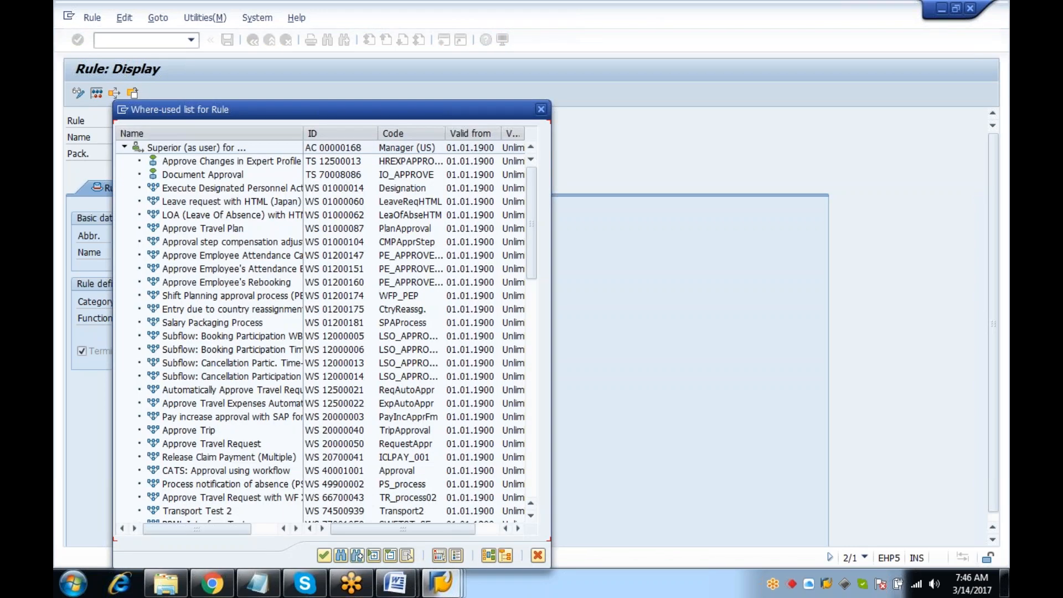
left_click_drag(429, 104, 462, 15)
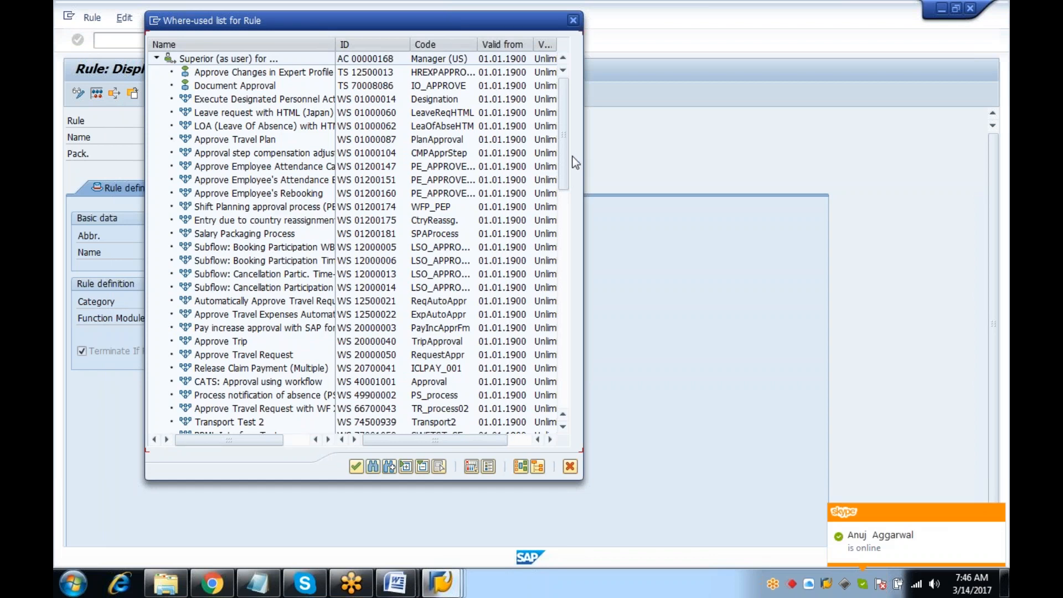
left_click(563, 365)
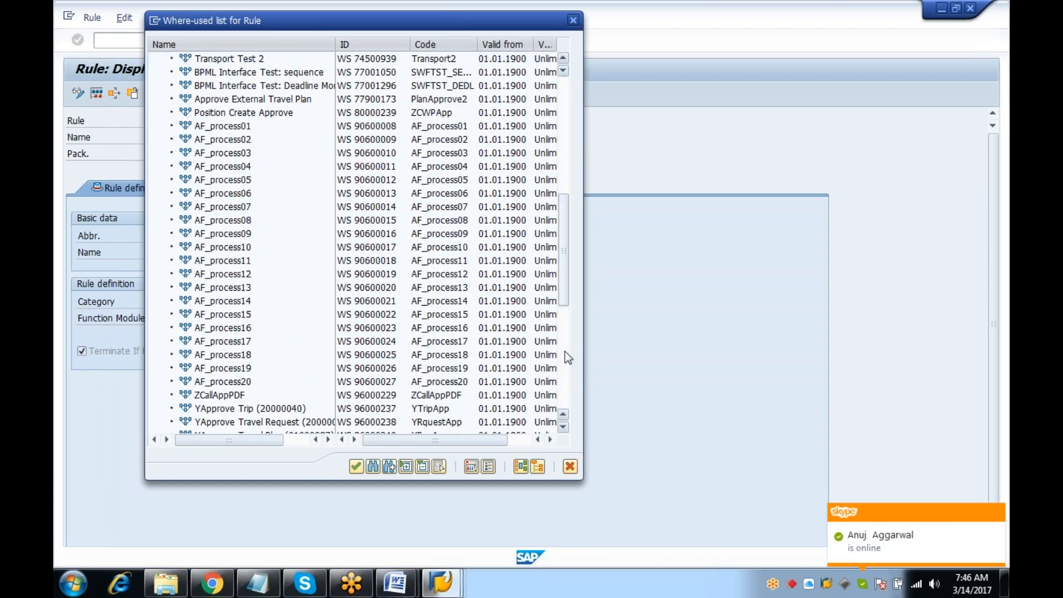
left_click(565, 351)
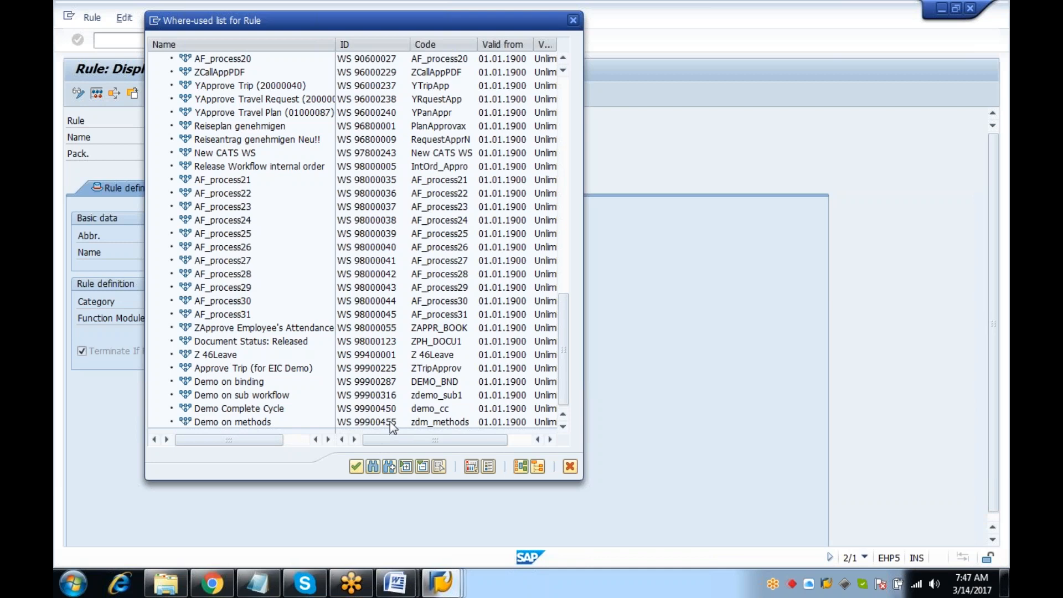
left_click(247, 382)
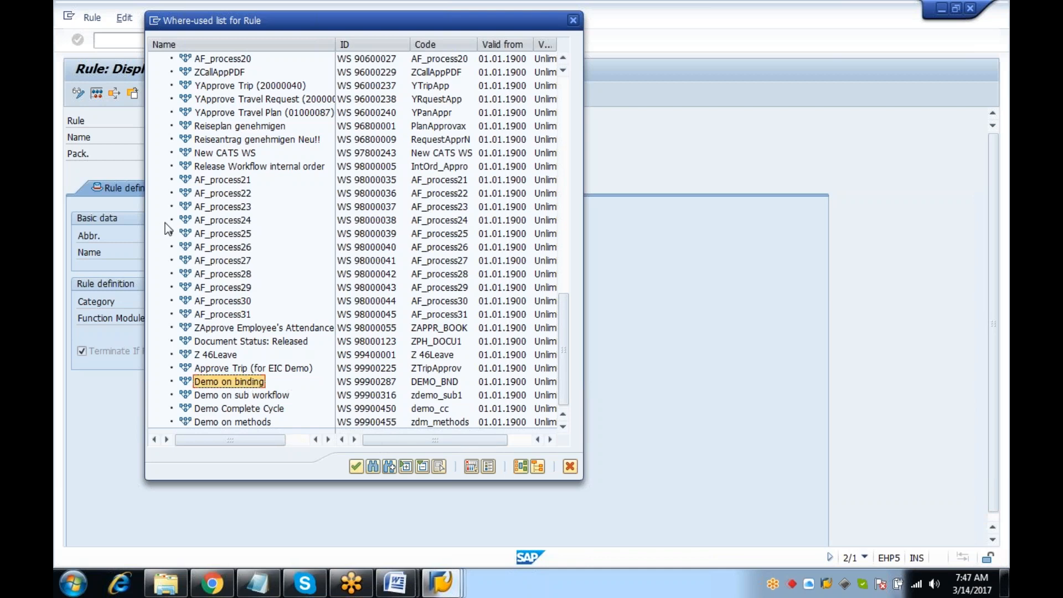
left_click(356, 467)
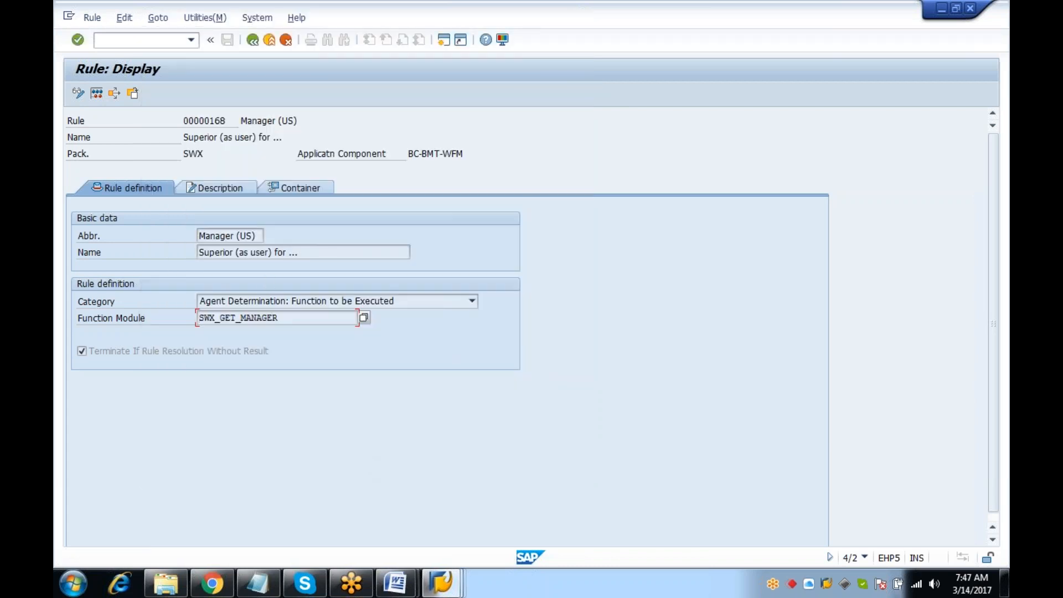
left_click(114, 94)
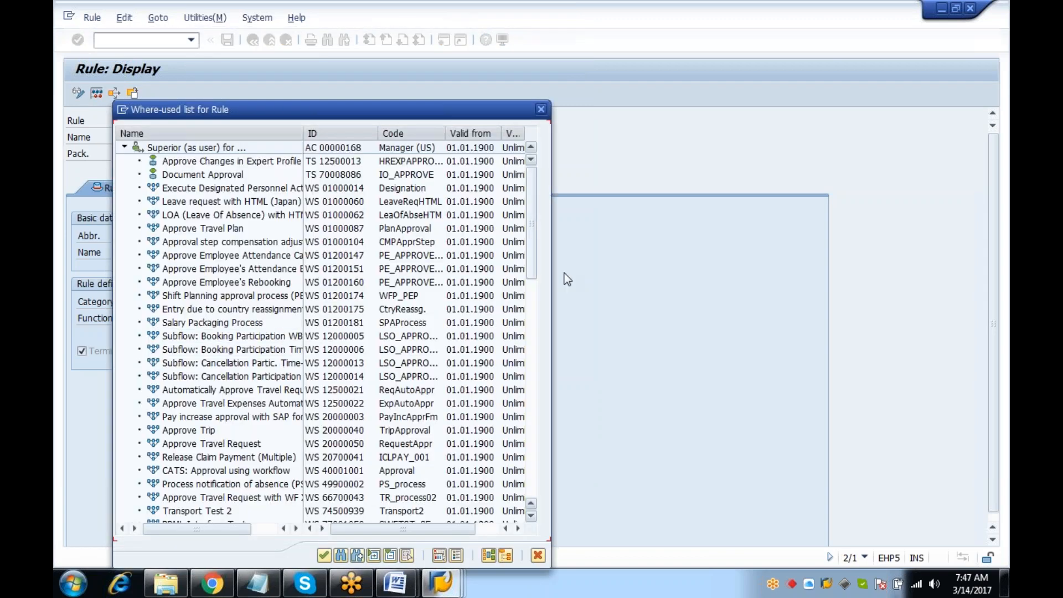
left_click_drag(534, 244, 542, 493)
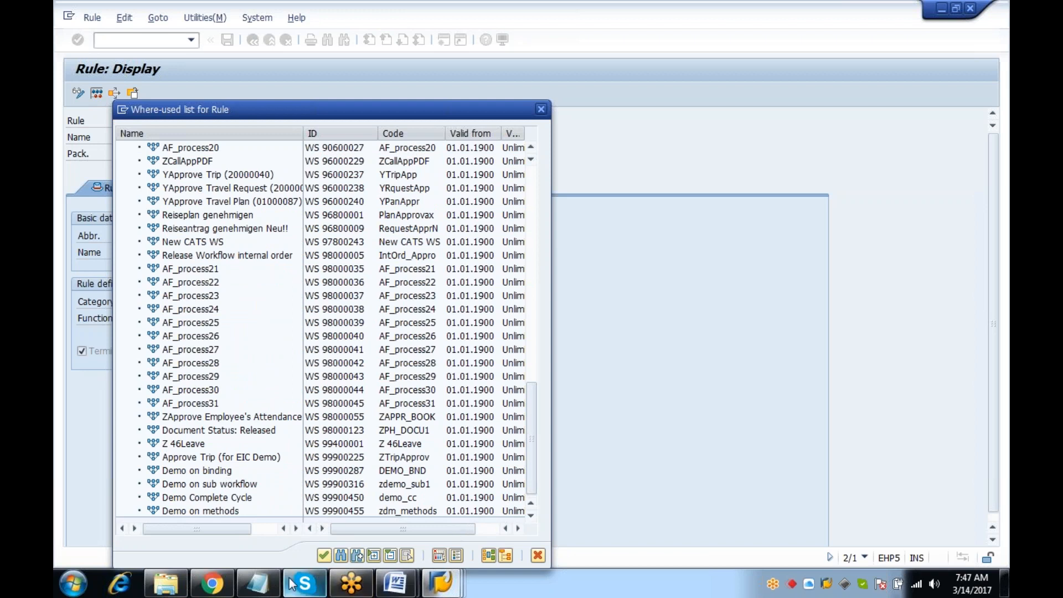
Use Notepad to record workflow number 99900287, then minimize it
left_click(258, 583)
key("BackSpace")
key("BackSpace")
key("BackSpace")
key("BackSpace")
key("BackSpace")
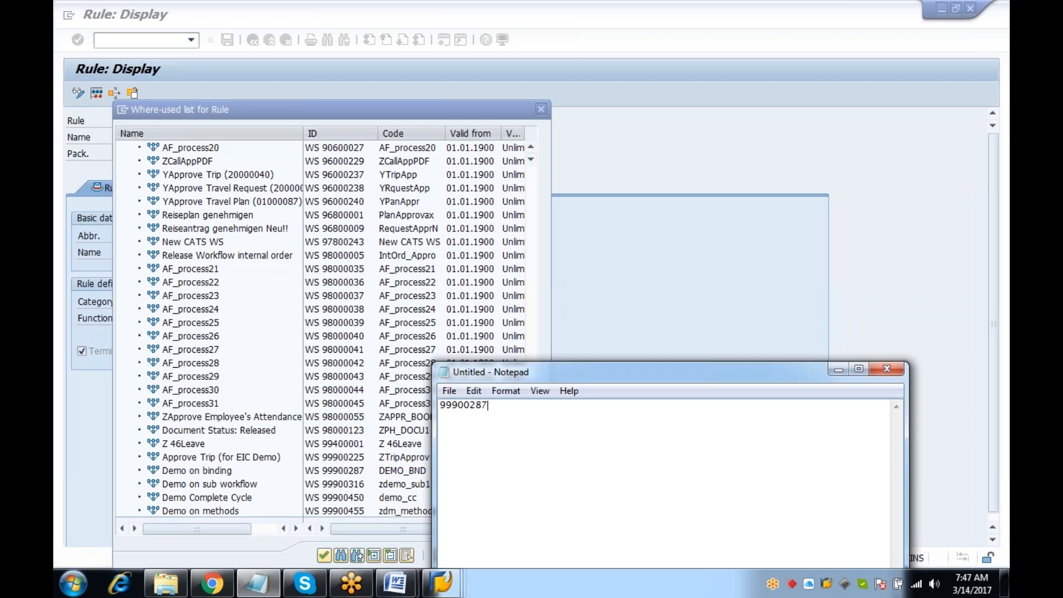
left_click(838, 369)
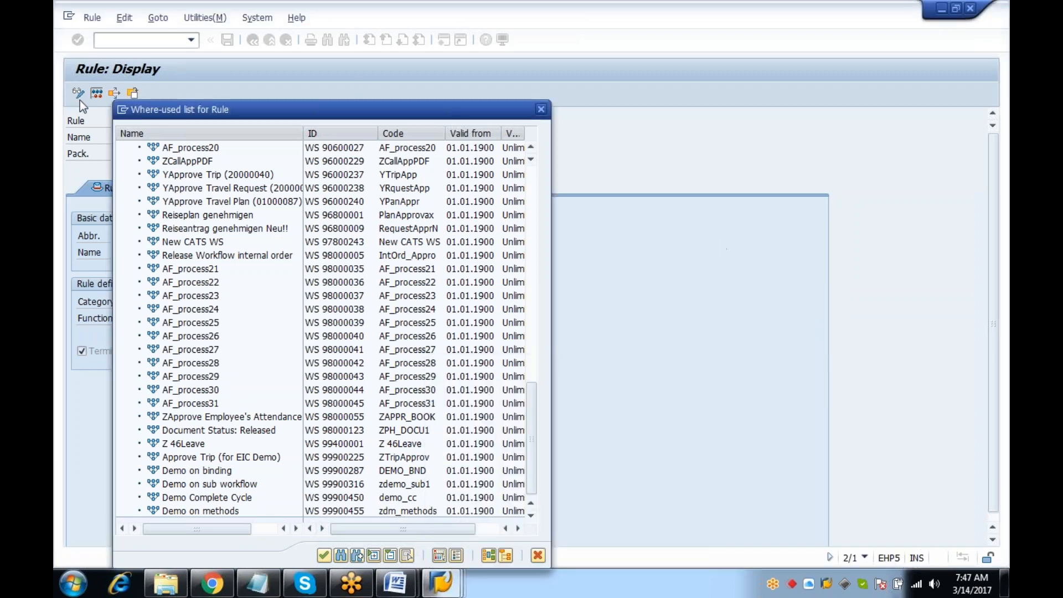
In a new session, run PFTC and display workflow template 99900287 (DEMO_BND)
left_click(121, 109)
left_click(170, 166)
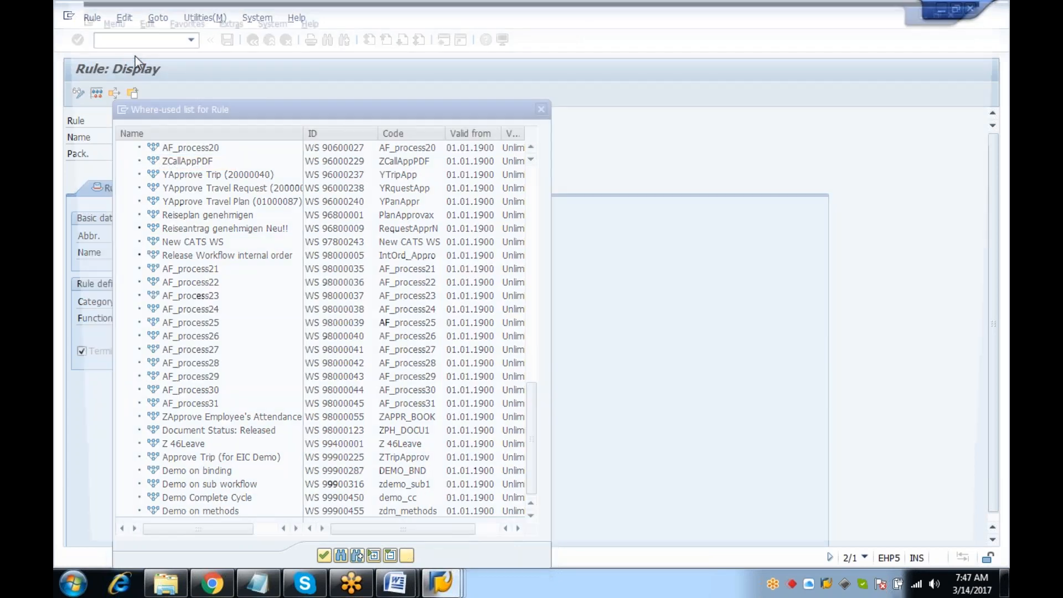
type("pftc")
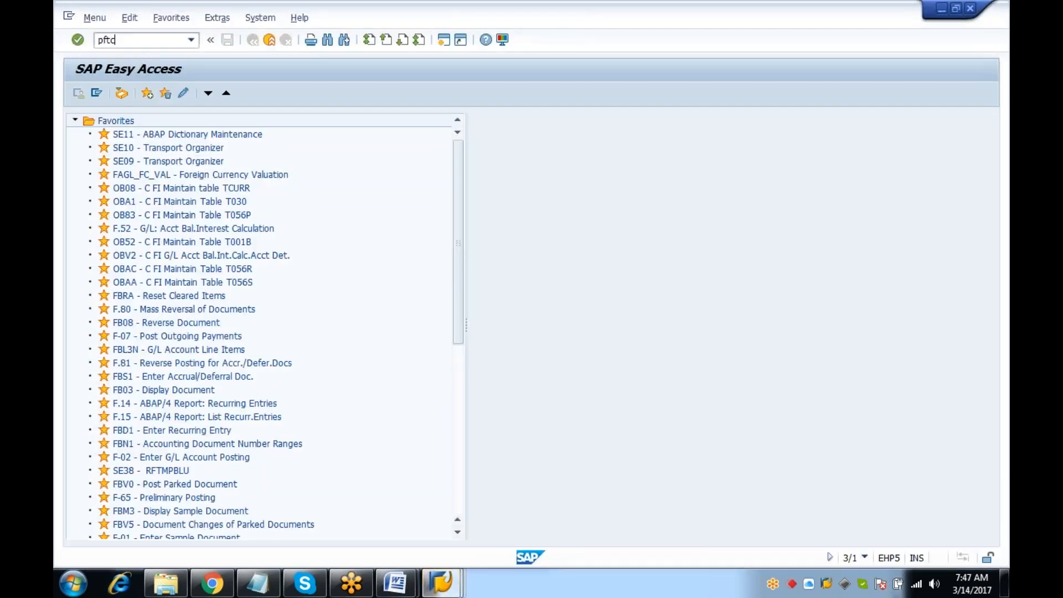
key("Return")
left_click(244, 152)
left_click(244, 202)
left_click(210, 170)
type("9")
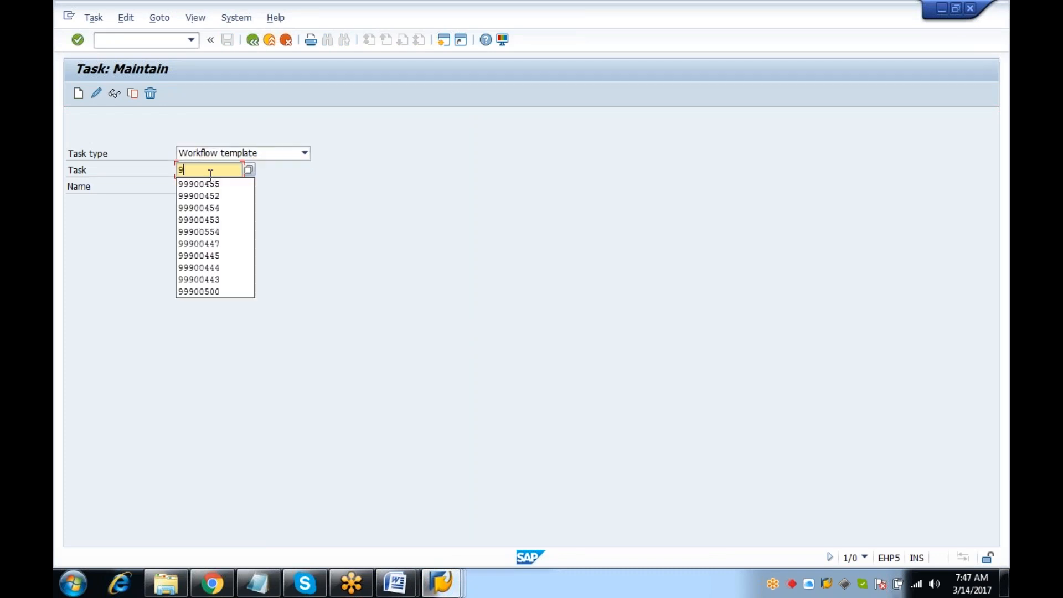
type("9900287")
key("Return")
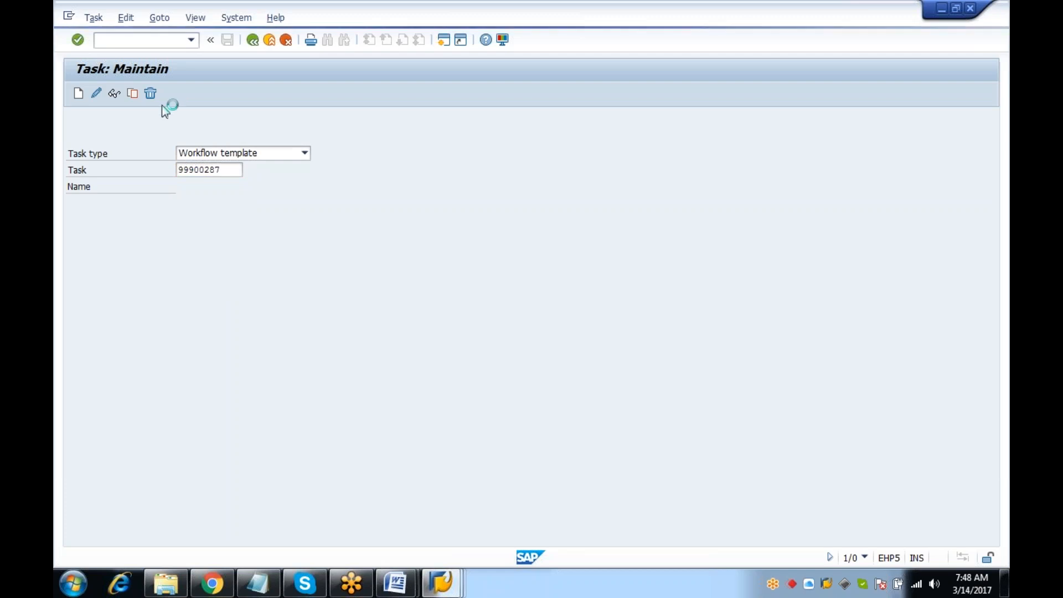
left_click(114, 93)
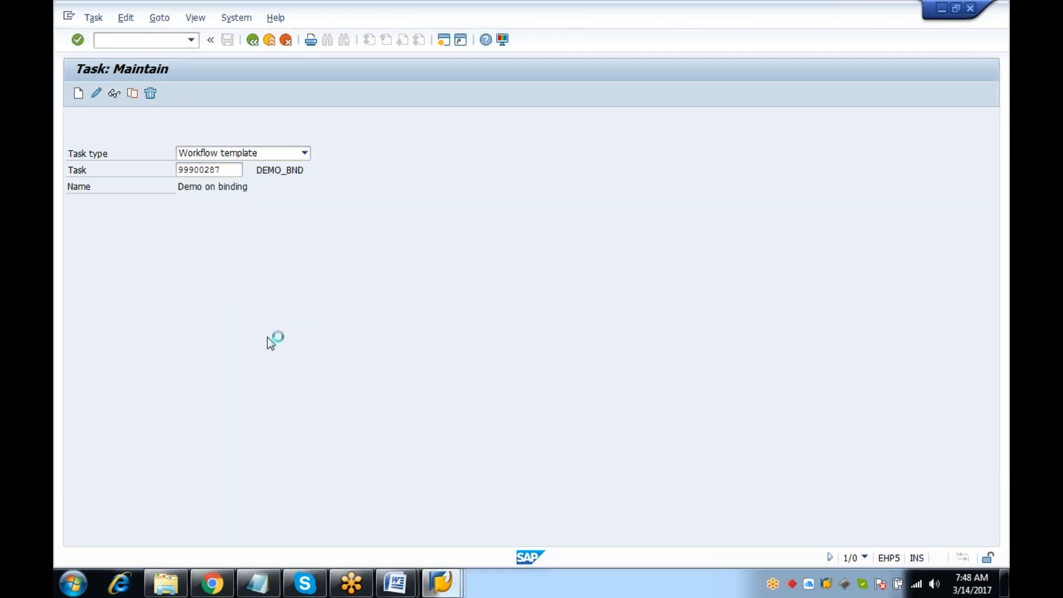
In Workflow Builder, inspect the approve trip step's agent rule 168 binding
left_click(268, 366)
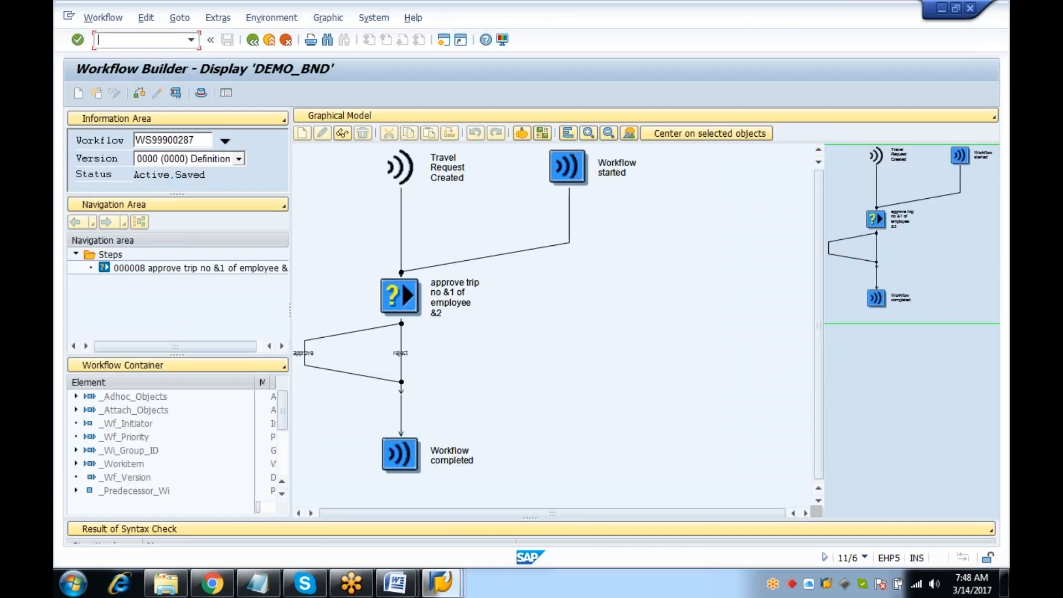
double_click(400, 295)
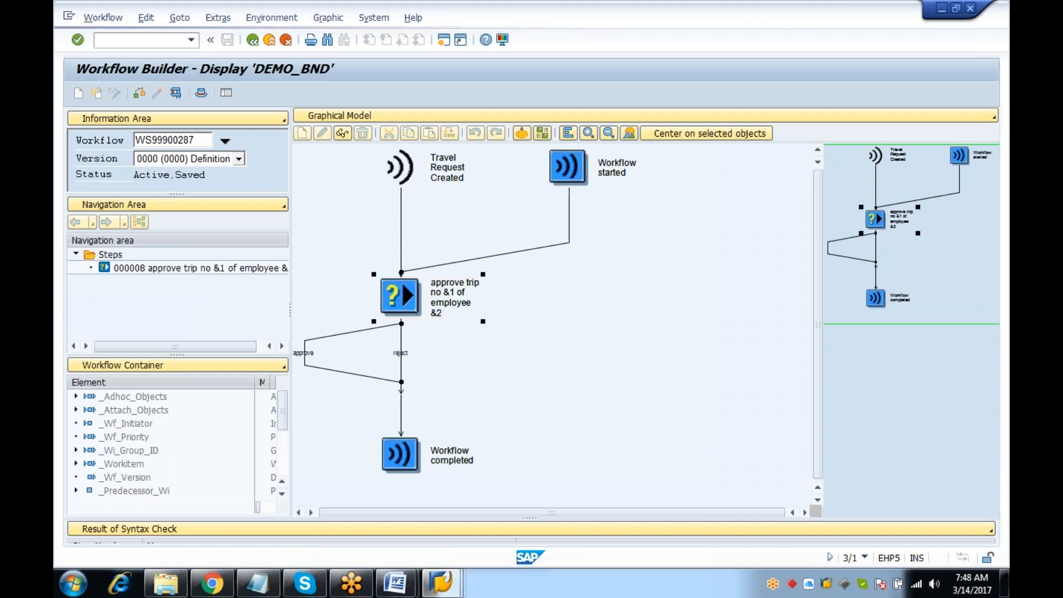
left_click(488, 268)
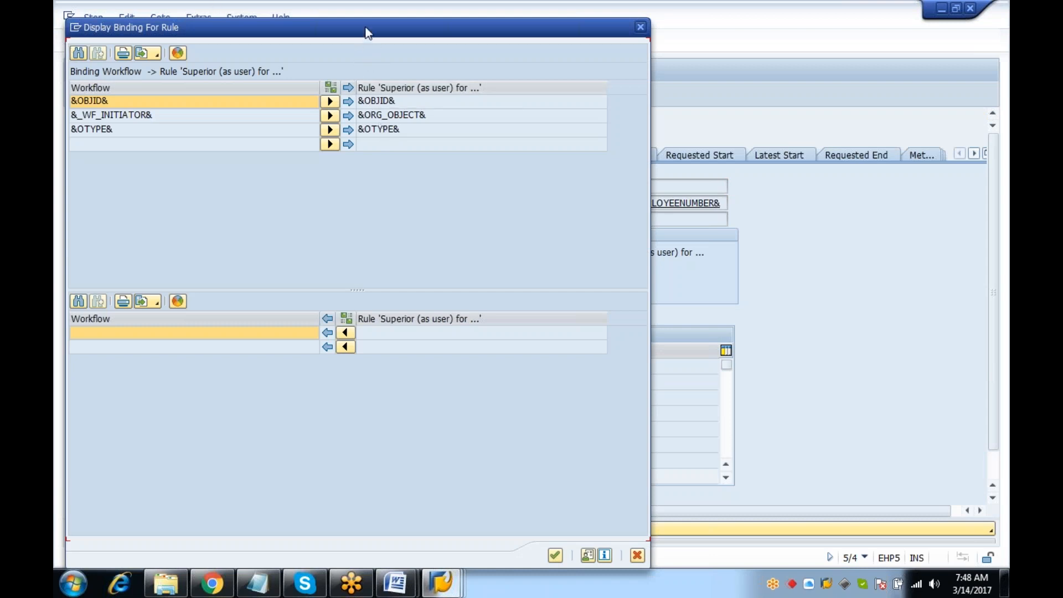
left_click_drag(365, 32, 363, 156)
left_click(638, 152)
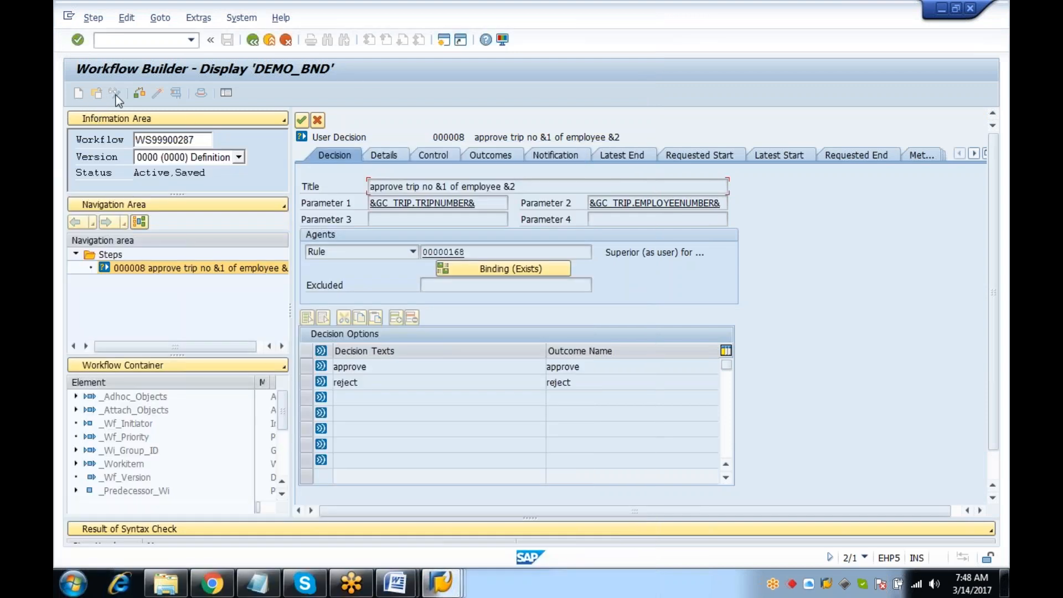
left_click(253, 41)
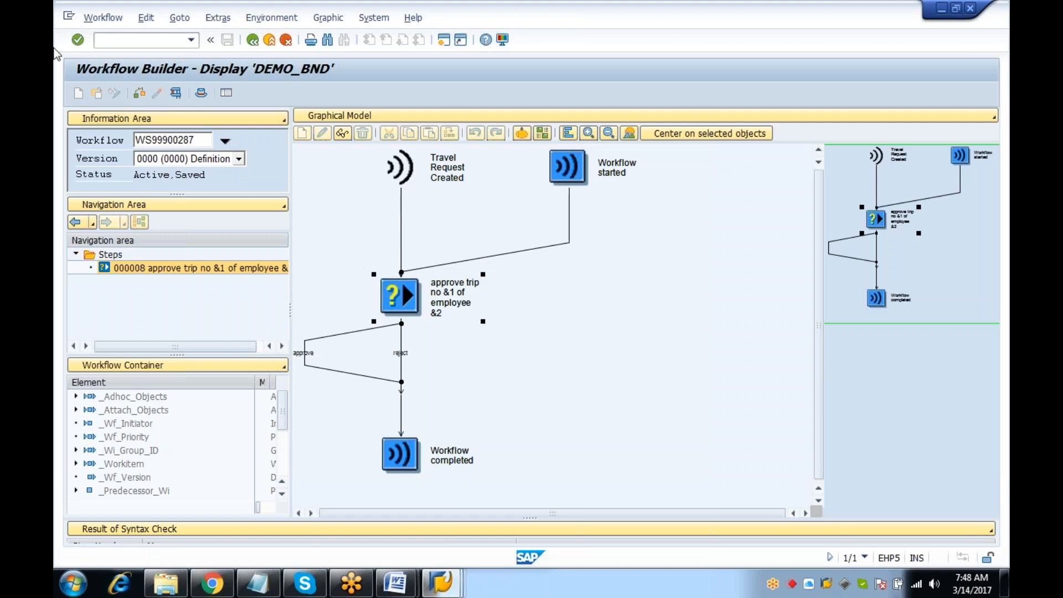
Enter /n to leave for the SAP Easy Access start screen
left_click(114, 41)
type("/n")
key("Return")
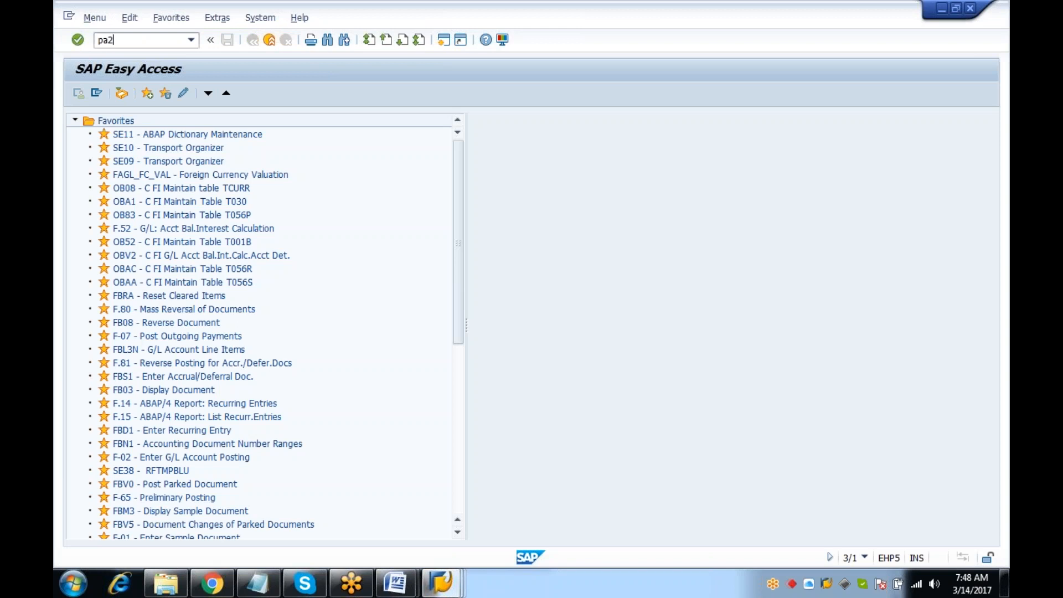
In PA20, copy personnel 1000's position 50000052, then return to the rule maintenance window
key("Return")
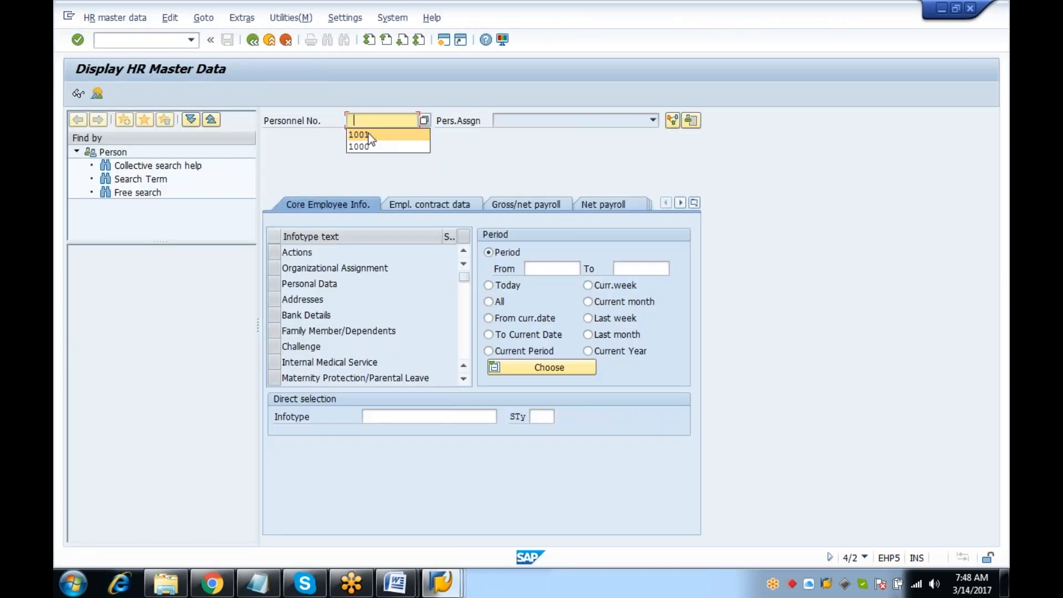
key("Down")
key("Return")
key("Return")
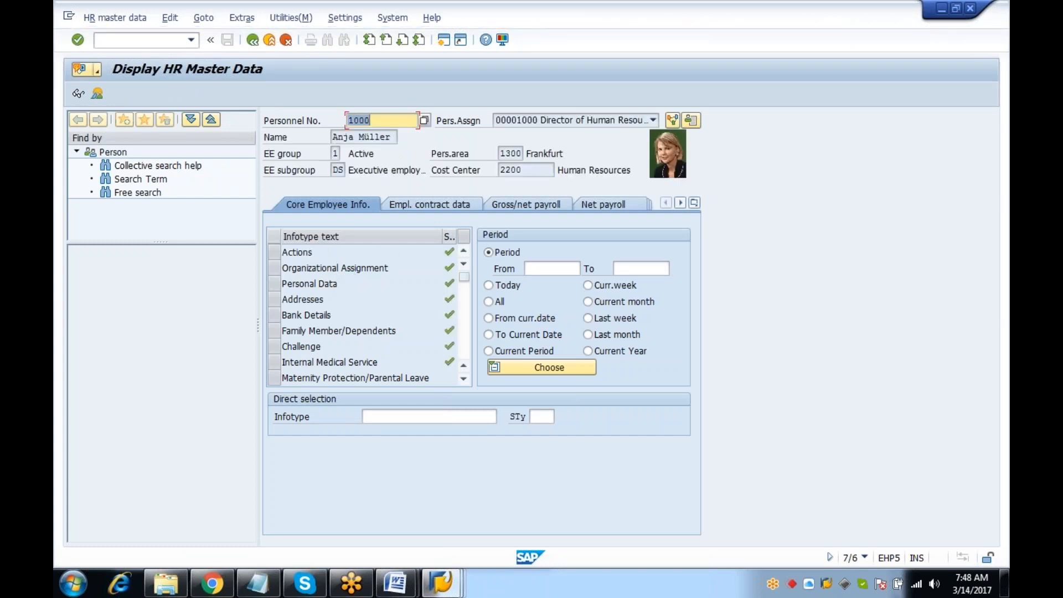
left_click(279, 271)
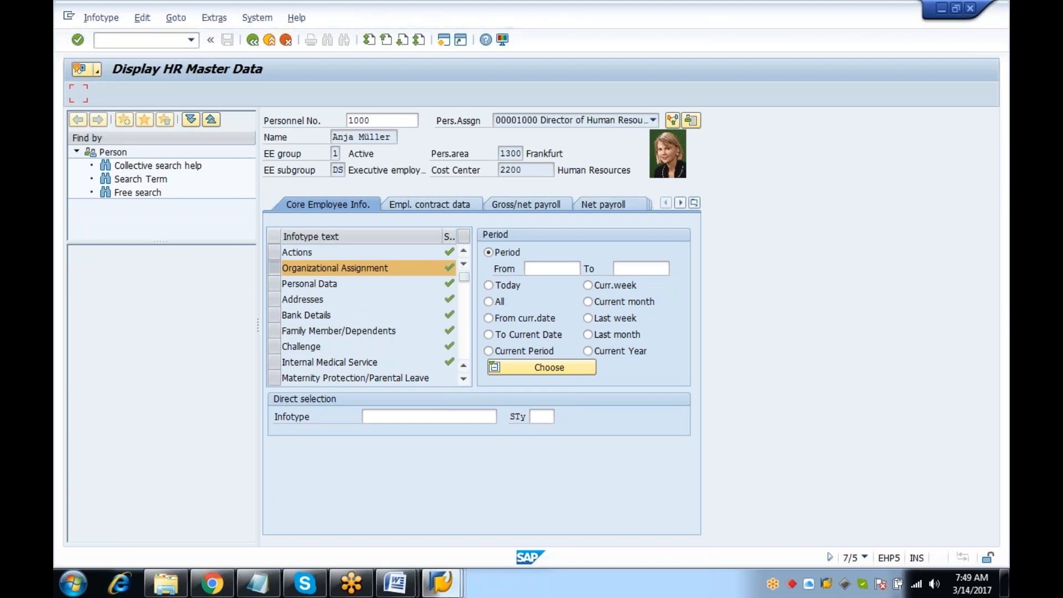
left_click(345, 399)
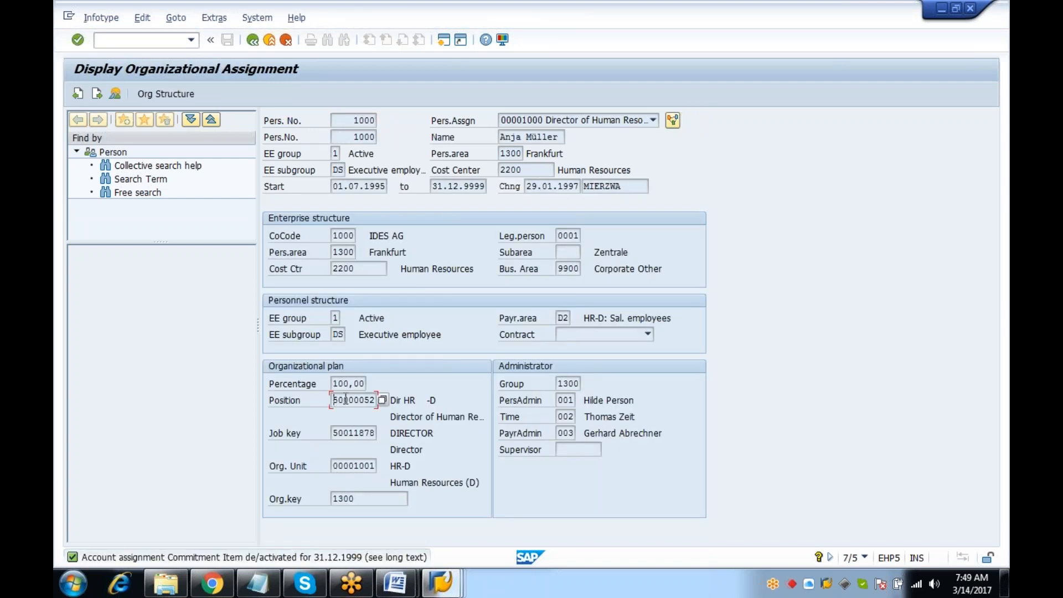
double_click(348, 397)
key("ctrl+c")
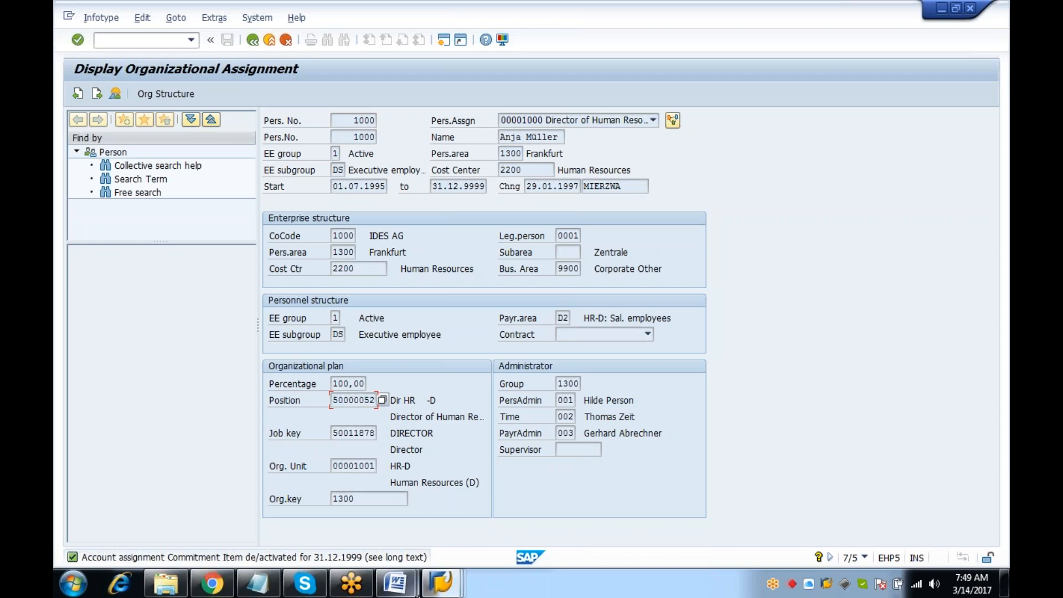
left_click(442, 582)
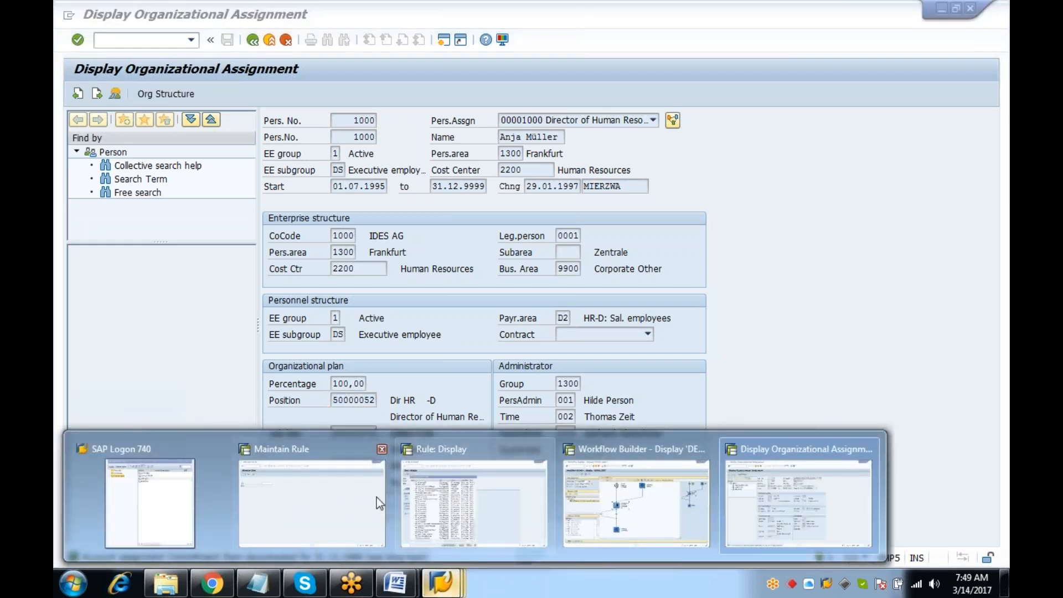
left_click(354, 487)
Return to rule maintenance with PFAC, display rule 00000168 and start a resolution simulation
left_click(565, 437)
left_click(271, 42)
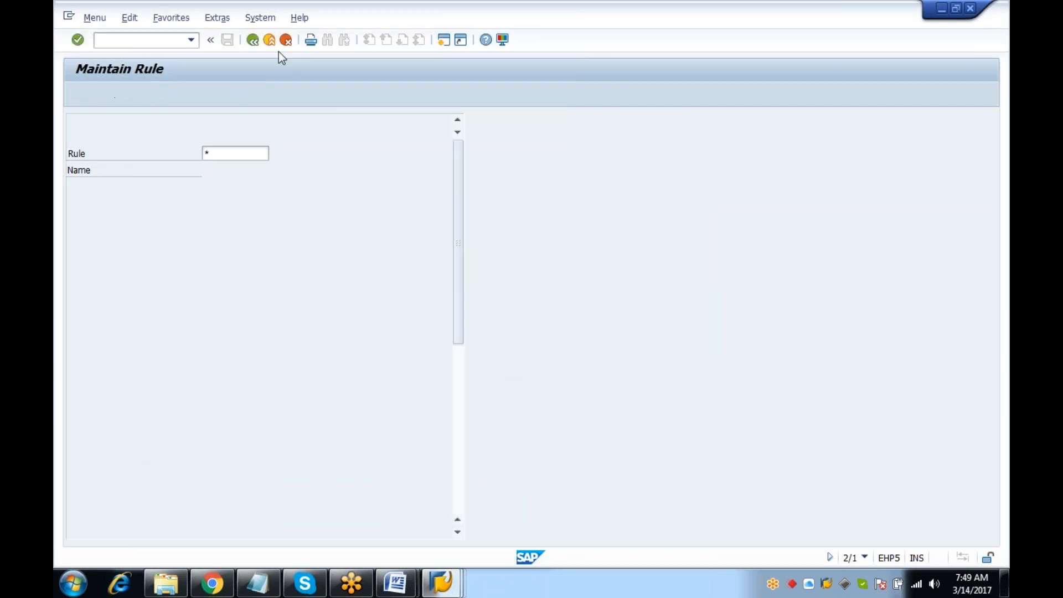
type("pfac")
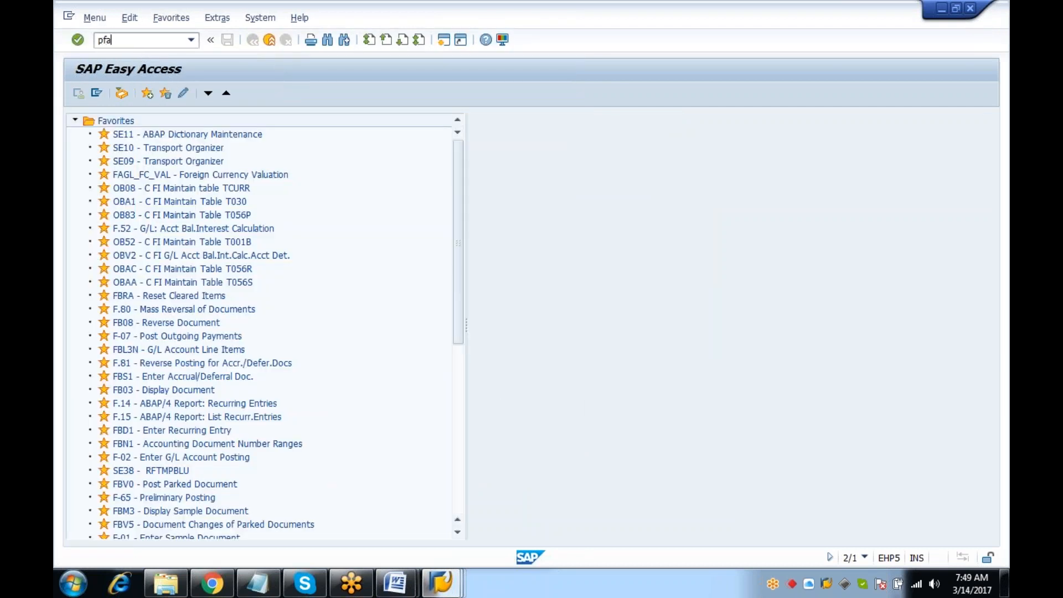
key("Return")
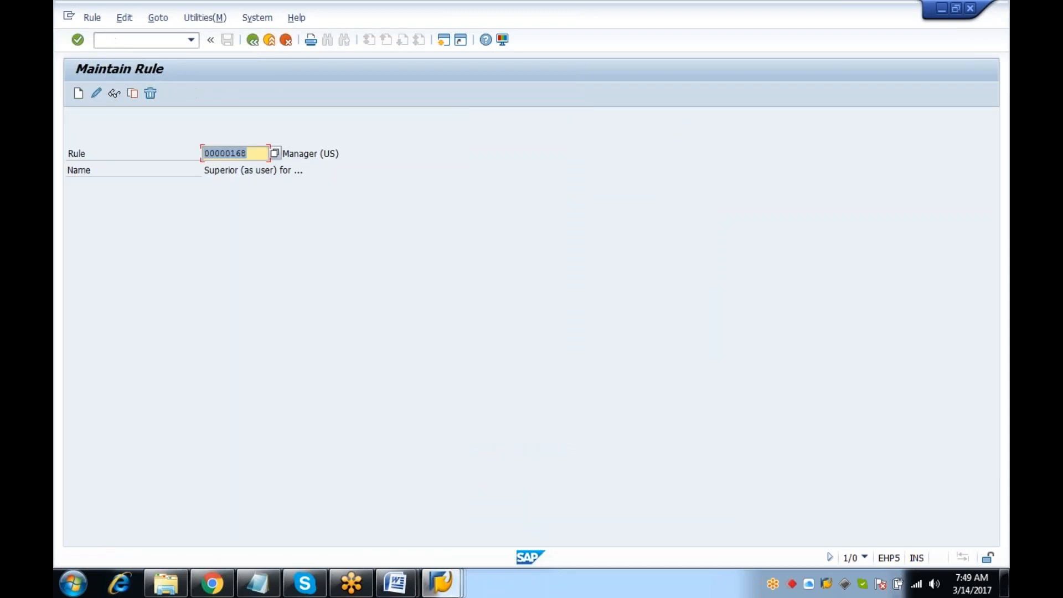
left_click(116, 94)
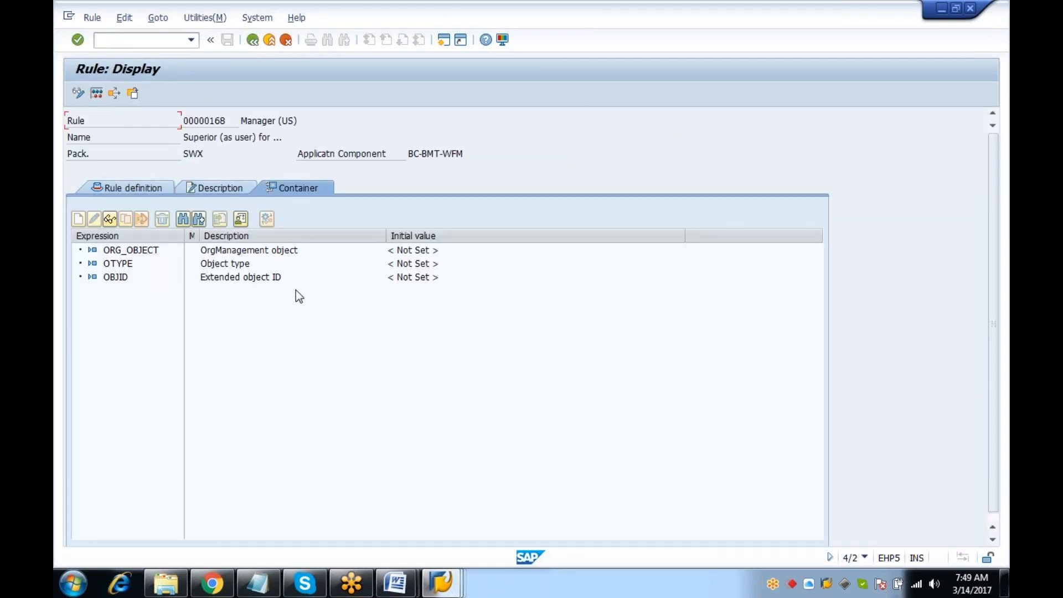
left_click(97, 93)
Simulate with OrgManagement object 50000052, Extended object ID GLOBAL and object type US
left_click(274, 250)
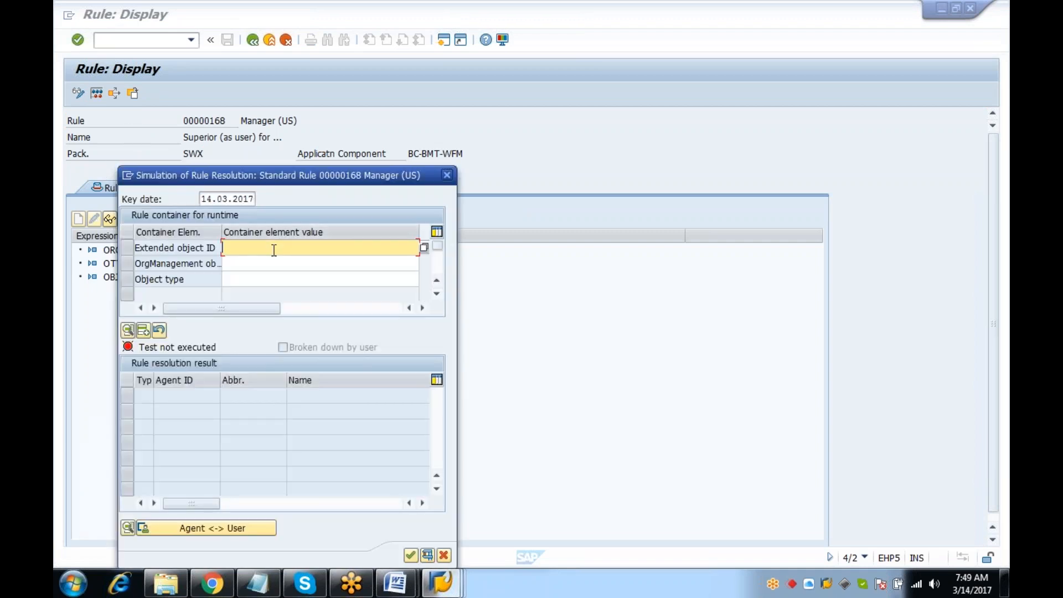
key("ctrl+v")
left_click(265, 268)
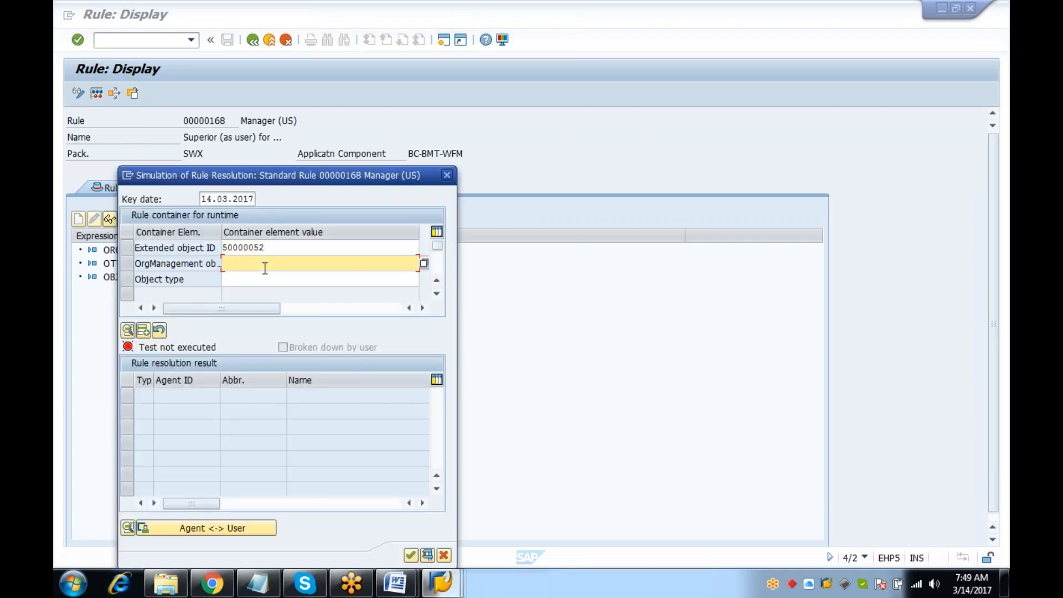
key("ctrl+v")
left_click(291, 248)
key("BackSpace")
key("BackSpace")
key("BackSpace")
key("BackSpace")
key("BackSpace")
key("BackSpace")
key("BackSpace")
key("BackSpace")
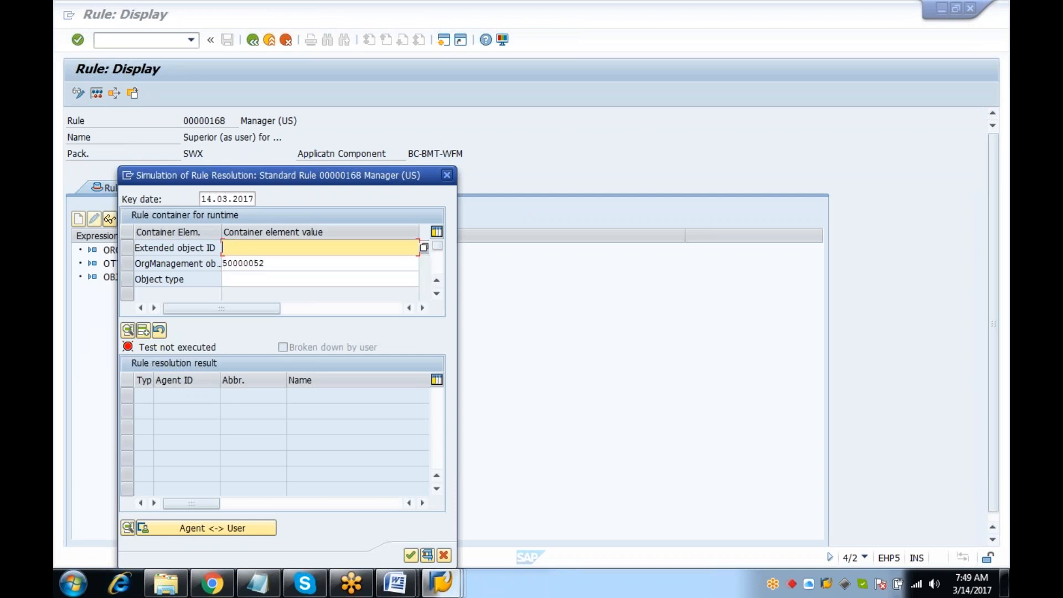
key("Return")
key("Tab")
key("Tab")
type("US")
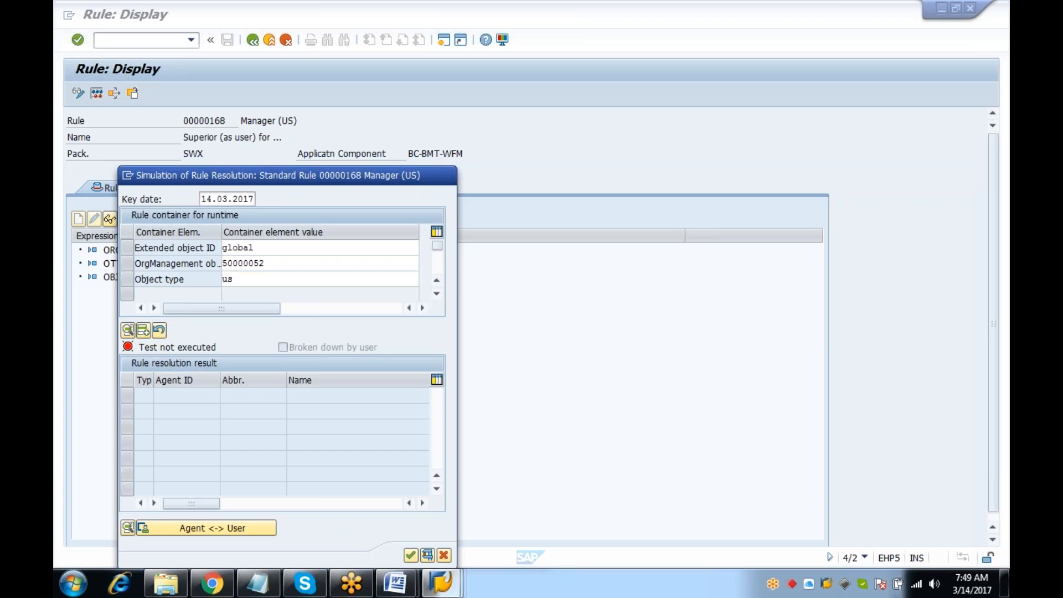
key("Return")
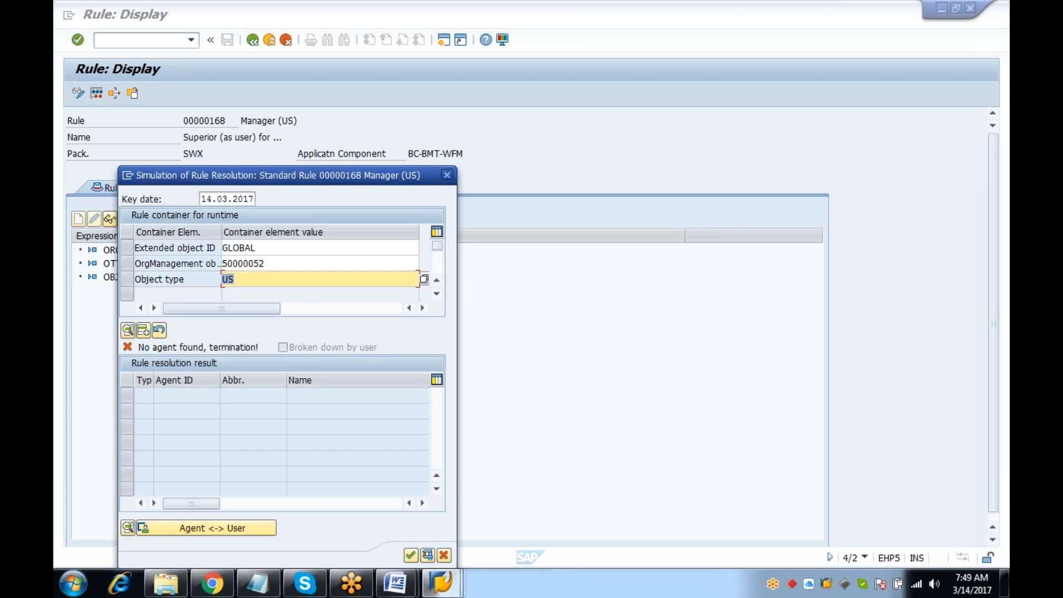
Swap values so Extended object ID is 50000052 and OrgManagement object is global, then confirm
left_click(272, 245)
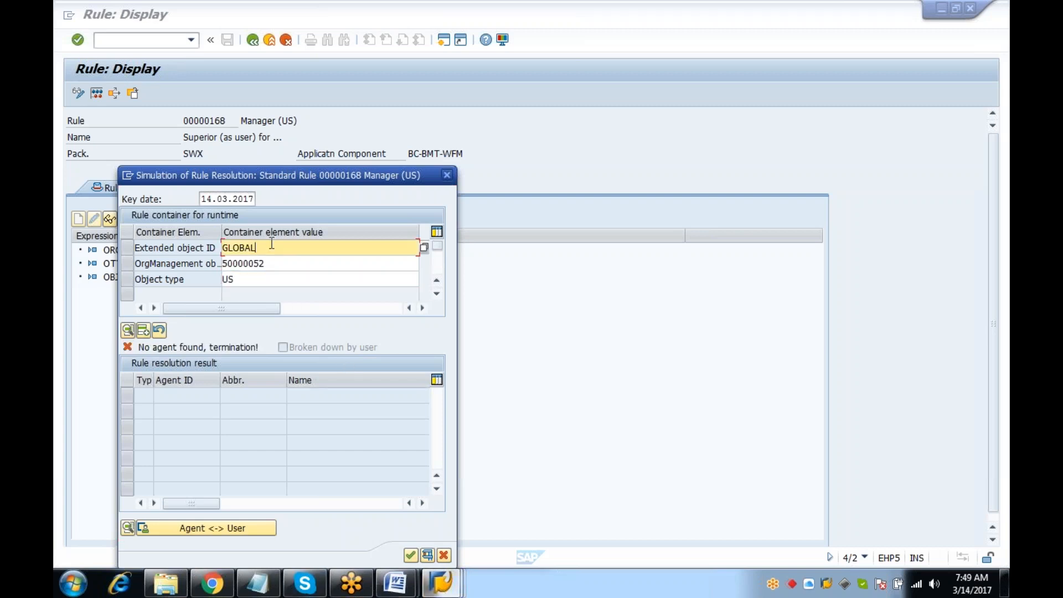
key("BackSpace")
key("BackSpace")
key("BackSpace")
key("BackSpace")
key("BackSpace")
key("BackSpace")
key("ctrl+v")
key("Tab")
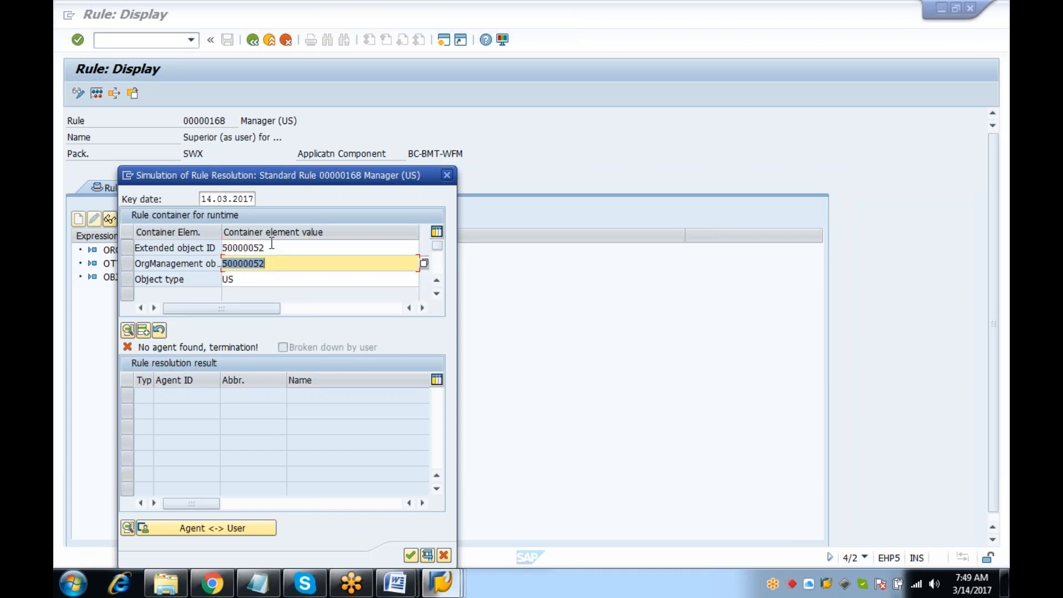
key("BackSpace")
type("gLP")
key("BackSpace")
key("BackSpace")
key("BackSpace")
type("global")
key("Return")
key("Return")
key("Return")
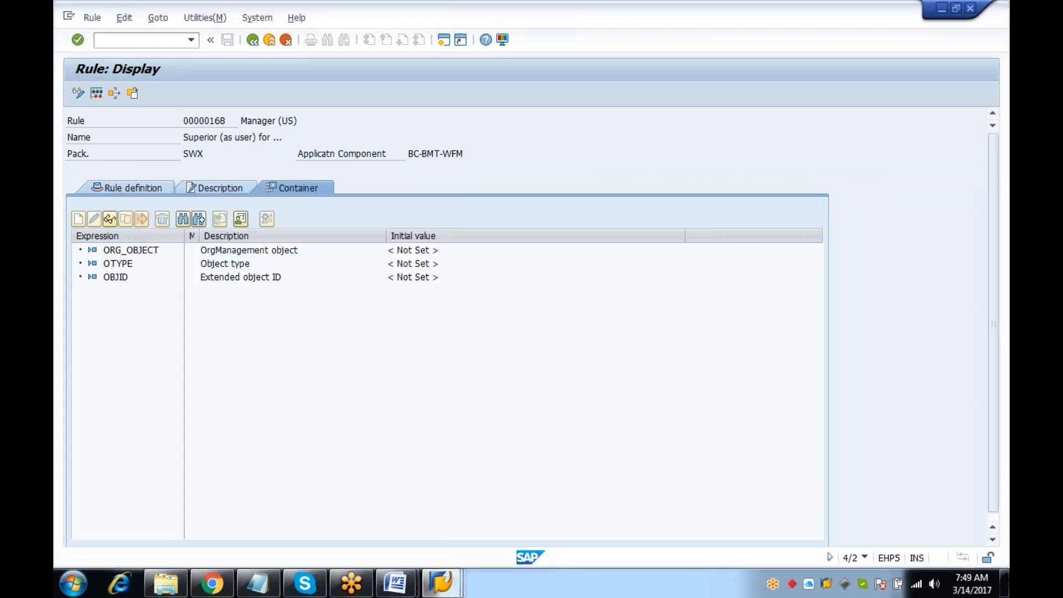
In PTARQ, determine the leave-request approver for personnel number 1000, then exit the results
key("F3")
key("F3")
type("ptarq")
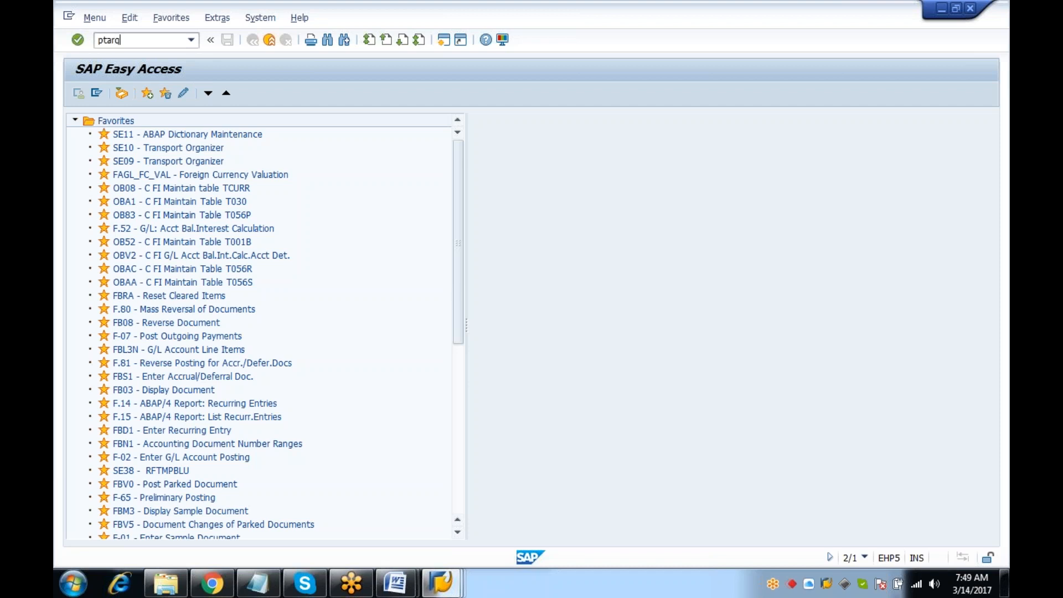
key("Return")
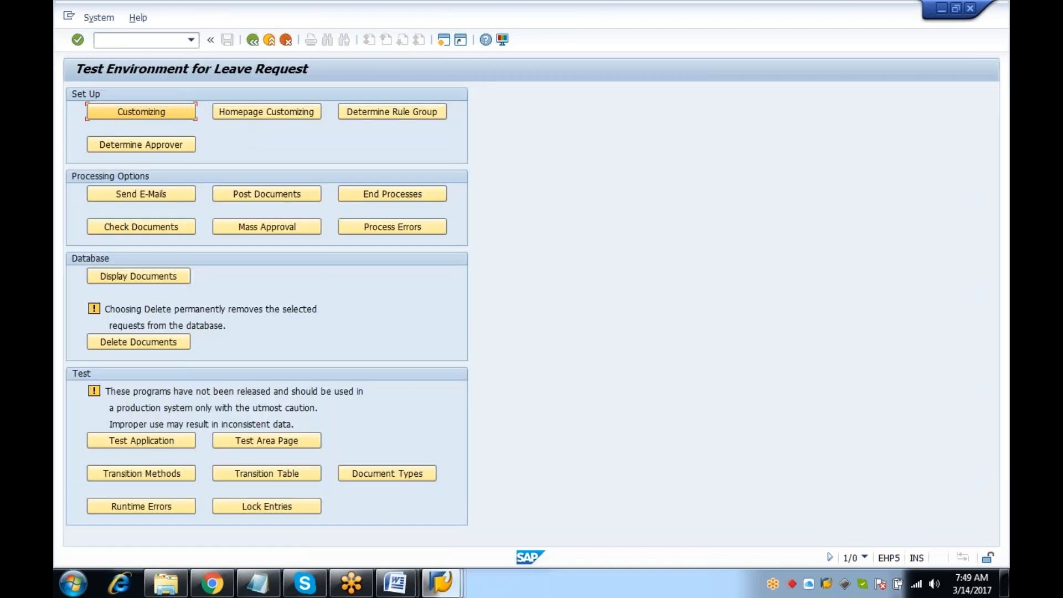
left_click(151, 146)
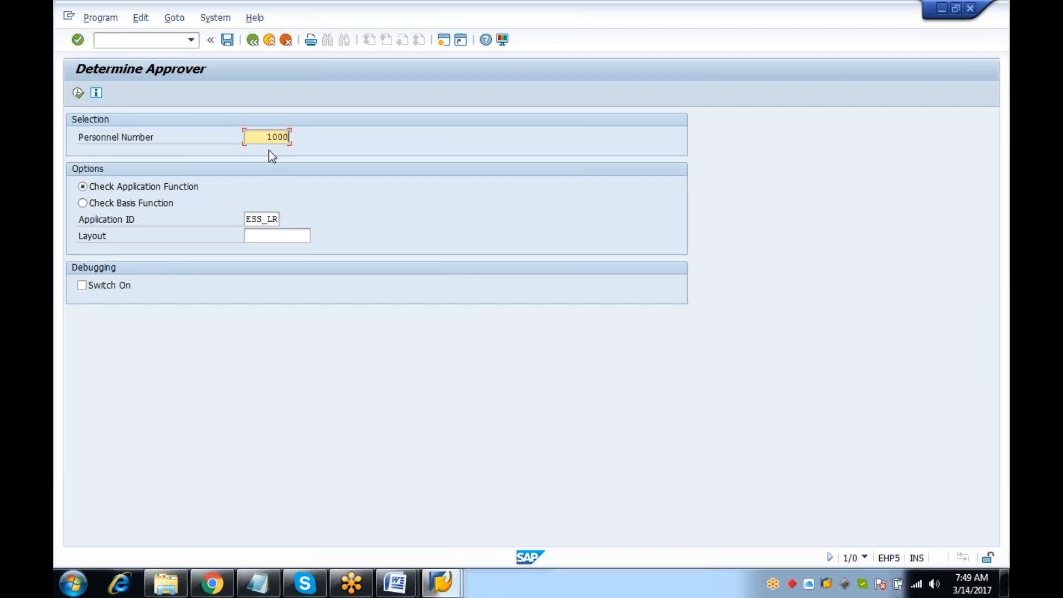
left_click(78, 93)
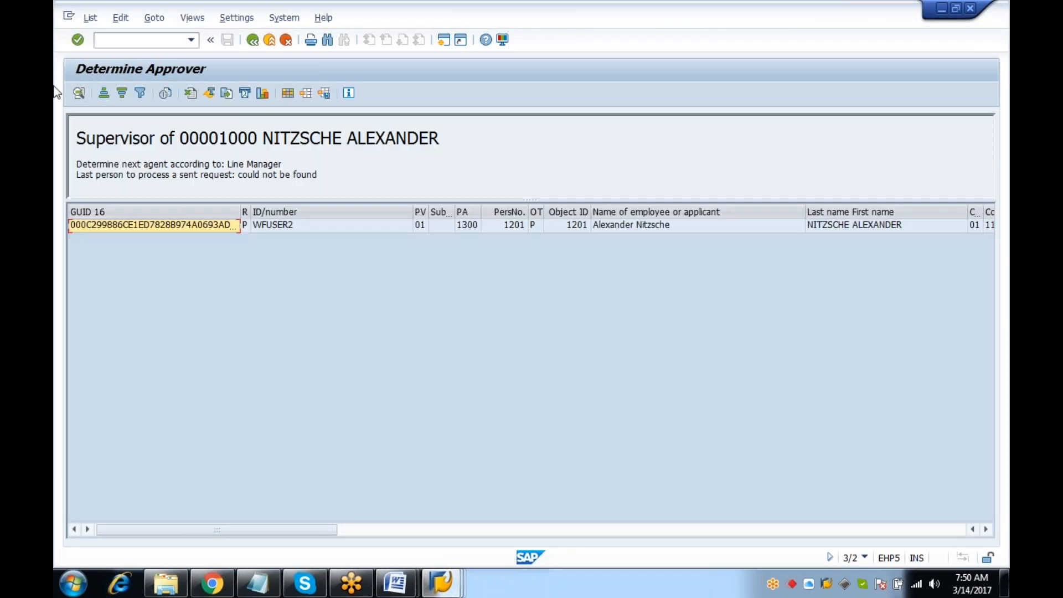
left_click(270, 40)
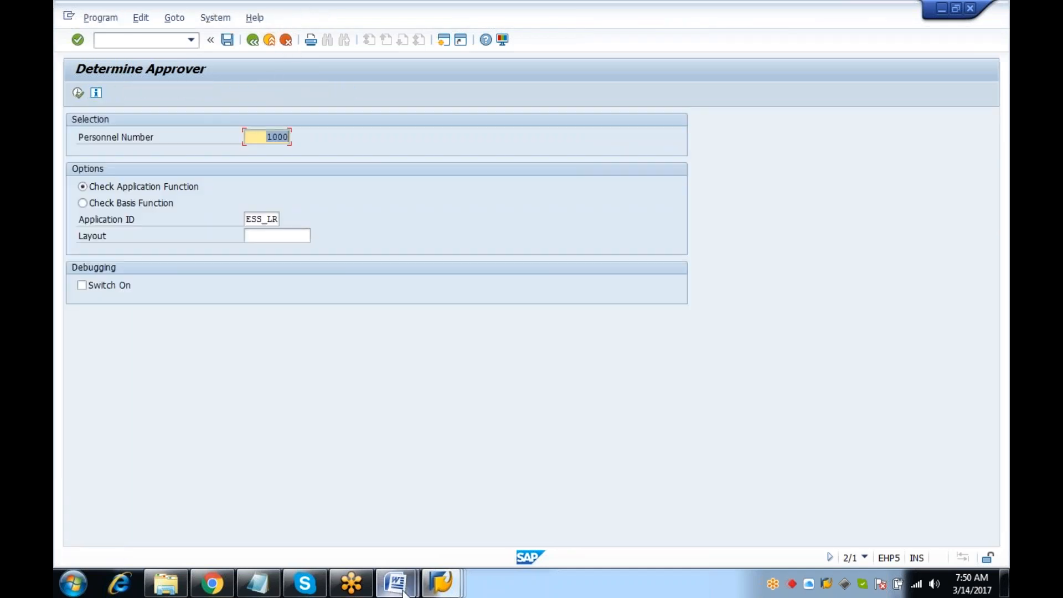
left_click(441, 582)
Put the DEMO_BND workflow template into change mode and open its workflow definition
left_click(636, 501)
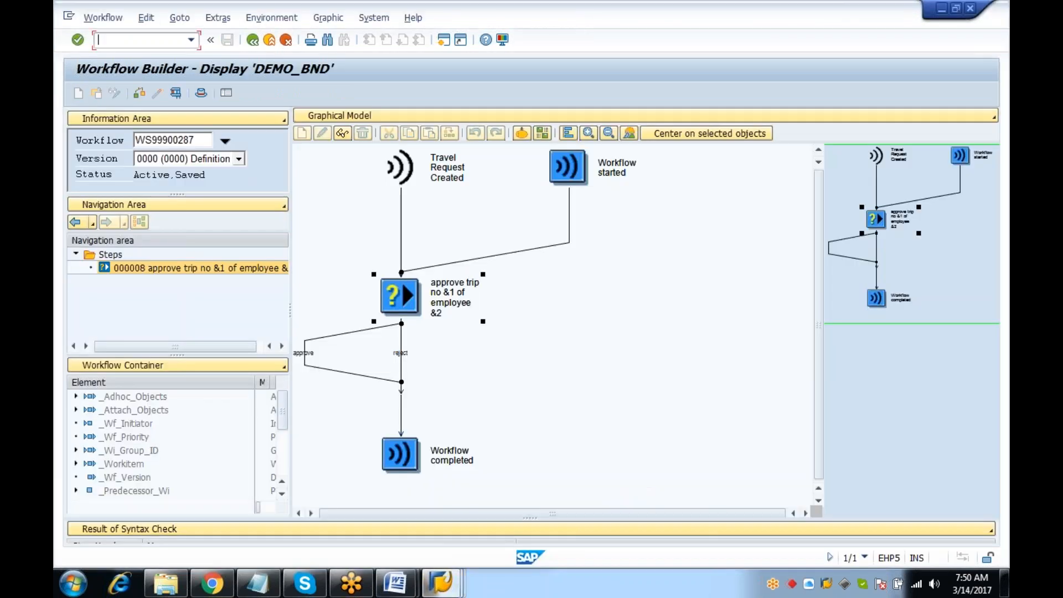
left_click(252, 40)
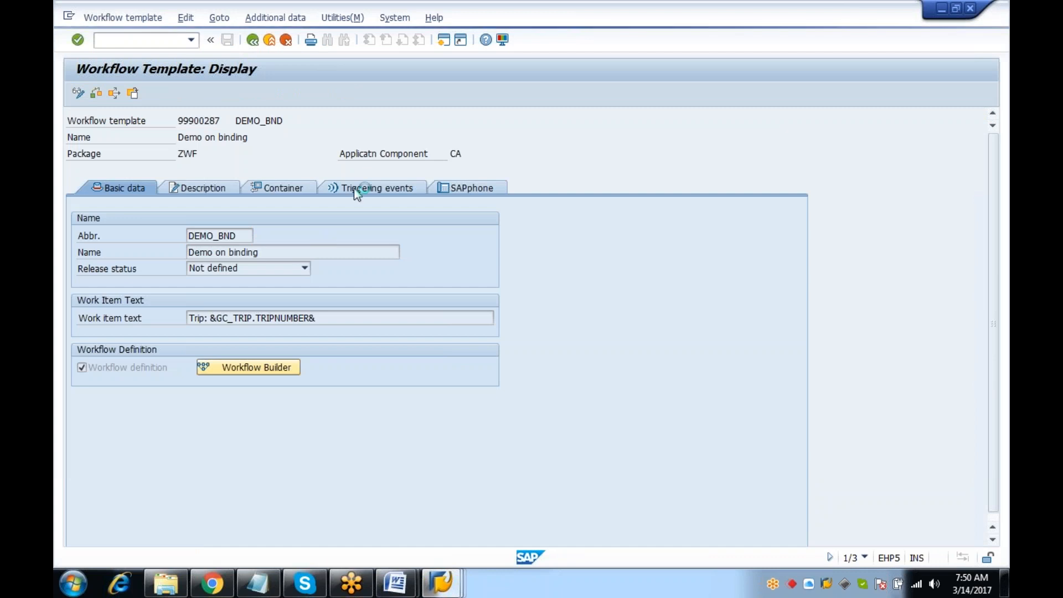
left_click(340, 368)
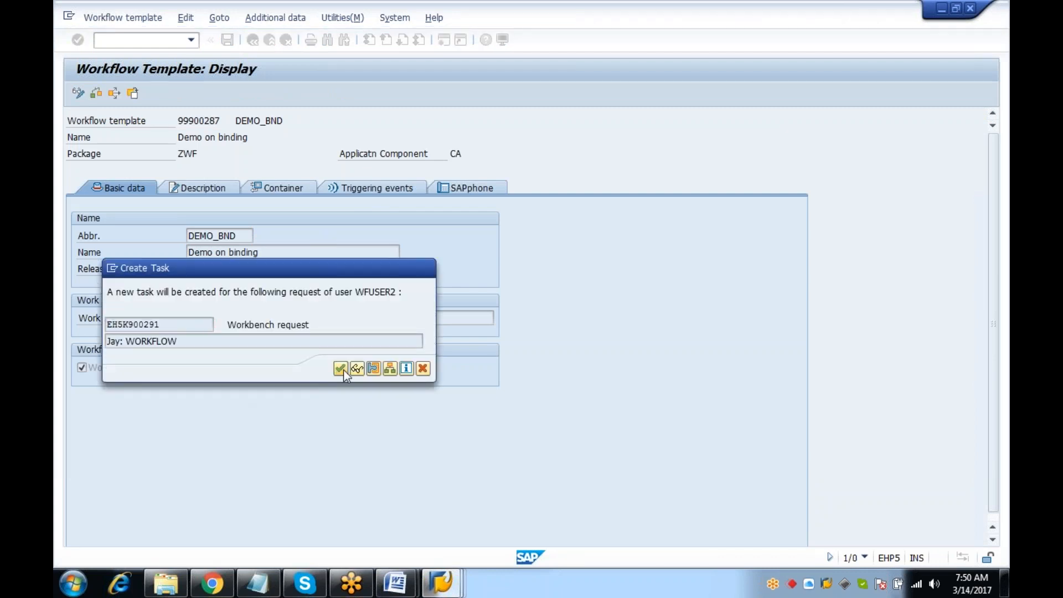
left_click(282, 191)
left_click(123, 188)
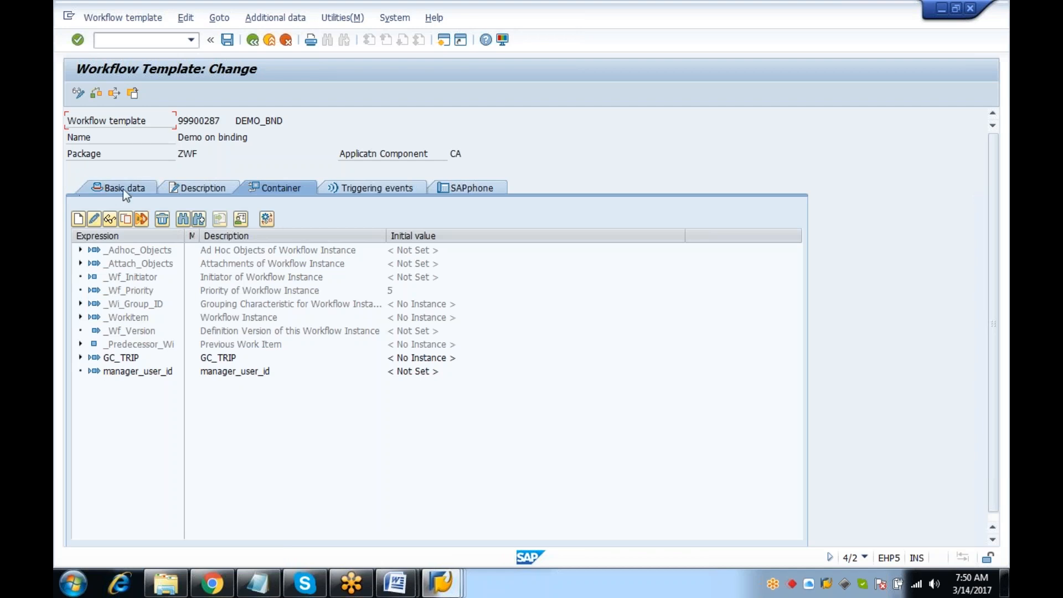
left_click(264, 383)
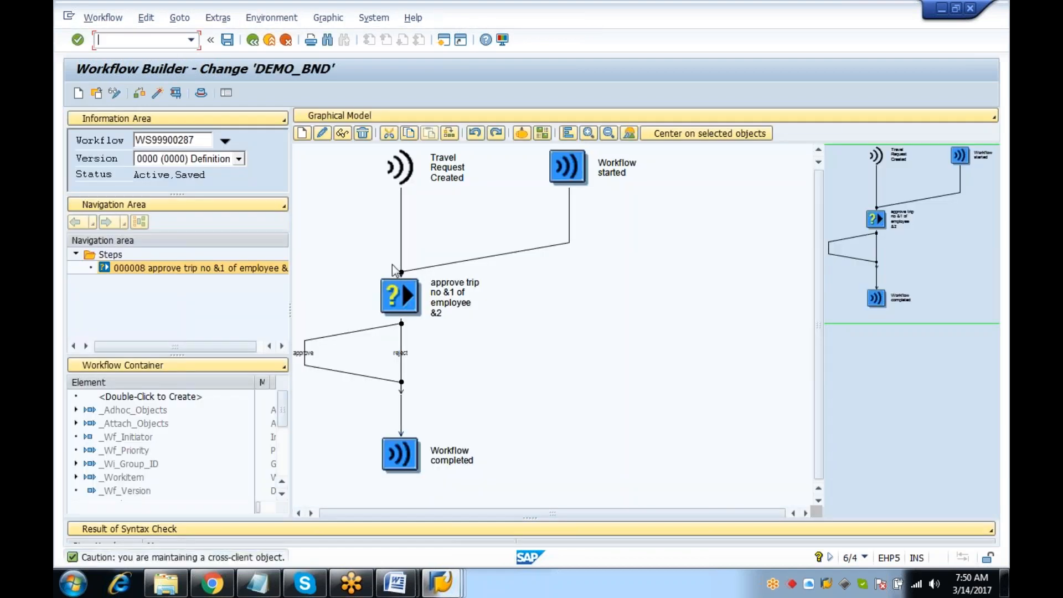
Inspect the approve-trip step's rule 168 binding and OBJID element, then cancel without changes
double_click(399, 297)
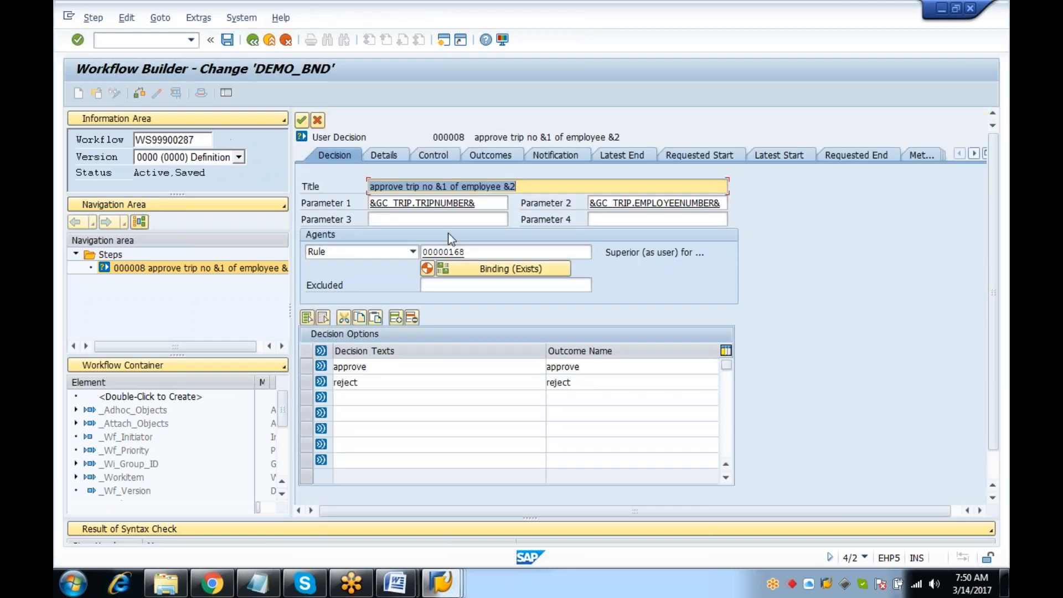
left_click(467, 270)
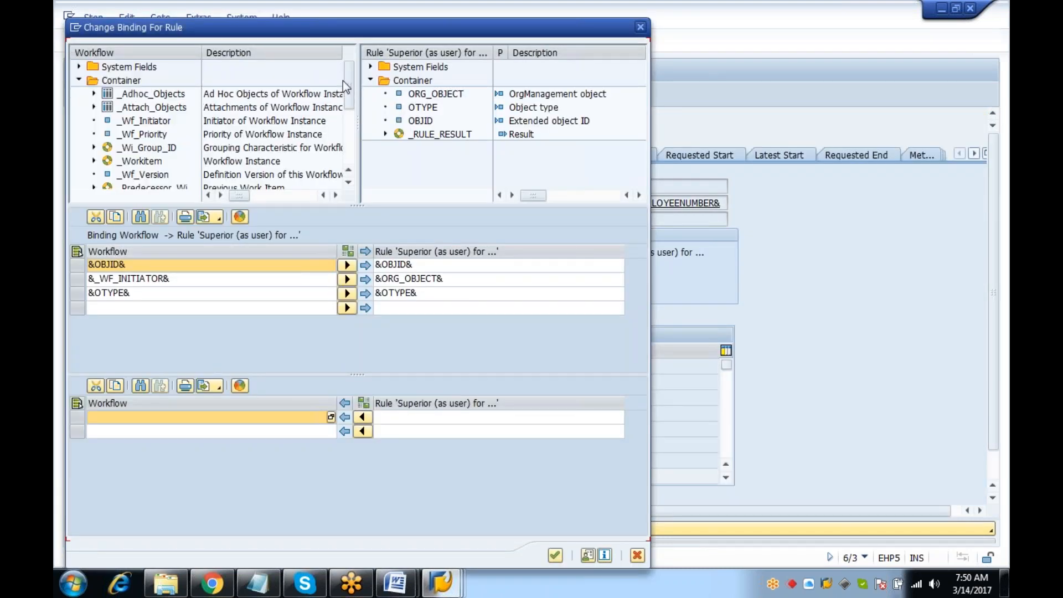
scroll(343, 80, "down", 1)
left_click_drag(343, 100, 343, 154)
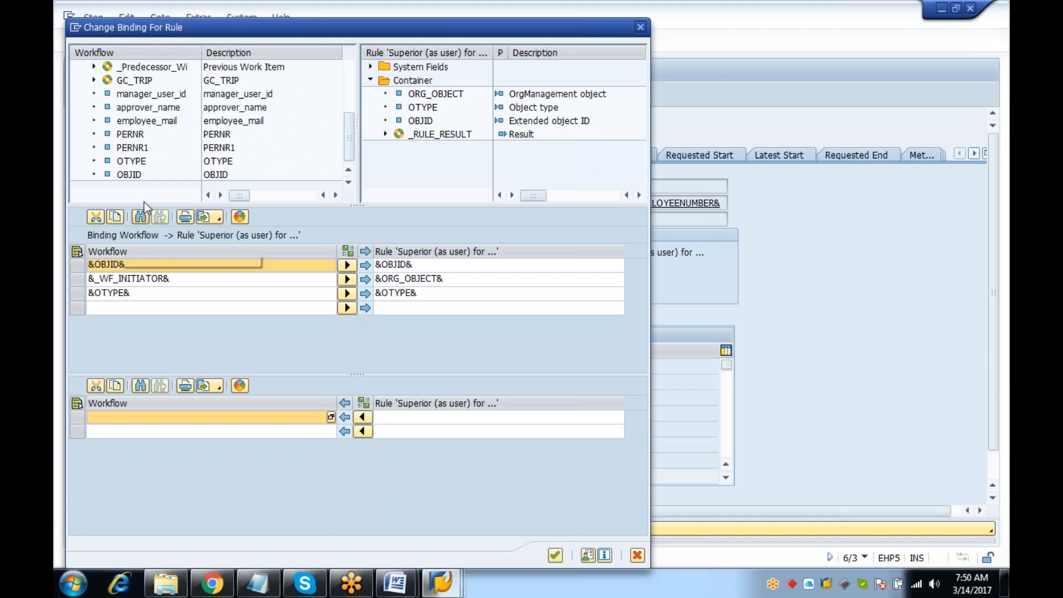
double_click(134, 175)
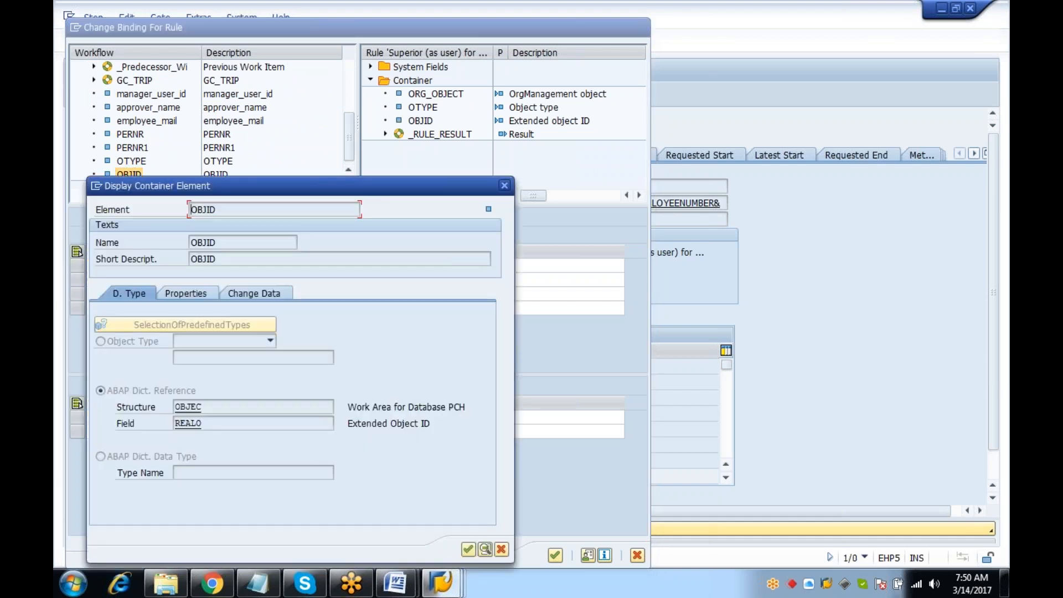
left_click(186, 293)
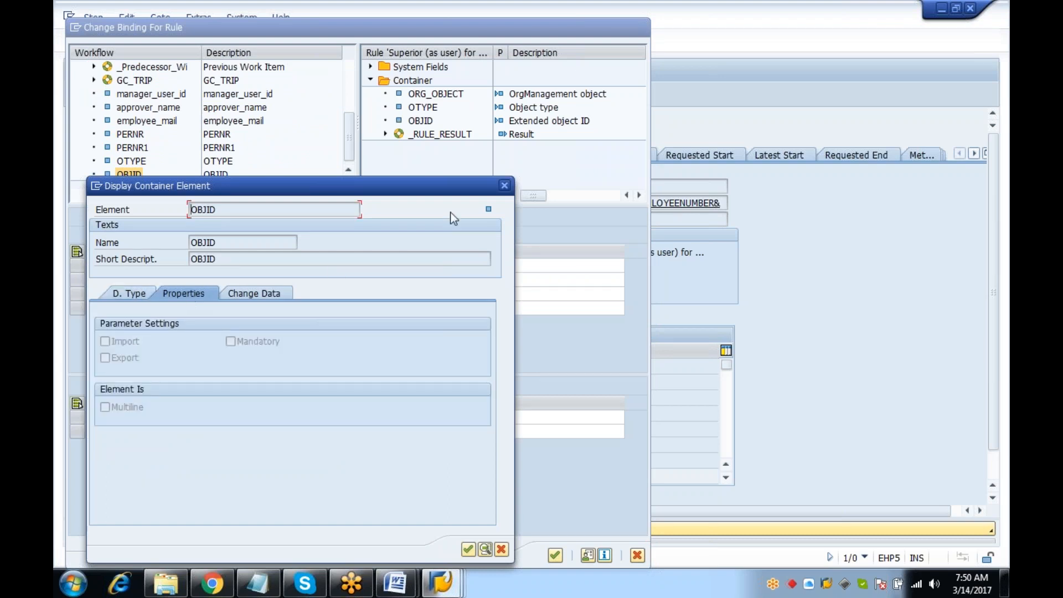
left_click(504, 186)
left_click(634, 559)
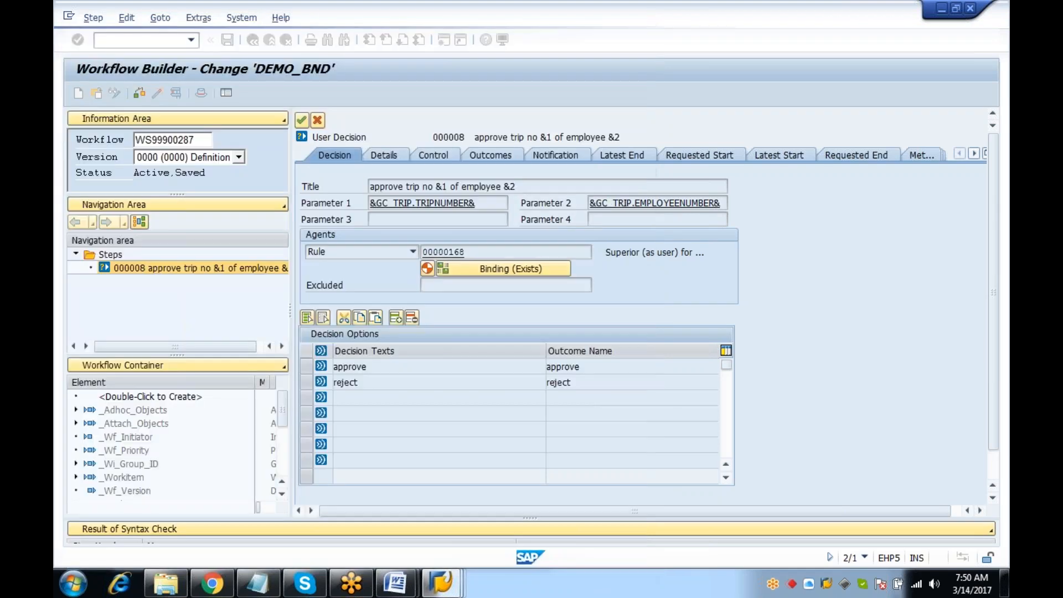
left_click(252, 40)
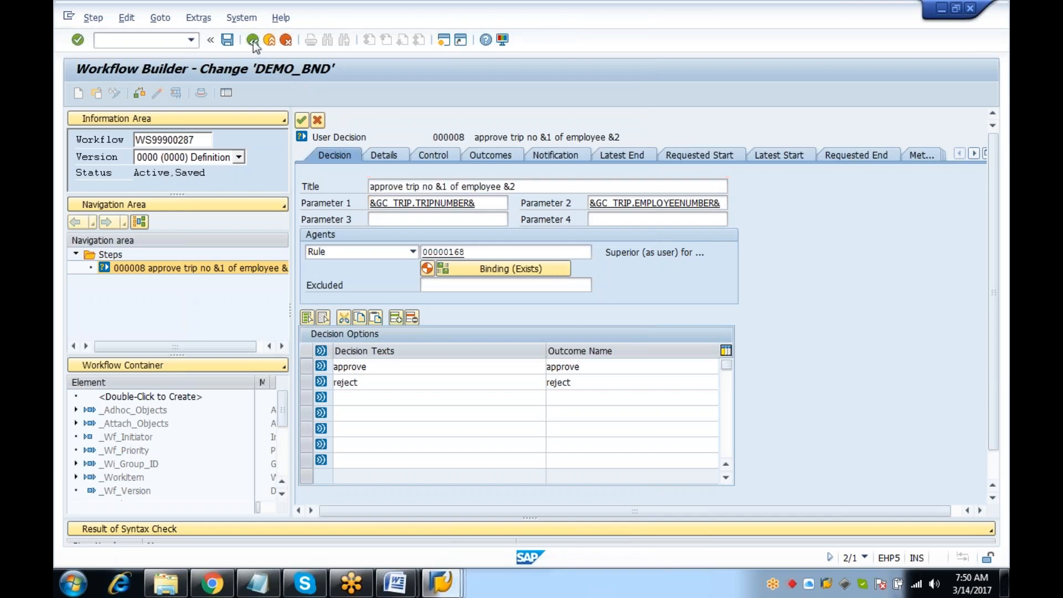
Close the organizational assignment display and the Determine Approver test, returning to SAP Easy Access
mouse_move(441, 584)
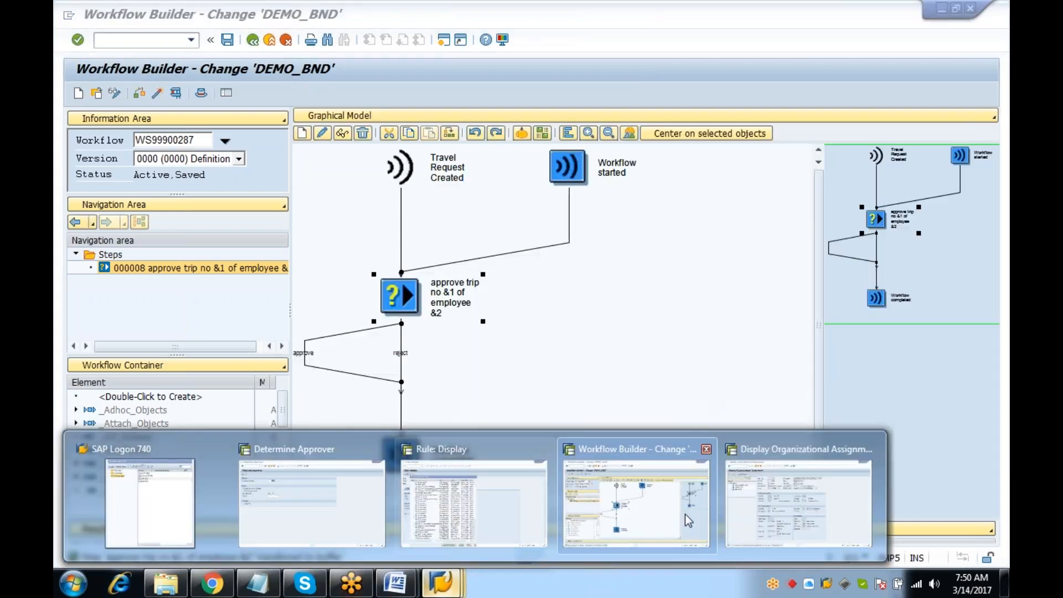
left_click(791, 507)
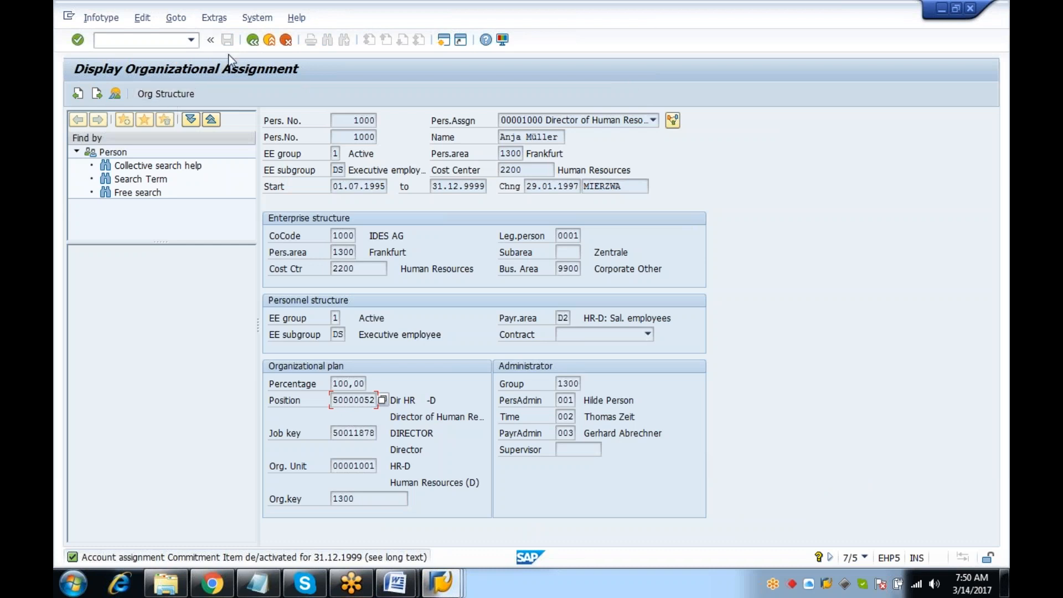
left_click(268, 41)
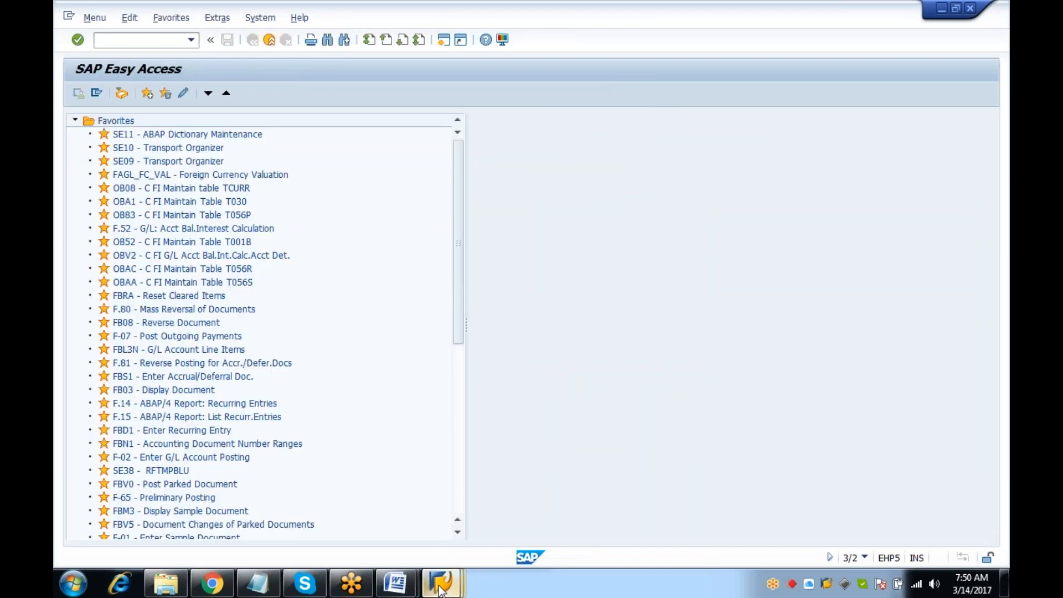
mouse_move(441, 584)
left_click(330, 510)
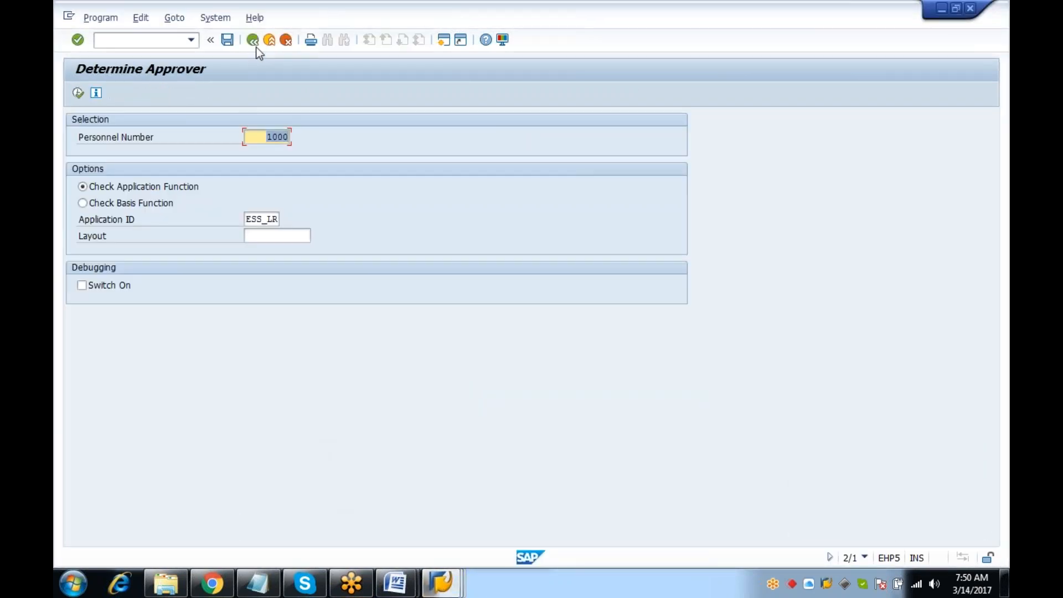
left_click(109, 40)
type("/n")
key("Return")
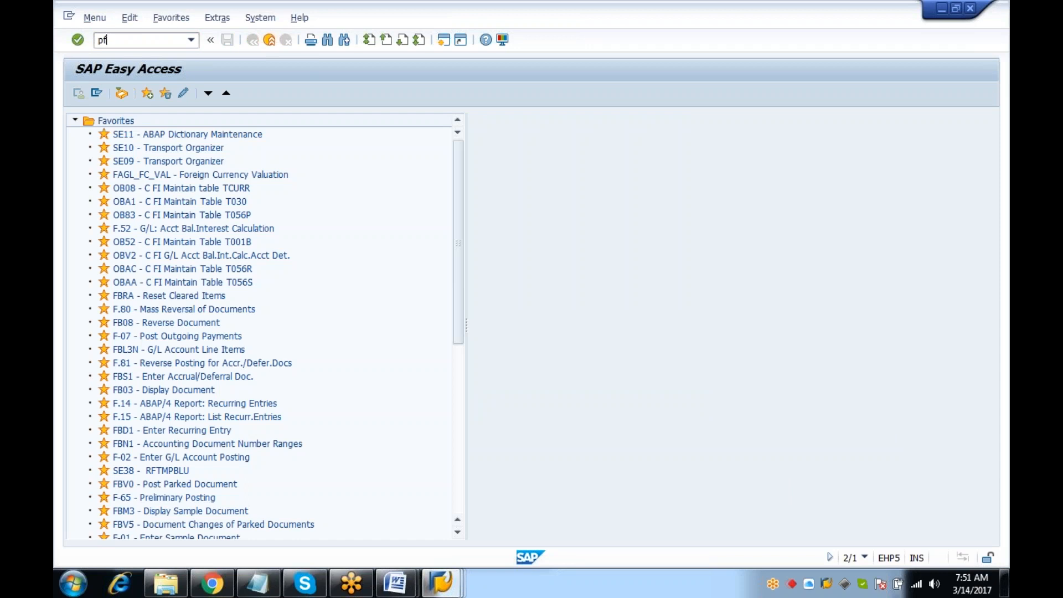
Display rule 00000168's container in PFAC and start a rule-resolution simulation
key("Return")
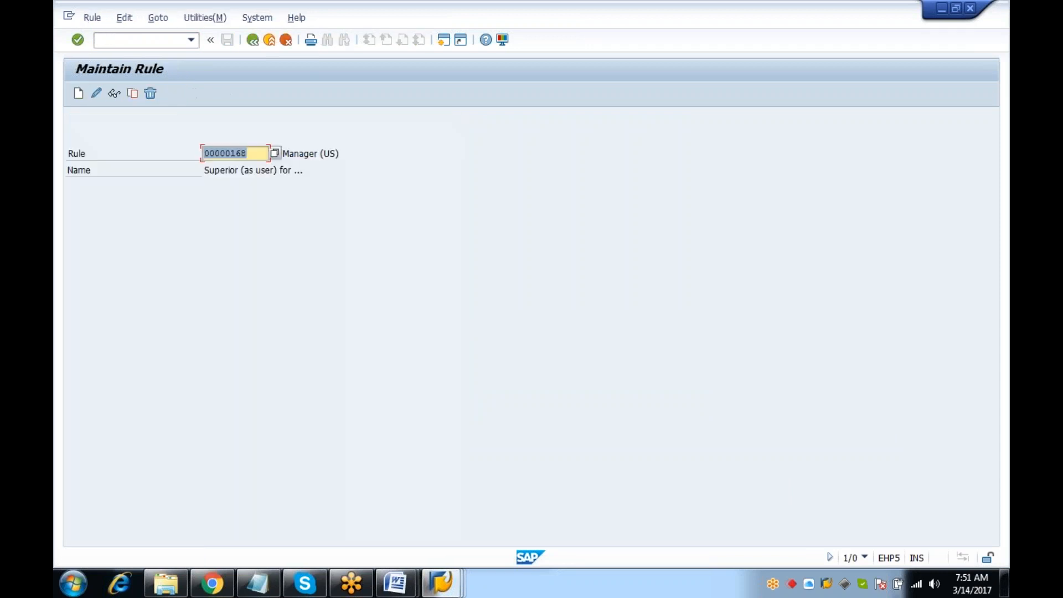
left_click(114, 93)
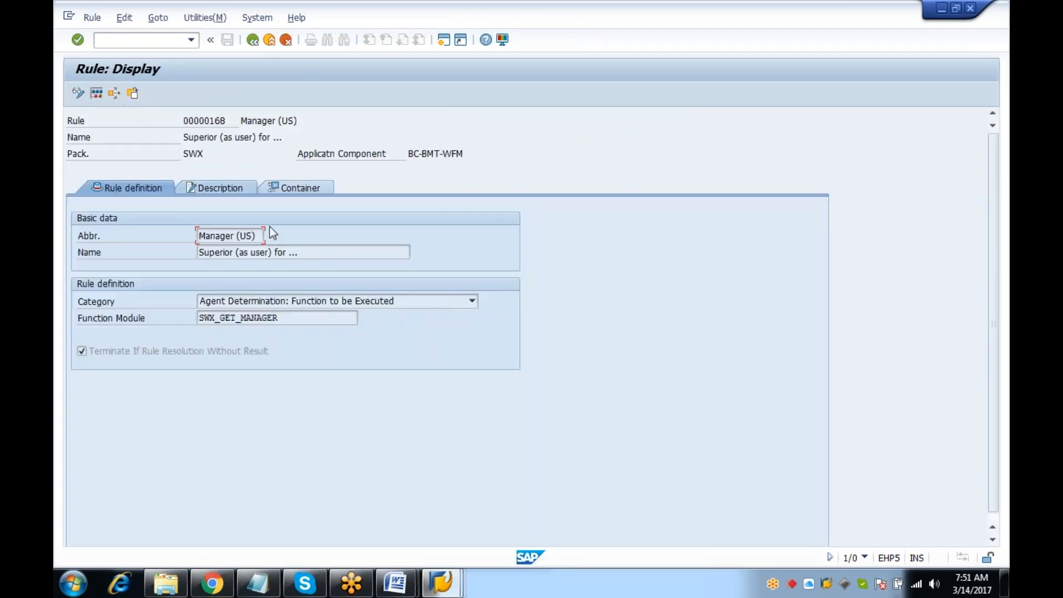
left_click(298, 189)
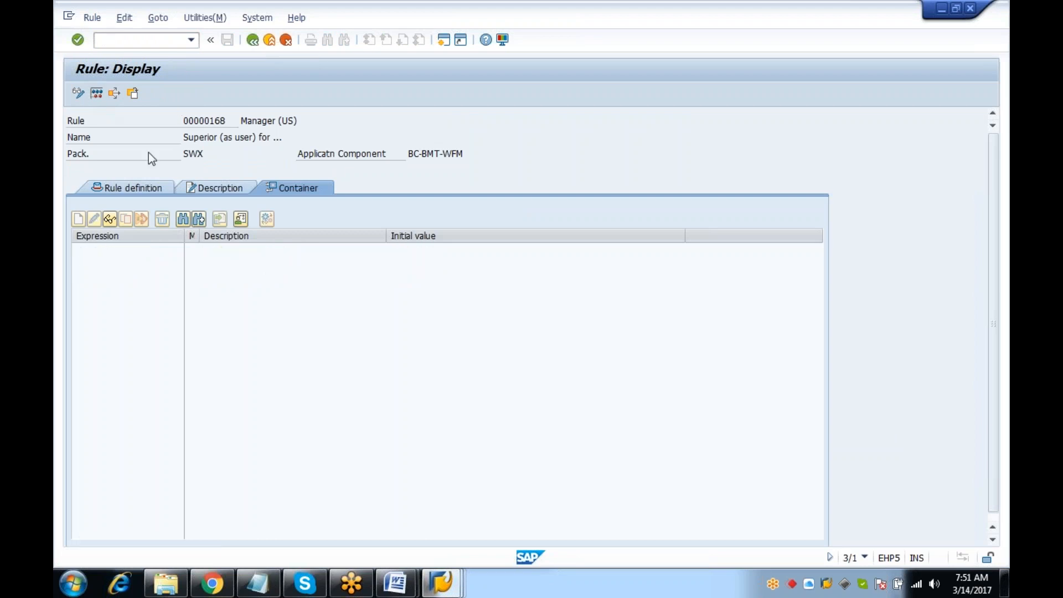
key("F8")
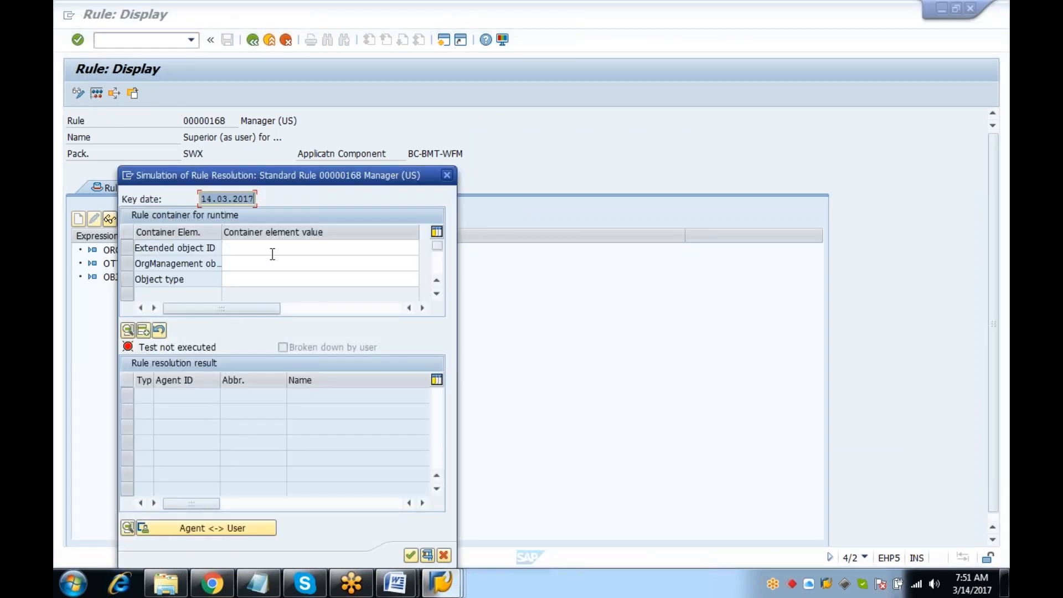
Widen the element column, set Extended object ID to GLOBAL and object type US, and simulate
left_click(272, 254)
key("Tab")
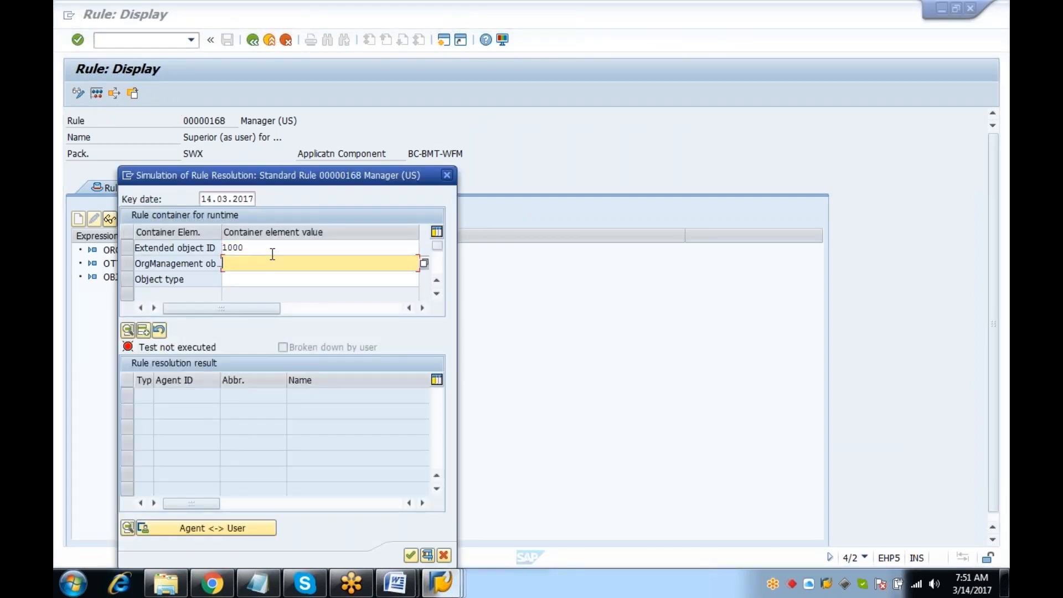
left_click(220, 232)
left_click_drag(221, 232, 314, 237)
left_click(352, 263)
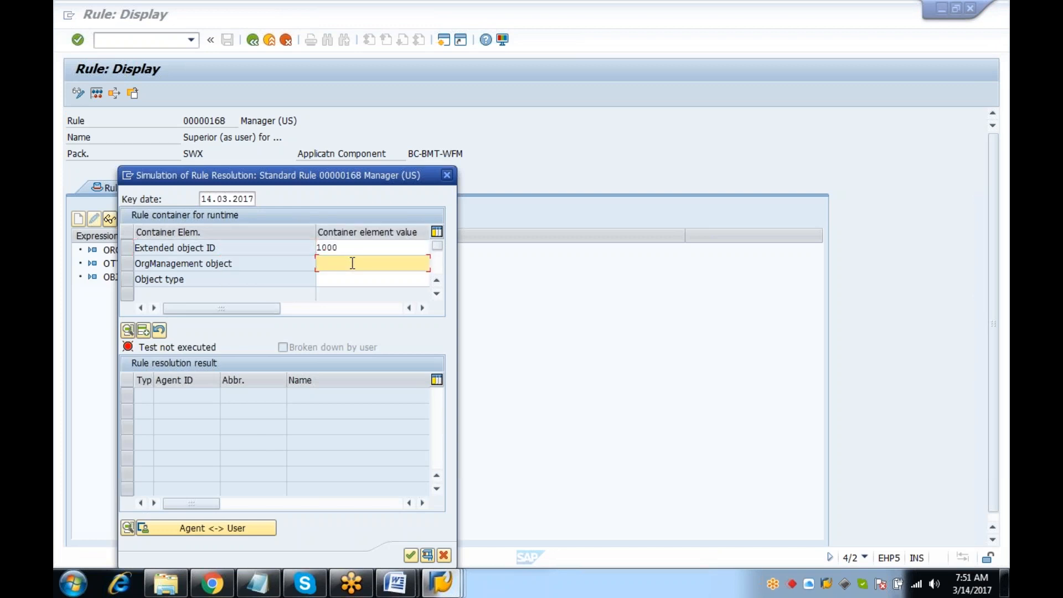
left_click(358, 253)
key("BackSpace")
key("BackSpace")
key("BackSpace")
type("GLOBA")
key("Tab")
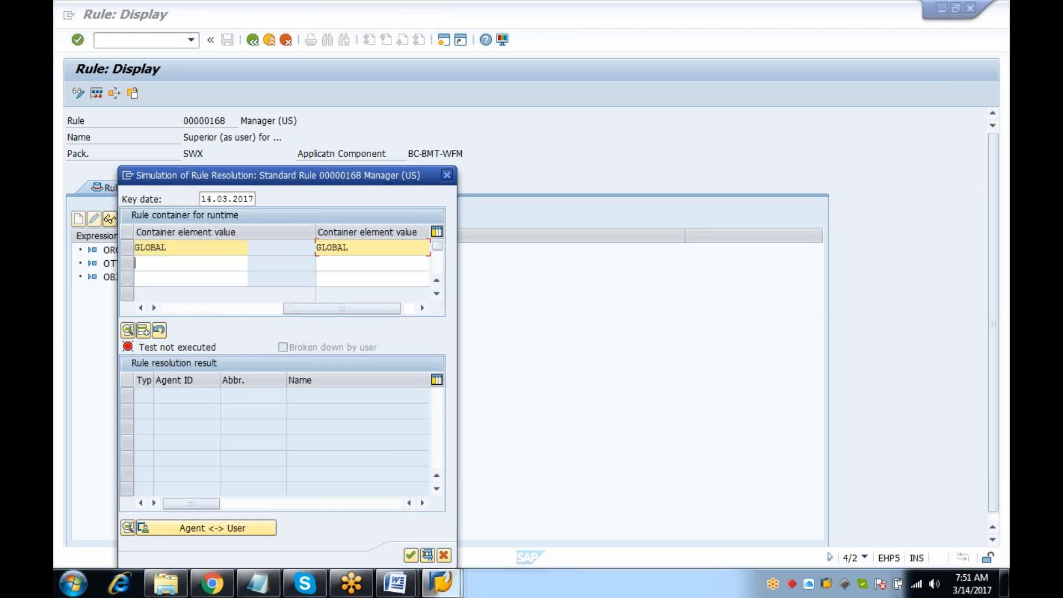
left_click(181, 308)
left_click(335, 278)
type("us")
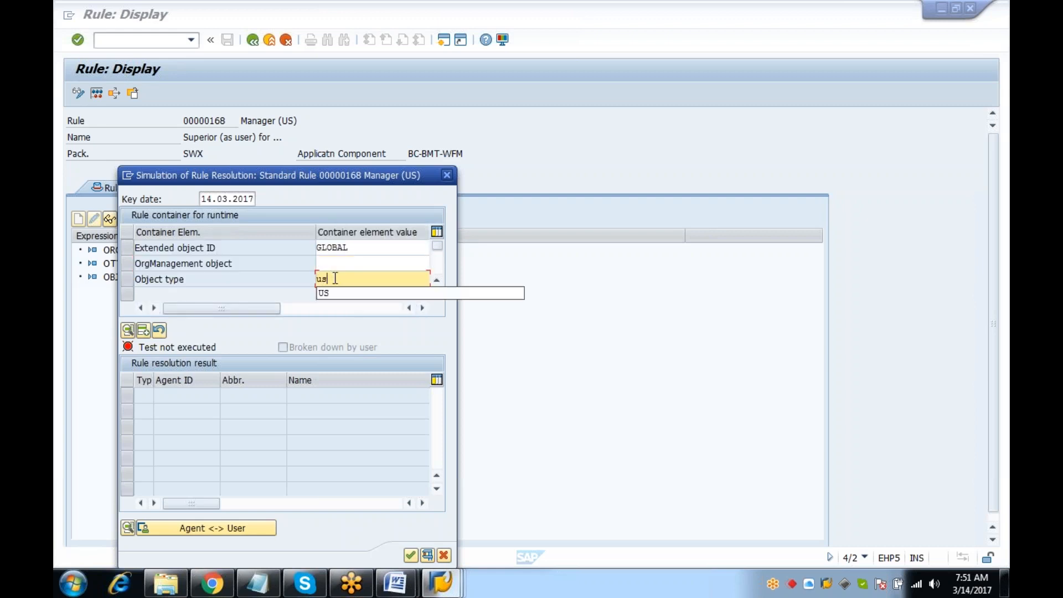
key("Return")
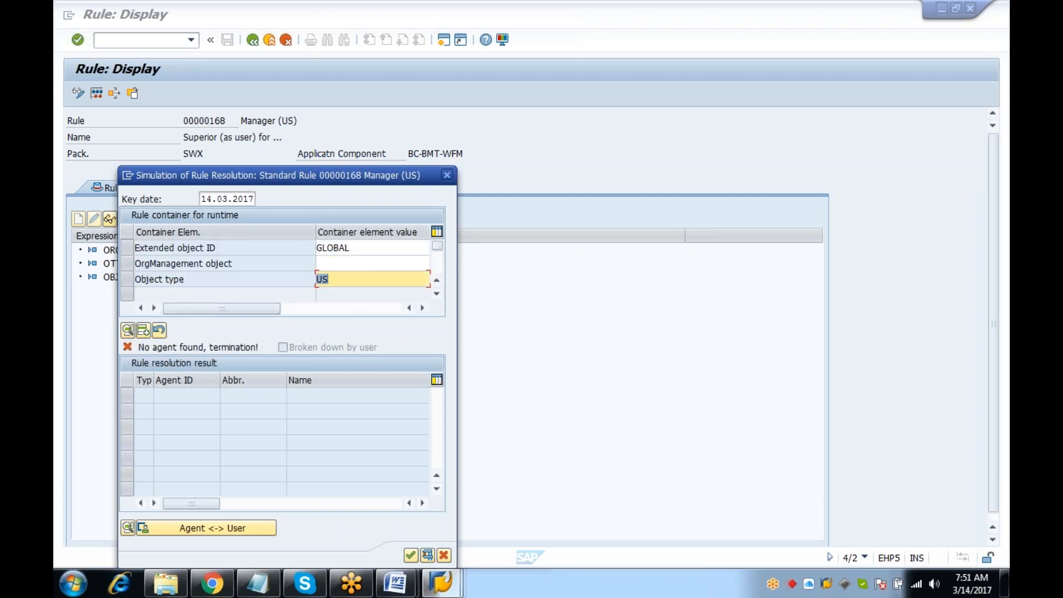
Set OrgManagement object to 50000052 from entry history, then close the simulation
left_click(346, 262)
type("1000")
key("Return")
key("BackSpace")
key("Down")
key("Down")
key("Down")
key("Down")
key("Down")
key("Return")
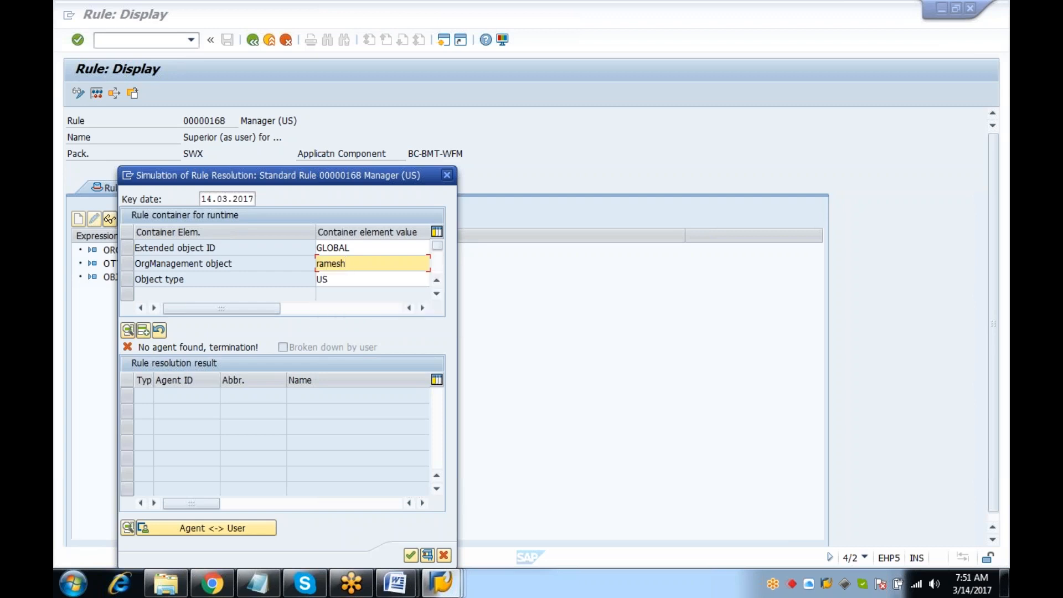
key("BackSpace")
key("Down")
key("Down")
key("Down")
key("Down")
key("Down")
key("Up")
key("Return")
left_click(446, 175)
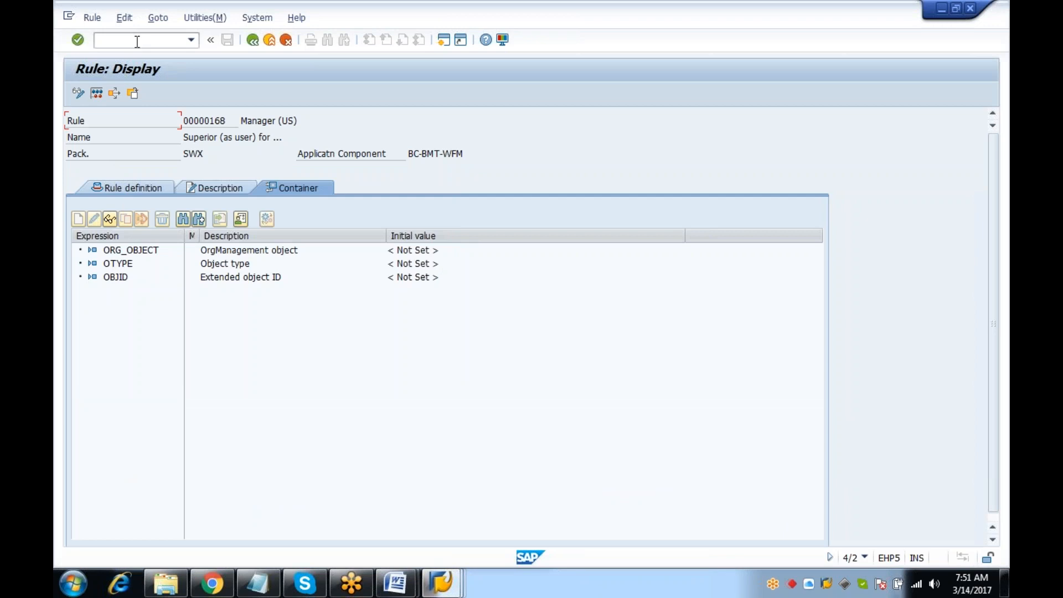
In PA20, display the employee's Organizational Assignment to find position 50000052
type("/n")
key("Return")
type("PA20")
key("Return")
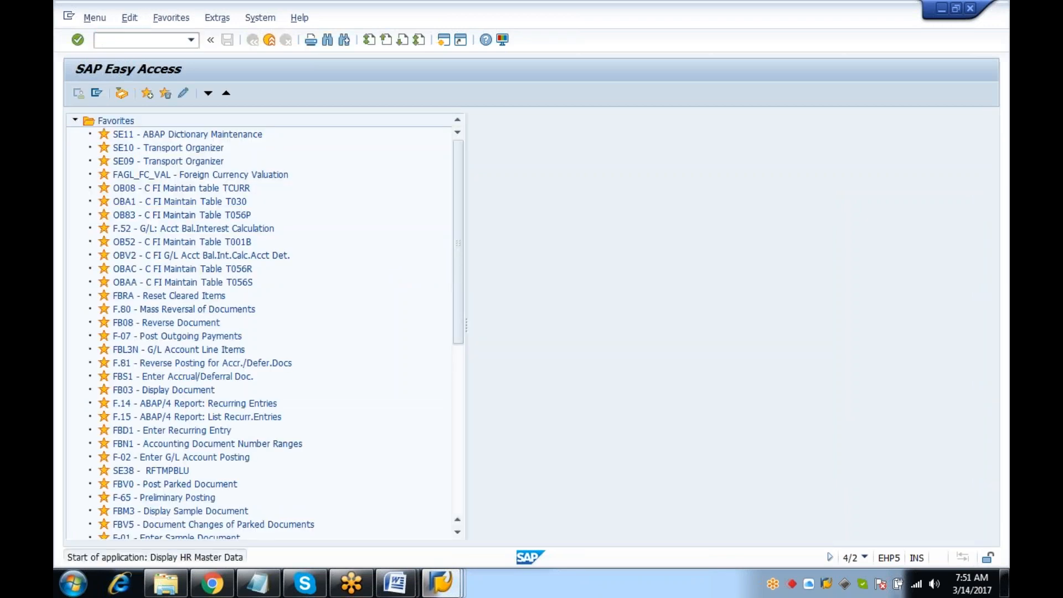
left_click(275, 267)
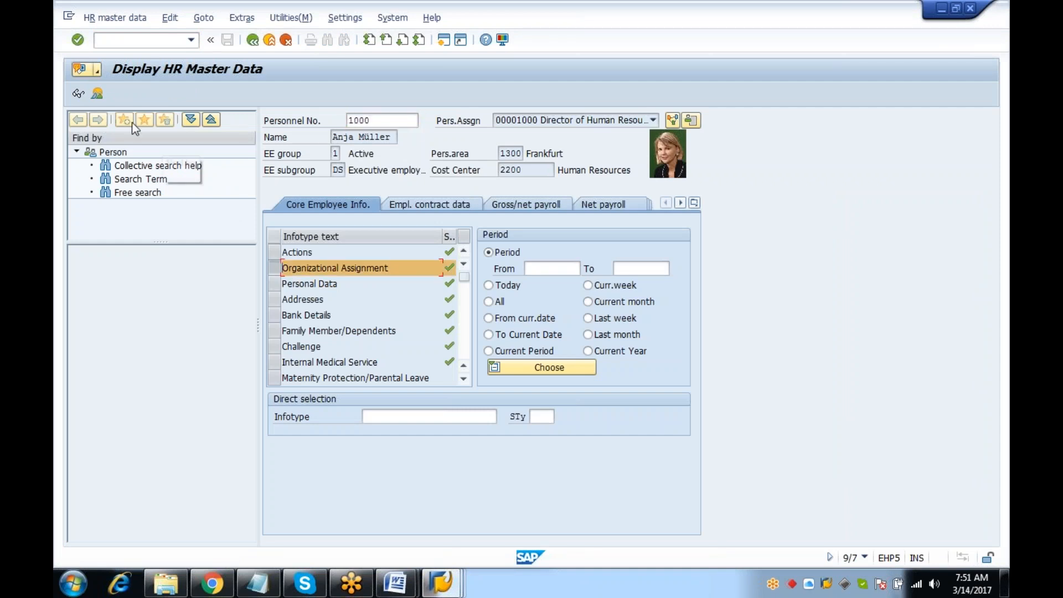
left_click(79, 94)
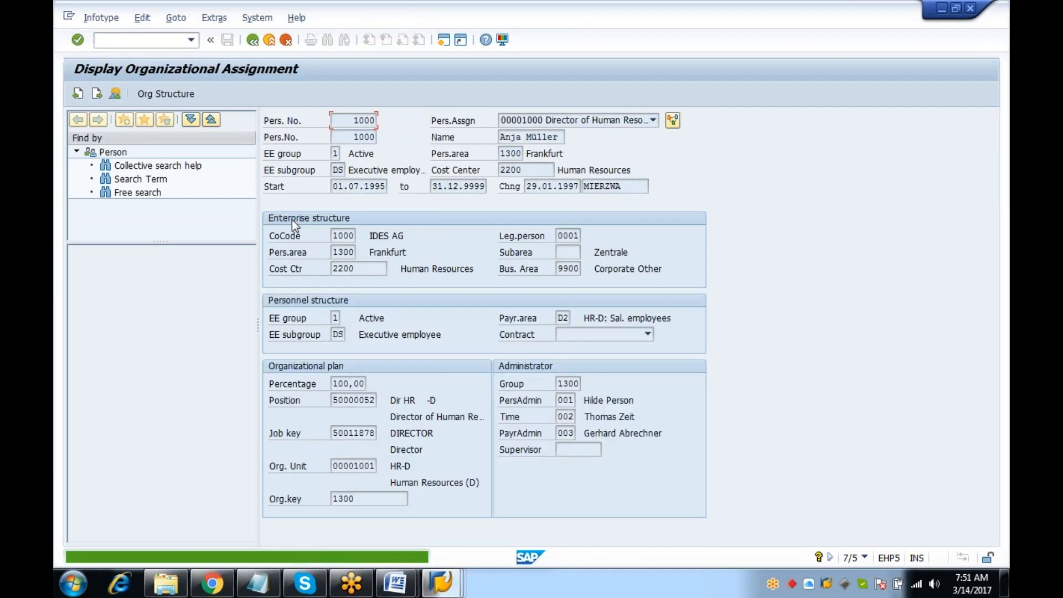
left_click(359, 400)
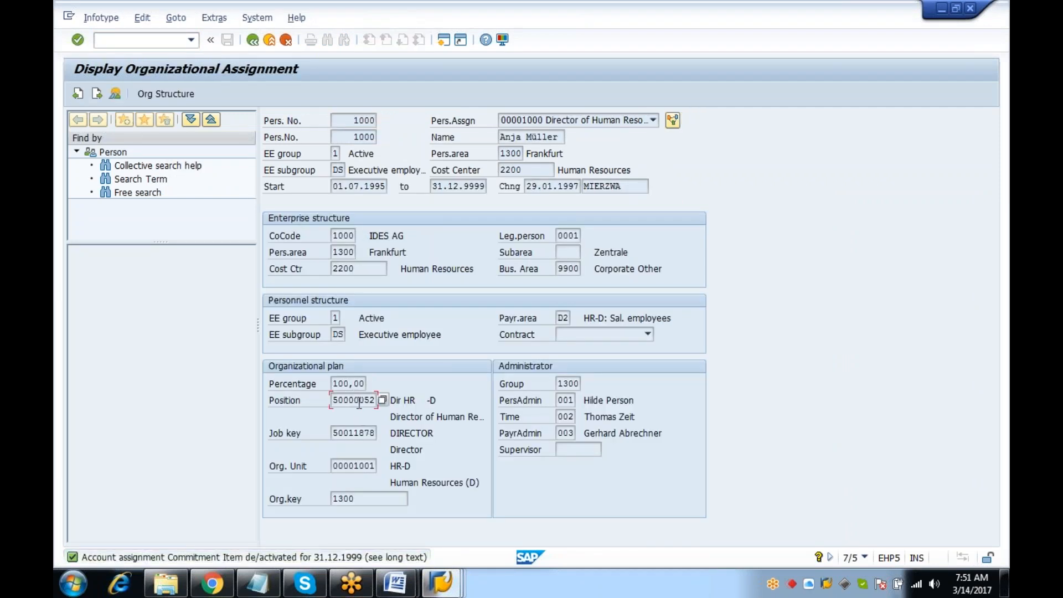
Display the Communication infotype 105 record: system user GLOBAL, valid until 31.10.2016
left_click(99, 40)
type("/N")
key("Return")
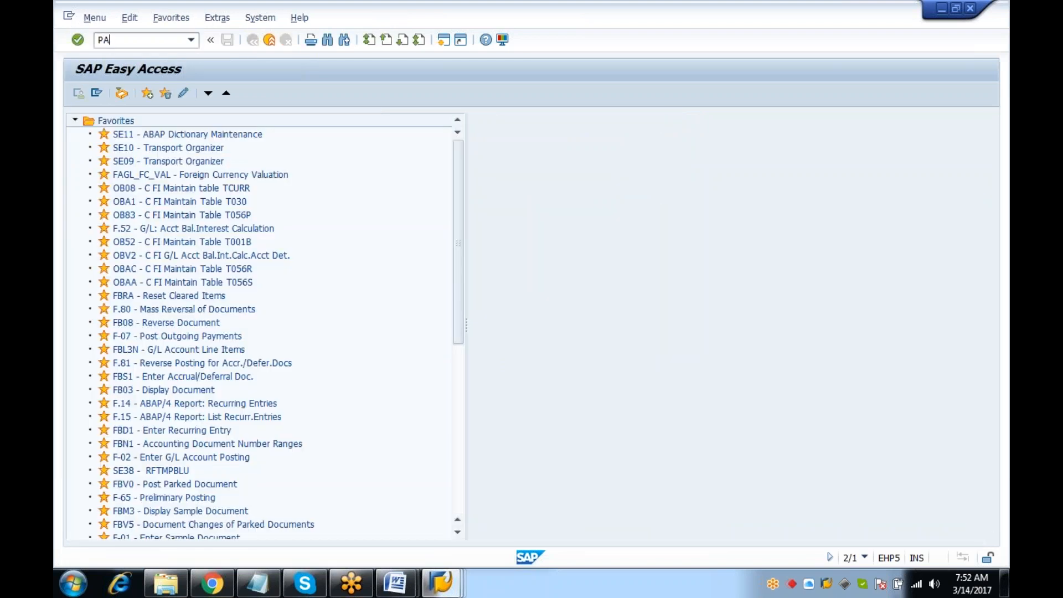
key("Return")
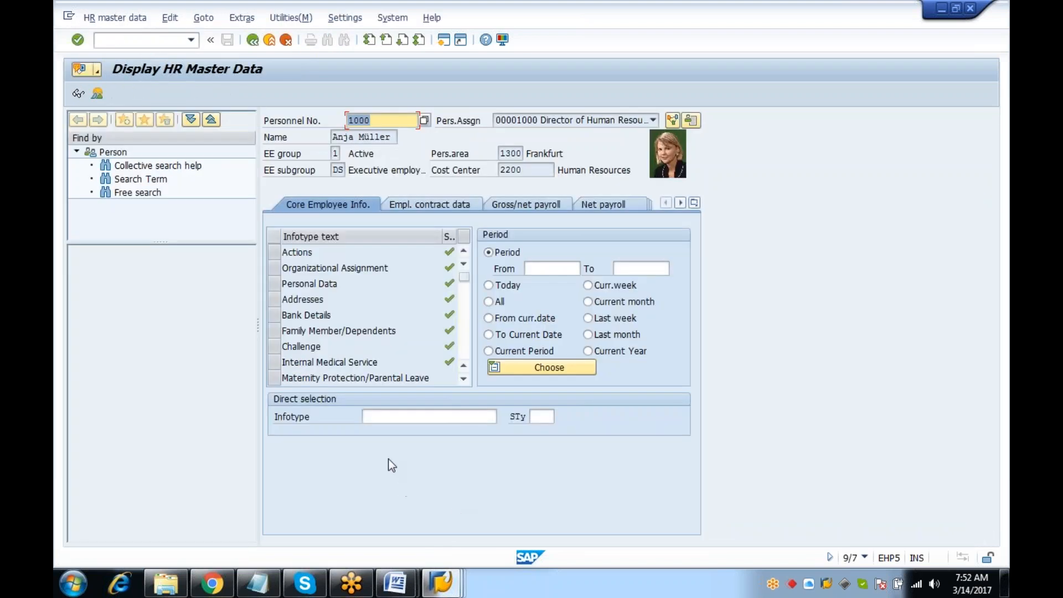
type("105")
key("Return")
left_click(78, 93)
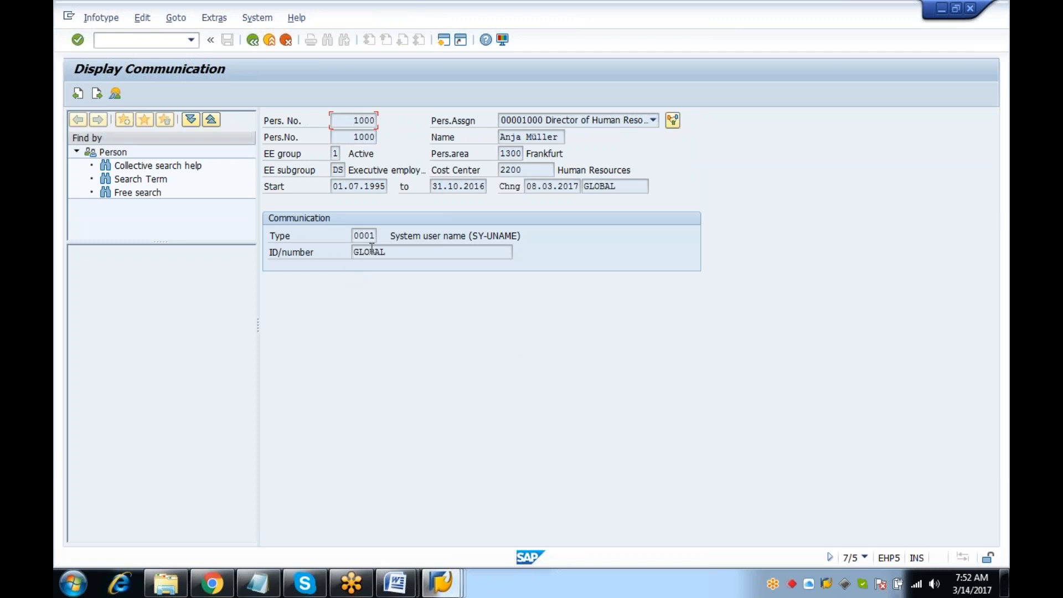
left_click(384, 187)
left_click(458, 187)
Go back to SAP Easy Access and start PA30 to maintain HR master data
key("F3")
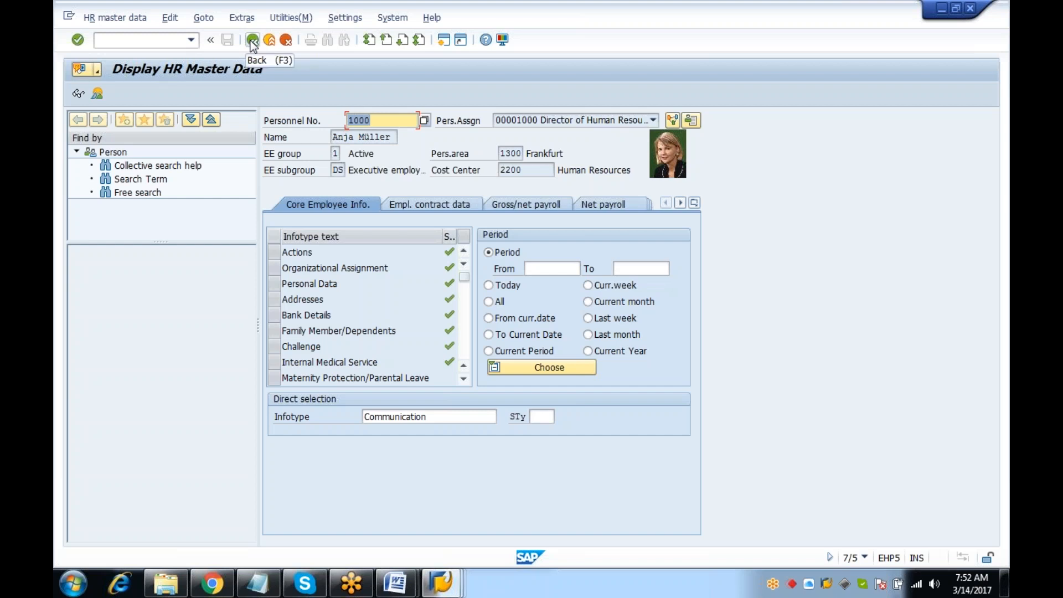
left_click(252, 42)
type("PA")
key("Return")
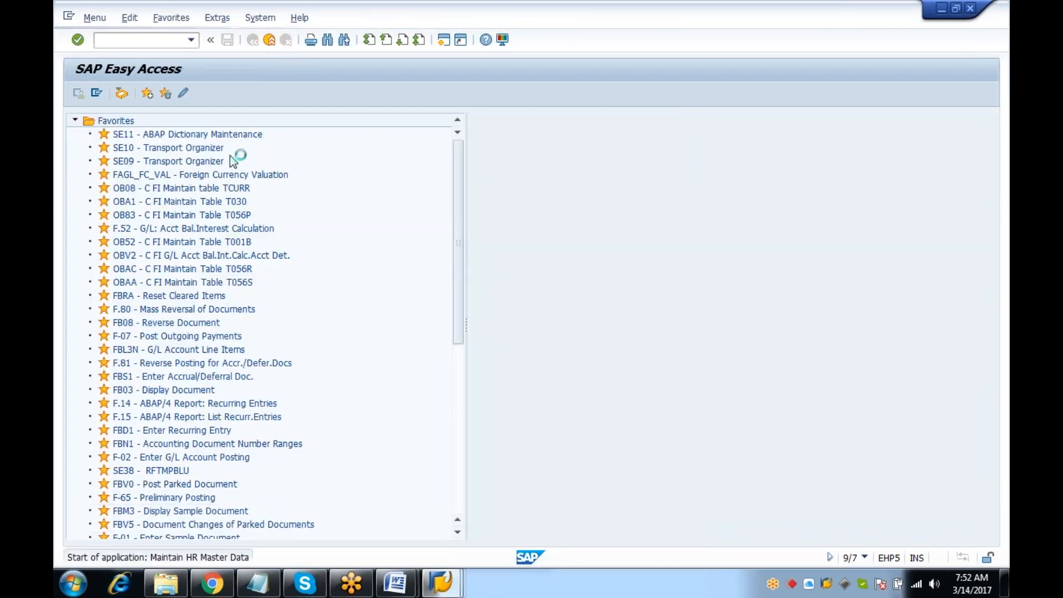
Change the infotype 105 System user name record's end date to 31.10.2017 and save
left_click(381, 414)
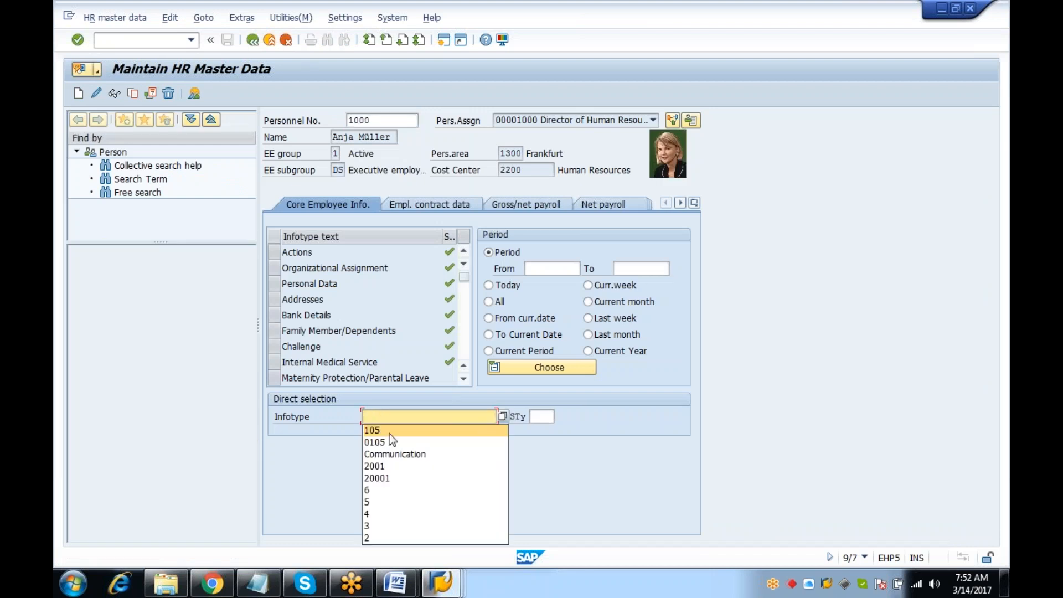
left_click(389, 433)
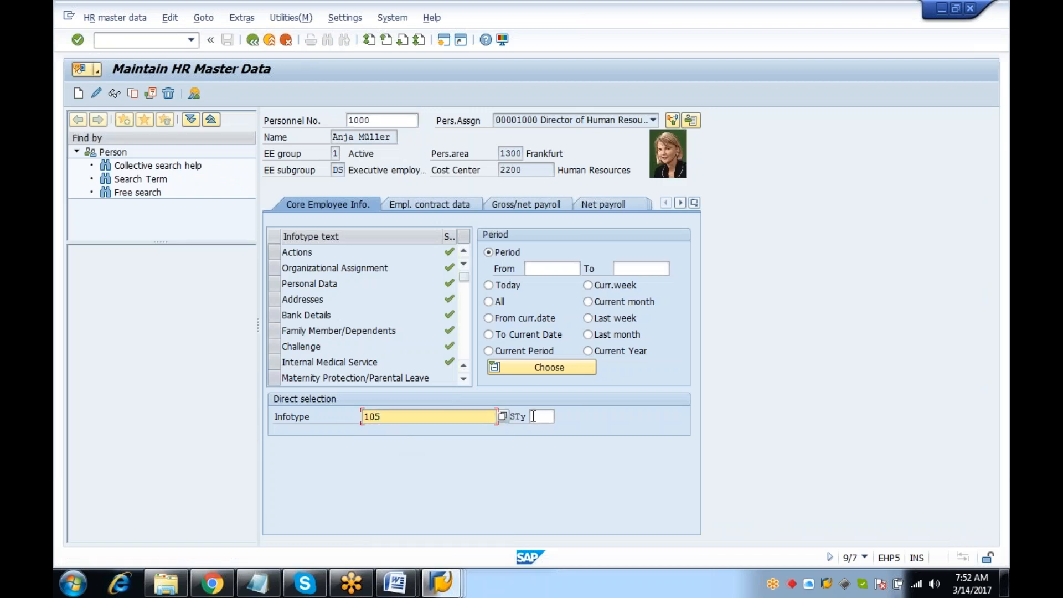
left_click(193, 96)
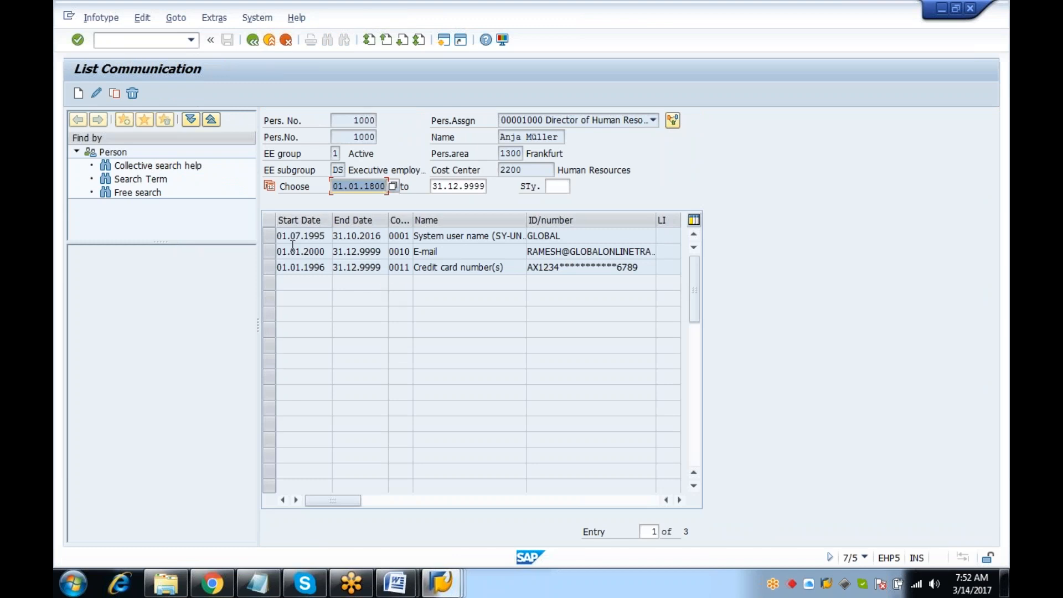
left_click(265, 235)
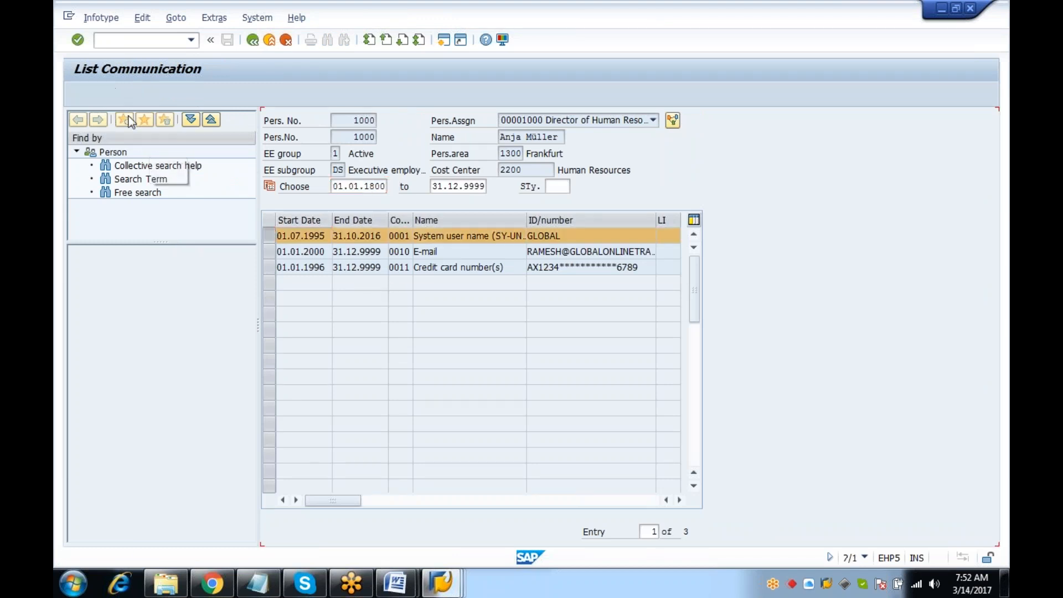
left_click(470, 187)
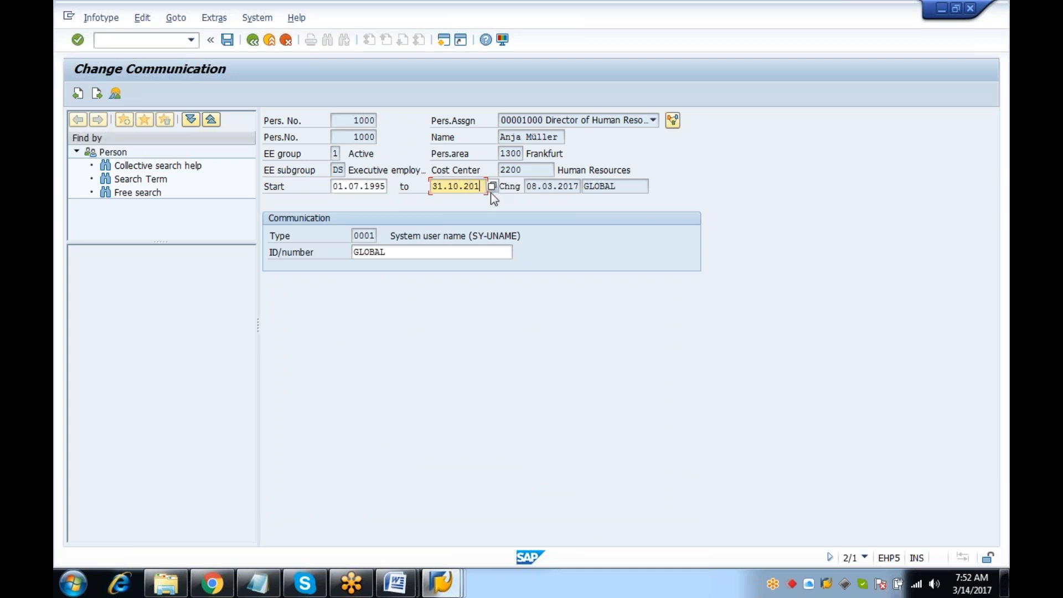
key("Return")
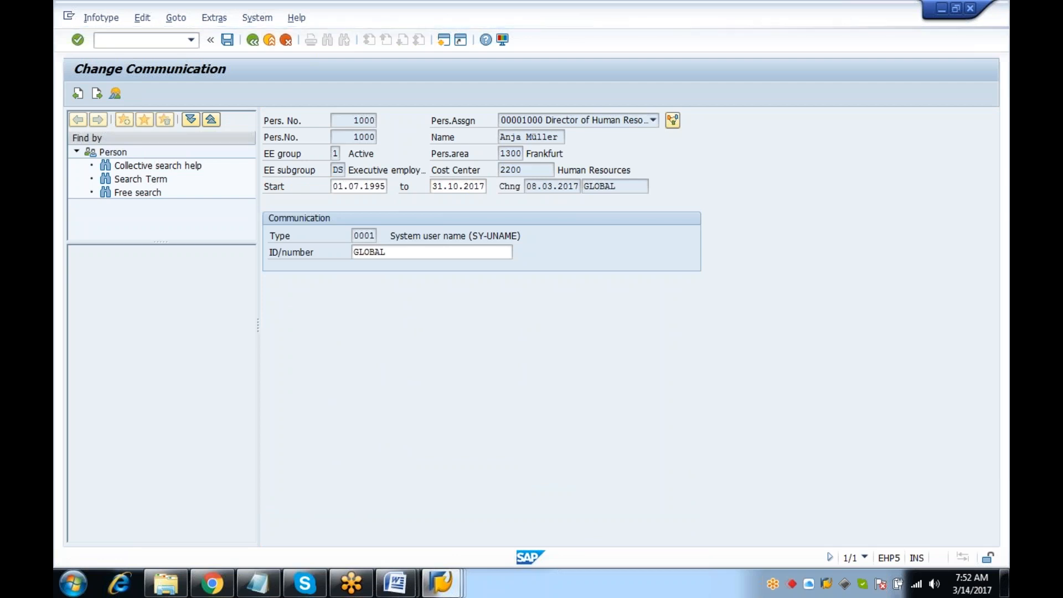
key("Return")
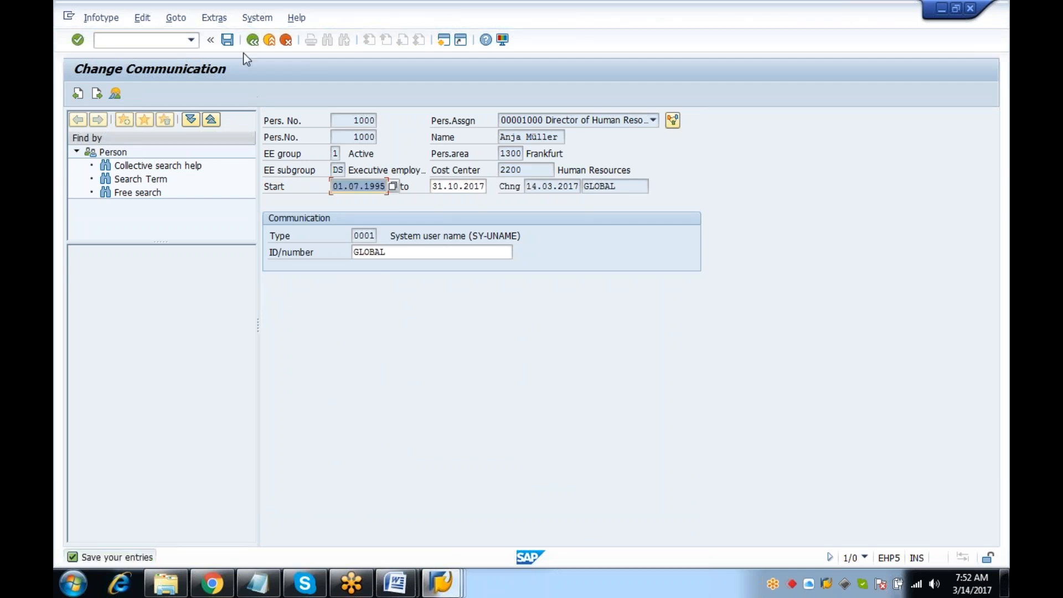
left_click(229, 39)
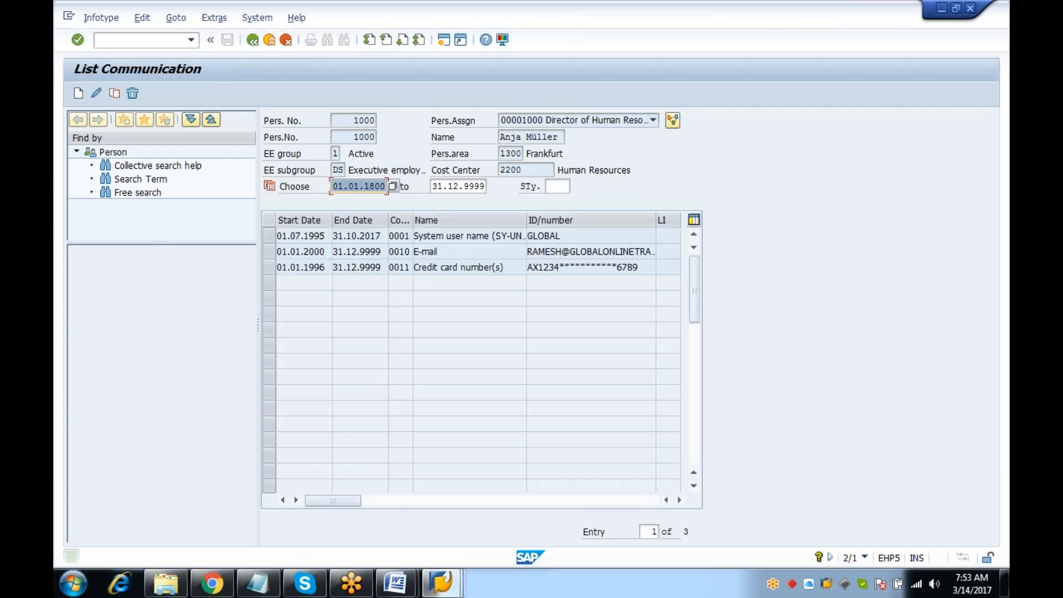
left_click(286, 42)
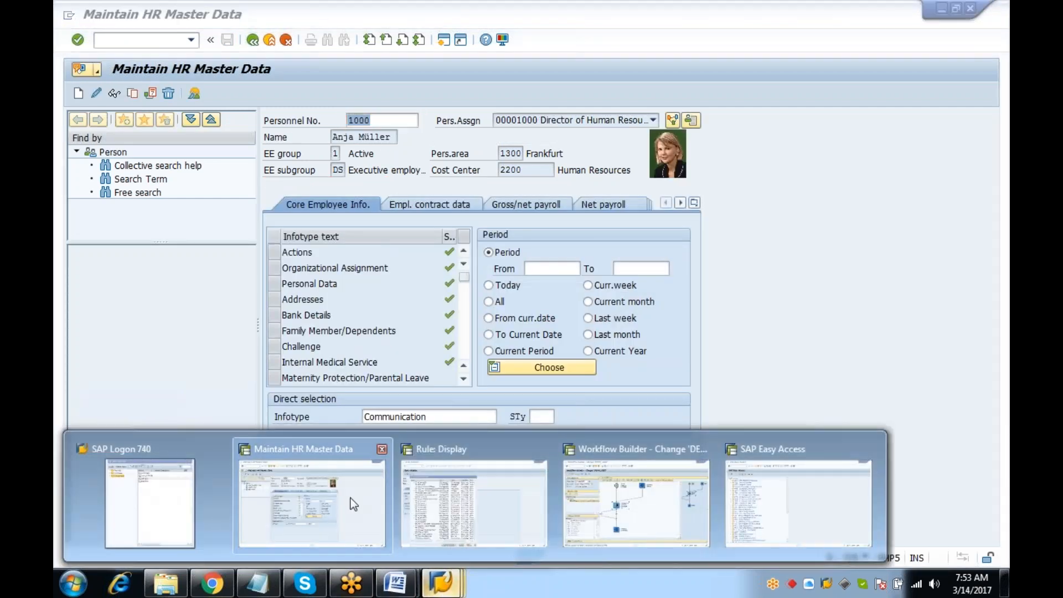
Leave master data and display rule 00000168 again via PFAC
left_click(164, 40)
type("/N")
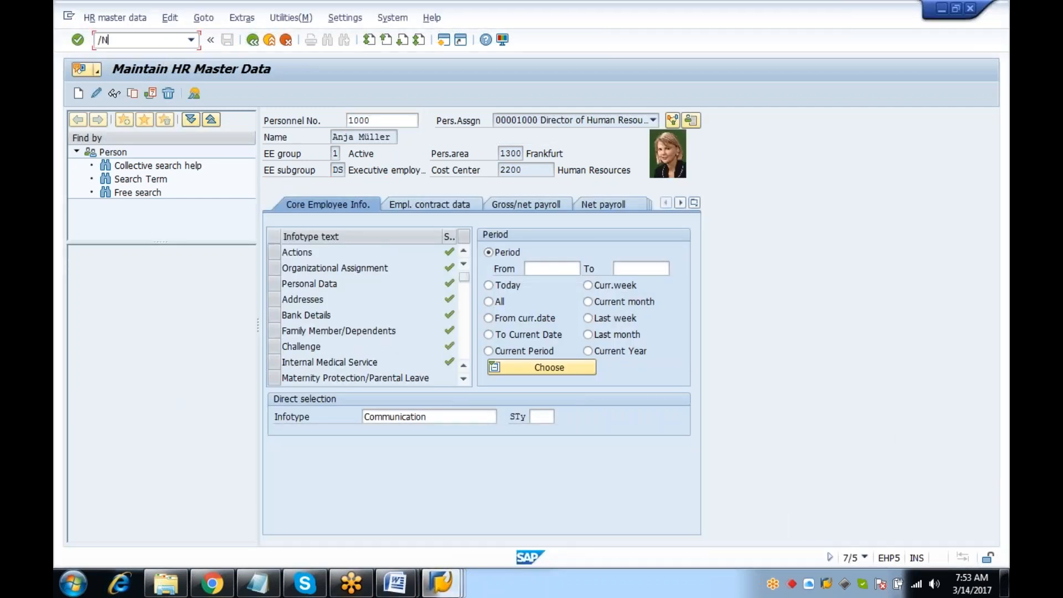
key("Return")
type("SPRO")
key("Return")
type("PFAC")
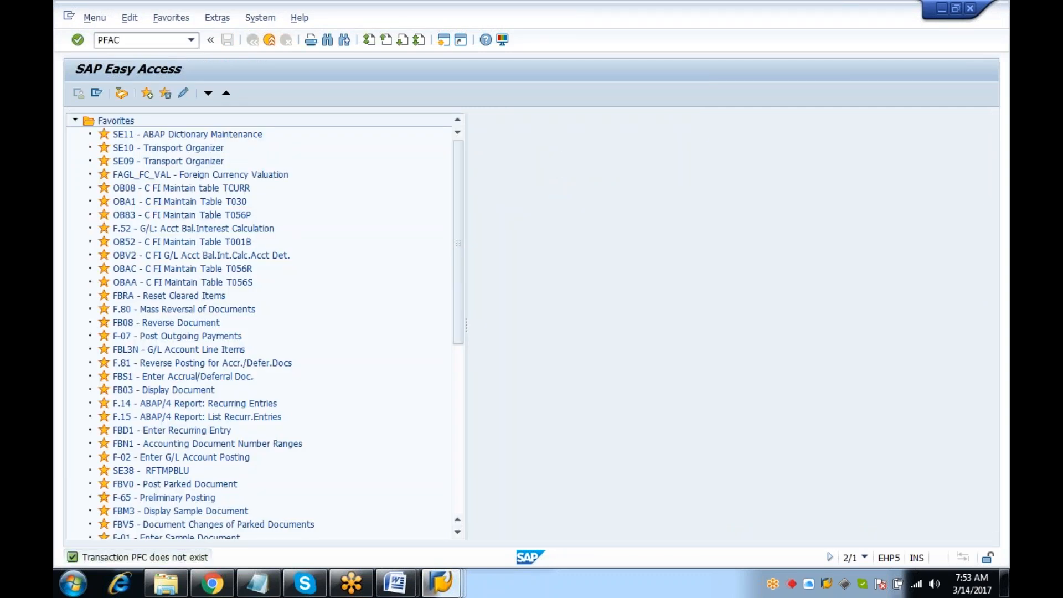
key("Return")
left_click(114, 93)
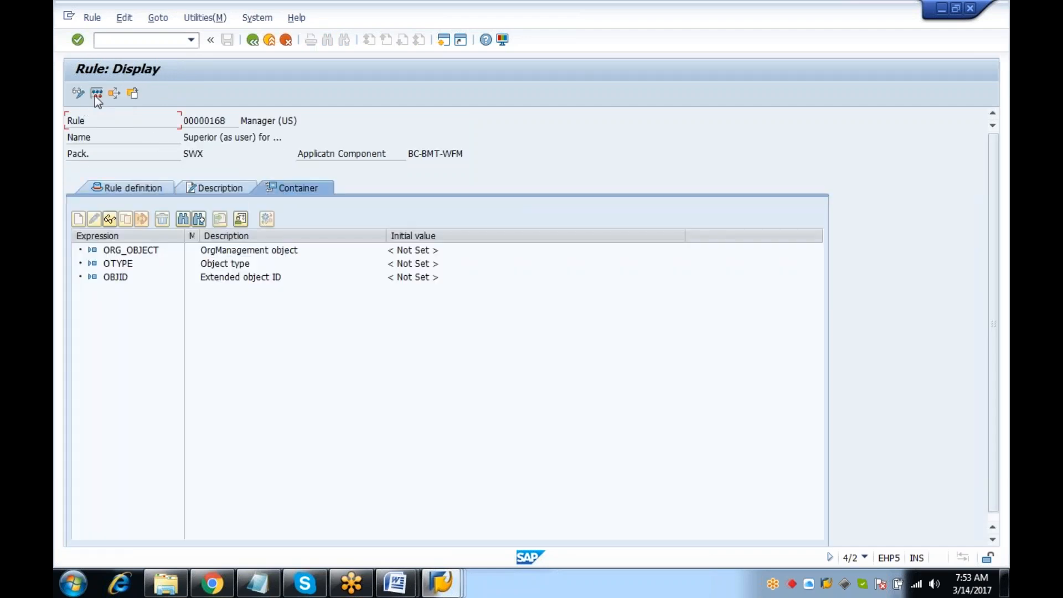
left_click(96, 94)
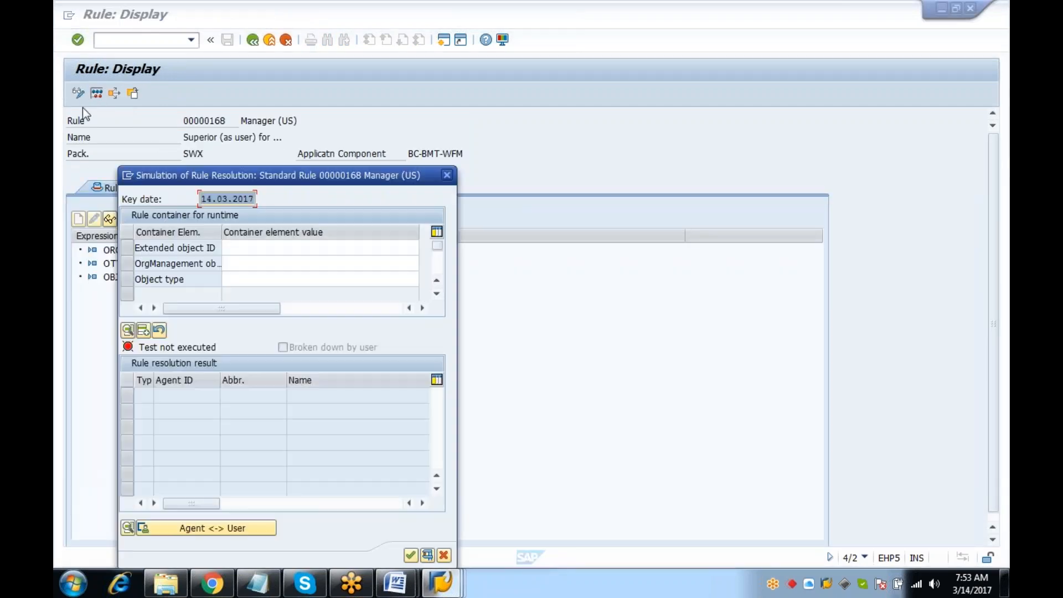
Simulate rule 168 with Extended object ID GLOBAL and object type US, finding two agents
left_click(302, 248)
key("Down")
key("Down")
key("Down")
key("Return")
left_click(249, 274)
type("us")
key("Return")
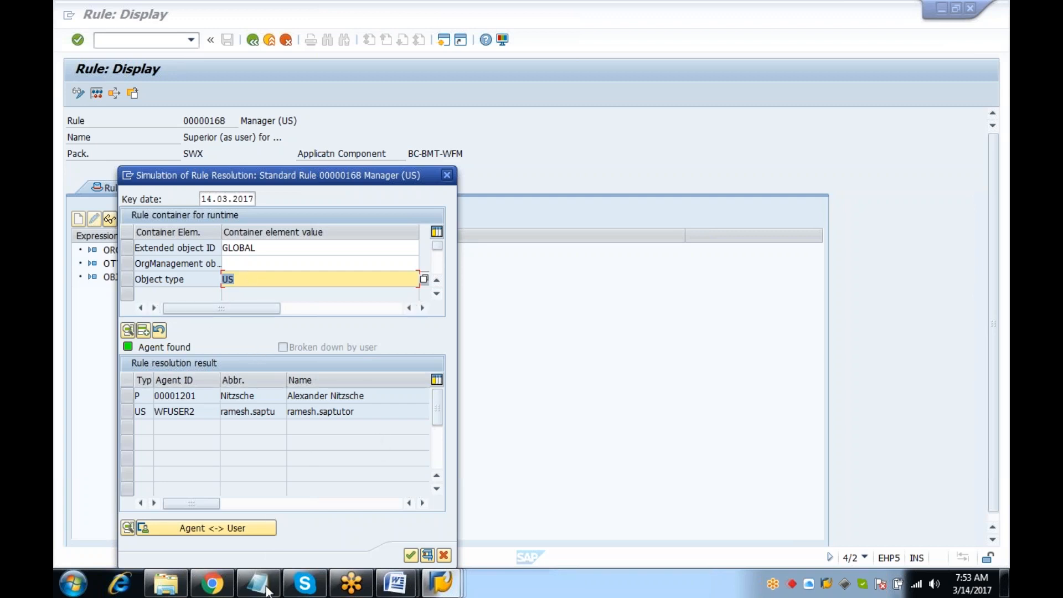
left_click(391, 587)
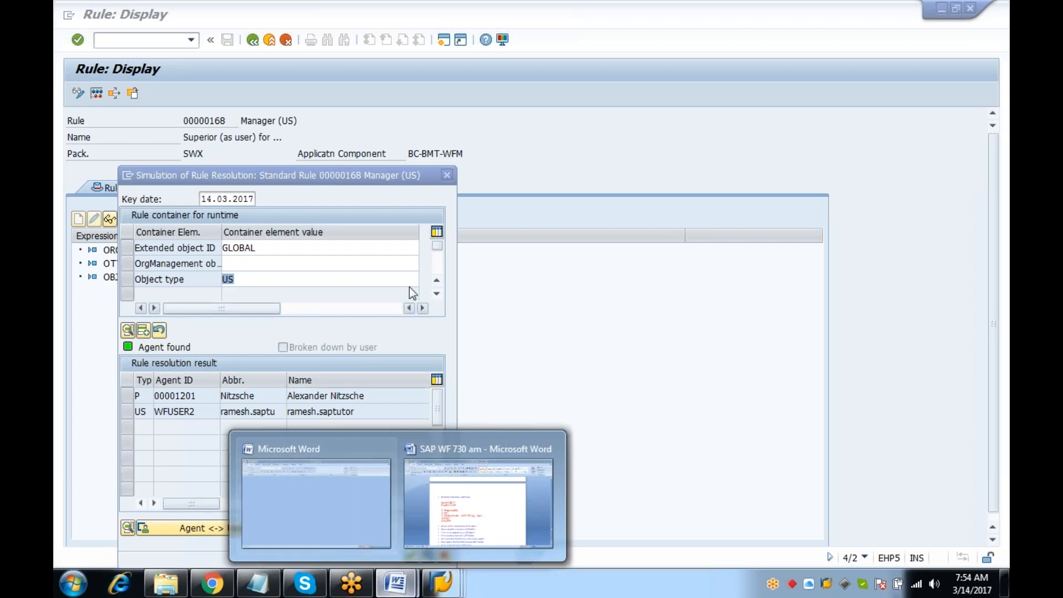
left_click(323, 344)
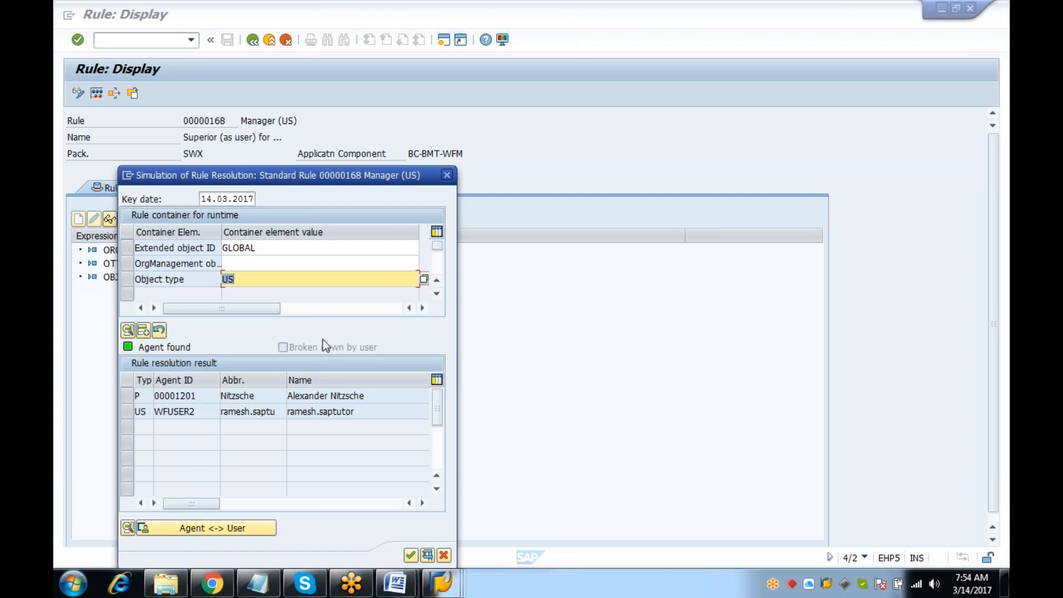
In PA20, display infotype 105: system user GLOBAL valid 01.07.1995 to 31.10.2017
mouse_move(442, 582)
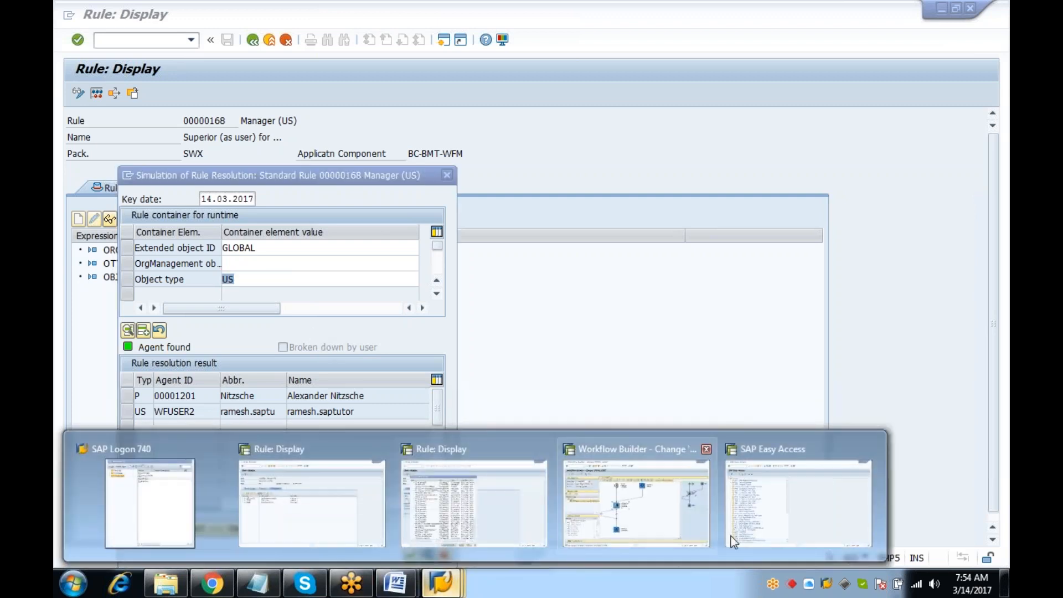
left_click(748, 523)
type("PA20")
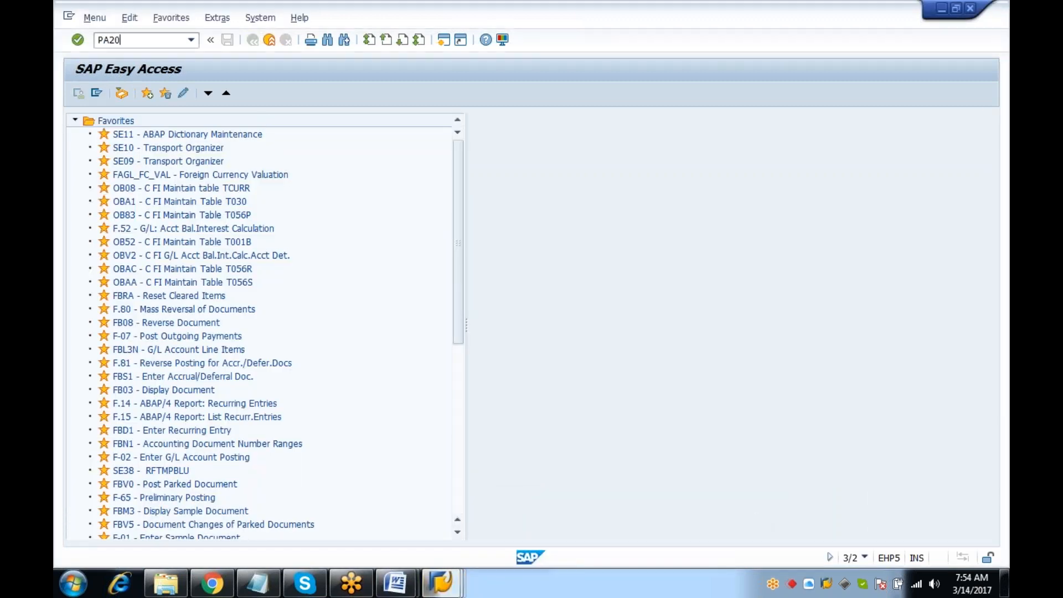
key("Return")
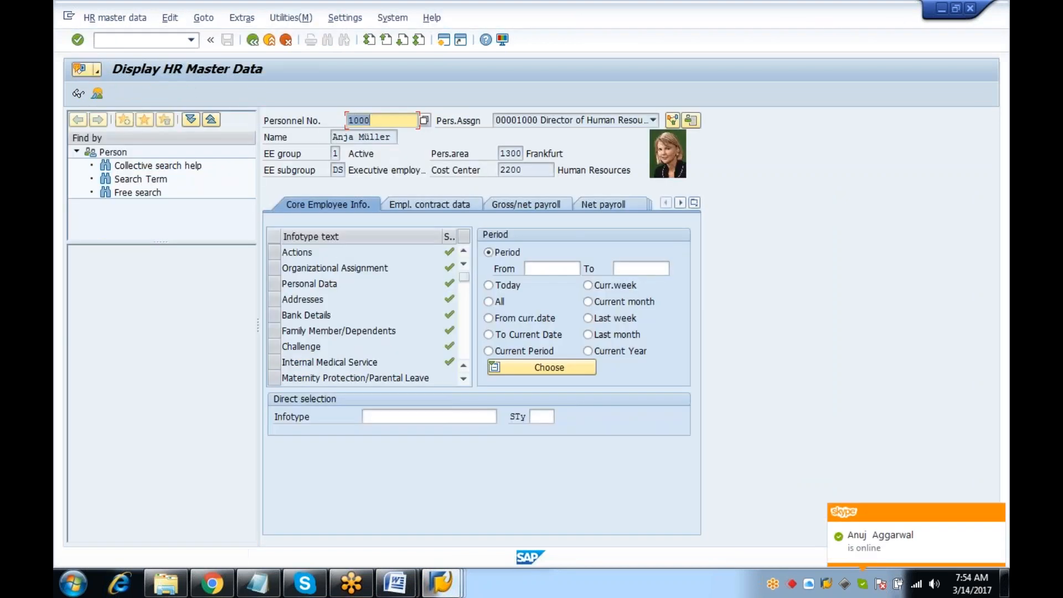
left_click(422, 416)
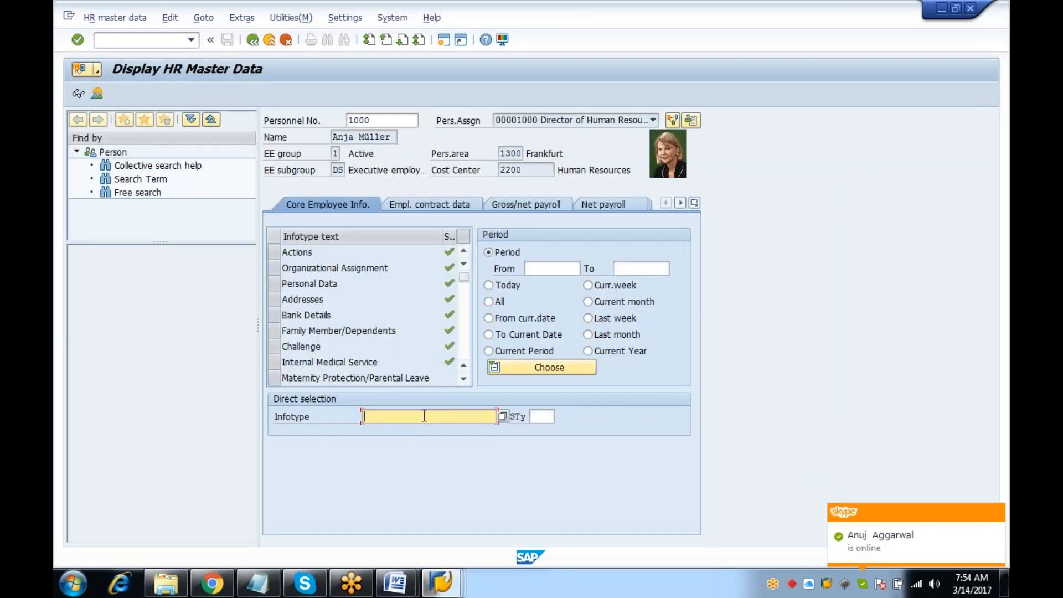
left_click(388, 430)
left_click(78, 93)
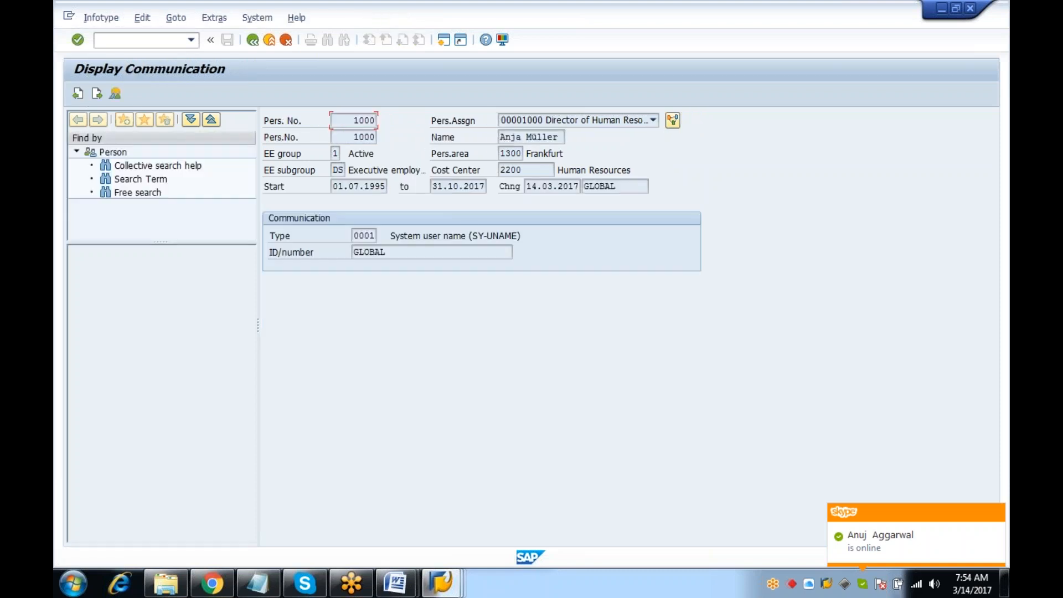
left_click(448, 186)
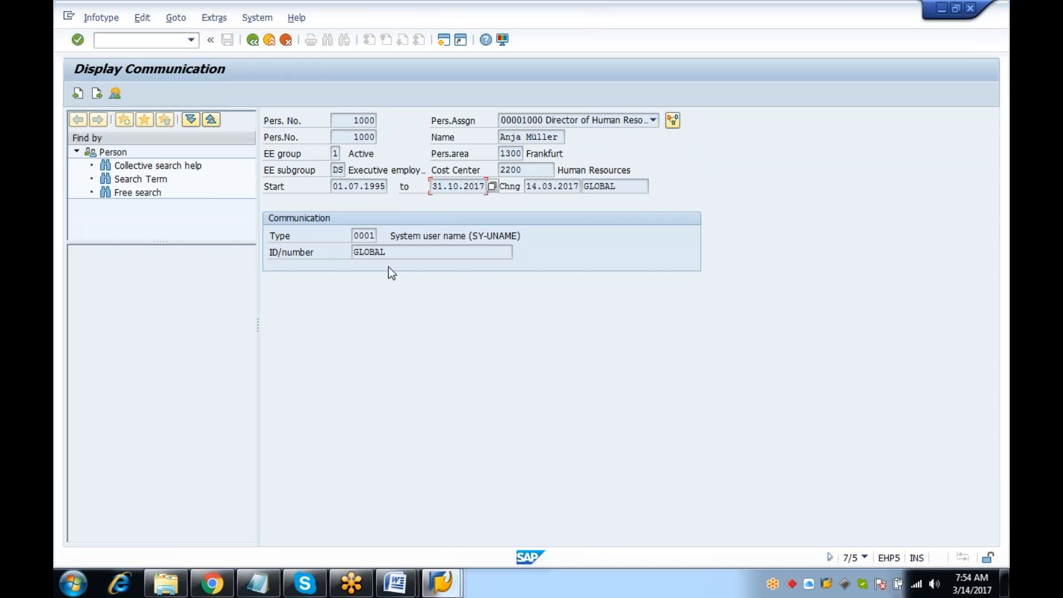
left_click(441, 583)
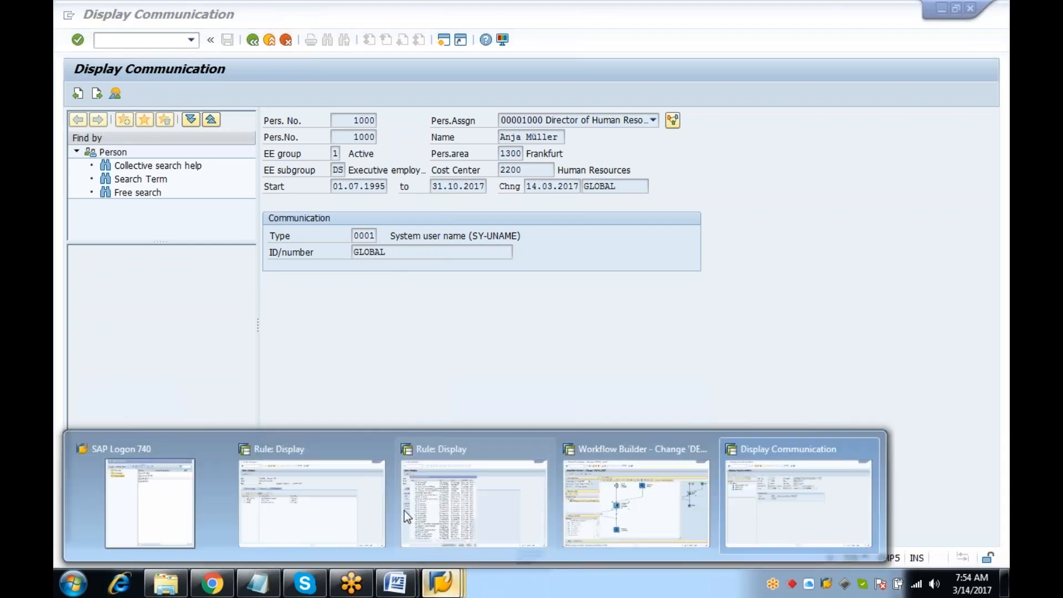
Switch to the Rule: Display window that shows rule 168's definition
left_click(462, 505)
left_click(441, 583)
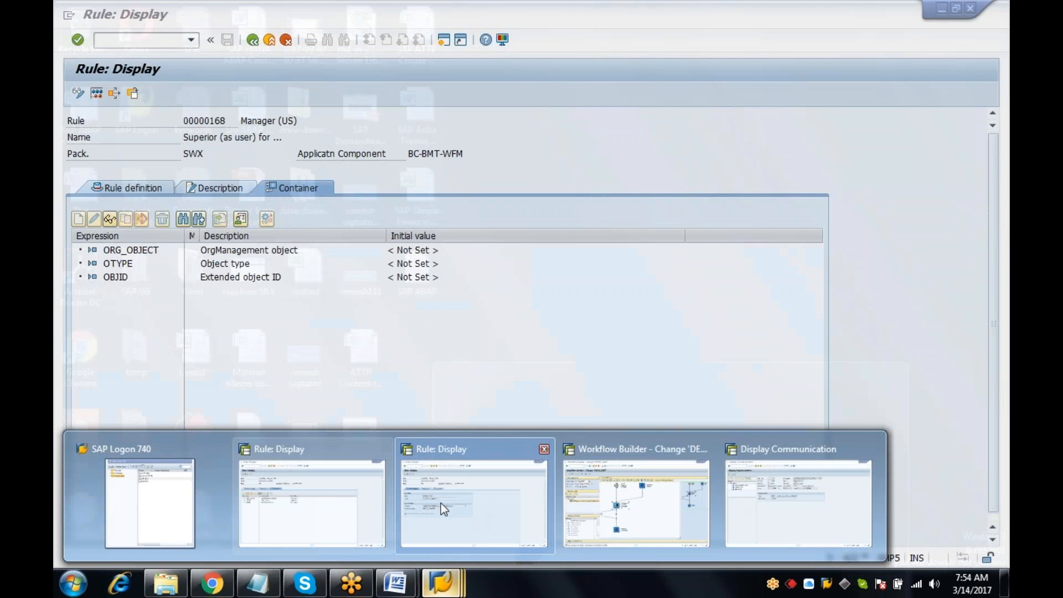
left_click(441, 502)
left_click(441, 582)
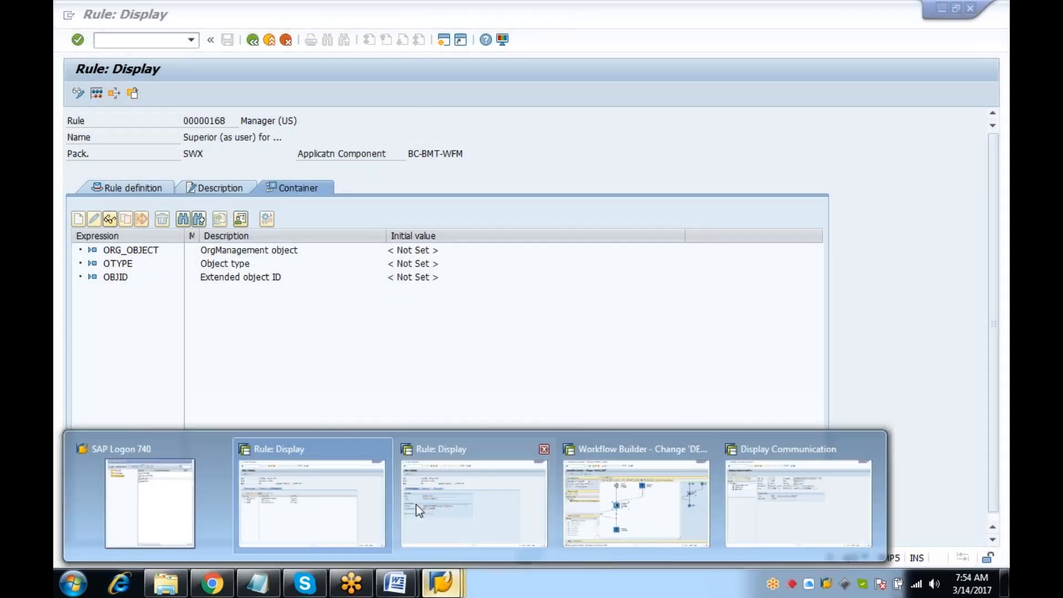
left_click(416, 504)
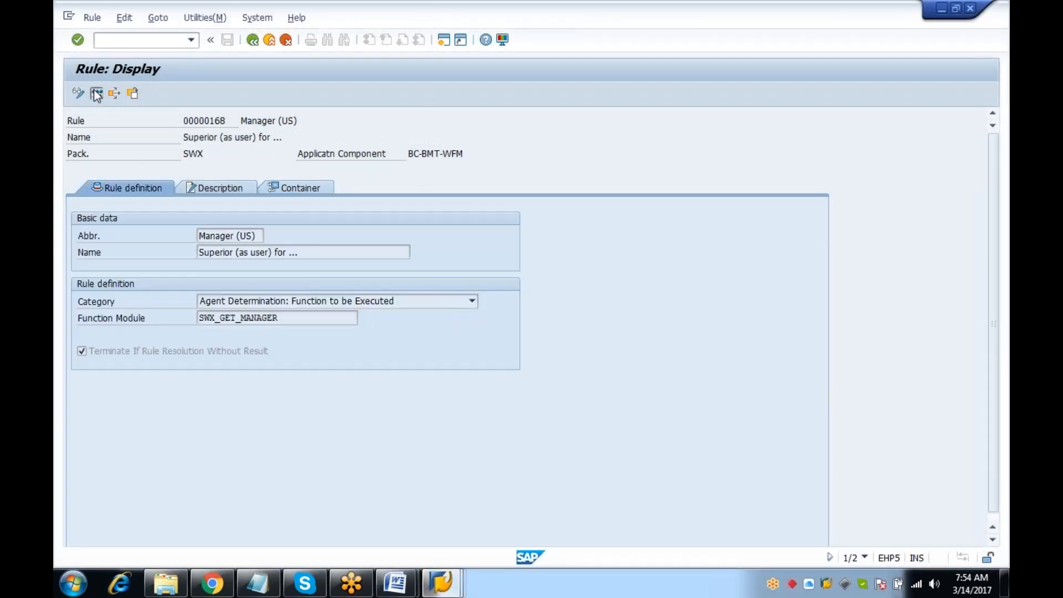
Simulate rule 168 with GLOBAL/US and review the two resolved agents
left_click(291, 252)
left_click(279, 273)
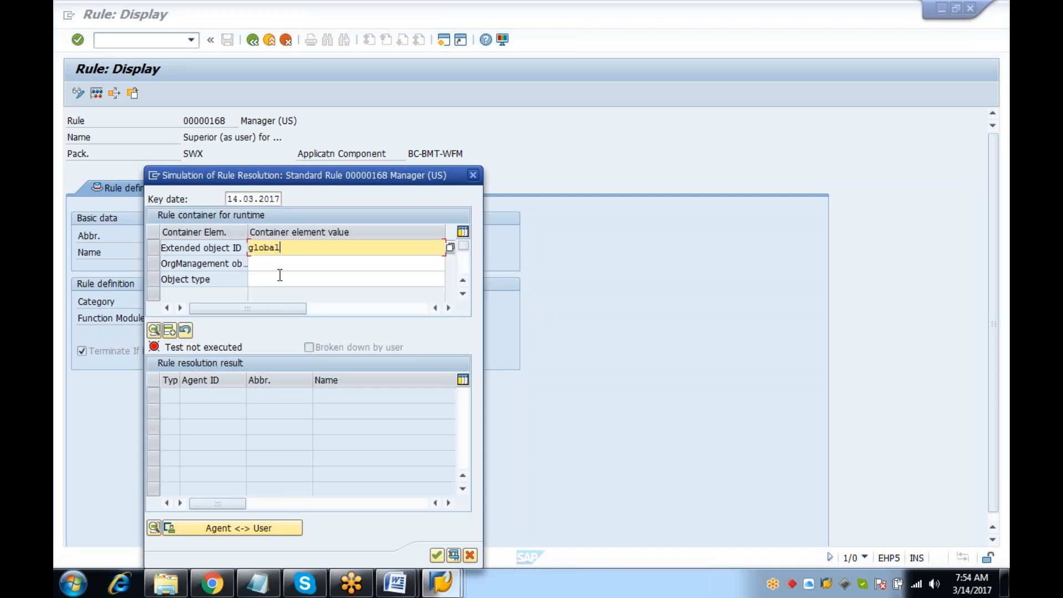
left_click(281, 279)
type("US")
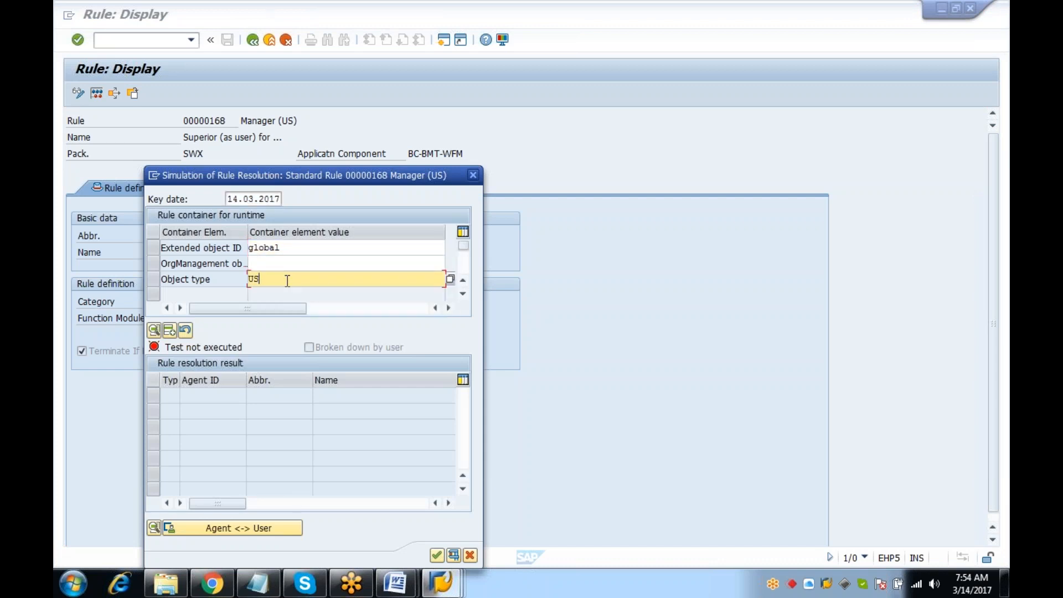
key("Return")
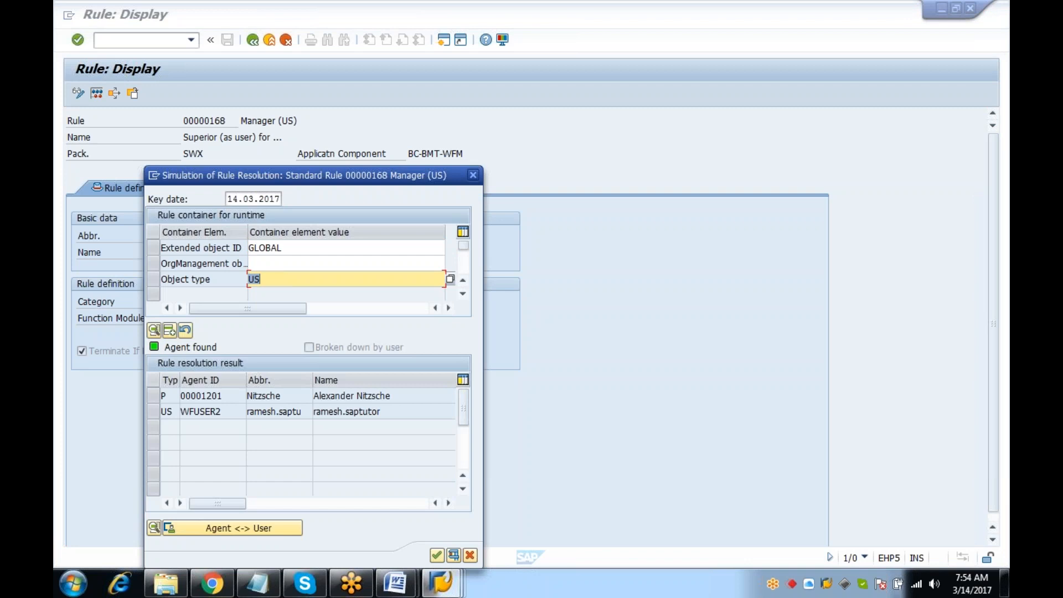
left_click(151, 397)
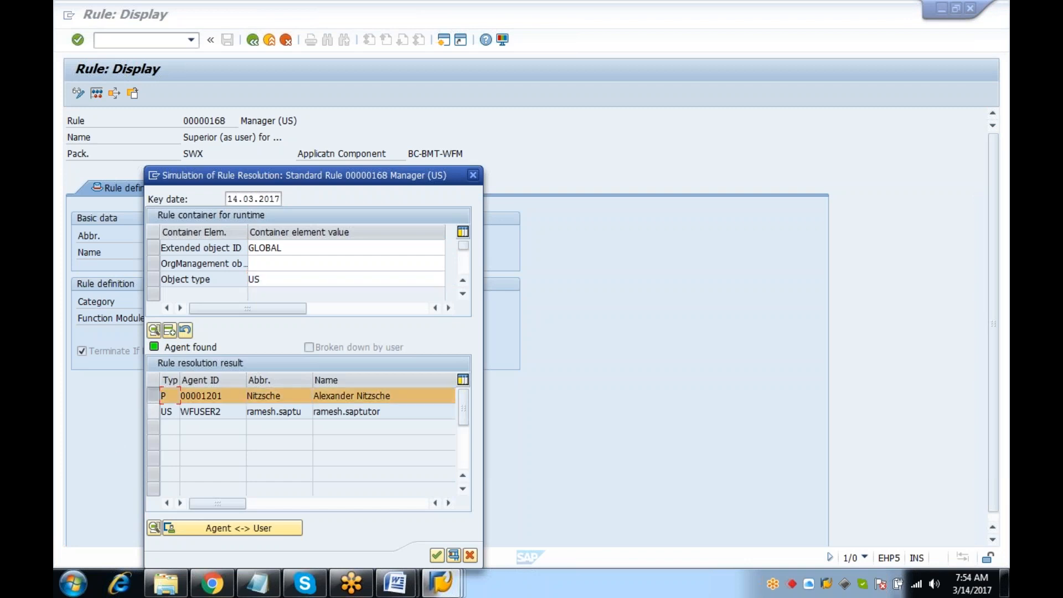
left_click(156, 416)
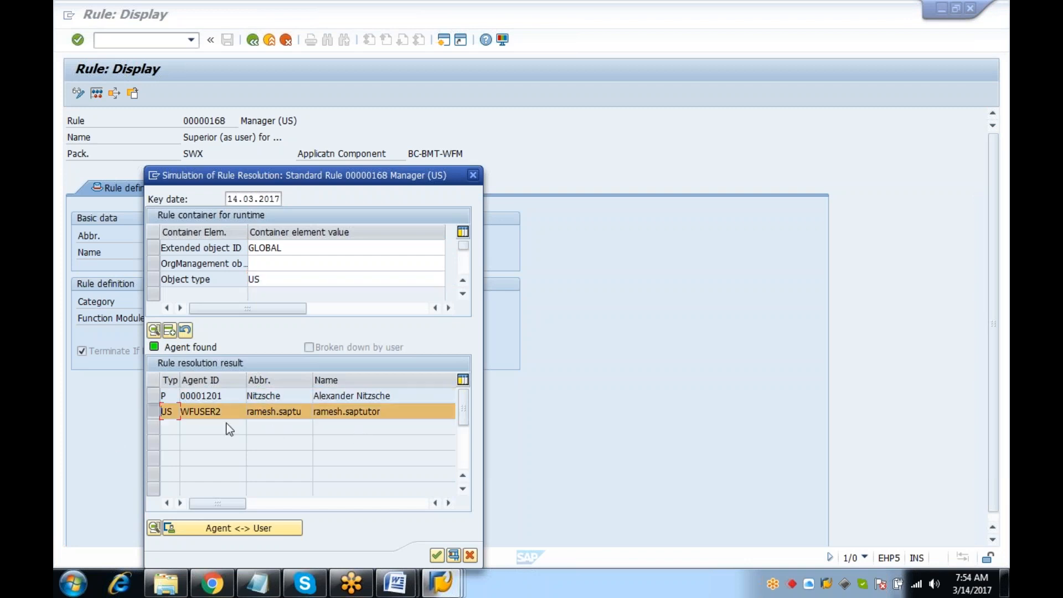
left_click(221, 411)
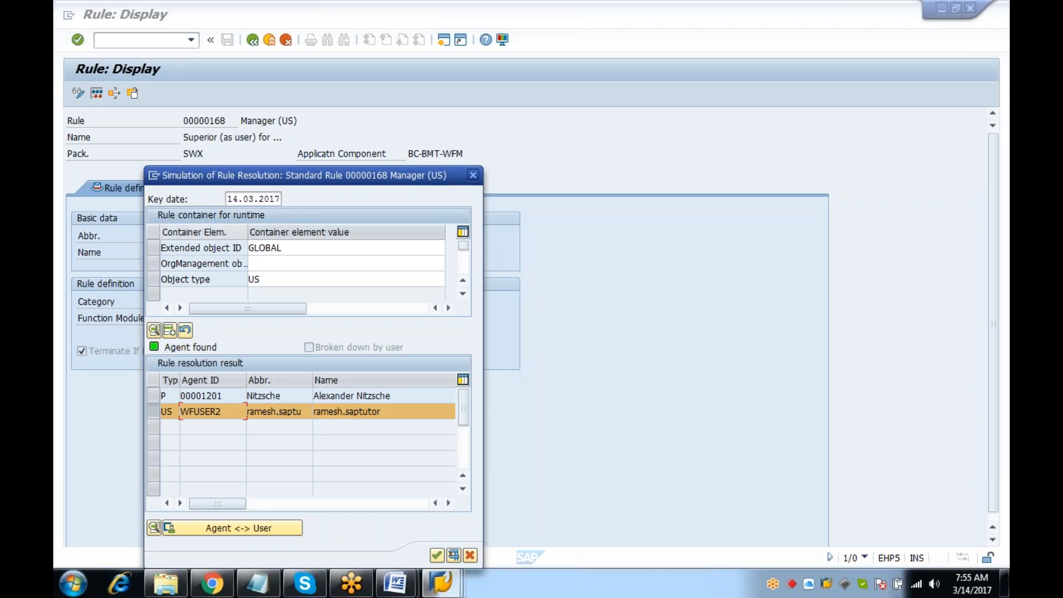
Close the simulation and return to SAP Easy Access with /n
left_click(474, 176)
left_click(159, 47)
type("/n")
key("Return")
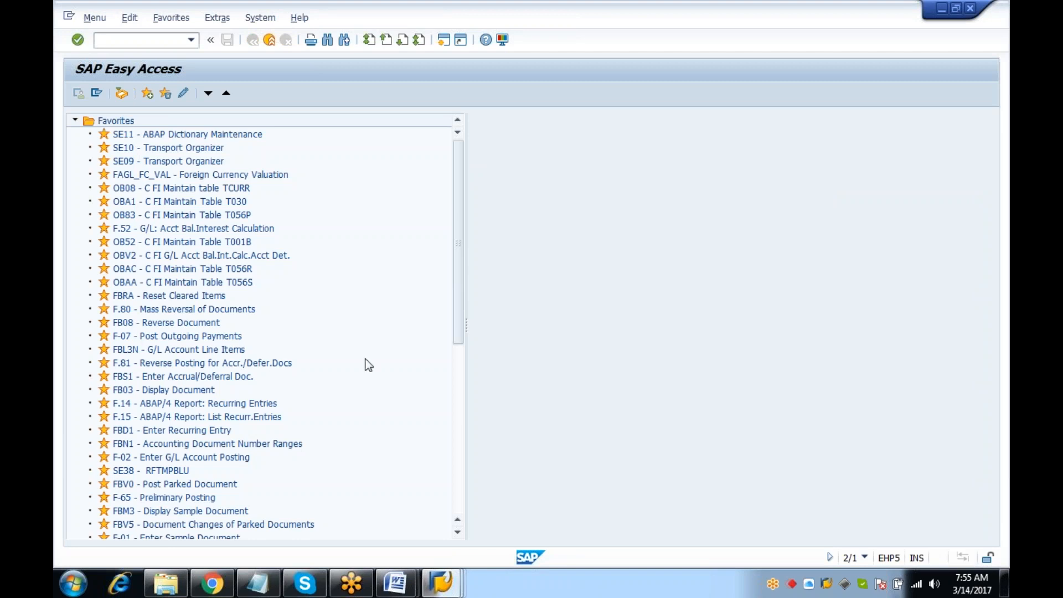
Start a test of DEMO_BND from Workflow Builder and select the GC_TRIP input
left_click(441, 582)
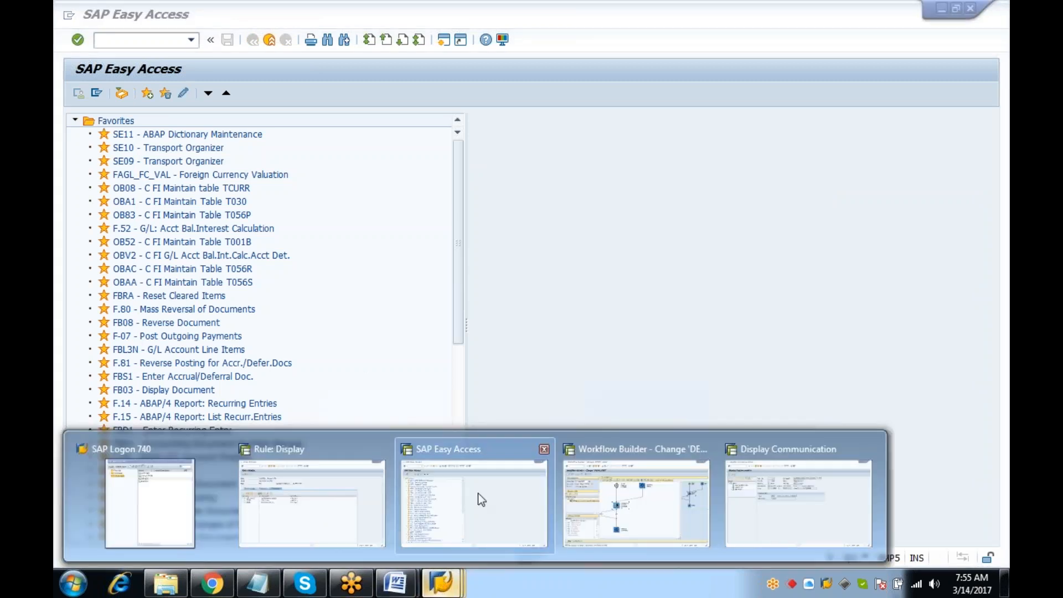
left_click(656, 489)
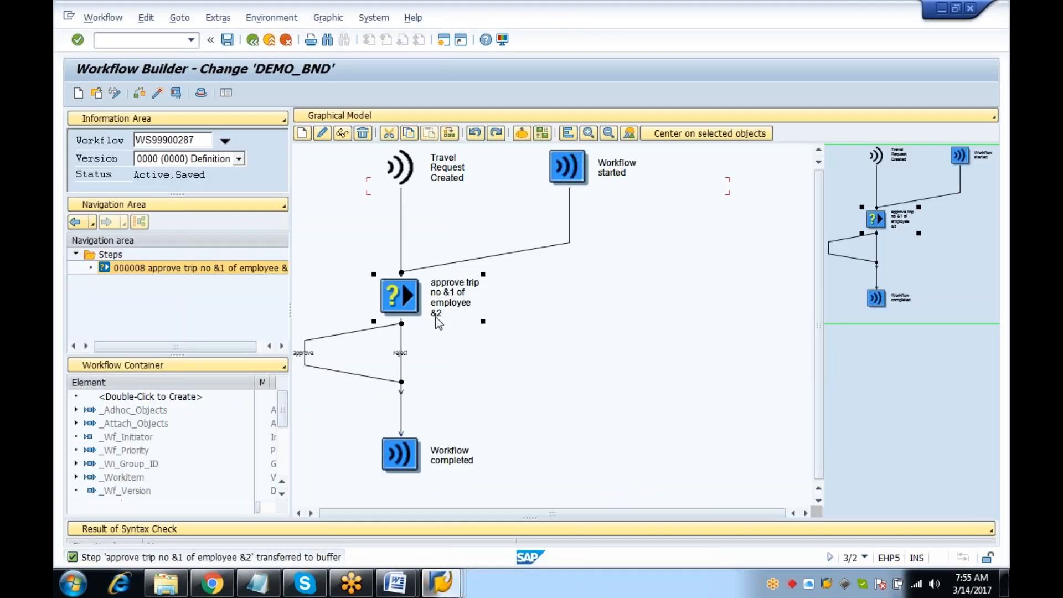
left_click(176, 93)
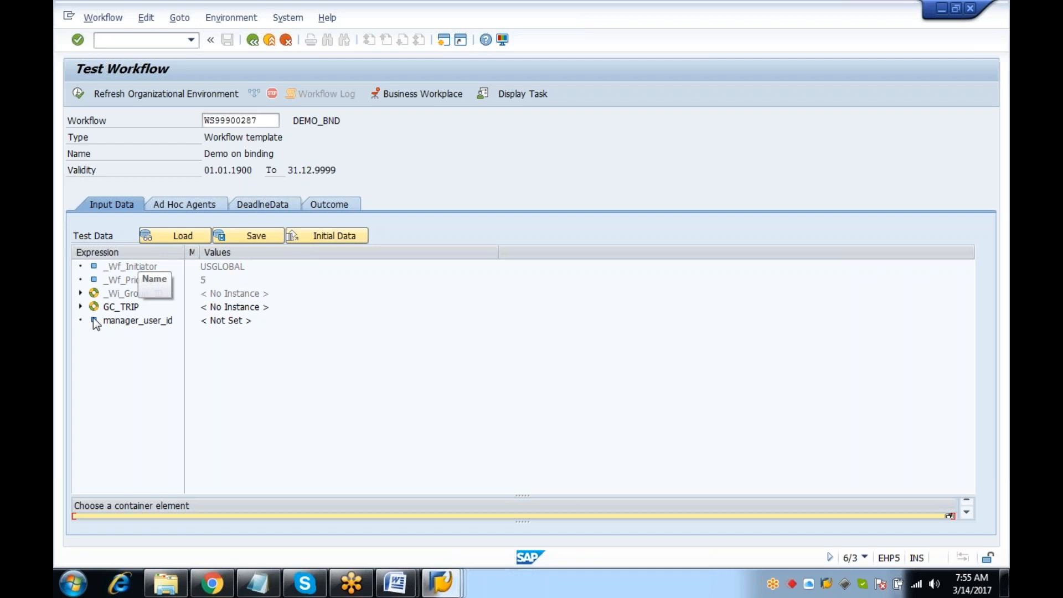
left_click(123, 307)
Open the Employee Trip search help on the Key field and browse previous trip numbers
left_click(250, 496)
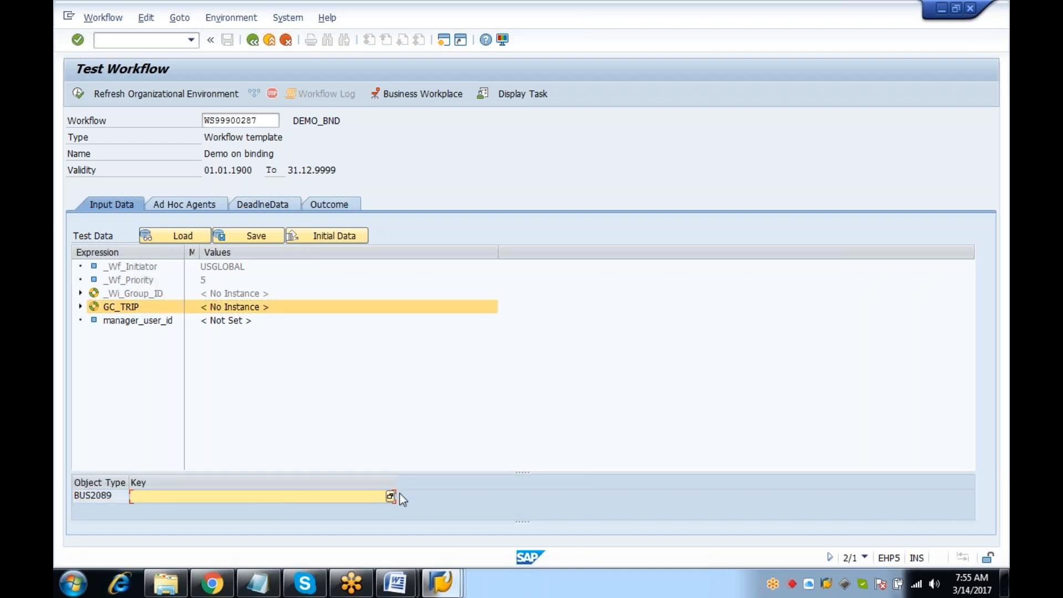
left_click(390, 496)
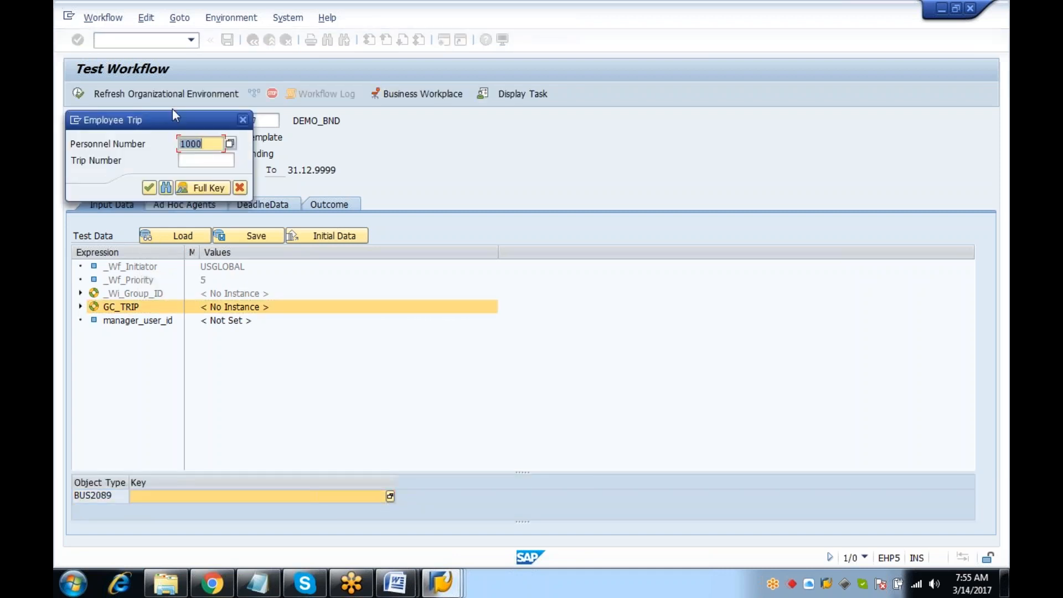
left_click(202, 159)
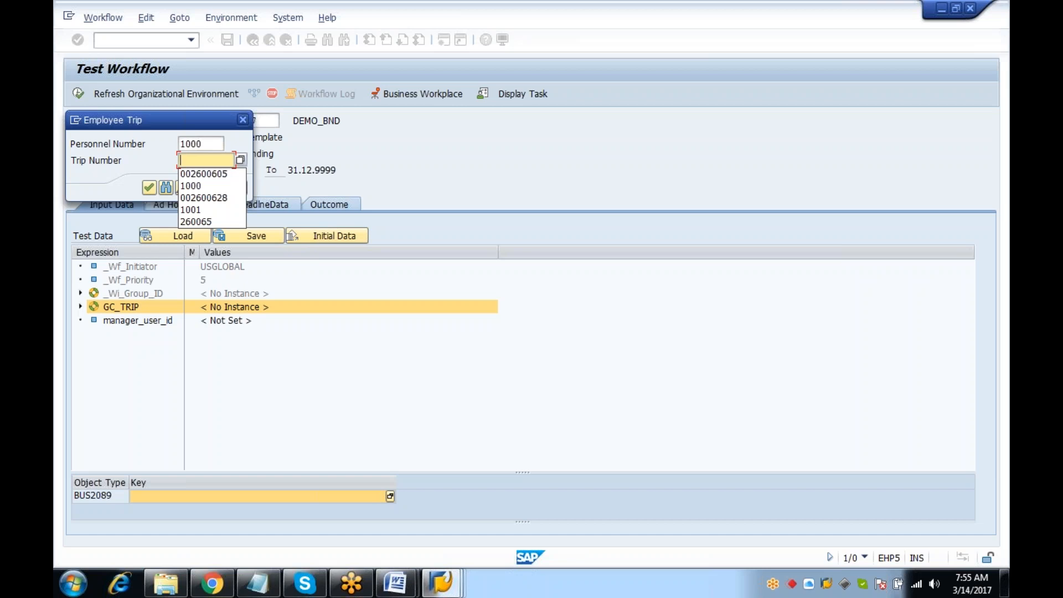
left_click(249, 118)
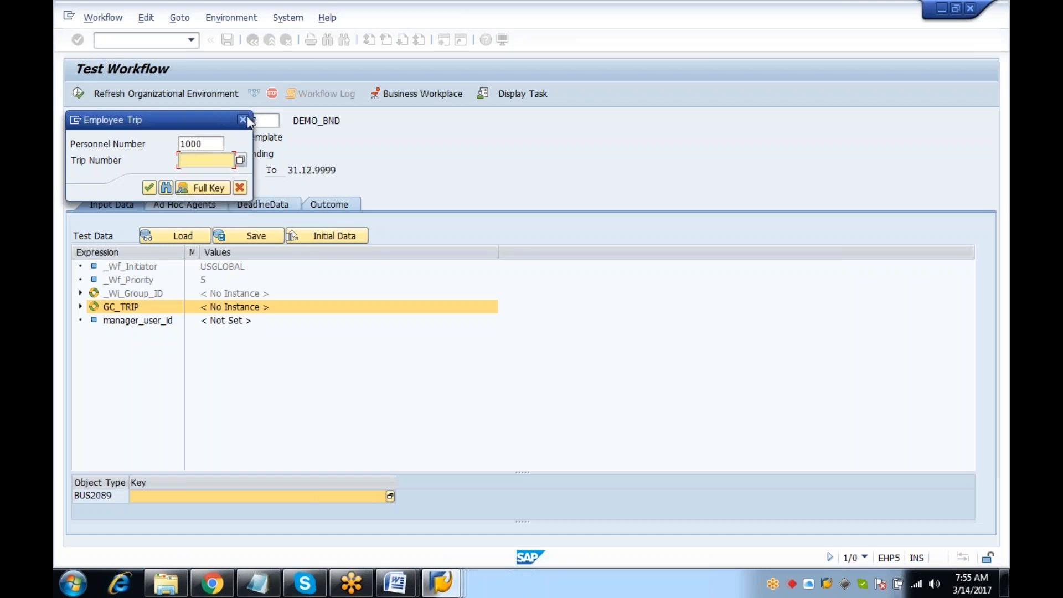
Cancel the trip lookup and view rule 168's definition in Rule: Display
left_click(247, 121)
key("Return")
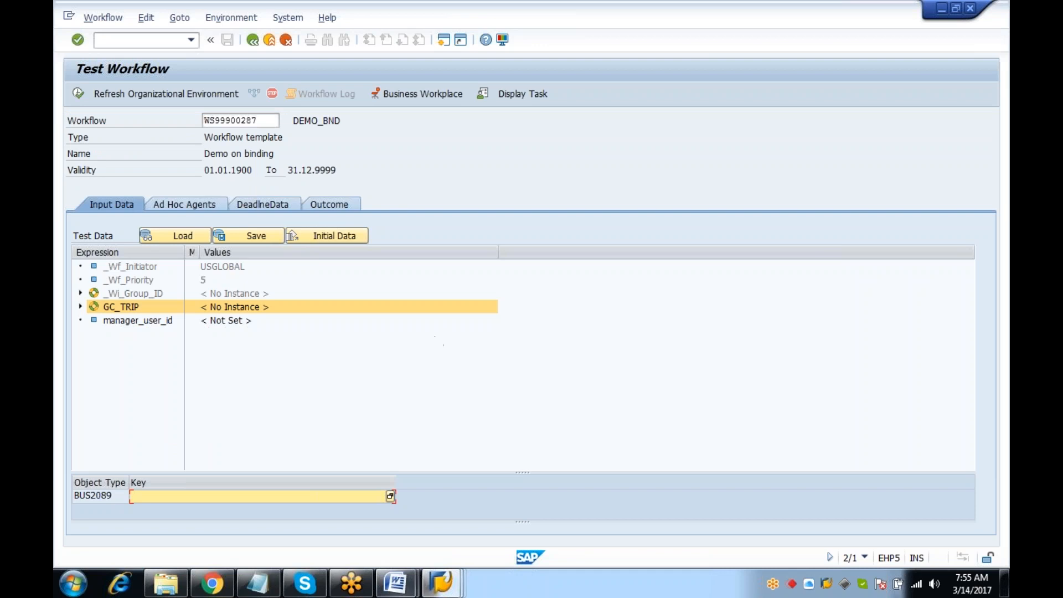
left_click(441, 581)
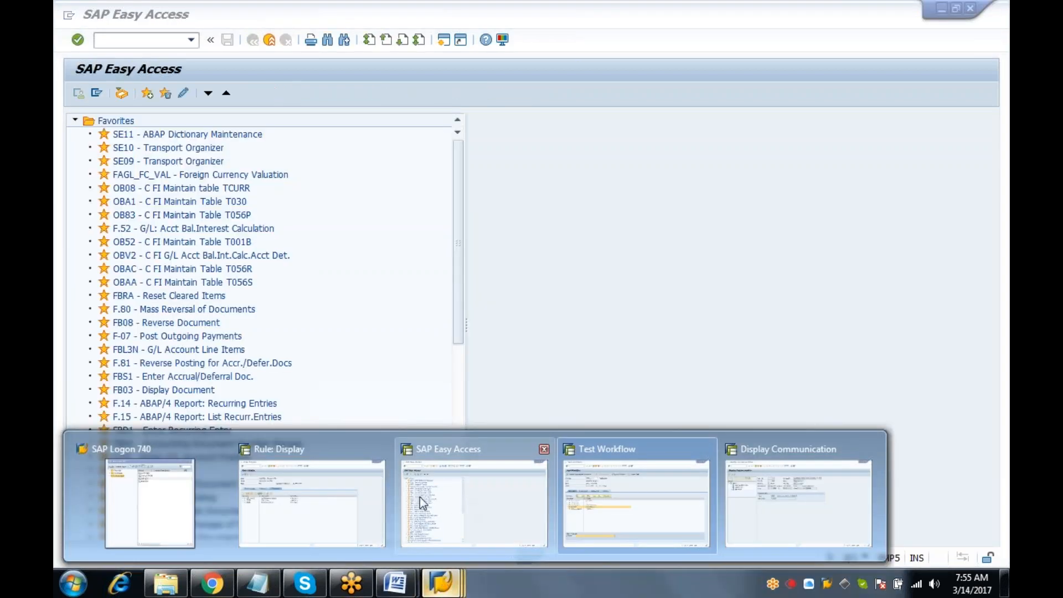
left_click(332, 501)
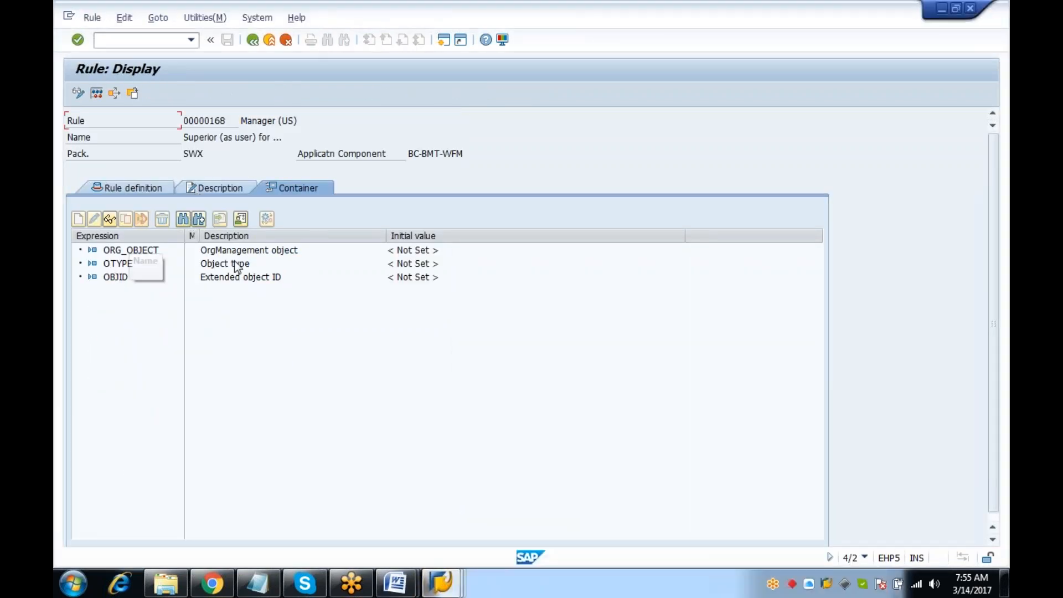
left_click(148, 188)
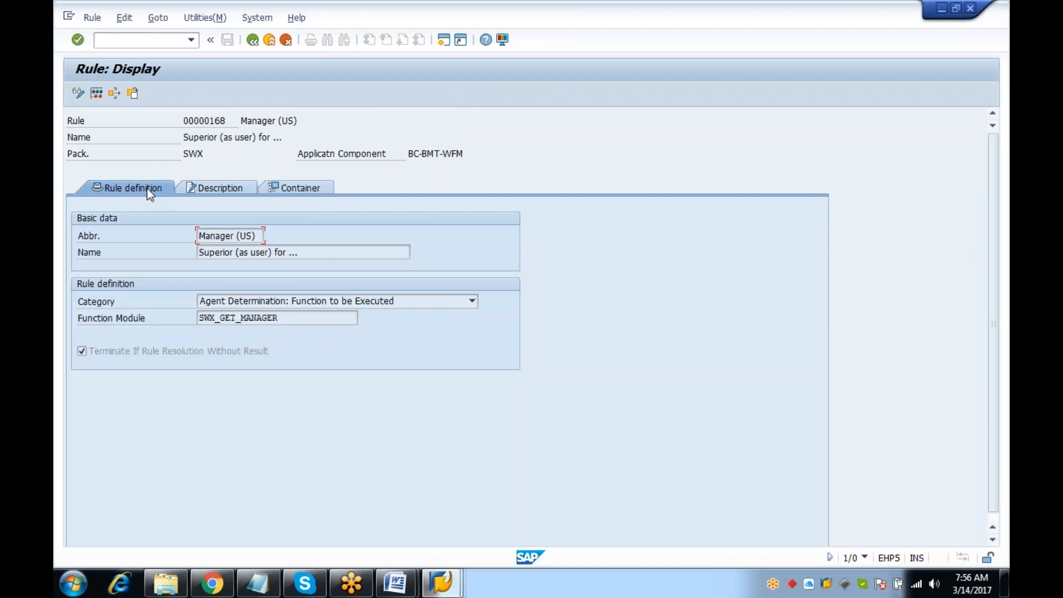
From SAP Easy Access, browse rules in PFAC with F4, then open PFTC task maintenance
left_click(440, 582)
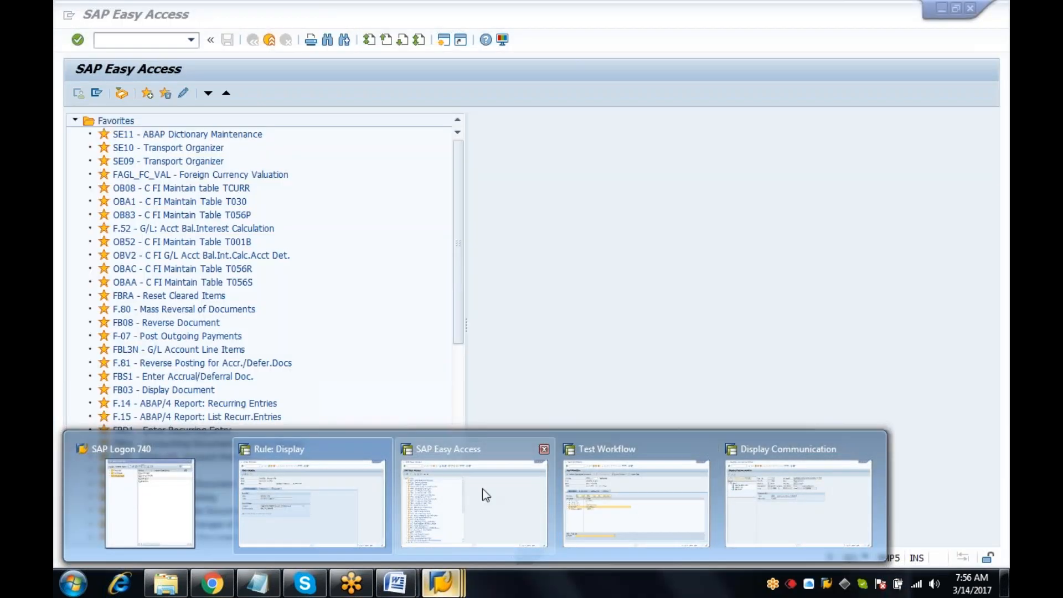
left_click(486, 494)
type("PFAC")
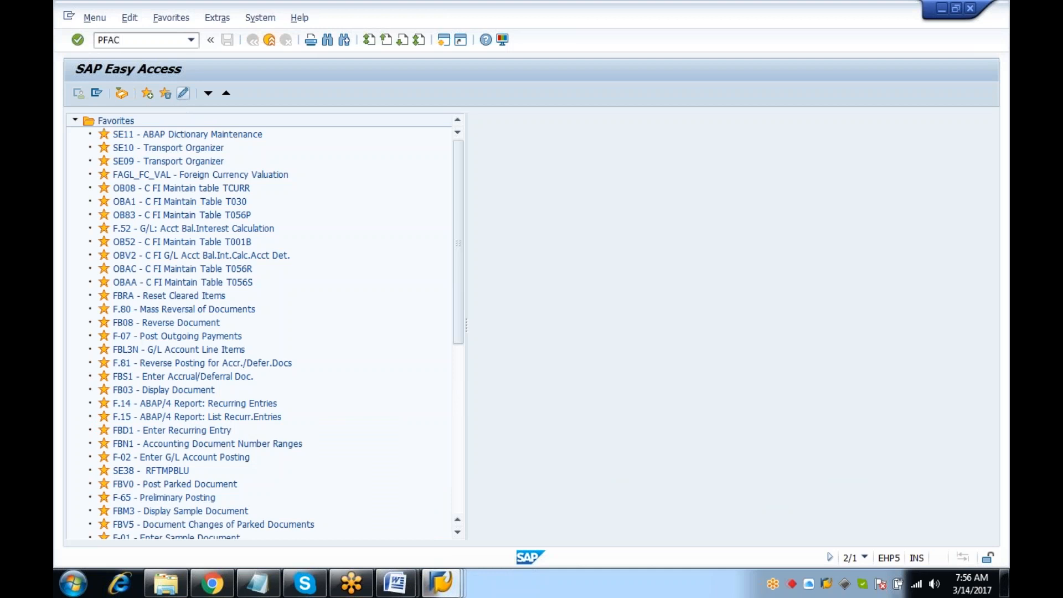
key("Return")
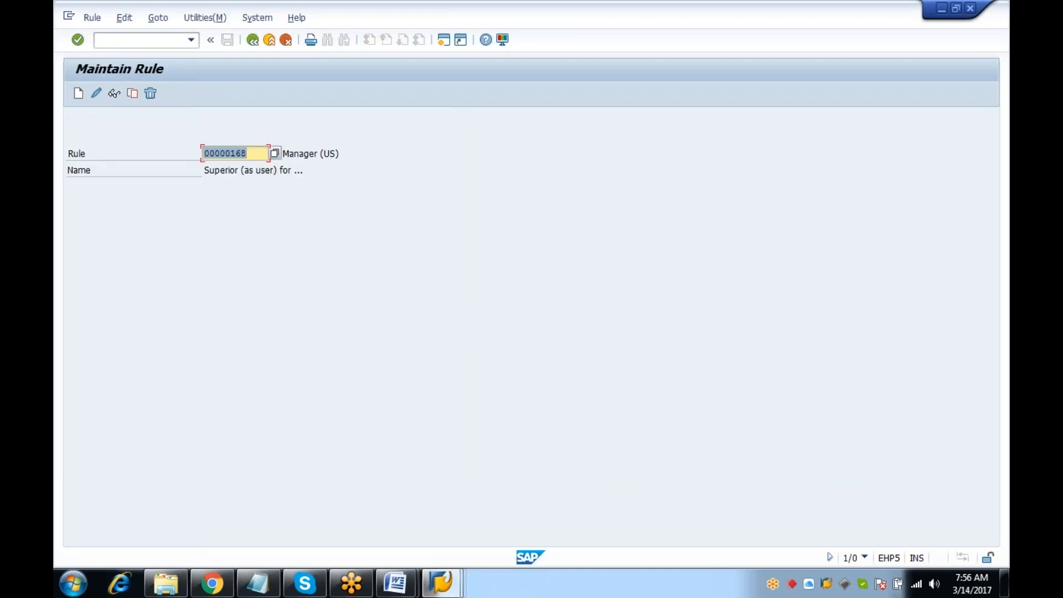
key("F4")
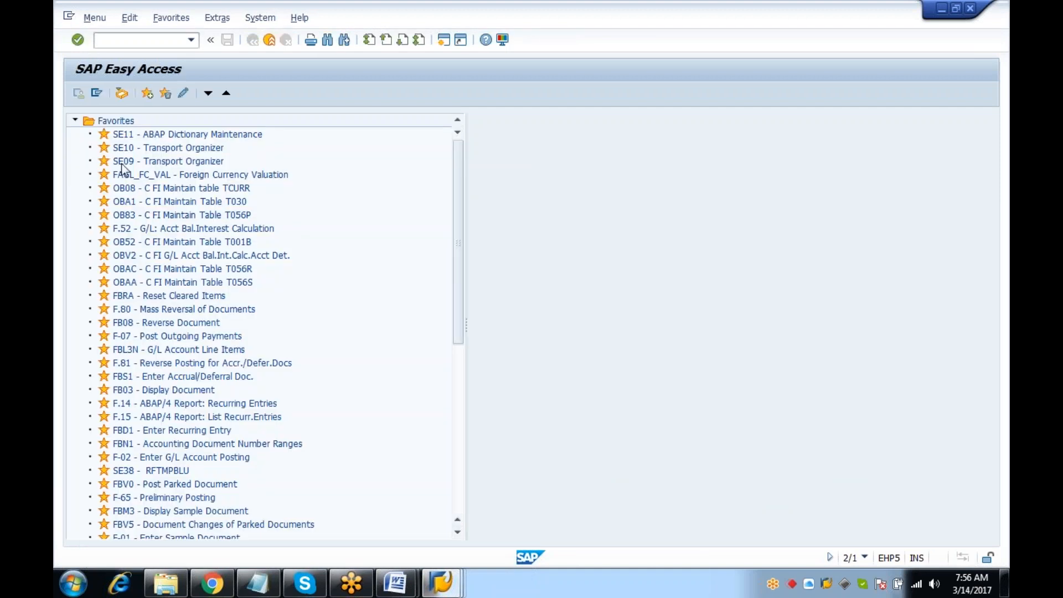
type("PFTC")
key("Return")
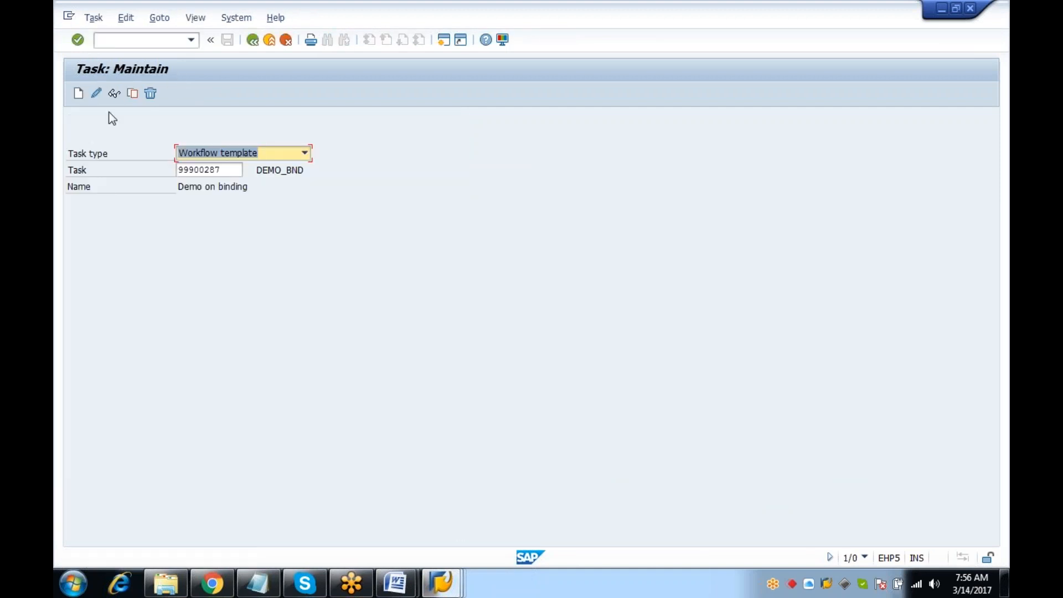
Display template 99900287 in Workflow Builder and open the approve trip step's rule binding
left_click(114, 94)
left_click(277, 374)
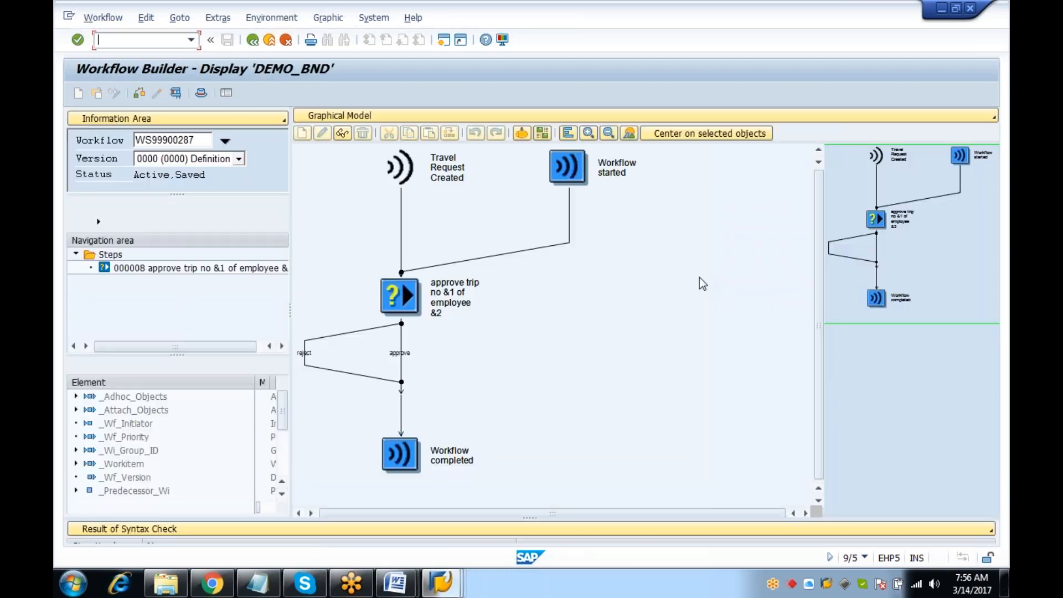
double_click(404, 271)
left_click(503, 269)
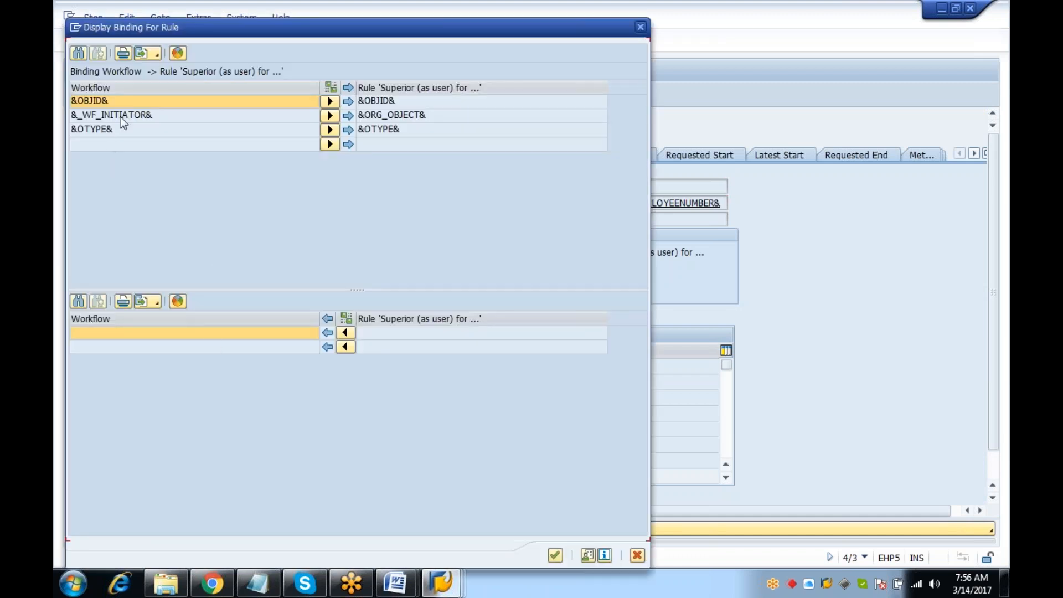
left_click(83, 117)
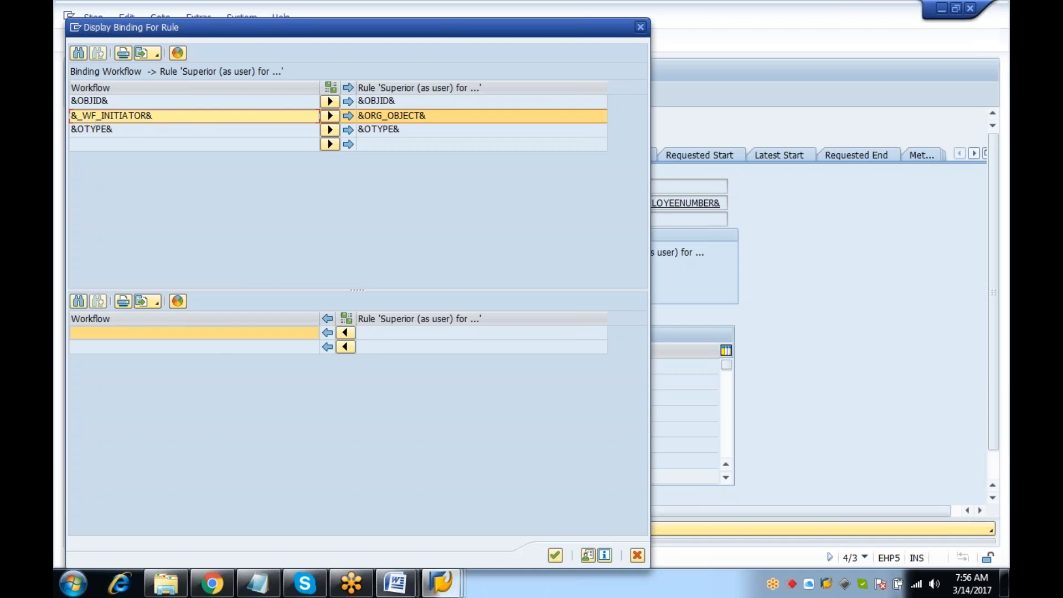
In Notepad, add a user ID on a new line beneath 99900287
left_click(257, 582)
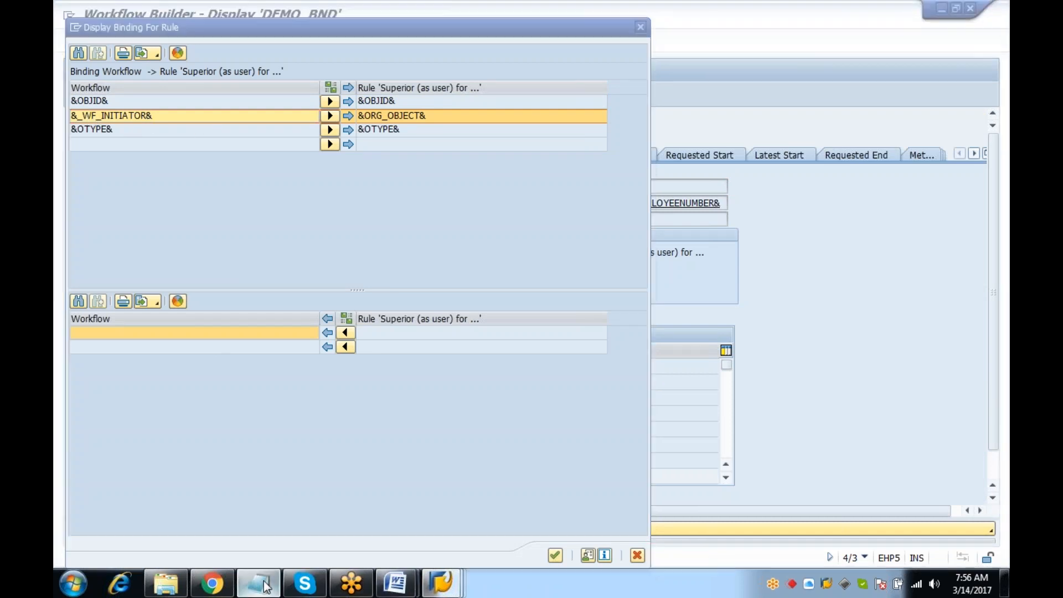
key("Return")
key("Return")
type("RAMESH")
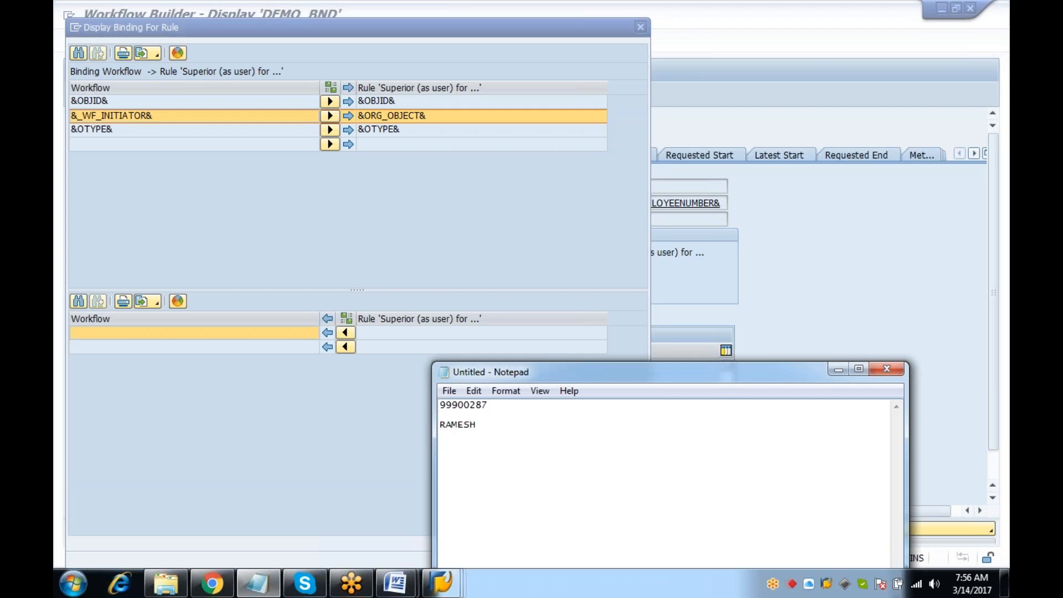
type(" -")
key("BackSpace")
key("BackSpace")
key("BackSpace")
key("BackSpace")
key("BackSpace")
key("BackSpace")
key("BackSpace")
key("BackSpace")
type("ABAP_1")
left_click_drag(484, 426, 440, 427)
left_click(475, 421)
left_click_drag(485, 423, 399, 418)
left_click(519, 422)
Add lines for SAP EP, employee and manager below the user ID
key("Return")
type("SAP EP")
type("USER")
key("BackSpace")
key("BackSpace")
key("BackSpace")
key("BackSpace")
type("employ")
type("ee ")
type("m")
key("BackSpace")
type("manager")
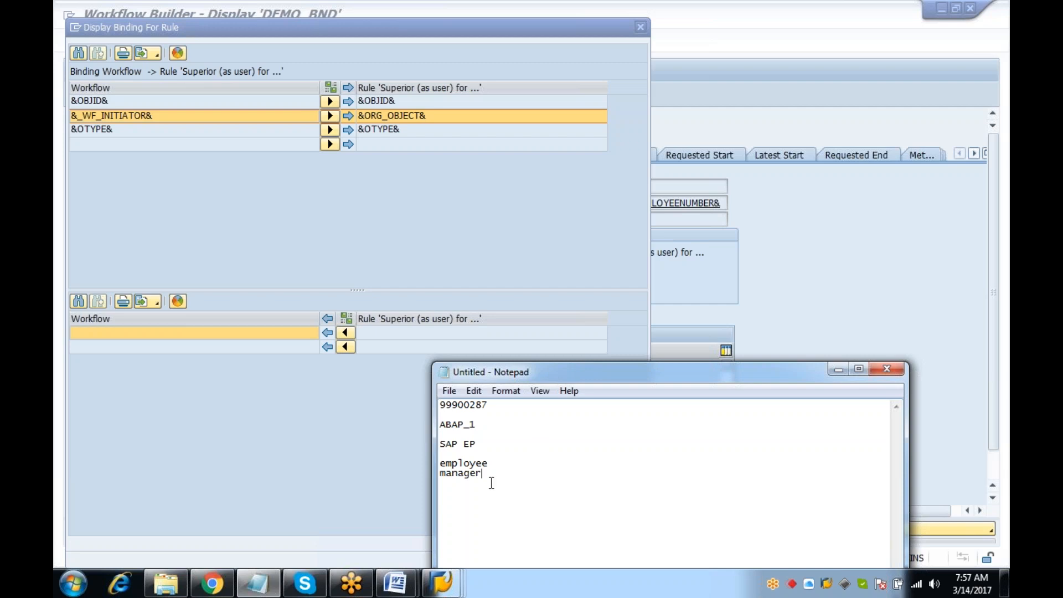
Select the employee/manager lines and the number 99900287, then return to the SAP binding dialog
left_click_drag(491, 481, 446, 454)
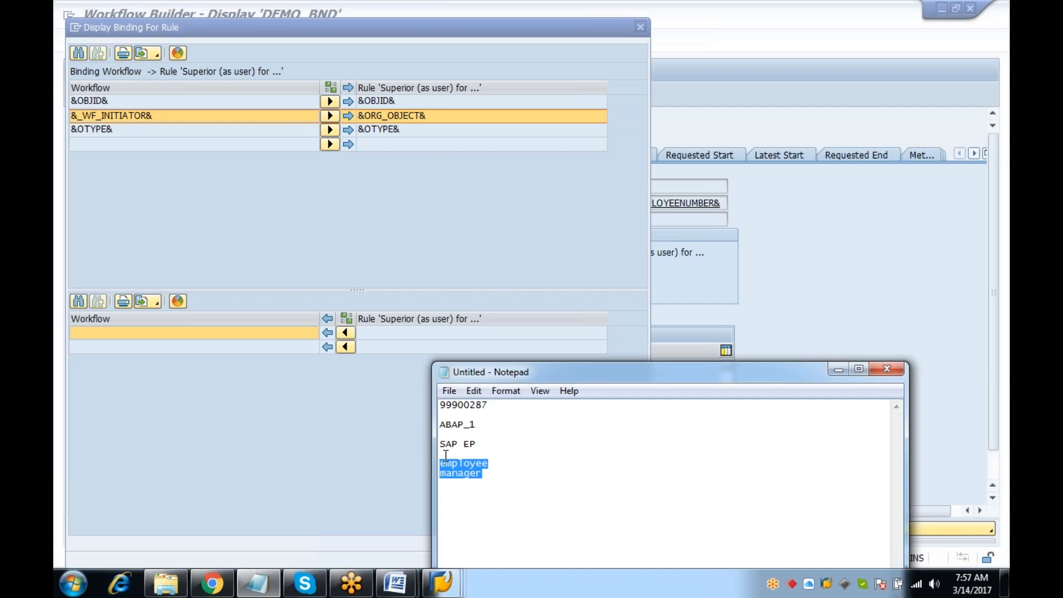
key("Up")
key("Up")
key("Up")
key("Up")
key("Up")
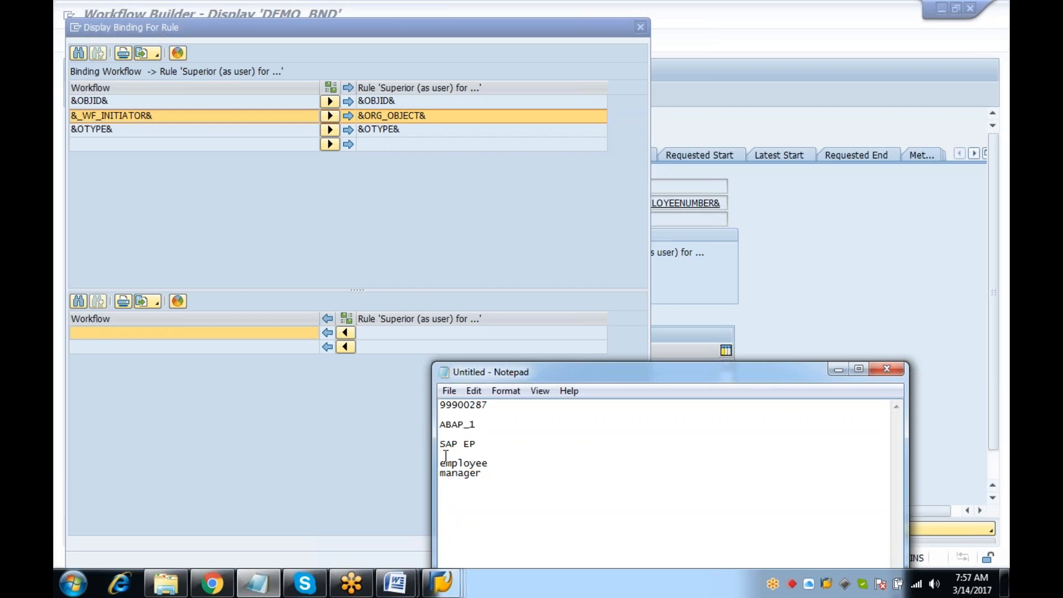
key("Up")
key("shift+Down")
key("shift+Down")
key("Down")
key("Up")
key("Up")
key("Up")
key("shift+Down")
key("shift+Down")
key("shift+Down")
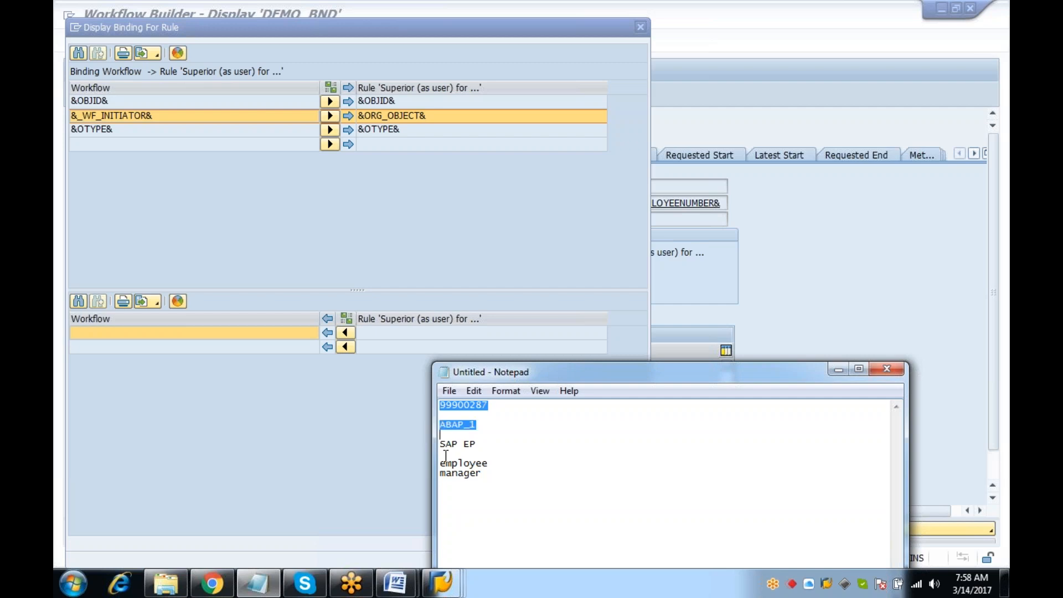
left_click(414, 447)
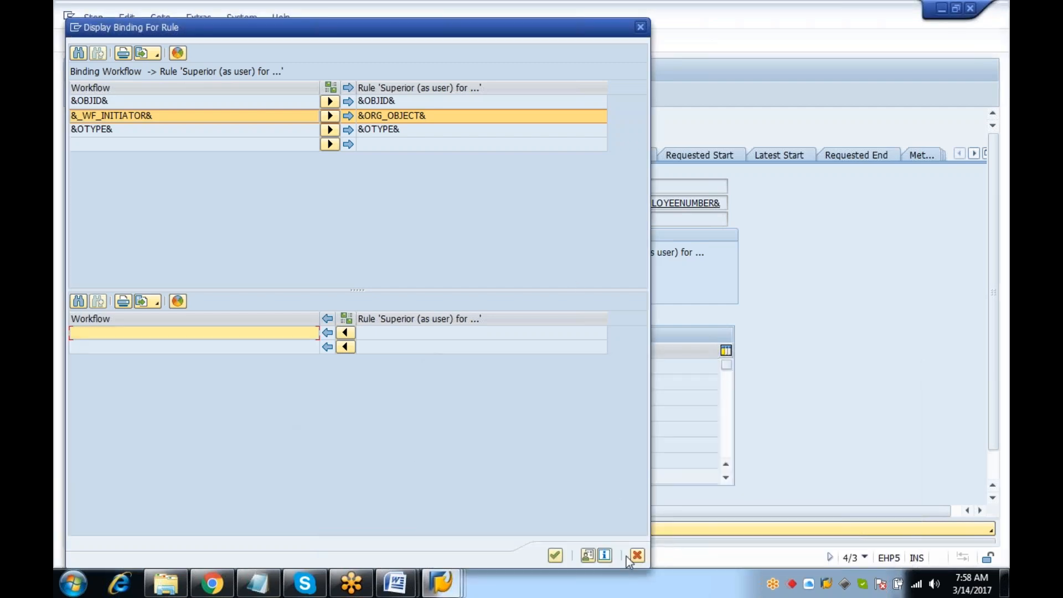
Close the rule binding dialog and leave Workflow Builder for the start screen with /n
left_click(257, 583)
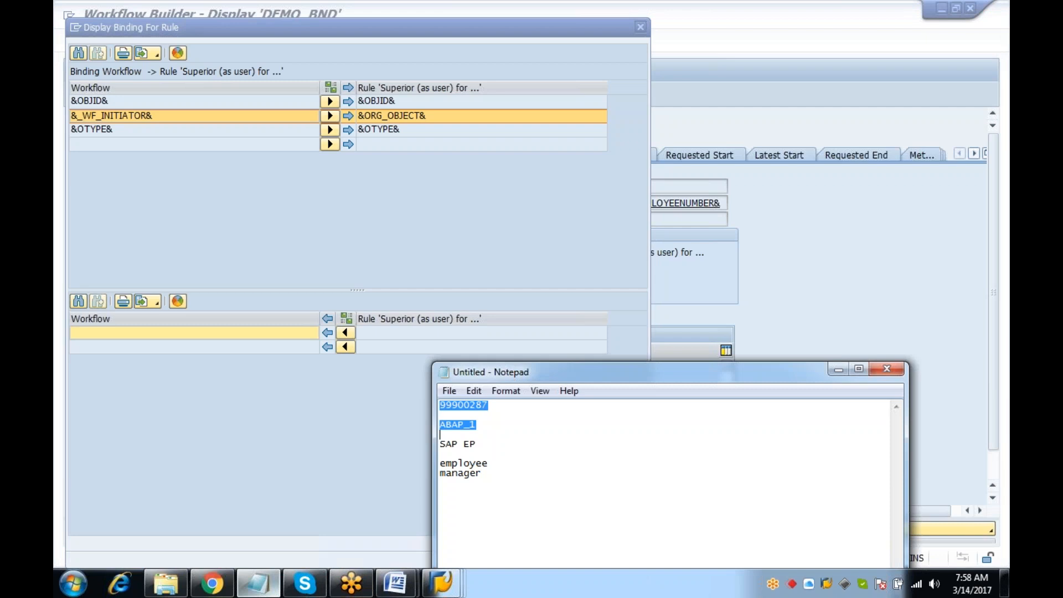
left_click_drag(467, 481, 408, 386)
left_click(342, 424)
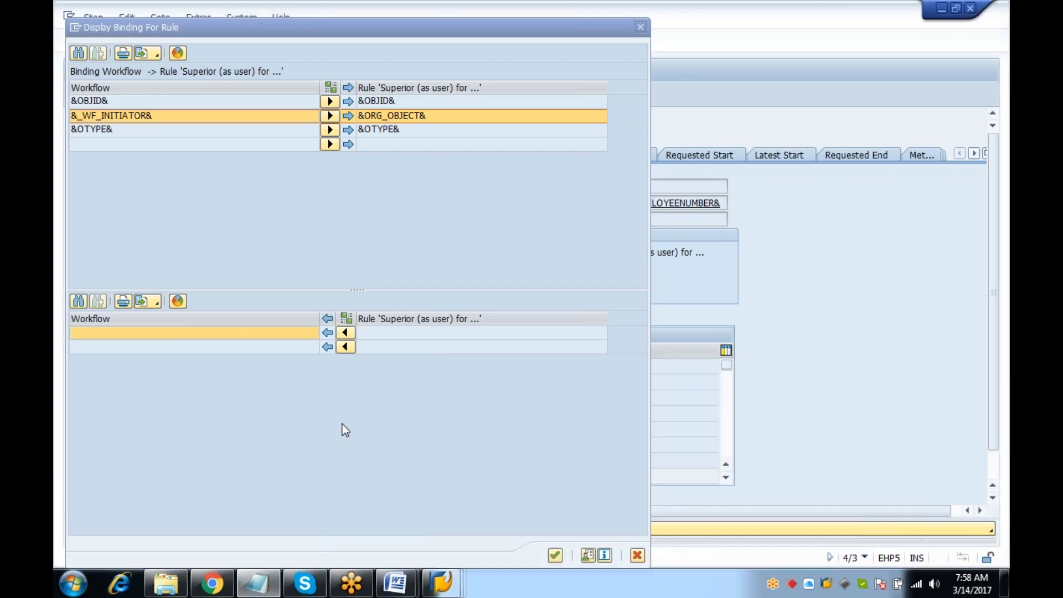
left_click(637, 554)
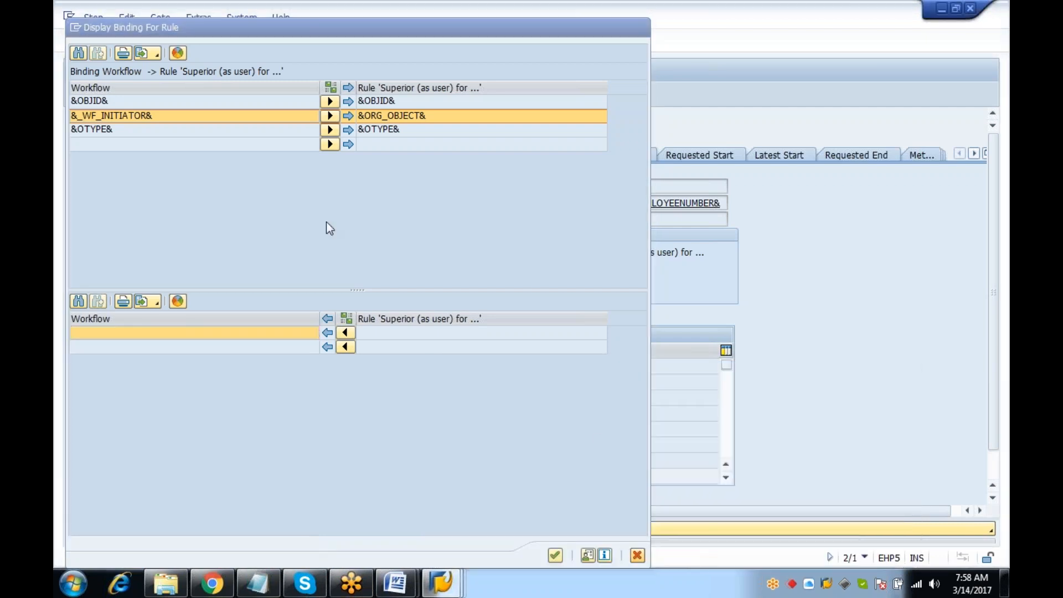
type("/n")
key("Return")
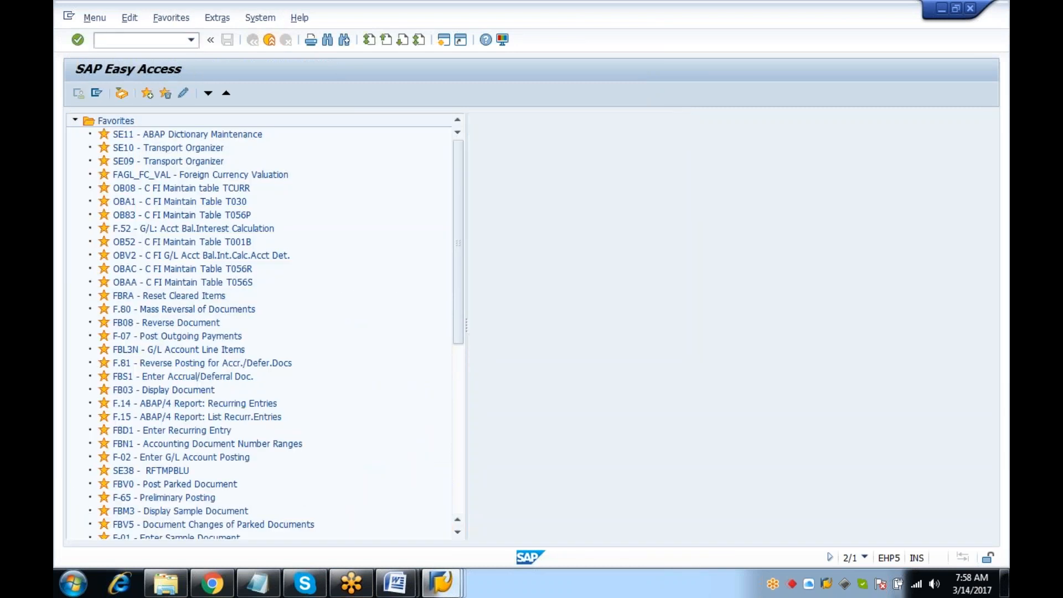
Open PFTC, clear the task number, and abandon creating a new workflow template
type("pftc")
key("Return")
key("Tab")
key("BackSpace")
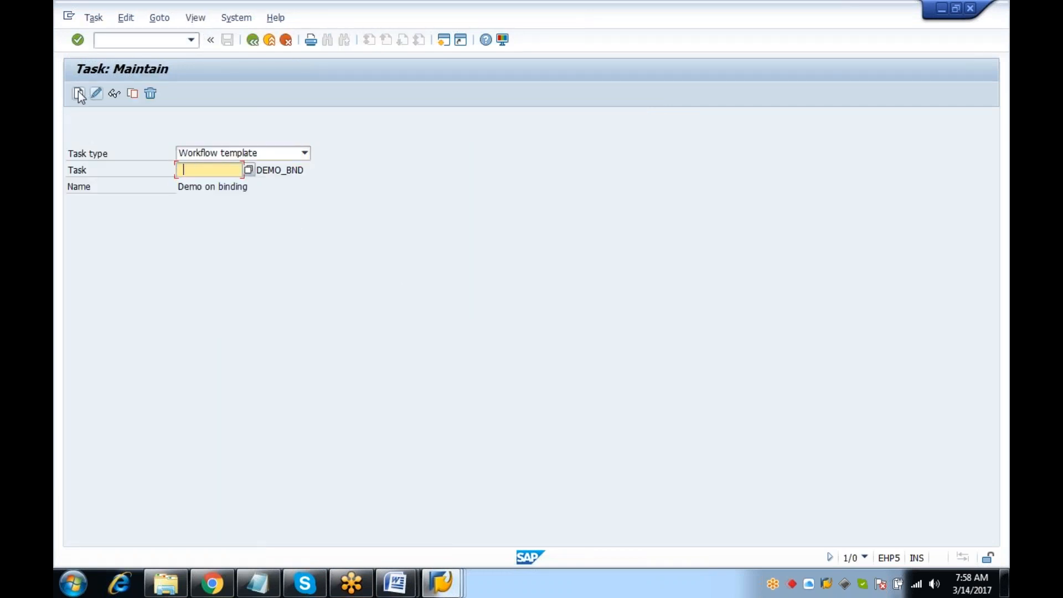
left_click(78, 93)
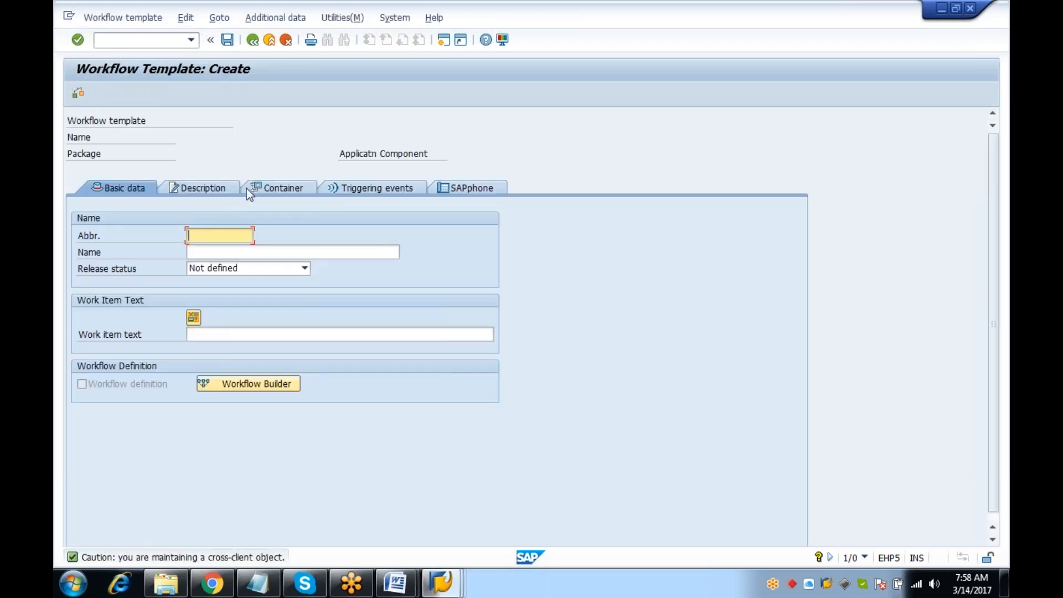
left_click(206, 235)
left_click(252, 40)
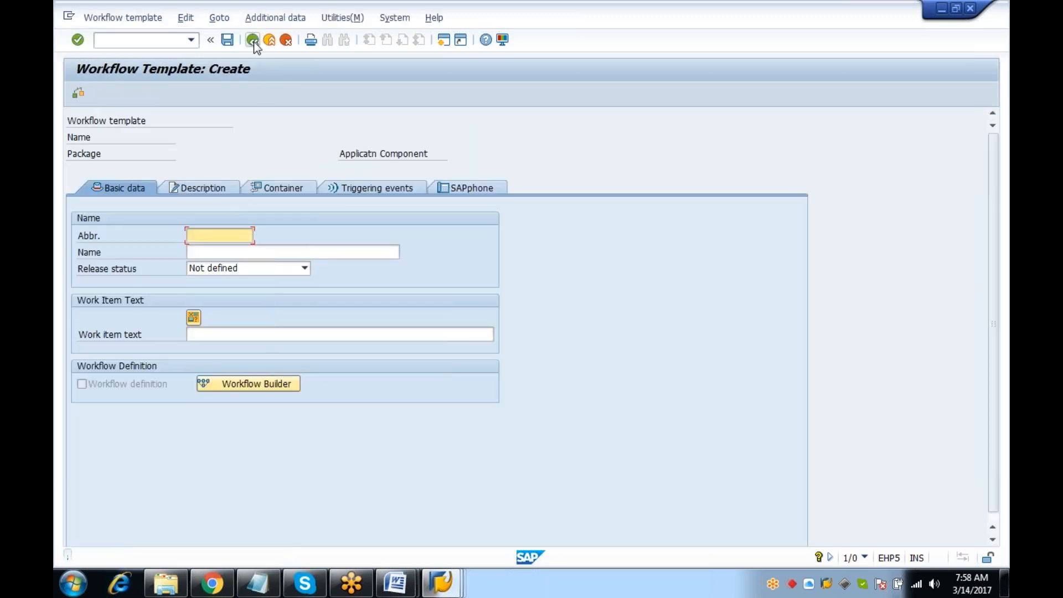
left_click(286, 40)
Load task 99900455, review its get_Data step in Workflow Builder, then back out to Task: Maintain
left_click(224, 169)
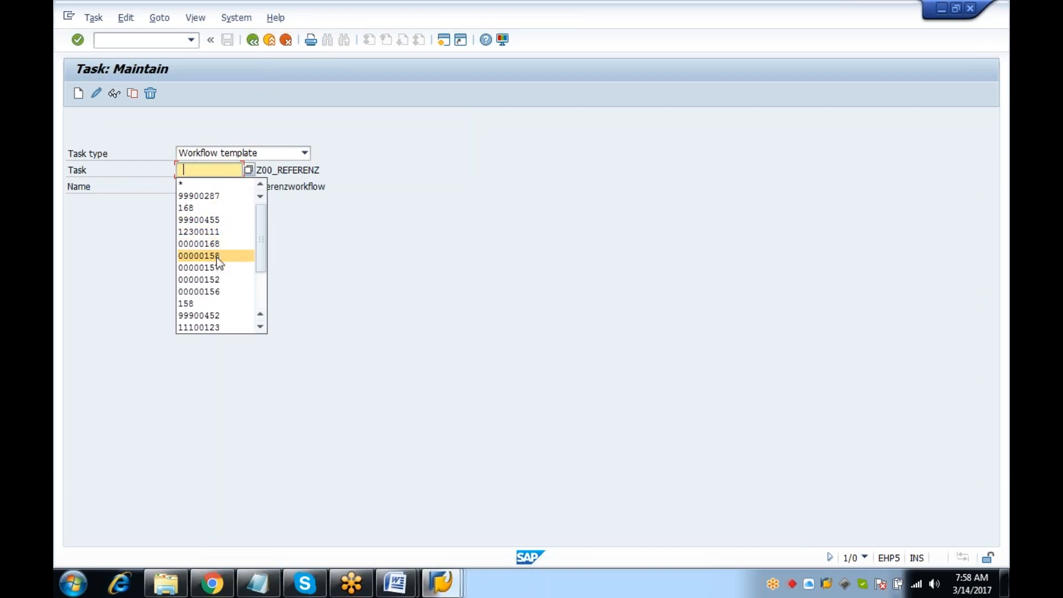
left_click(217, 219)
key("Return")
left_click(96, 94)
left_click(256, 387)
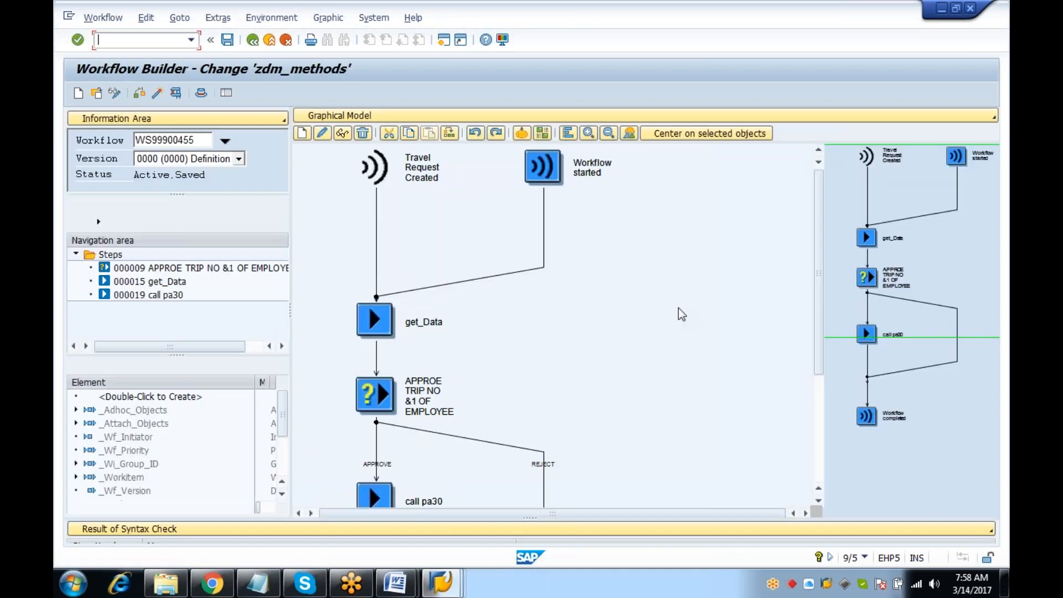
scroll(368, 304, "down", 3)
left_click(374, 220)
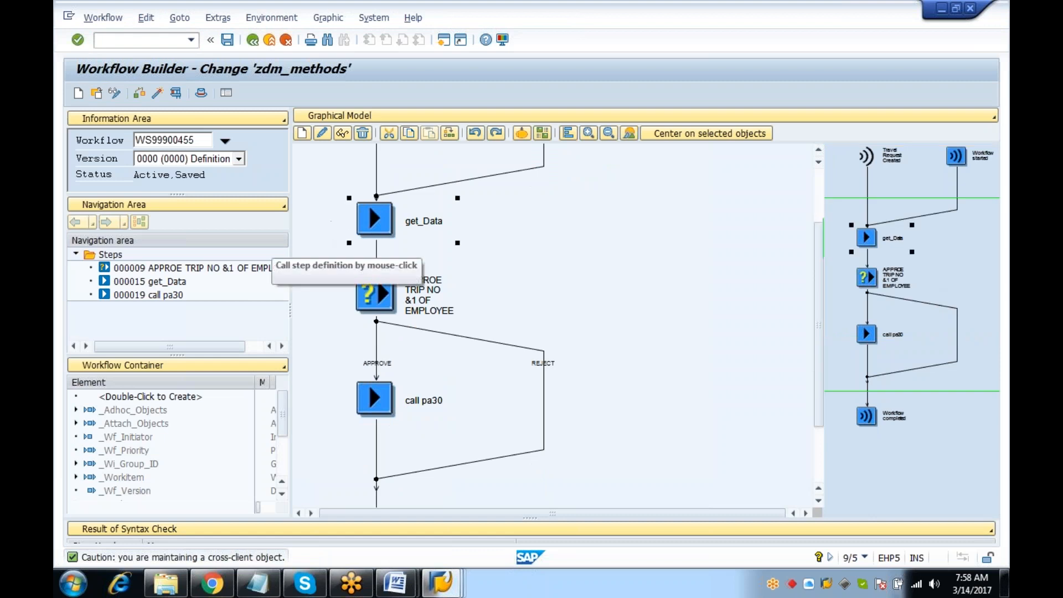
left_click(253, 40)
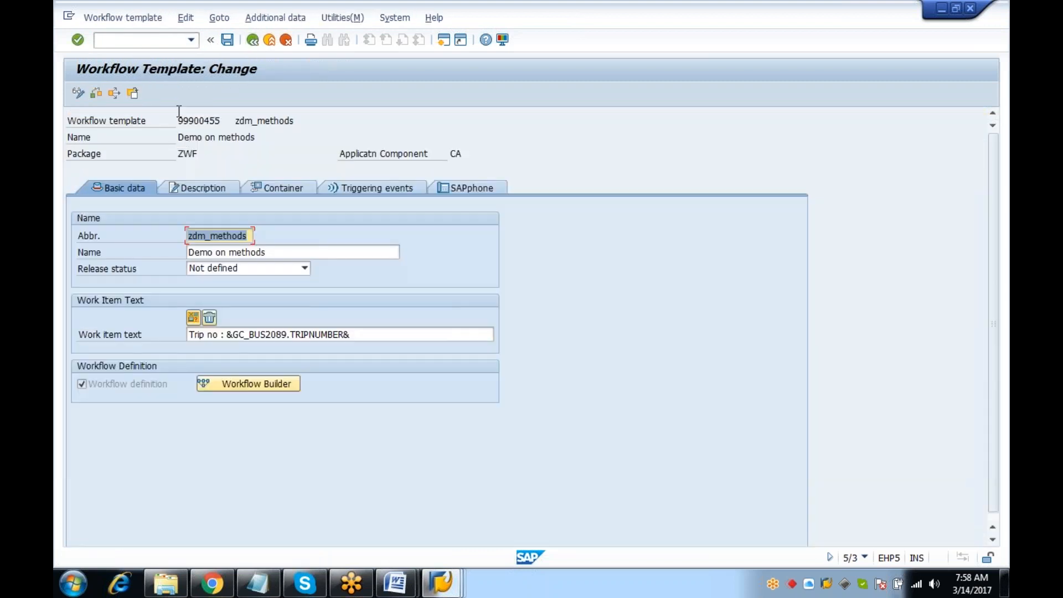
left_click(253, 41)
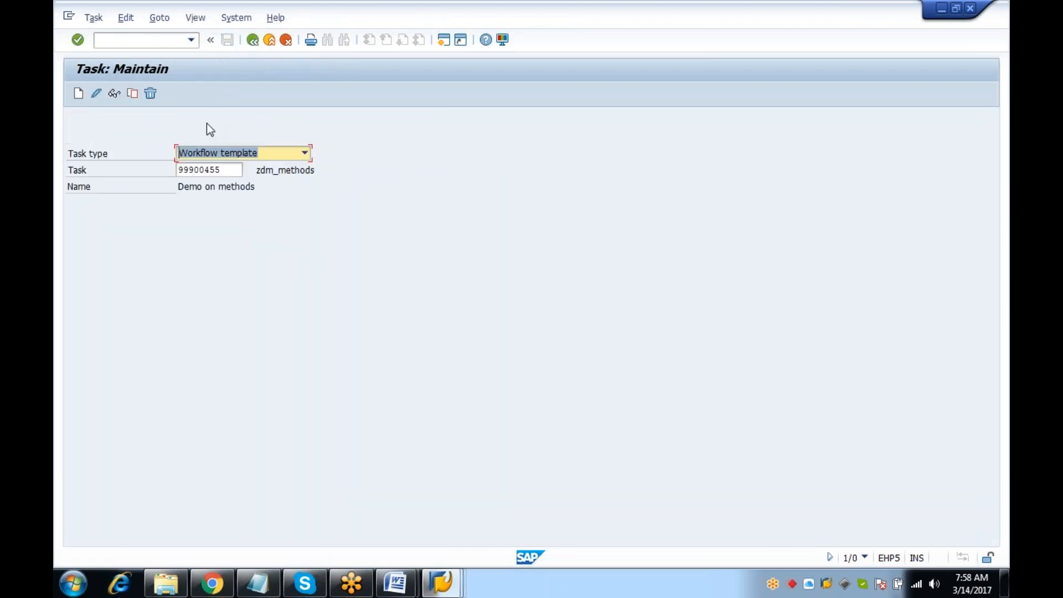
Copy the zdm_methods template with abbreviation zdm_rule1 into package zwf
left_click(132, 93)
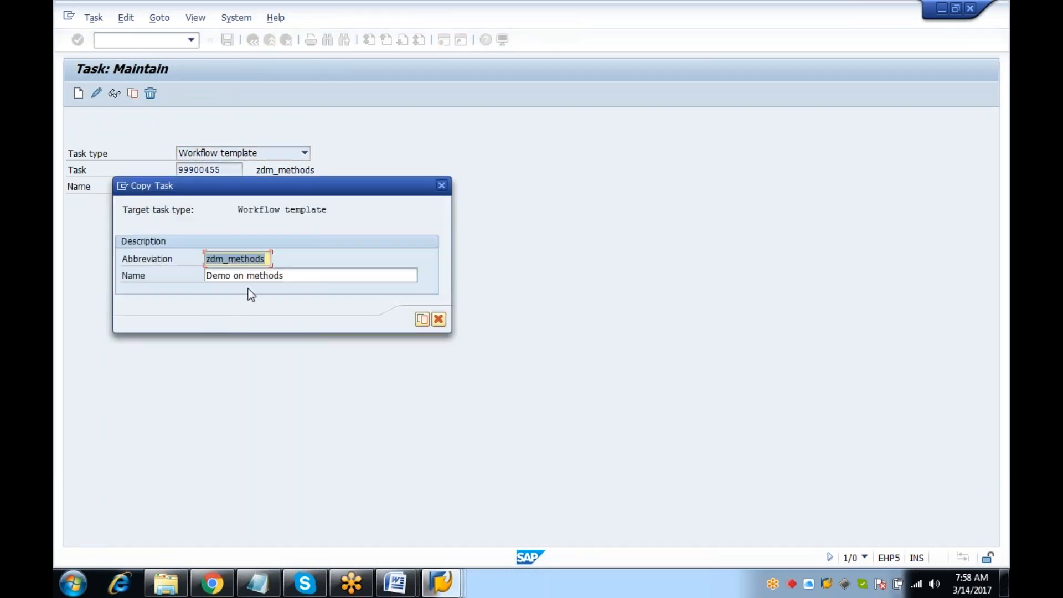
left_click(265, 259)
key("BackSpace")
key("BackSpace")
key("BackSpace")
key("BackSpace")
key("BackSpace")
key("BackSpace")
key("BackSpace")
type("rule1")
key("Return")
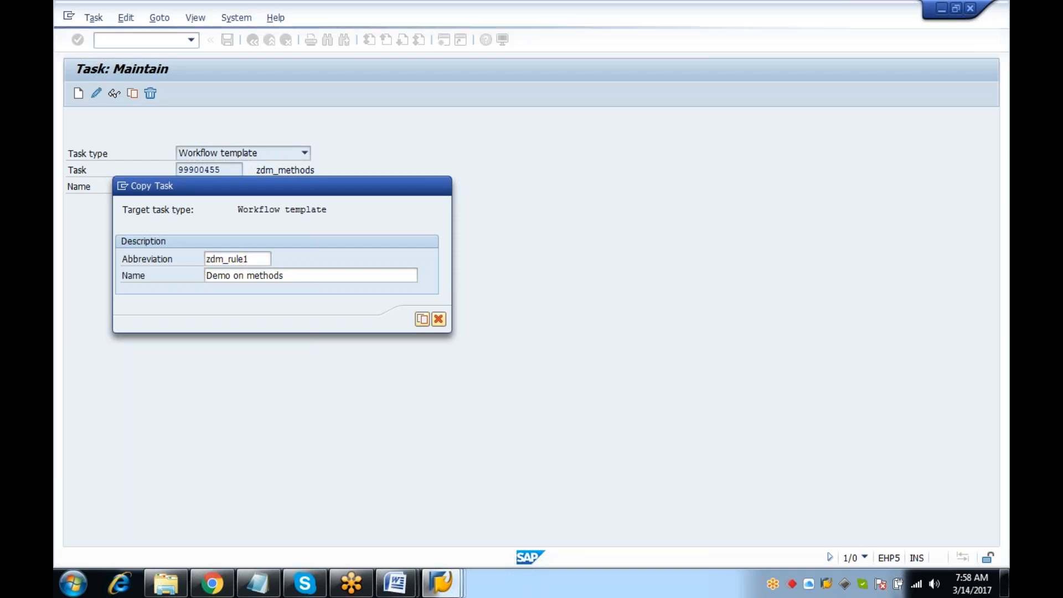
left_click(316, 240)
left_click(287, 352)
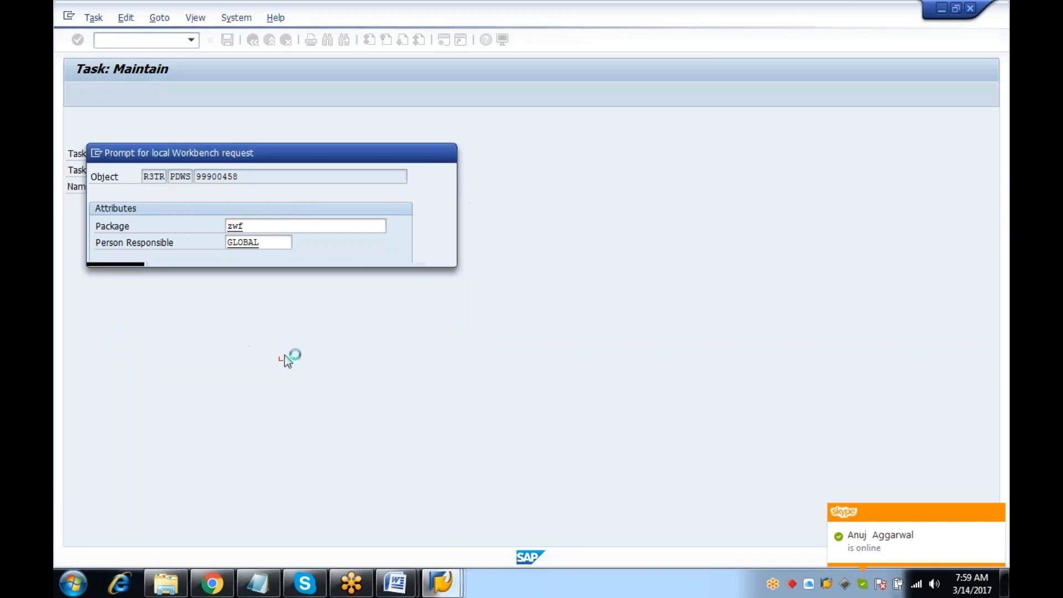
Create a new workbench request named 'rules' and assign the copy to it
left_click(289, 254)
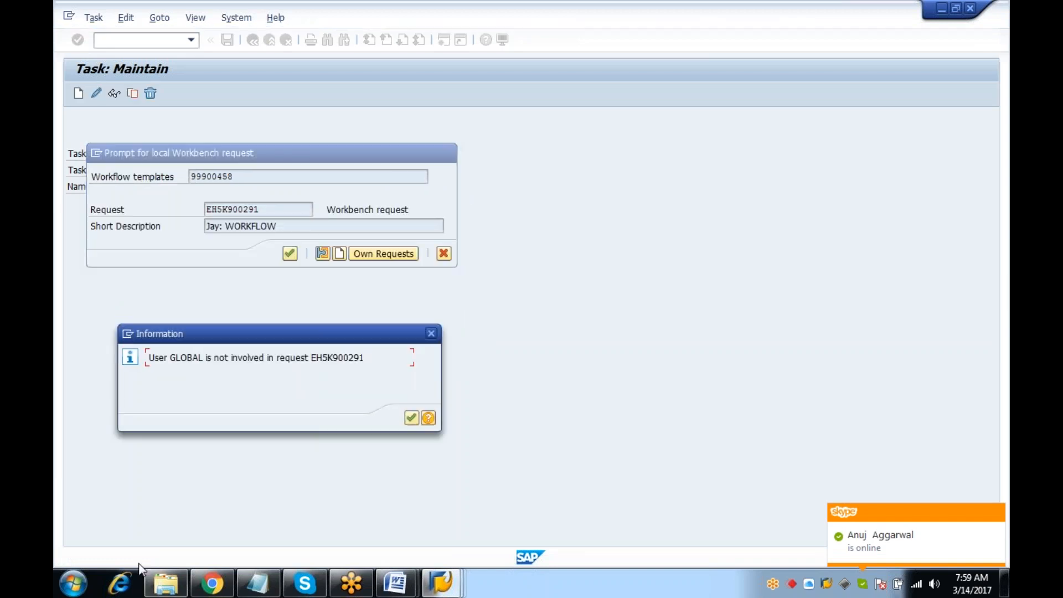
left_click(290, 253)
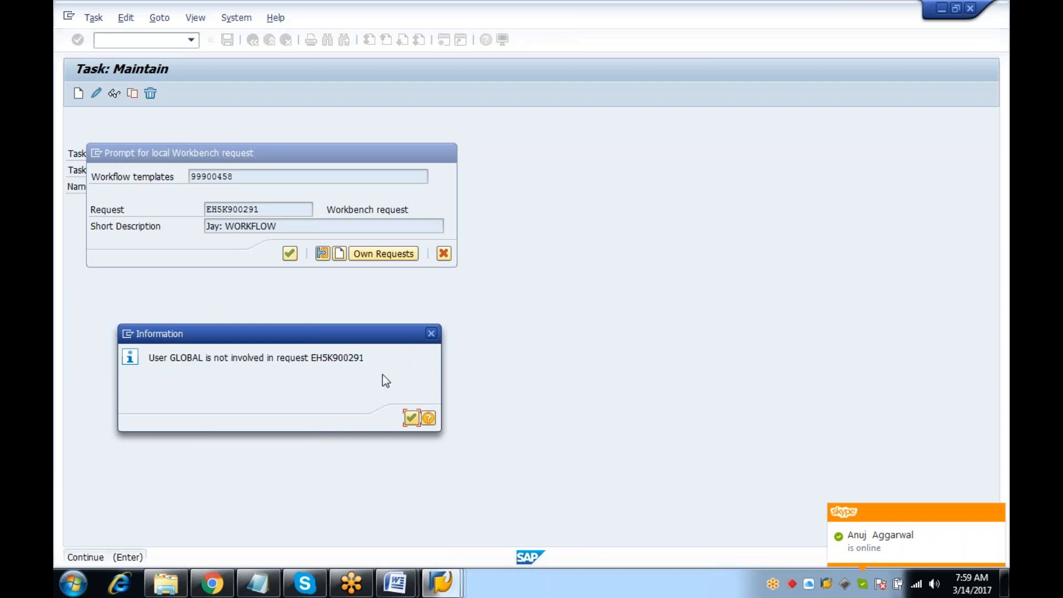
left_click(410, 418)
left_click(339, 254)
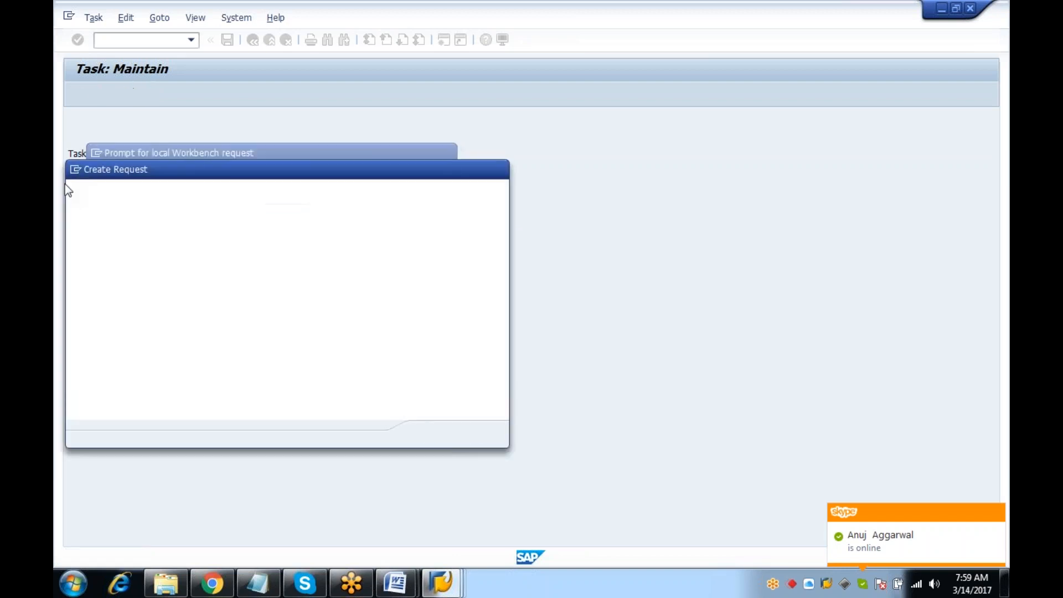
type("rules")
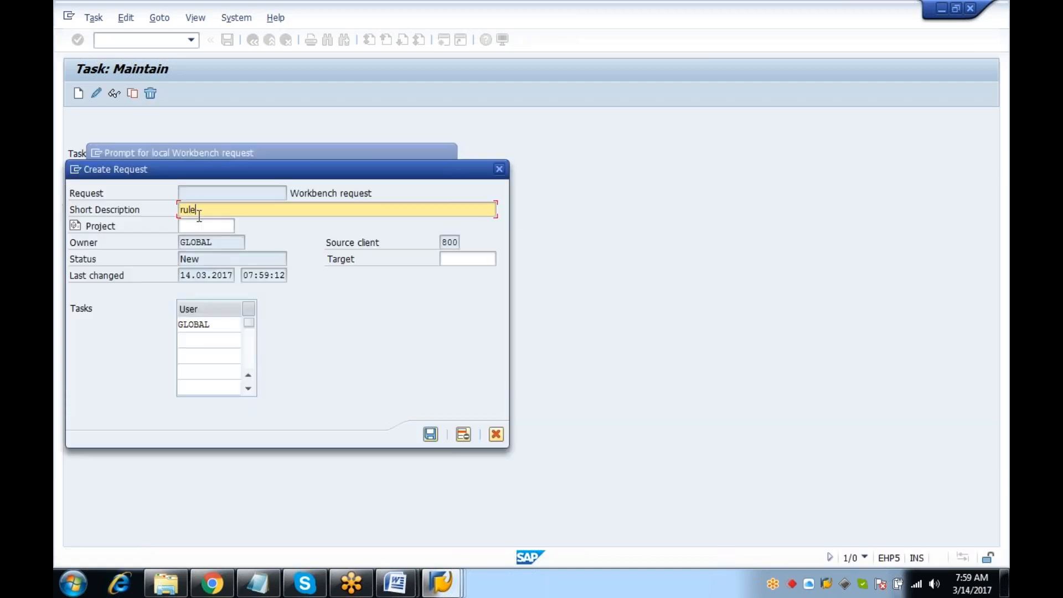
key("Return")
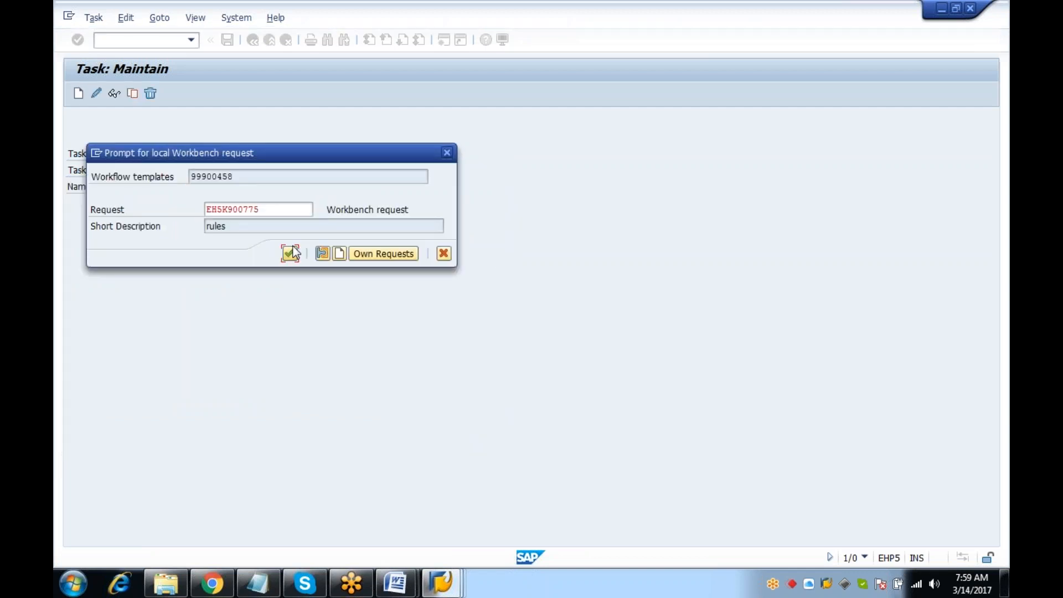
left_click(290, 254)
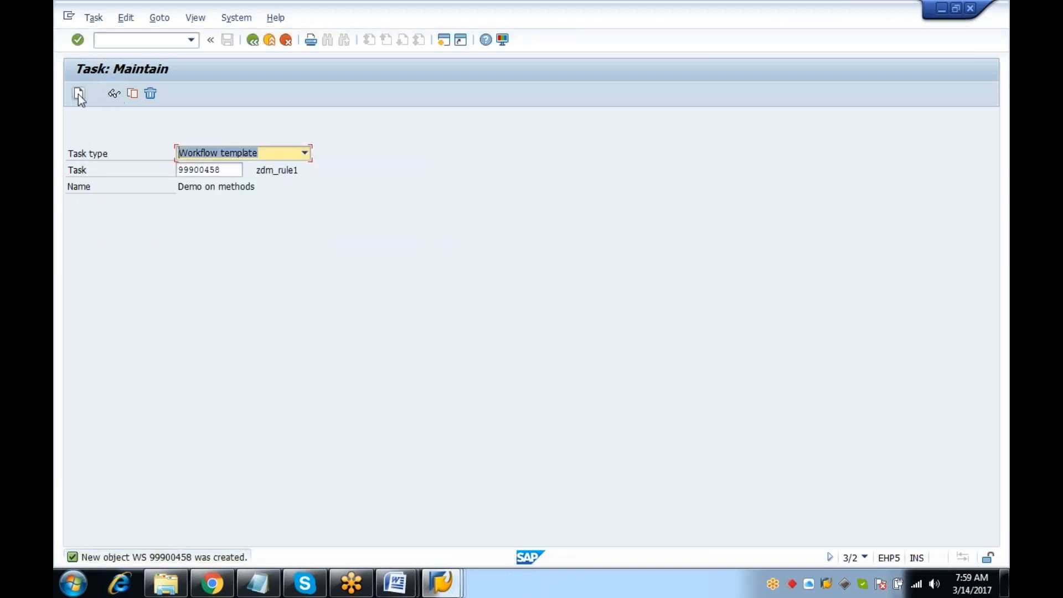
Open zdm_rule1 in change mode and show its graphical model in Workflow Builder
left_click(102, 93)
left_click(252, 383)
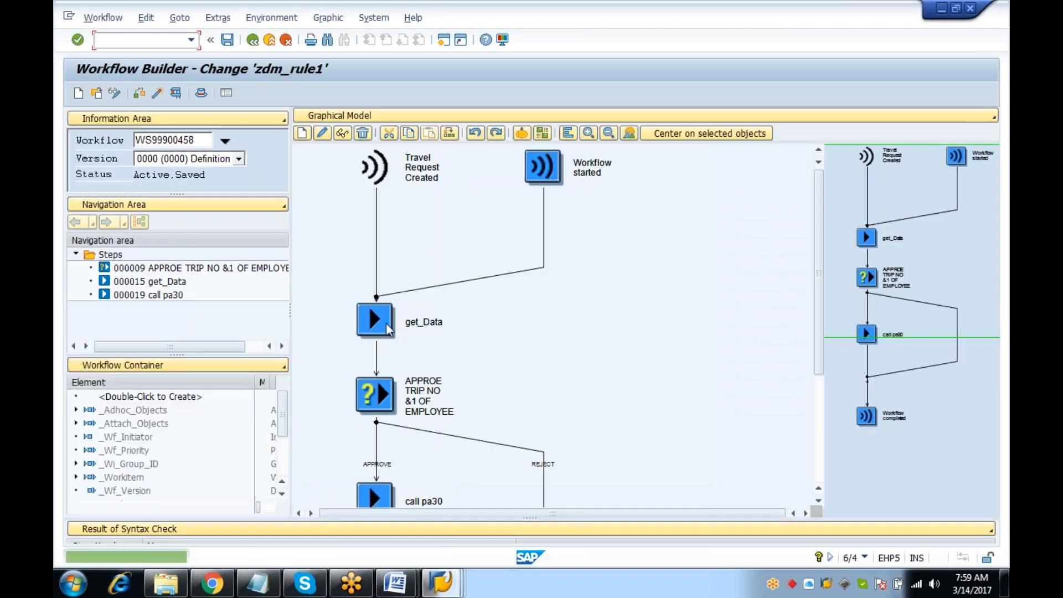
right_click(382, 320)
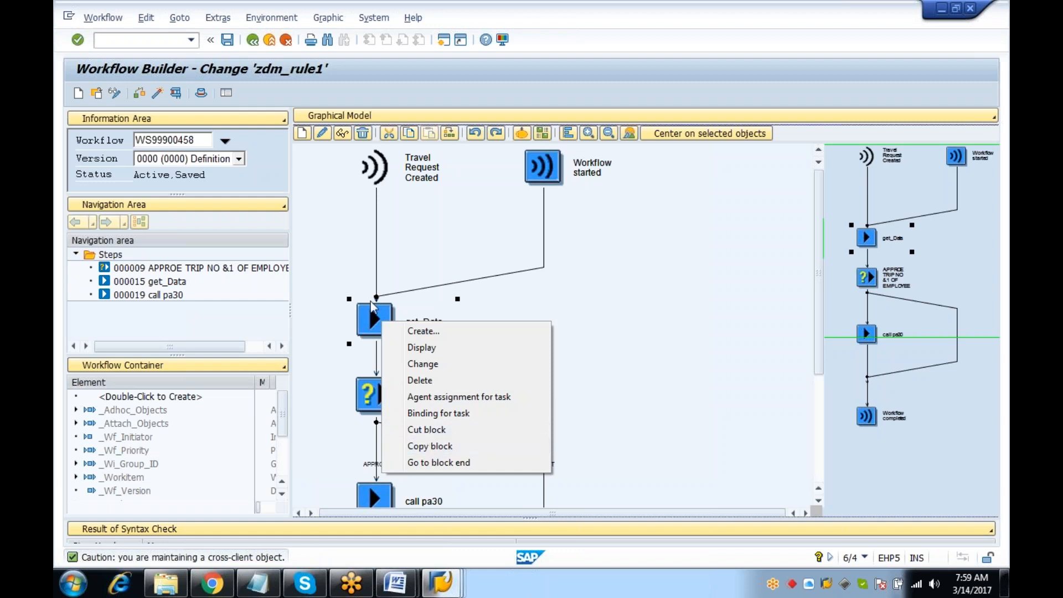
Cut the get_Data step from the zdm_rule1 workflow
left_click(370, 313)
right_click(369, 314)
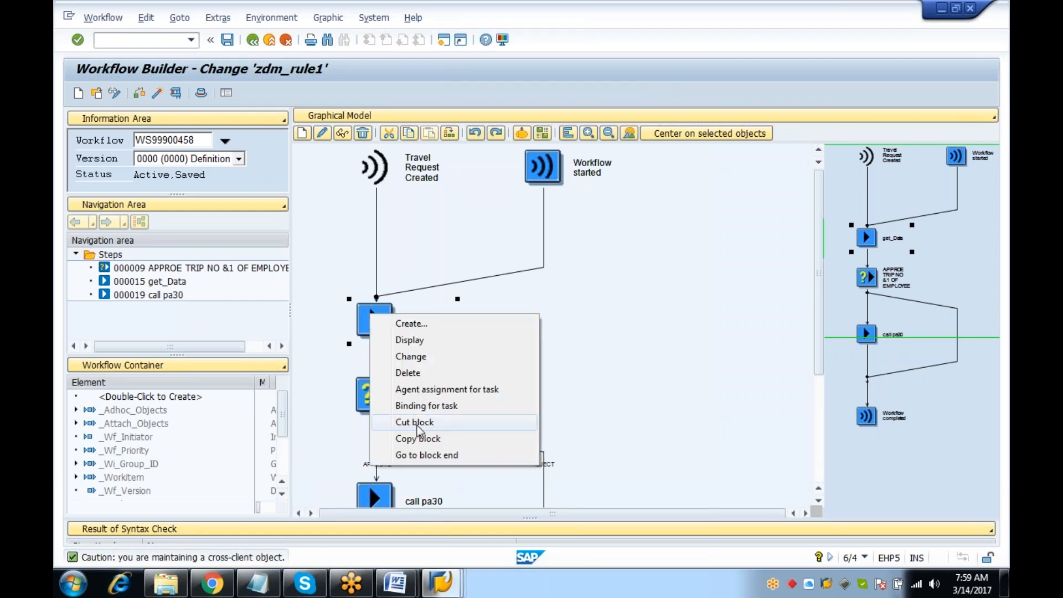
left_click(419, 429)
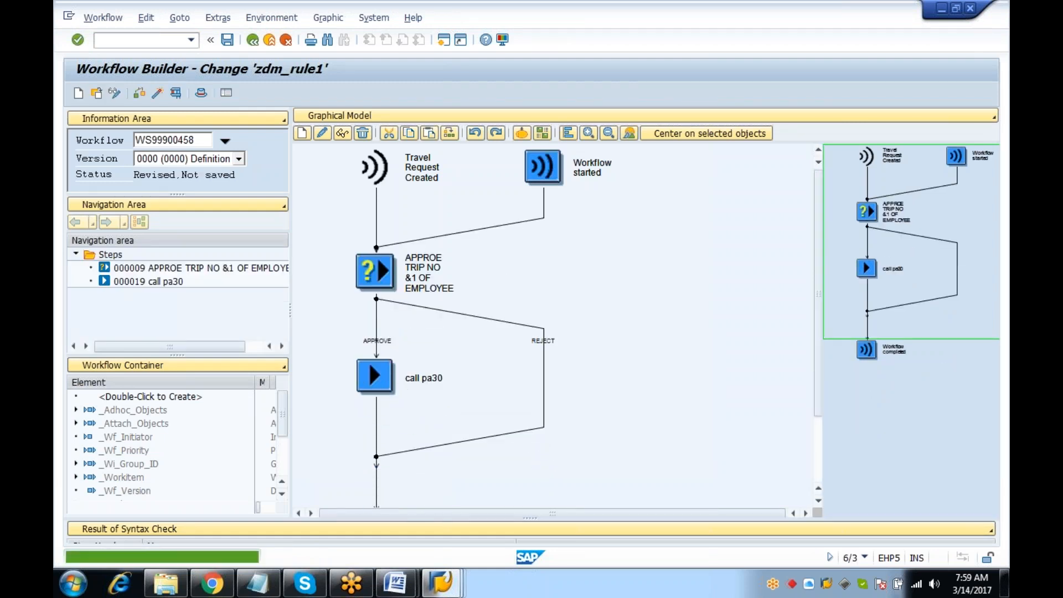
double_click(381, 266)
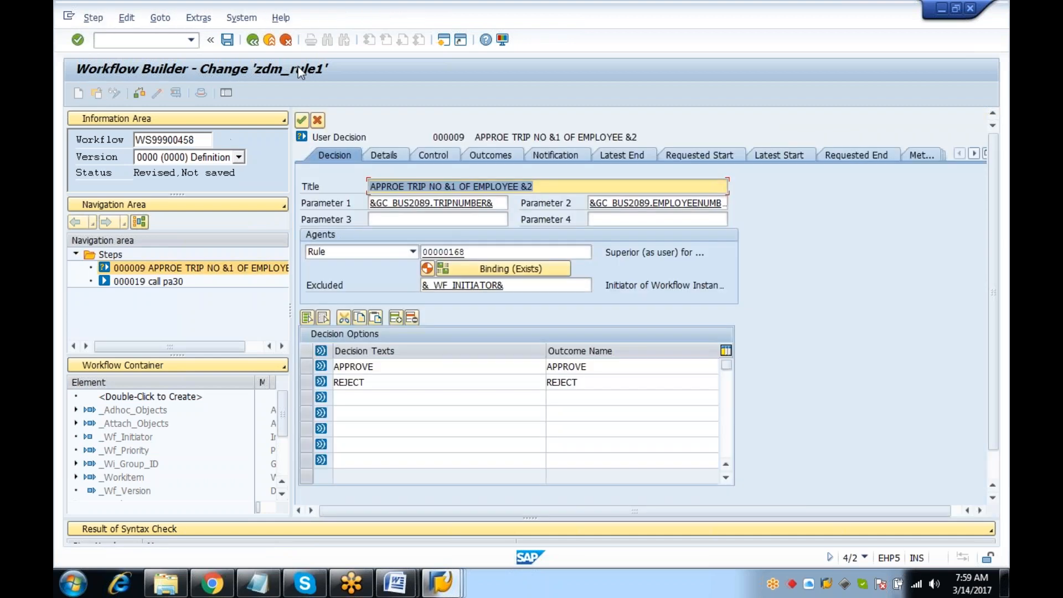
left_click(286, 41)
Cut the call pa30 step and open the approve-trip step's rule 168 binding
right_click(374, 375)
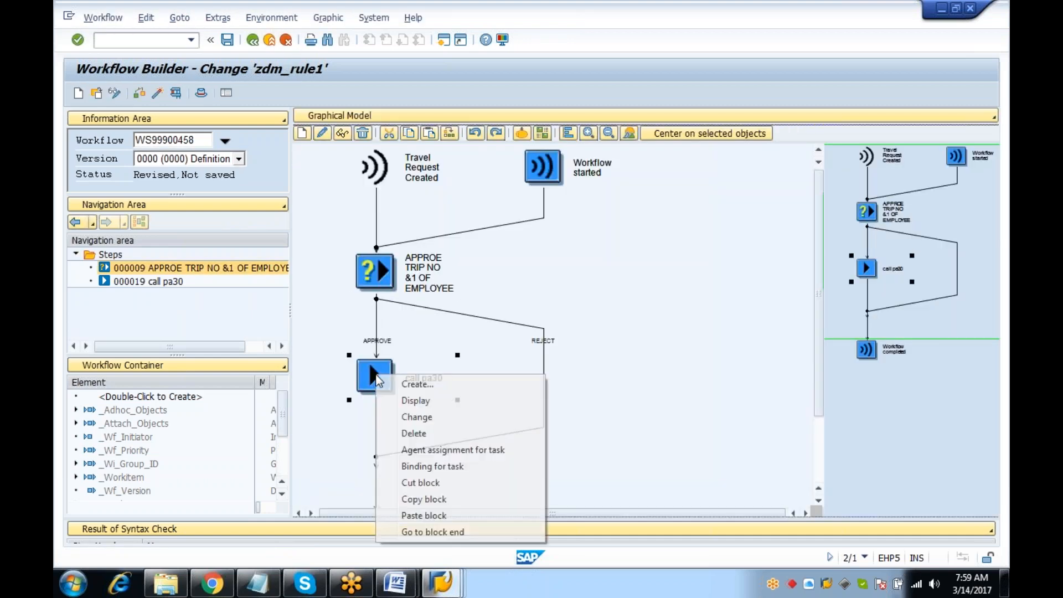
left_click(423, 487)
left_click(404, 270)
double_click(410, 270)
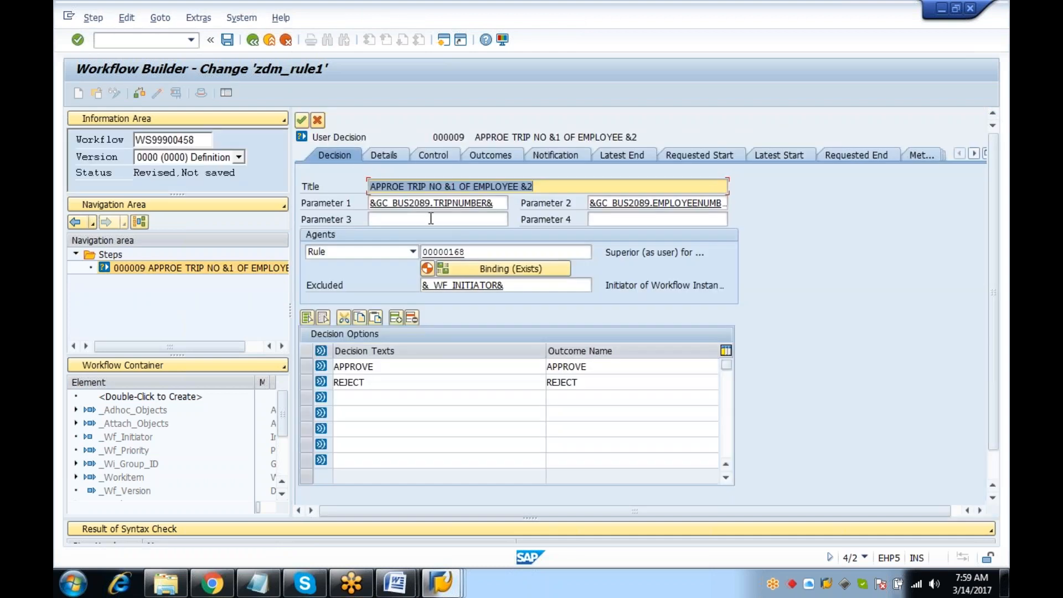
left_click(465, 269)
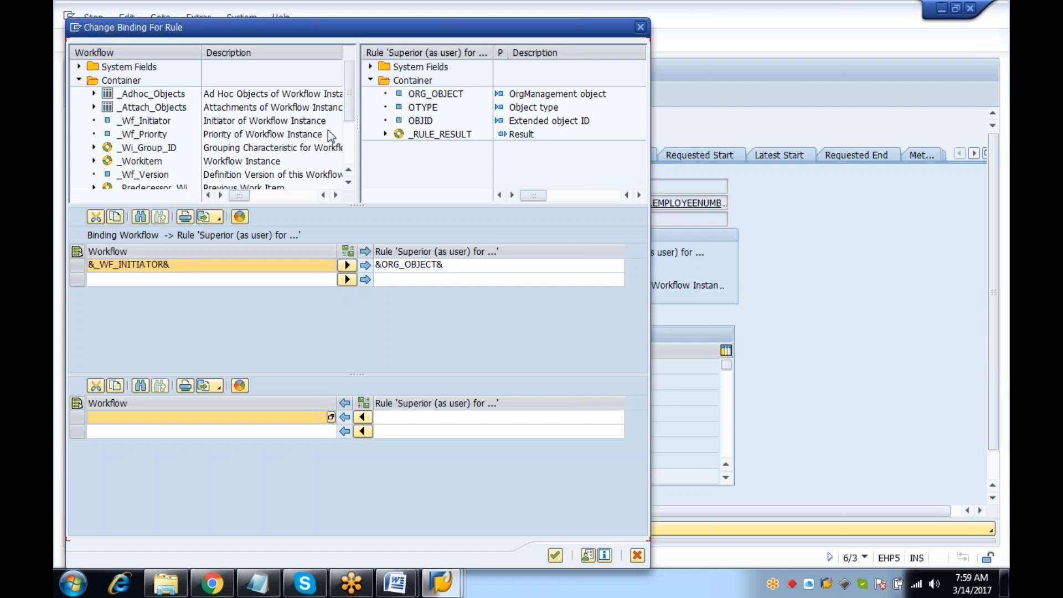
Delete all existing bindings, generate the automatic _WF_INITIATOR to ORG_OBJECT binding, and confirm it
left_click_drag(145, 161, 161, 282)
left_click_drag(132, 147, 133, 272)
left_click_drag(132, 135, 161, 277)
left_click(77, 251)
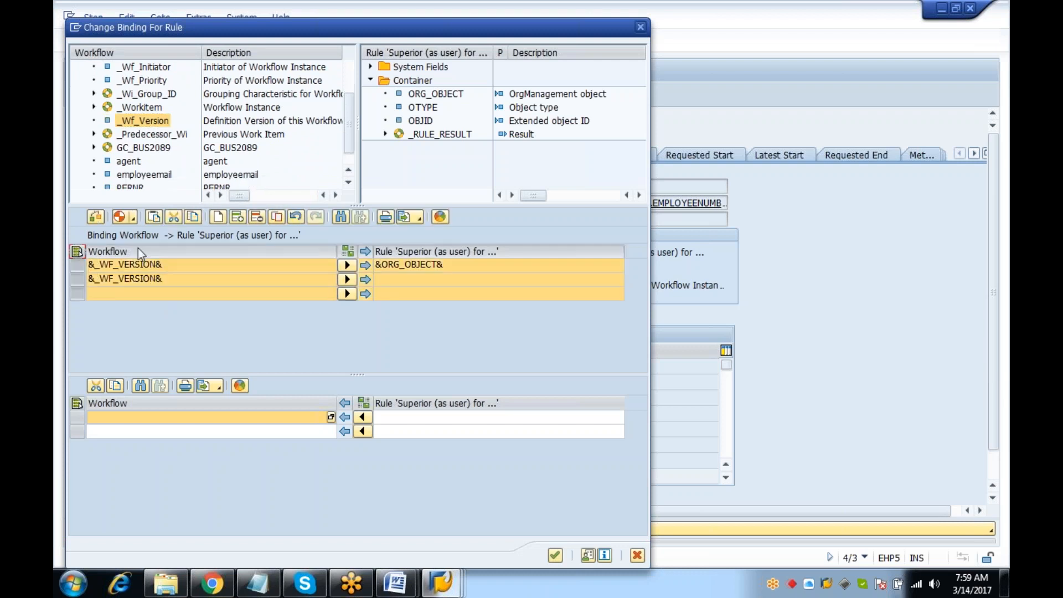
left_click(221, 216)
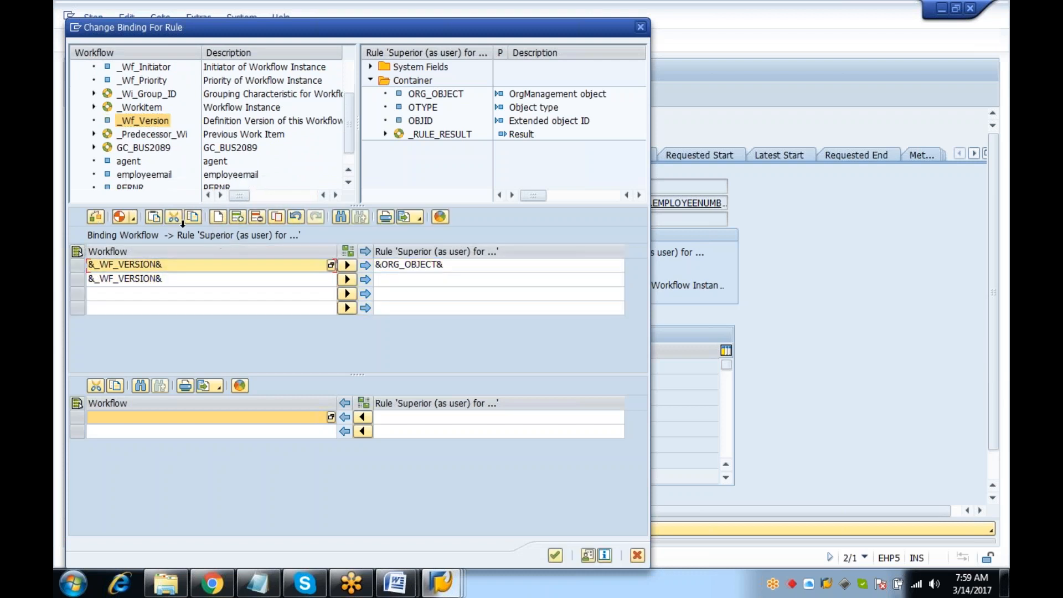
left_click(77, 251)
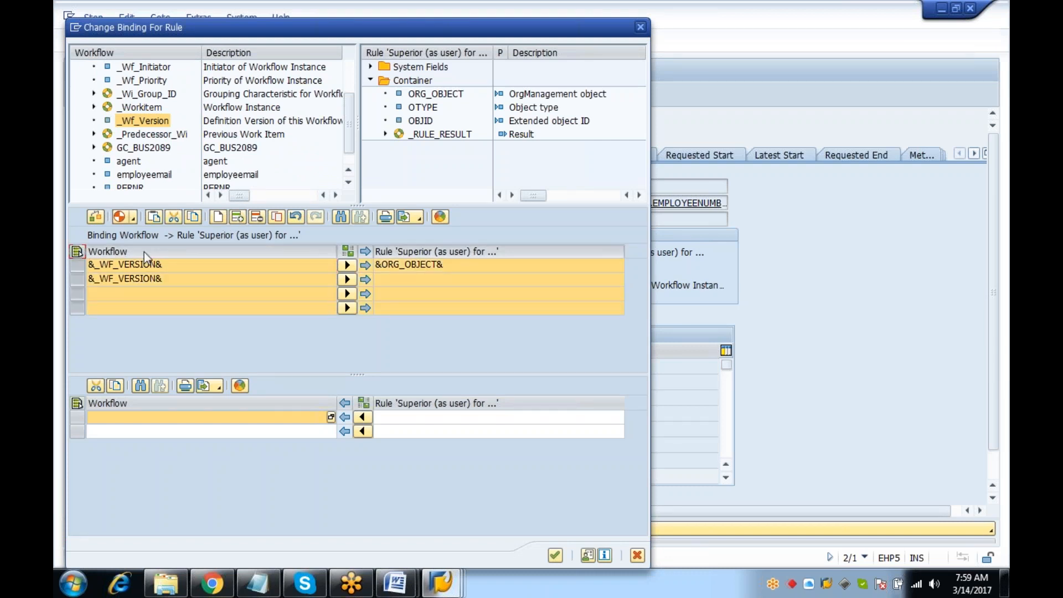
left_click(256, 217)
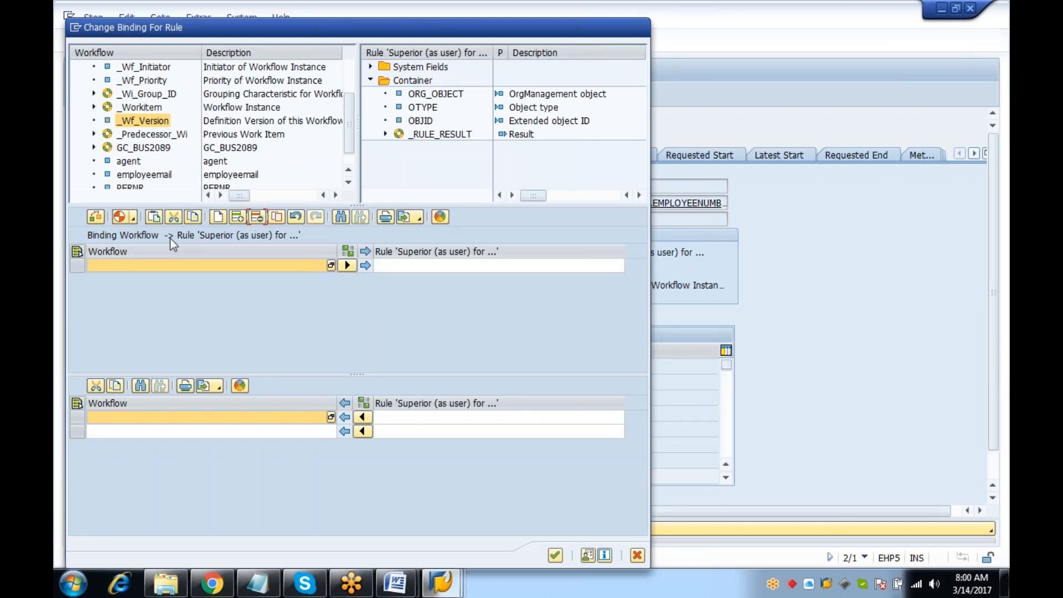
left_click(120, 217)
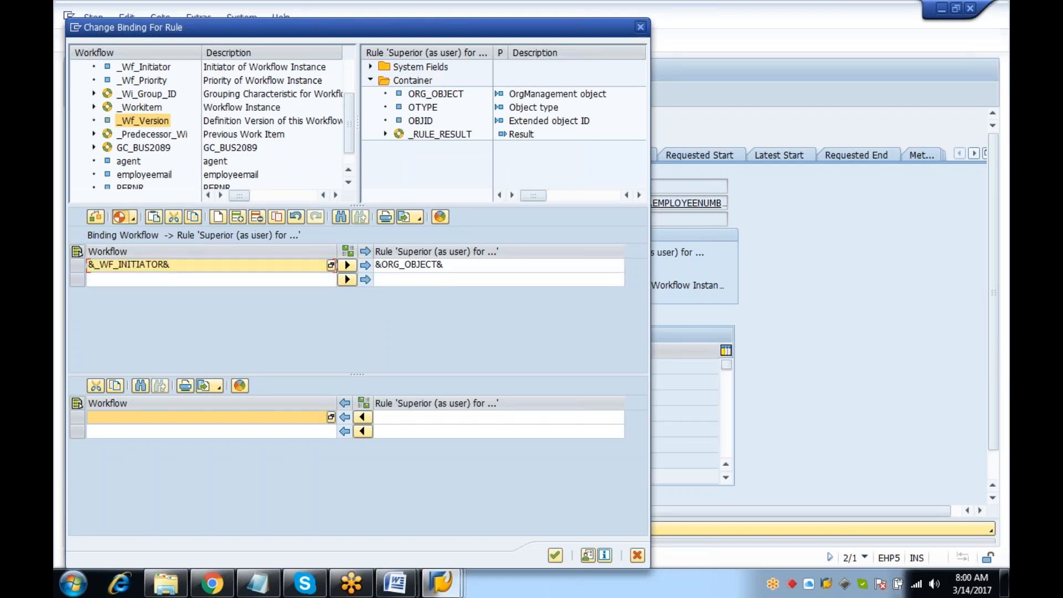
left_click(555, 554)
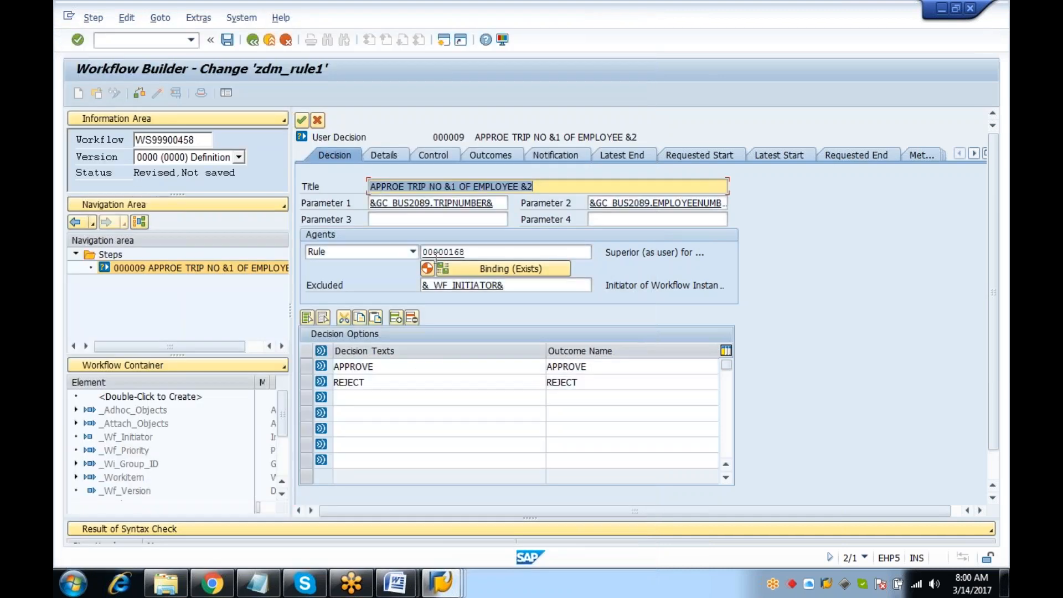
left_click(442, 269)
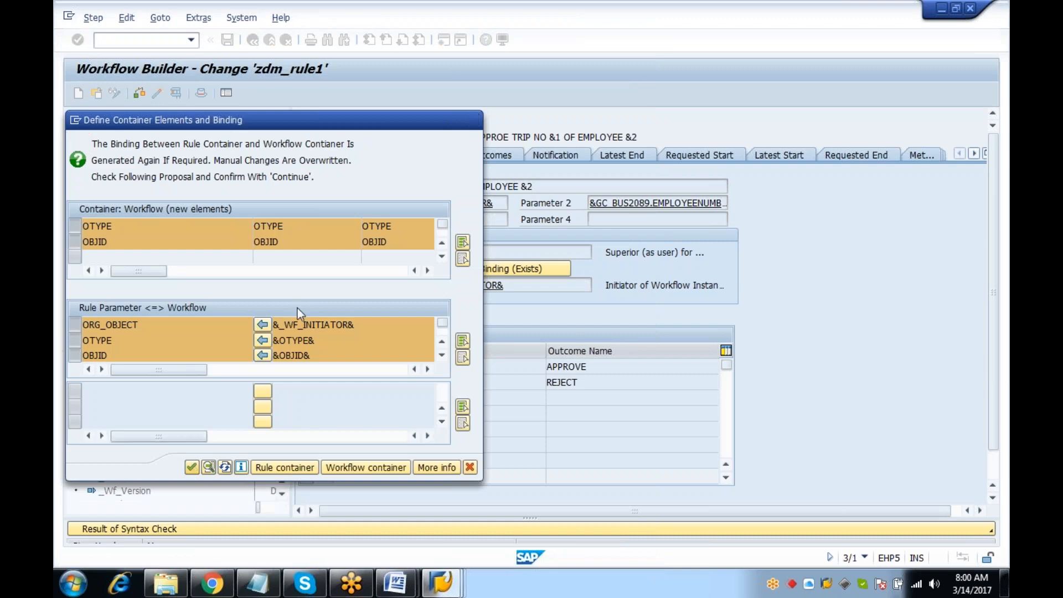
Bind &_WF_INITIATOR& to the rule's &ORG_OBJECT&, keep the &OBJID& and &OTYPE& bindings, and confirm
key("Return")
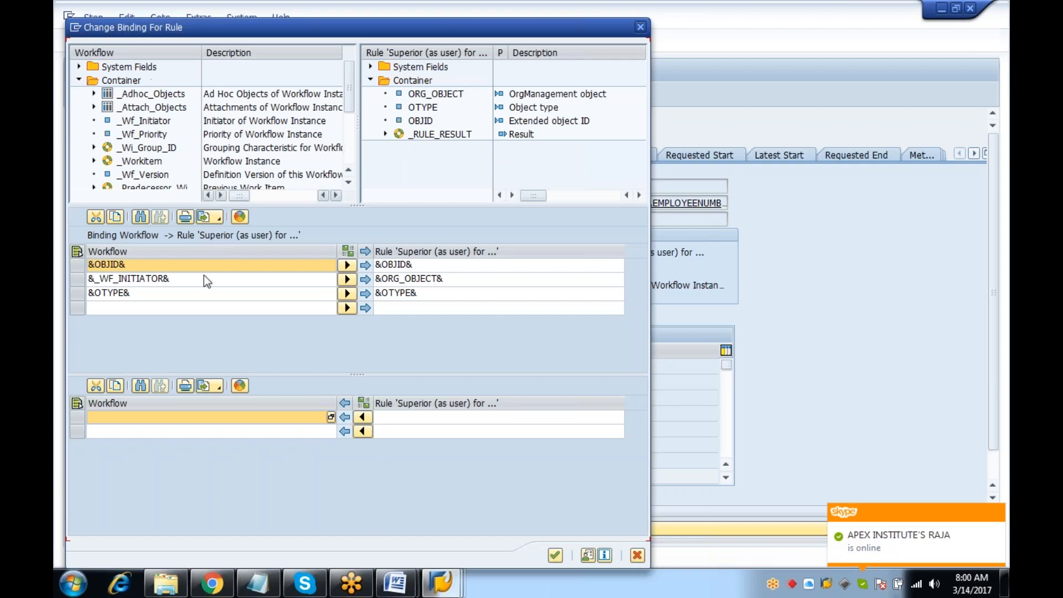
left_click(78, 265)
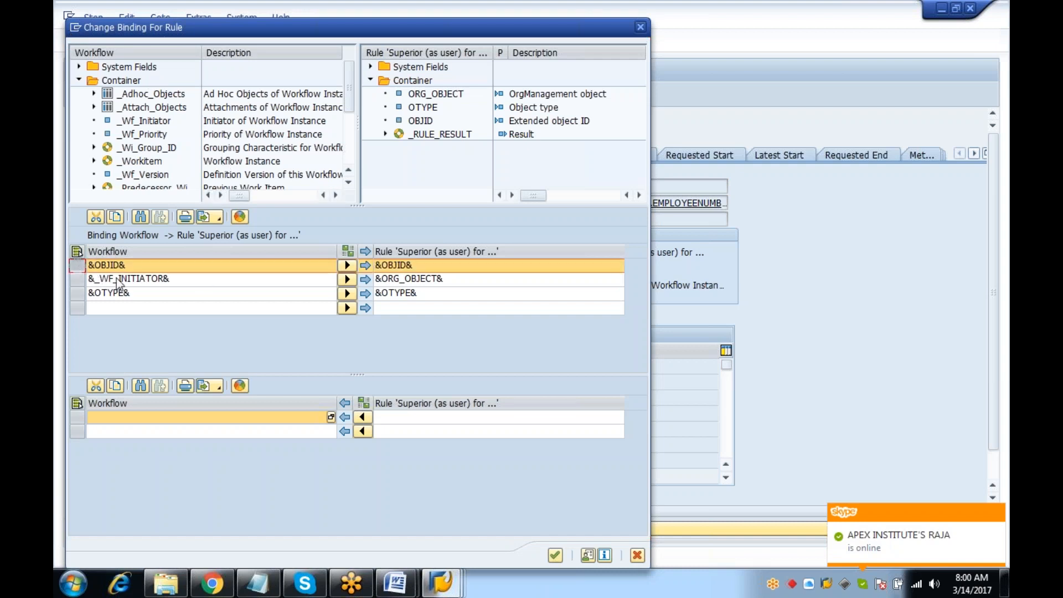
left_click(77, 279)
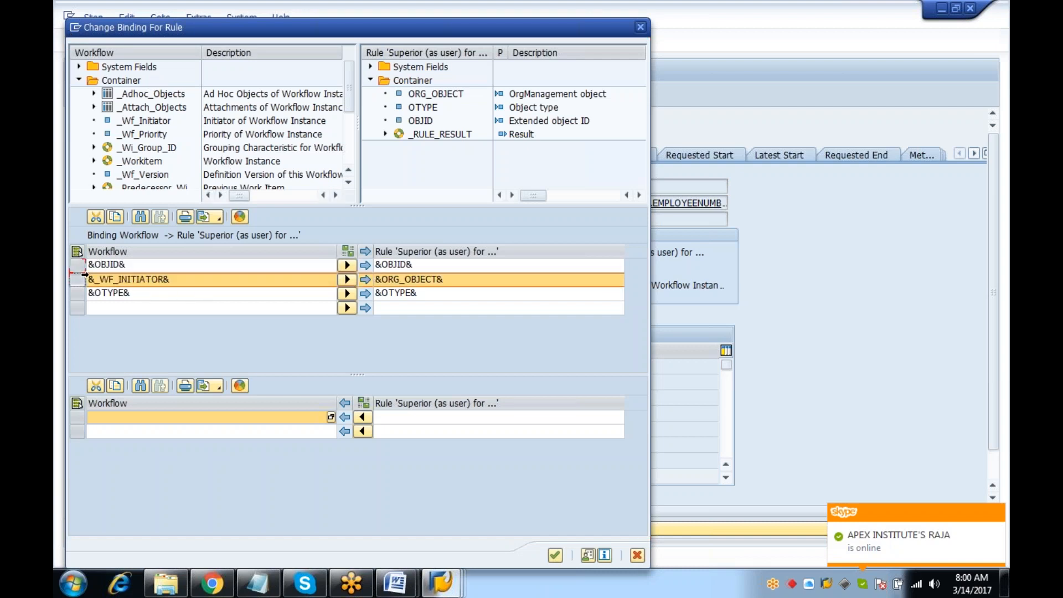
left_click(486, 277)
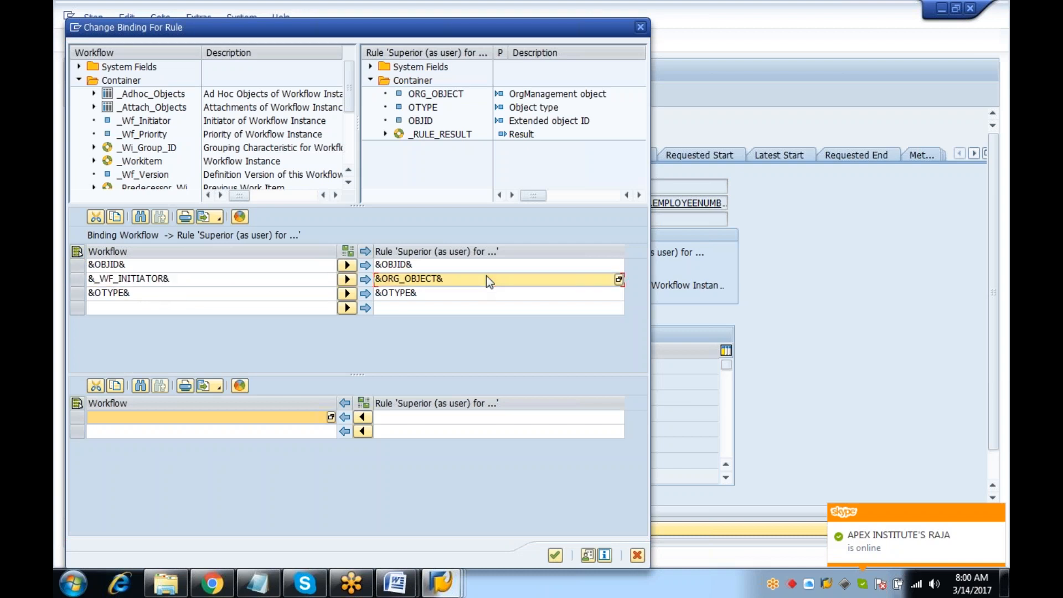
left_click(455, 95)
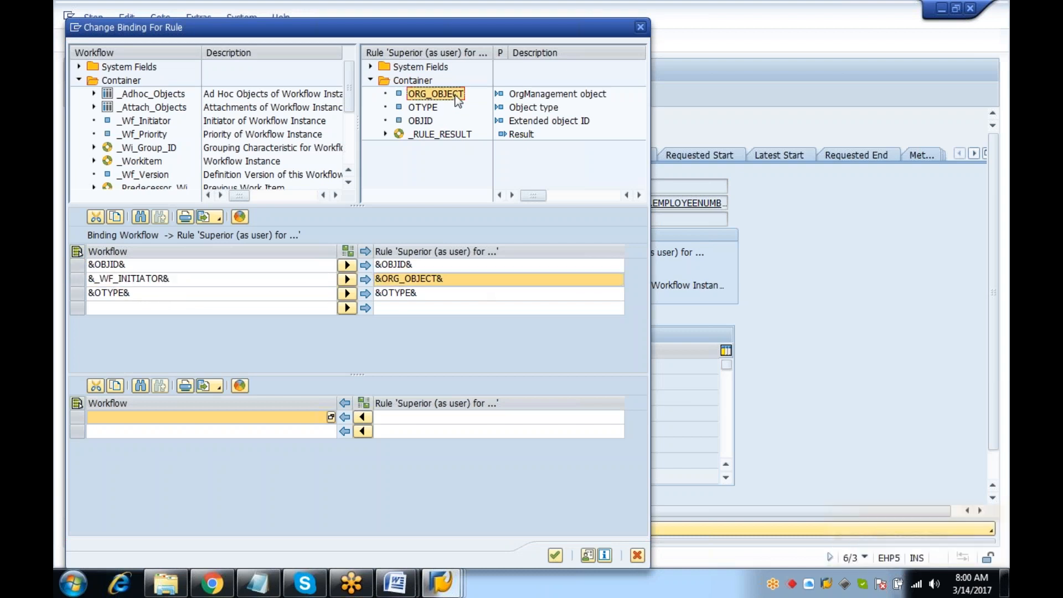
left_click(112, 292)
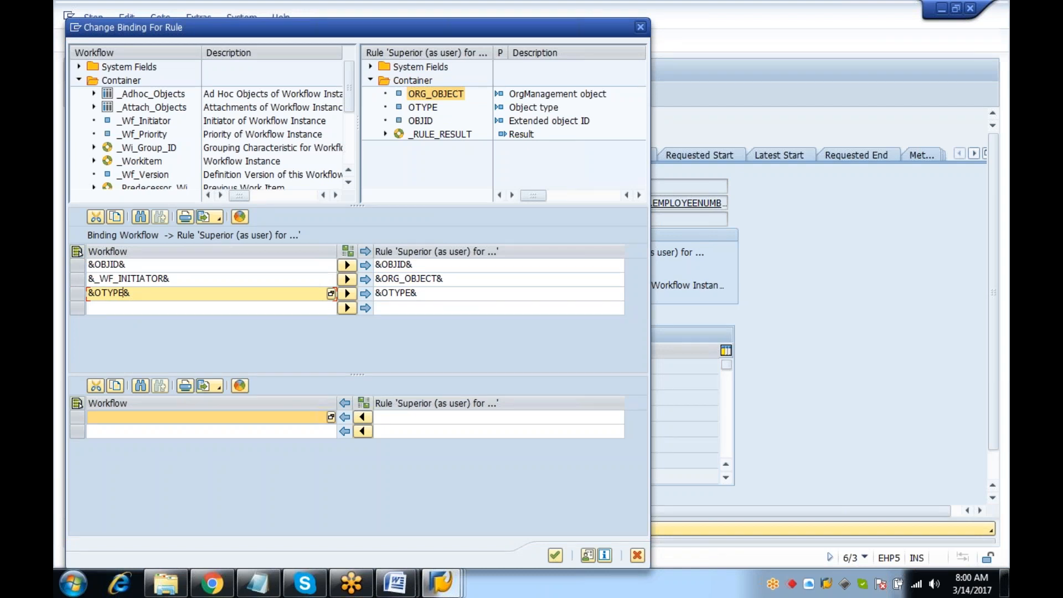
left_click(555, 555)
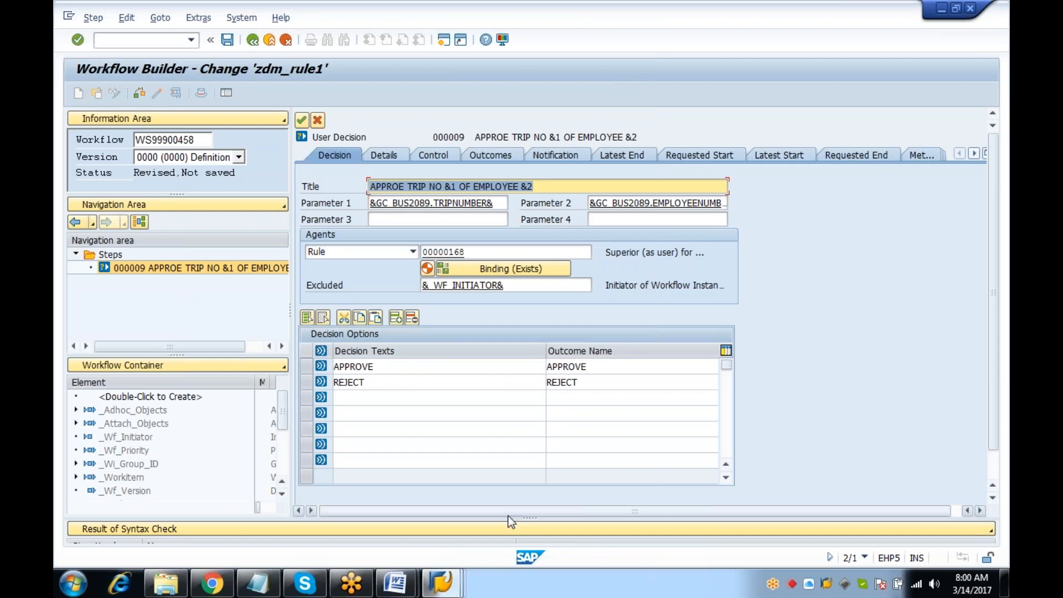
Confirm the decision step, syntax-check and activate zdm_rule1, then view its triggering events
left_click(302, 121)
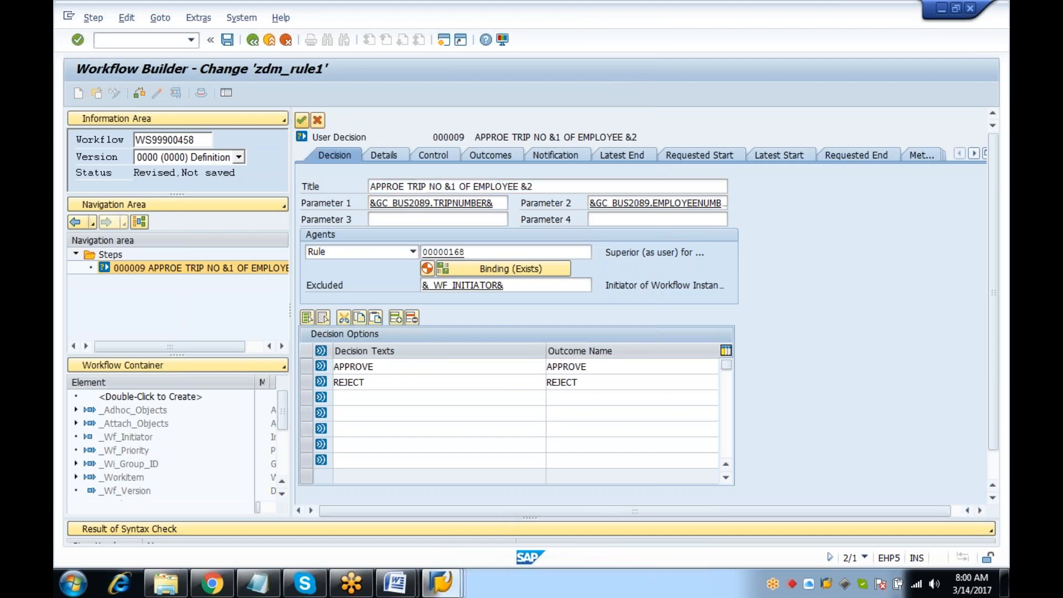
left_click(139, 94)
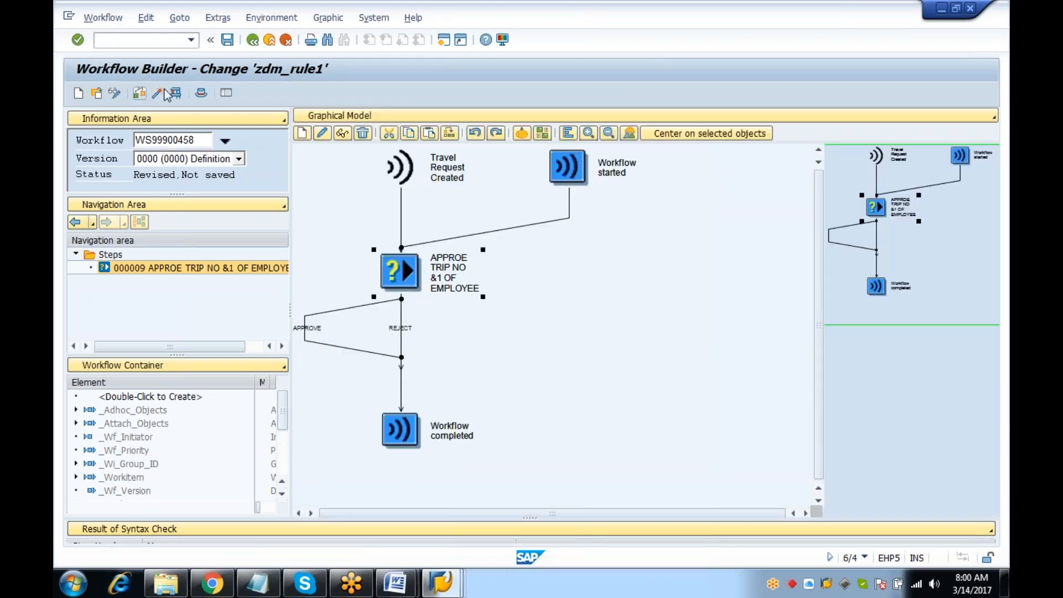
left_click(159, 92)
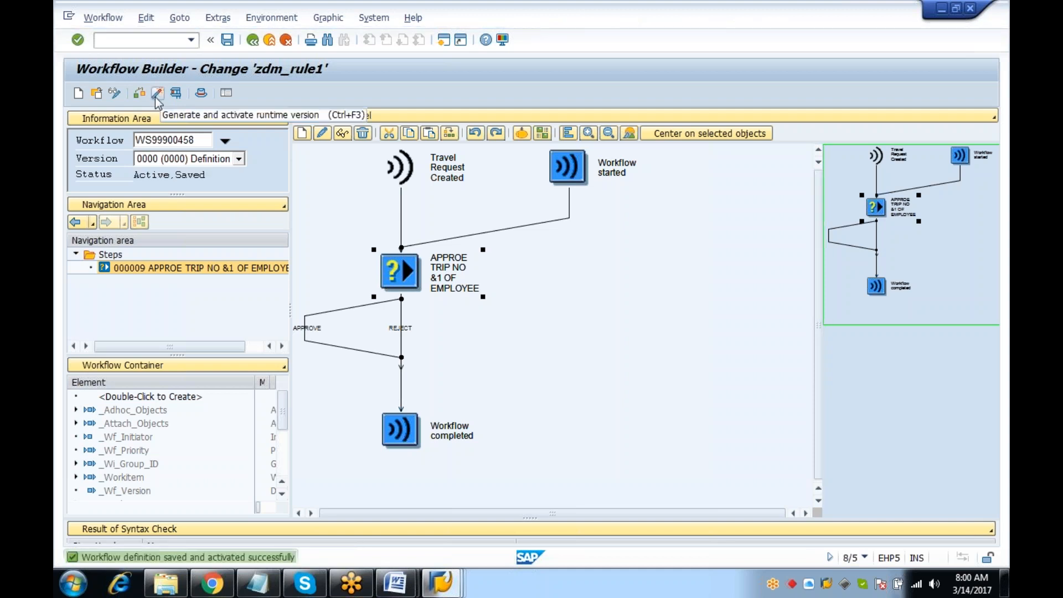
left_click(252, 40)
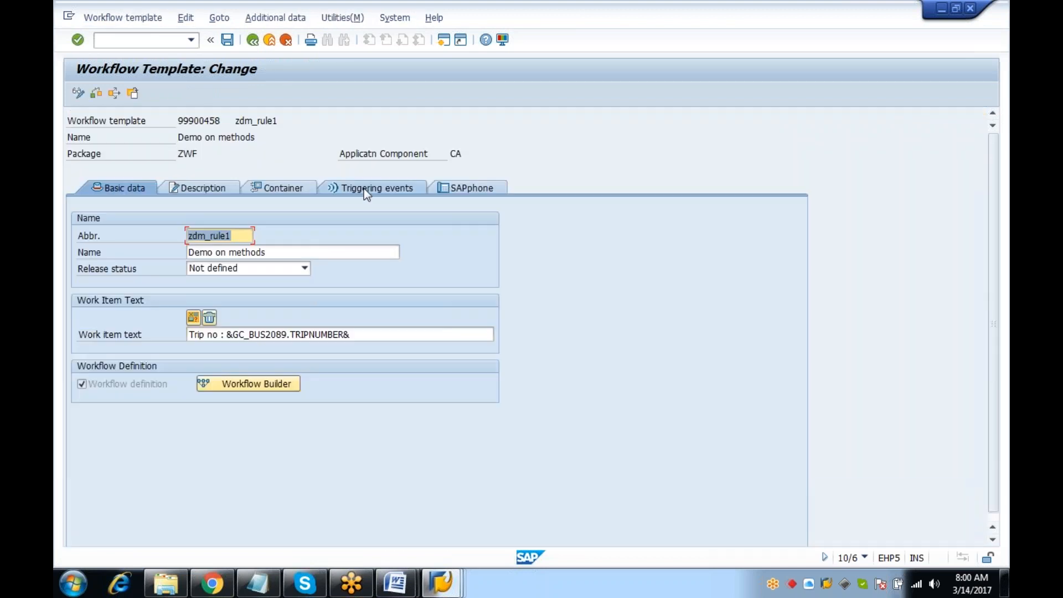
left_click(367, 187)
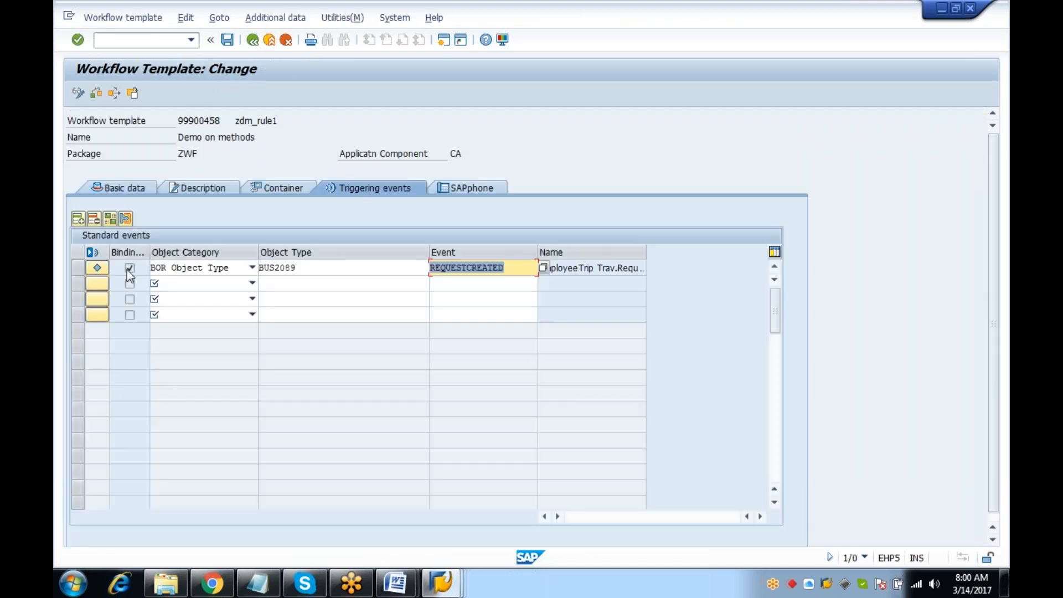
Activate the BUS2089 REQUESTCREATED event under a customizing request and regenerate zdm_rule1's runtime version
left_click(97, 268)
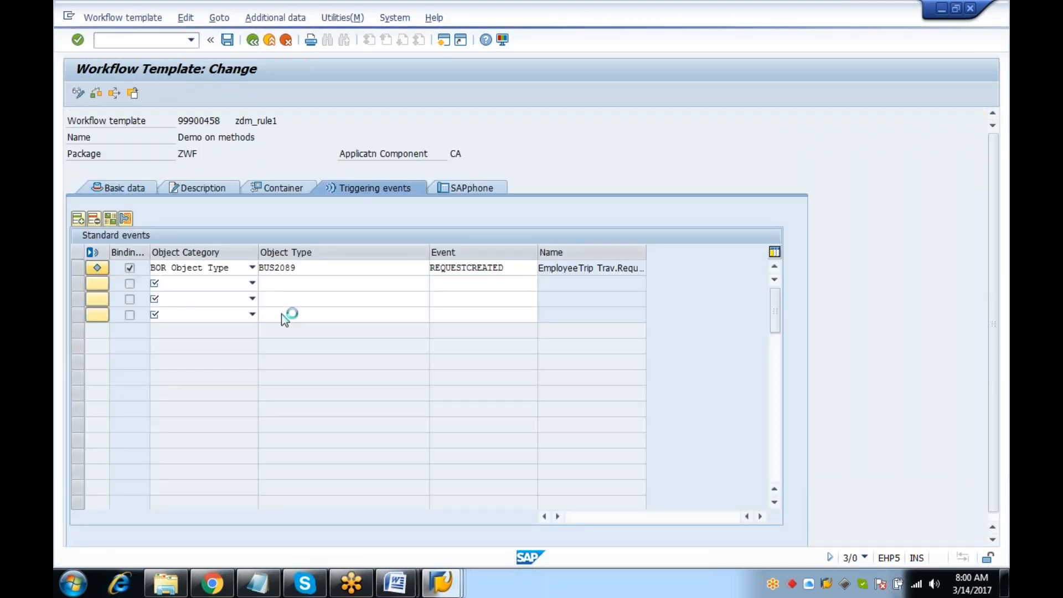
left_click(273, 253)
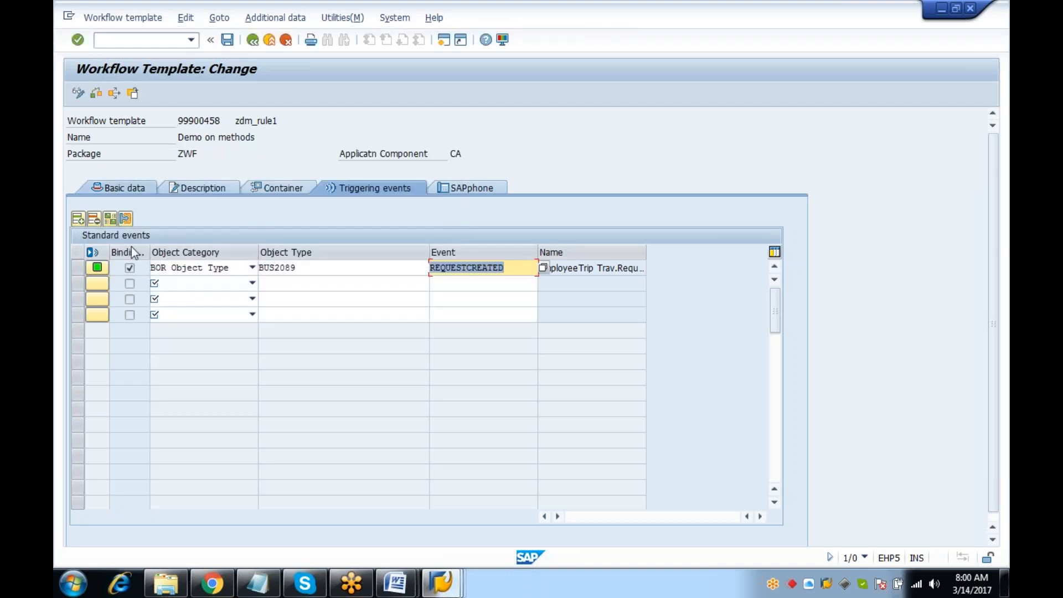
left_click(123, 190)
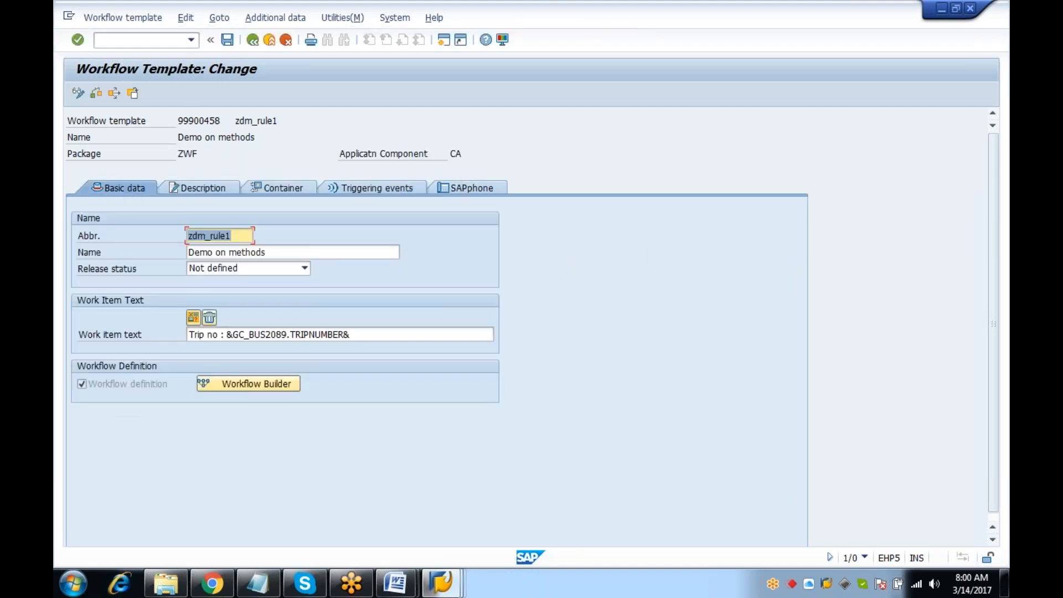
left_click(265, 388)
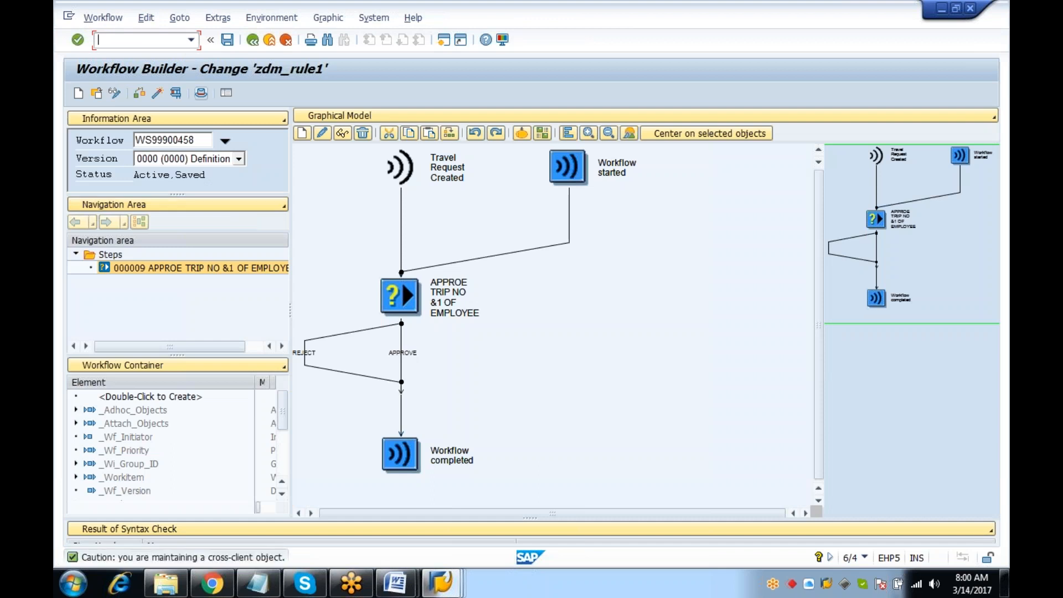
left_click(161, 94)
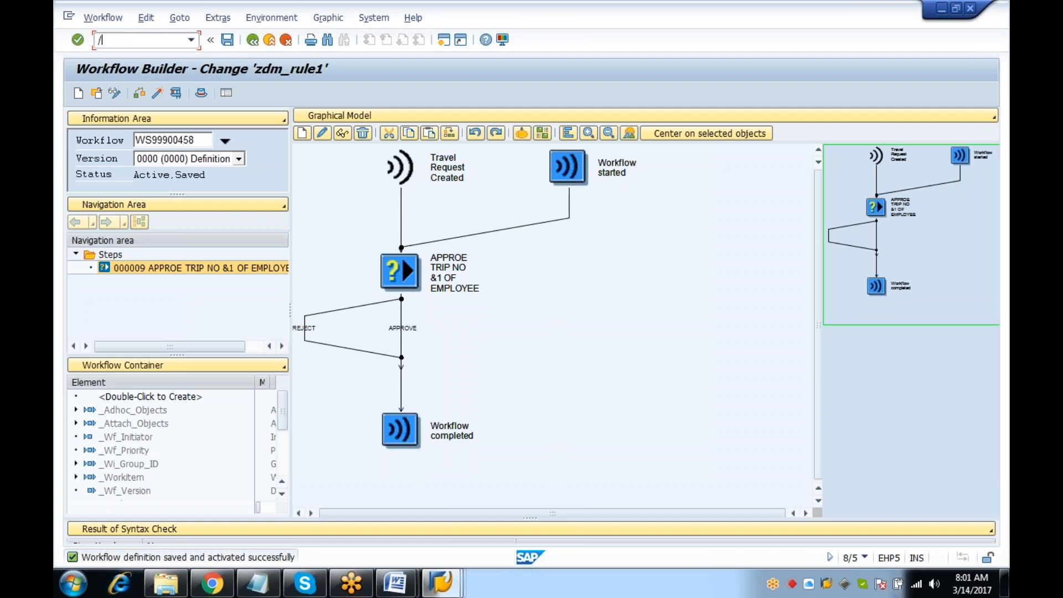
key("Return")
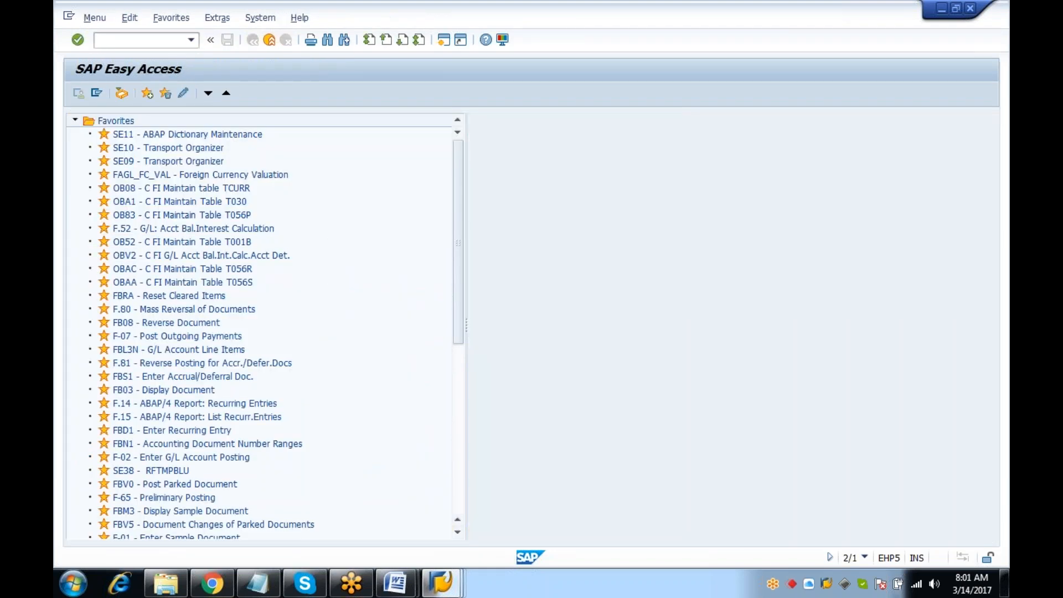
Synchronize the workflow runtime buffer in SWU_OBUF, then return to SAP Easy Access with /n
type("swu_obuf")
key("Return")
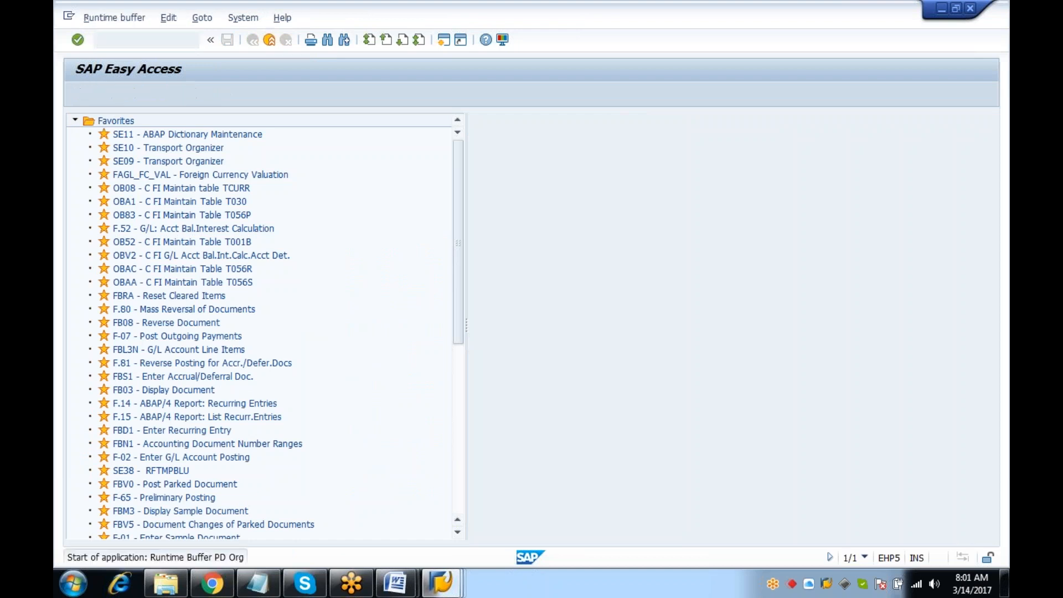
left_click(140, 94)
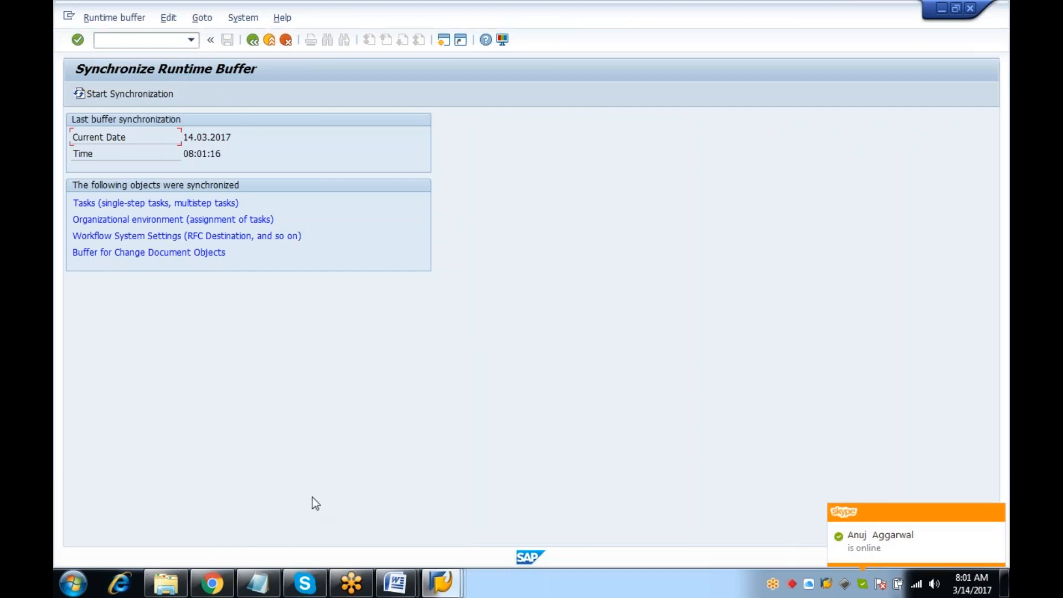
mouse_move(441, 582)
left_click(510, 520)
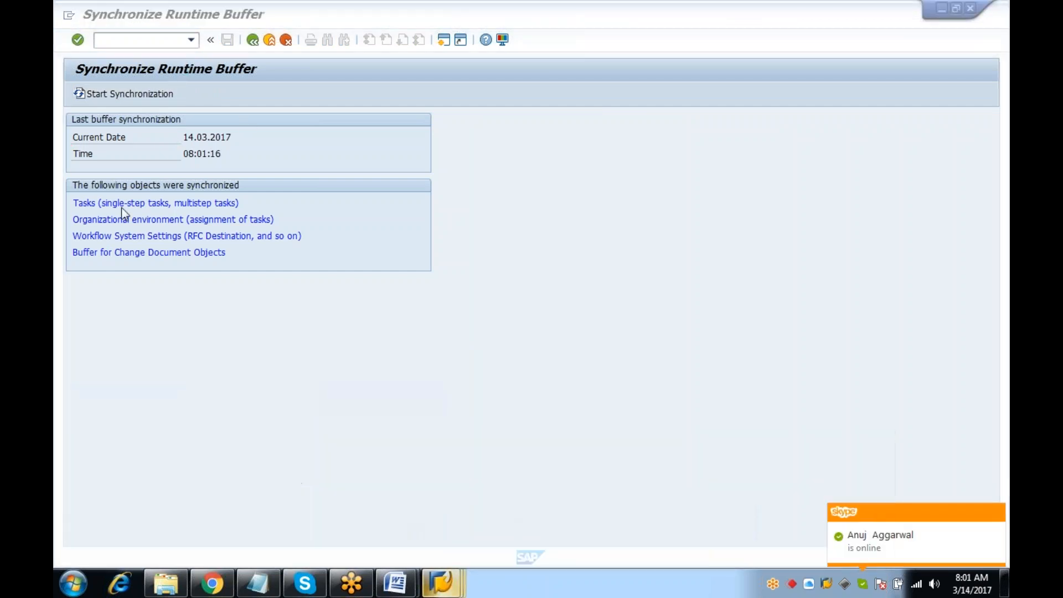
type("/n")
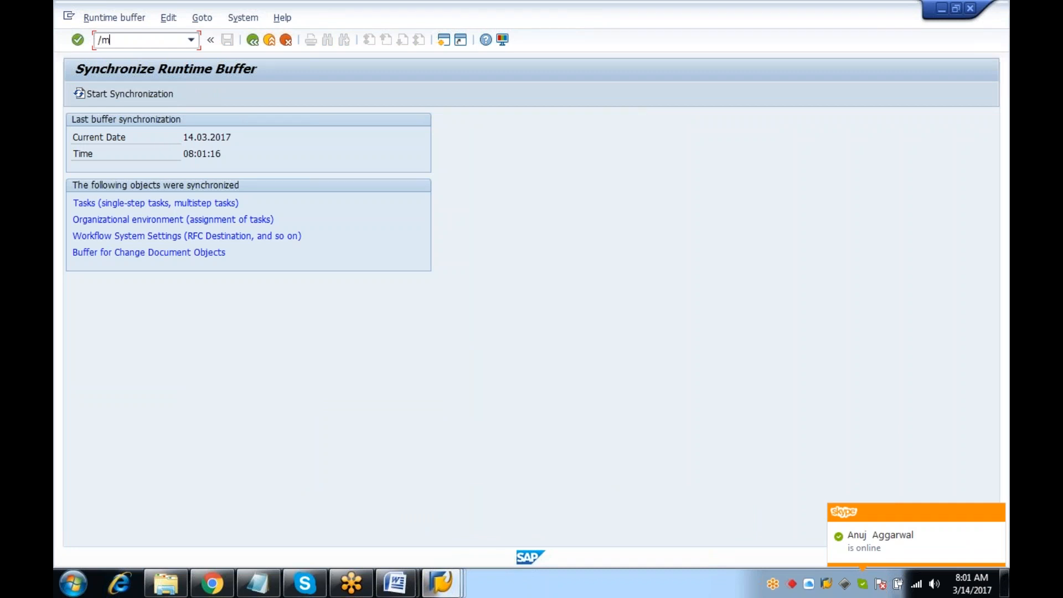
key("Return")
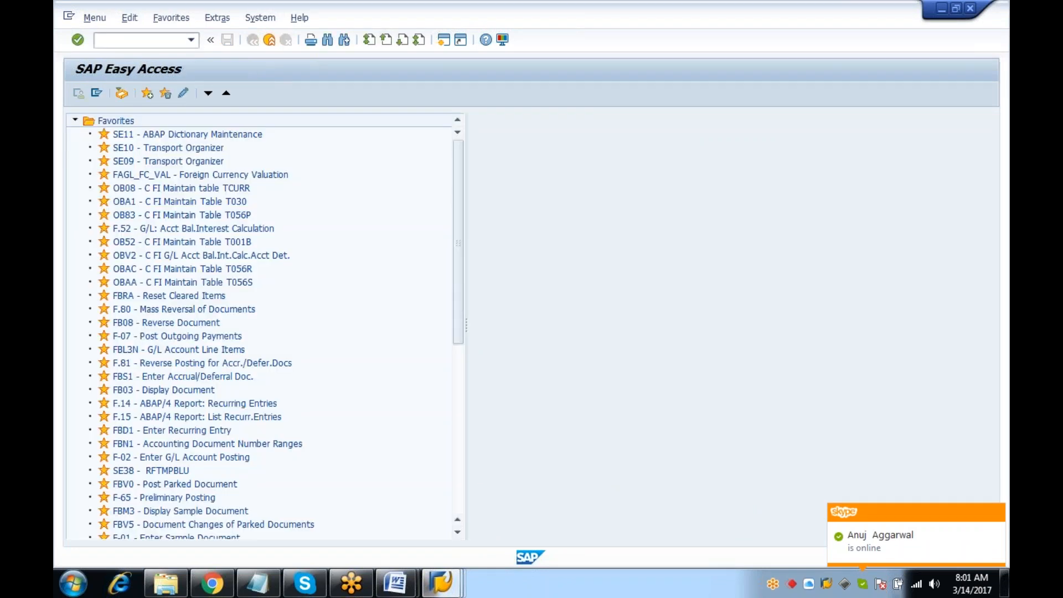
Run the PTARQ Determine Approver test for the sample employee and inspect the supervisor's user ID
type("ptarq")
key("Return")
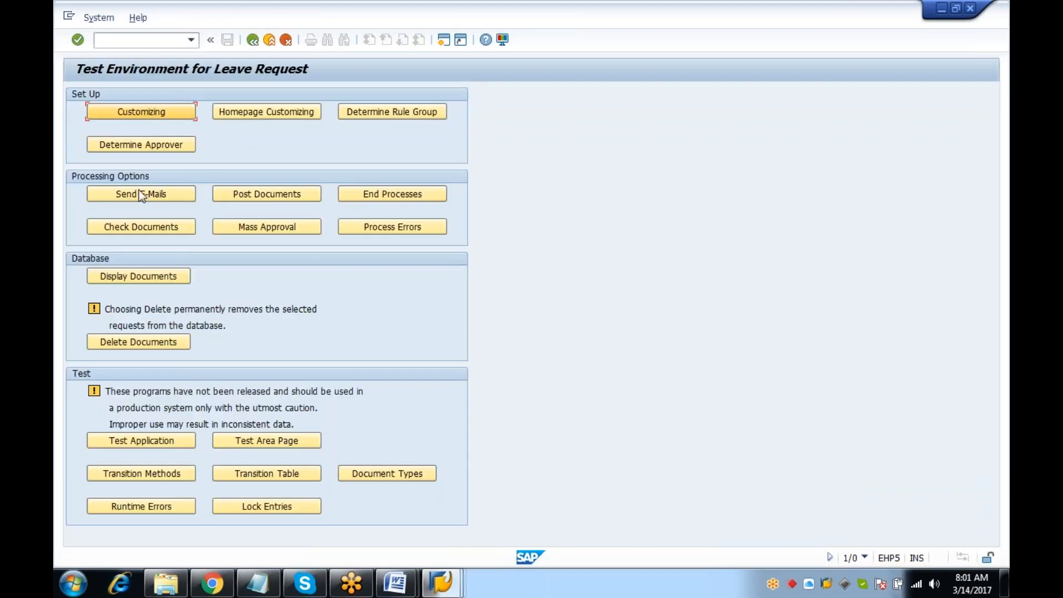
left_click(142, 145)
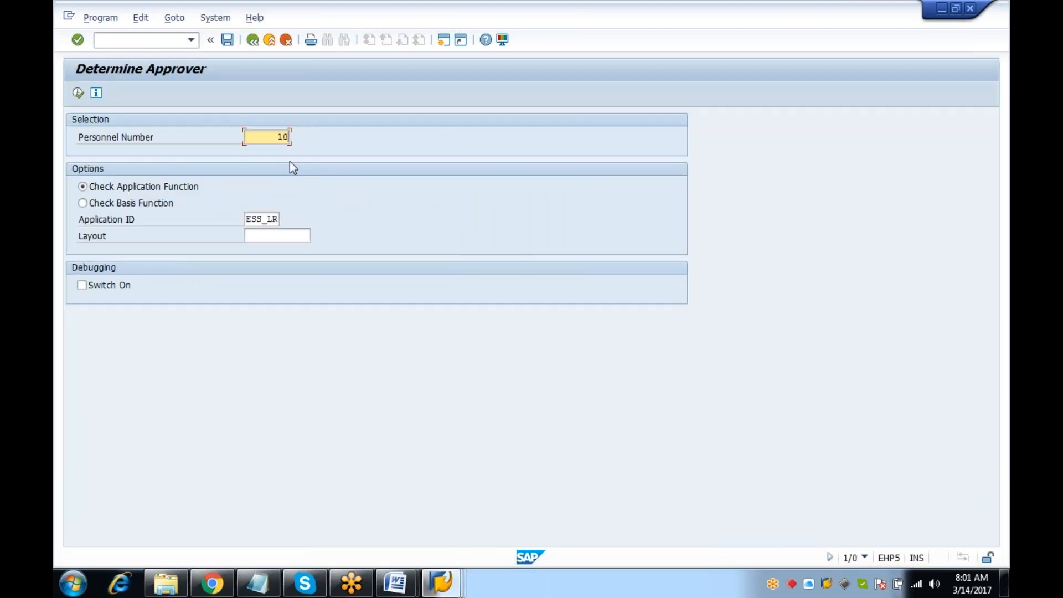
left_click(78, 93)
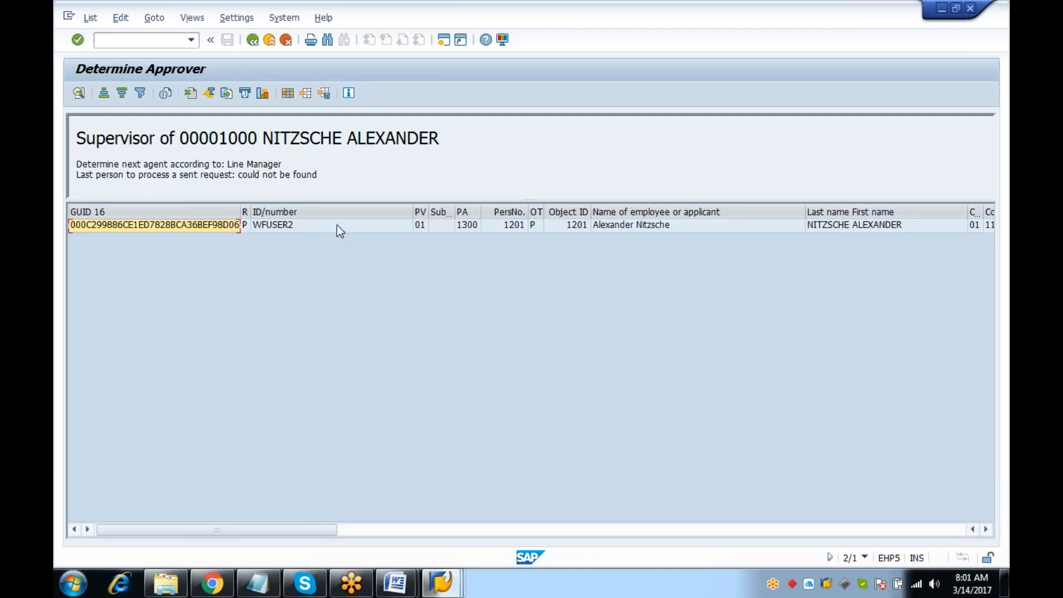
left_click(298, 224)
left_click(280, 213)
left_click(307, 226)
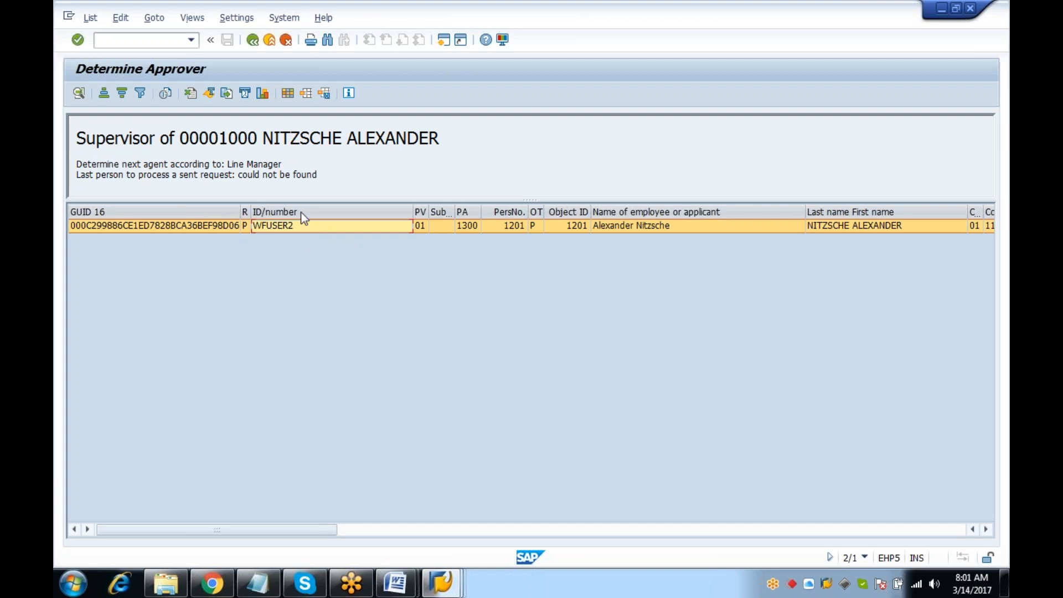
Return to the SAP Easy Access menu with /n
left_click(139, 38)
type("/n")
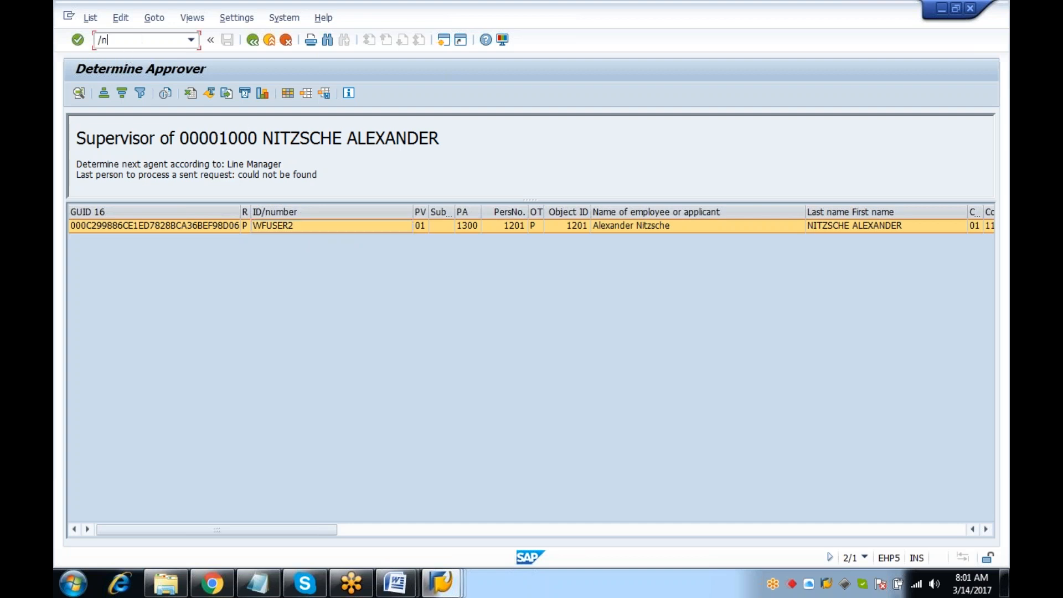
key("Return")
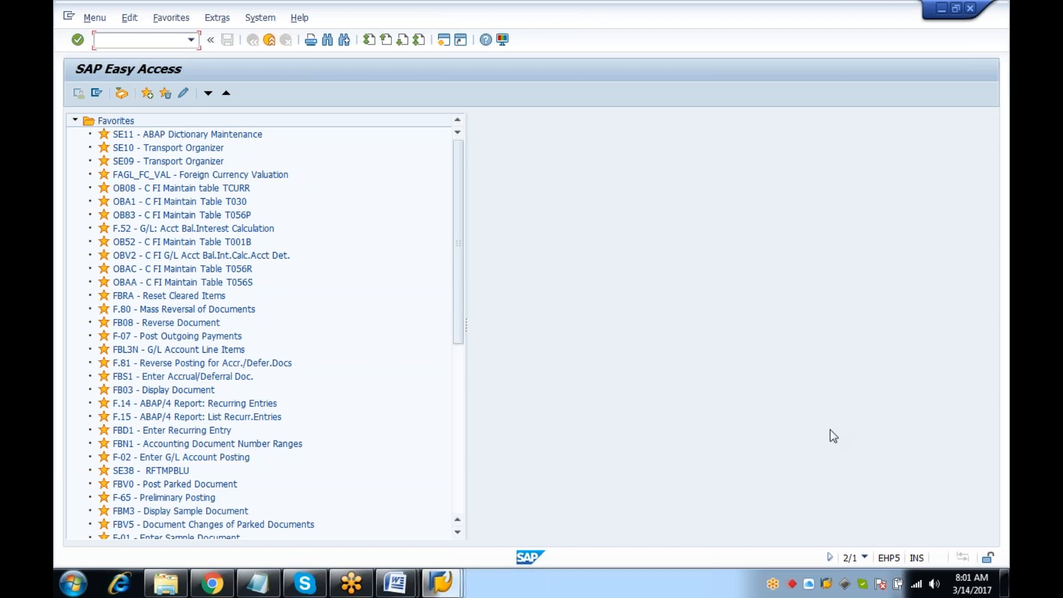
Check the session details and start HR master data maintenance with PA30
left_click(865, 558)
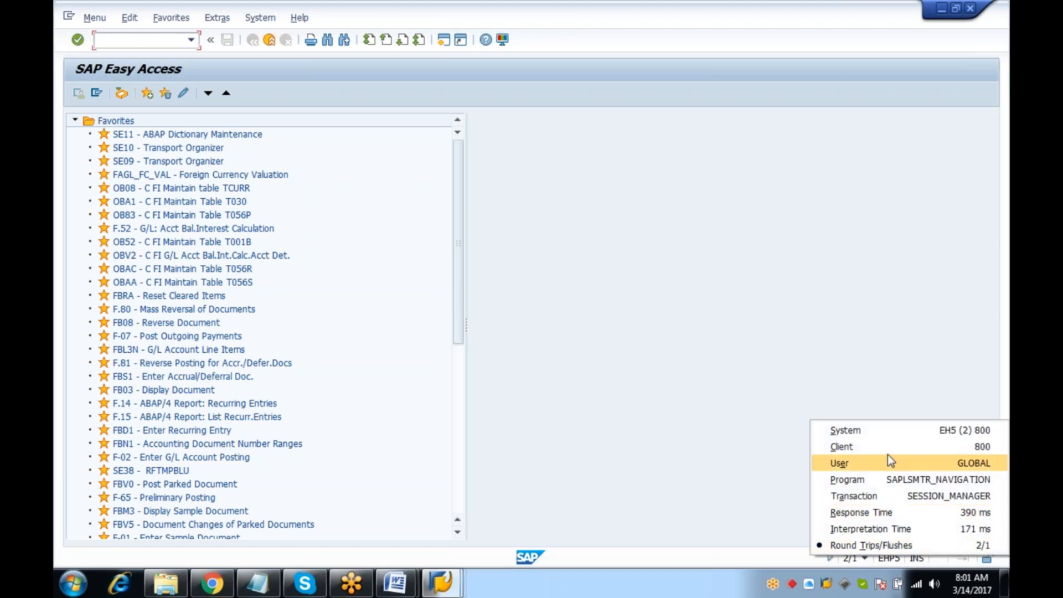
left_click(168, 43)
type("pa30")
key("Return")
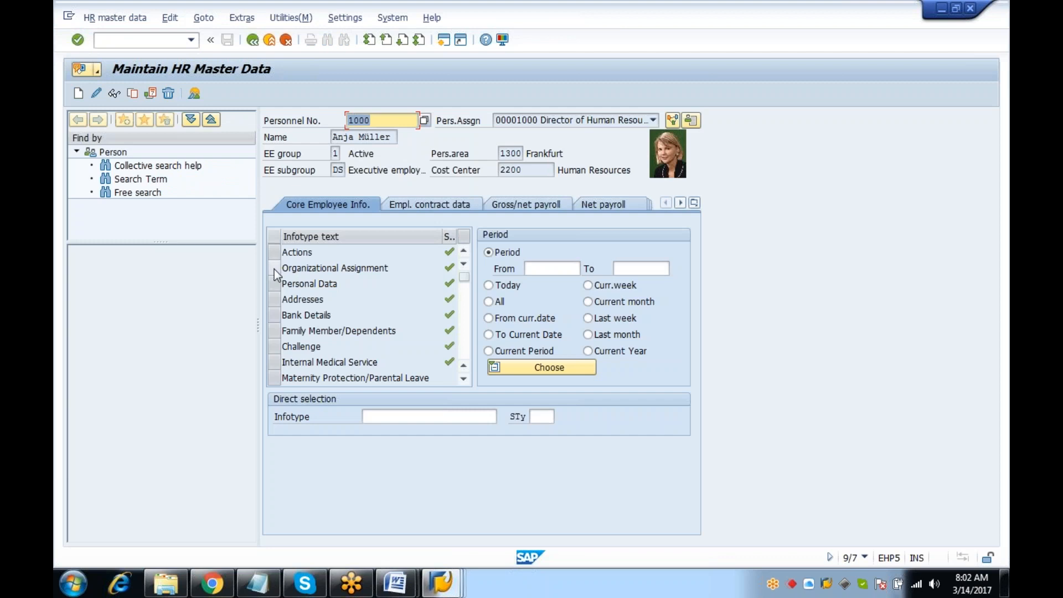
Display the employee's Communication infotype 105, subtype 0001, and check its validity dates
left_click(394, 417)
left_click(389, 432)
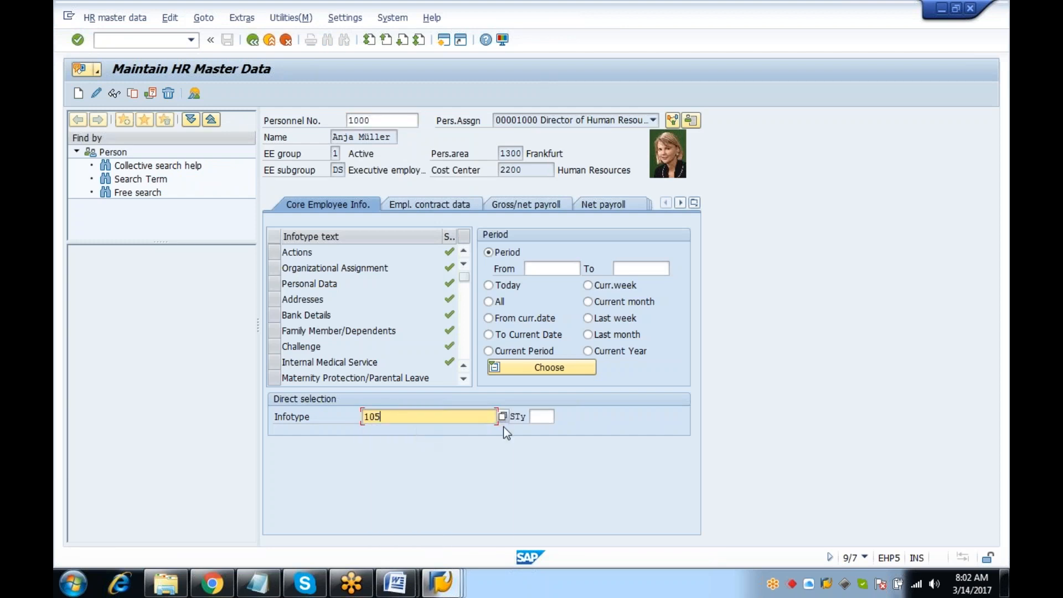
left_click(541, 417)
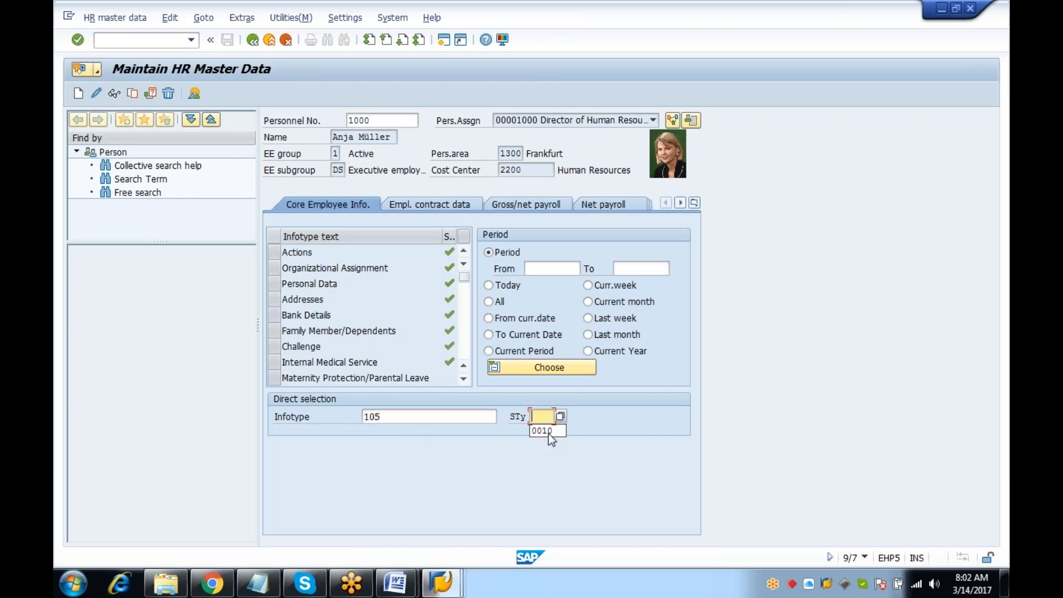
type("0001")
left_click(115, 95)
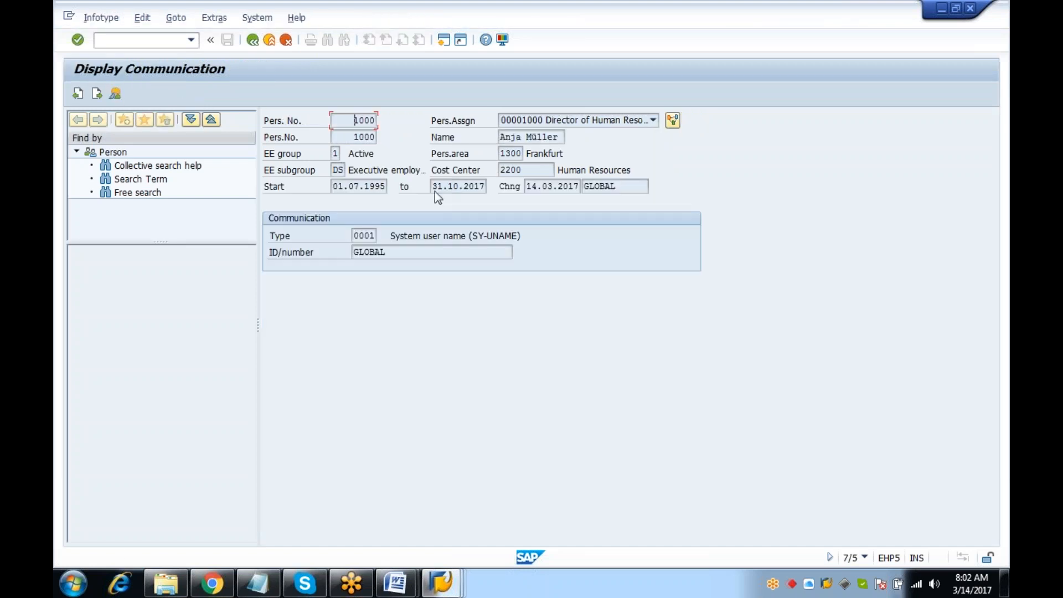
left_click(354, 186)
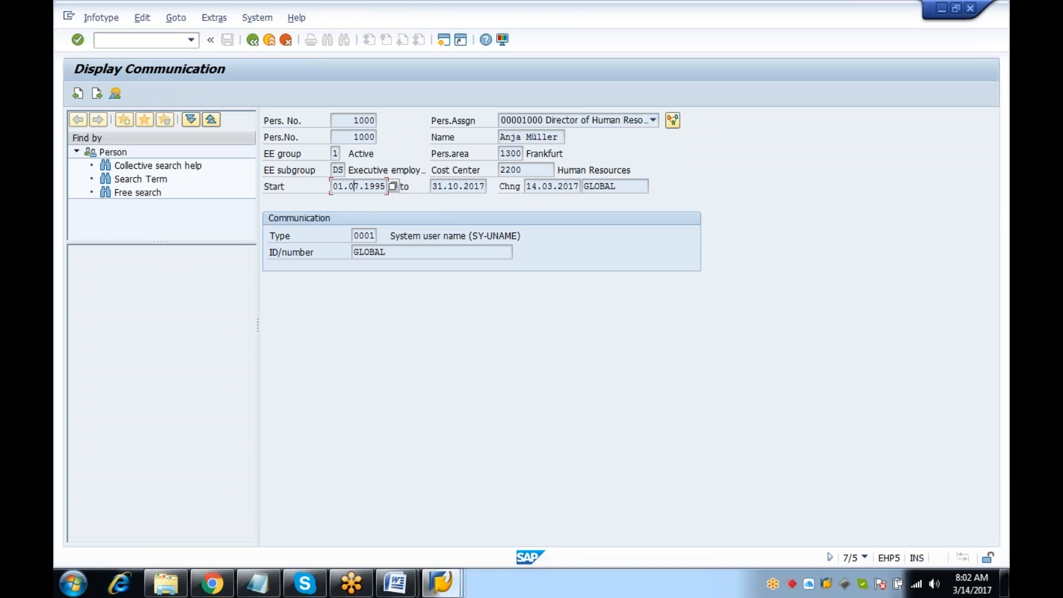
left_click(464, 188)
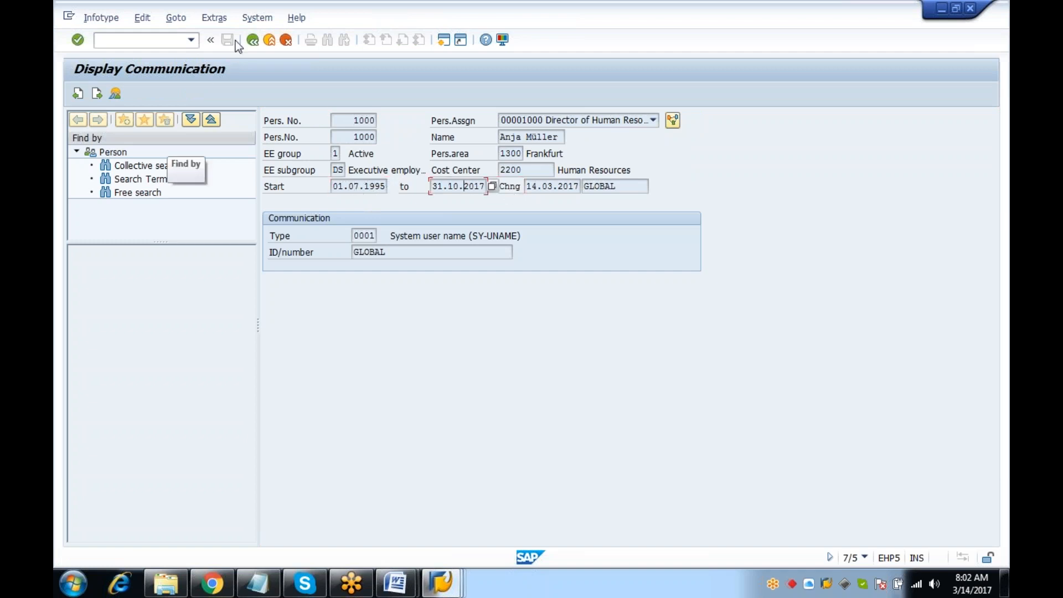
Switch to subtype 0010 E-mail and display that record's validity
left_click(257, 42)
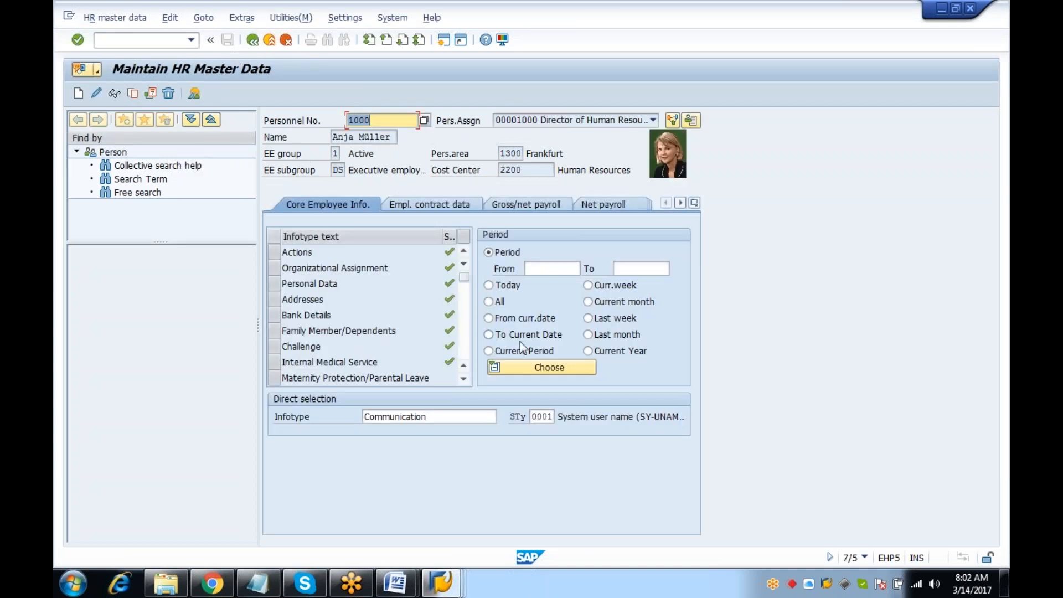
left_click(551, 416)
key("BackSpace")
key("BackSpace")
type("10")
key("Return")
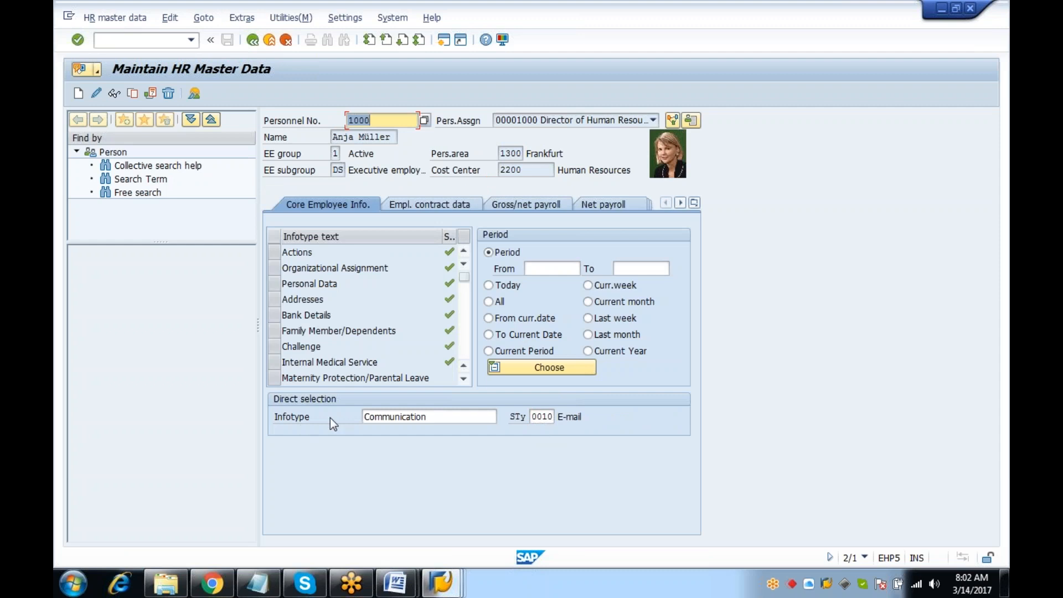
left_click(114, 93)
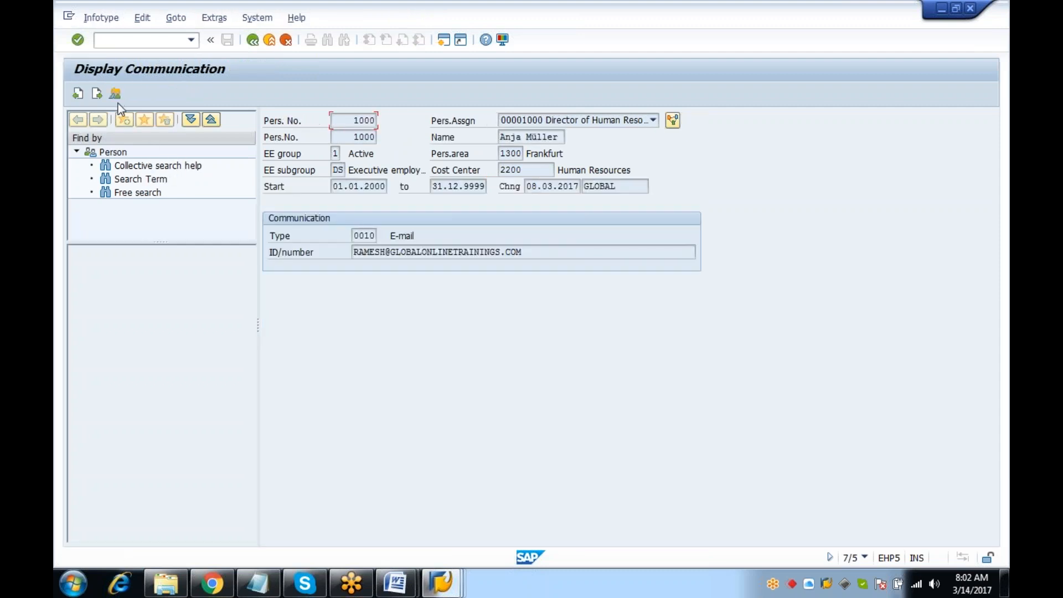
left_click(450, 189)
left_click(282, 41)
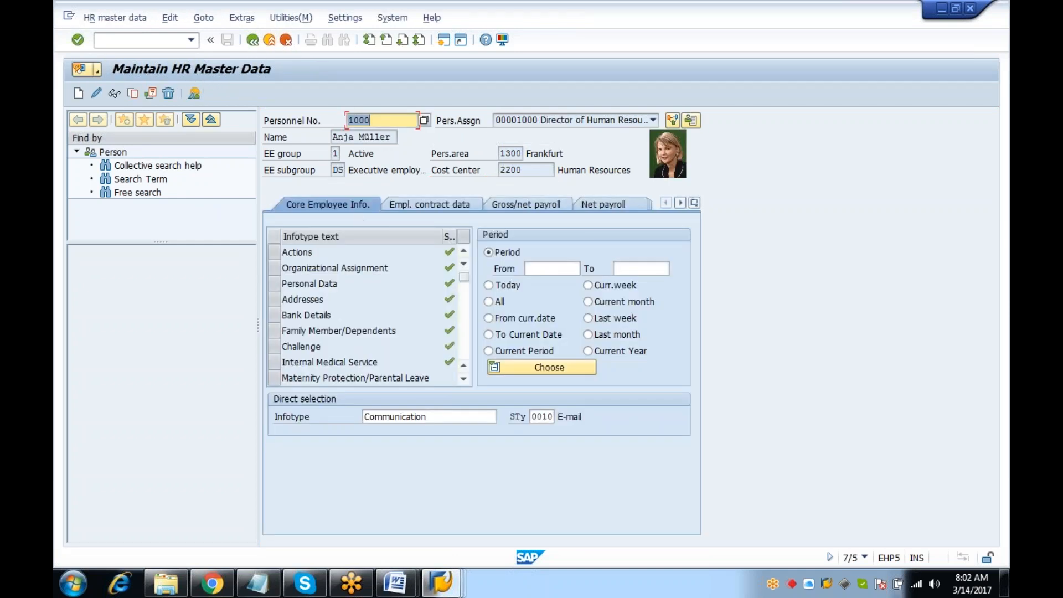
Load the other employee's personnel number and view their Communication record
type("1")
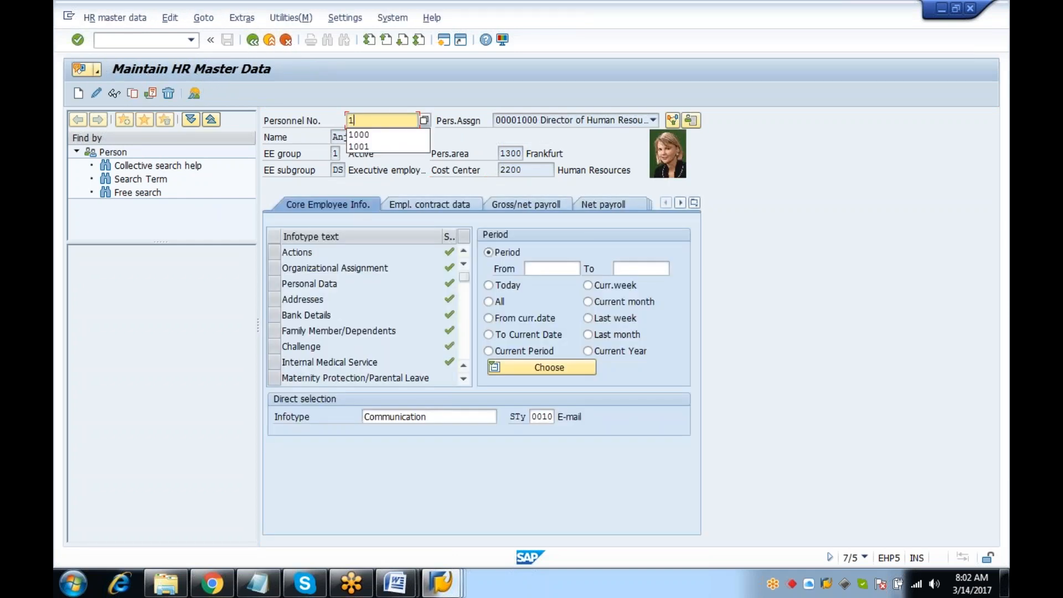
type("201")
key("Return")
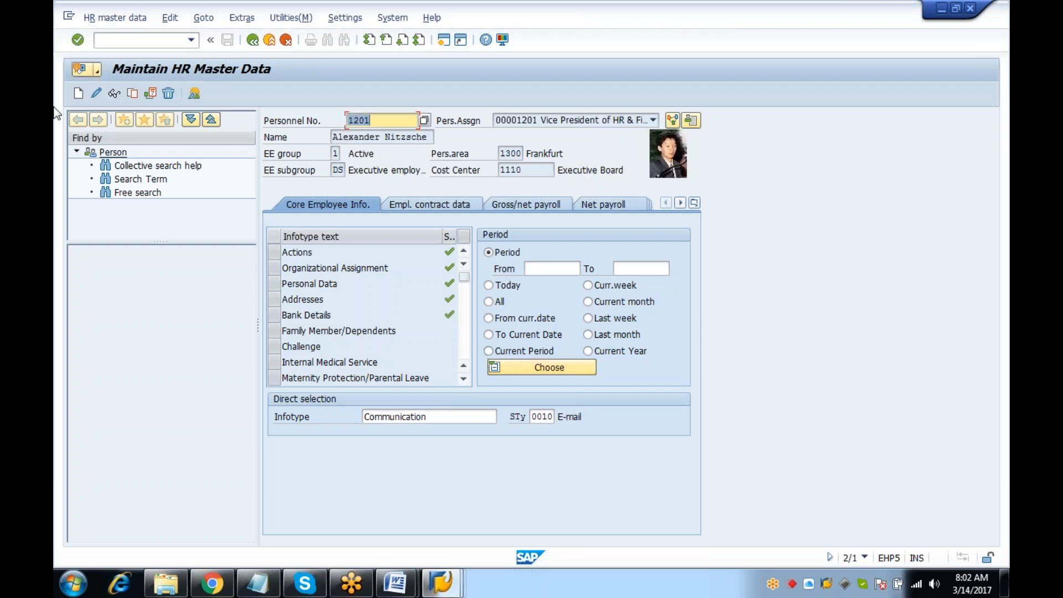
left_click(113, 94)
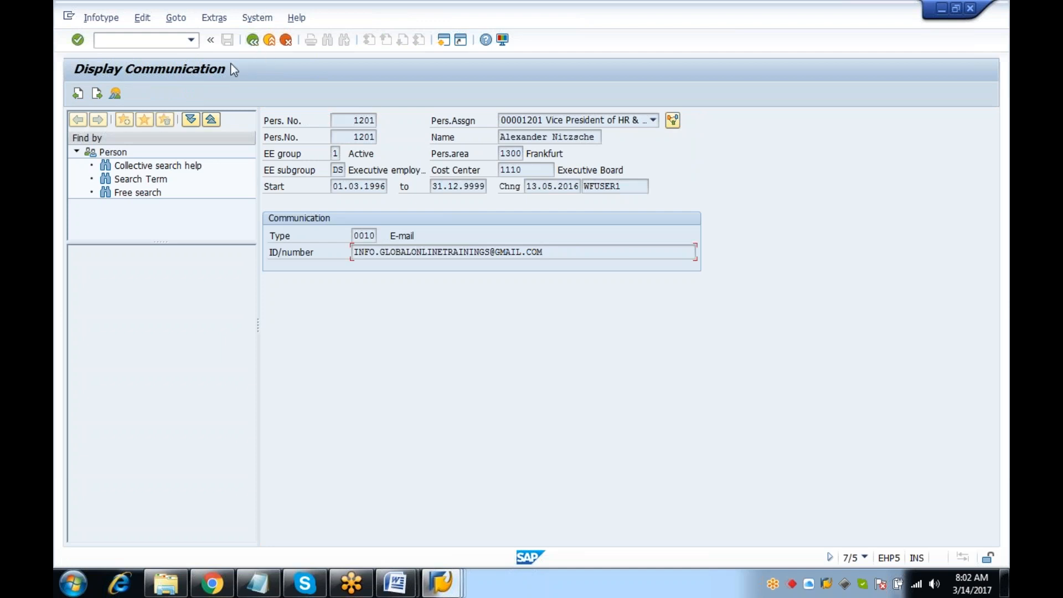
left_click(252, 40)
Display subtype 0001 System user name and review its validity dates and user entry
left_click(543, 416)
key("BackSpace")
key("BackSpace")
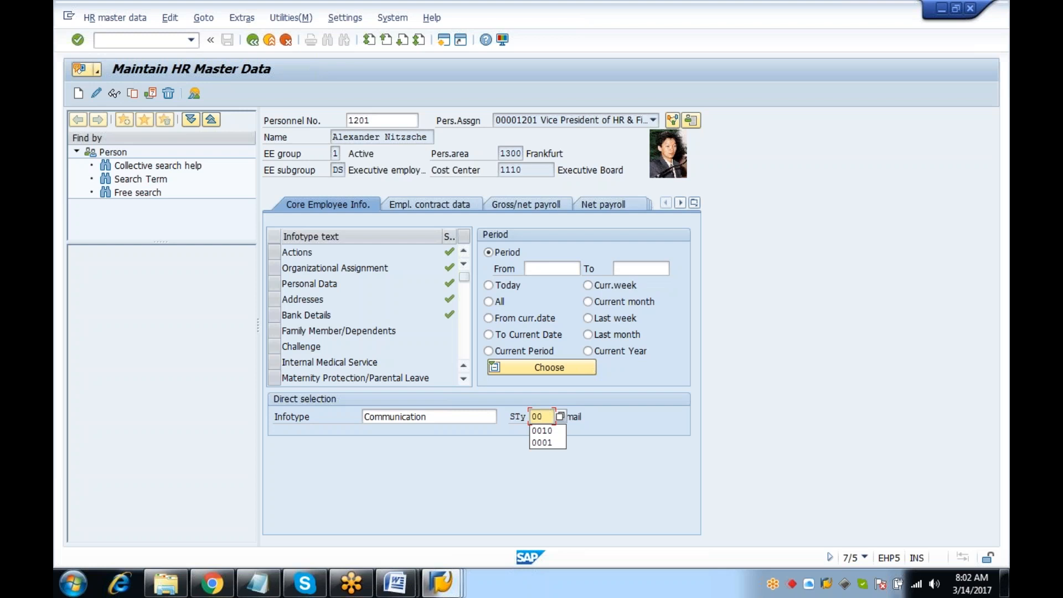
type("01")
key("Return")
left_click(111, 95)
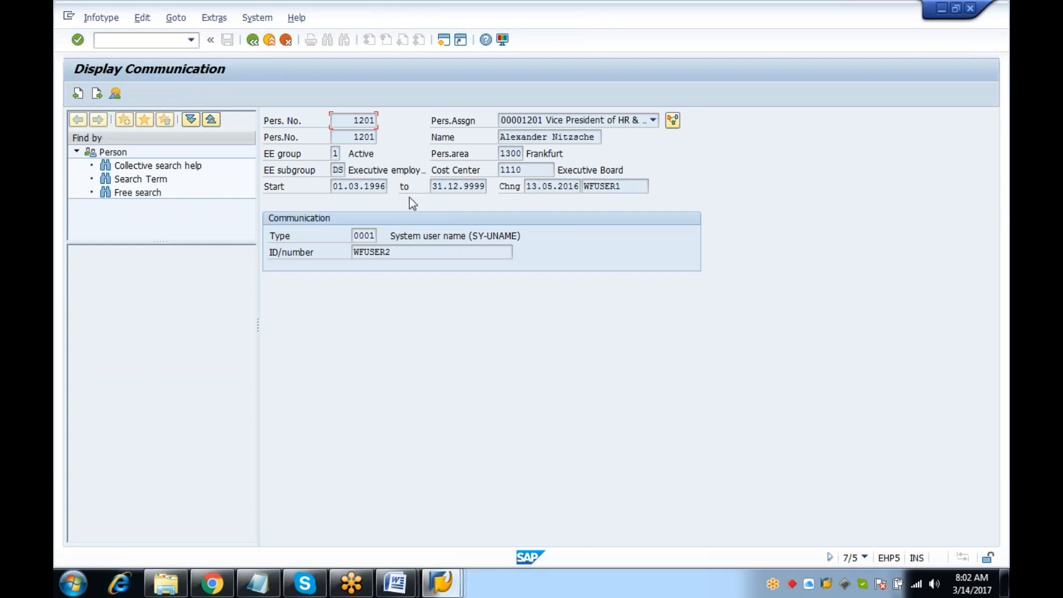
left_click_drag(351, 184, 461, 189)
left_click(458, 254)
left_click_drag(342, 187, 505, 187)
left_click(253, 39)
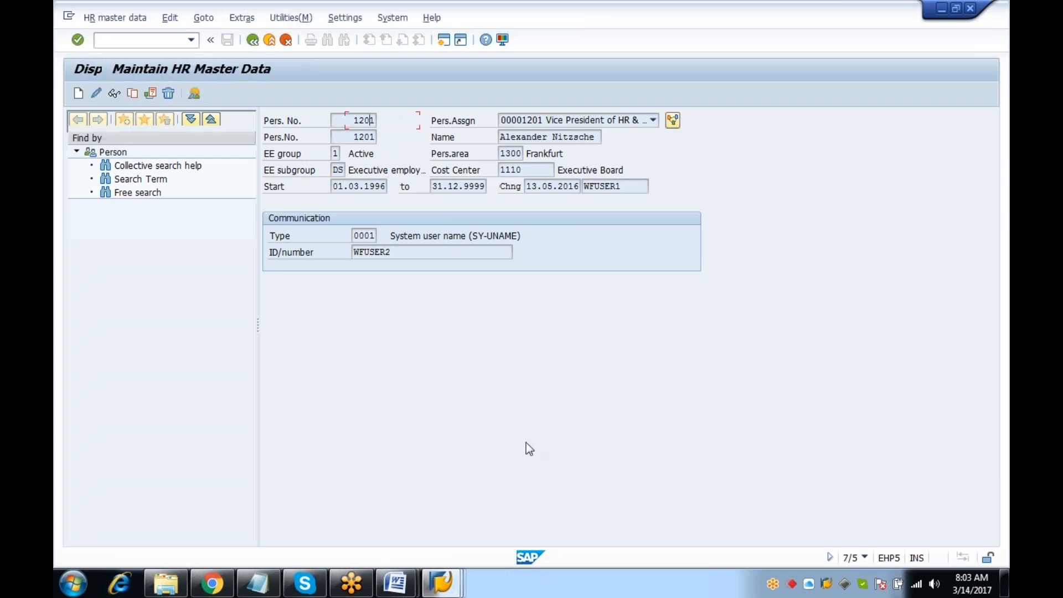
Browse the Communication subtype list, leaving subtype 0001 System user name unchanged
left_click(534, 416)
left_click(560, 416)
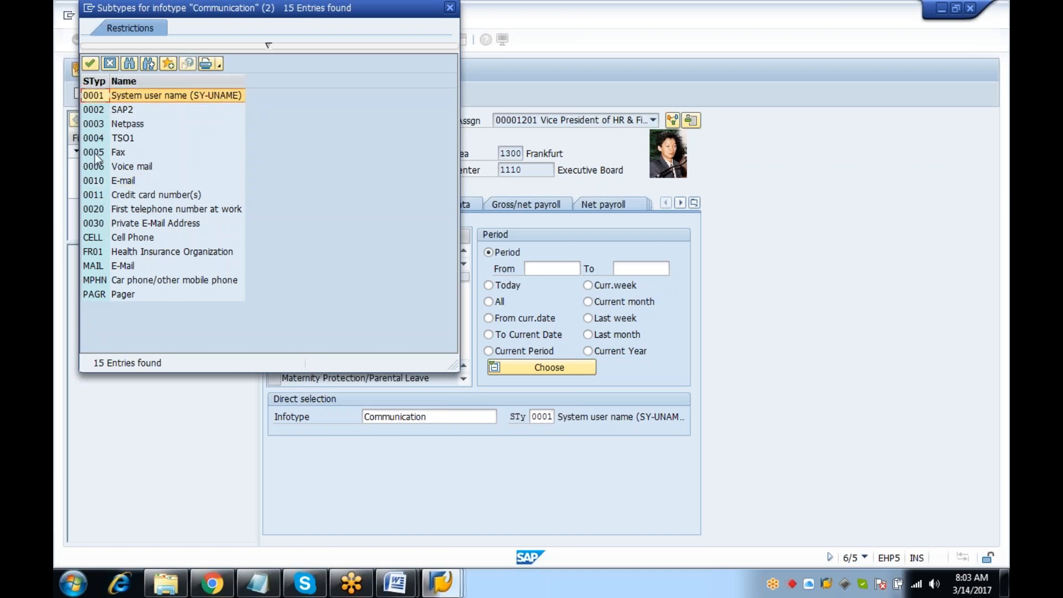
left_click(103, 182)
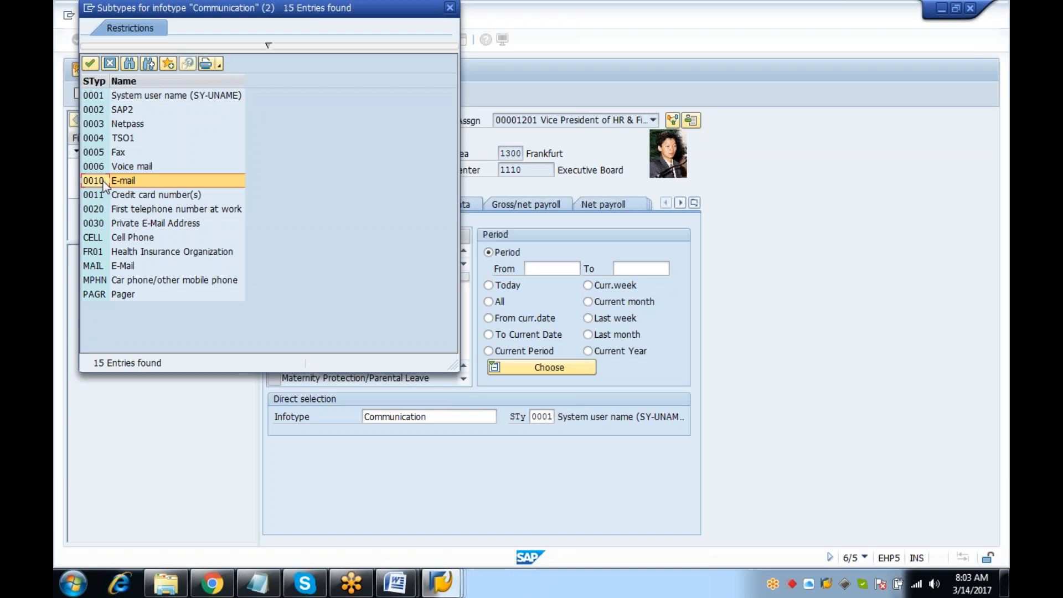
left_click(450, 8)
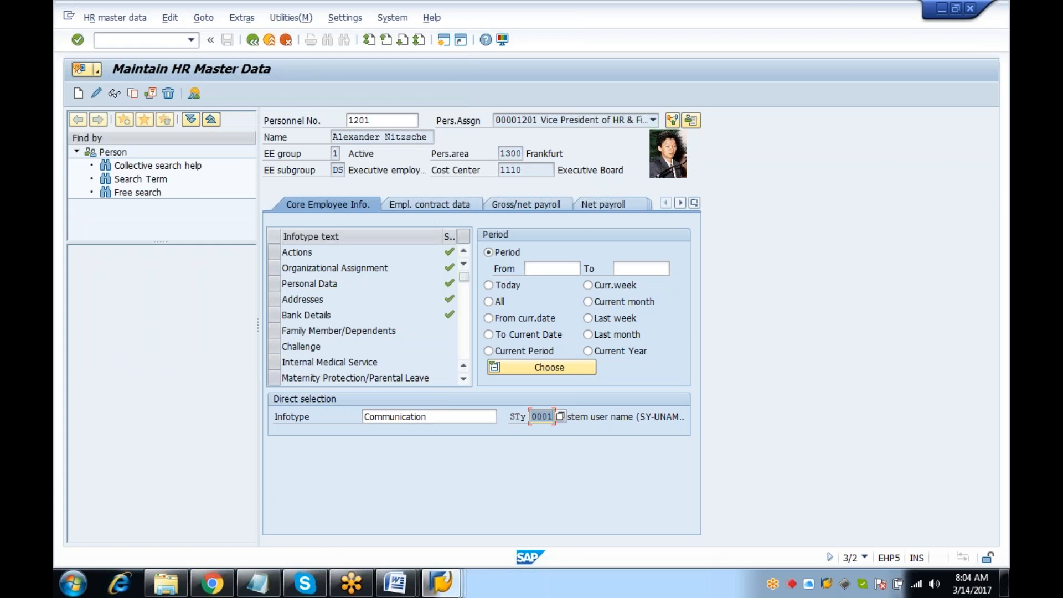
left_click(257, 583)
Replace the notes with 'Fire Fighter id' and the line 'GRC - /VRS////'
left_click(507, 473)
key("ctrl+a")
key("Delete")
type("Fire")
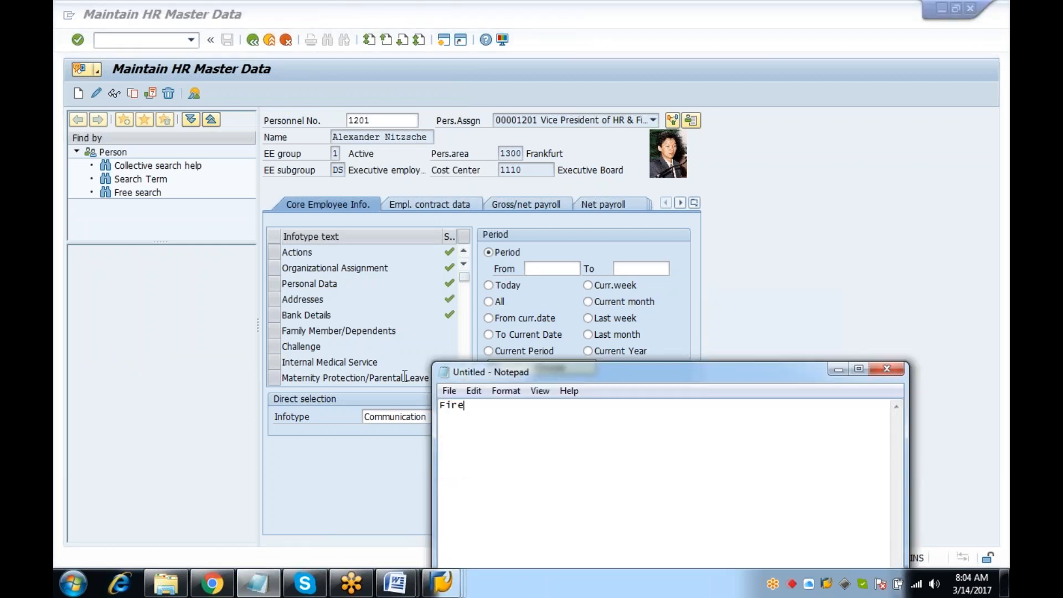
type(" Figh")
type("ter id")
type("GRC")
type(" -")
key("BackSpace")
type("- /VRS////")
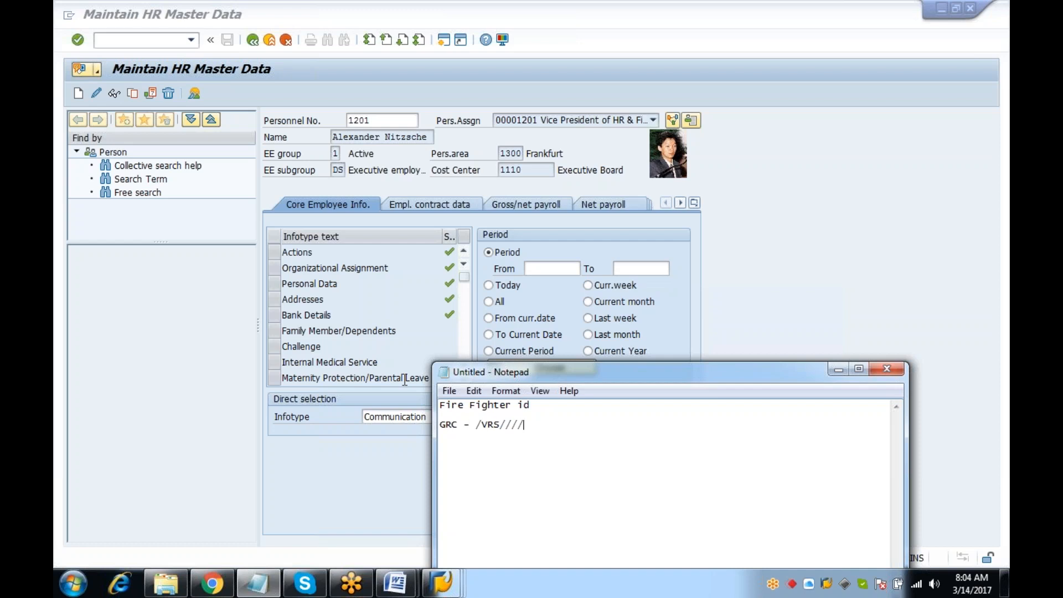
left_click(176, 35)
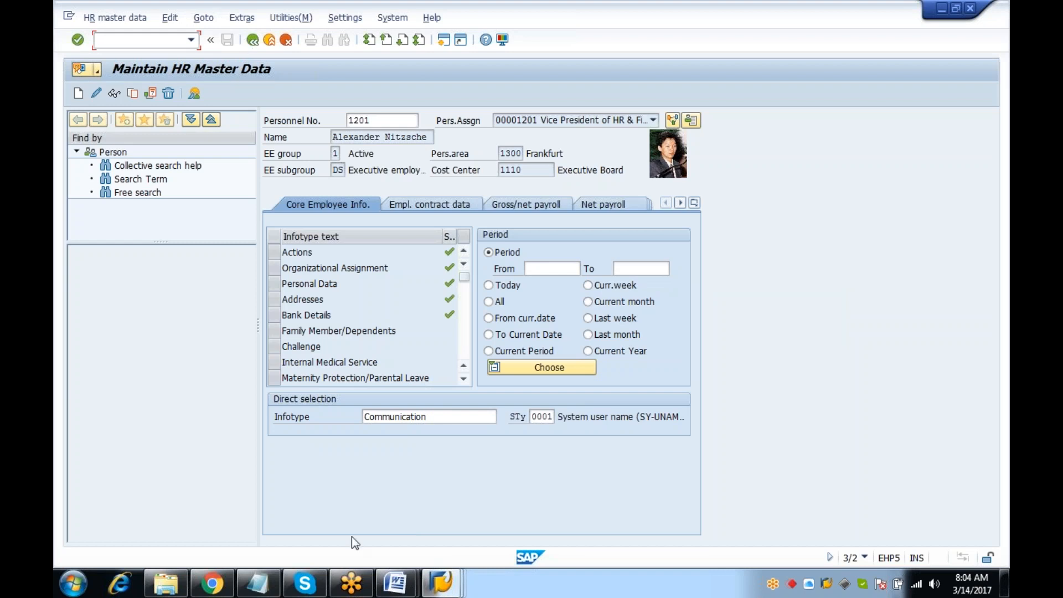
left_click(257, 583)
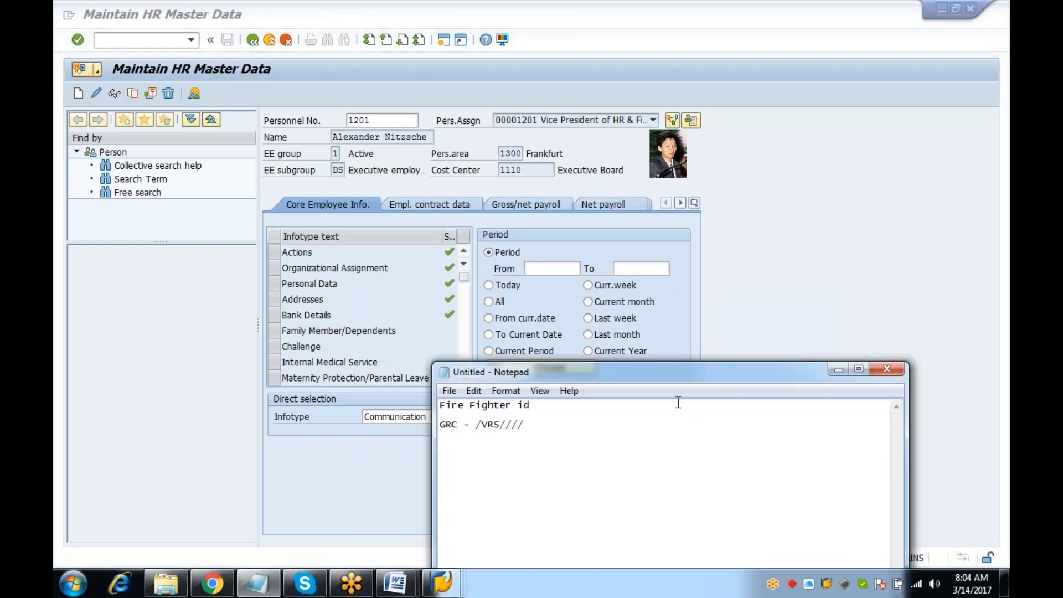
Start a numbered list with '1- update' and placeholder lines '2.-' and '4'
key("Return")
type("1- ")
type("updarew")
key("BackSpace")
key("BackSpace")
key("BackSpace")
type("te")
key("Return")
type("2.- d")
key("BackSpace")
key("BackSpace")
key("Return")
type("4")
type("-")
key("BackSpace")
Complete item 1 with '- abap = sm30, sm37, se80, pftc, pa30'
left_click(555, 445)
type("- abap =")
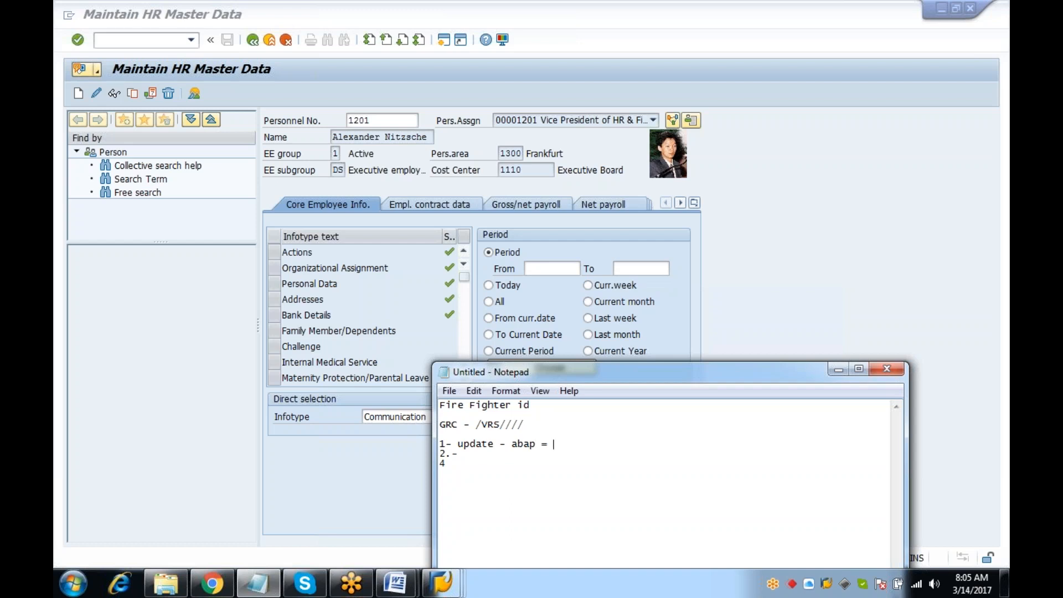
type(" sm30, sm30")
key("BackSpace")
type("7, sa")
key("BackSpace")
key("BackSpace")
type("se16")
key("BackSpace")
key("BackSpace")
key("BackSpace")
key("BackSpace")
type("se80, pftc,")
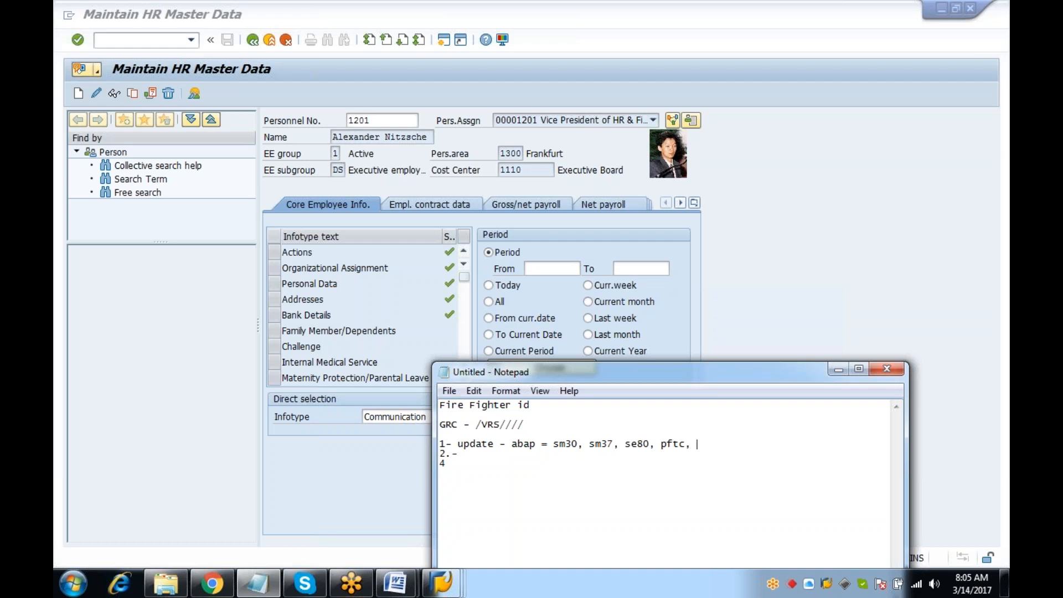
type(" pa30")
left_click(390, 104)
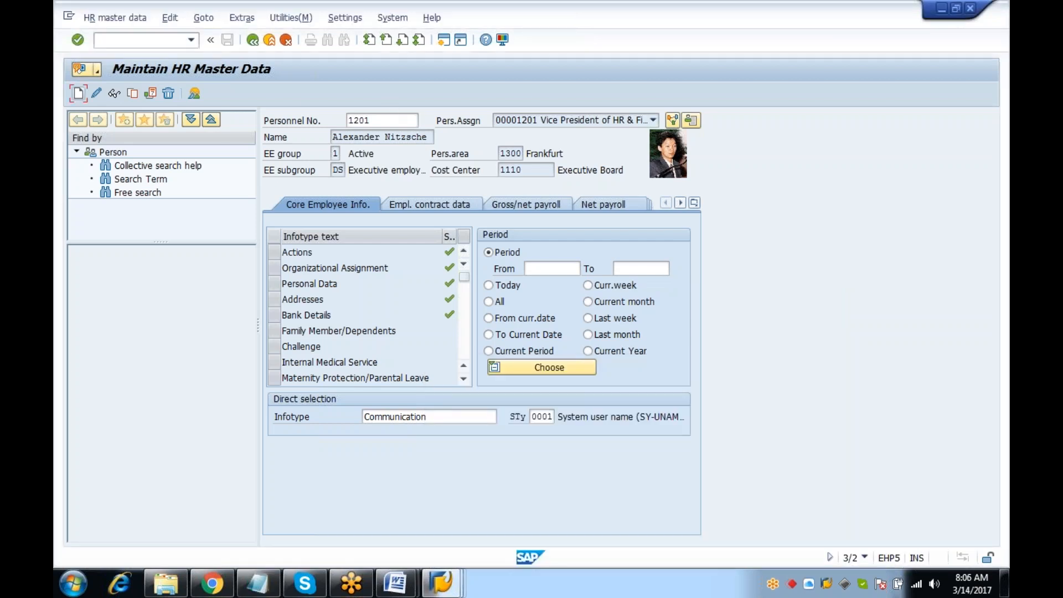
left_click(258, 582)
left_click_drag(475, 445, 711, 458)
left_click(732, 464)
left_click(452, 442)
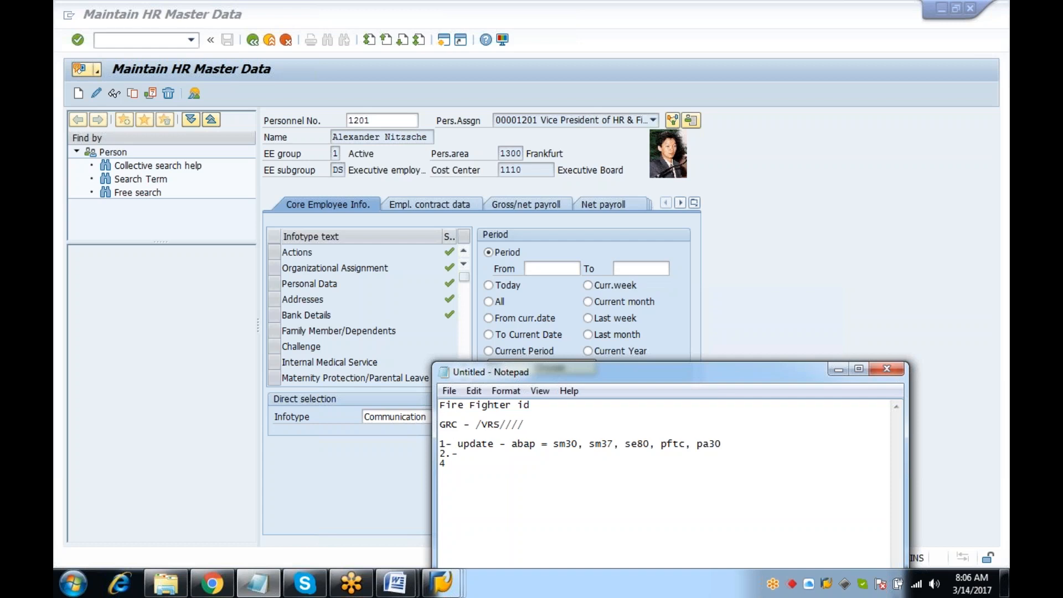
left_click(548, 424)
left_click_drag(548, 424, 475, 424)
left_click(191, 68)
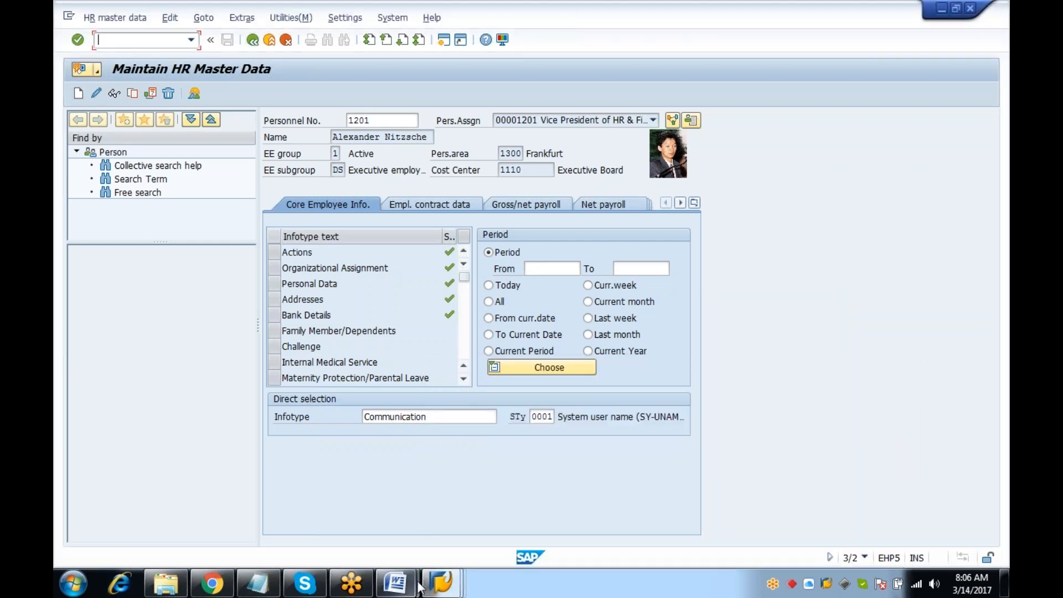
left_click(259, 584)
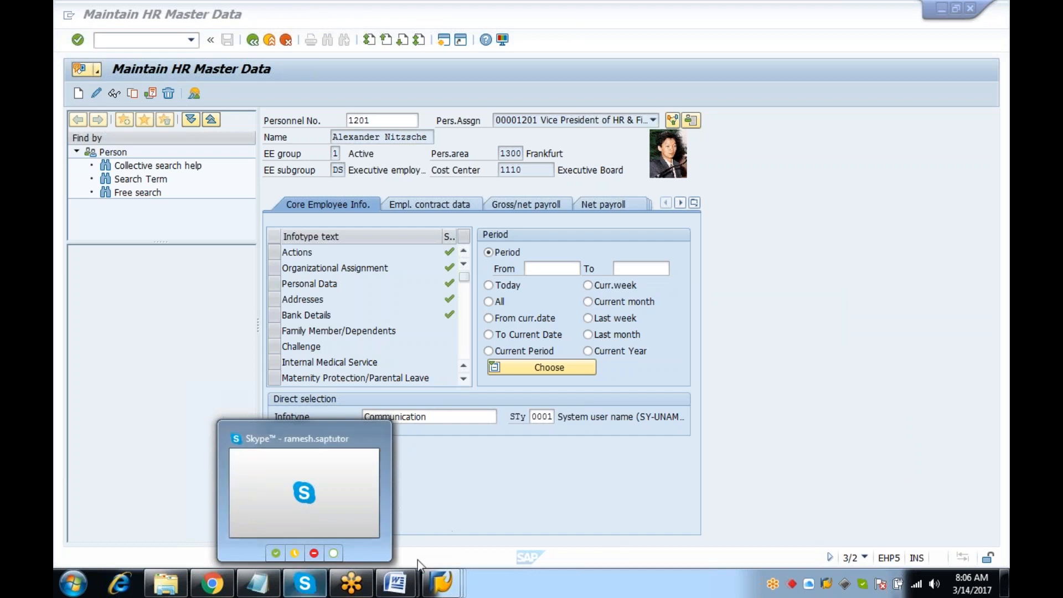
left_click(259, 584)
left_click_drag(732, 442, 698, 442)
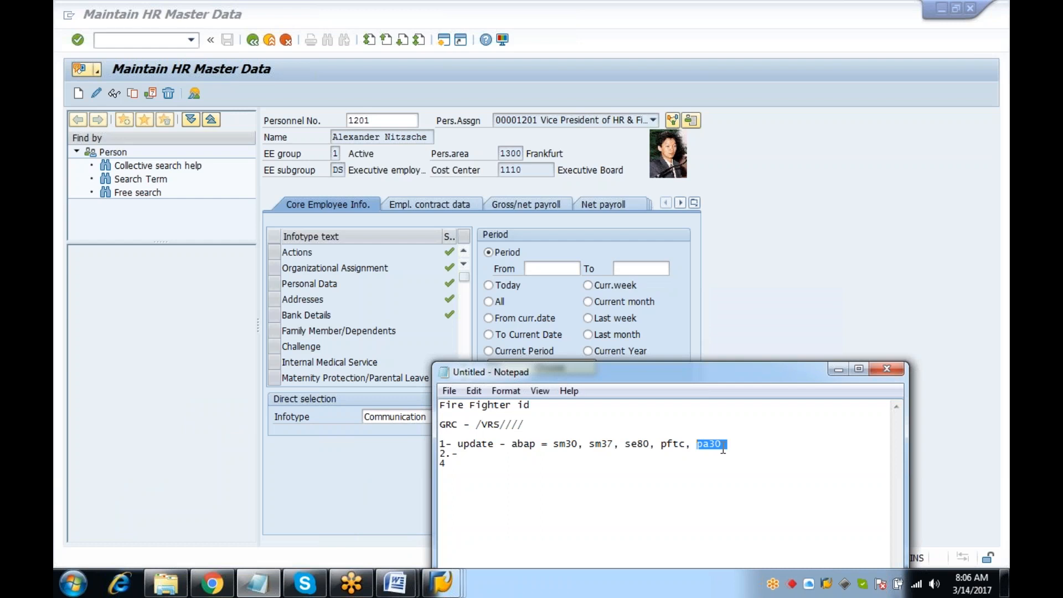
Append ',se11' after pa30 on the update line
left_click(448, 447)
left_click_drag(526, 425, 446, 425)
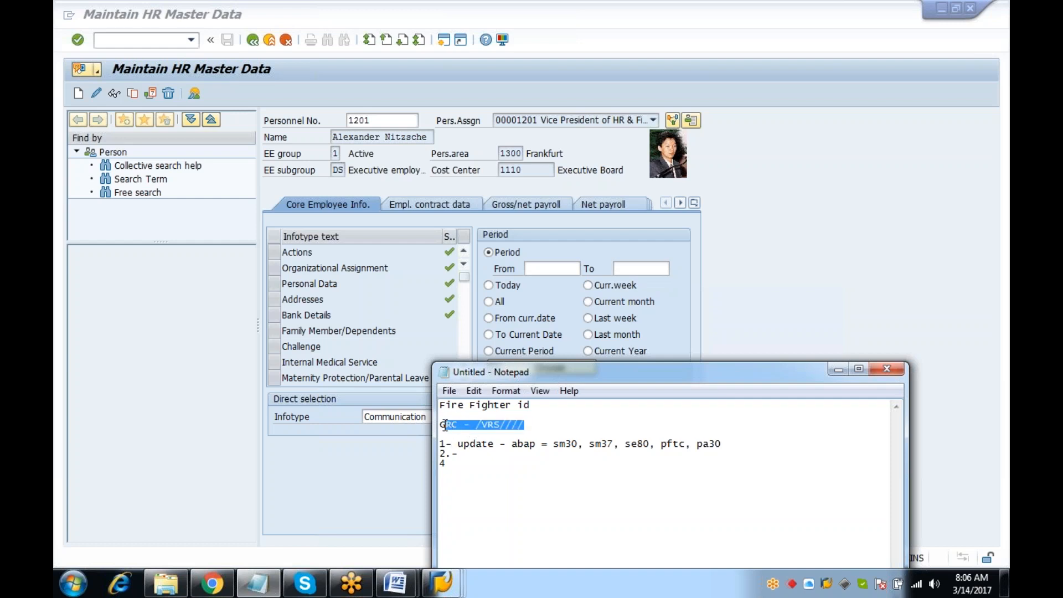
left_click_drag(739, 447, 693, 443)
left_click(758, 441)
type(",se11")
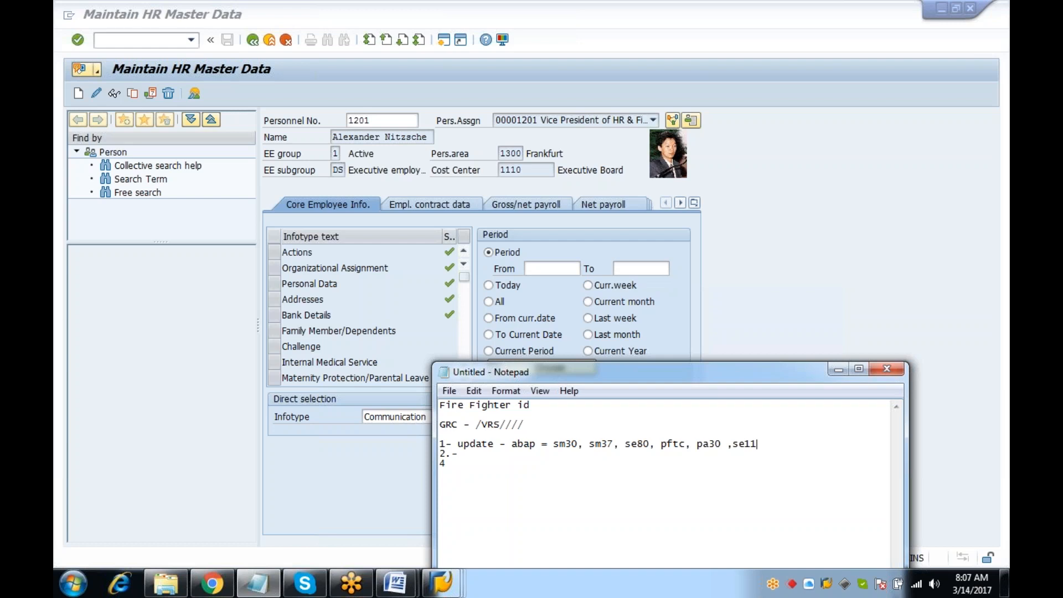
End the update line with '/' and add 'SAP WF Admin' on a new line below
left_click_drag(546, 407, 393, 403)
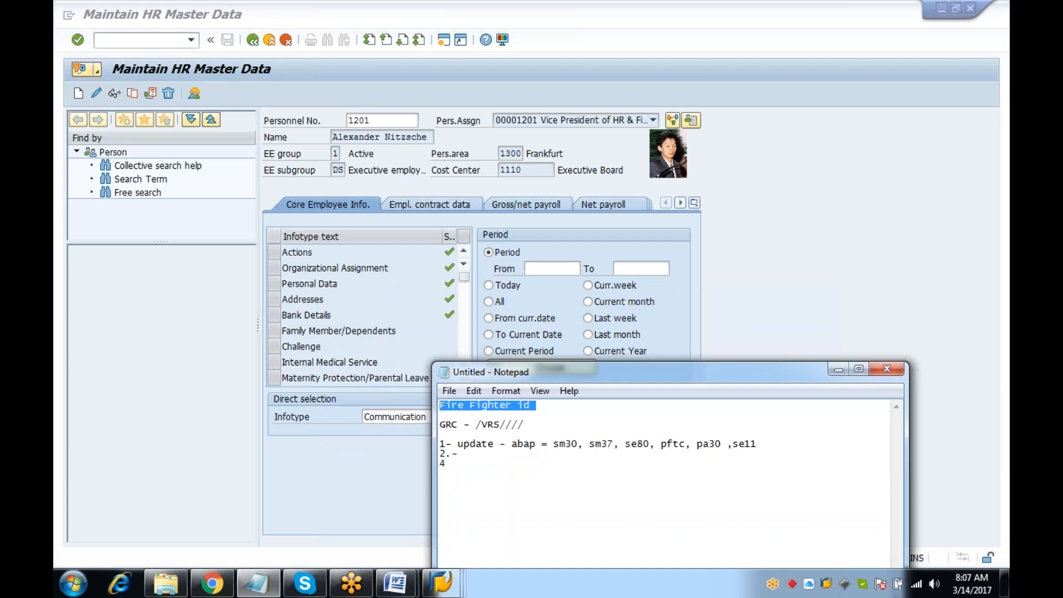
left_click(699, 444)
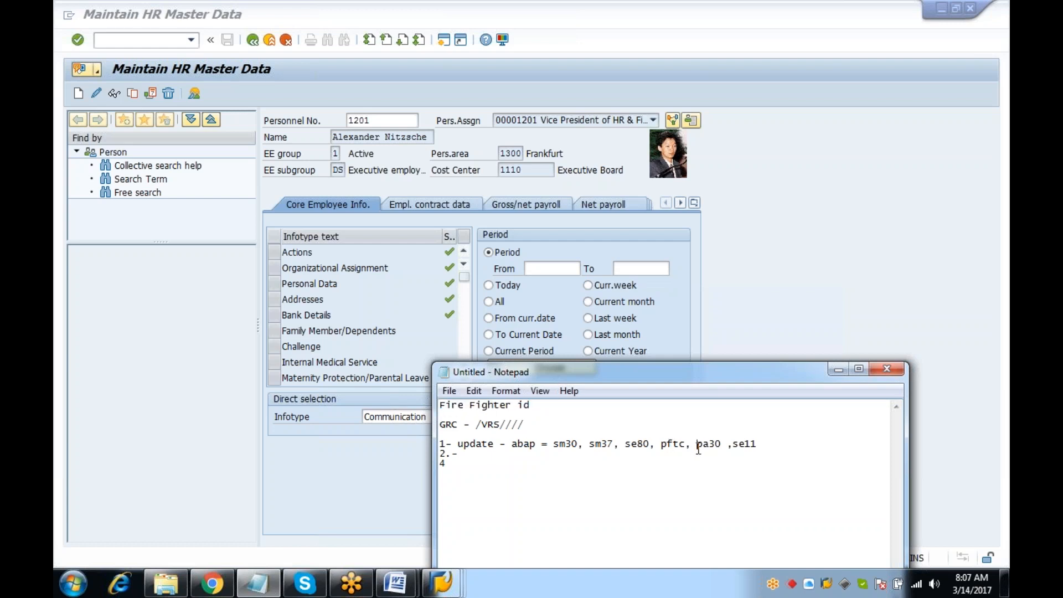
left_click_drag(758, 444, 603, 443)
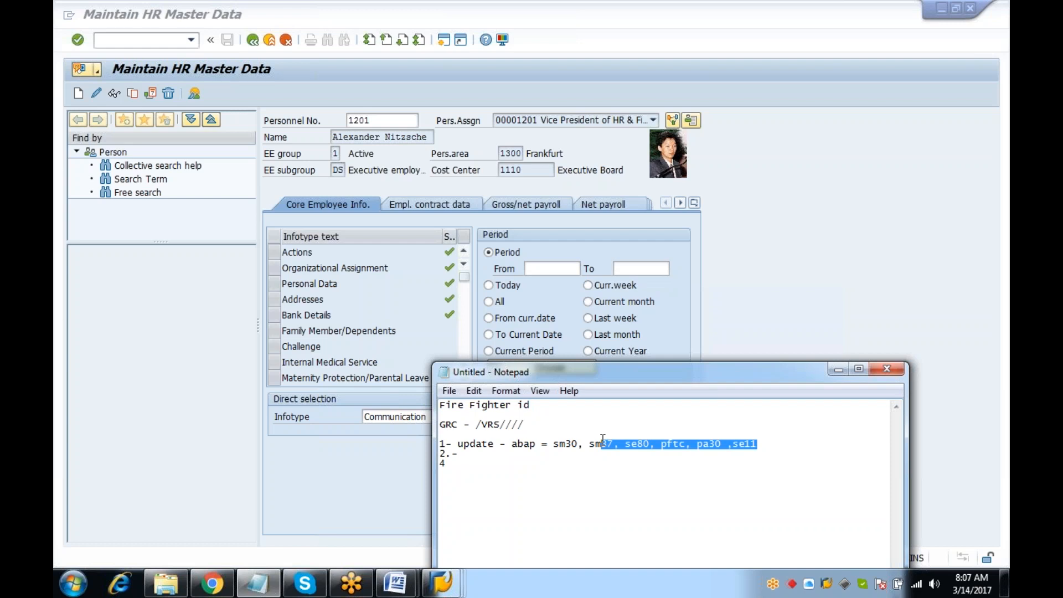
left_click(721, 443)
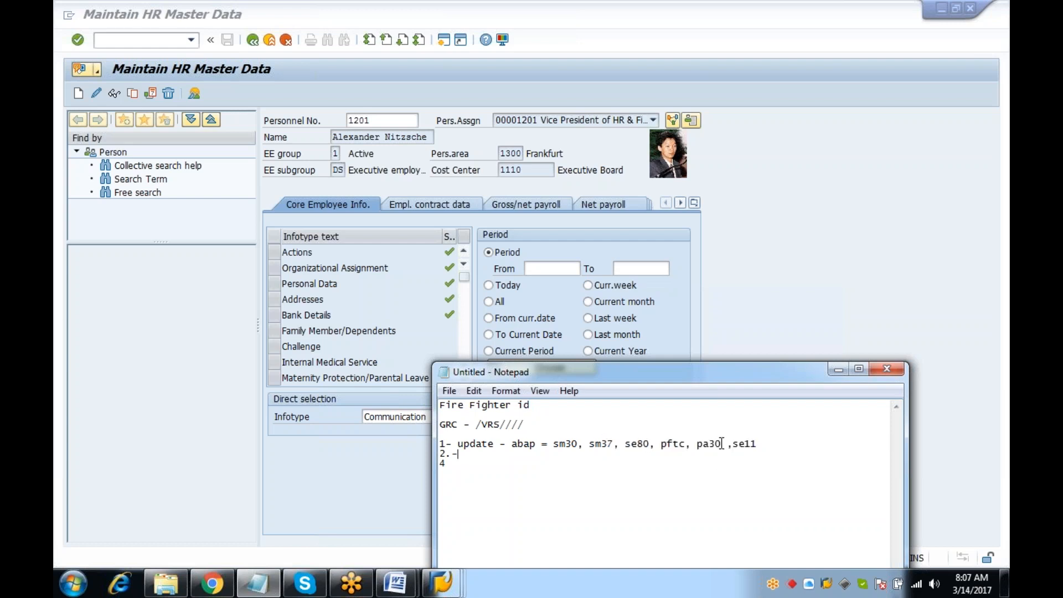
left_click_drag(722, 442, 696, 438)
left_click(721, 443)
left_click(783, 446)
type("/")
key("Return")
type("SAP WF Admin")
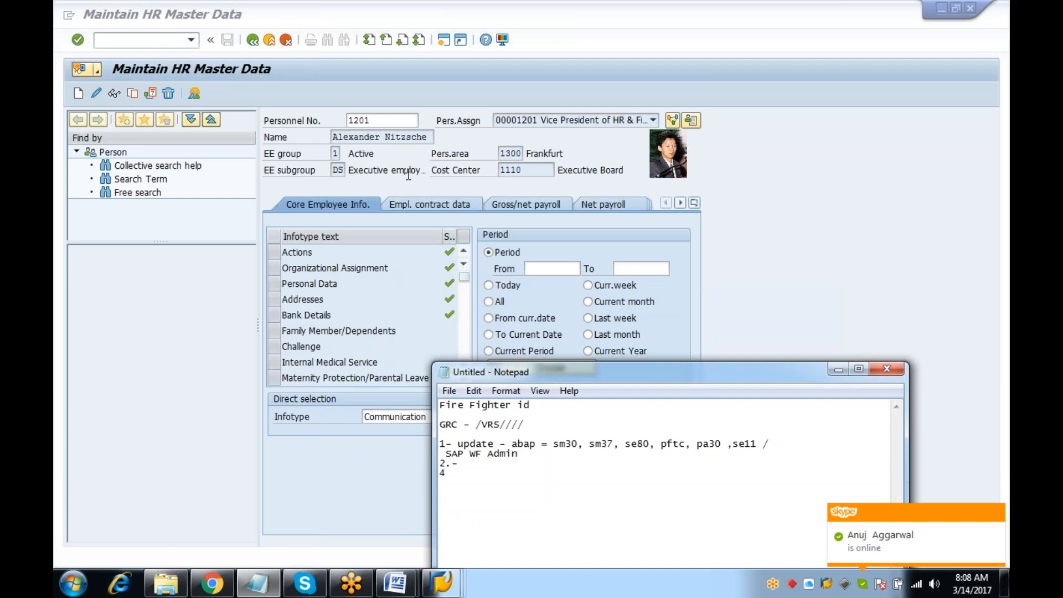
left_click_drag(524, 453, 446, 433)
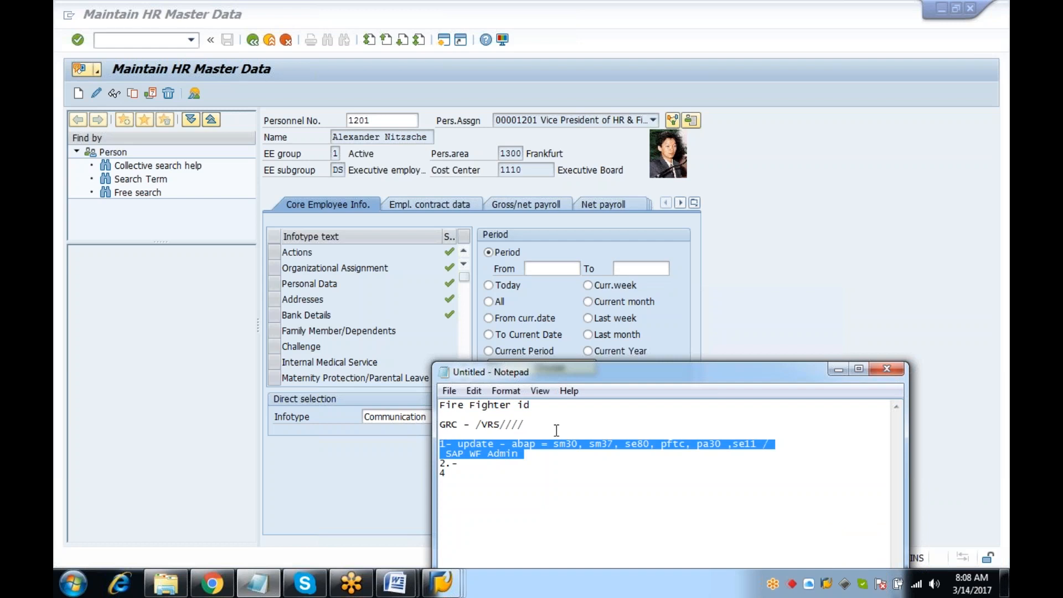
Cancel out of the Display Communication transaction
left_click(448, 579)
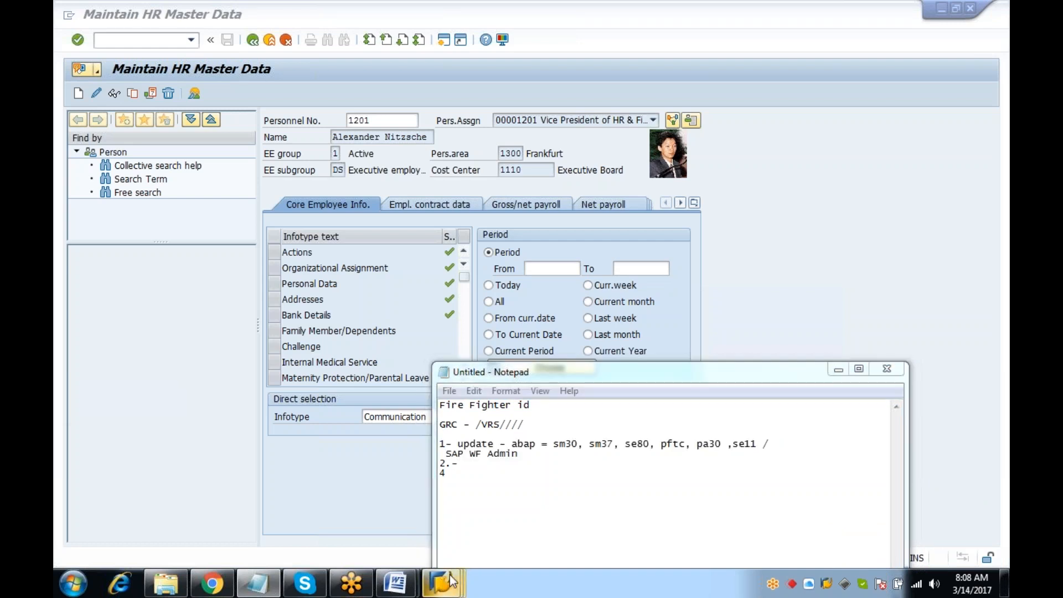
left_click(477, 499)
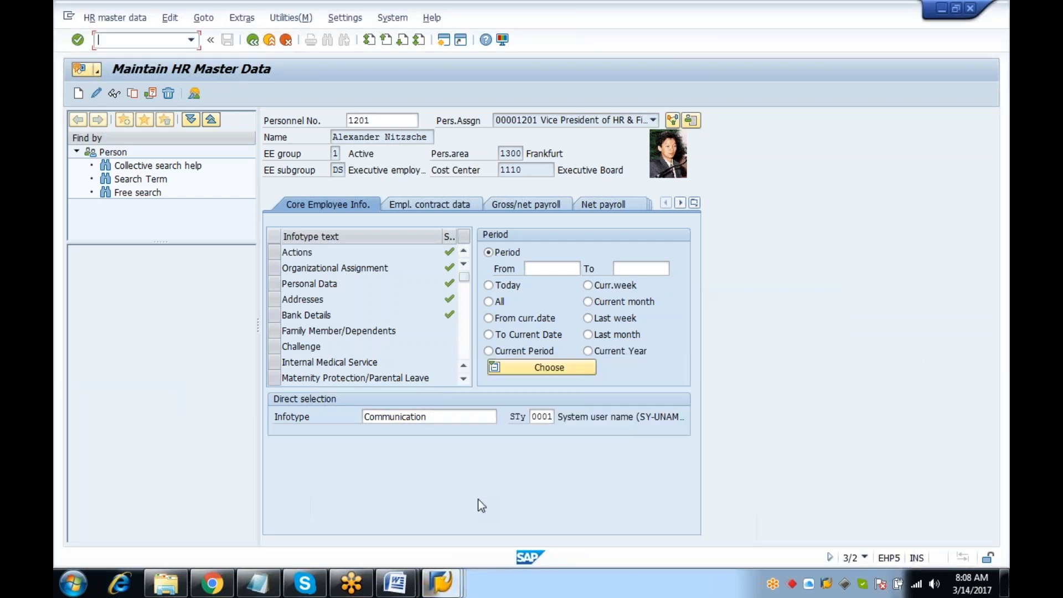
left_click(438, 573)
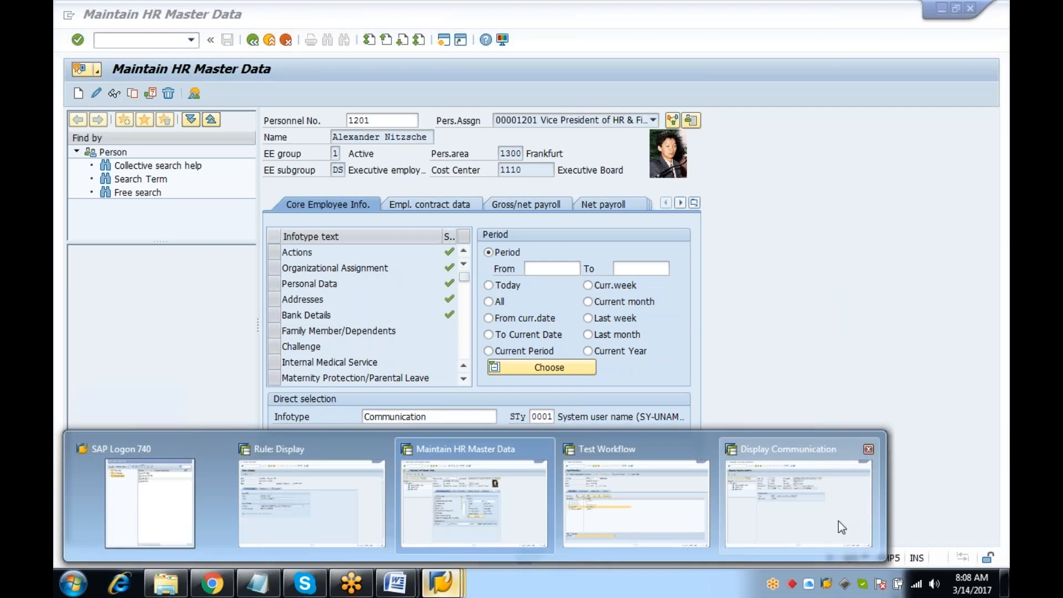
left_click(836, 527)
left_click(286, 41)
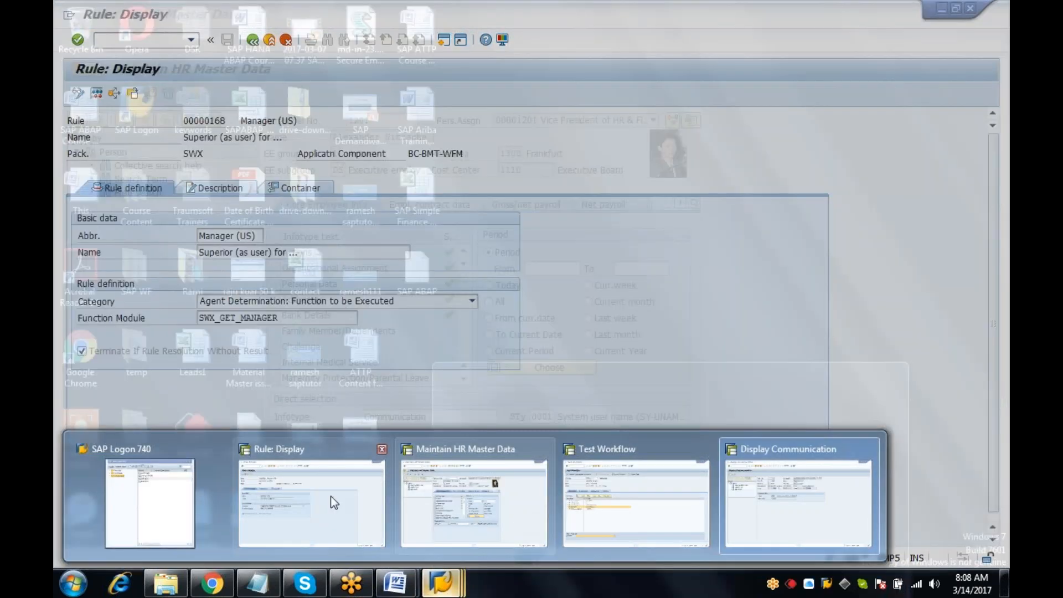
Leave the Rule: Display transaction with /n and stop the running transaction
left_click(331, 496)
left_click(133, 40)
type("/n")
key("Return")
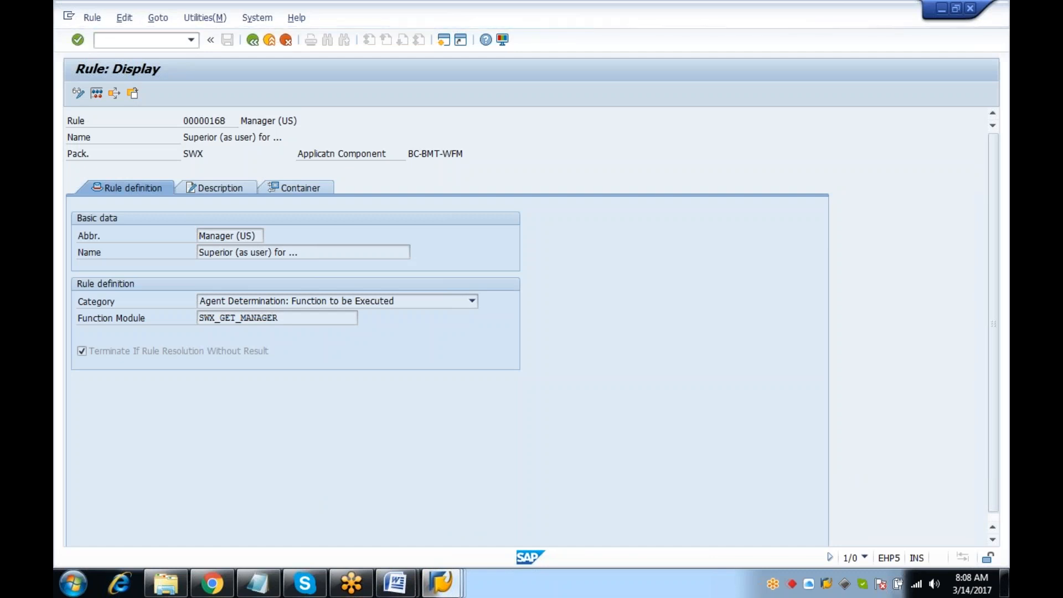
left_click(69, 16)
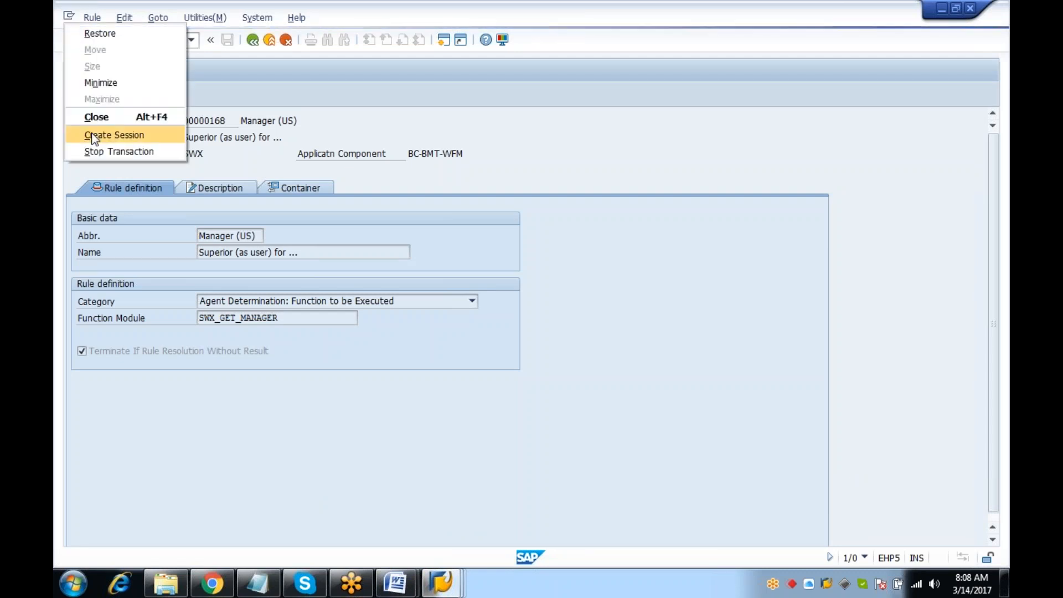
left_click(119, 151)
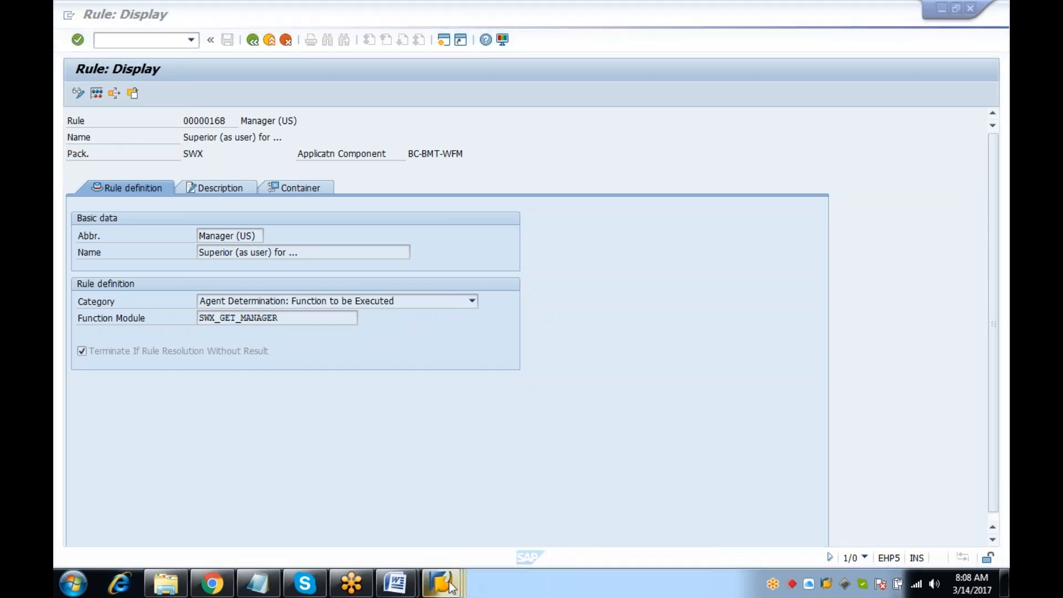
Exit Test Workflow with /n, dismiss the error, and bring up SAP Logon 740
left_click(441, 583)
left_click(568, 540)
left_click(144, 40)
type("/n")
key("Return")
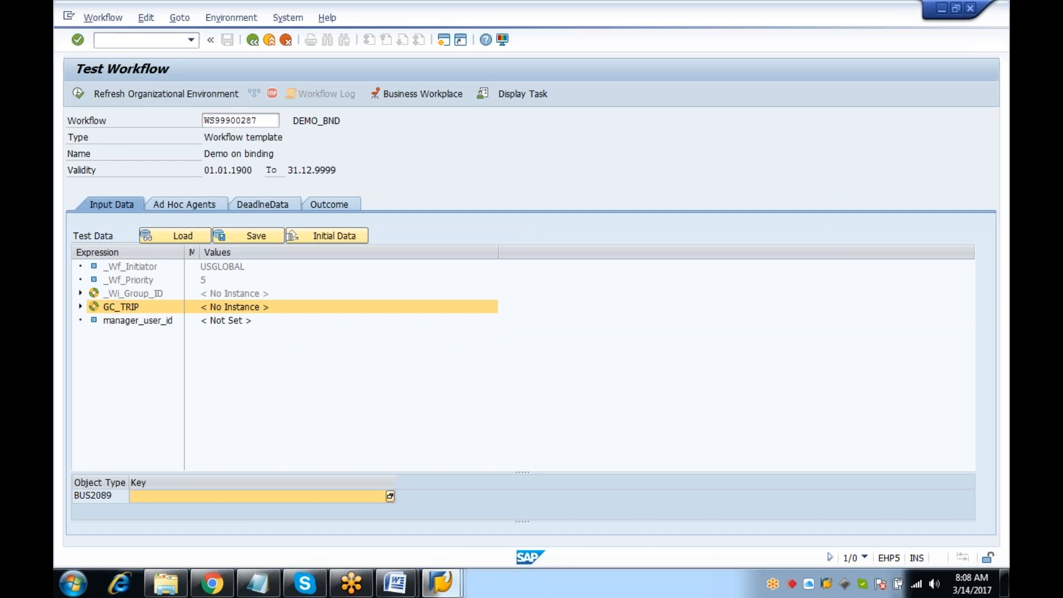
left_click(441, 582)
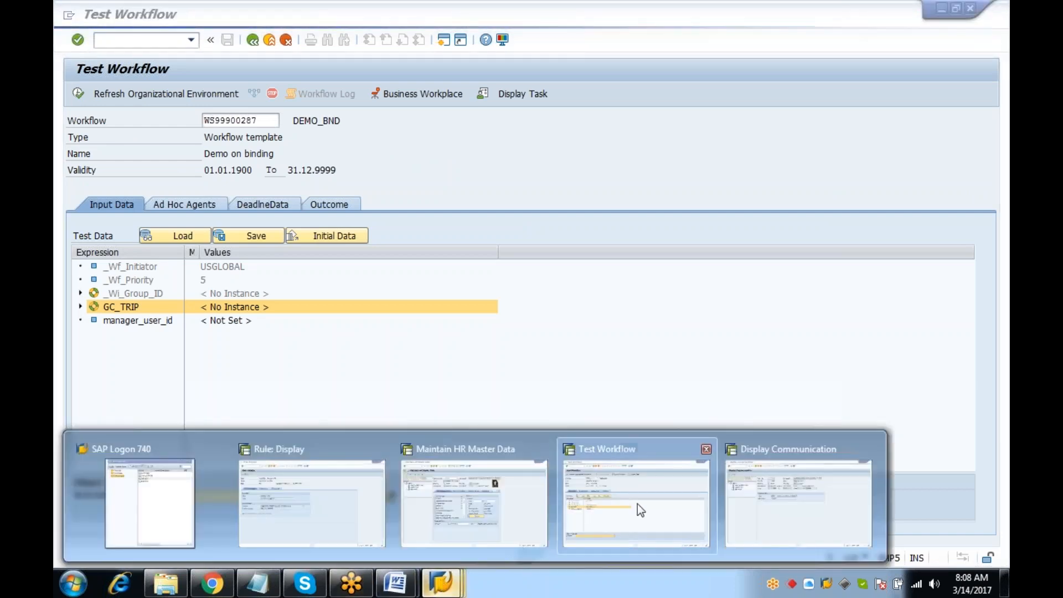
left_click(637, 504)
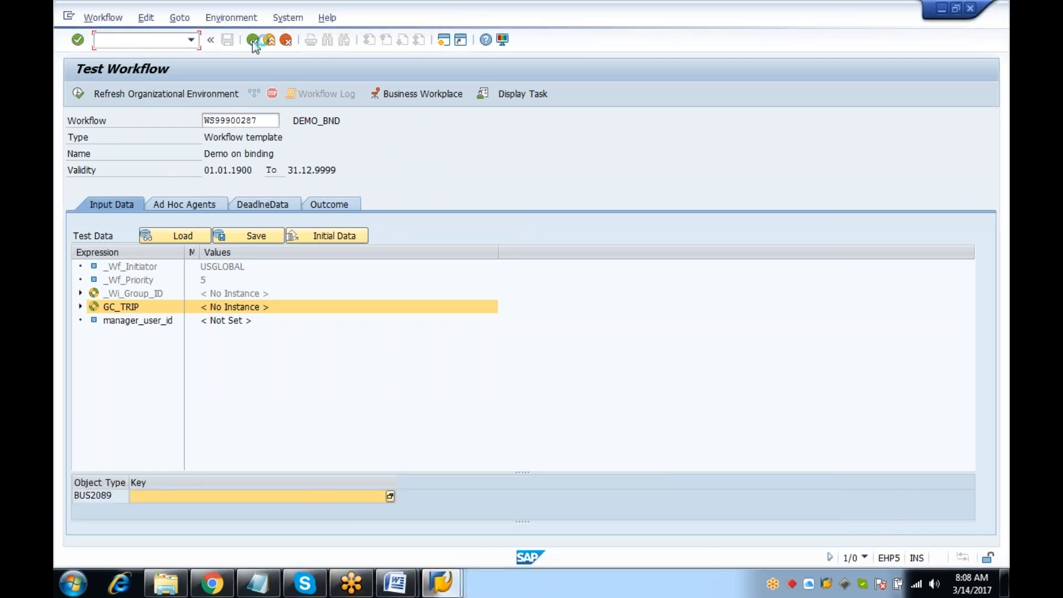
left_click(661, 362)
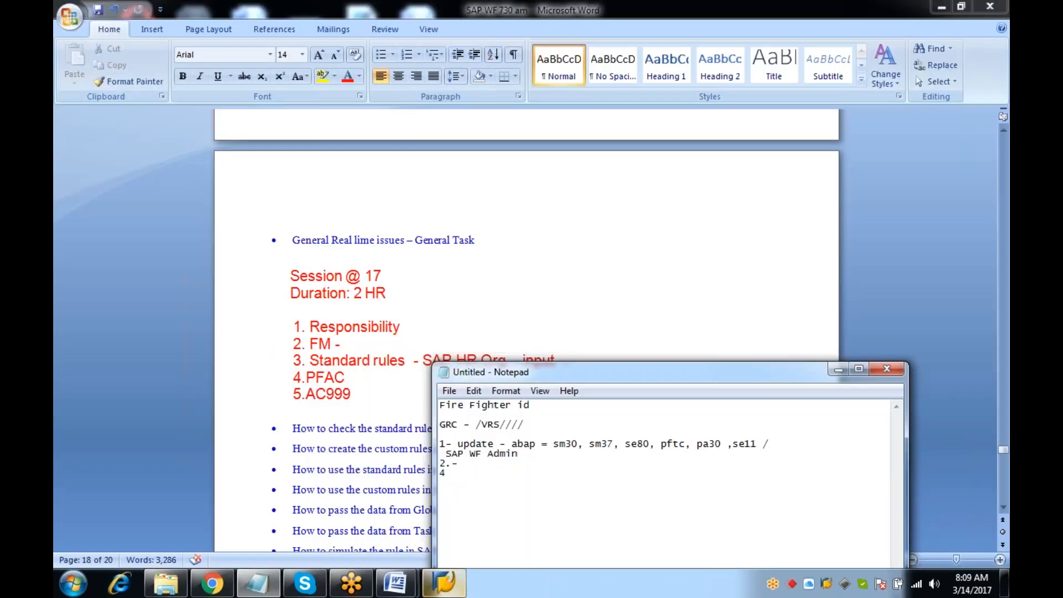
left_click(441, 581)
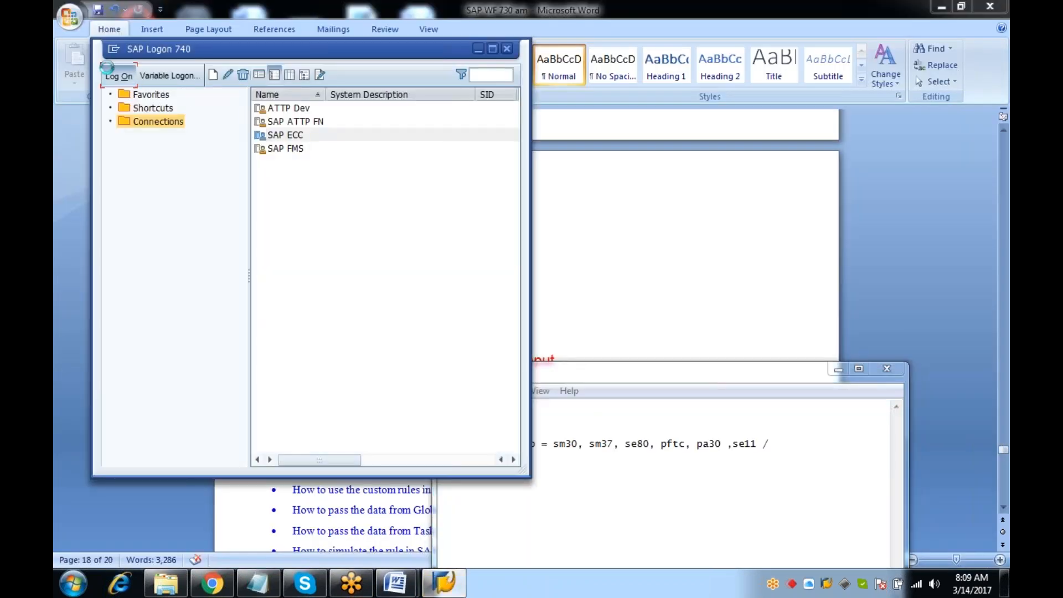
Log on to SAP ECC client 800 with the saved user, ending the other logons
left_click(124, 84)
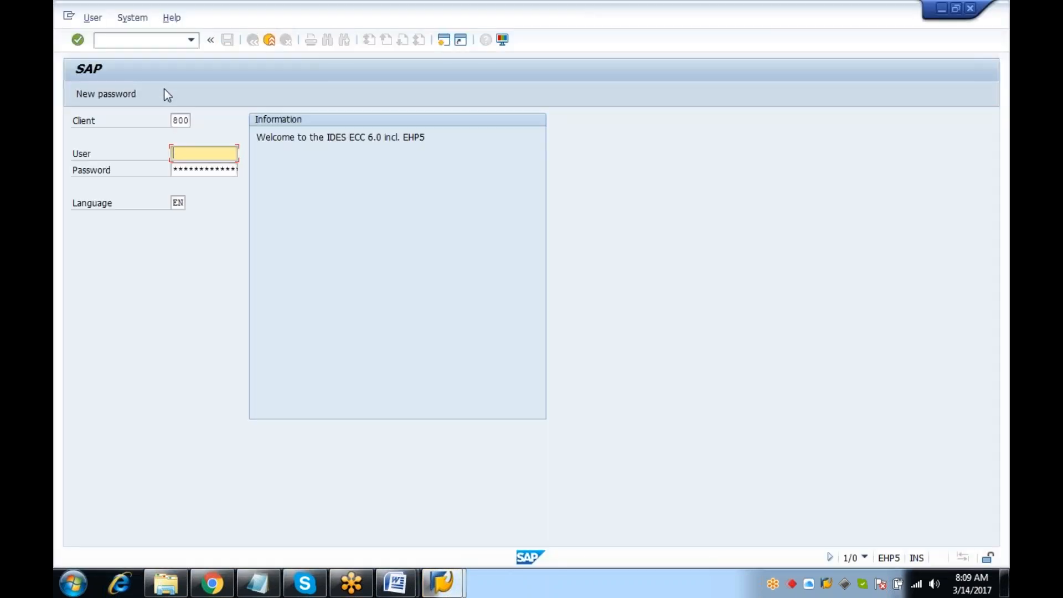
left_click(181, 153)
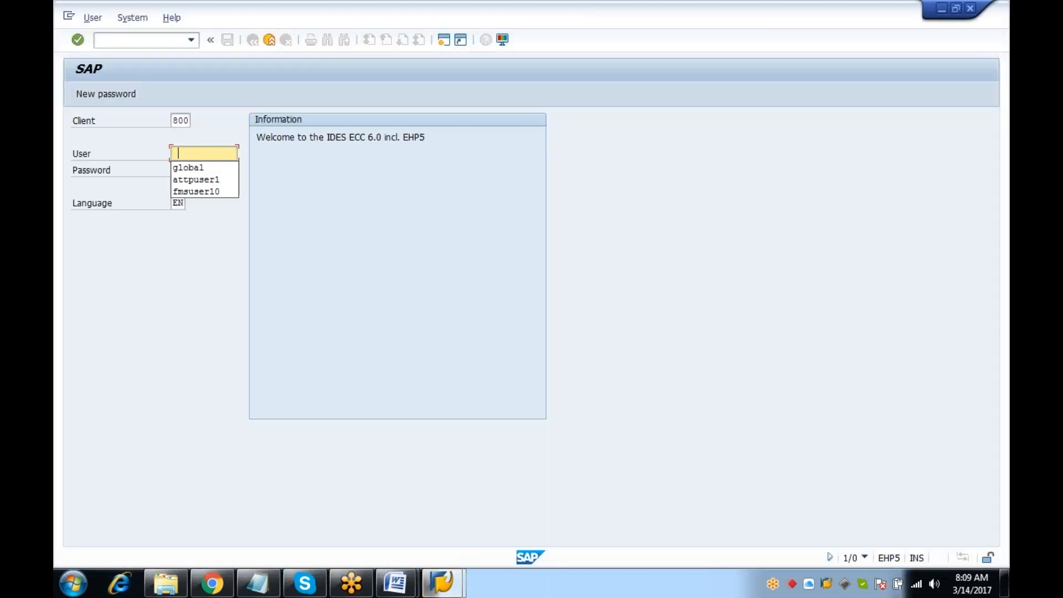
left_click(205, 173)
left_click(216, 175)
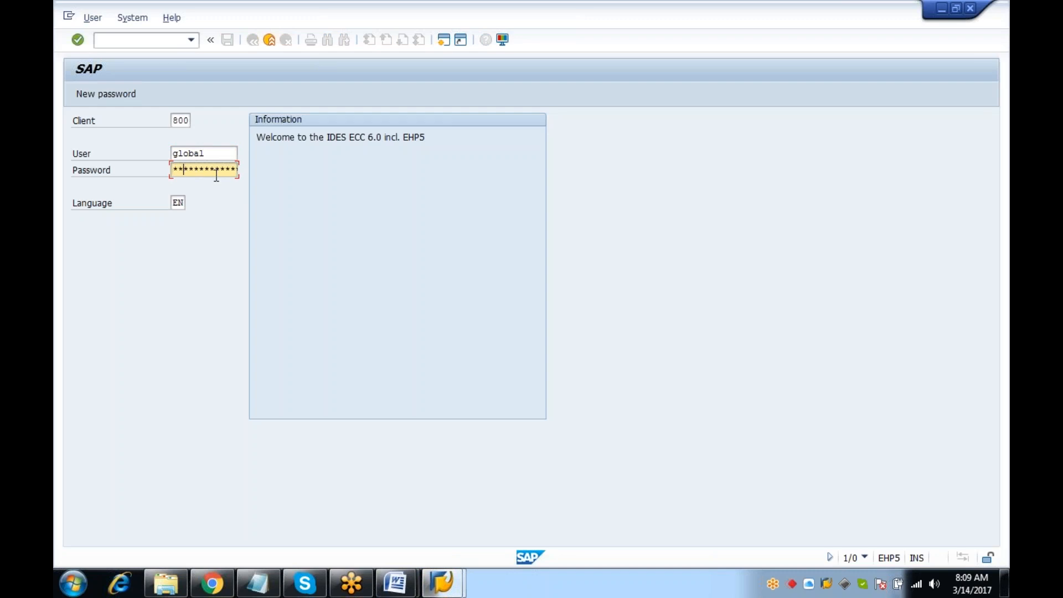
key("Return")
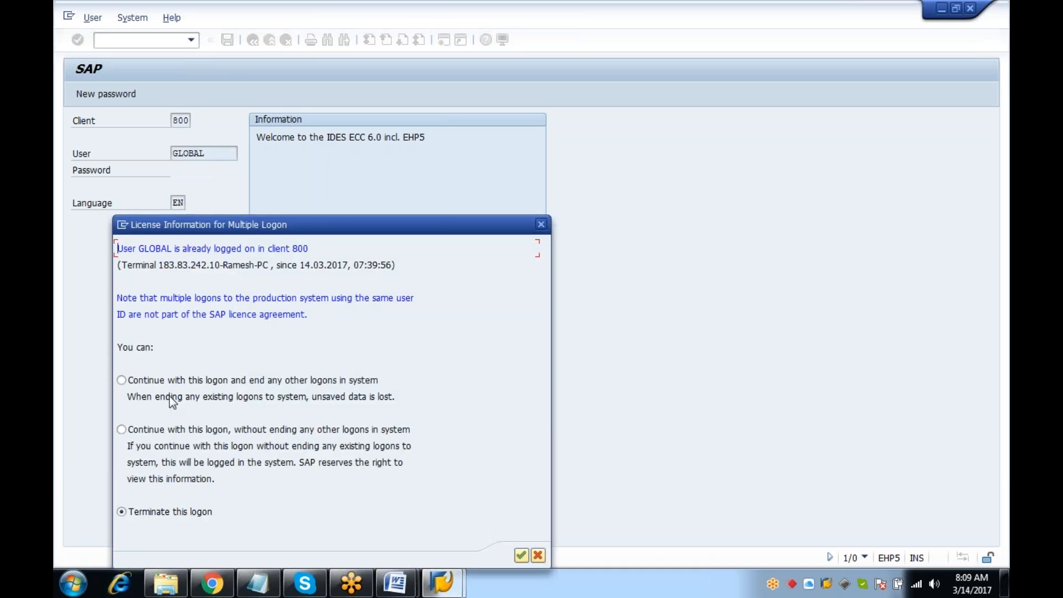
left_click(171, 383)
key("Return")
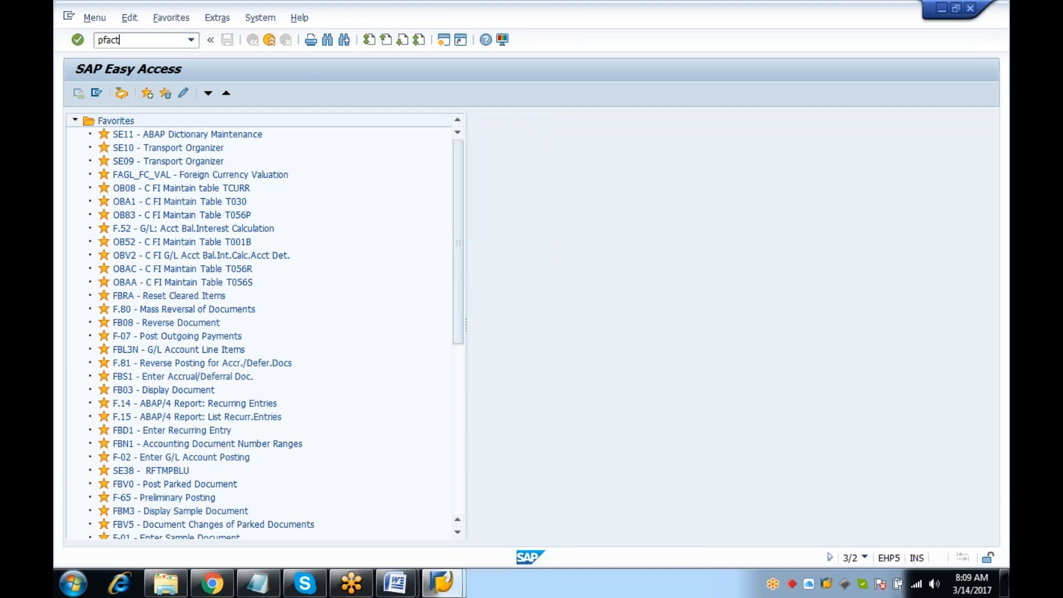
Open workflow template 99900458 (zdm_rule1) in PFTC for changing
key("Return")
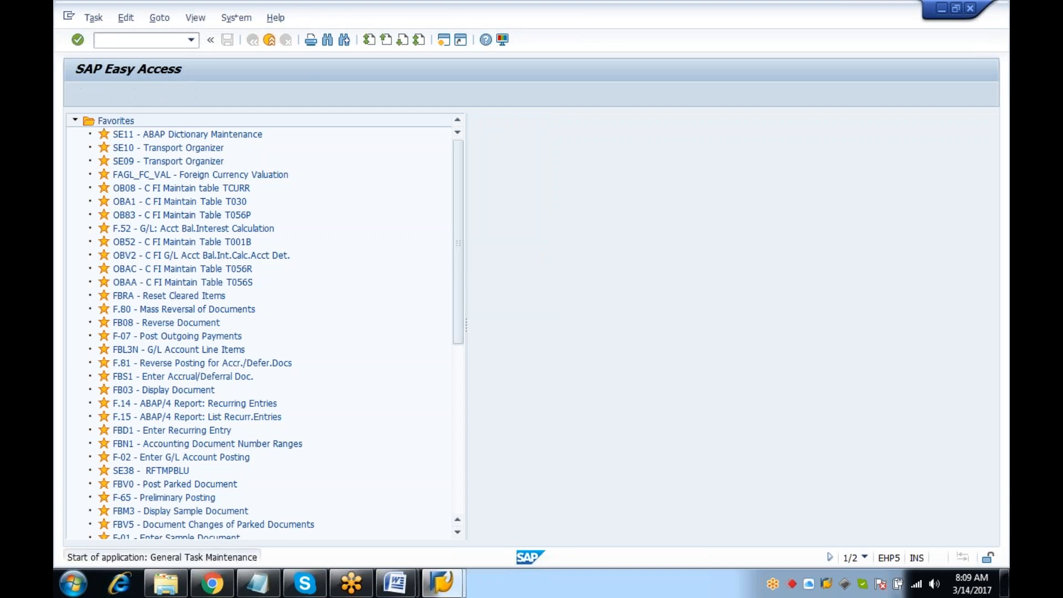
left_click(233, 153)
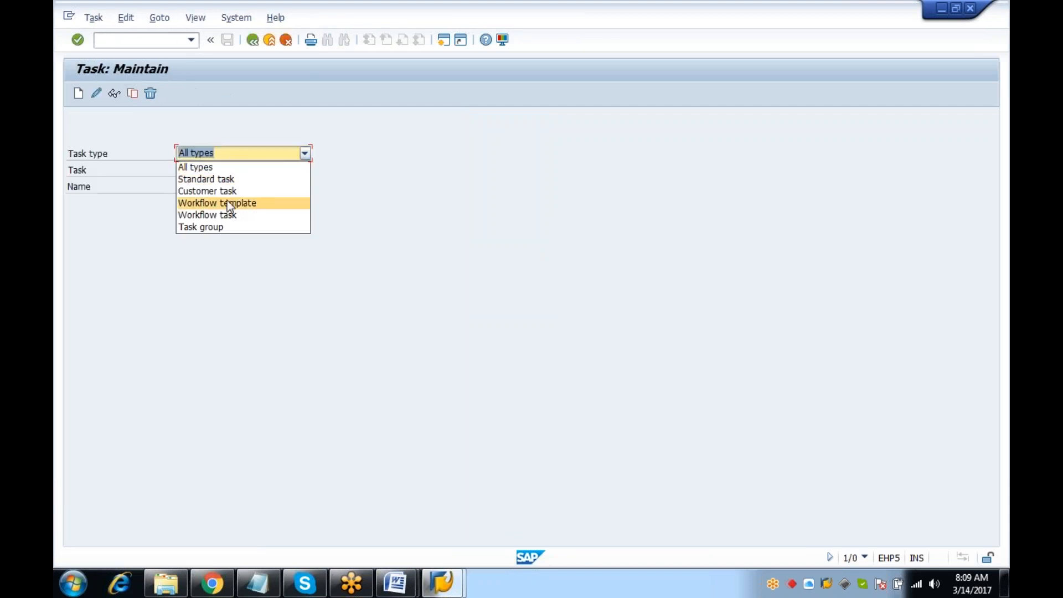
left_click(227, 201)
left_click(218, 171)
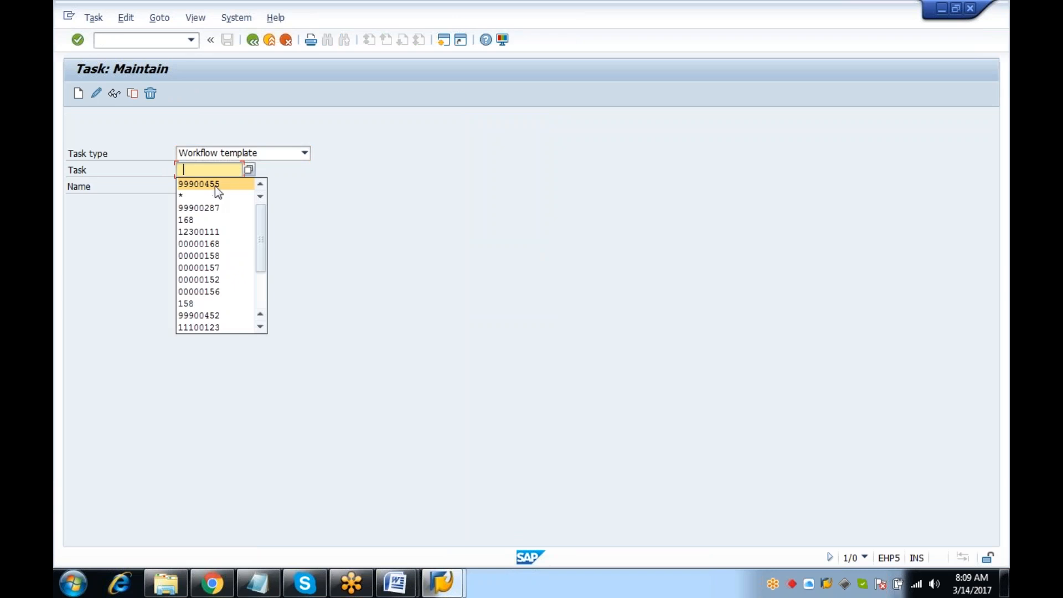
left_click(218, 185)
key("BackSpace")
type("8")
key("Return")
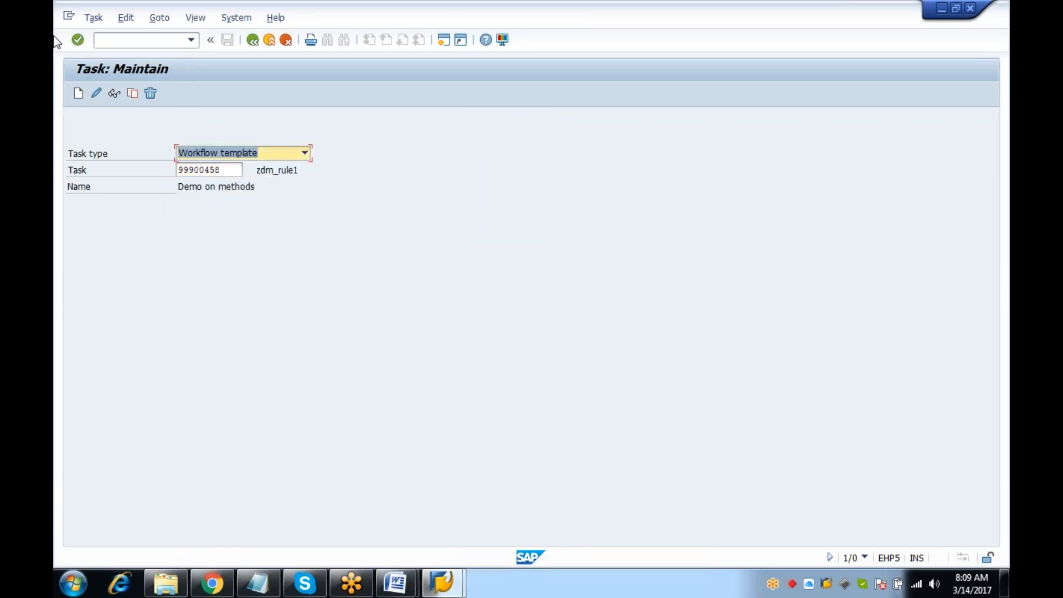
left_click(96, 93)
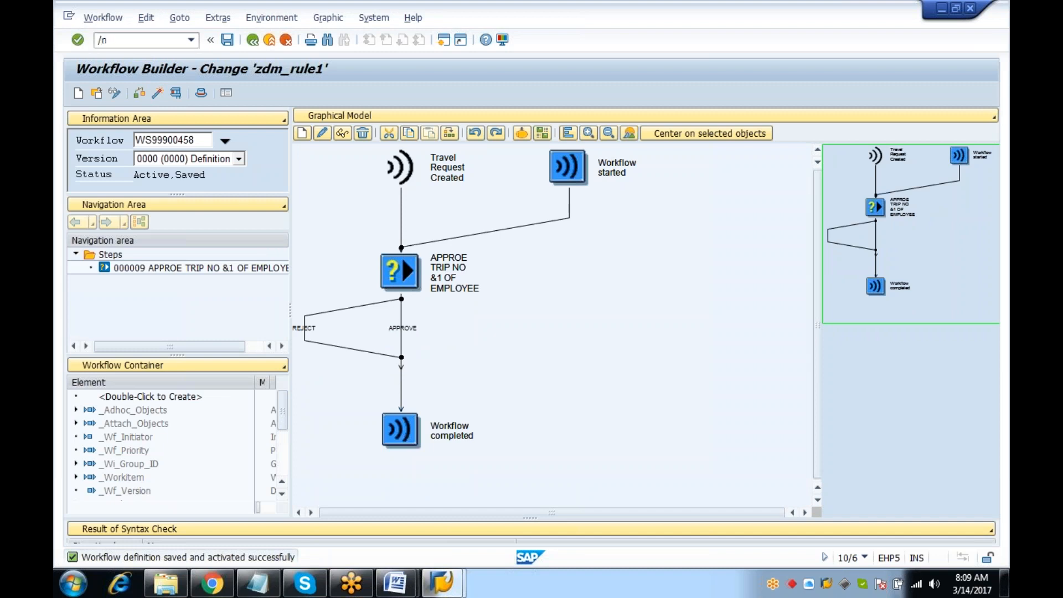
Synchronize the workflow runtime buffer in SWU_OBUF and return to the main menu
key("Return")
type("swu_obuf")
key("Return")
left_click(144, 94)
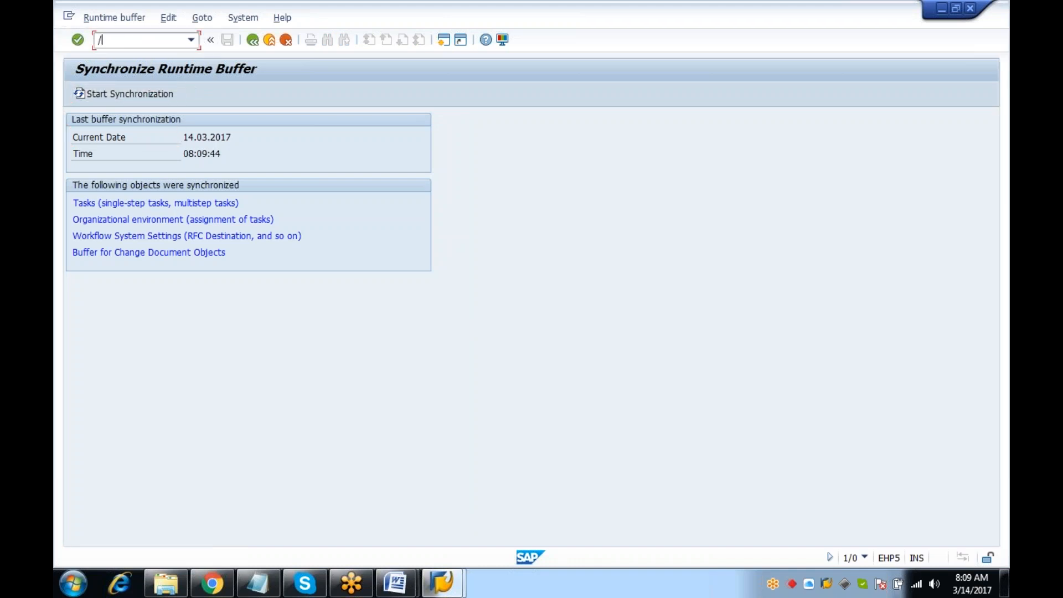
key("Return")
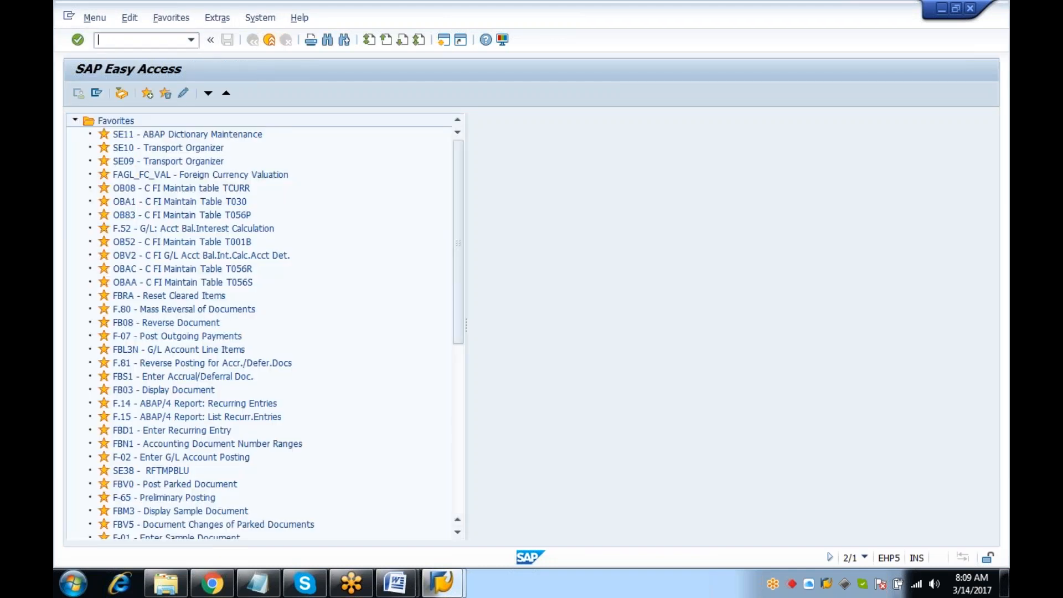
Launch the Travel Manager, then add the GLOBAL WFUSER test-user entry below item 4 in the notes
key("Return")
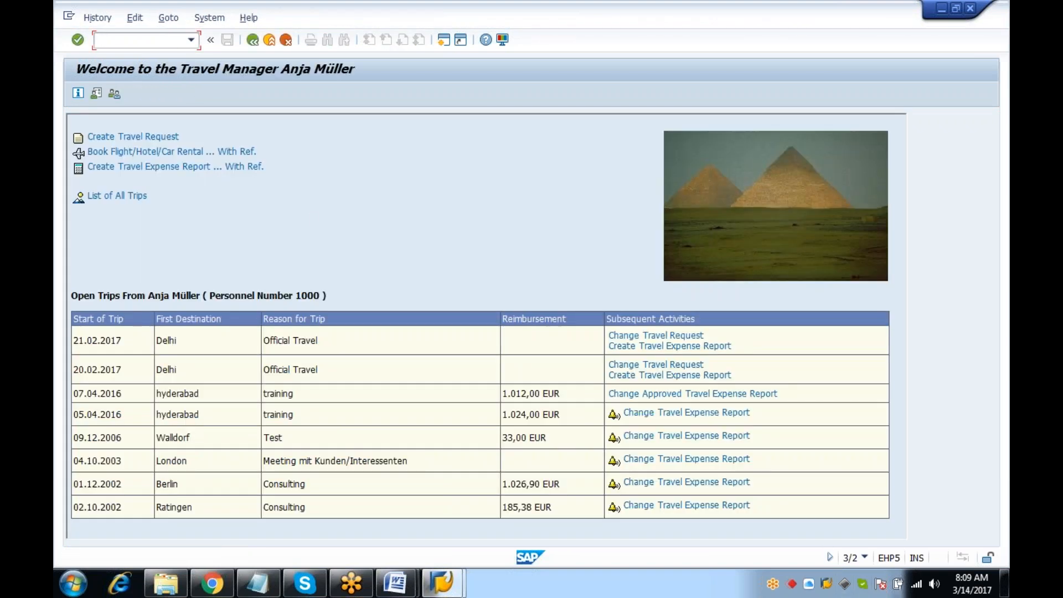
left_click(268, 586)
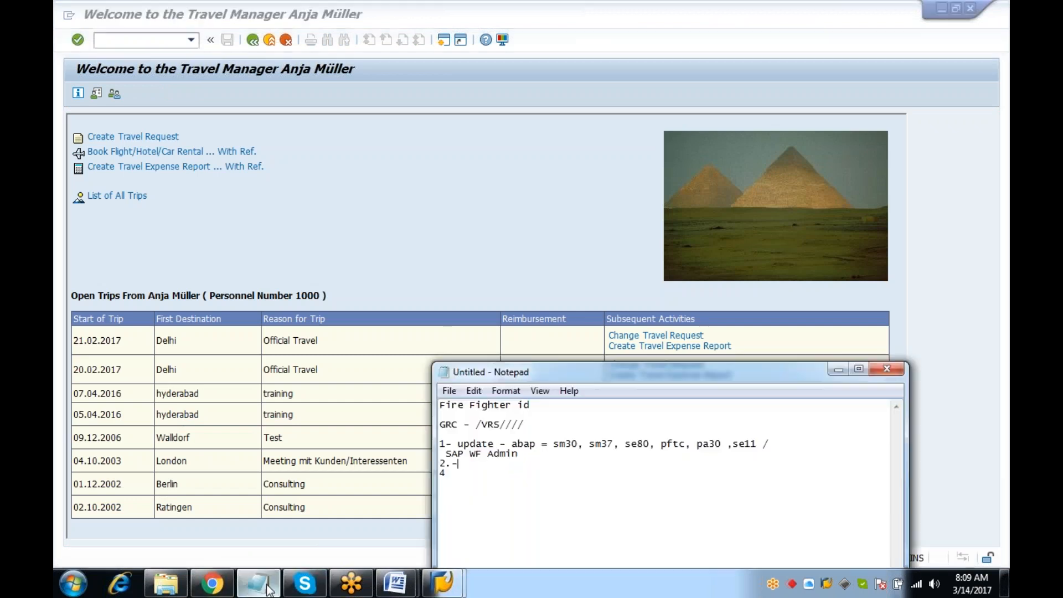
left_click_drag(482, 476, 419, 382)
left_click(517, 517)
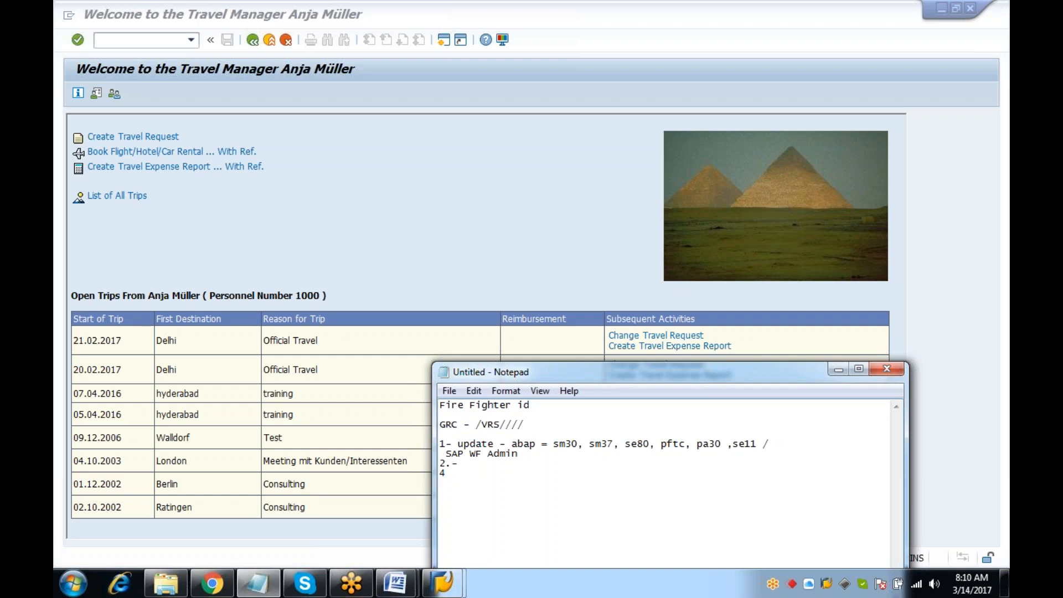
type("TE")
key("BackSpace")
key("BackSpace")
key("BackSpace")
key("BackSpace")
type("100")
type("0- GLOBAL 1201 - ")
type("WFUSER2")
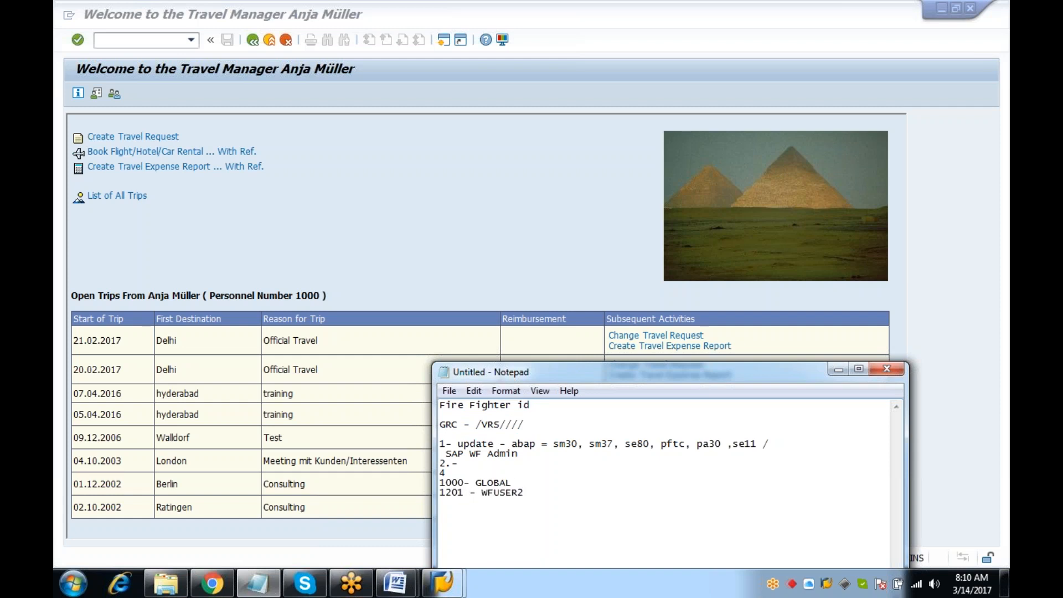
left_click_drag(524, 492, 404, 465)
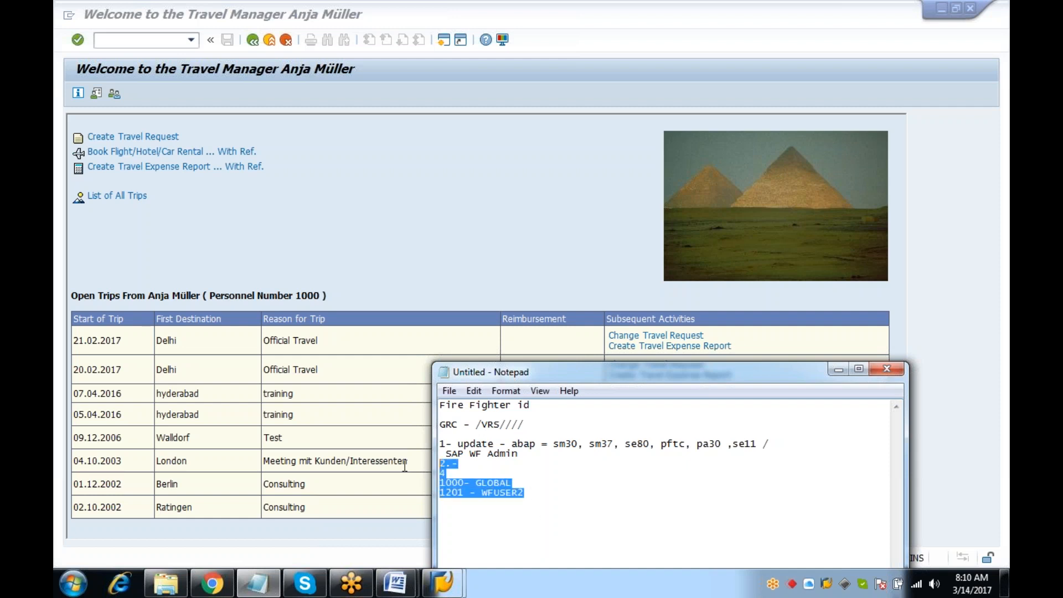
Reconfirm the personnel number in the Travel Manager
left_click(373, 408)
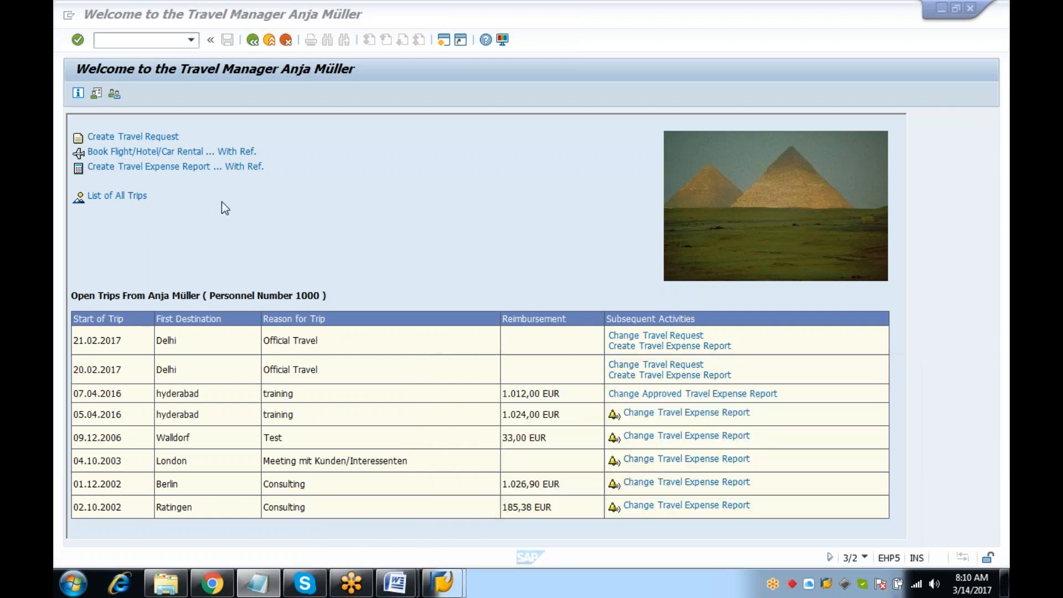
left_click(114, 94)
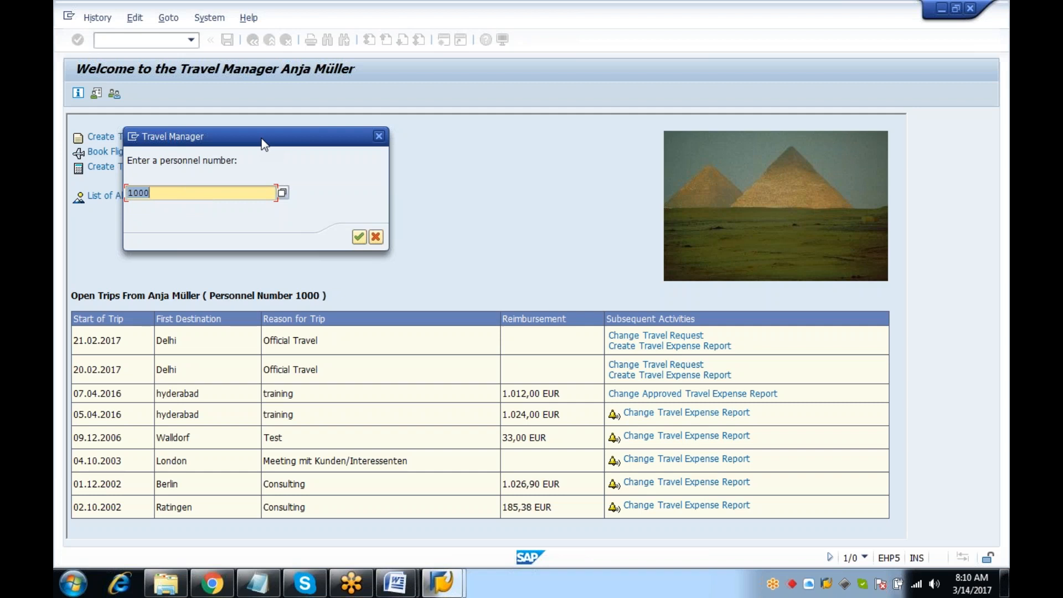
left_click(359, 237)
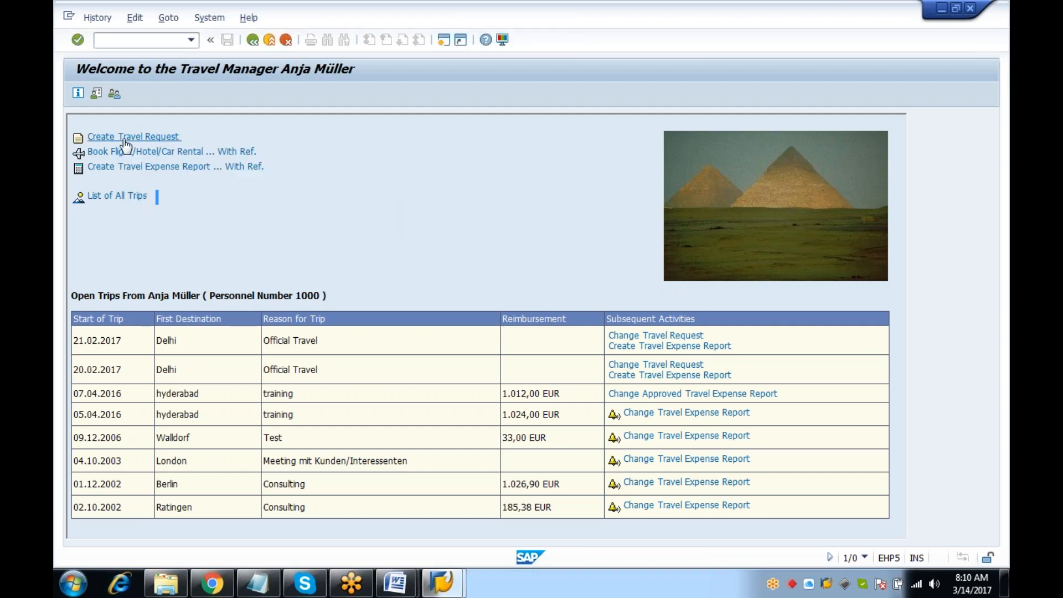
left_click(126, 139)
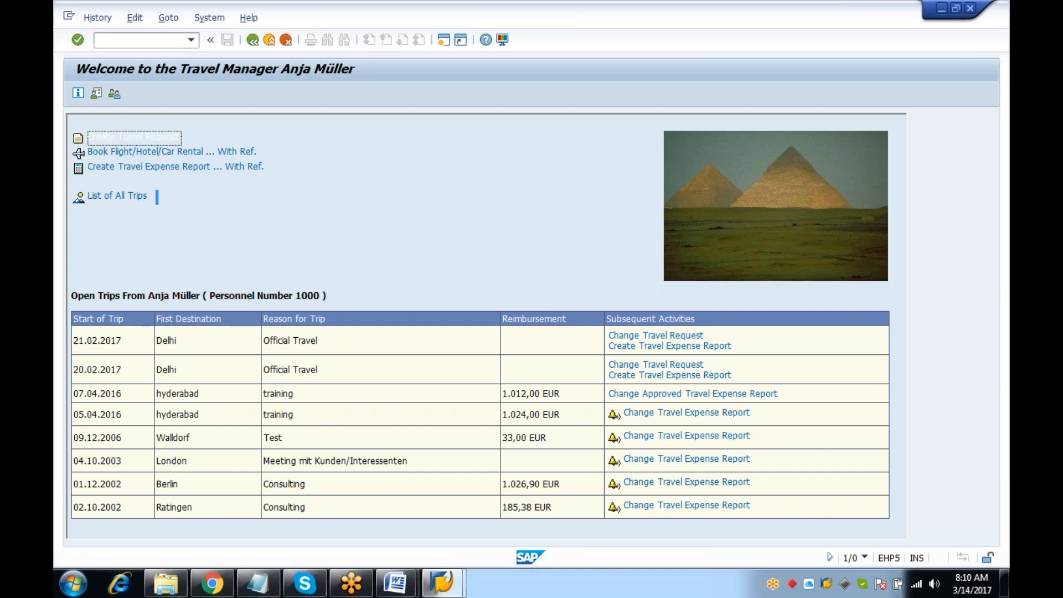
Start a new travel request running 18.03.2017 to 18.03.2017, ending at 10:00
left_click(133, 143)
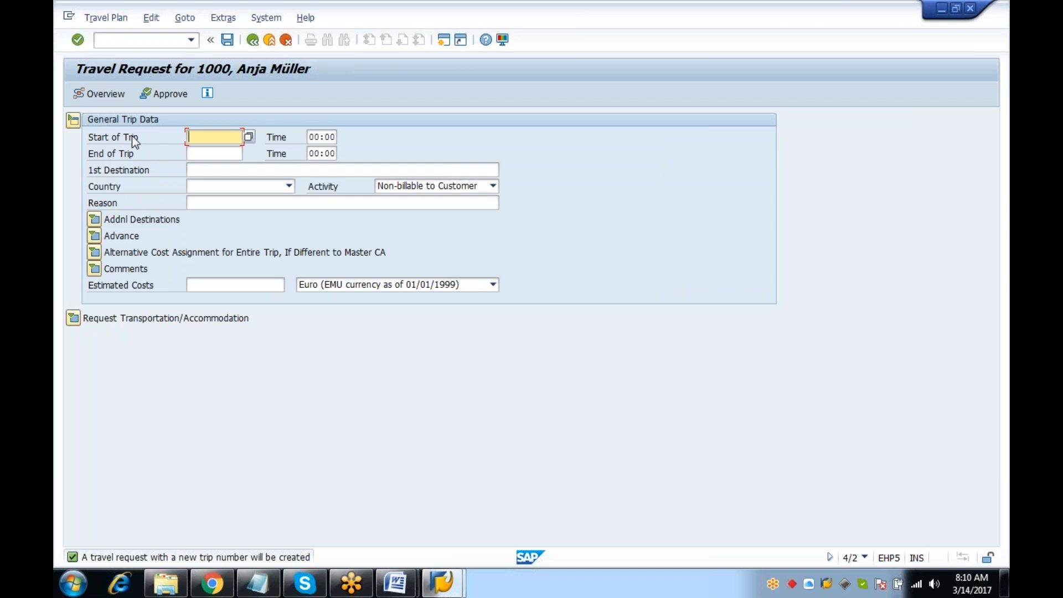
key("F4")
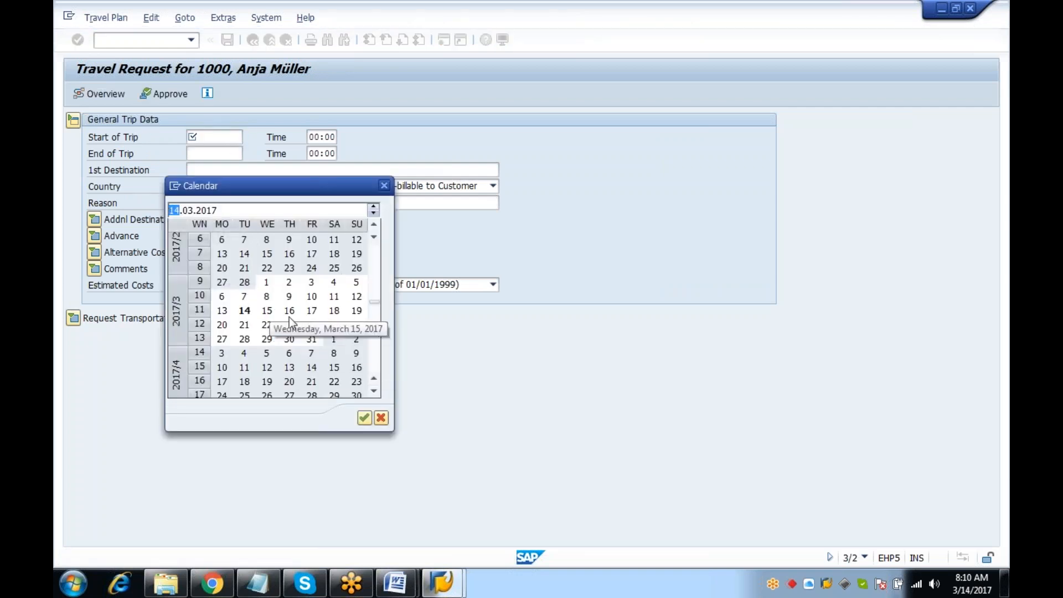
double_click(334, 310)
left_click(194, 159)
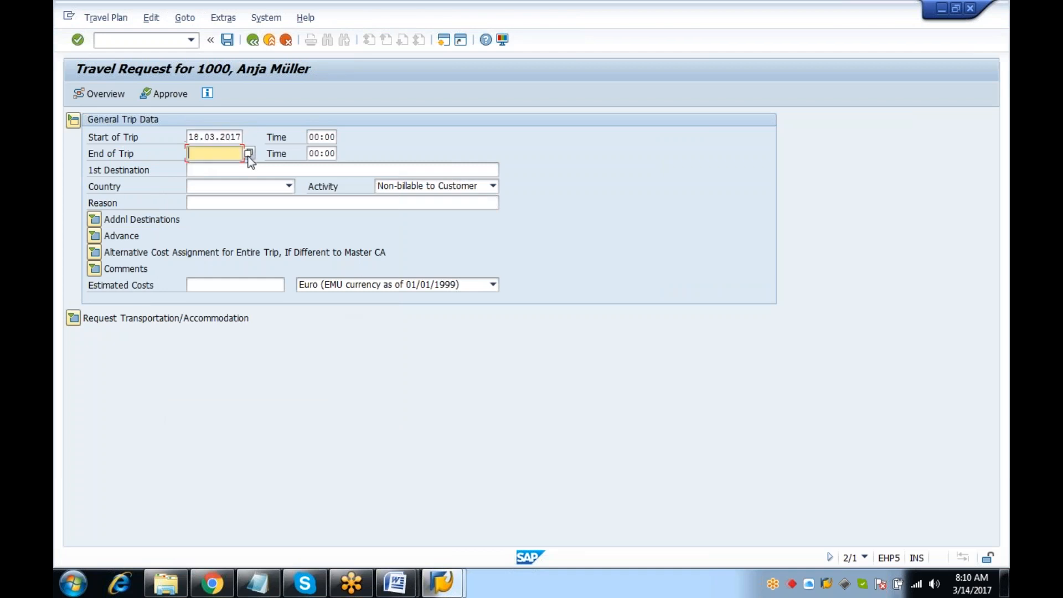
left_click(248, 153)
double_click(335, 311)
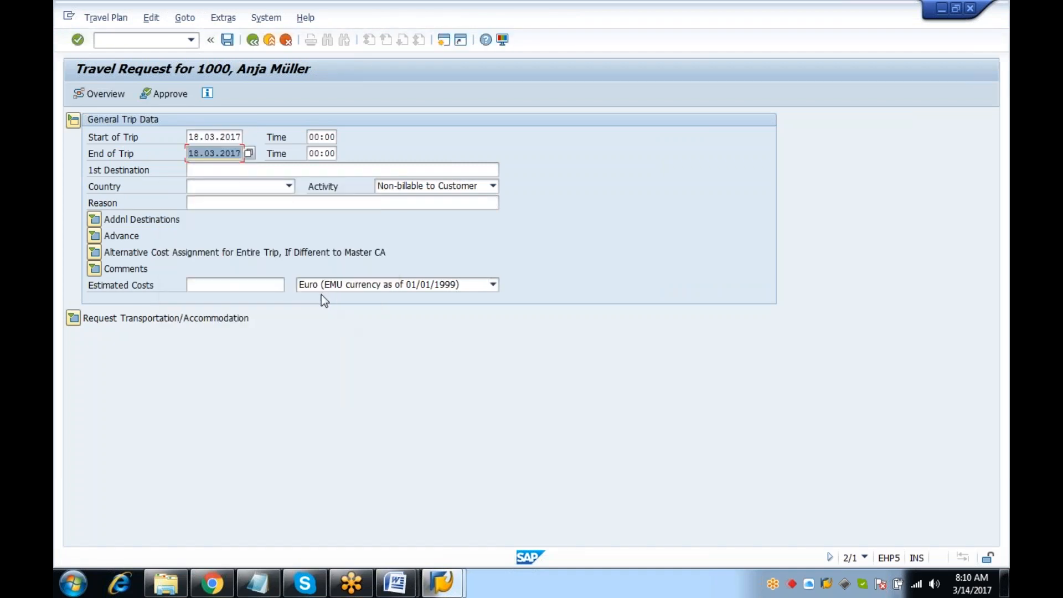
left_click(314, 151)
key("BackSpace")
type("1")
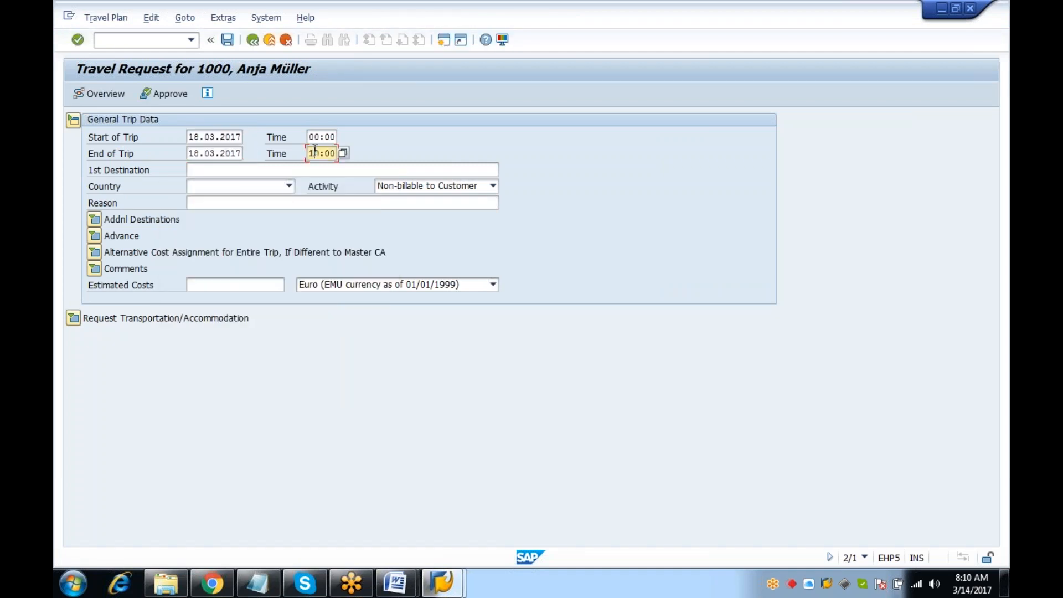
Enter destination hyderabad, India, reason training and estimated costs 11.110,00 EUR, then save
key("Tab")
type("hyderabad")
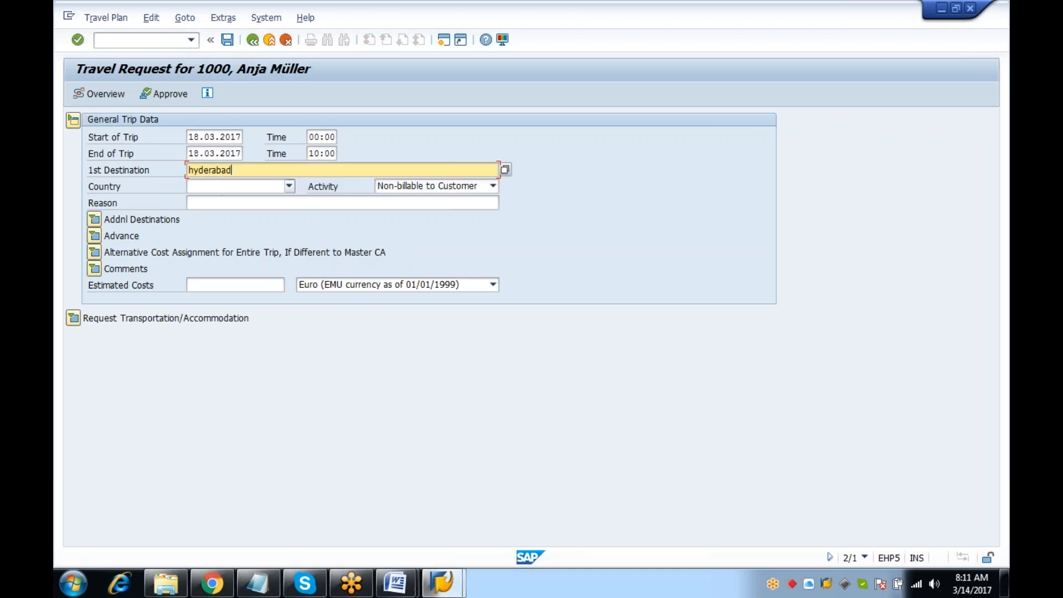
left_click(234, 188)
scroll(237, 222, "down", 20)
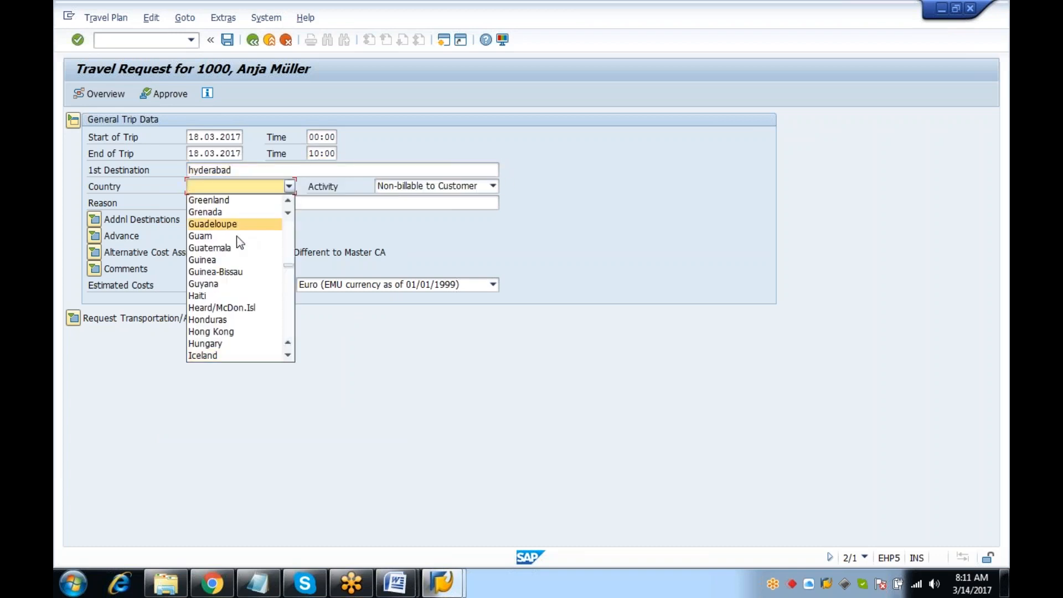
left_click(214, 357)
left_click(220, 203)
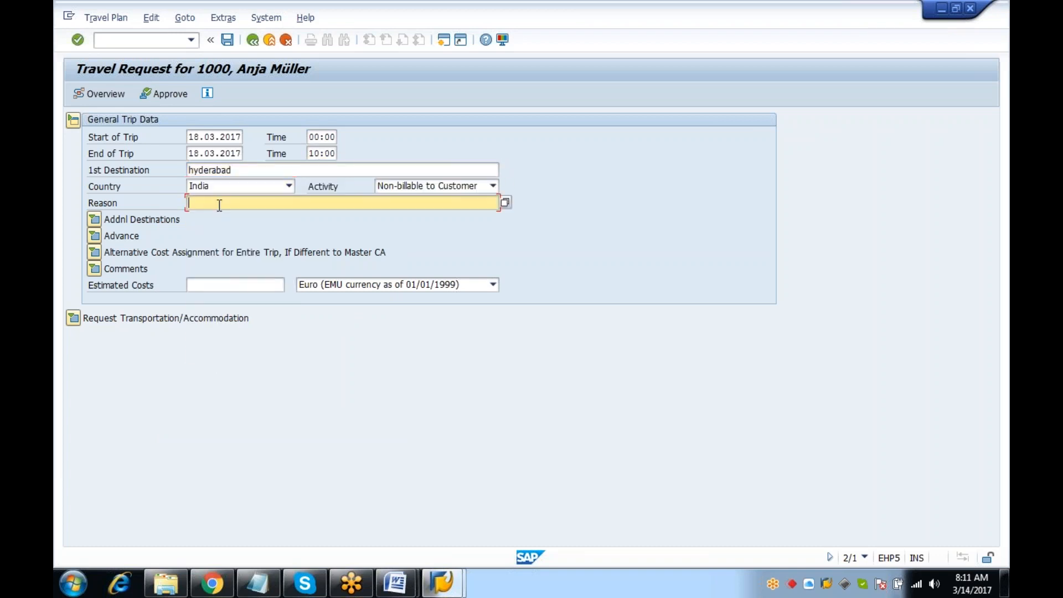
left_click(216, 216)
left_click(260, 286)
left_click(264, 296)
left_click(226, 39)
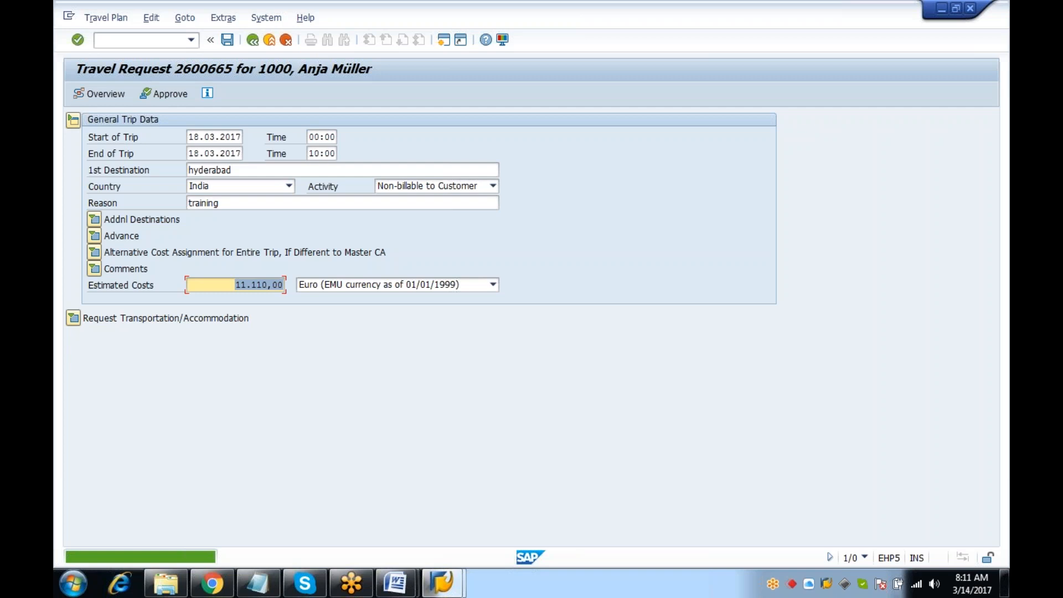
Go to the work item selection report with /n and SWI1
left_click(148, 44)
type("/n")
key("Return")
type("SWI1")
key("Return")
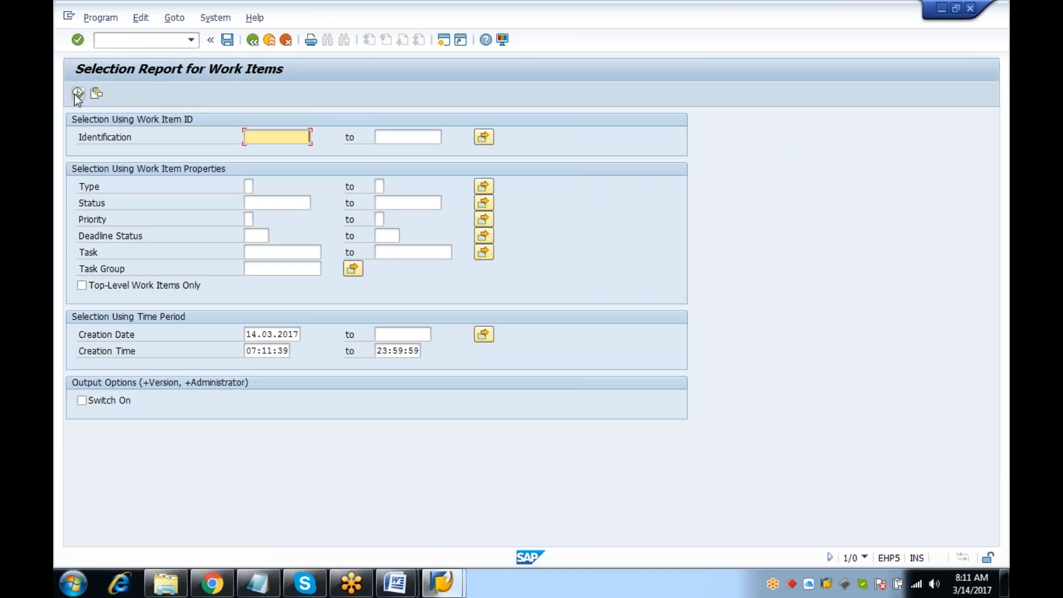
left_click(78, 94)
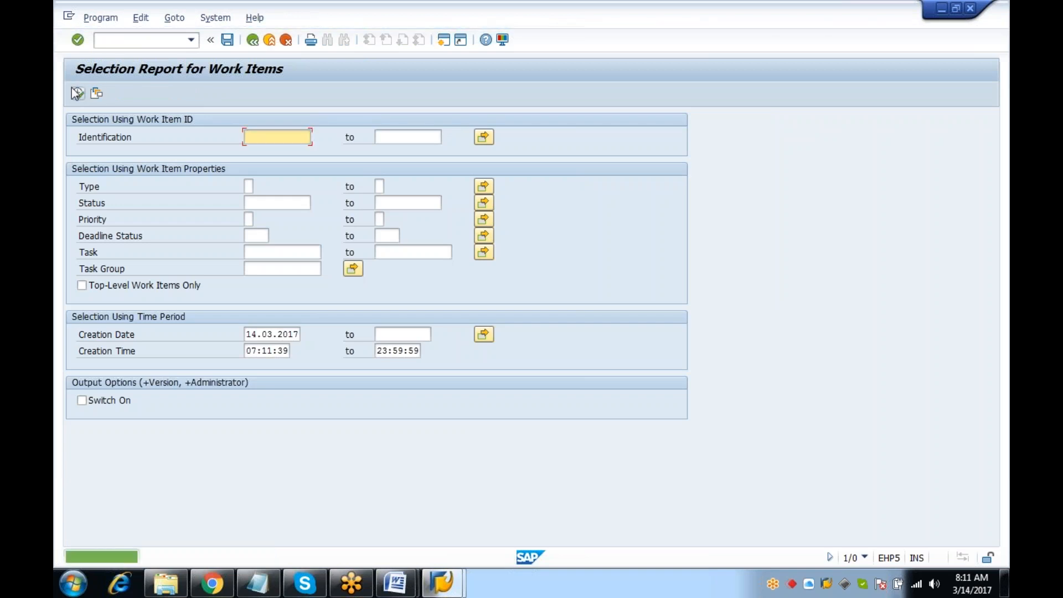
left_click(77, 94)
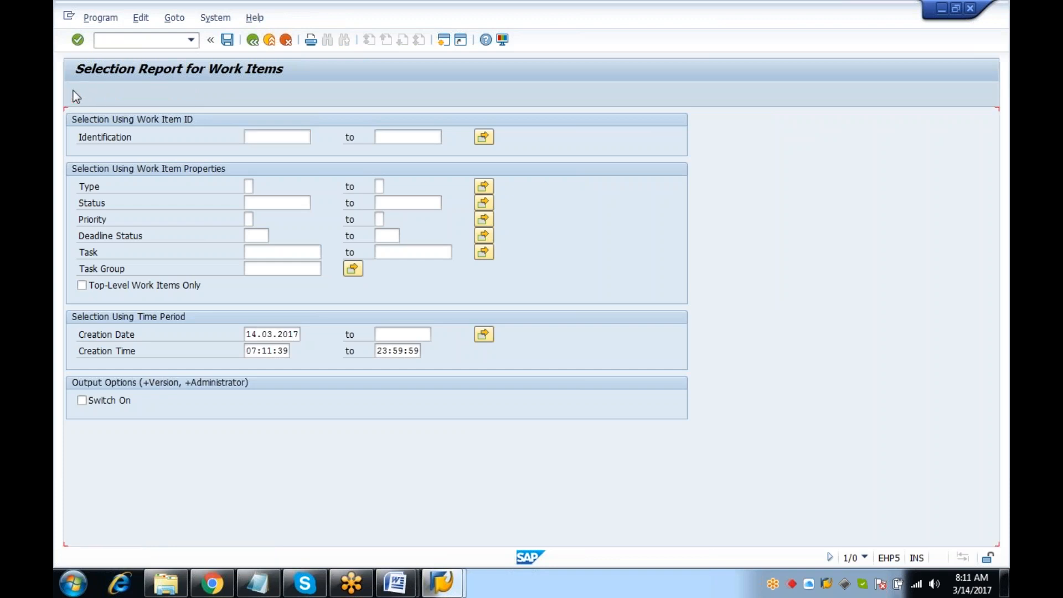
left_click(74, 92)
left_click(75, 92)
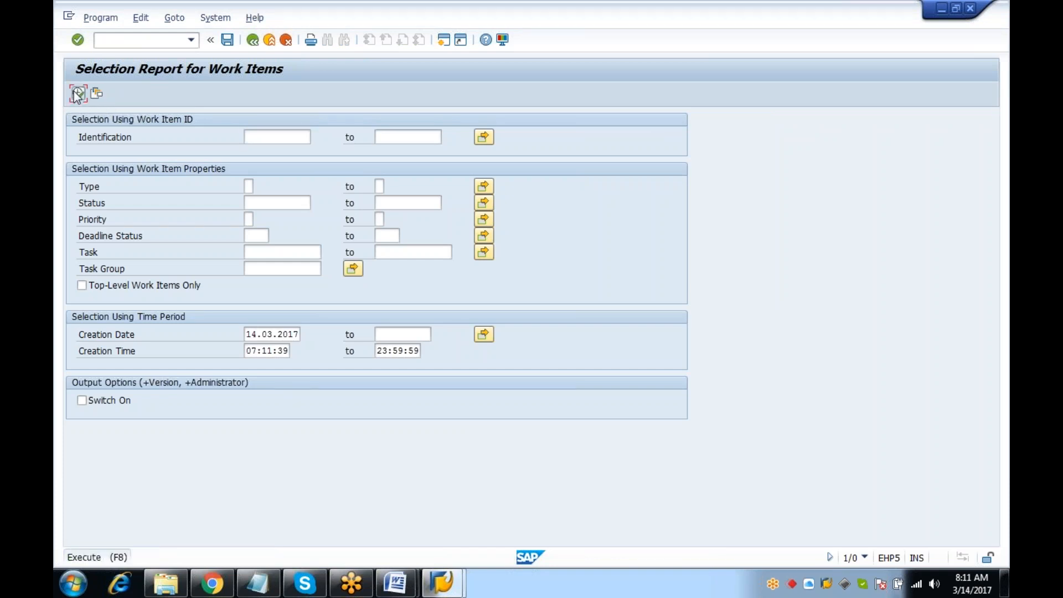
left_click(252, 40)
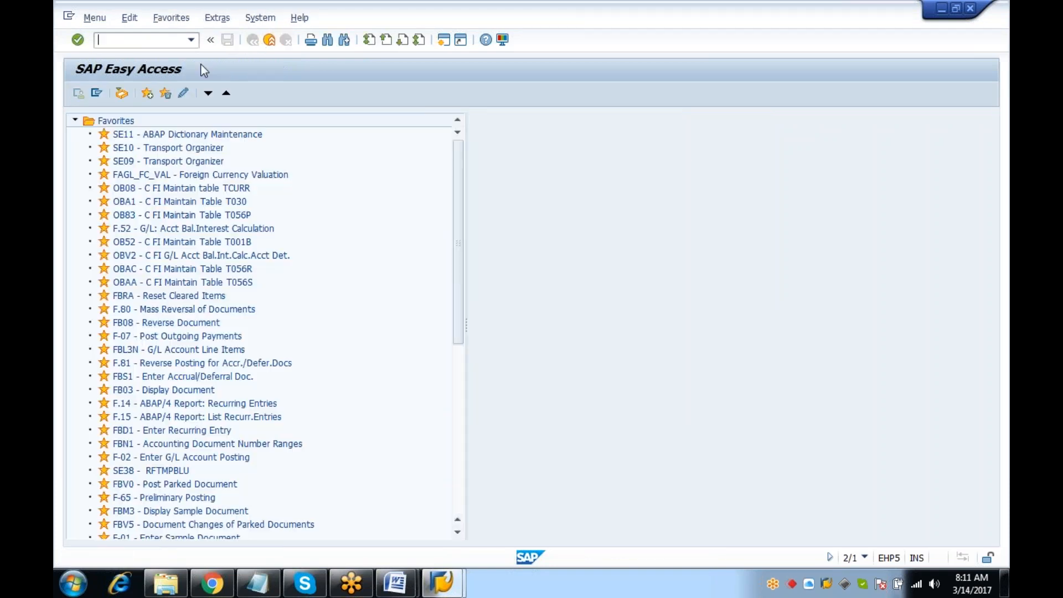
type("SWI1")
key("Return")
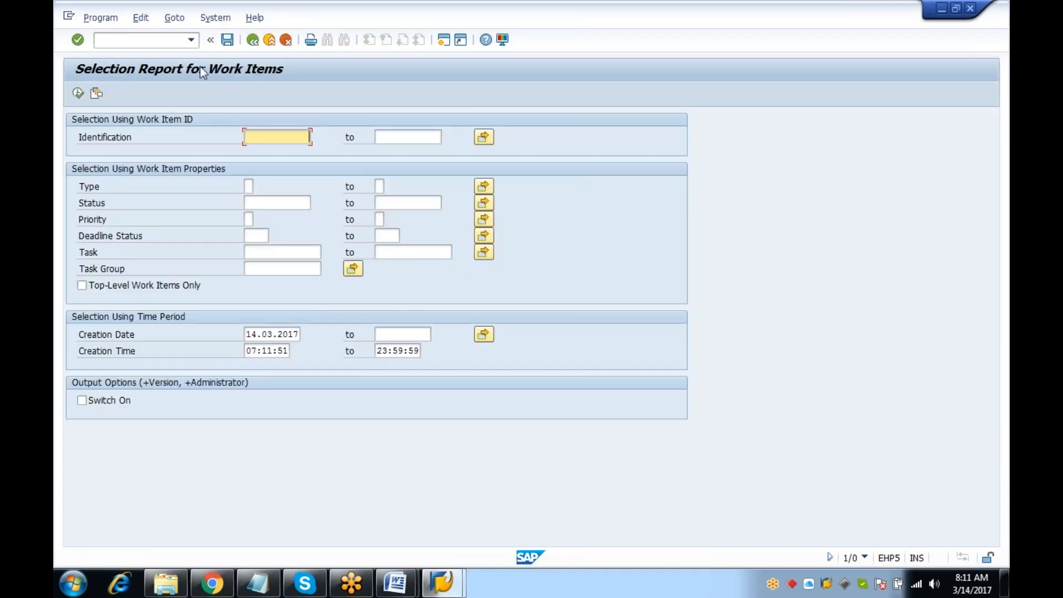
left_click(75, 93)
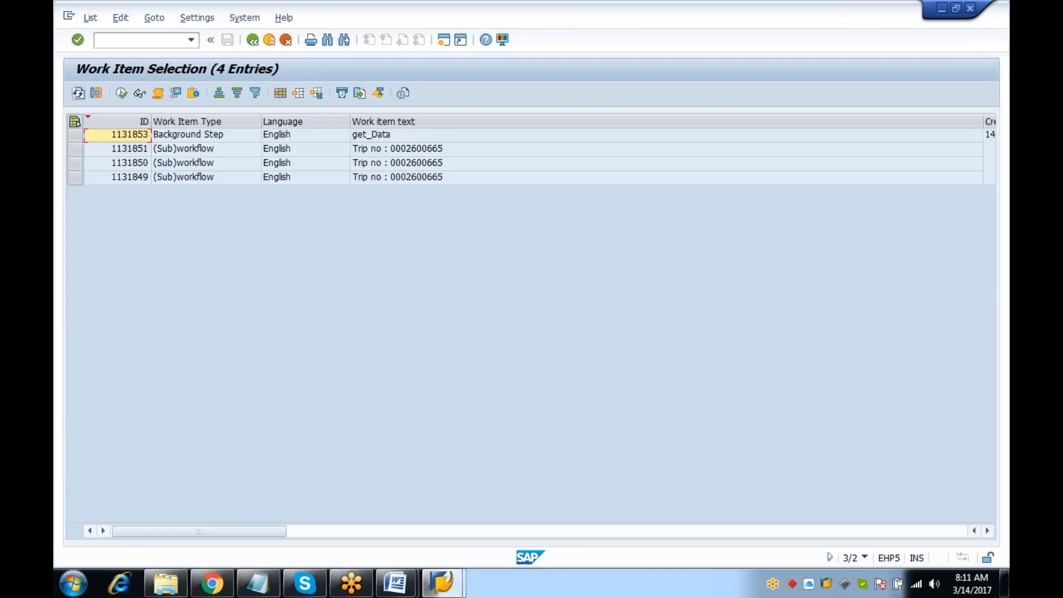
left_click_drag(982, 119, 510, 135)
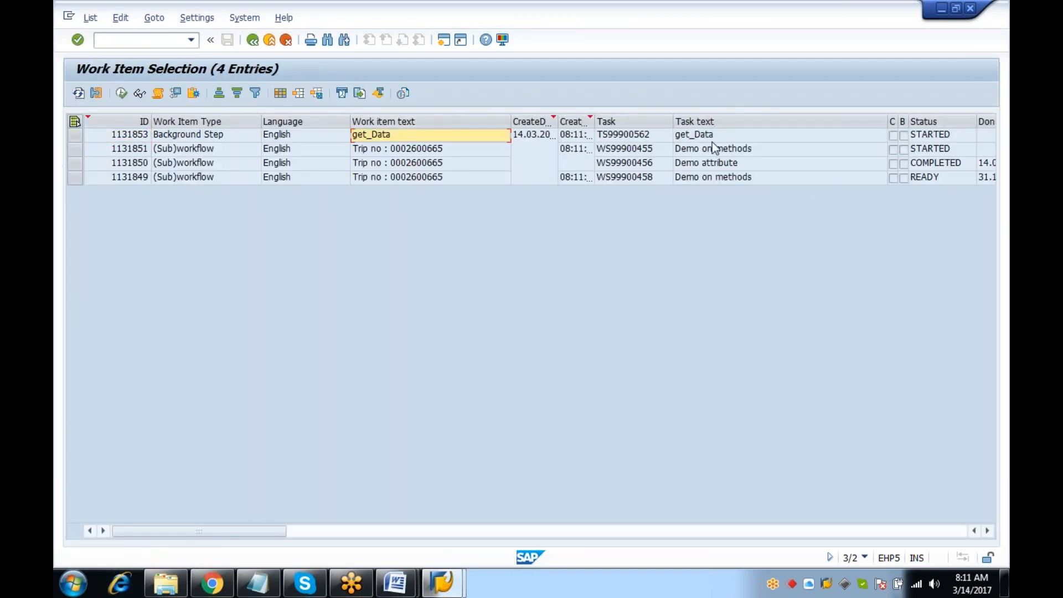
left_click(656, 177)
left_click(74, 178)
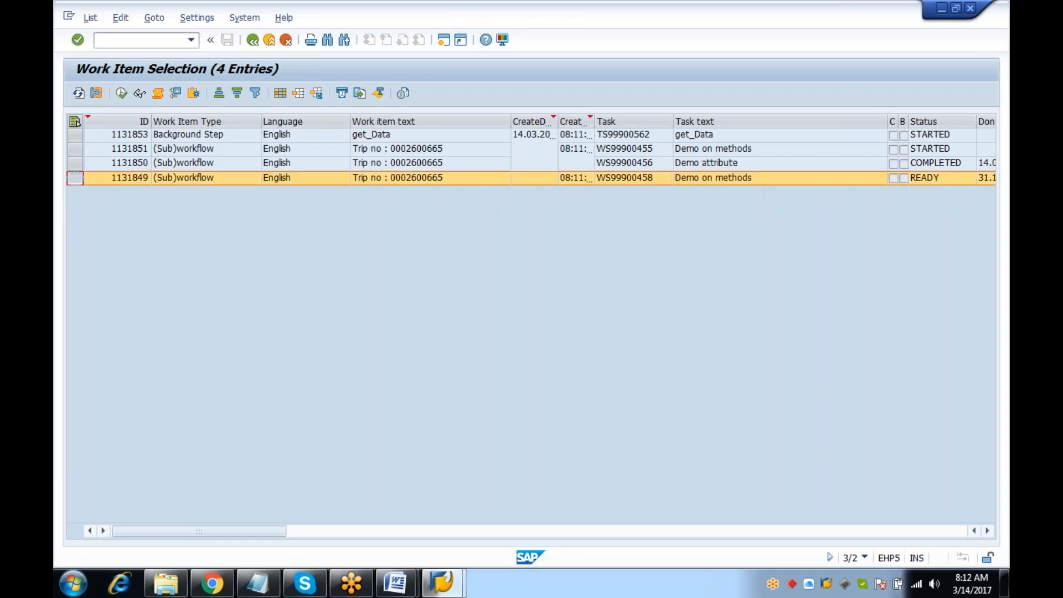
left_click(158, 93)
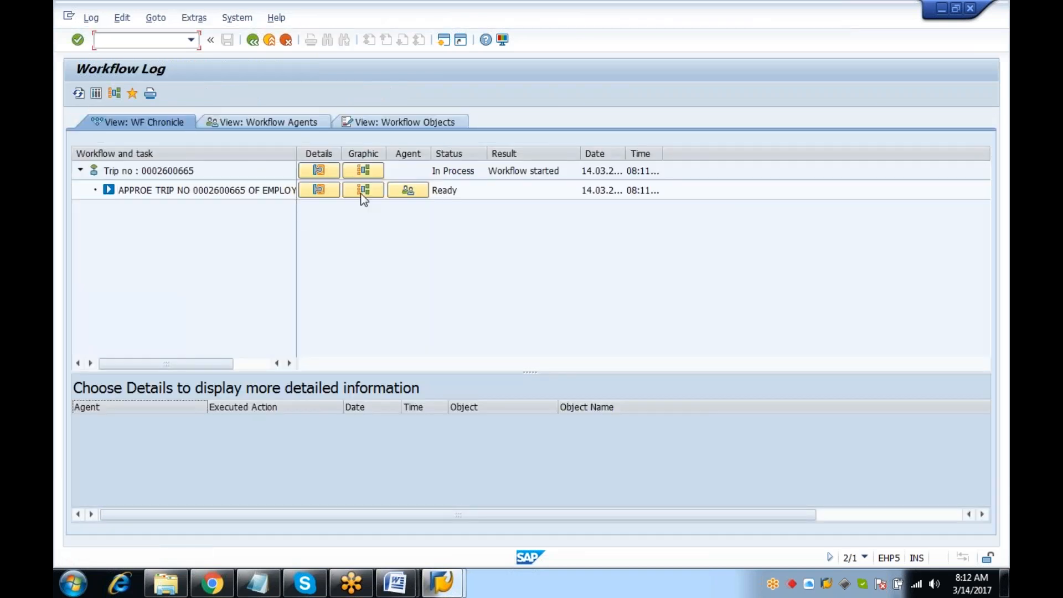
left_click(407, 190)
left_click(209, 287)
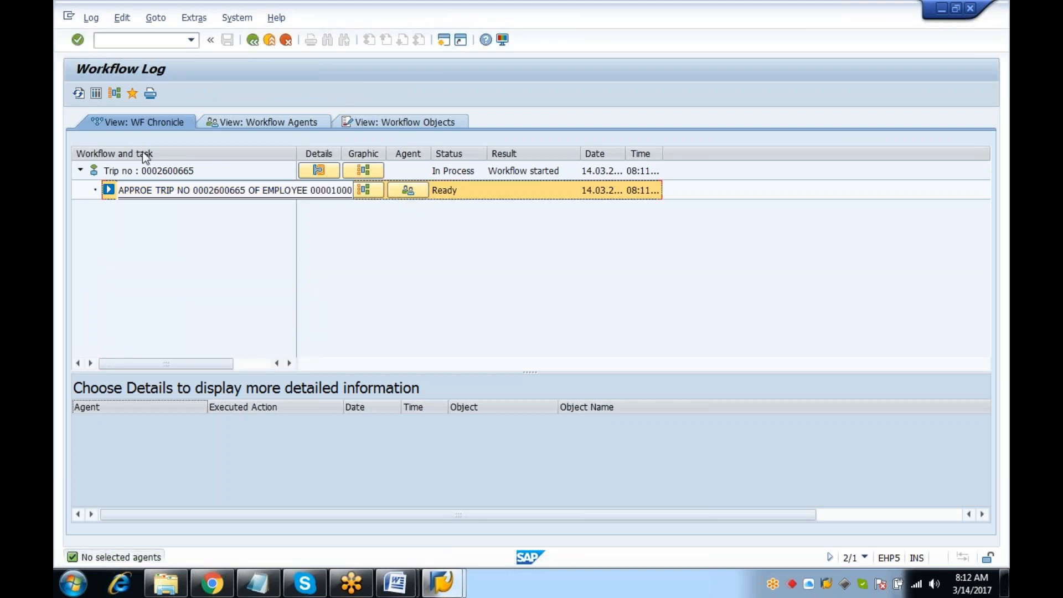
left_click(89, 94)
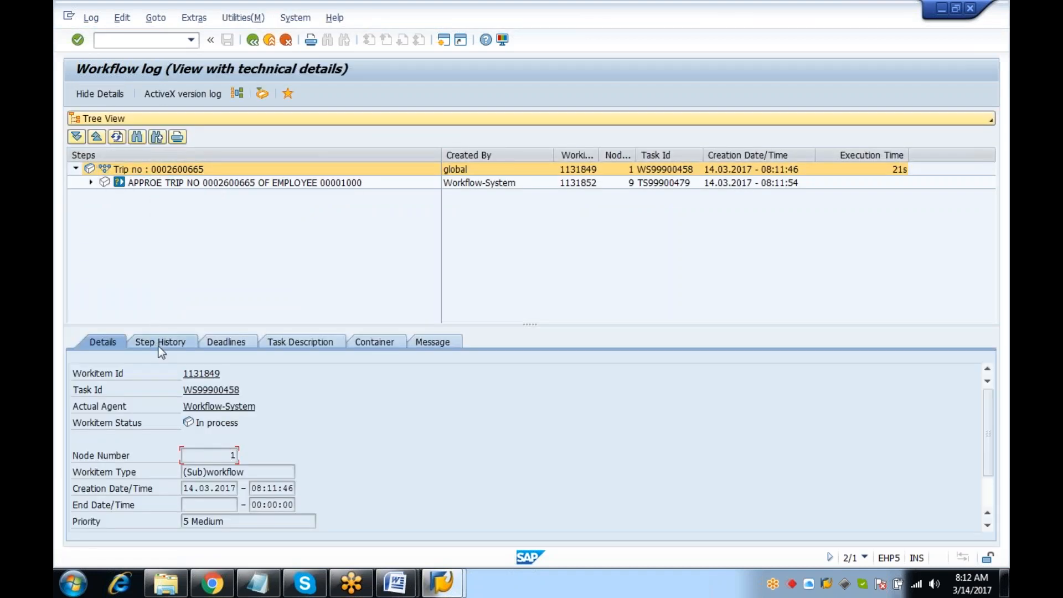
left_click(160, 346)
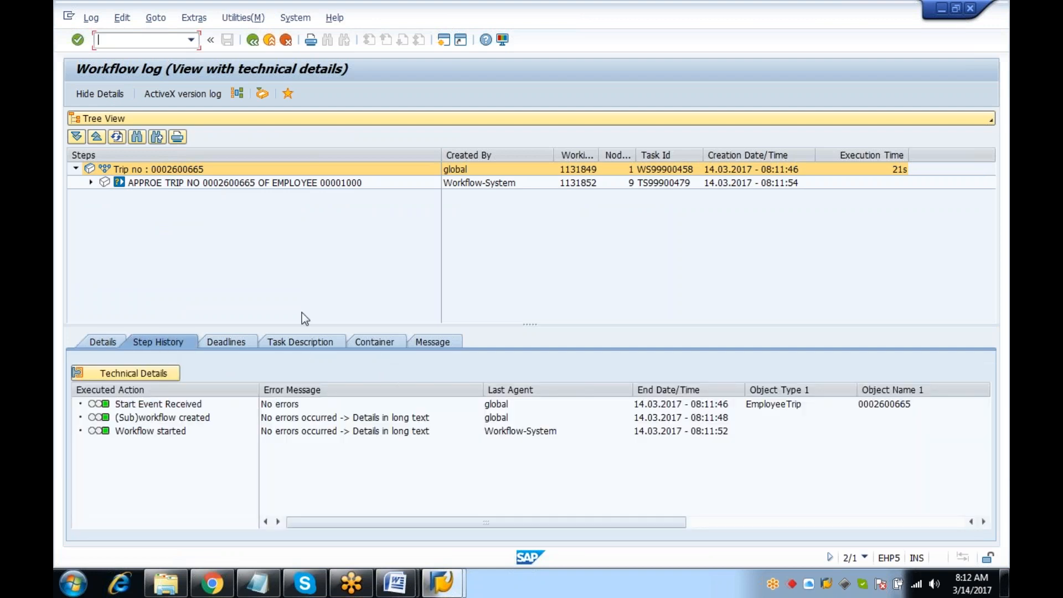
left_click(377, 343)
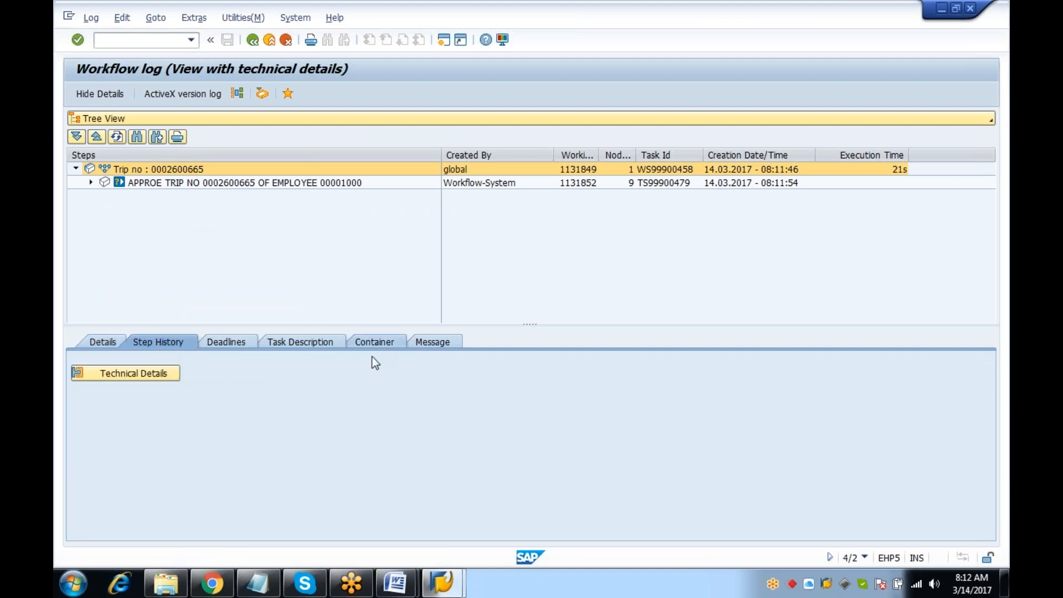
left_click_drag(984, 442, 988, 485)
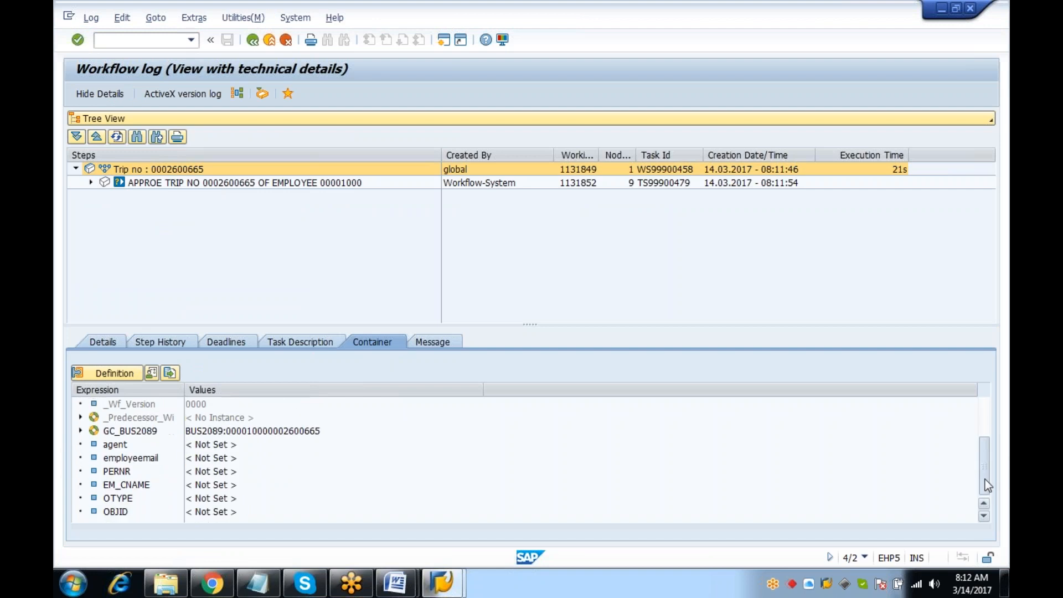
left_click(271, 182)
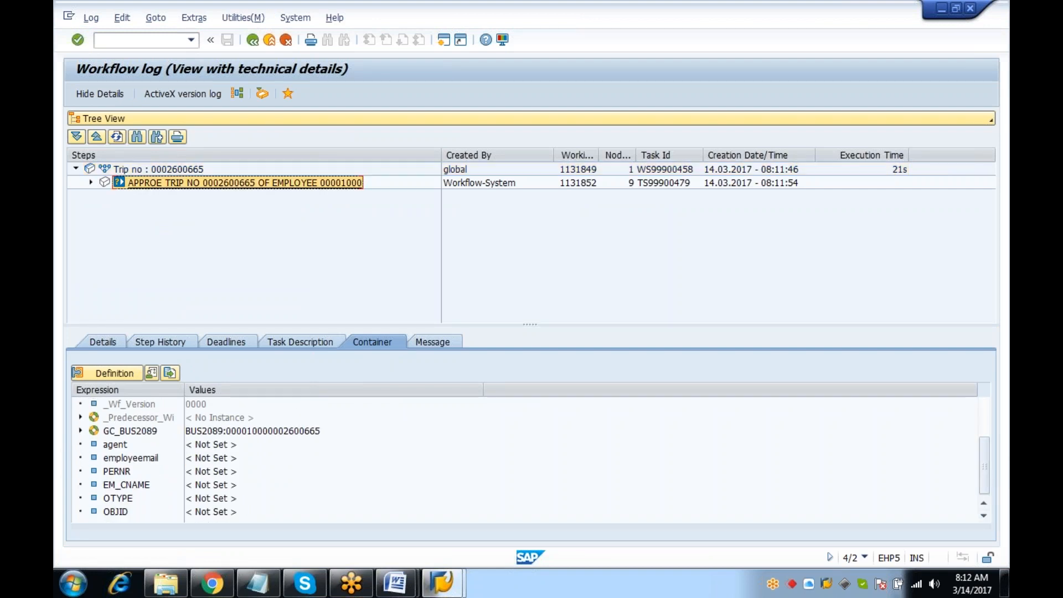
left_click_drag(983, 431, 988, 493)
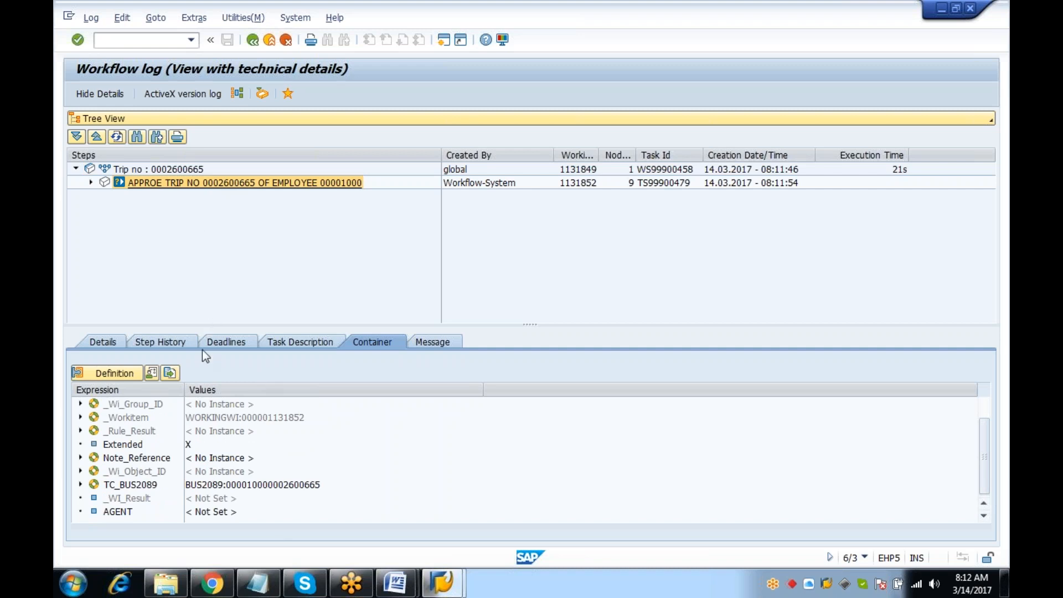
left_click(243, 343)
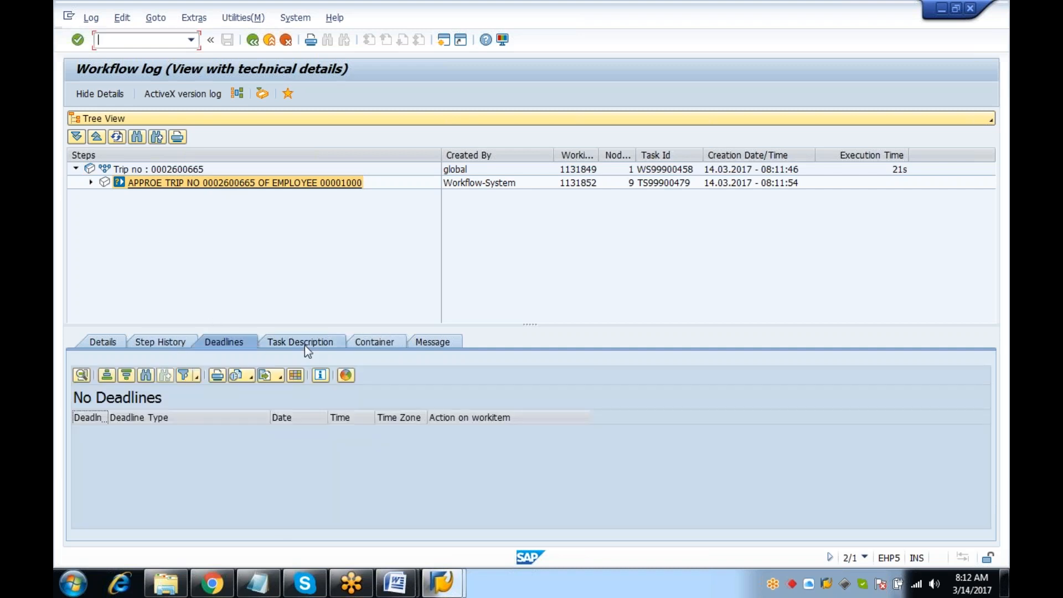
left_click(370, 343)
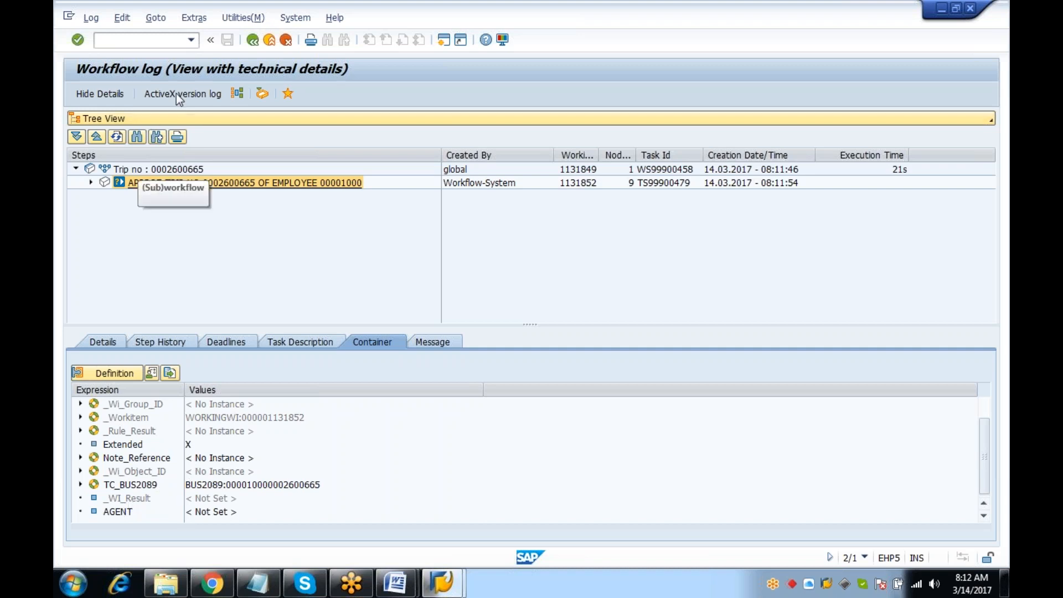
left_click(137, 170)
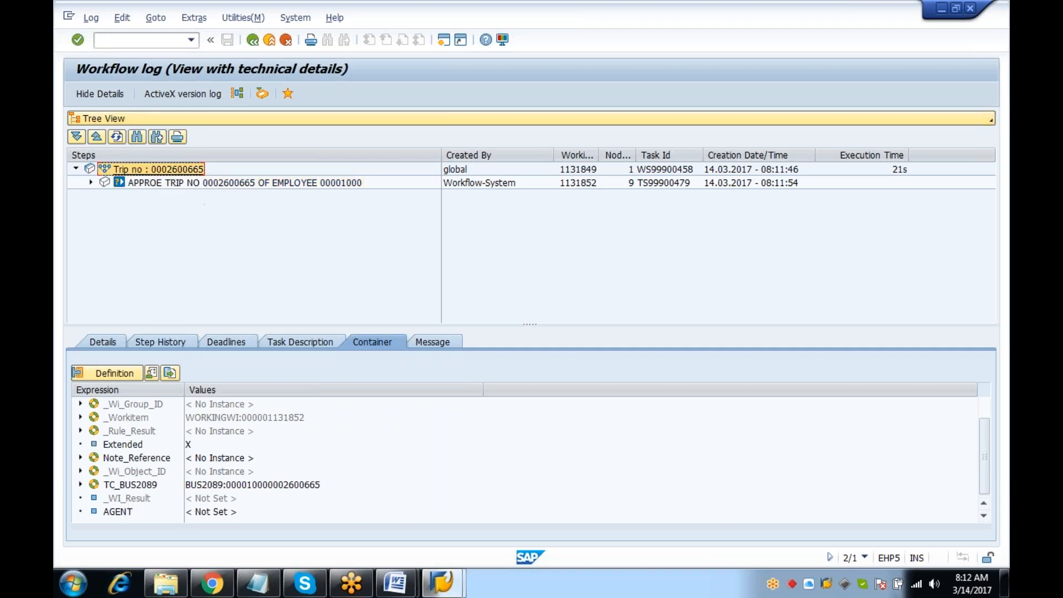
left_click(141, 343)
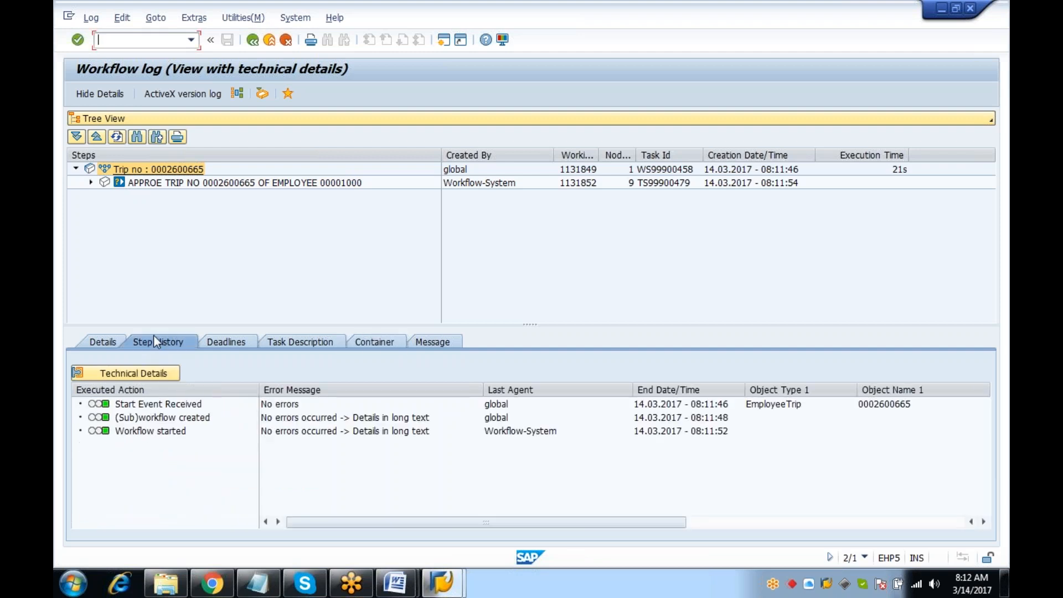
left_click(299, 340)
left_click(375, 340)
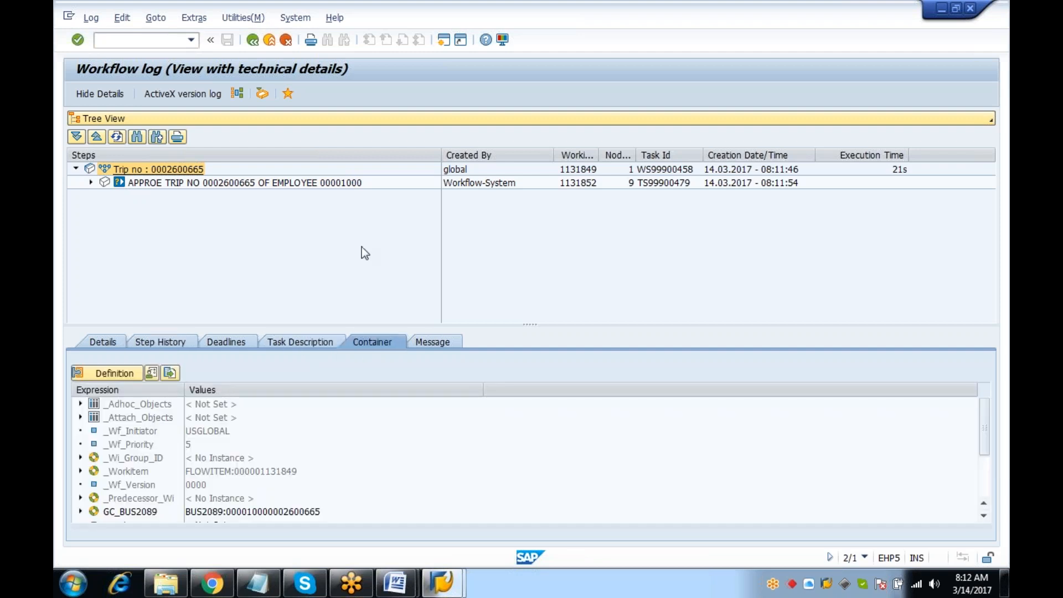
left_click(141, 34)
Open workflow template zdm_rule1 in PFTC in change mode and show its container
type("/N")
key("Return")
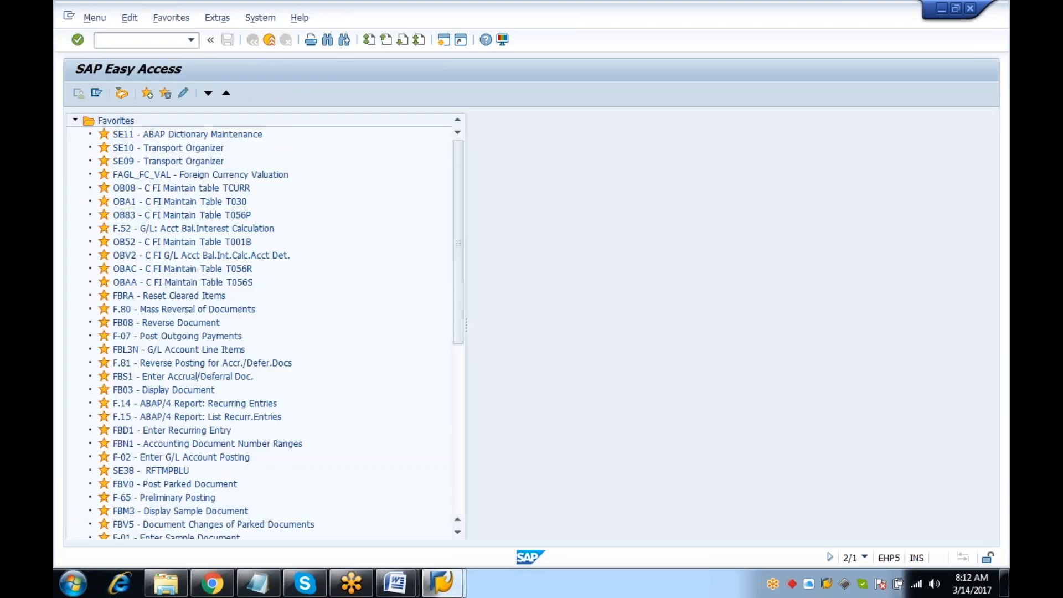
type("PFTC")
key("Return")
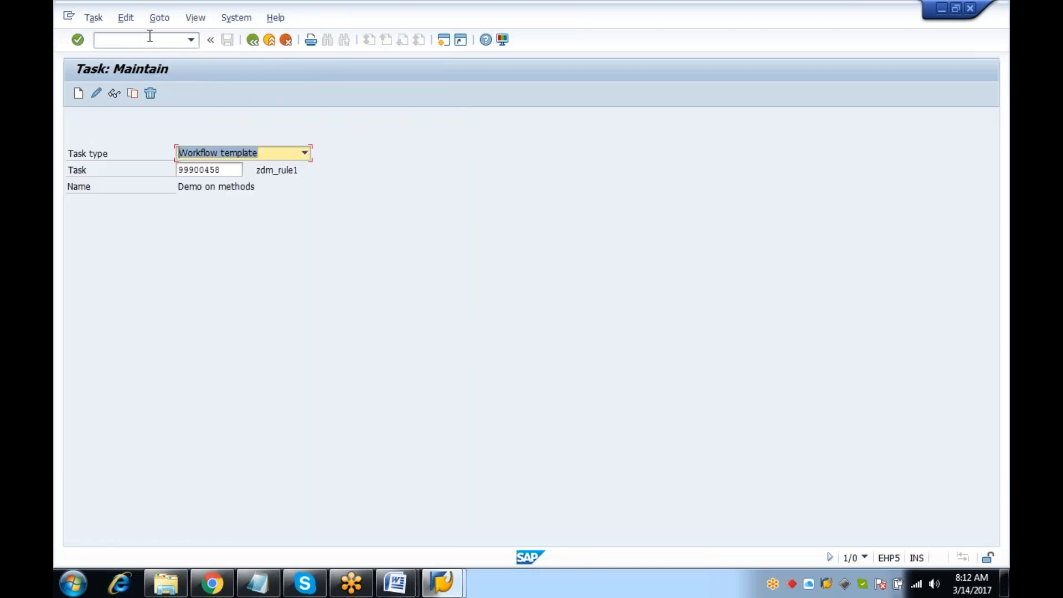
left_click(113, 93)
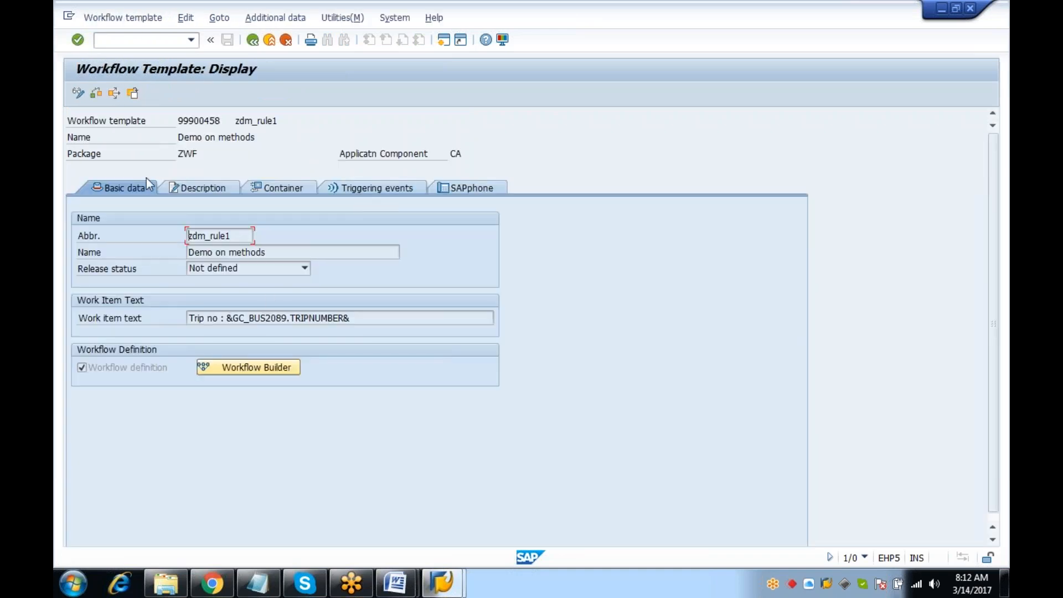
left_click(83, 93)
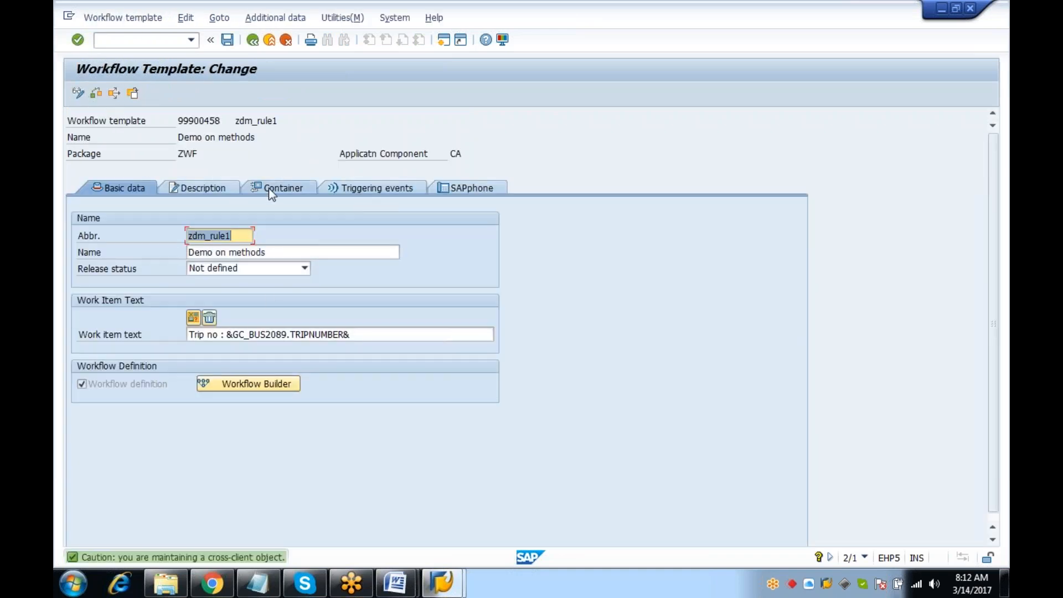
left_click(268, 187)
left_click(117, 397)
Delete the agent, employeeemail and PERNR container elements, confirming each deletion
left_click(117, 371)
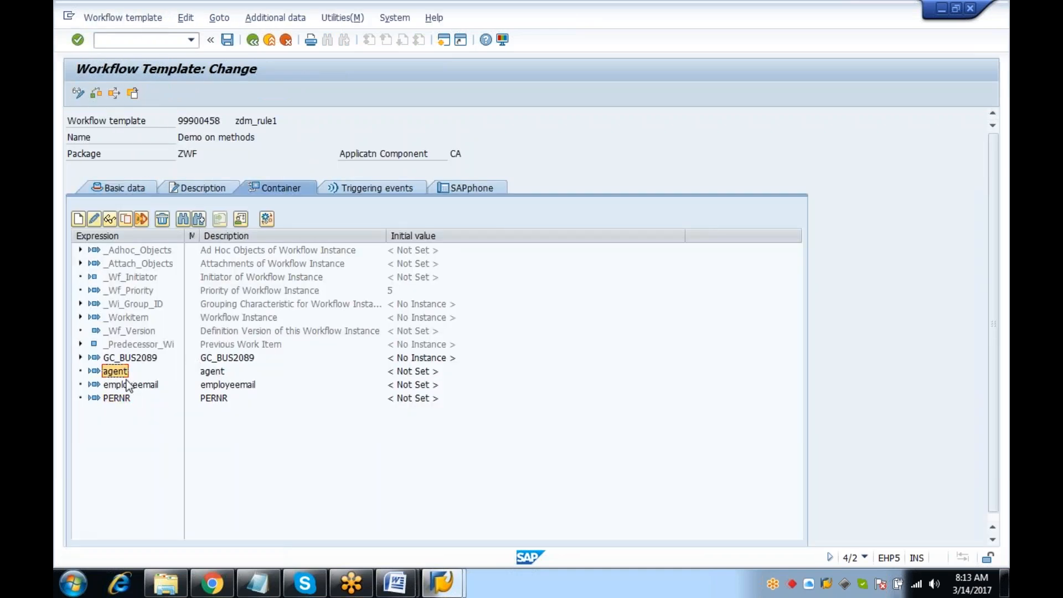
left_click(163, 221)
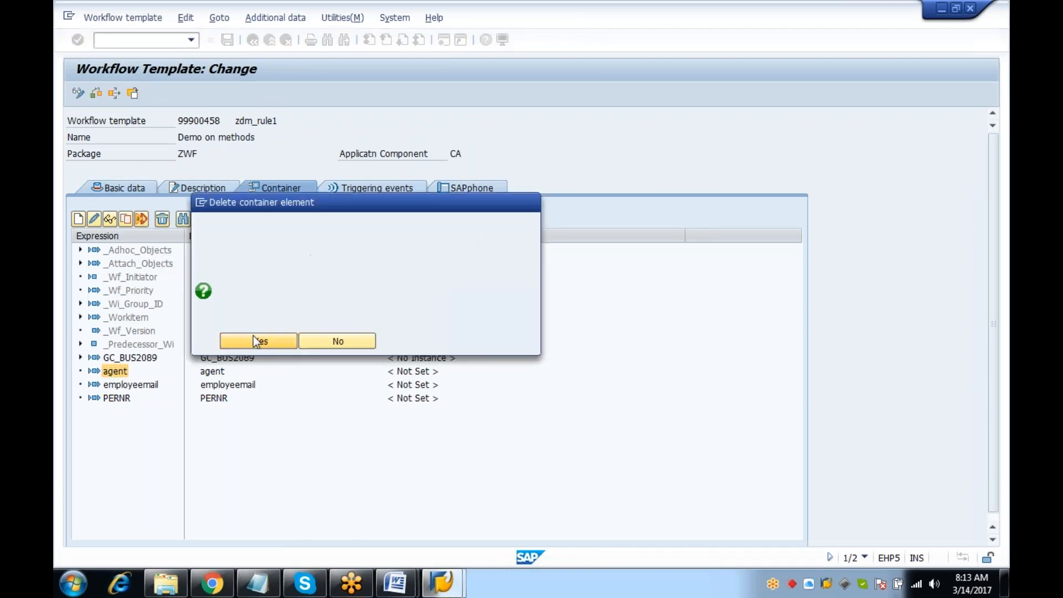
left_click(254, 336)
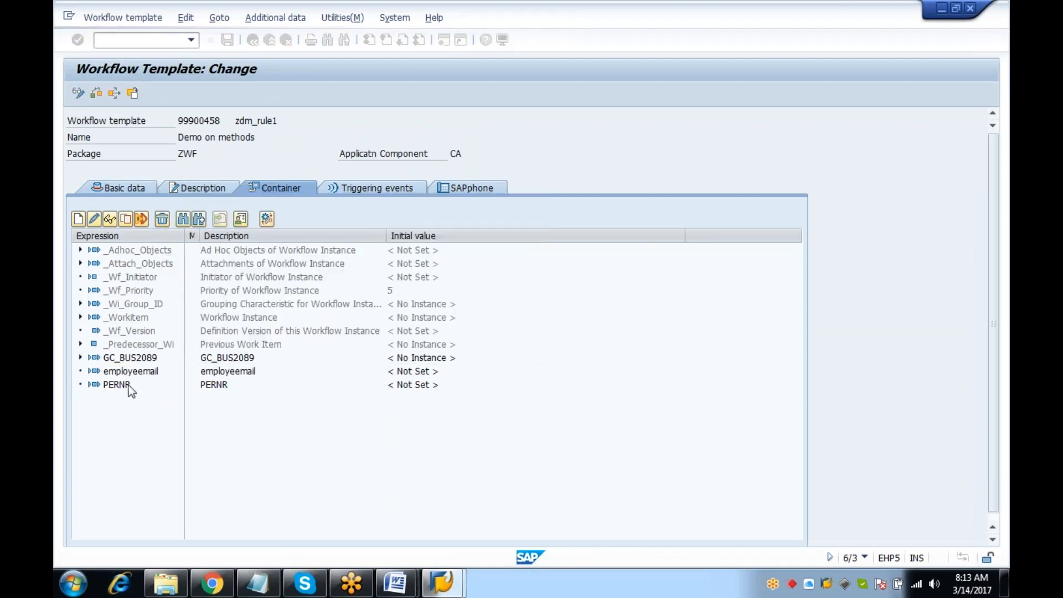
left_click(163, 219)
left_click(271, 340)
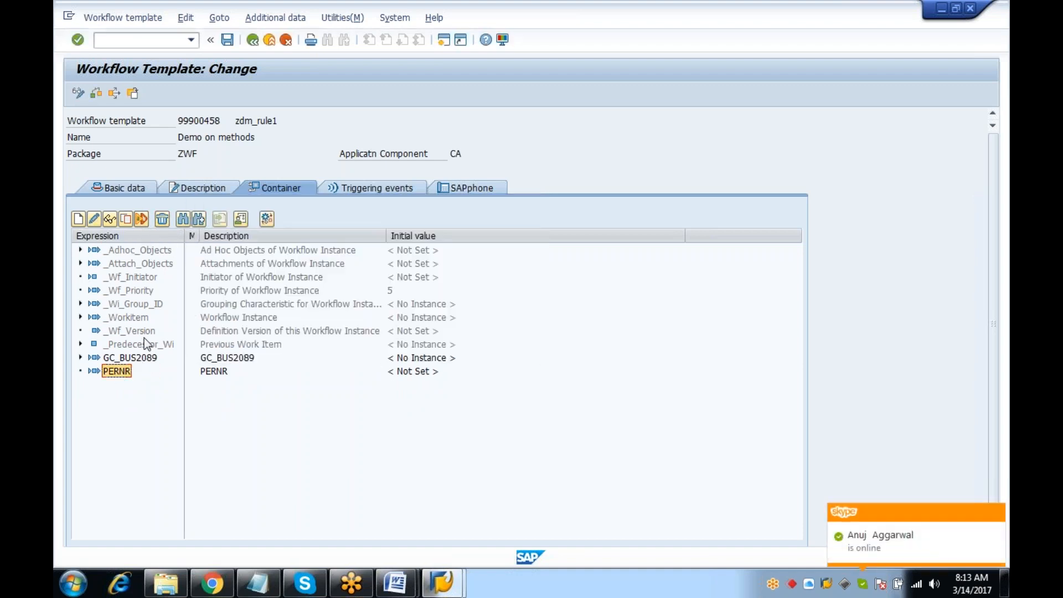
left_click(163, 220)
left_click(256, 346)
left_click(126, 188)
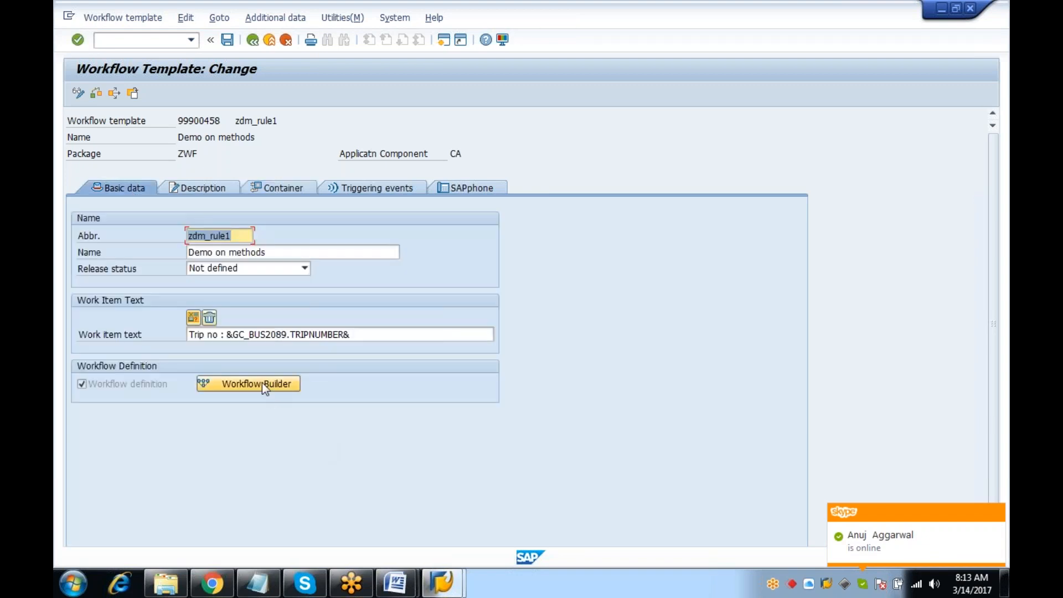
left_click(261, 383)
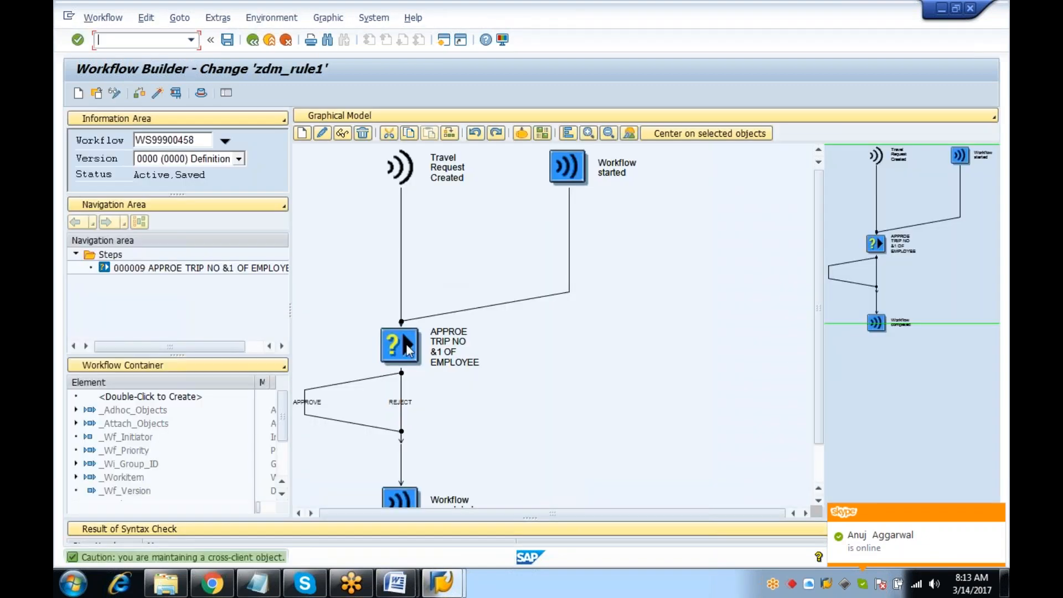
Clear &_WF_INITIATOR& from the approval step's excluded agents and save the workflow
double_click(407, 348)
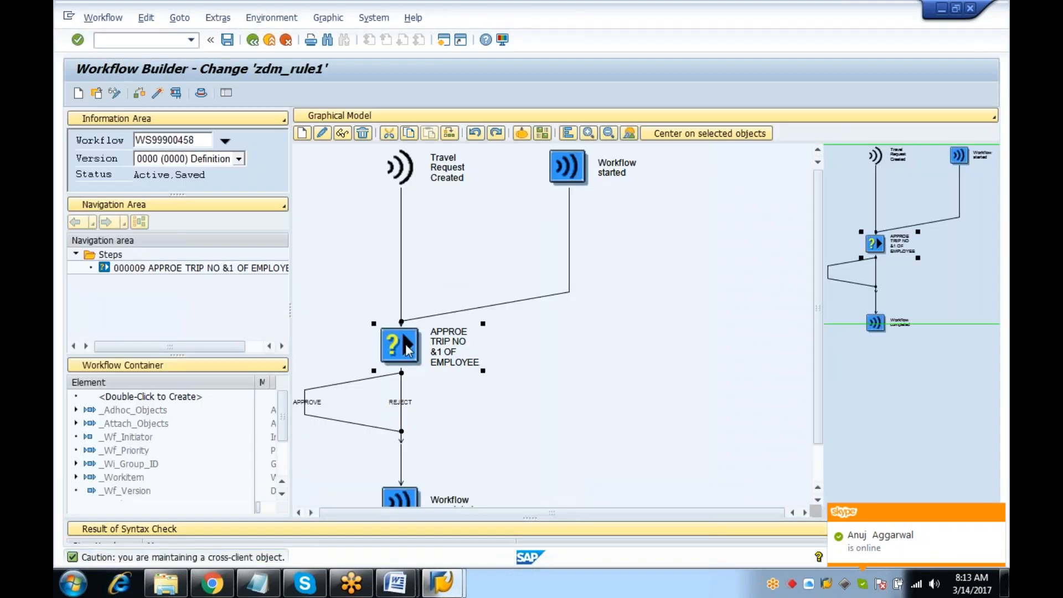
left_click(434, 155)
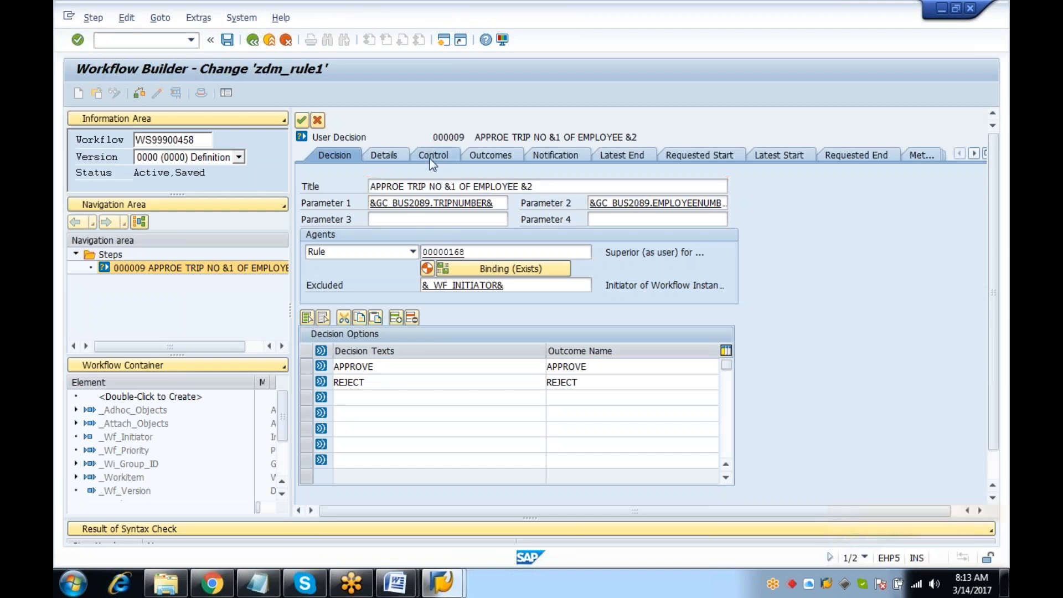
left_click(339, 155)
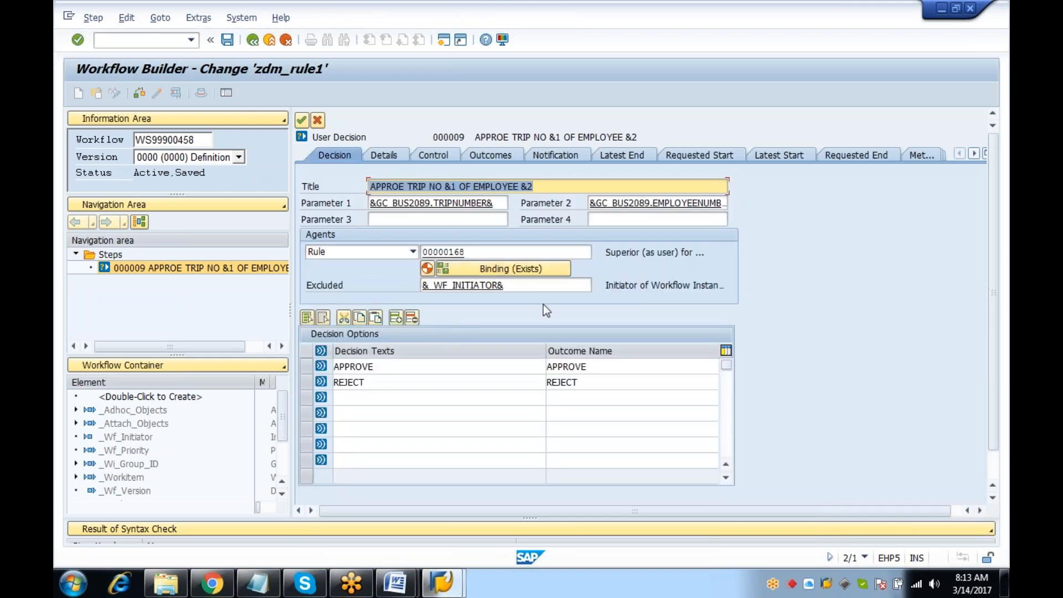
left_click(537, 285)
key("BackSpace")
key("BackSpace")
key("BackSpace")
key("BackSpace")
key("BackSpace")
key("BackSpace")
key("BackSpace")
key("BackSpace")
key("BackSpace")
key("BackSpace")
key("BackSpace")
key("BackSpace")
key("BackSpace")
key("BackSpace")
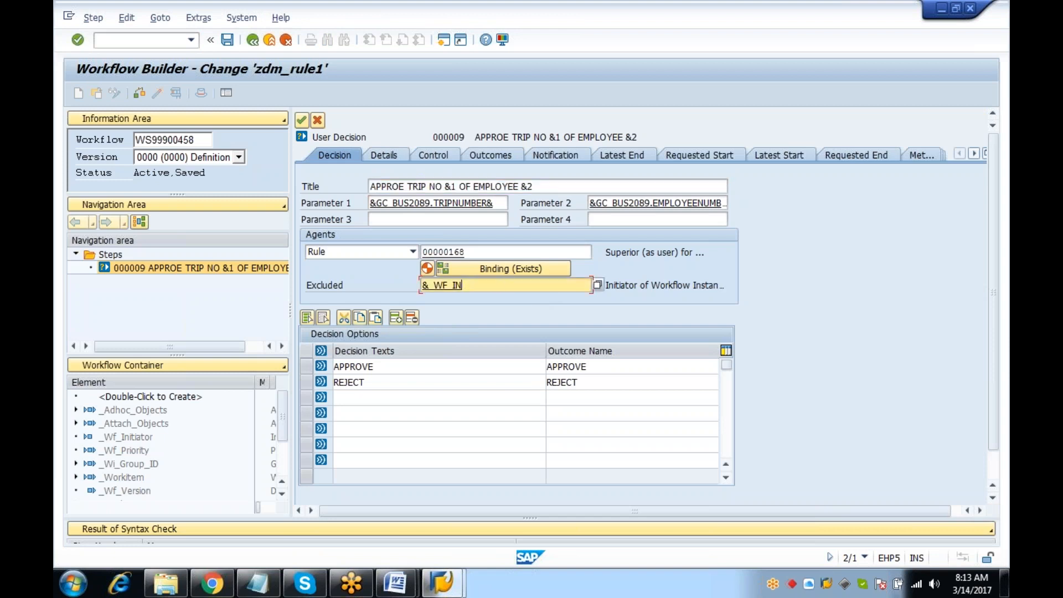
left_click(301, 120)
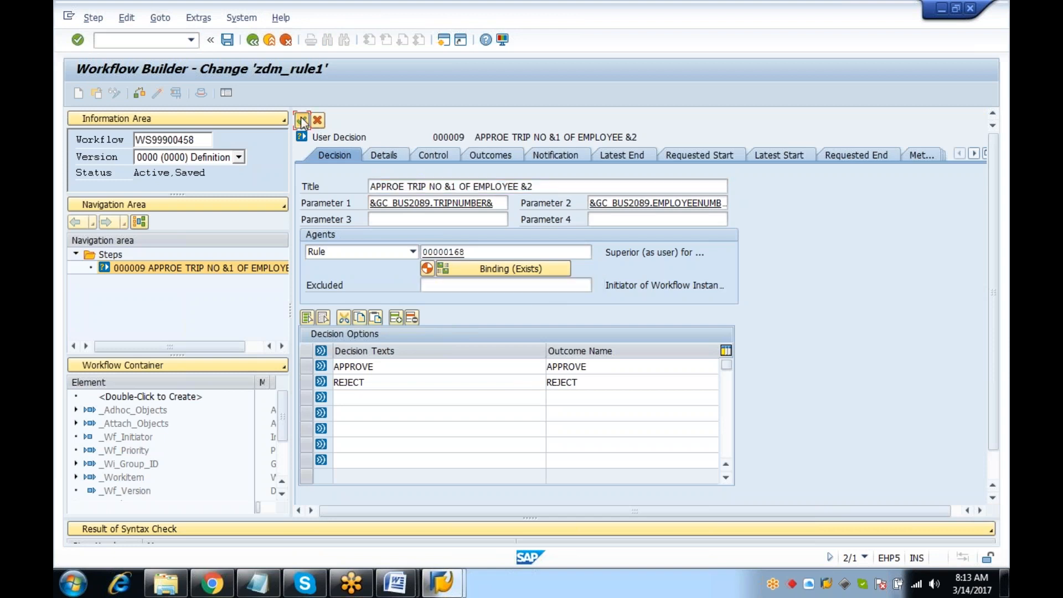
key("ctrl+s")
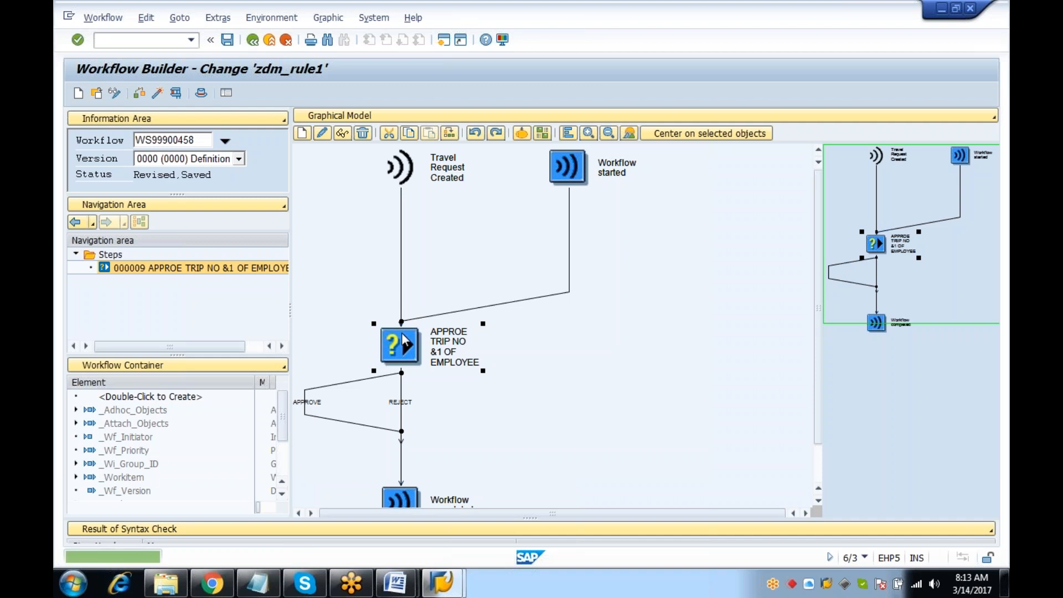
Reopen the approval step's details, then start a new SAP session
double_click(393, 352)
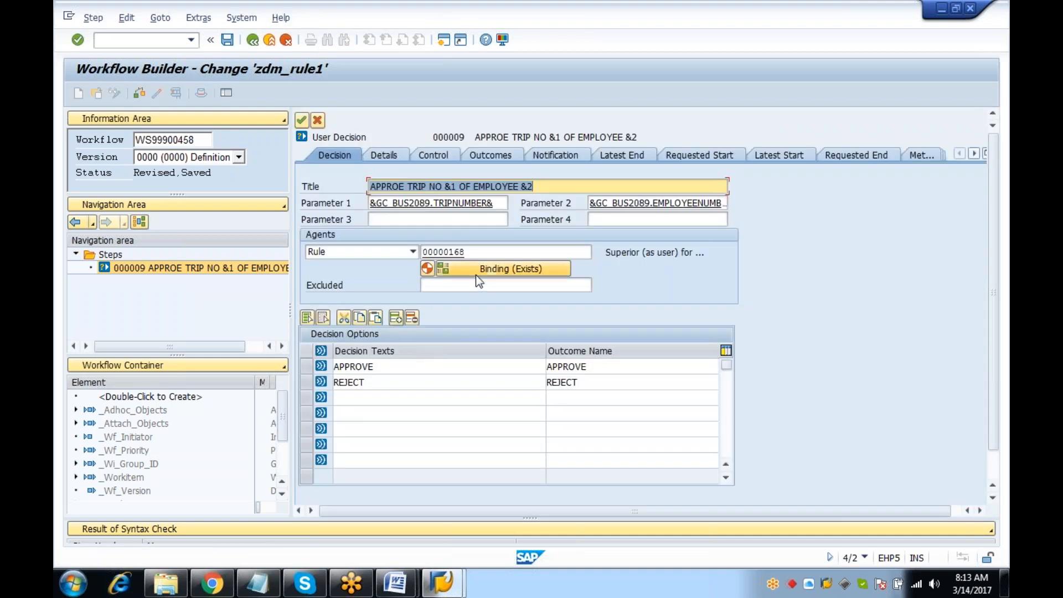
mouse_move(450, 586)
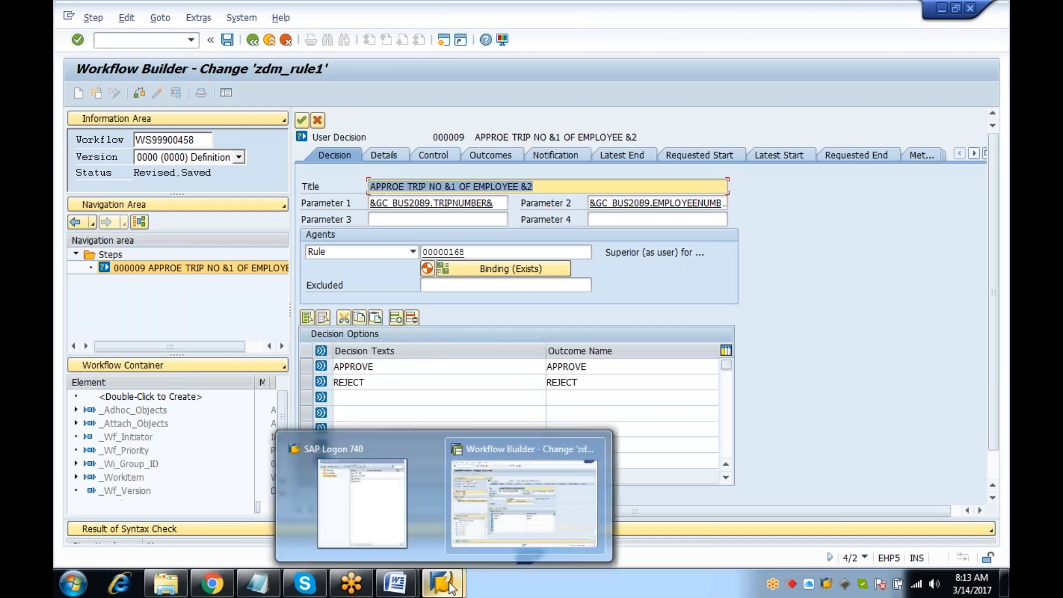
left_click(540, 503)
left_click(443, 41)
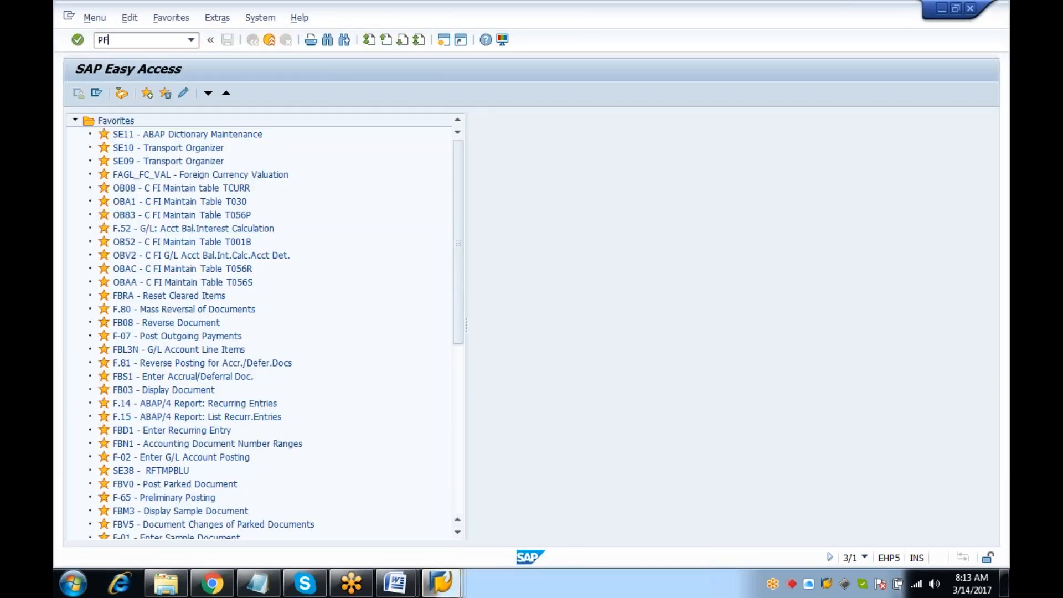
Look up the workflow test user in SU01 and review its logon data and validity date
type("SU01D")
key("Return")
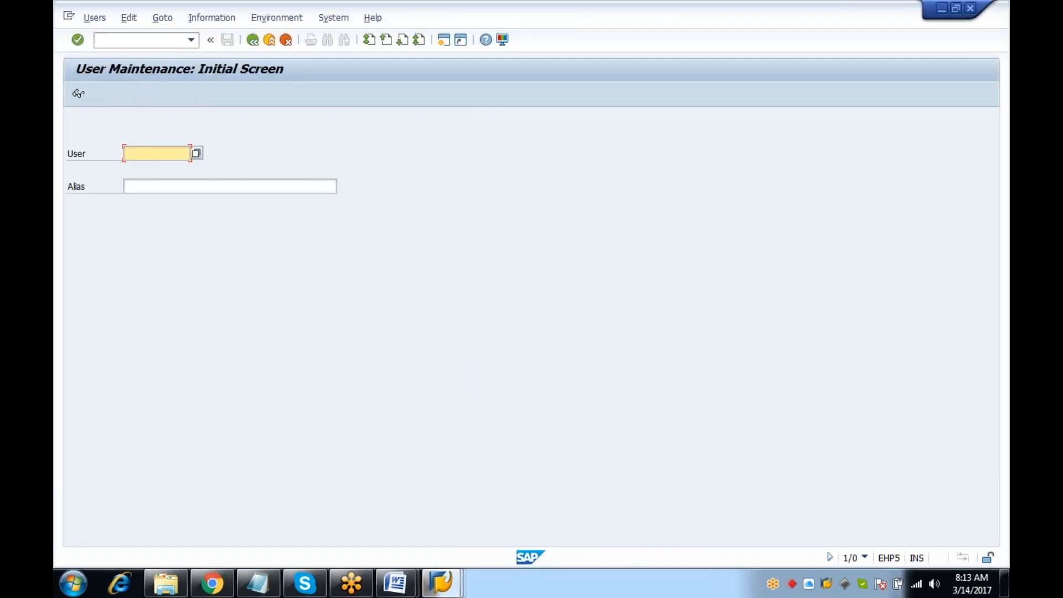
type("wfuser2")
key("Return")
left_click(78, 93)
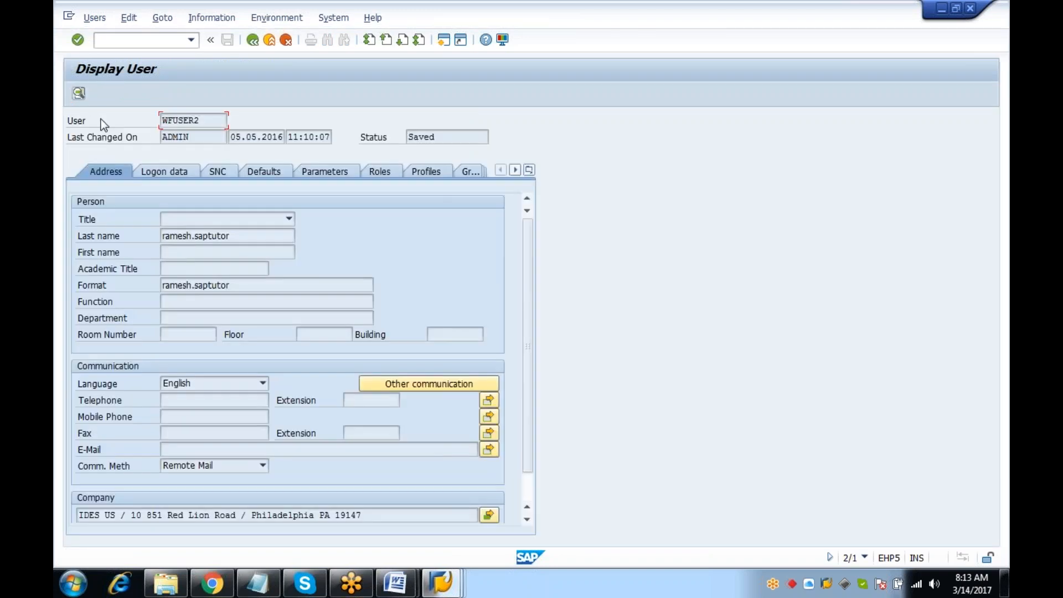
left_click(164, 172)
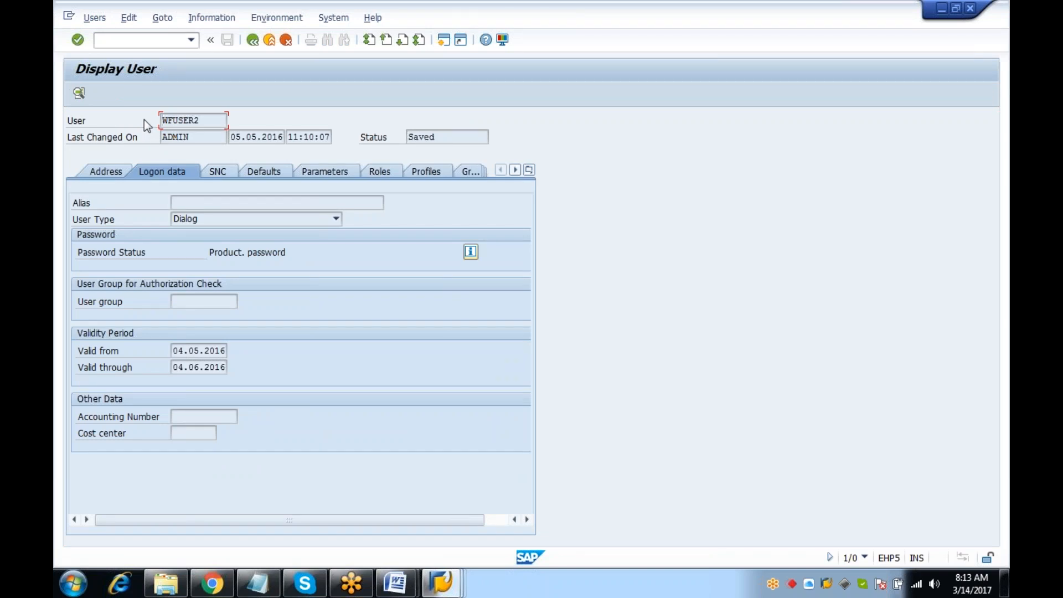
left_click(215, 367)
left_click(252, 39)
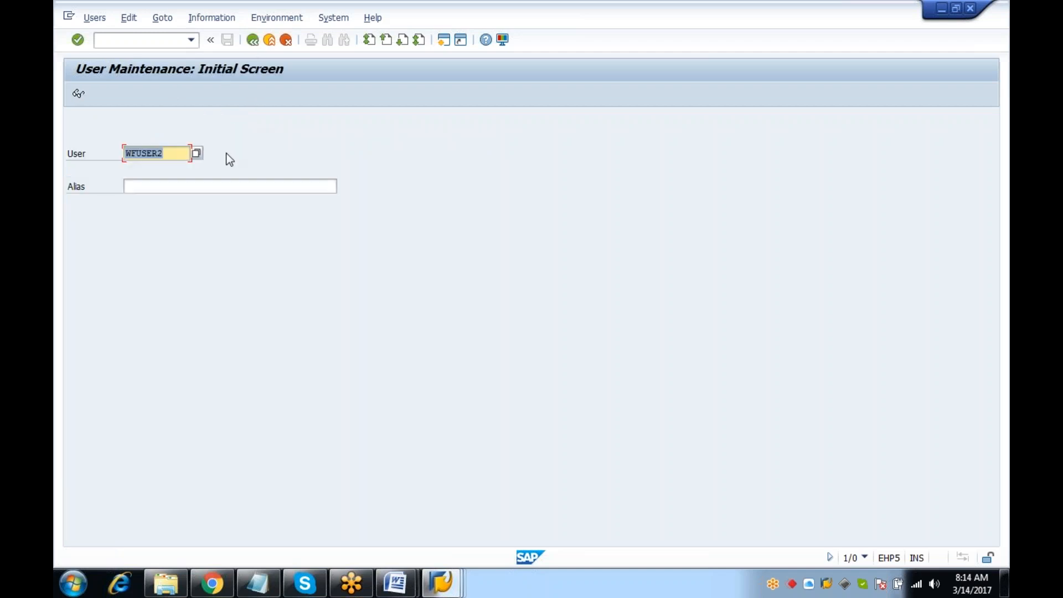
Switch to the other workflow test user, check its password status, and select the user name
left_click(177, 158)
key("BackSpace")
type("1")
key("Return")
left_click(78, 94)
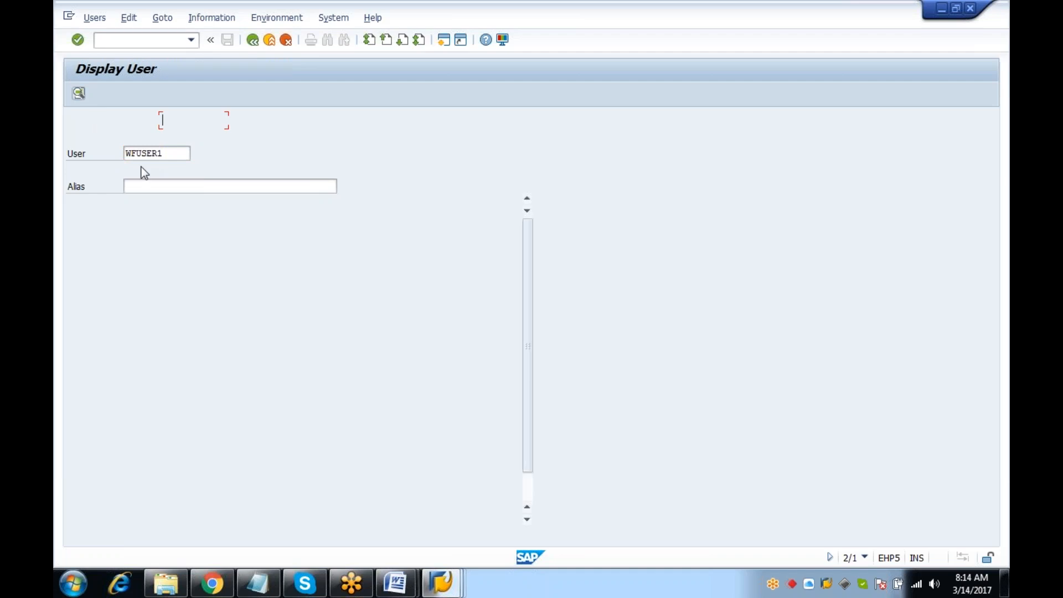
left_click(178, 172)
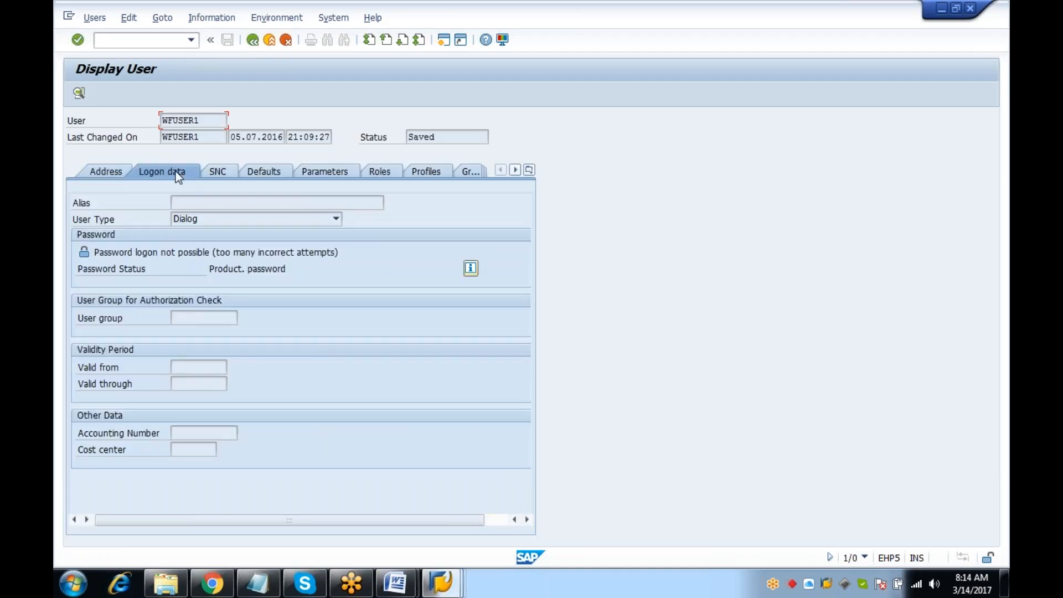
left_click(91, 251)
left_click(299, 268)
left_click_drag(200, 120, 153, 113)
left_click(254, 42)
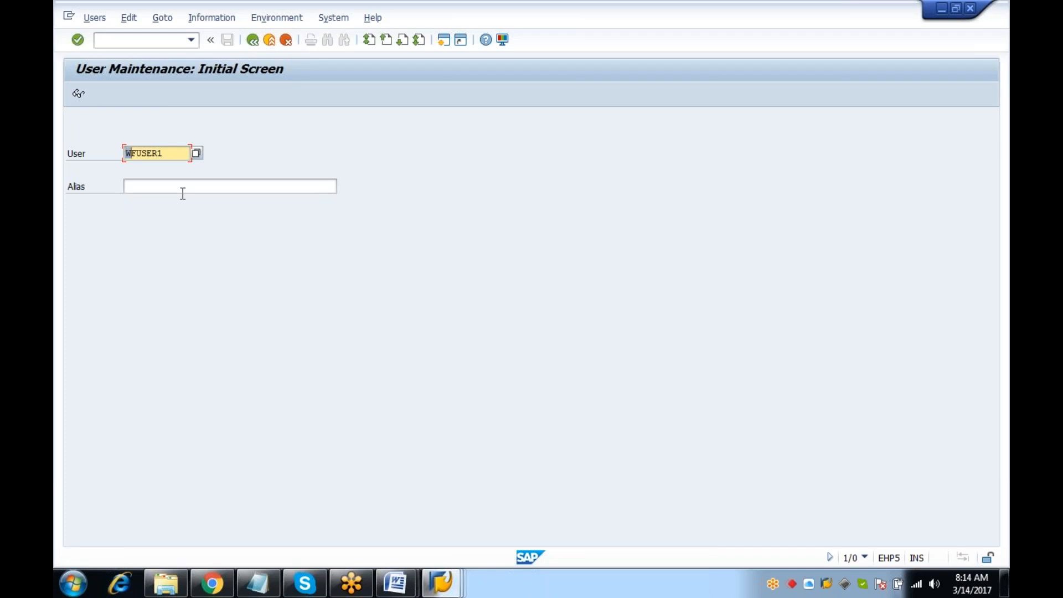
key("shift+Right")
key("shift+Right")
key("shift+Right")
key("shift+Right")
key("shift+Right")
key("shift+Right")
Open the employee's Communication infotype 0105, subtype 0001, in HR master data
left_click(120, 40)
type("/N")
key("Return")
type("PA20")
key("Return")
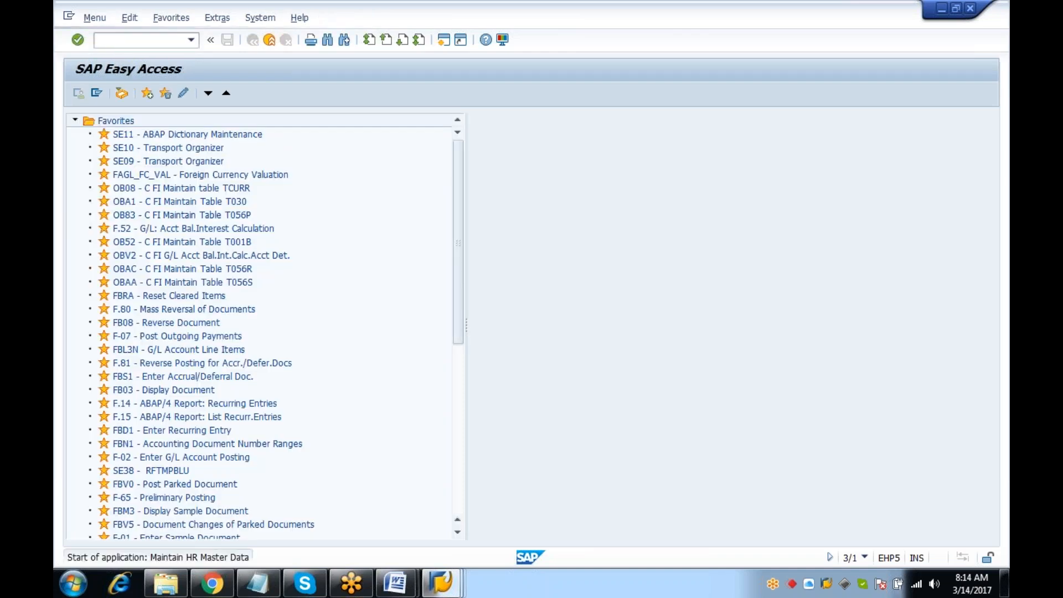
type("1201")
key("Return")
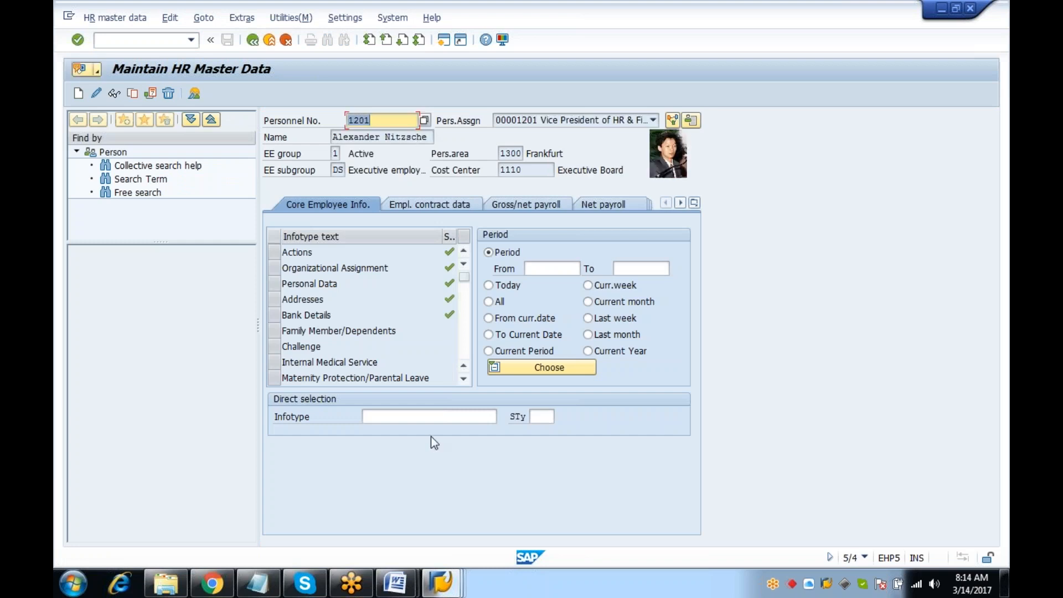
left_click(430, 415)
type("10")
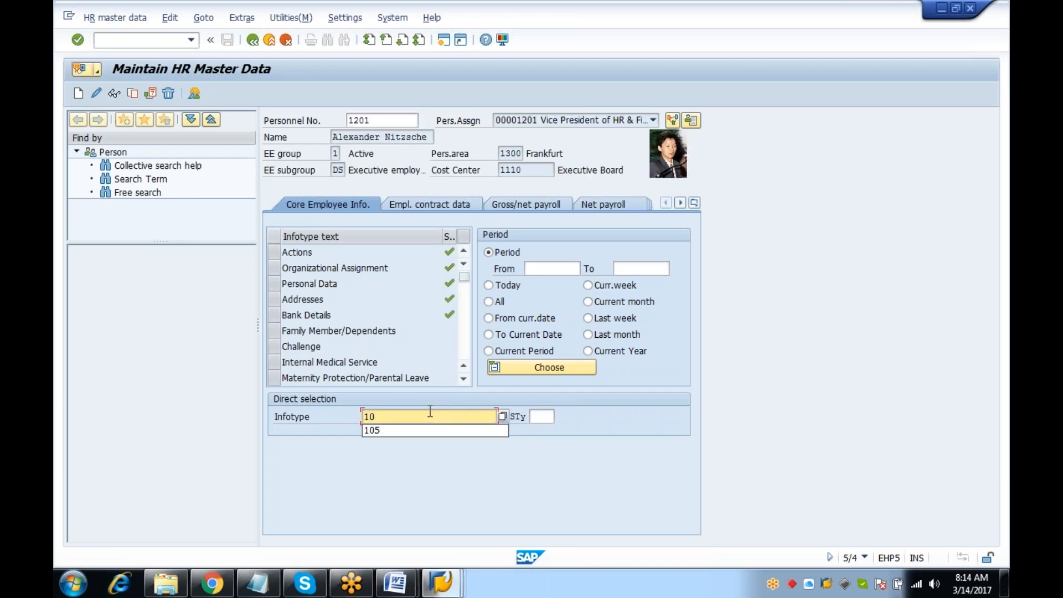
type("5")
key("Return")
double_click(540, 416)
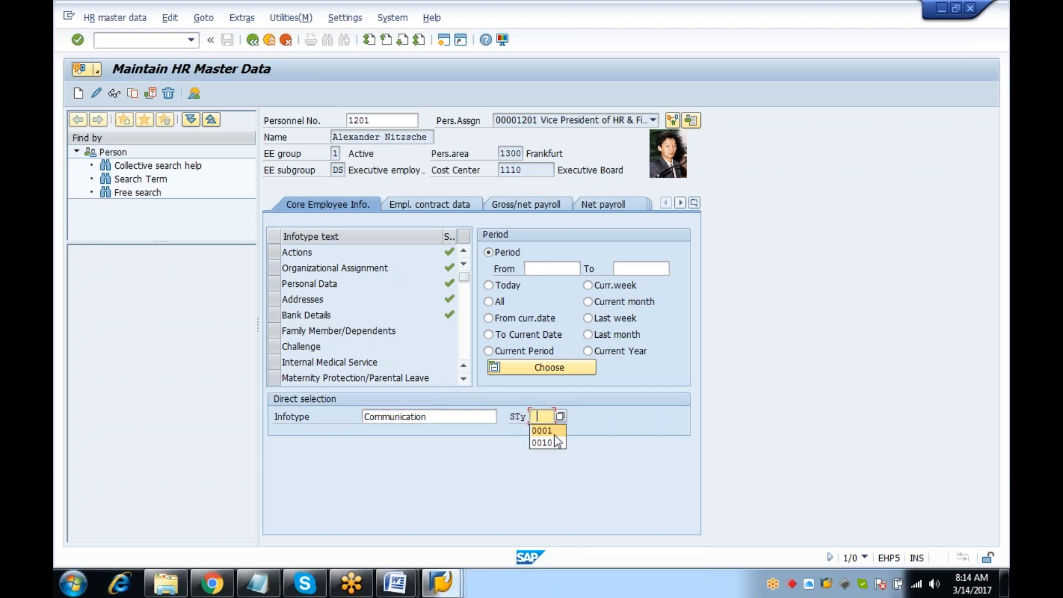
left_click(549, 433)
Change the system user name to the other workflow user and save the record
key("F6")
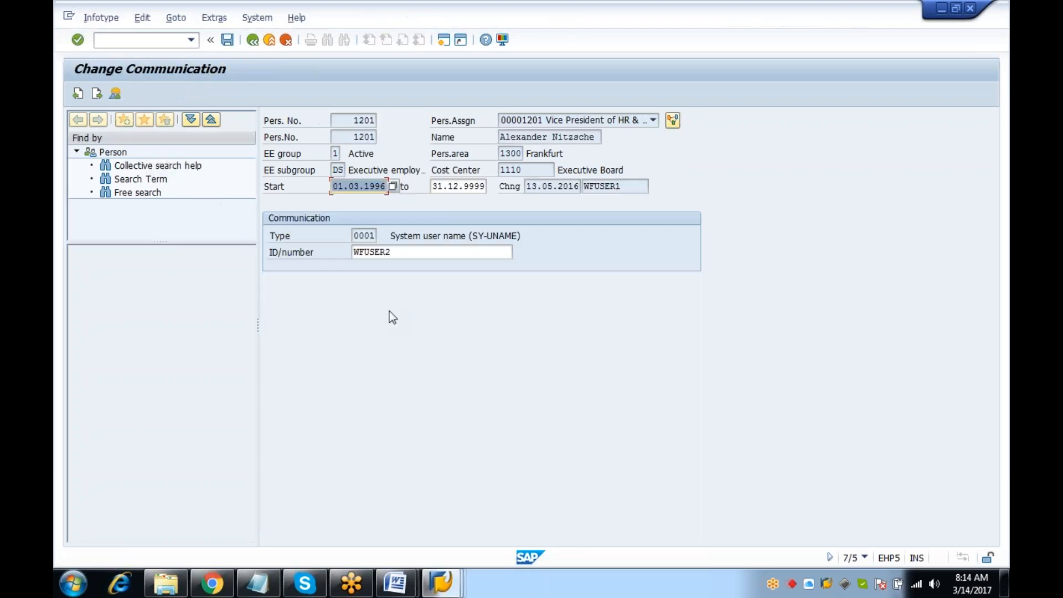
left_click(438, 255)
key("BackSpace")
type("1")
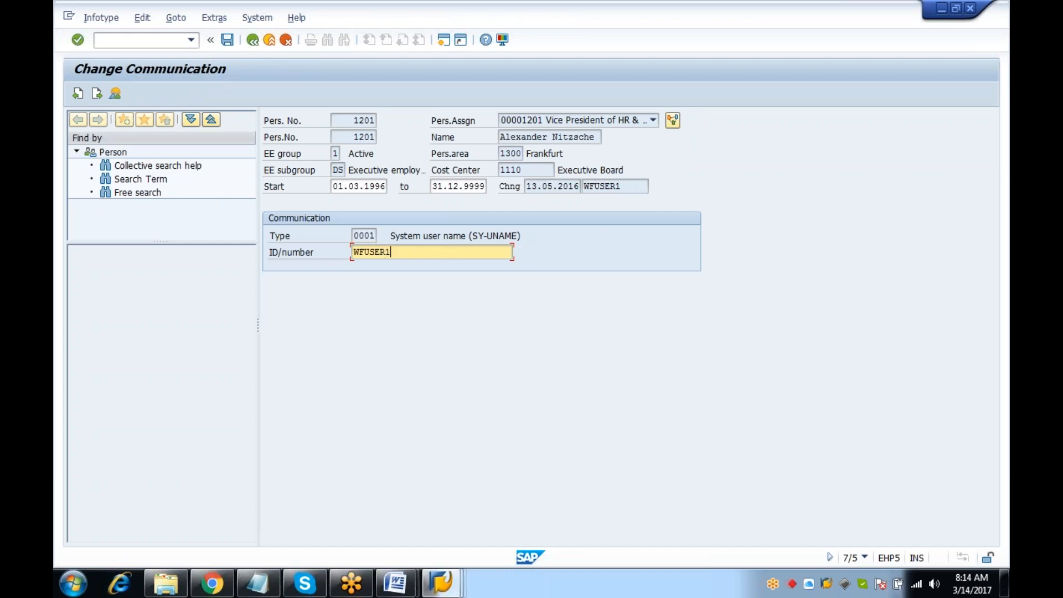
key("Return")
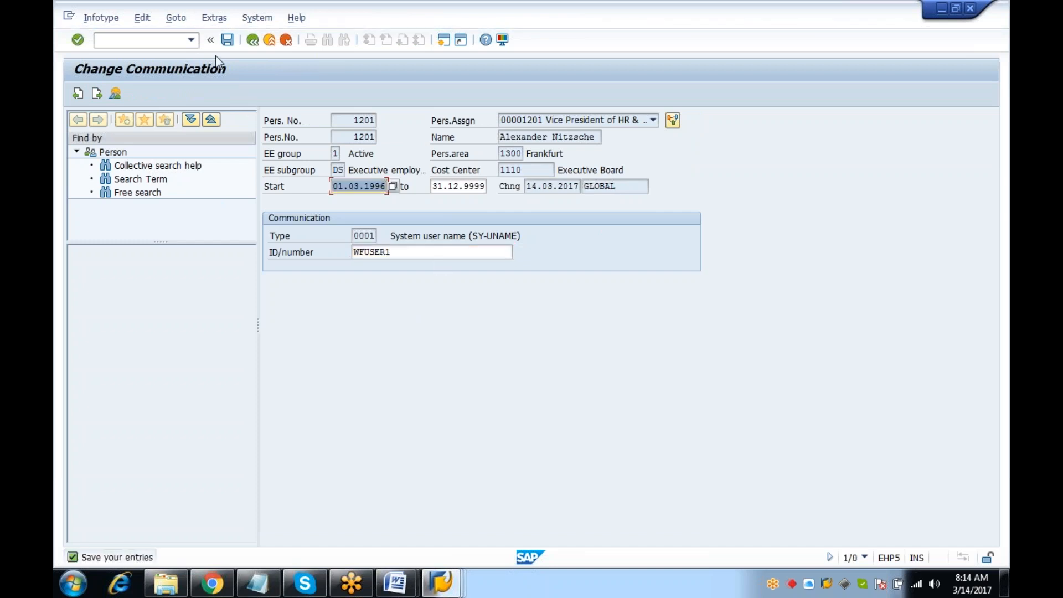
left_click(227, 40)
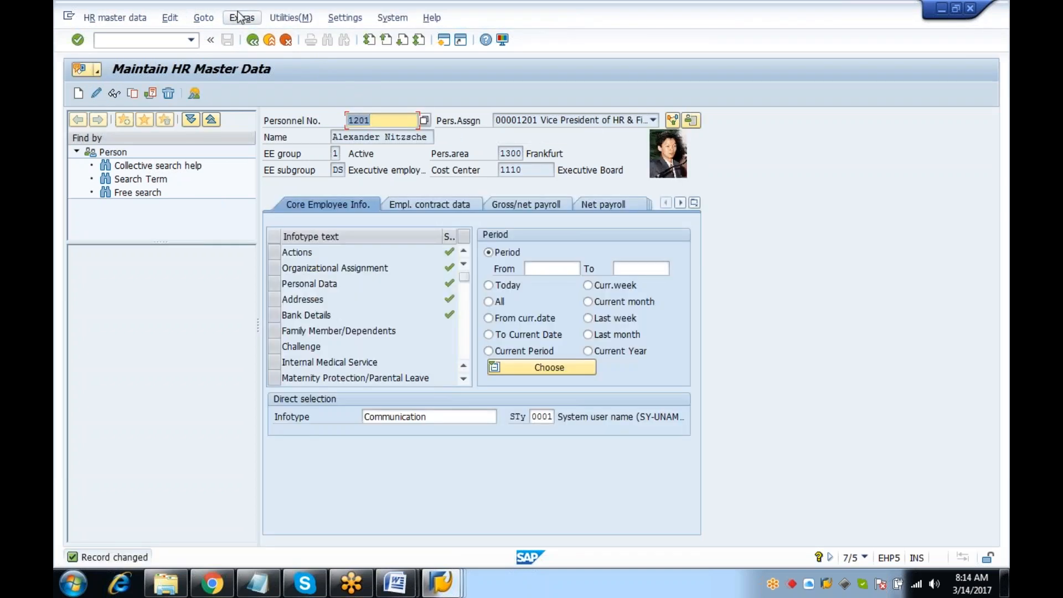
Return to the Easy Access menu
left_click(139, 42)
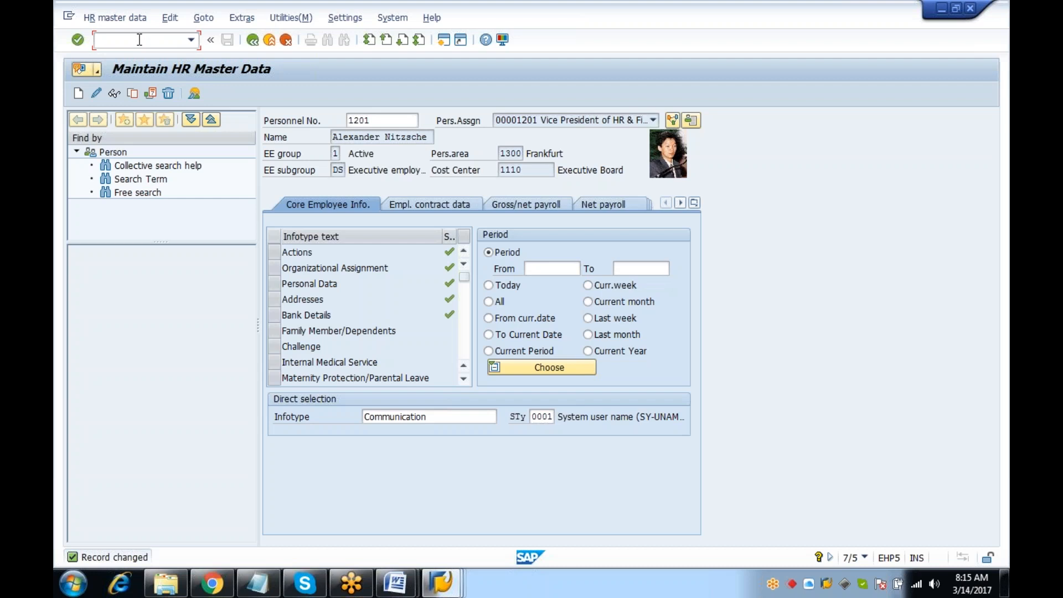
type("/N")
key("Return")
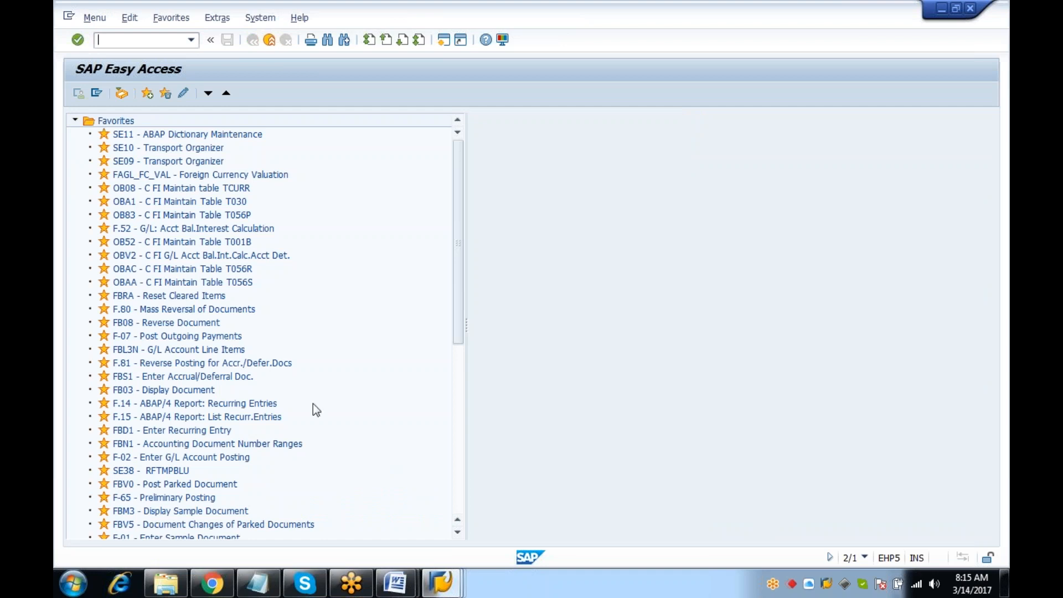
left_click(440, 582)
left_click(576, 499)
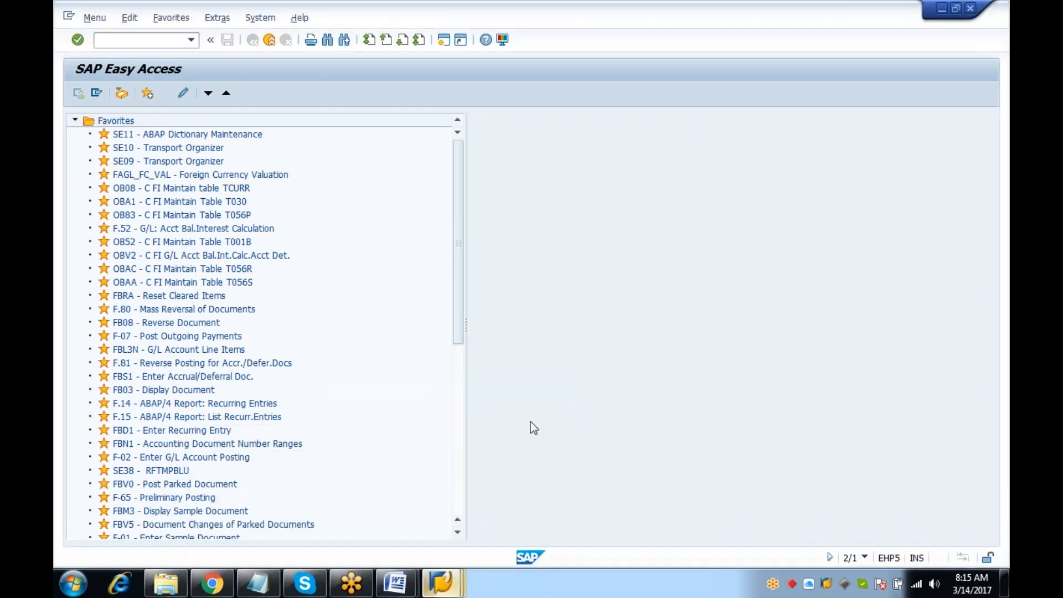
type("SWI1")
key("Return")
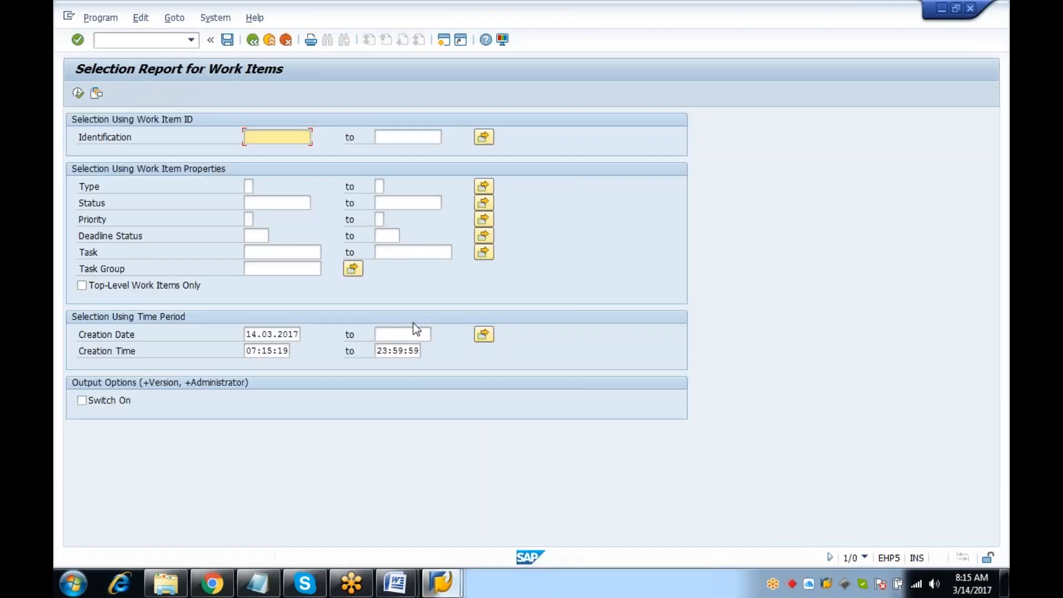
left_click(78, 93)
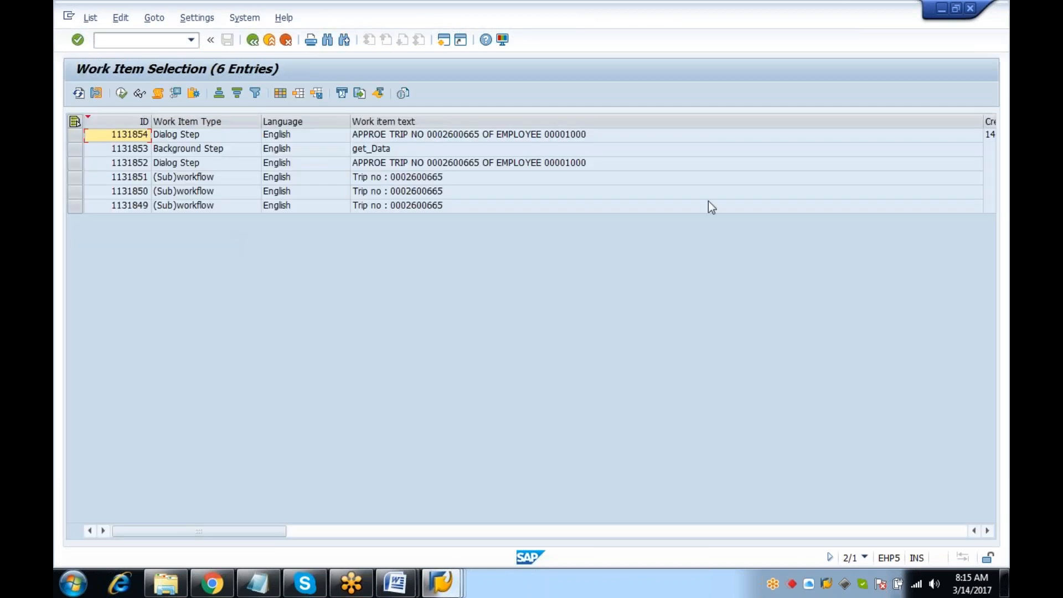
left_click_drag(984, 120, 626, 136)
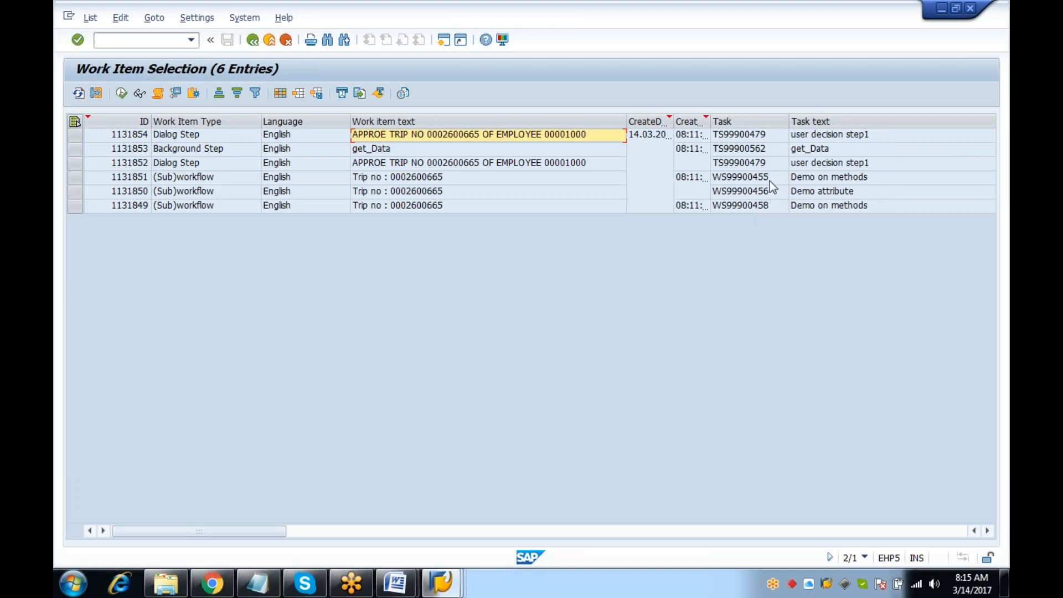
left_click(147, 40)
type("/n")
key("Return")
Deactivate the REQUESTCREATED triggering event of template 99900455 (zdm_methods) under a customizing request
type("PFTC")
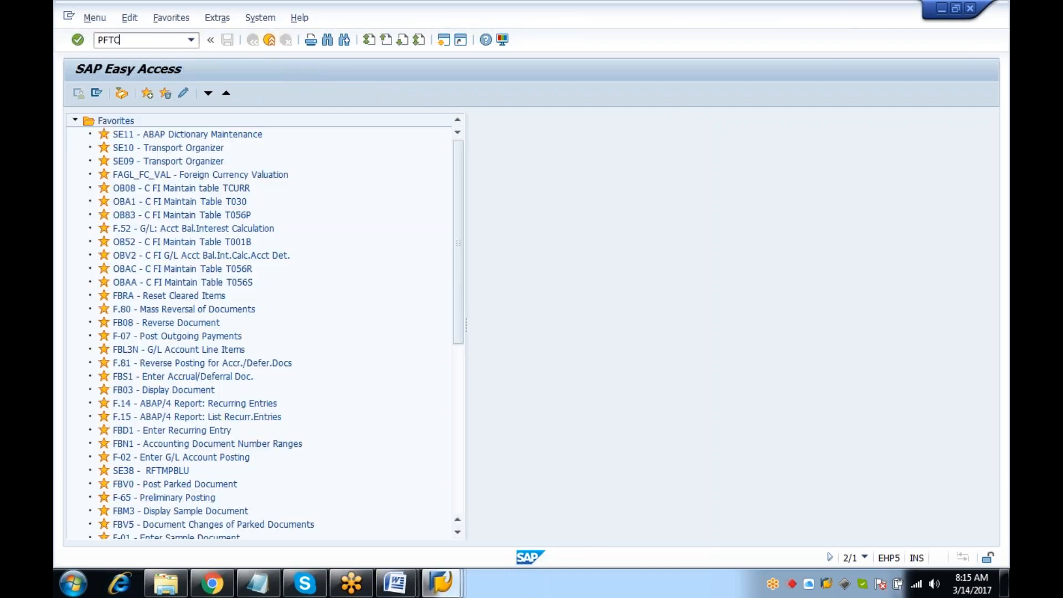
key("Return")
left_click(240, 172)
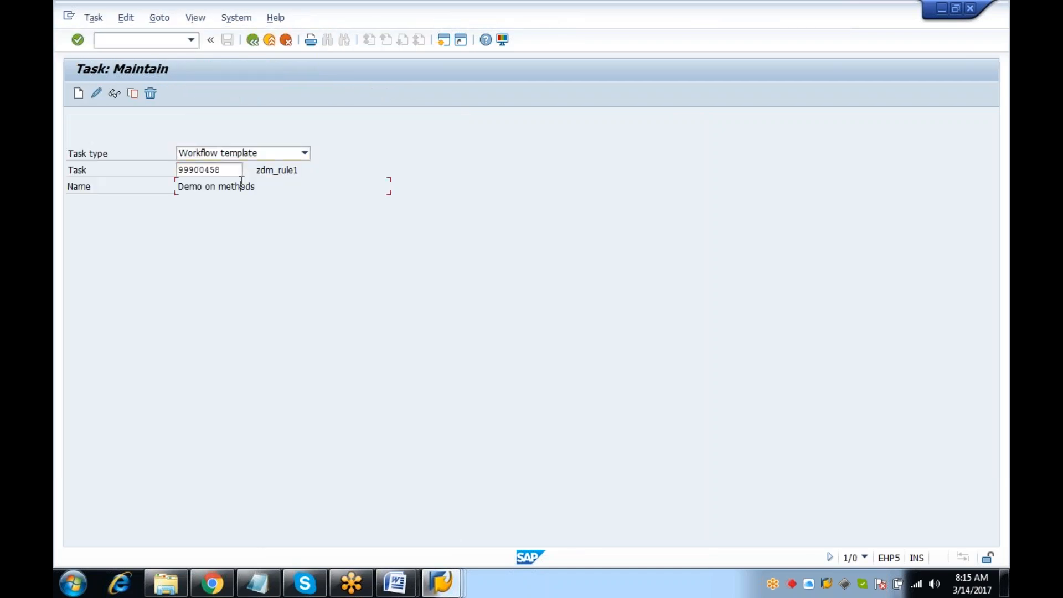
key("BackSpace")
type("5")
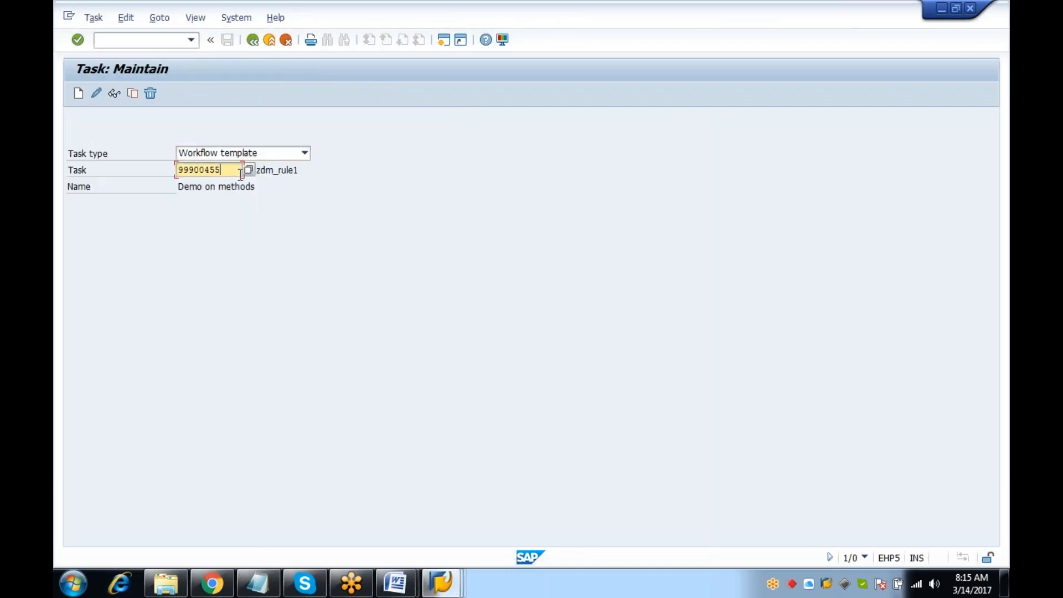
key("Return")
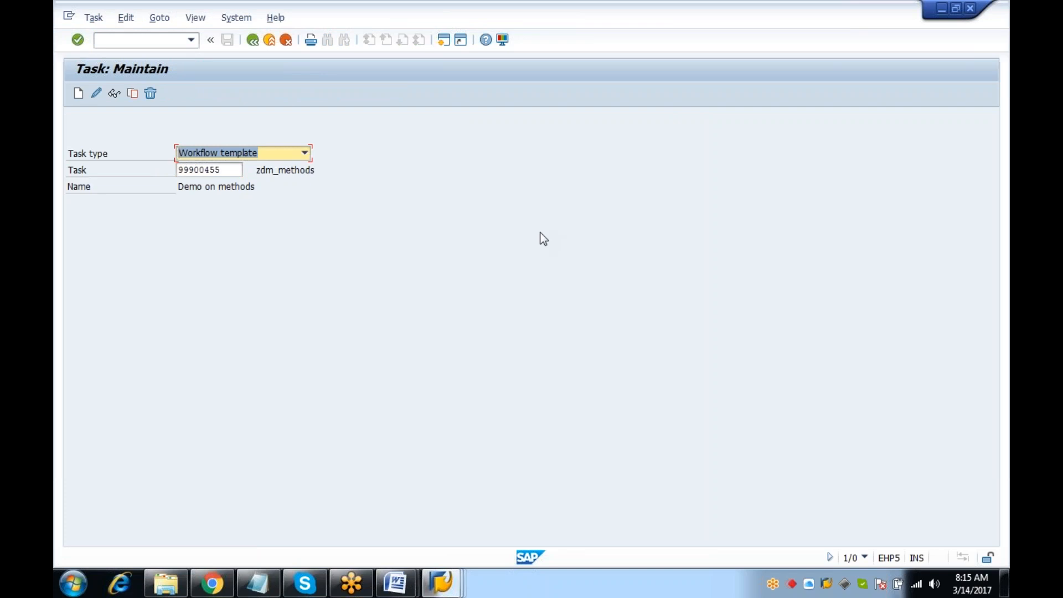
left_click(95, 93)
left_click(368, 188)
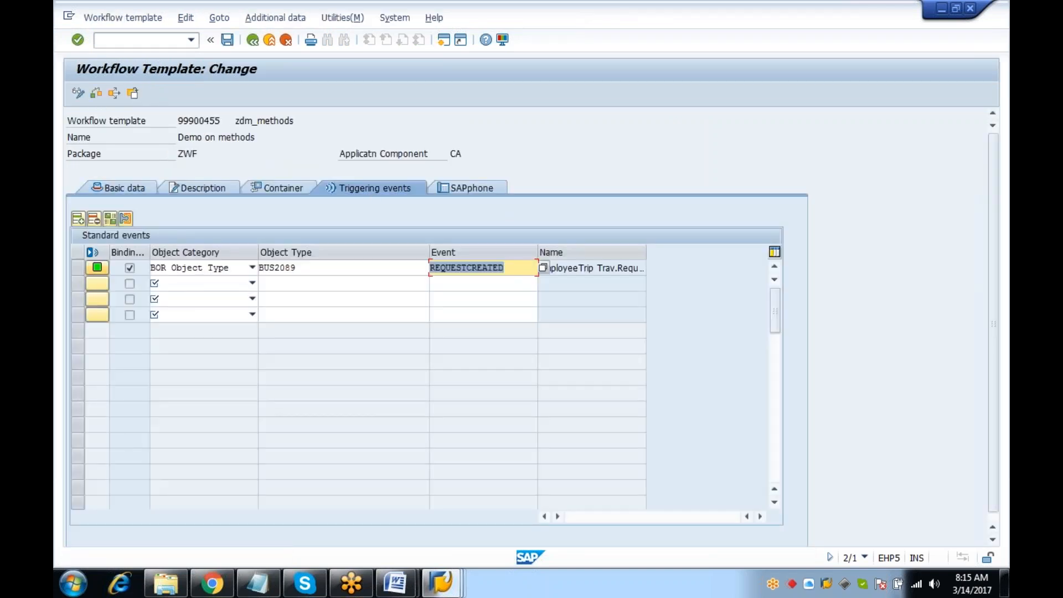
left_click(103, 267)
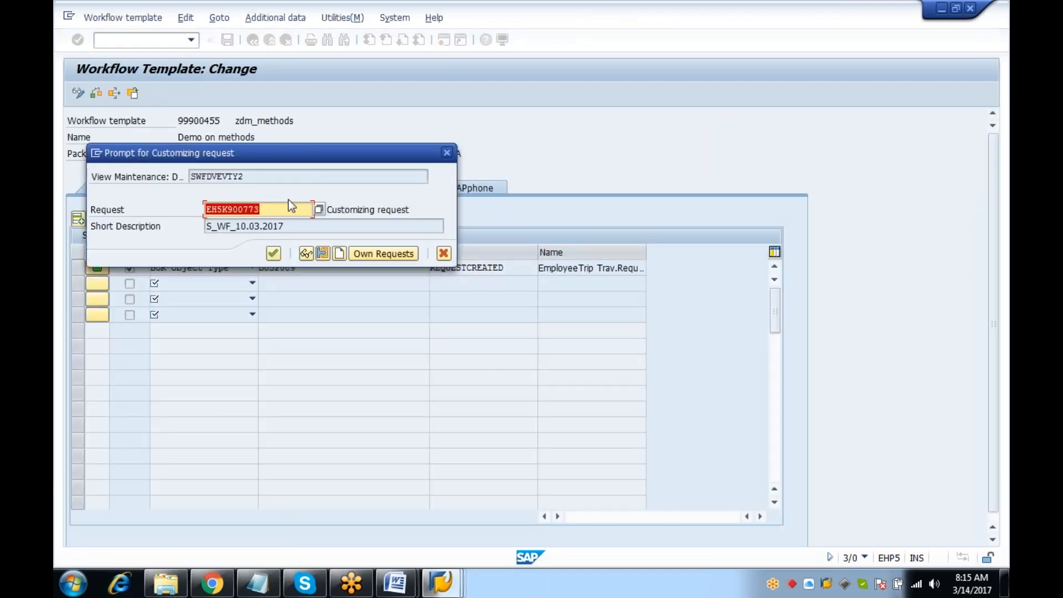
left_click(273, 254)
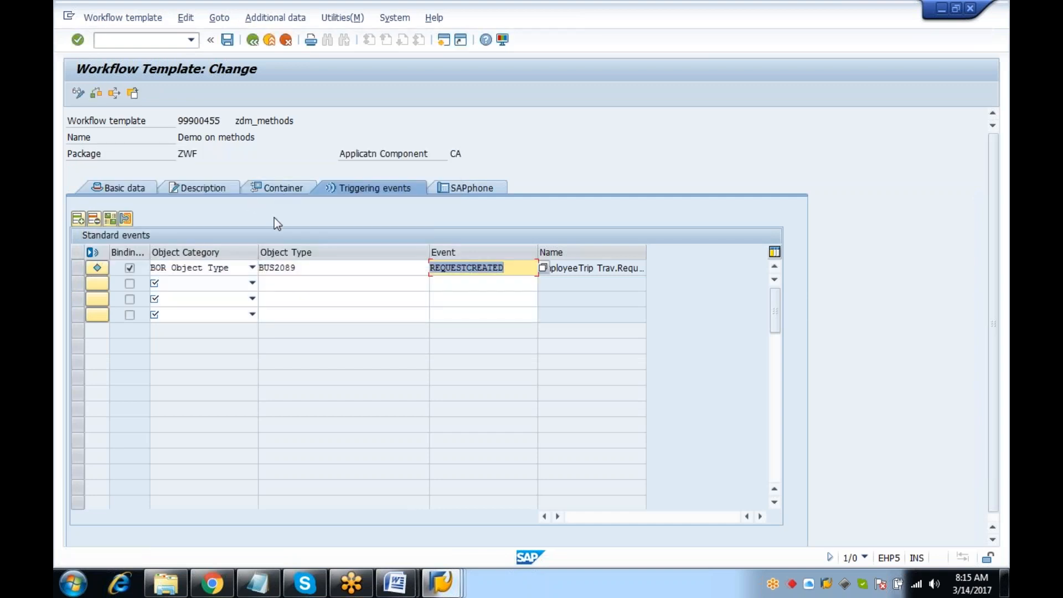
left_click(252, 39)
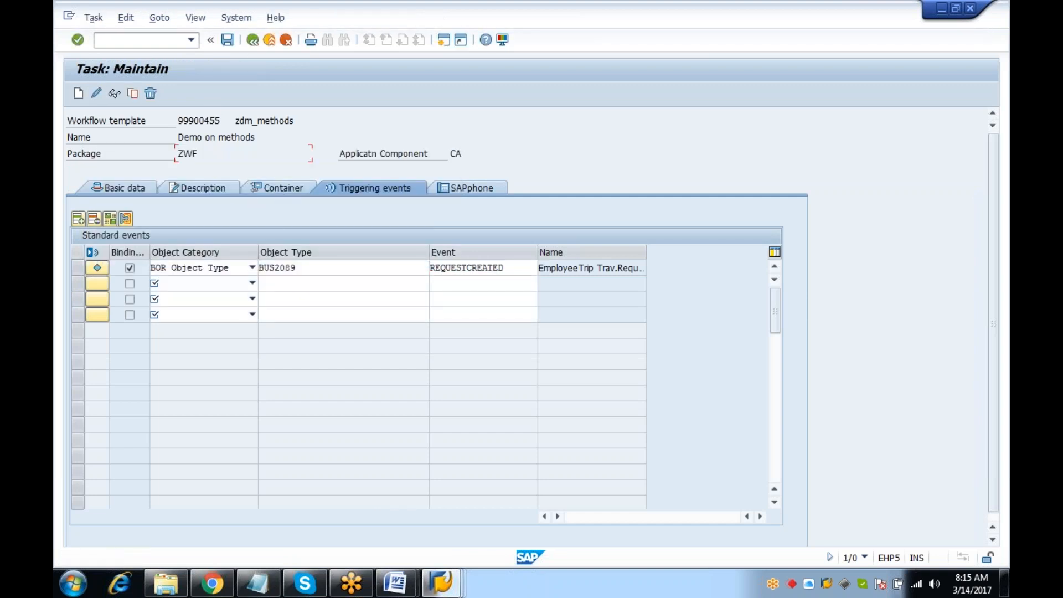
Deactivate the REQUESTCREATED triggering event of template 99900456 (zt_h_1.1) likewise, then leave task maintenance
left_click(225, 171)
key("BackSpace")
type("6")
key("Return")
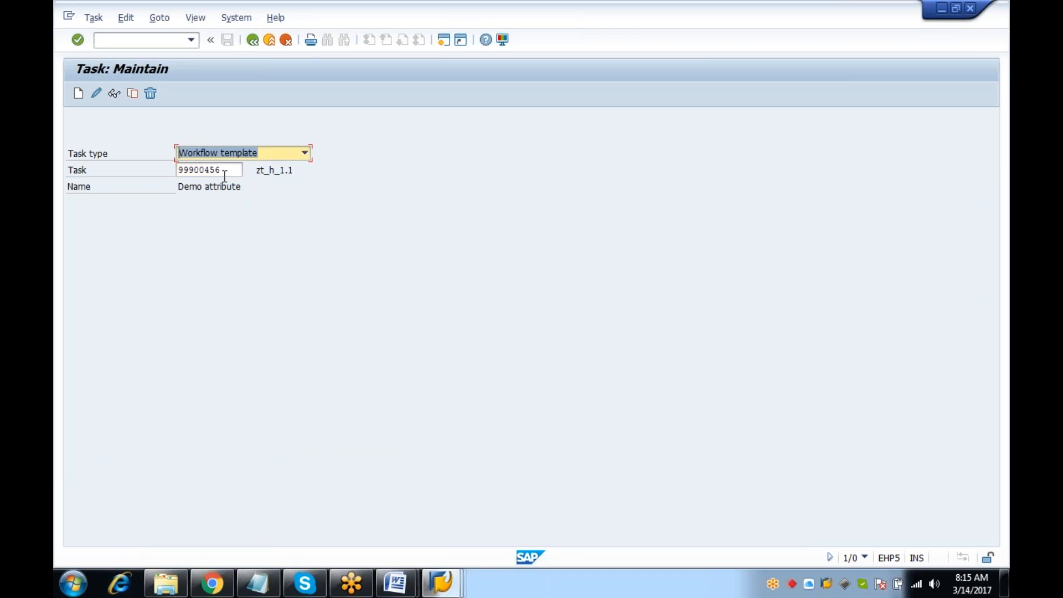
left_click(96, 93)
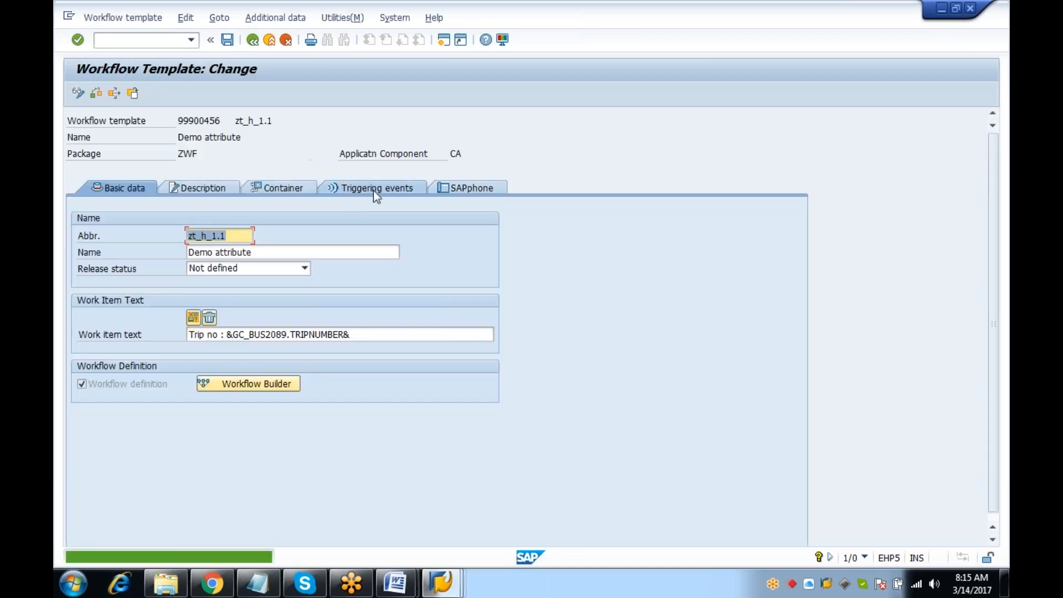
left_click(373, 188)
left_click(93, 267)
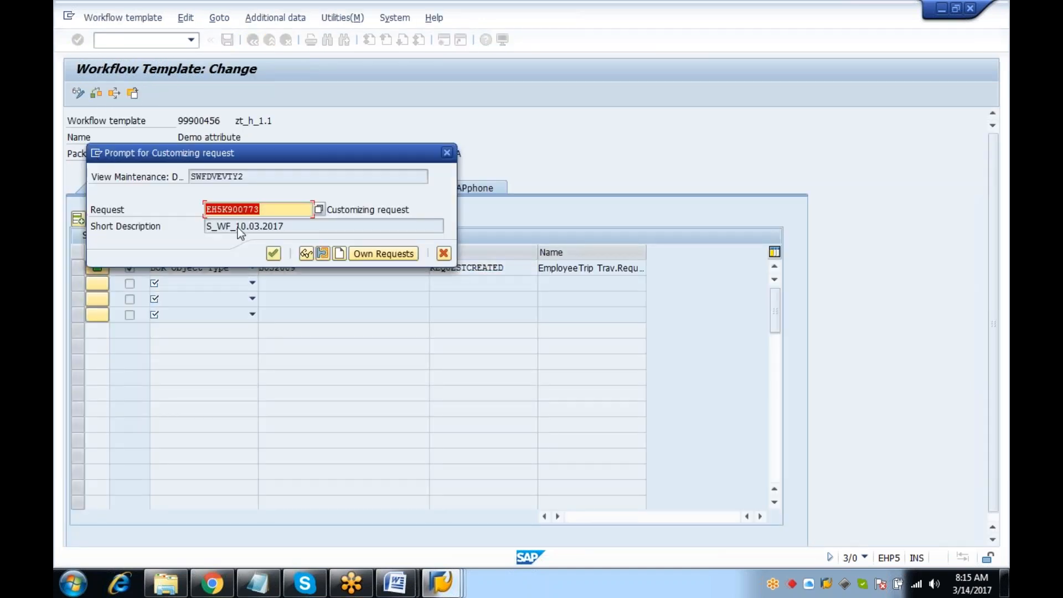
left_click(272, 254)
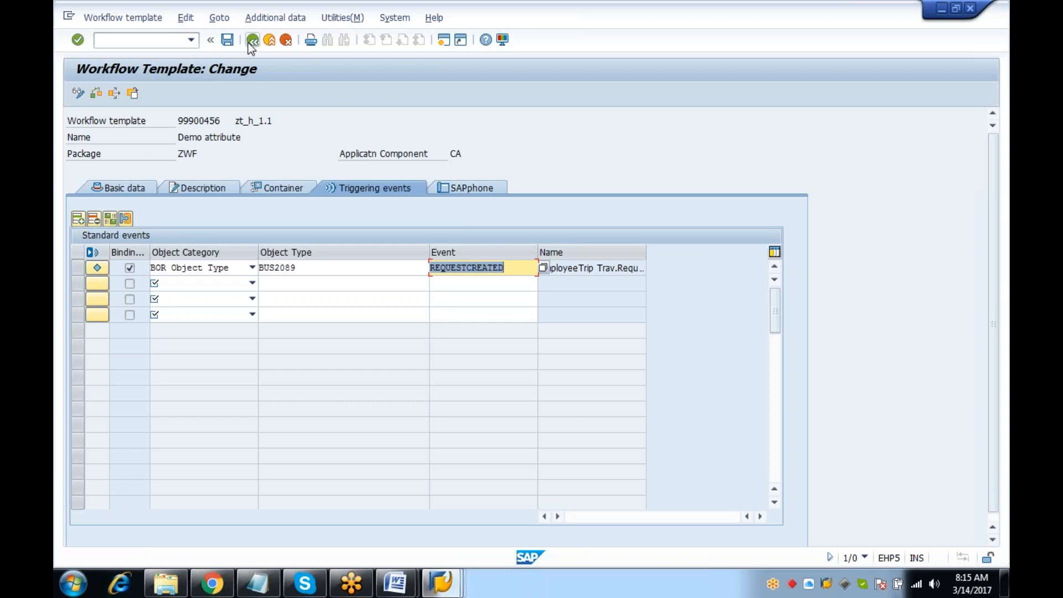
left_click(252, 40)
left_click(148, 39)
left_click(252, 40)
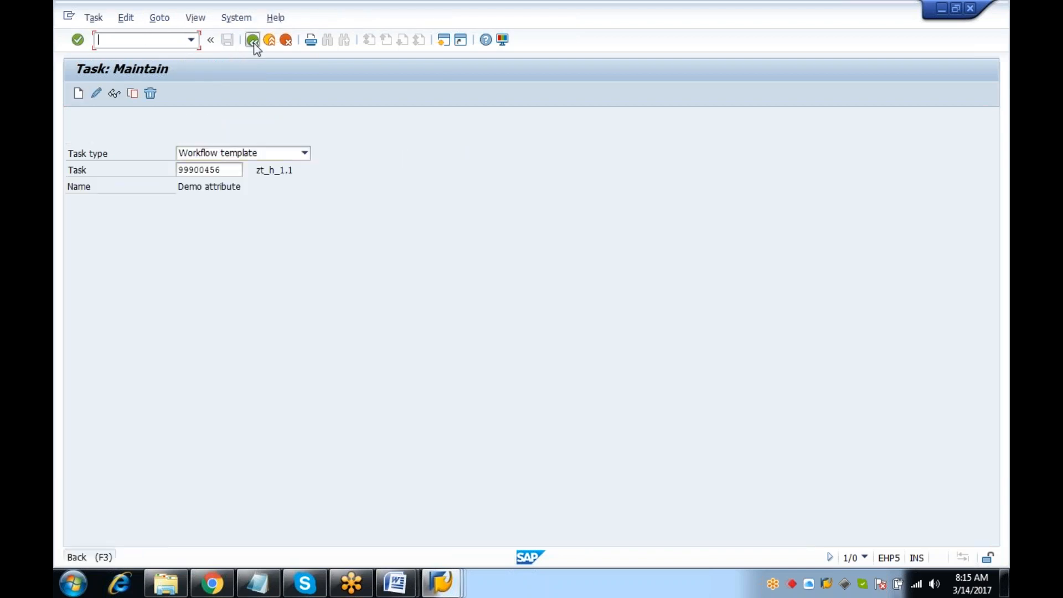
Open the Travel Manager and select the 18.03.2017 hyderabad travel request for change
type("PFT")
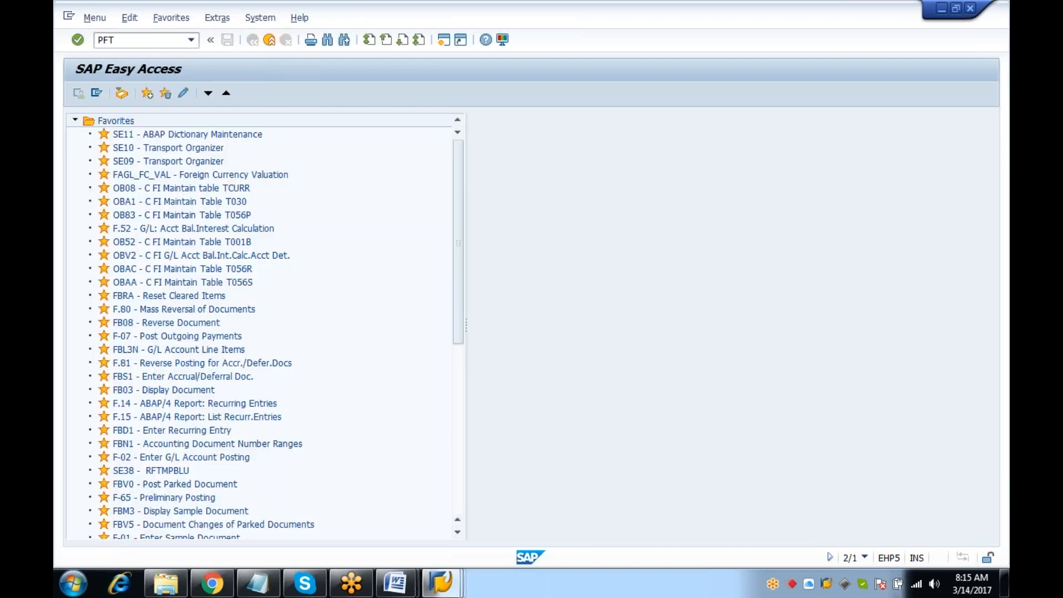
key("BackSpace")
key("BackSpace")
key("BackSpace")
type("PF")
key("BackSpace")
key("BackSpace")
type("TRUP")
key("Return")
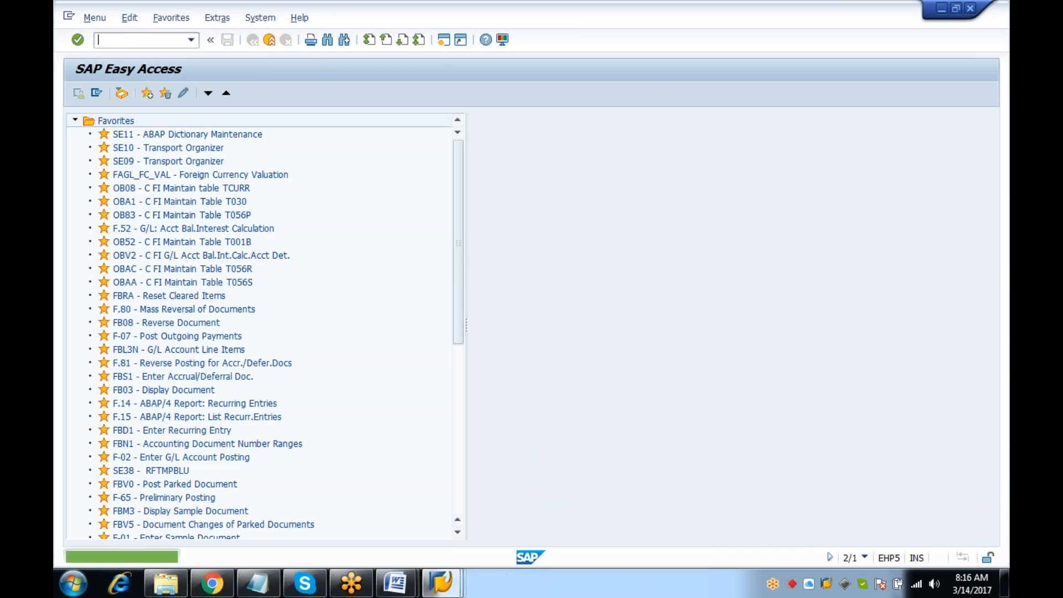
type("TRIP")
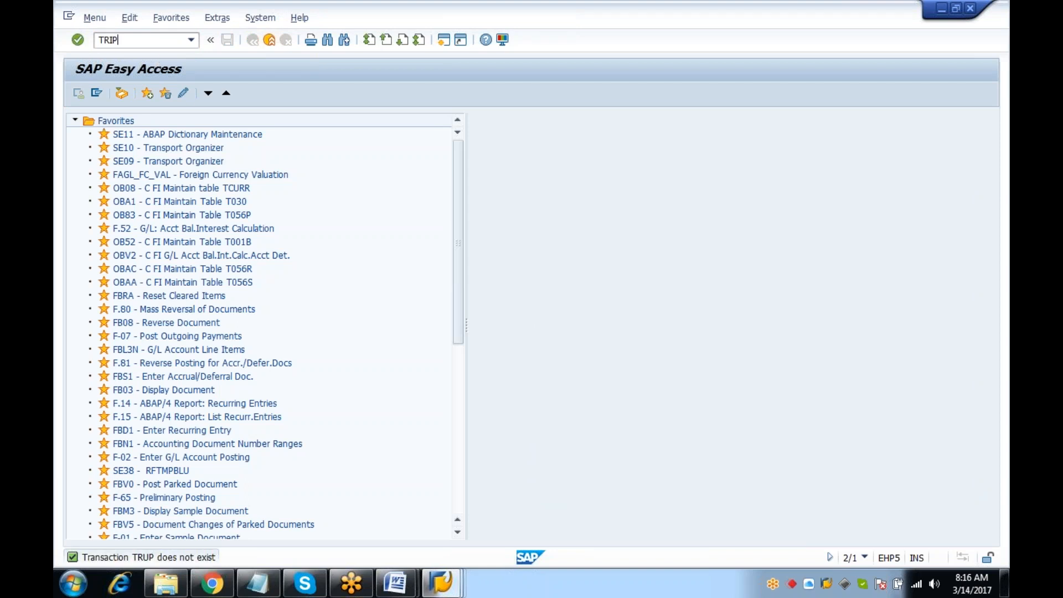
key("Return")
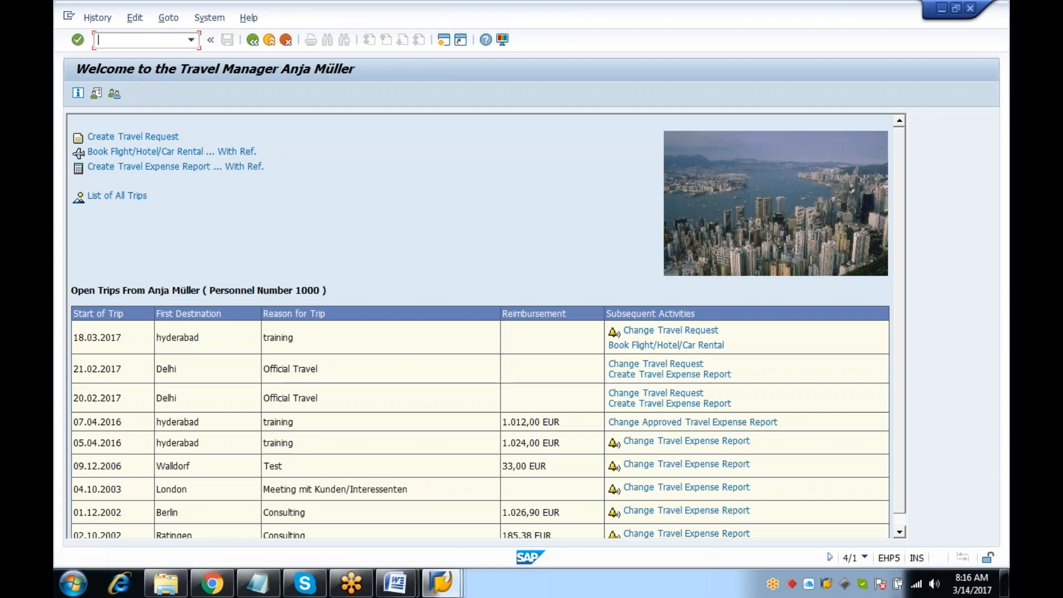
left_click(689, 331)
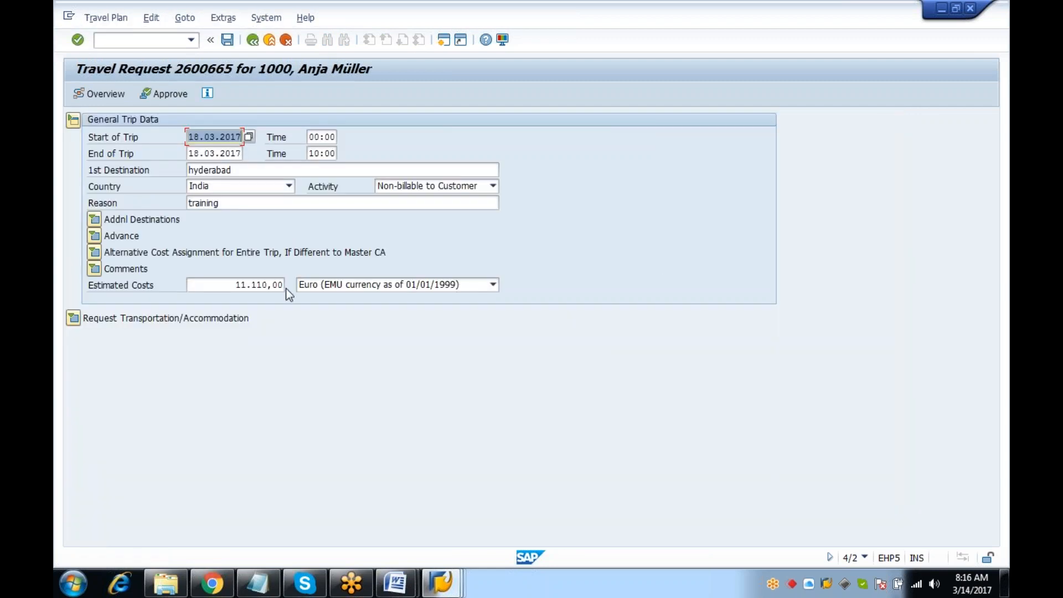
Change the estimated costs to 1,00 and save the travel request
left_click(282, 285)
key("BackSpace")
key("BackSpace")
key("BackSpace")
key("BackSpace")
key("BackSpace")
key("BackSpace")
key("BackSpace")
key("BackSpace")
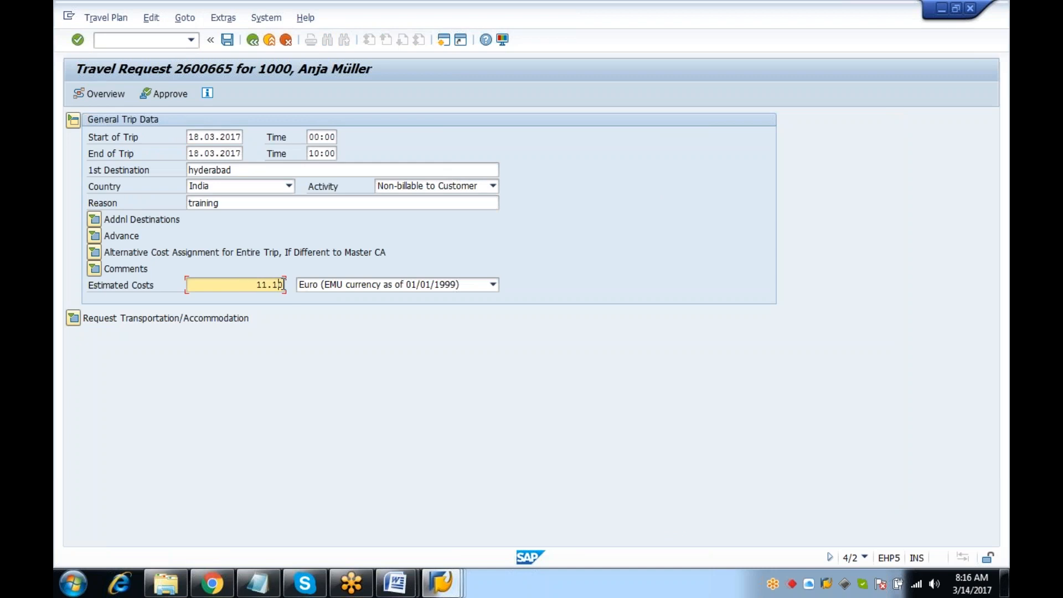
type("1")
key("Return")
left_click(227, 40)
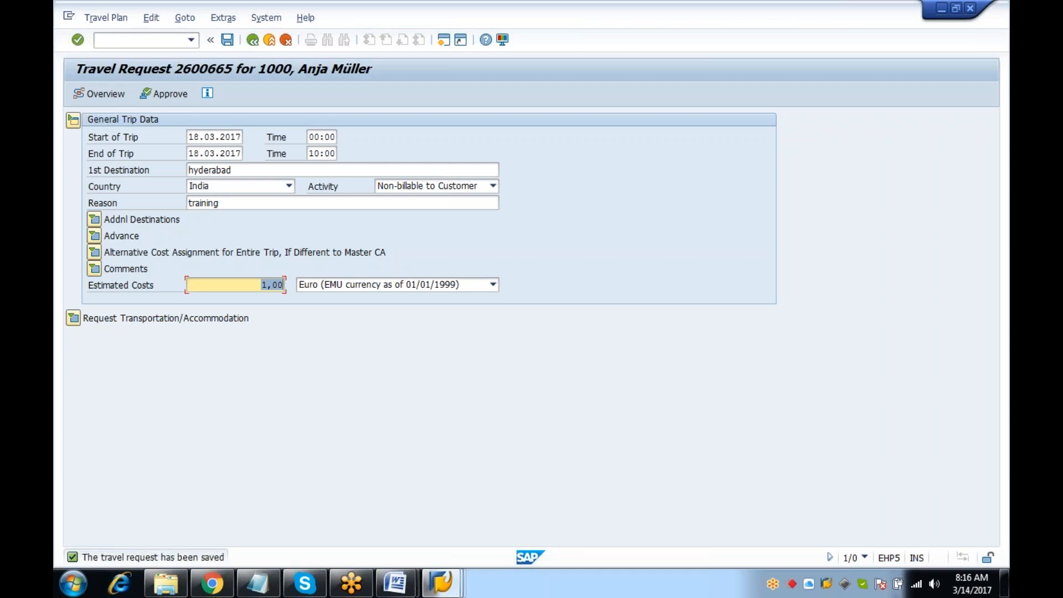
Go to the work item selection report with /n and SWI1
left_click(131, 40)
type("/n")
key("Return")
type("SWI1")
key("Return")
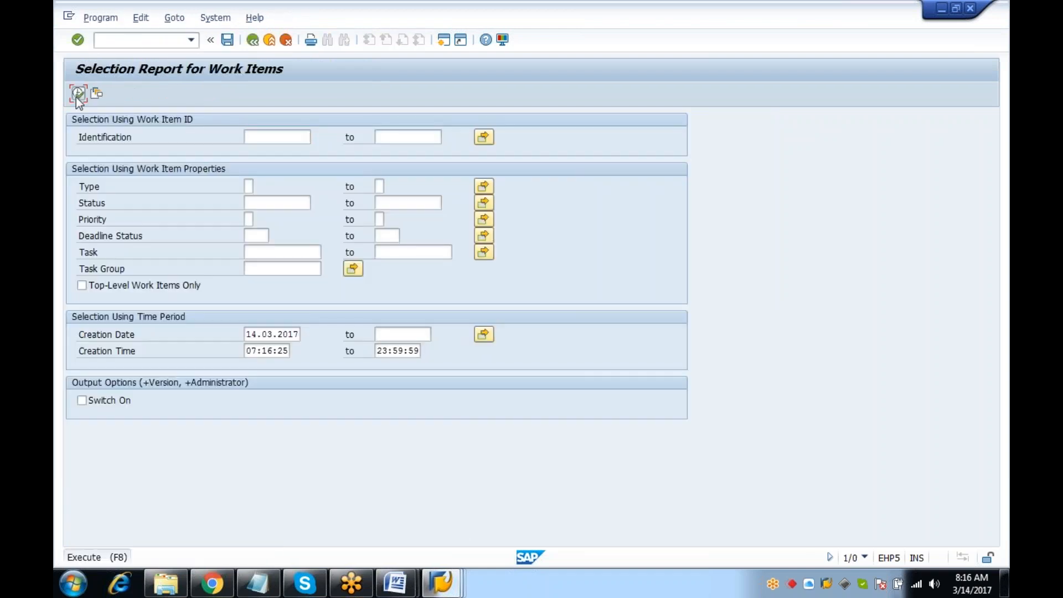
List today's work items and open work item 1131855's workflow log to check the approval step's agents
left_click(78, 93)
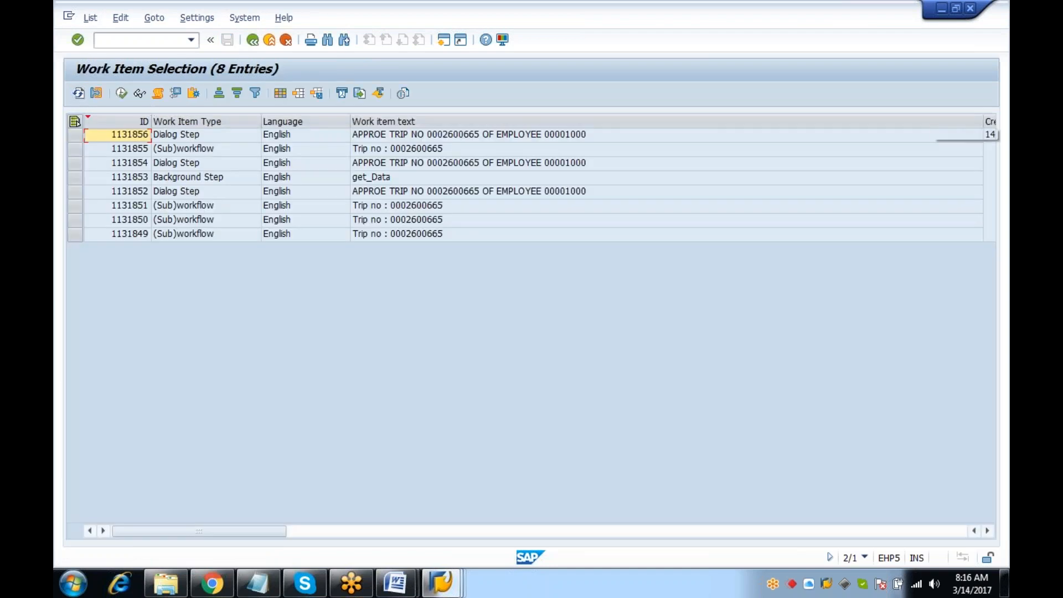
left_click_drag(983, 120, 655, 120)
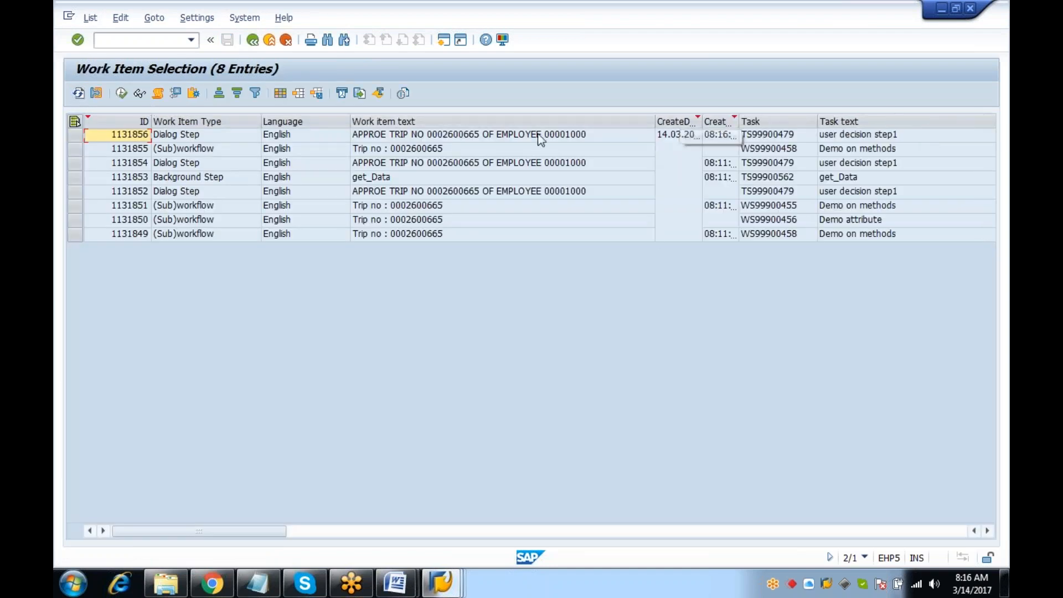
left_click(75, 148)
left_click(159, 94)
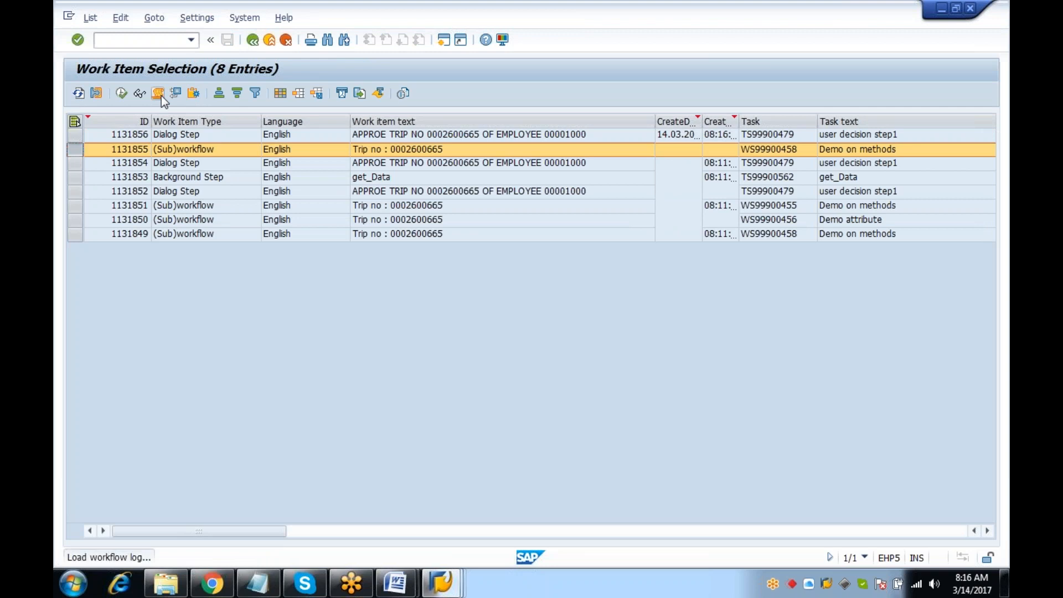
left_click(408, 190)
left_click(195, 292)
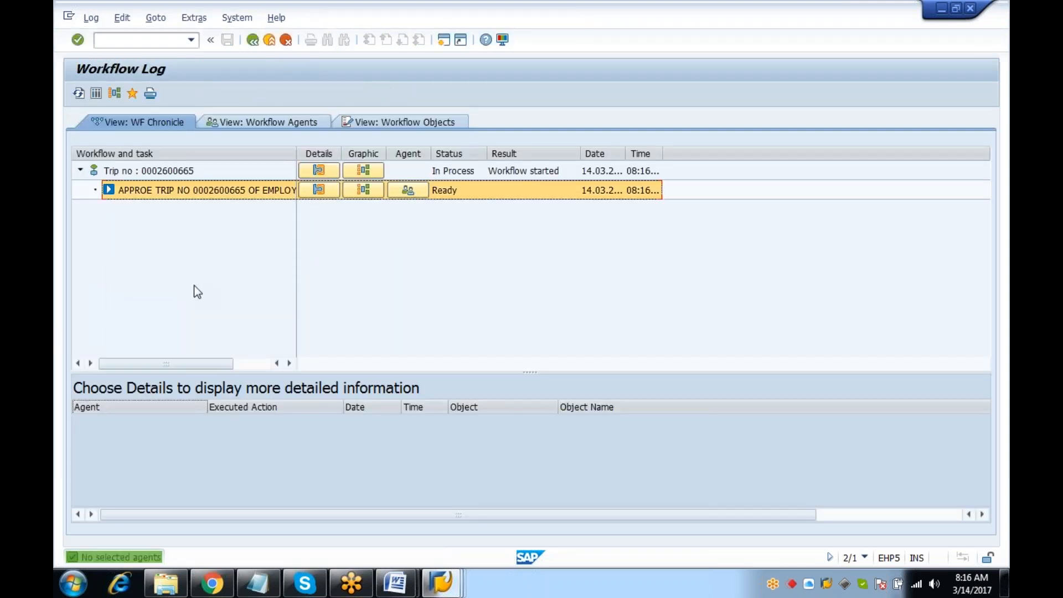
Switch to the zdm_rule1 workflow builder window and leave it for the start screen with /n
left_click(439, 583)
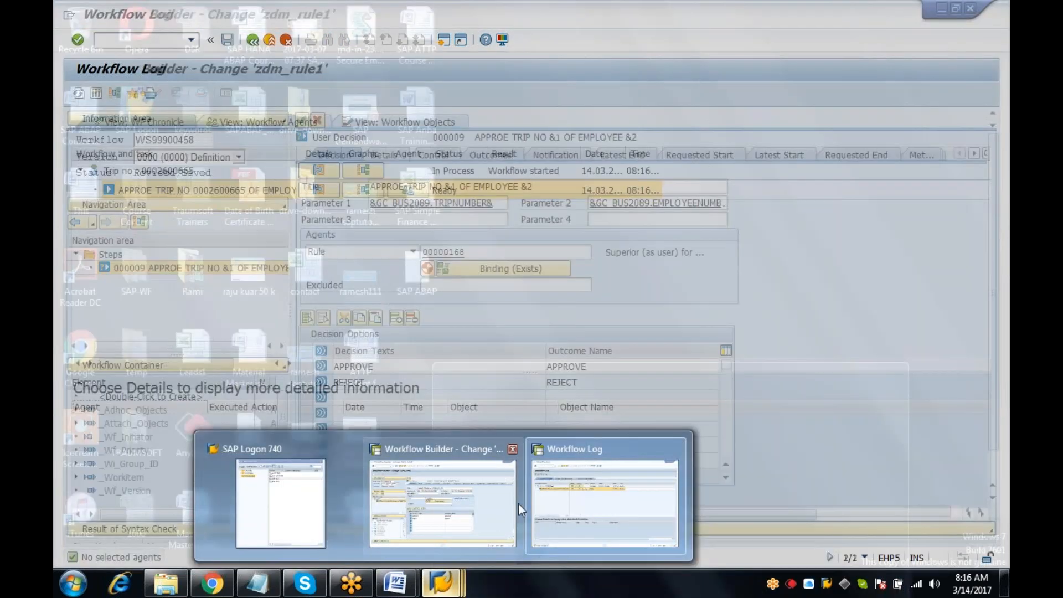
left_click(529, 503)
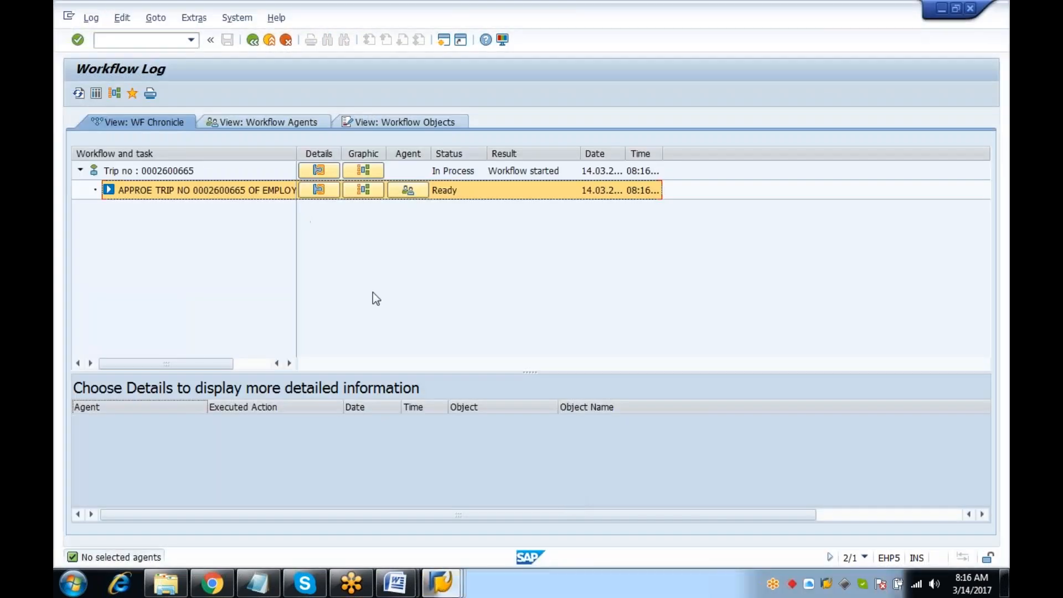
left_click(438, 583)
left_click(457, 528)
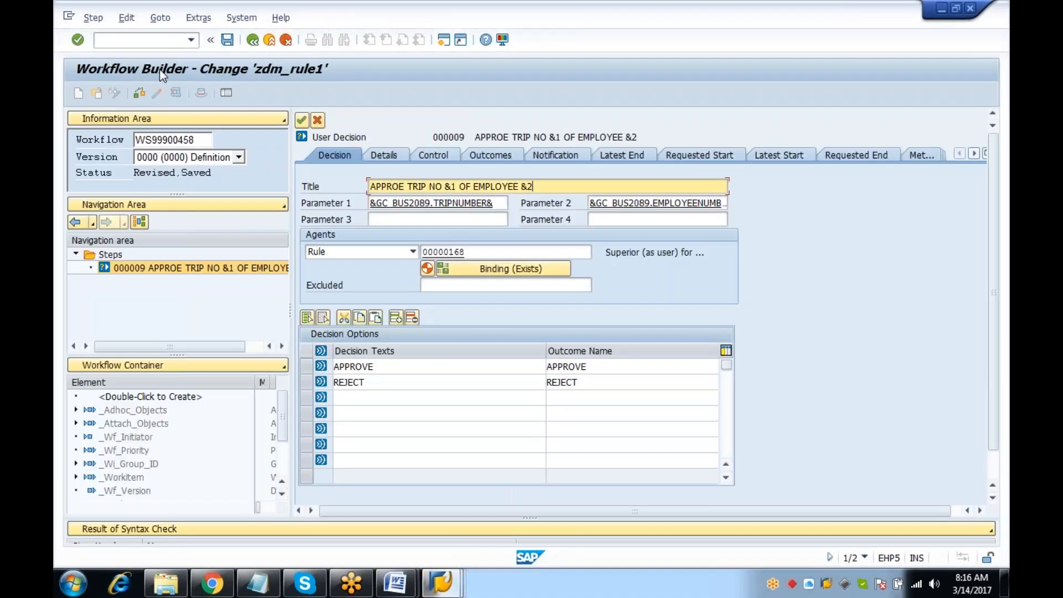
type("/n")
key("Return")
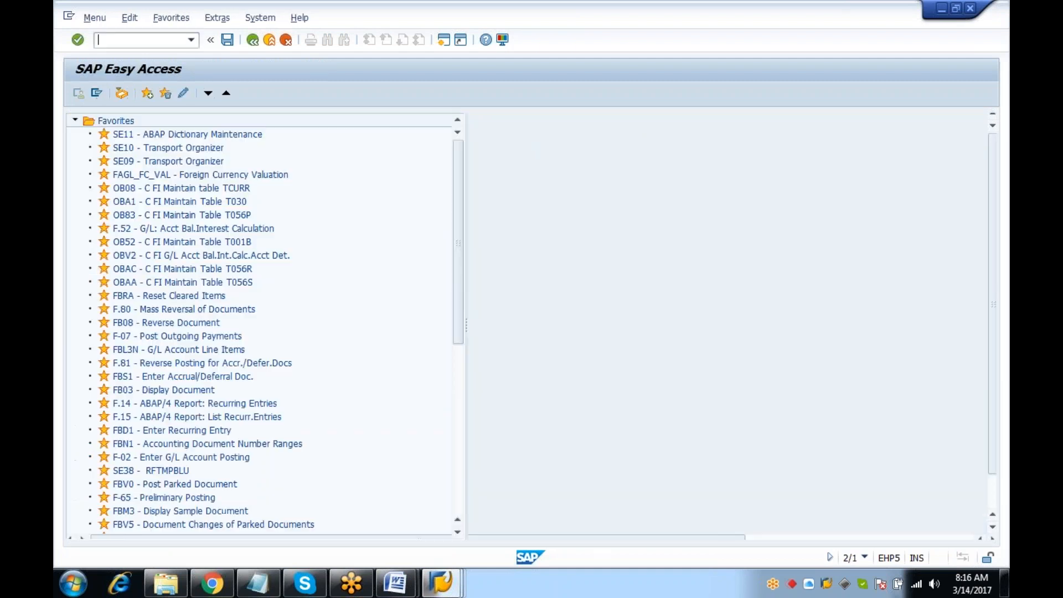
Load workflow template 99900458 (zdm_rule1) for changing and open it in the Workflow Builder
key("Return")
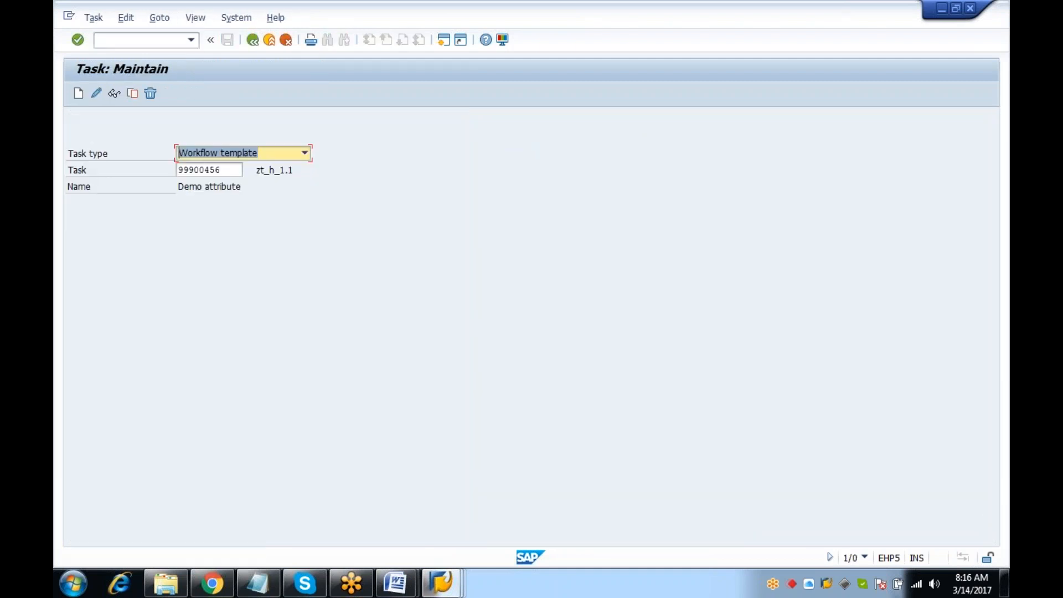
left_click(96, 93)
left_click(266, 384)
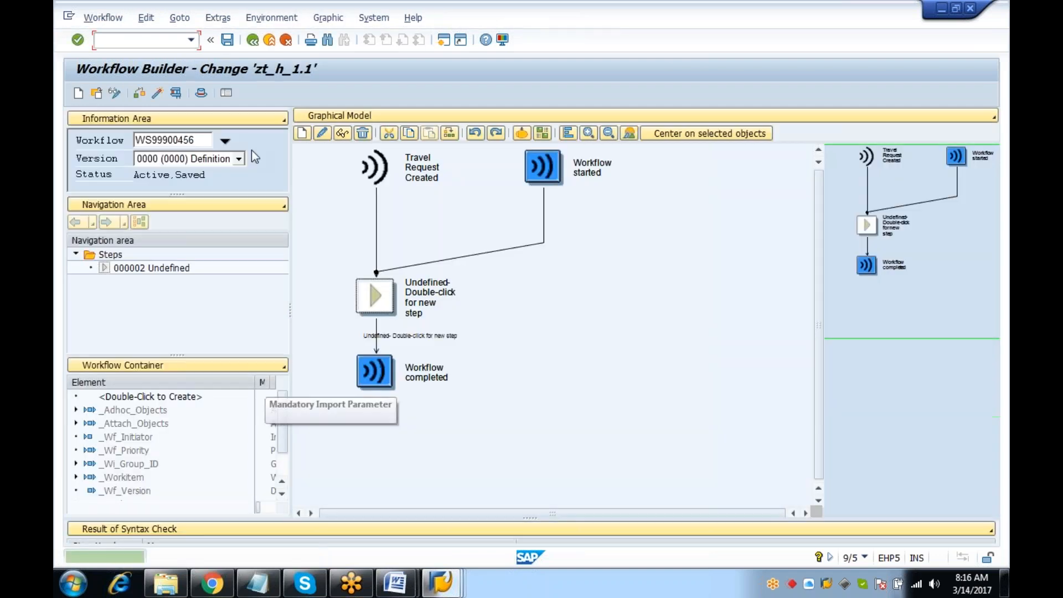
left_click(253, 39)
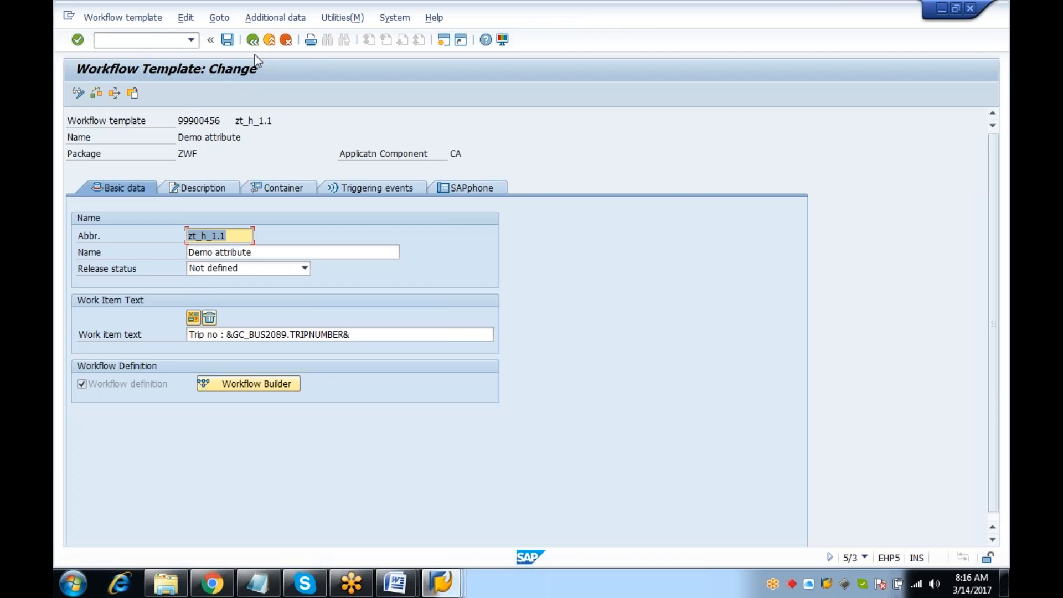
left_click(254, 40)
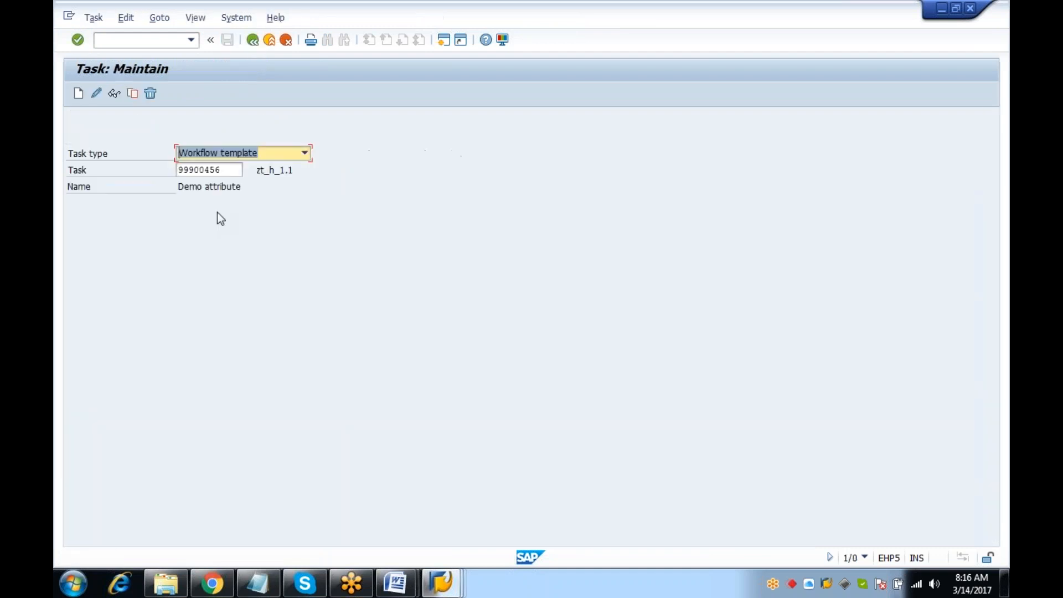
left_click(228, 172)
key("BackSpace")
type("8")
key("Return")
left_click(96, 93)
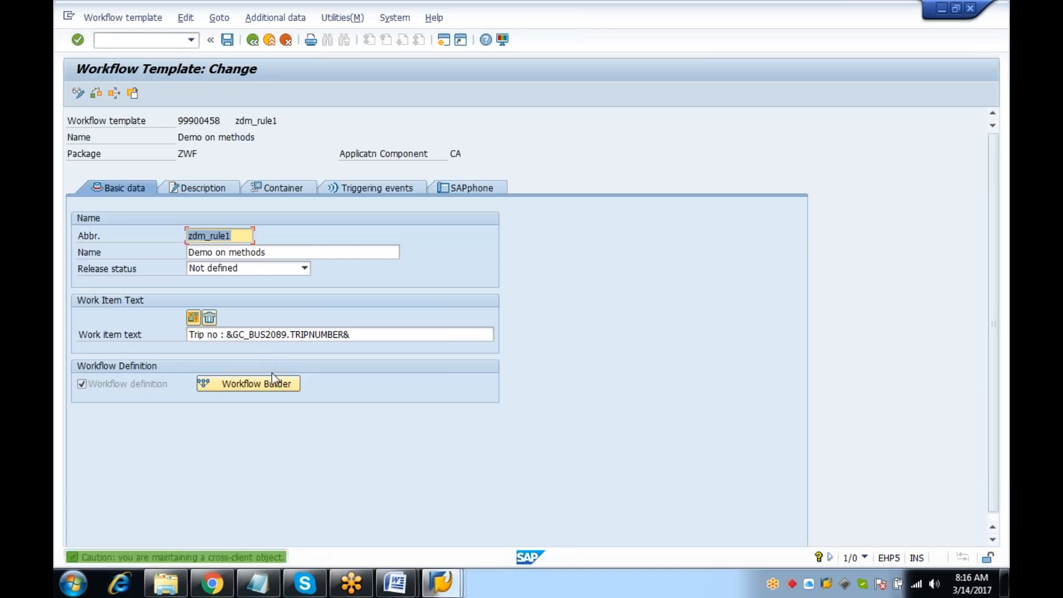
left_click(273, 384)
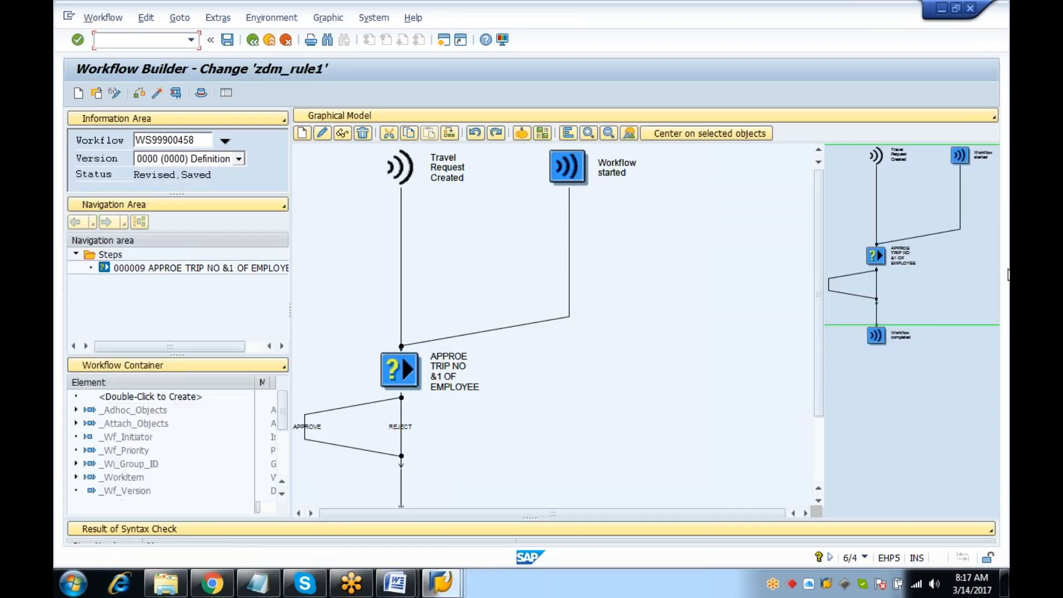
In the approval step, regenerate the rule 00000168 binding mapping the workflow initiator to ORG_OBJECT
double_click(396, 370)
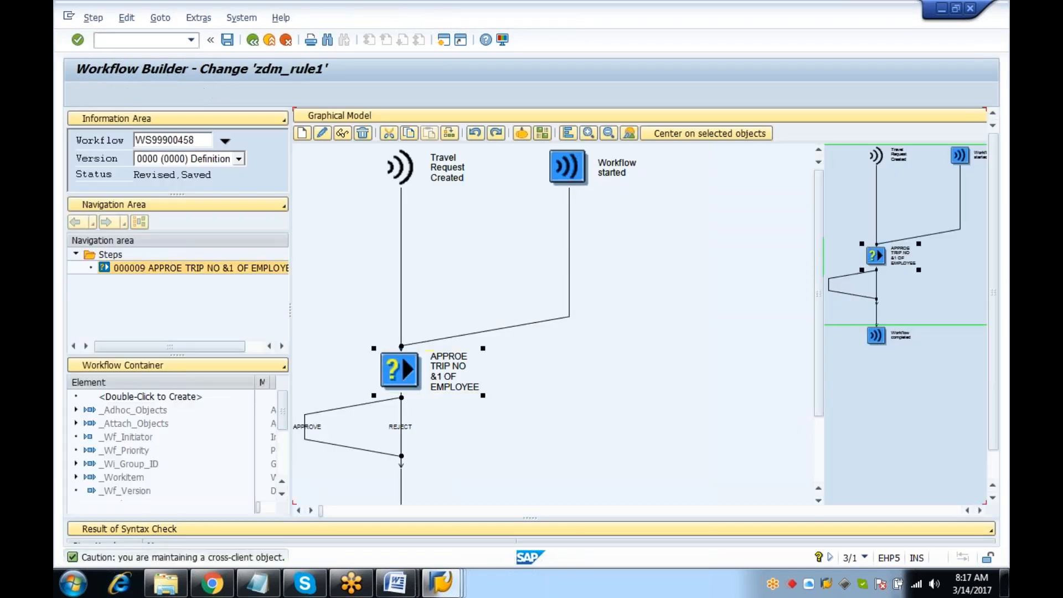
left_click(479, 270)
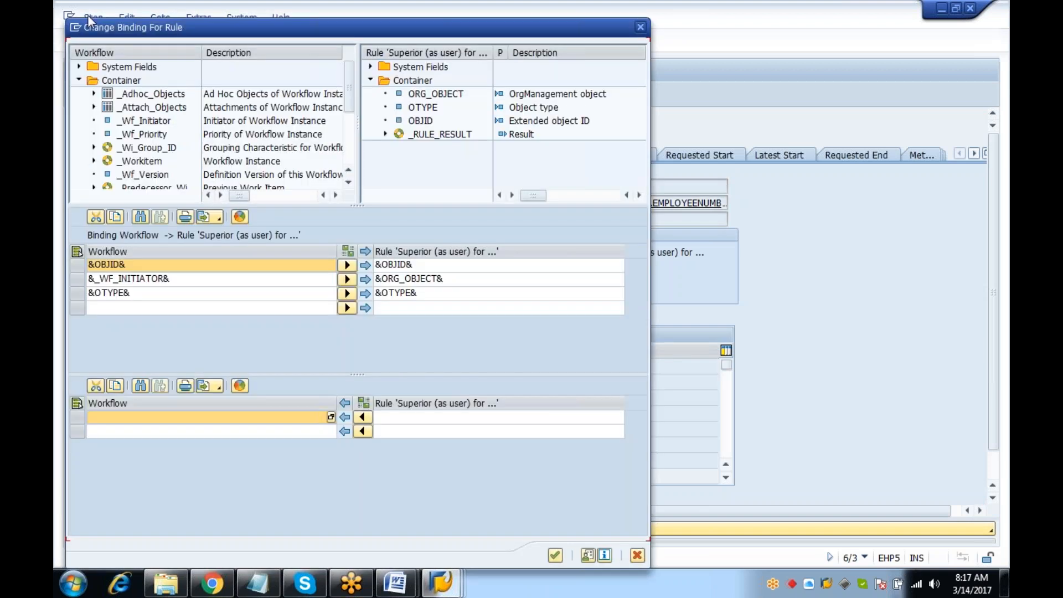
left_click_drag(350, 82, 357, 165)
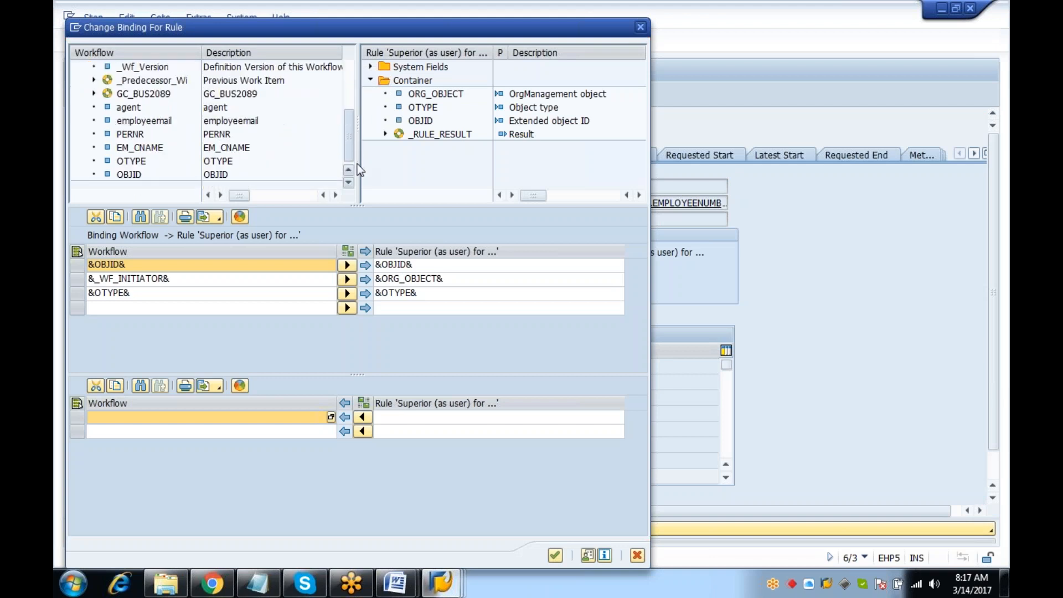
left_click(555, 555)
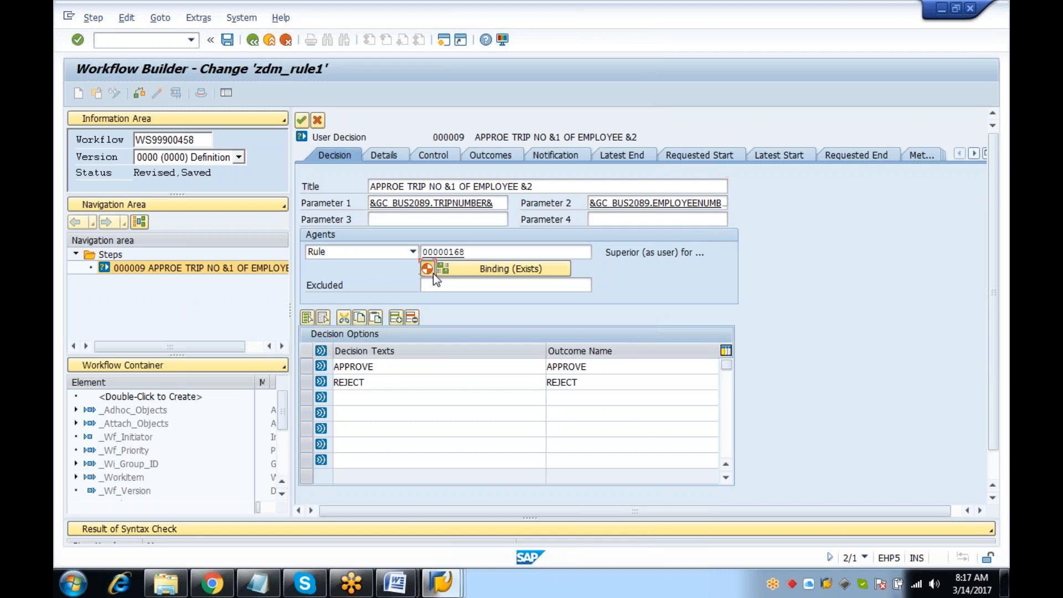
left_click(430, 271)
left_click(191, 468)
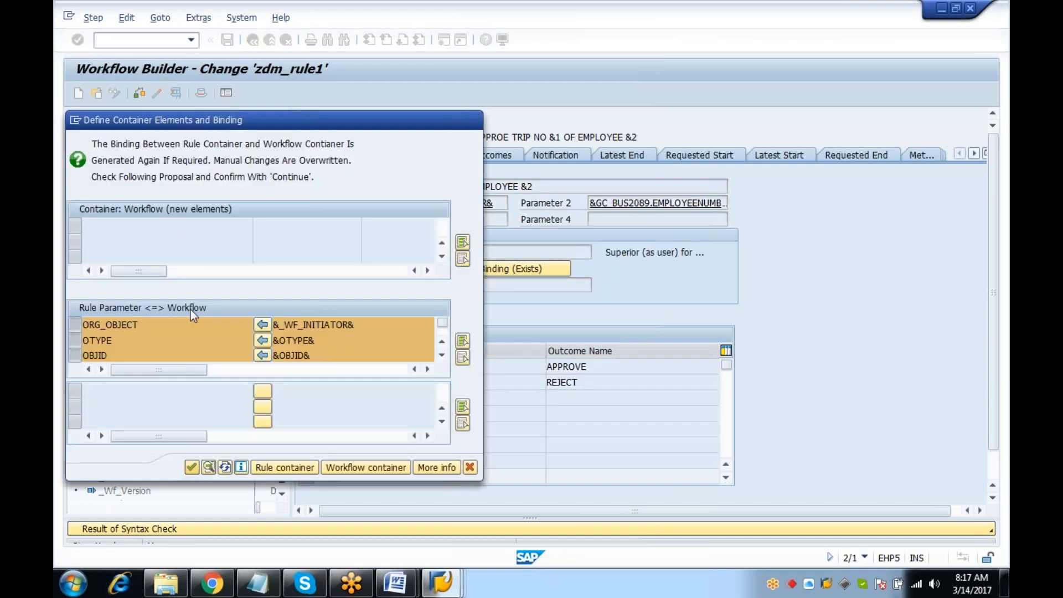
left_click(431, 155)
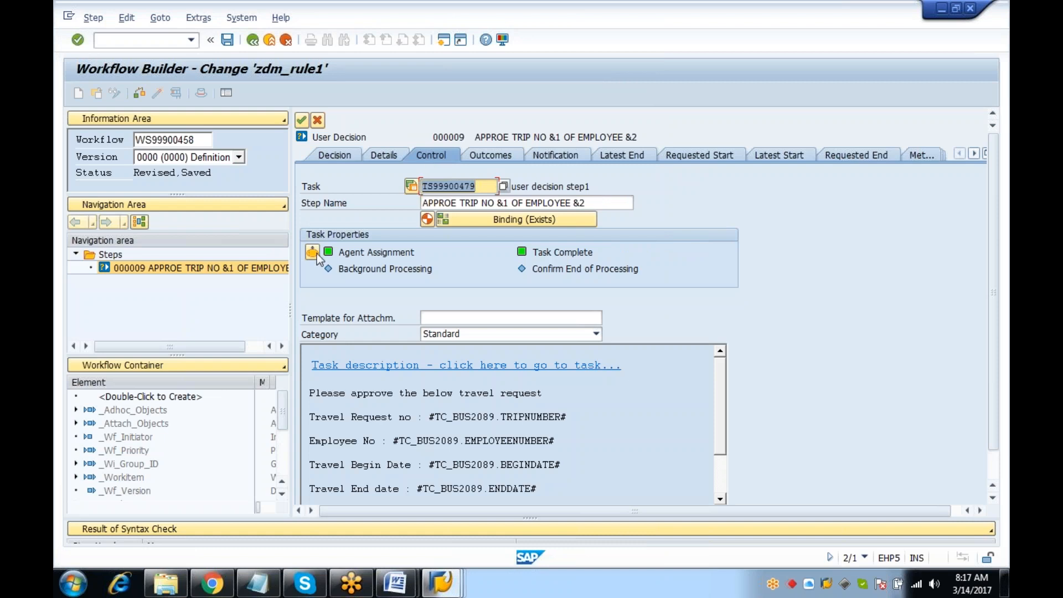
Remove the Human Resources agent assignment from task TS 99900479 and transfer the step back to the graph
left_click(313, 253)
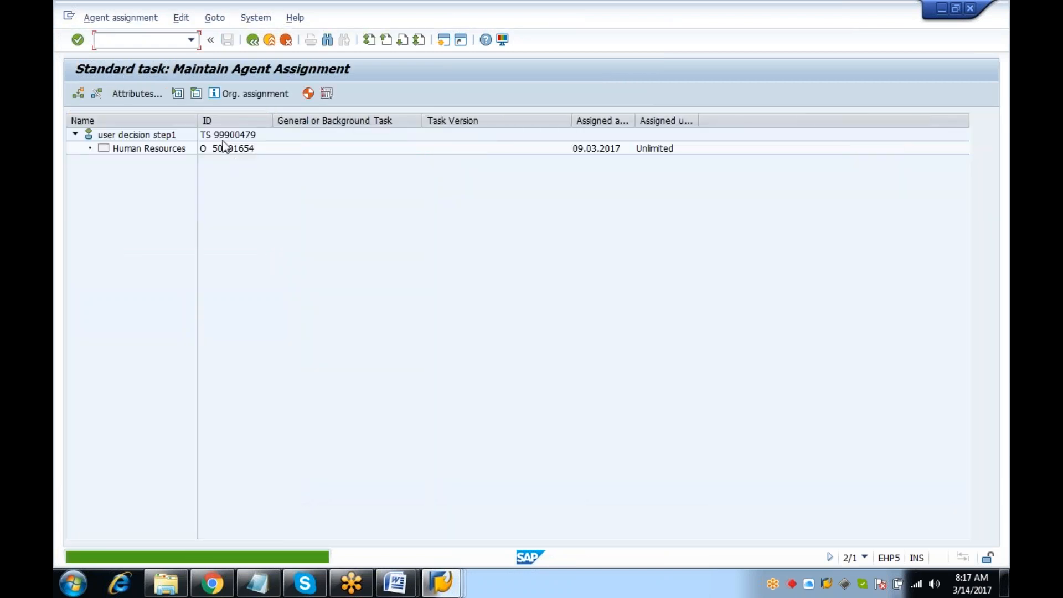
left_click(145, 150)
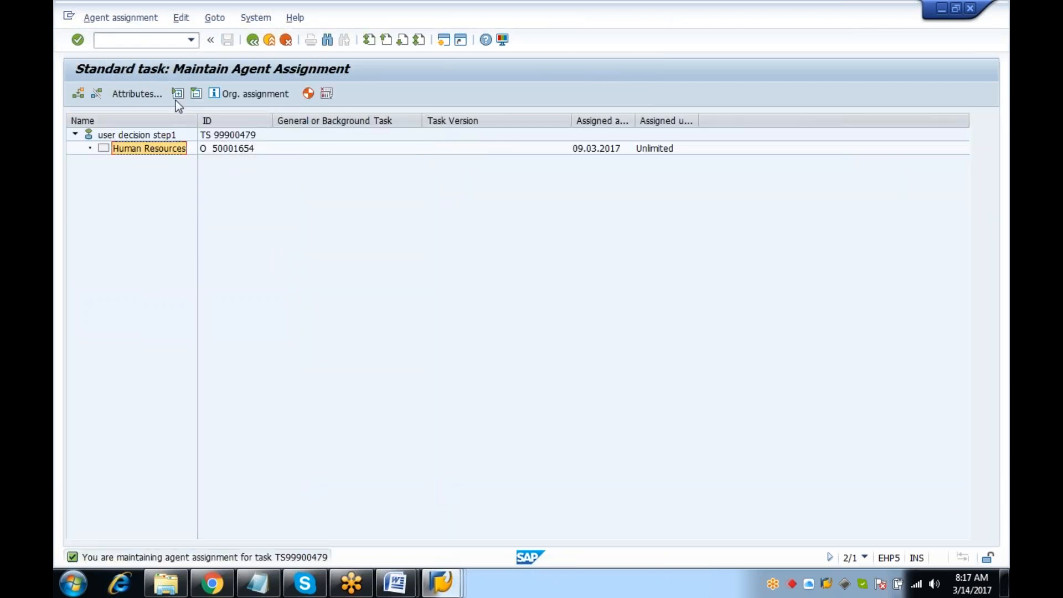
left_click(97, 93)
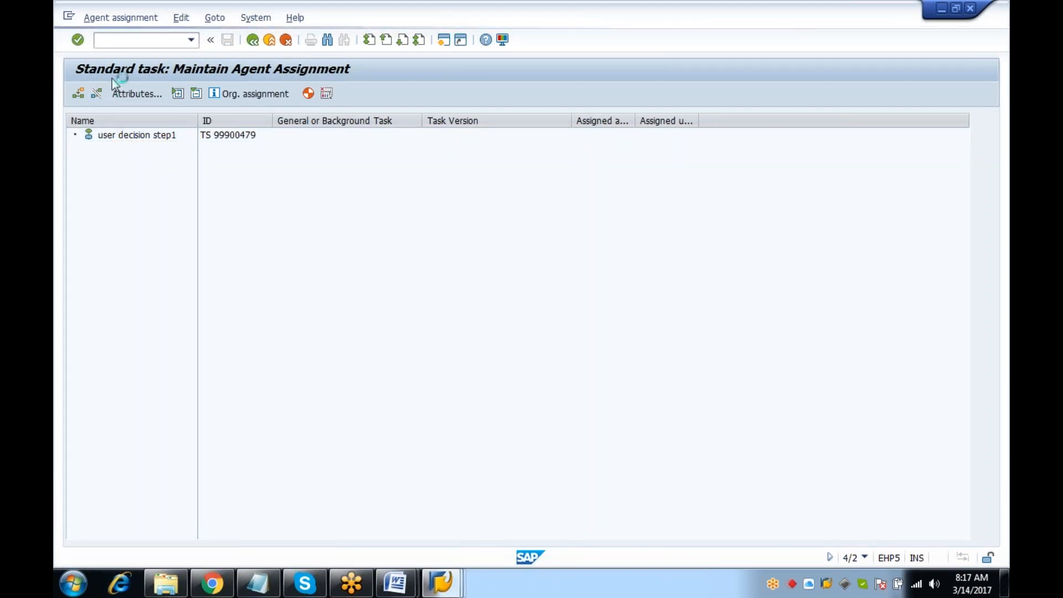
left_click(228, 137)
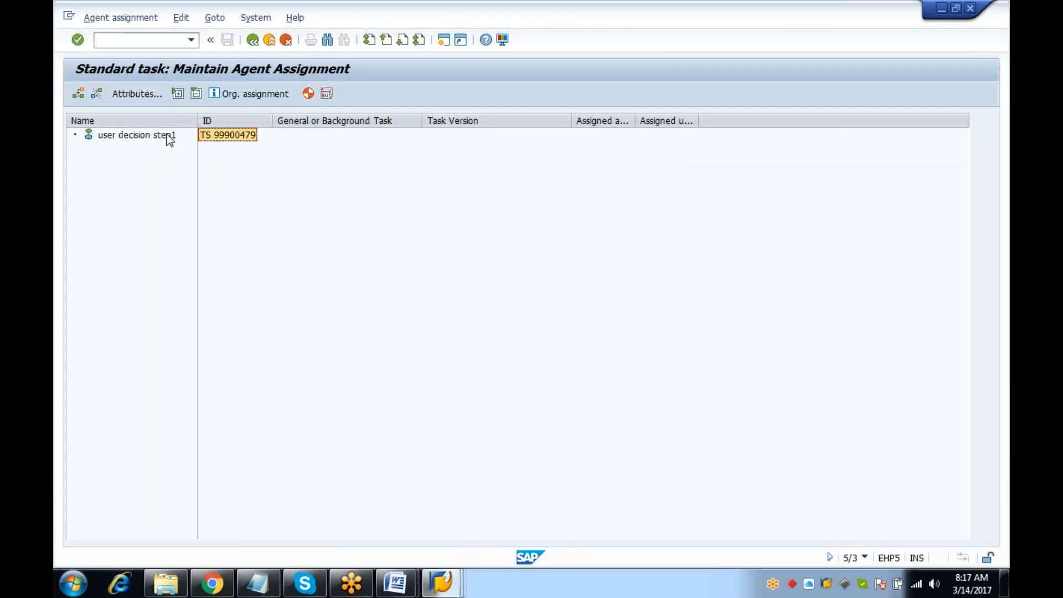
left_click(252, 40)
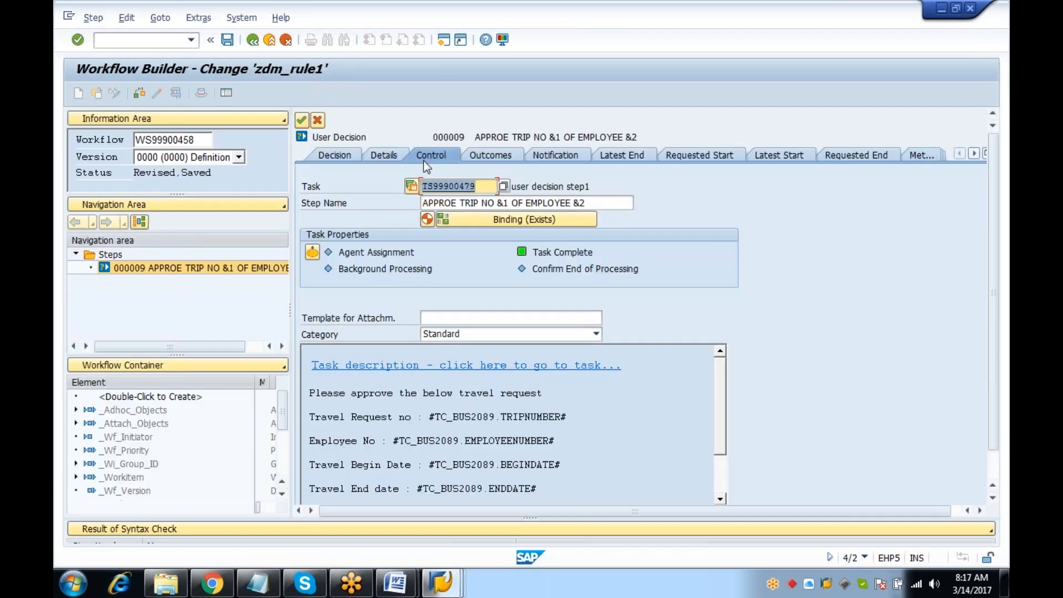
left_click(303, 120)
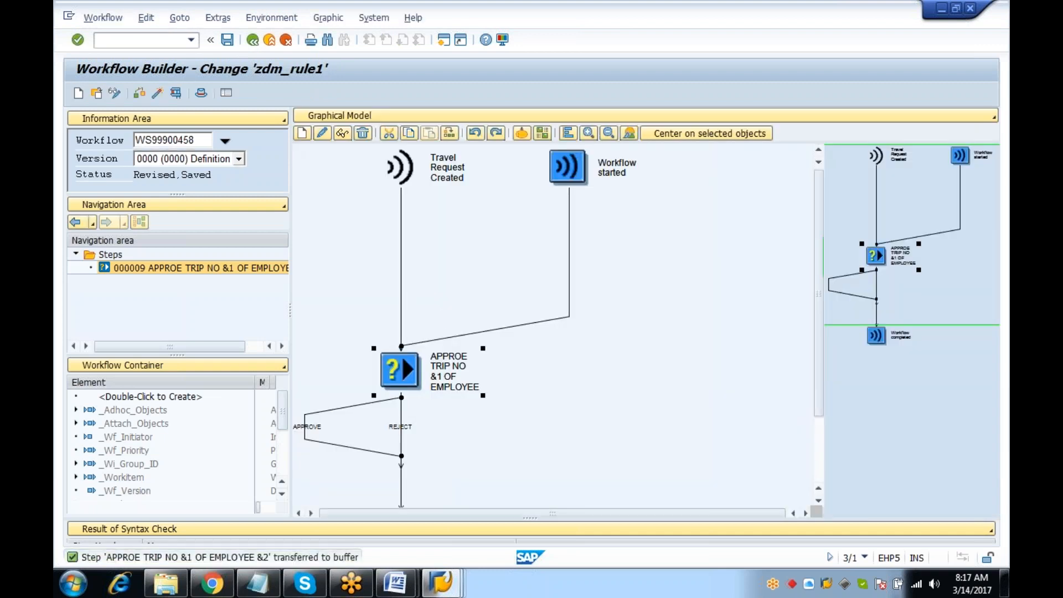
Reopen the approval step and classify task TS 99900479 'user decision step1' as a General Task
double_click(399, 369)
left_click(317, 251)
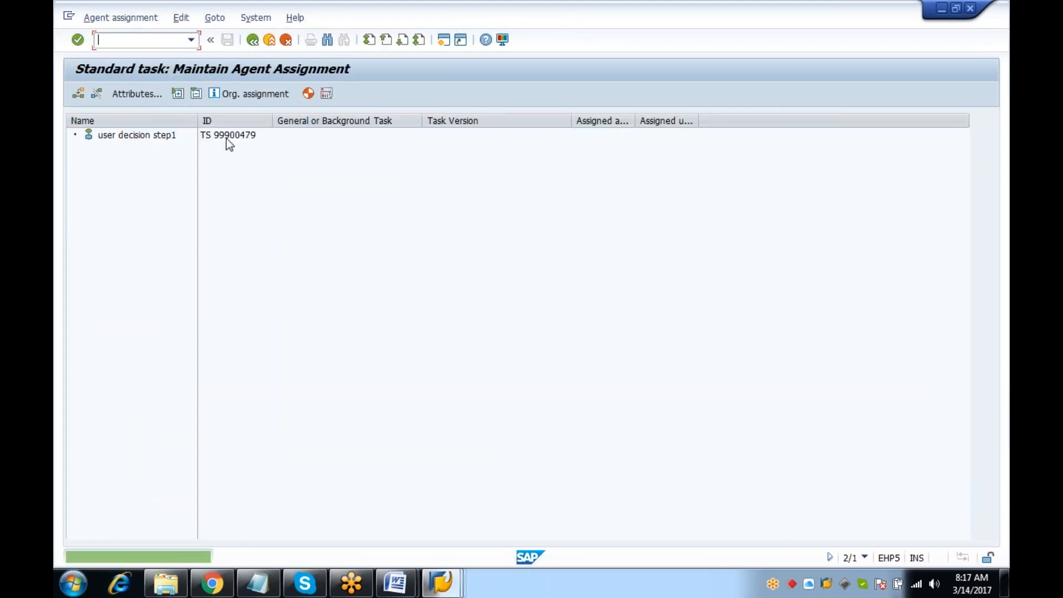
left_click(226, 137)
left_click(136, 93)
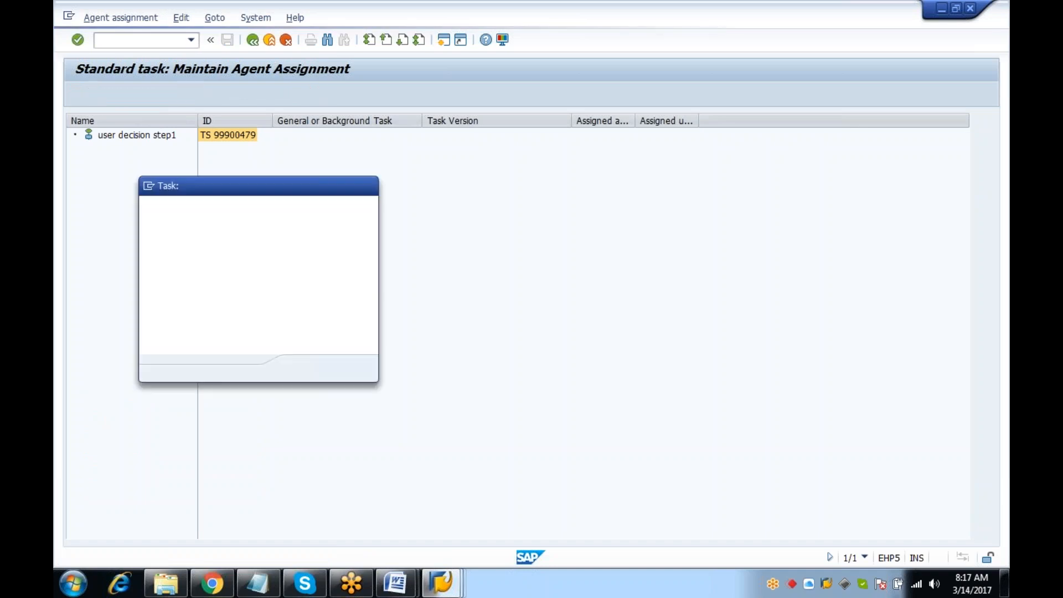
left_click(337, 367)
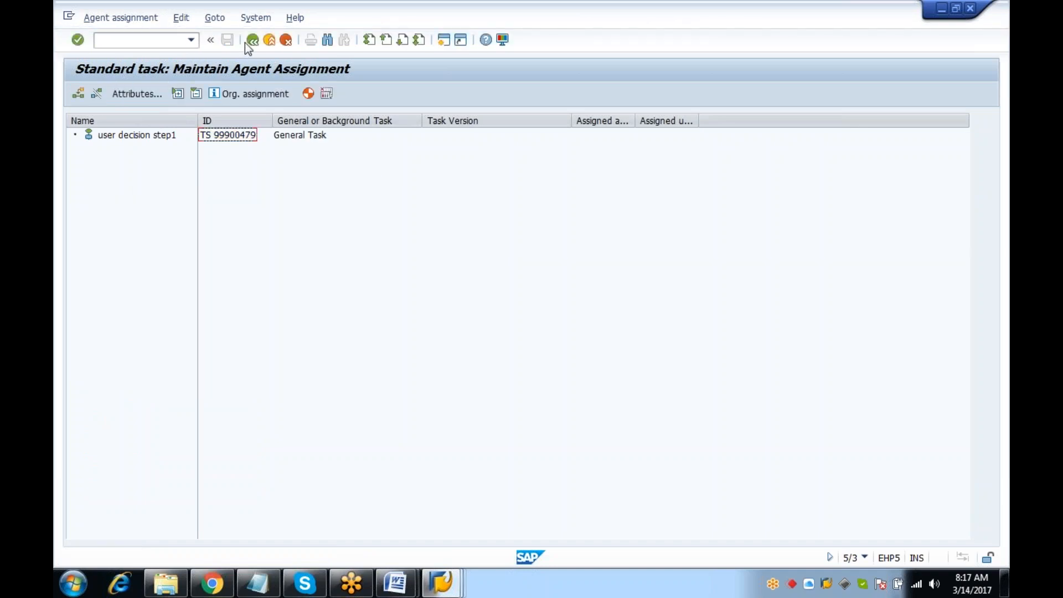
left_click(246, 42)
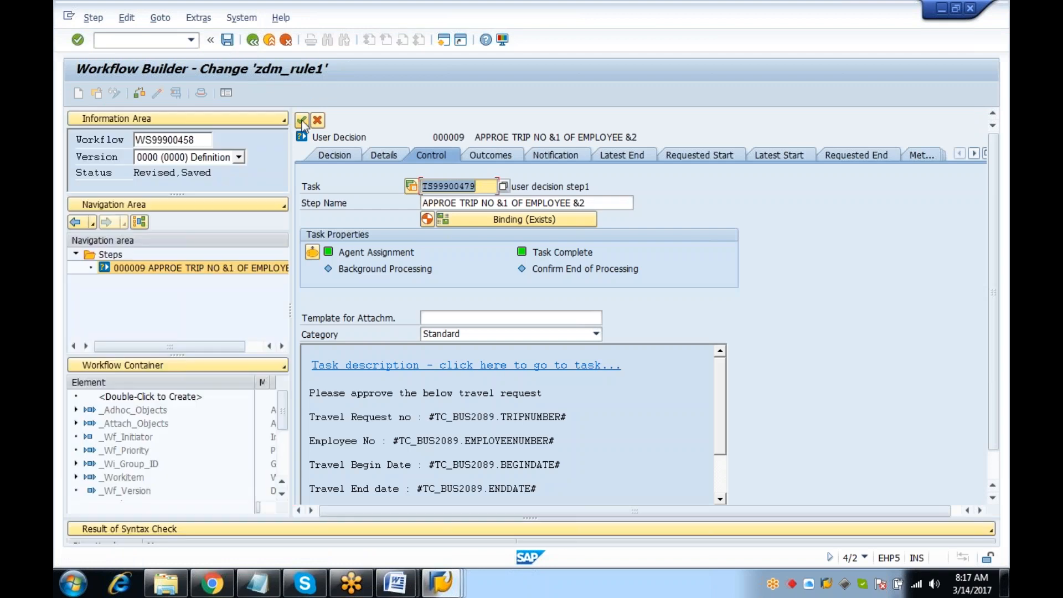
Save and activate the zdm_rule1 workflow definition
left_click(302, 120)
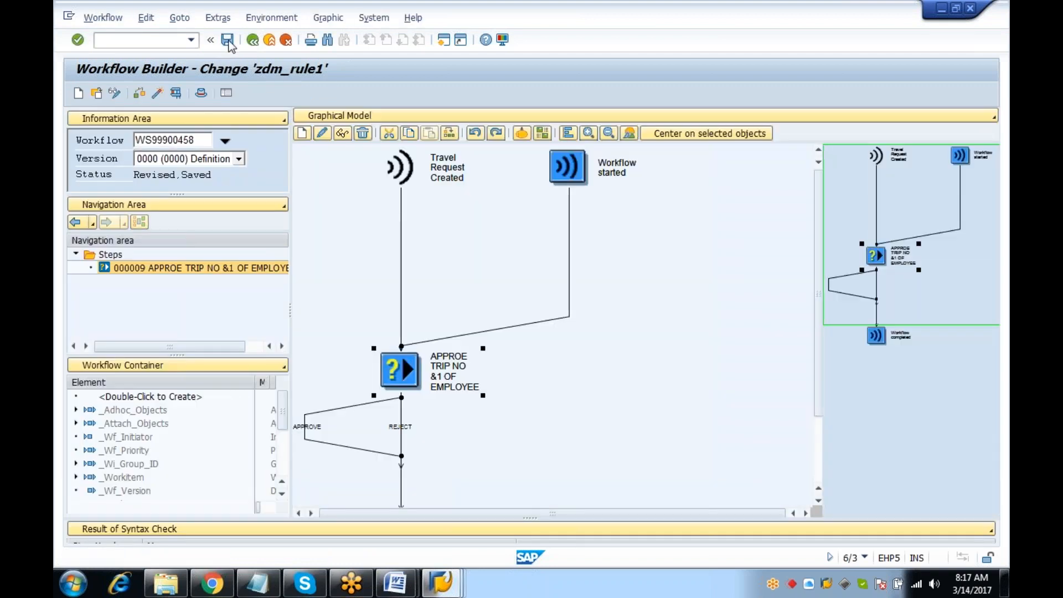
left_click(229, 43)
left_click(140, 94)
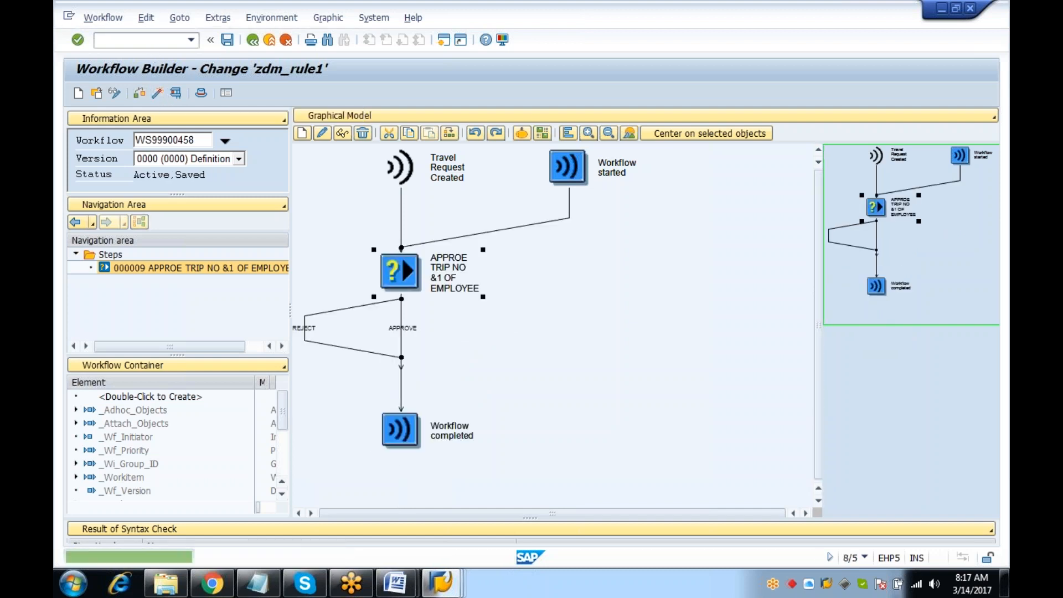
Synchronize the workflow runtime buffer via SWU_OBUF and return to SAP Easy Access
type("/N")
key("Return")
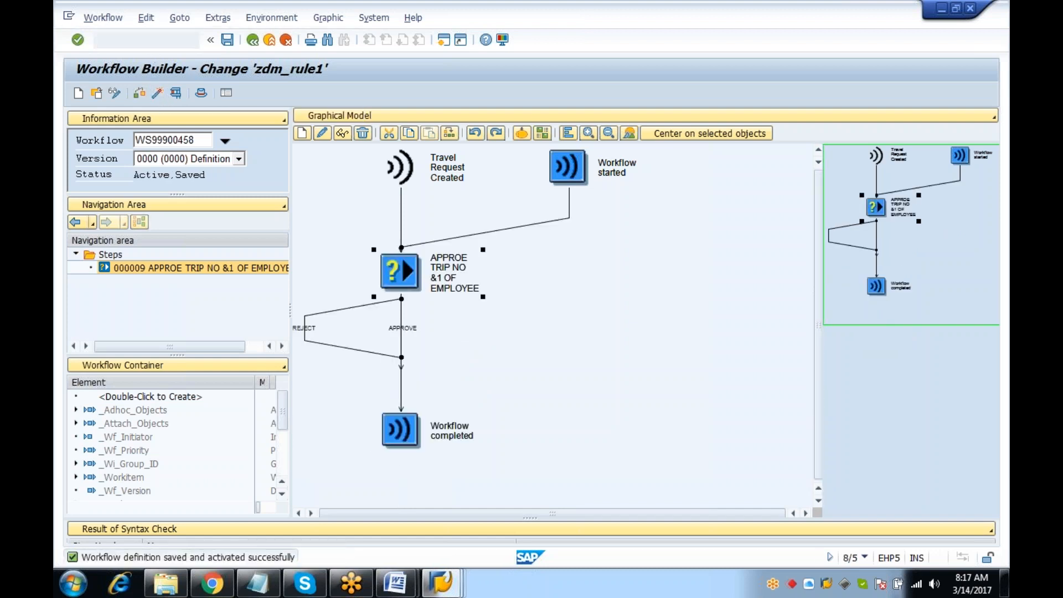
type("SWU_OBUF")
key("Return")
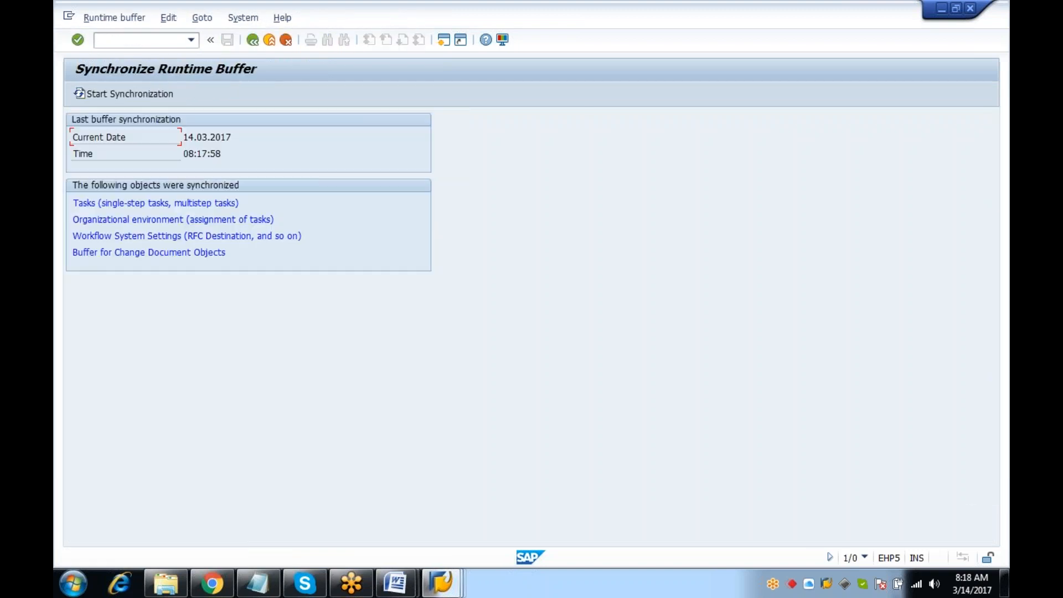
left_click(133, 98)
key("Return")
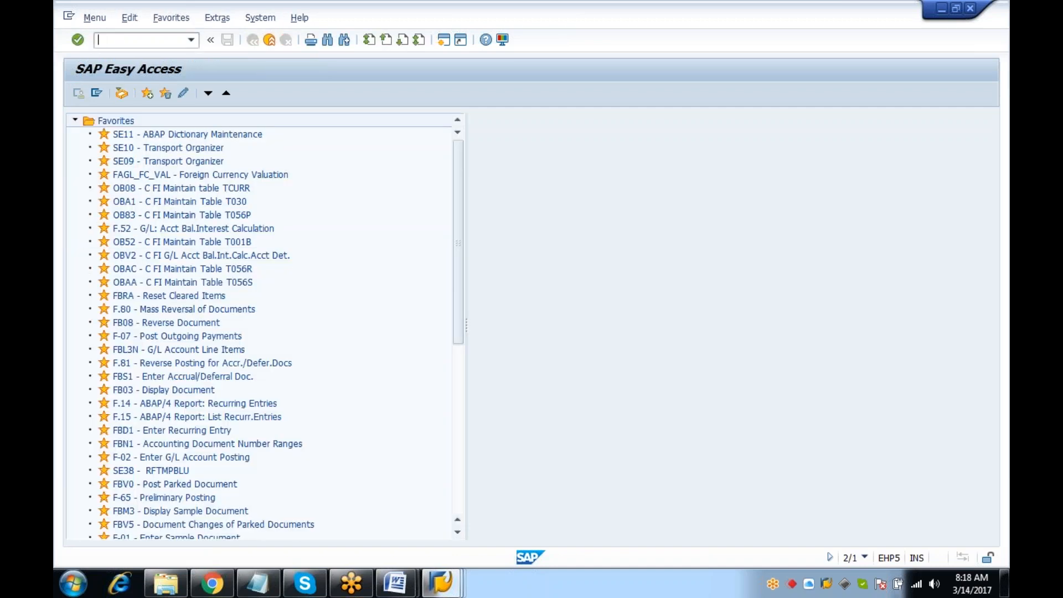
In TRIP, change the 18.03.2017 Hyderabad request's estimated costs from 1,00 to 22,00, save it, then exit with /n
type("TRIP")
key("Return")
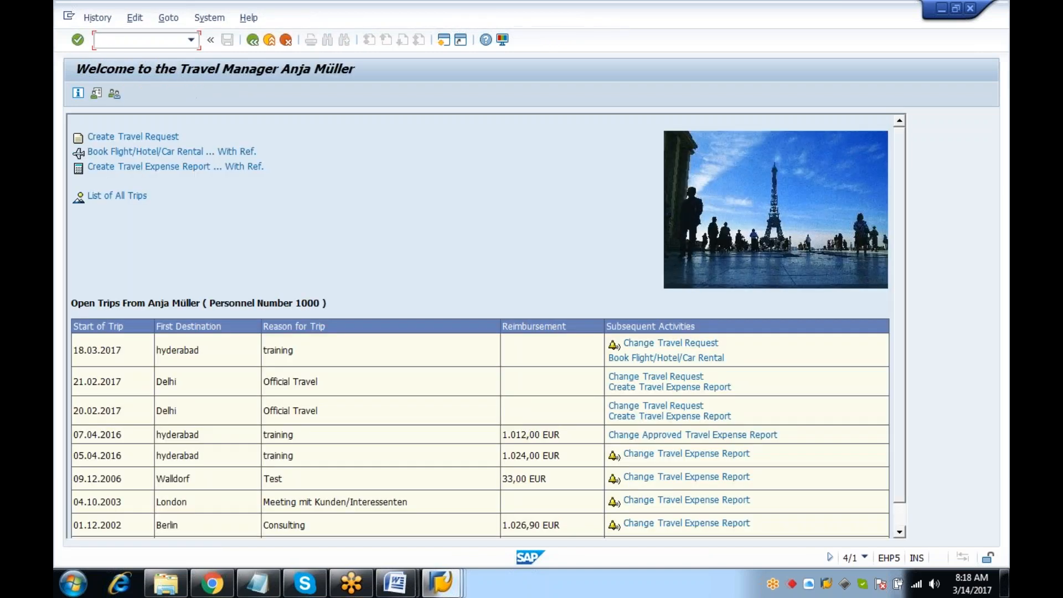
left_click(671, 344)
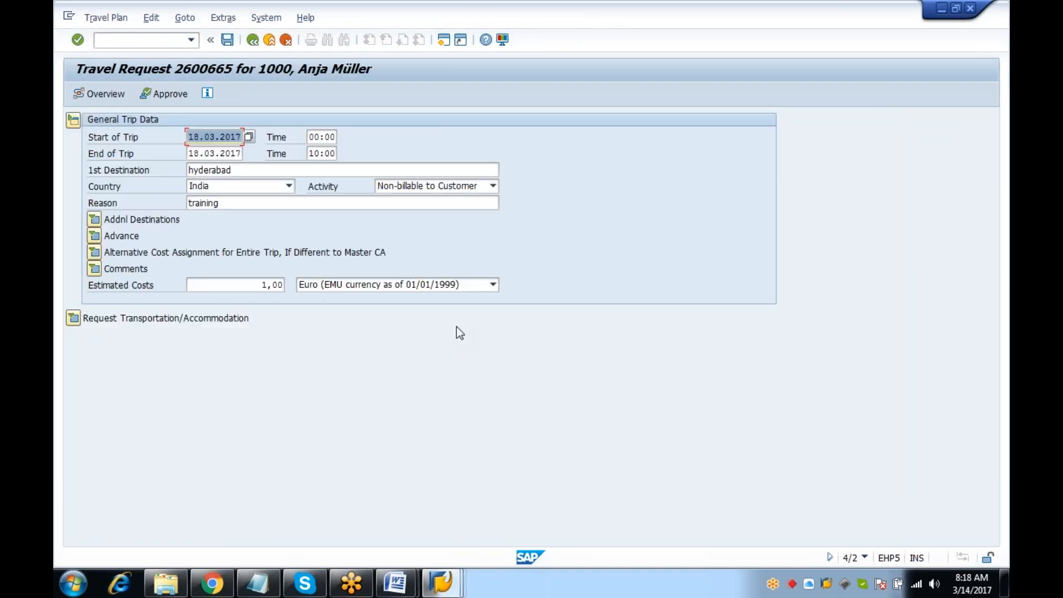
left_click(271, 285)
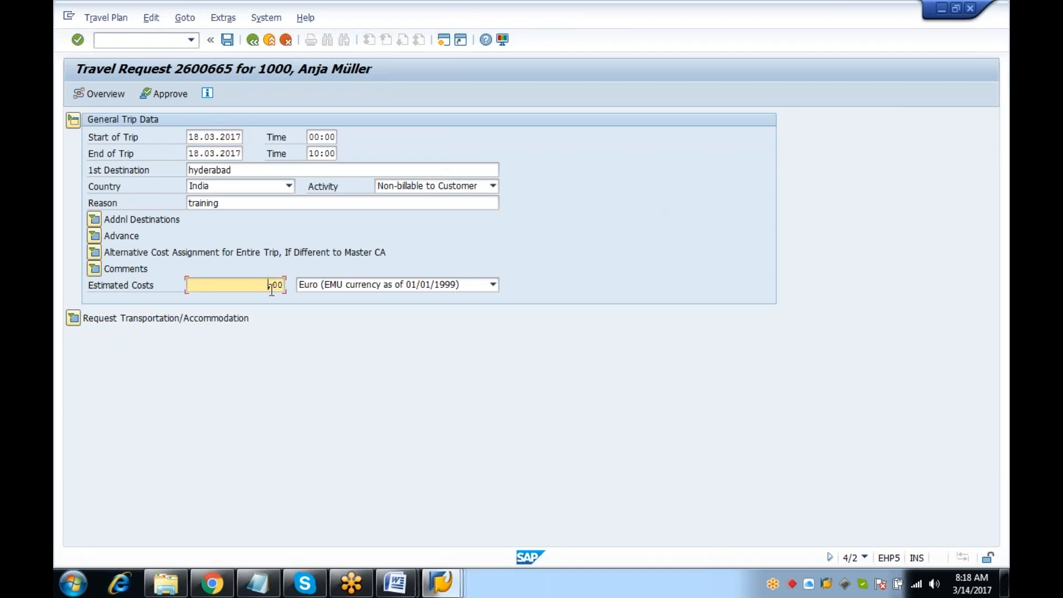
key("Return")
left_click(227, 40)
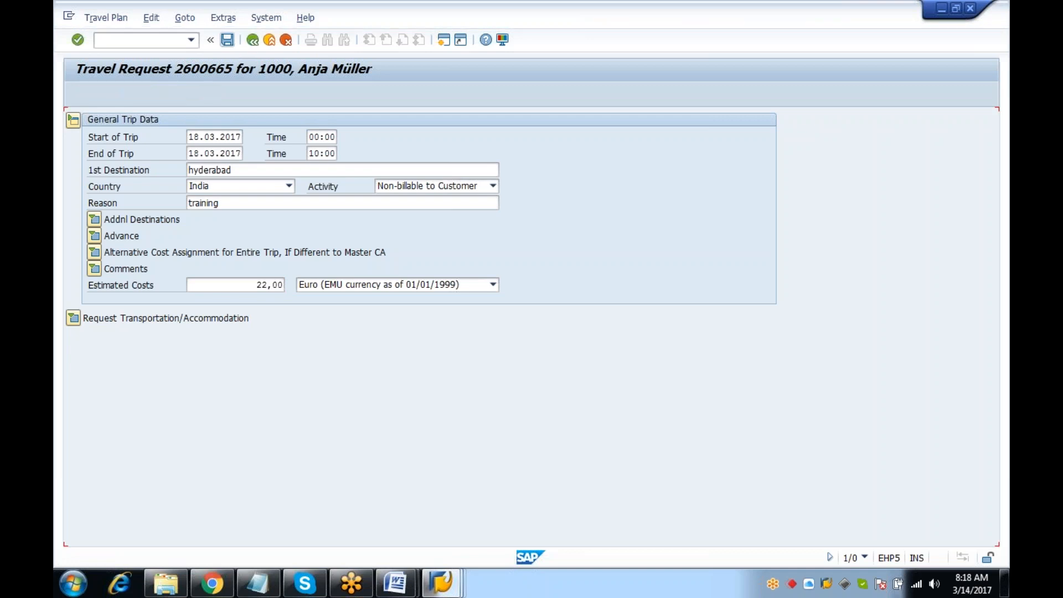
left_click(157, 42)
type("/n")
key("Return")
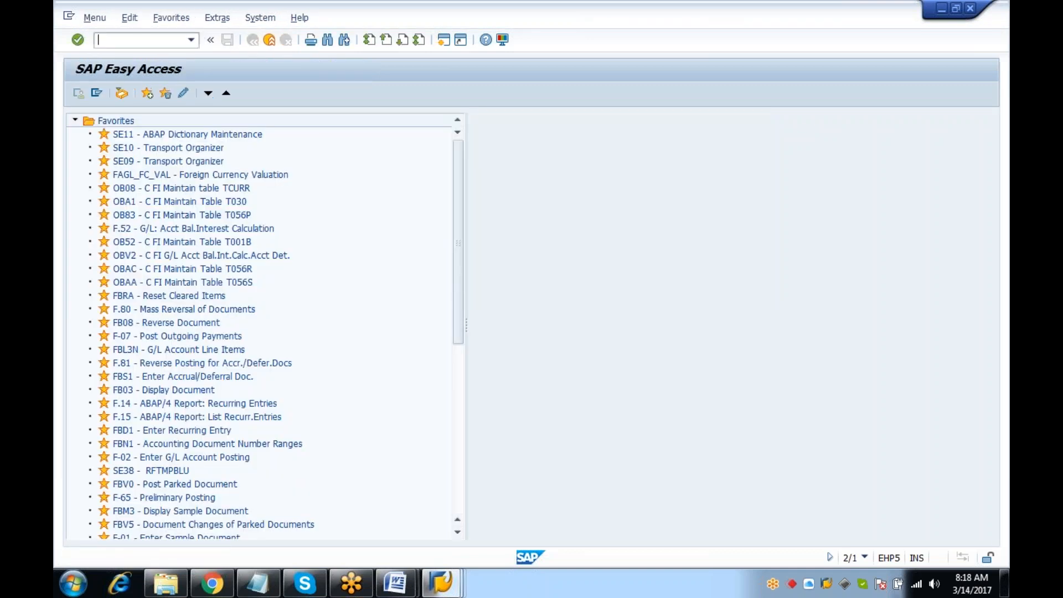
Run SWI1, open the workflow log of work item 1131858, and view the approval step's actual agents
type("SWI1")
key("Return")
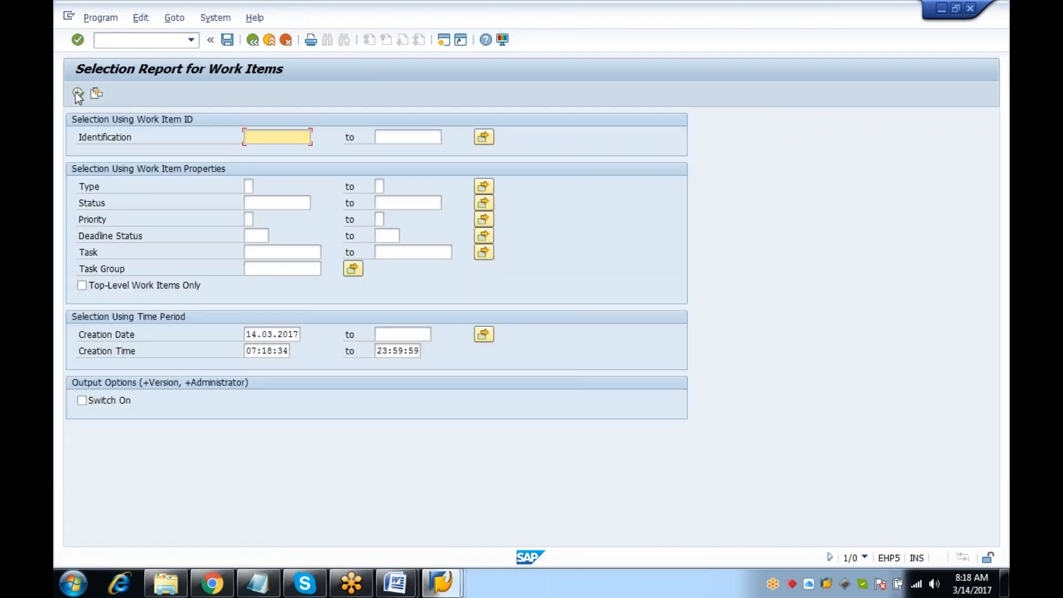
left_click(78, 93)
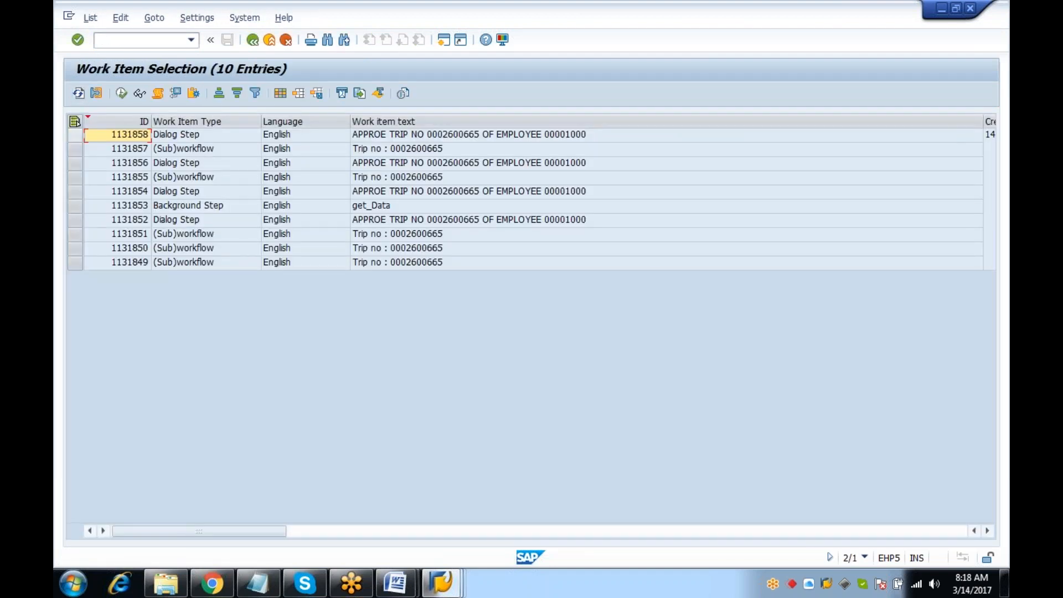
left_click(75, 135)
left_click_drag(983, 121, 500, 109)
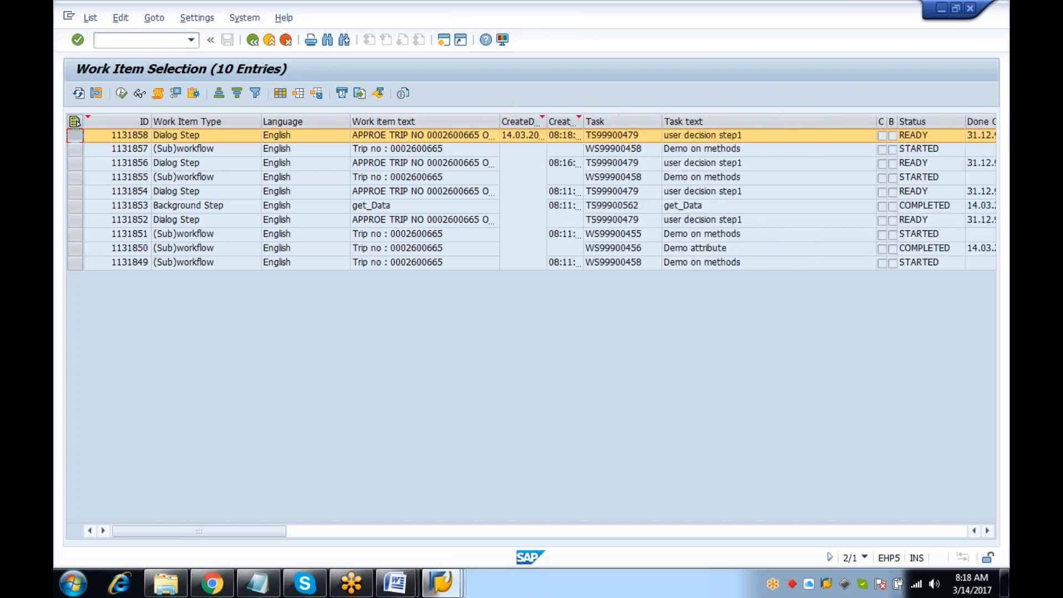
left_click(157, 94)
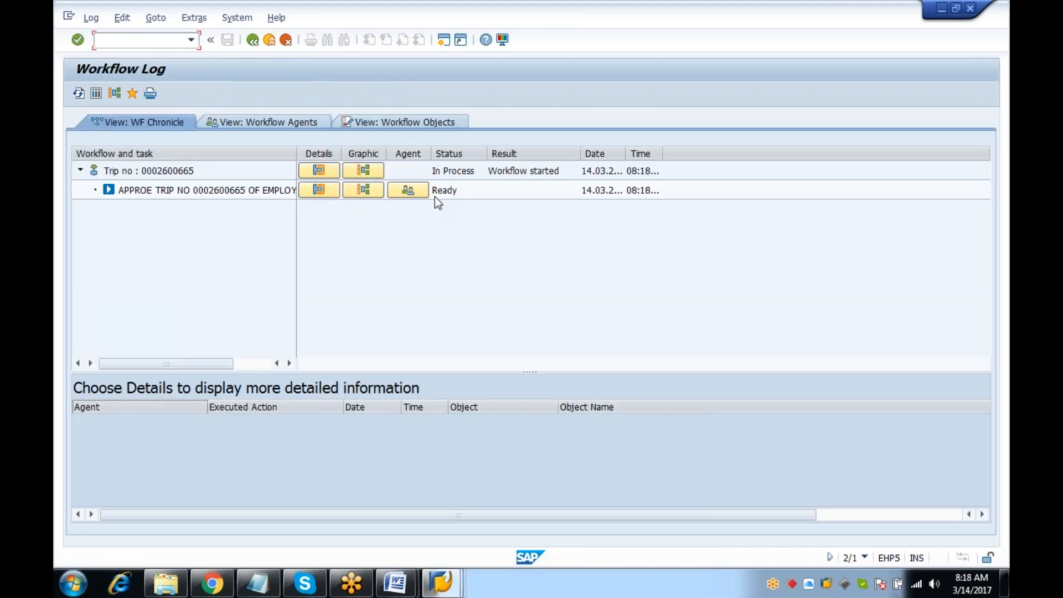
left_click(412, 190)
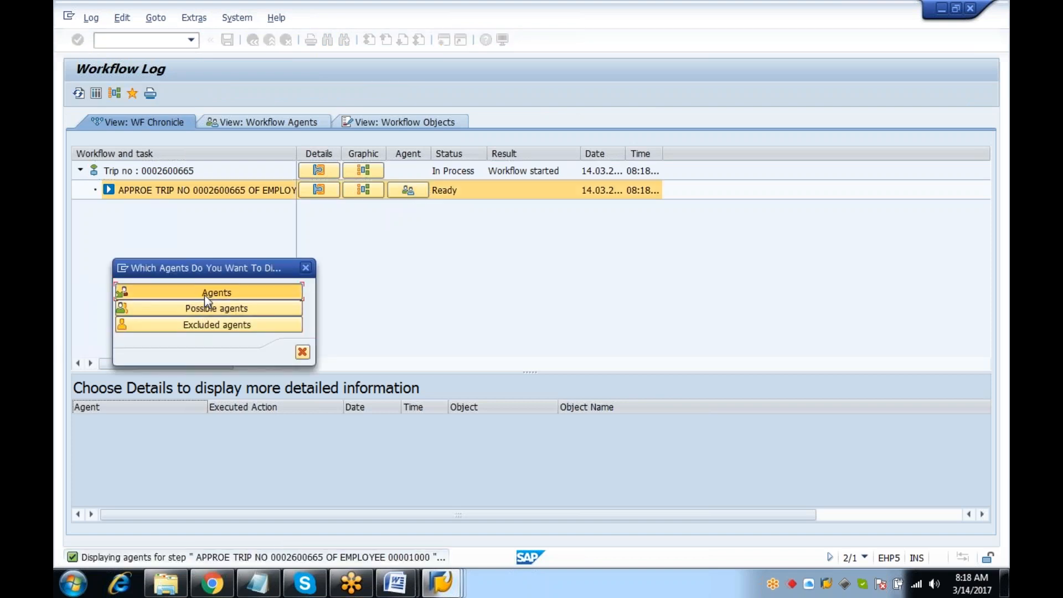
left_click(205, 295)
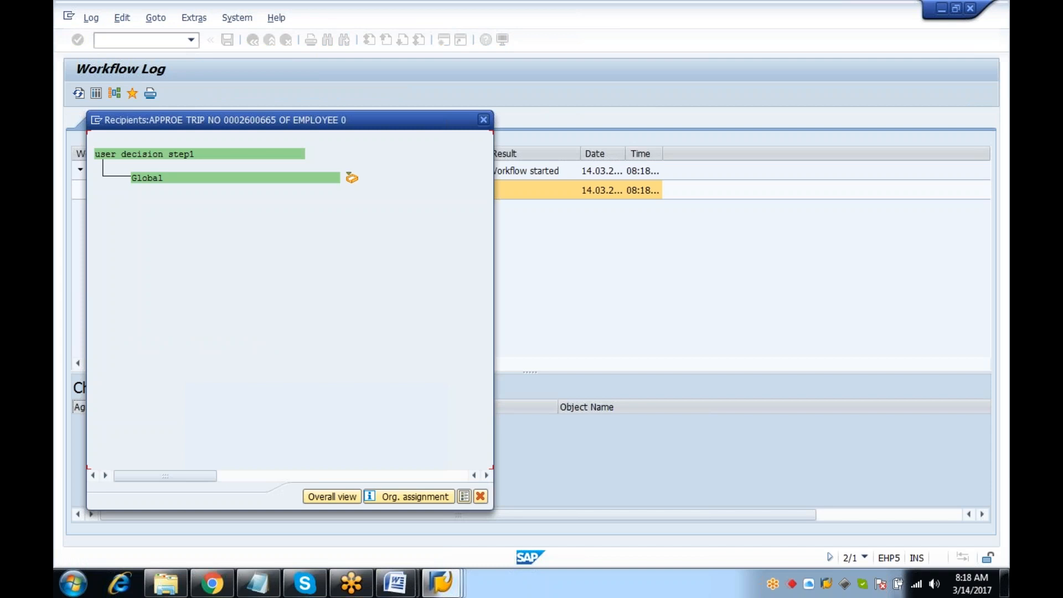
left_click(483, 119)
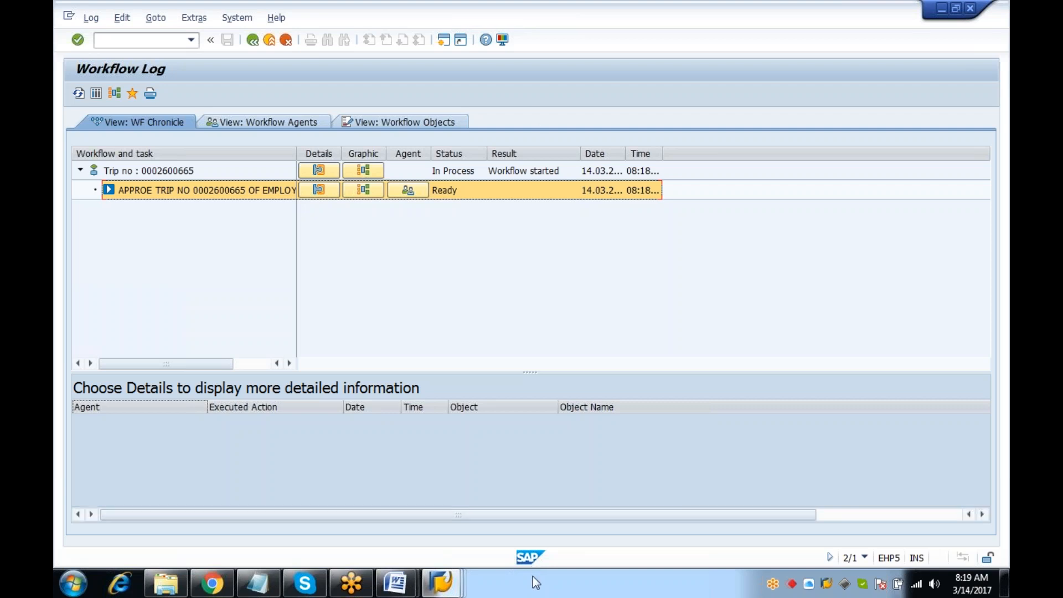
Leave the workflow log and display workflow template 99900458 in the Workflow Builder
left_click(456, 579)
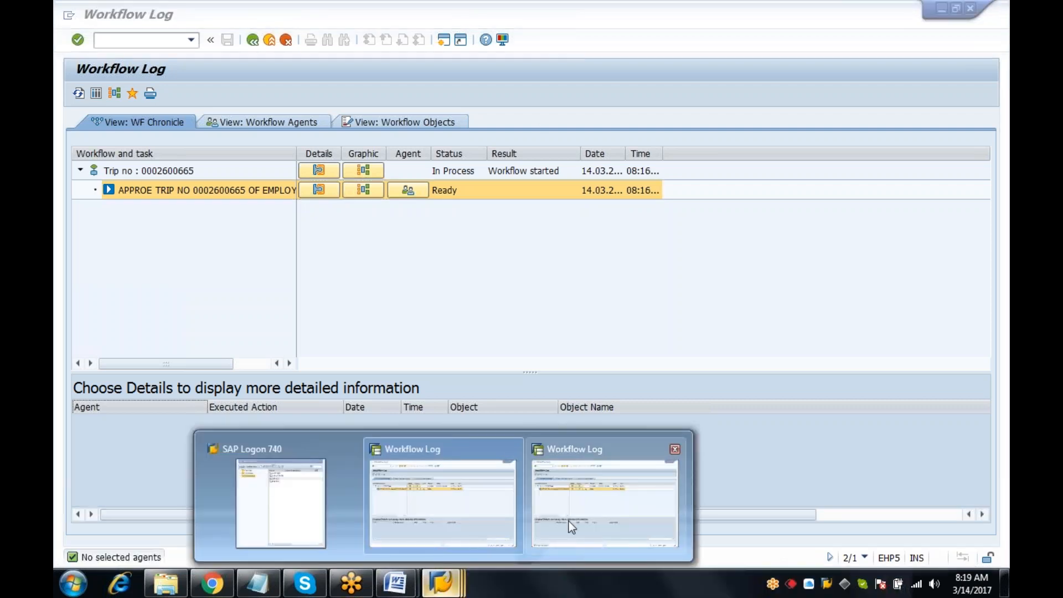
left_click(560, 522)
type("/n")
key("Return")
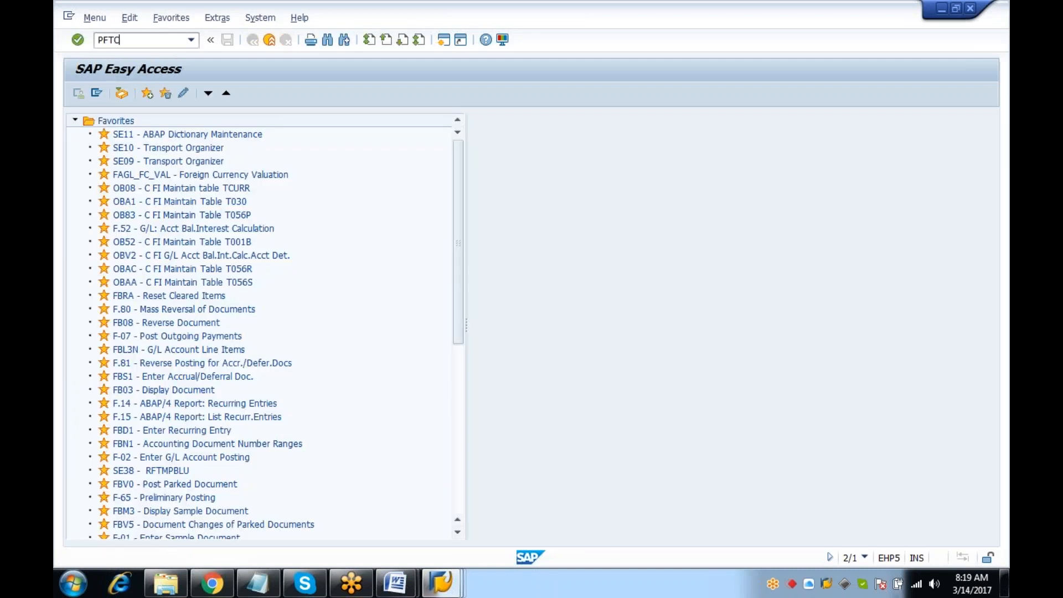
key("Return")
left_click(113, 94)
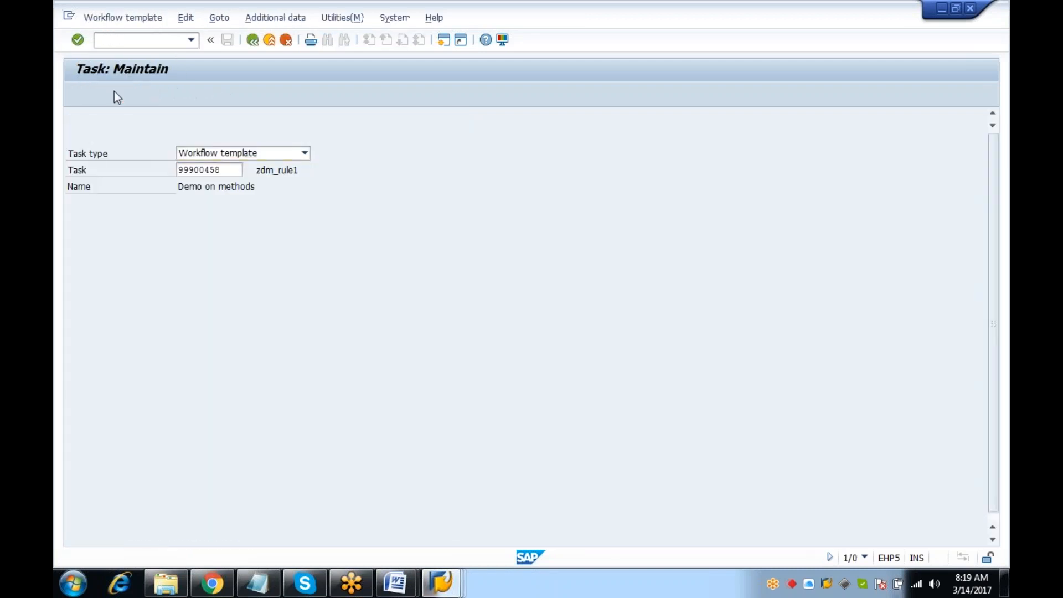
left_click(272, 374)
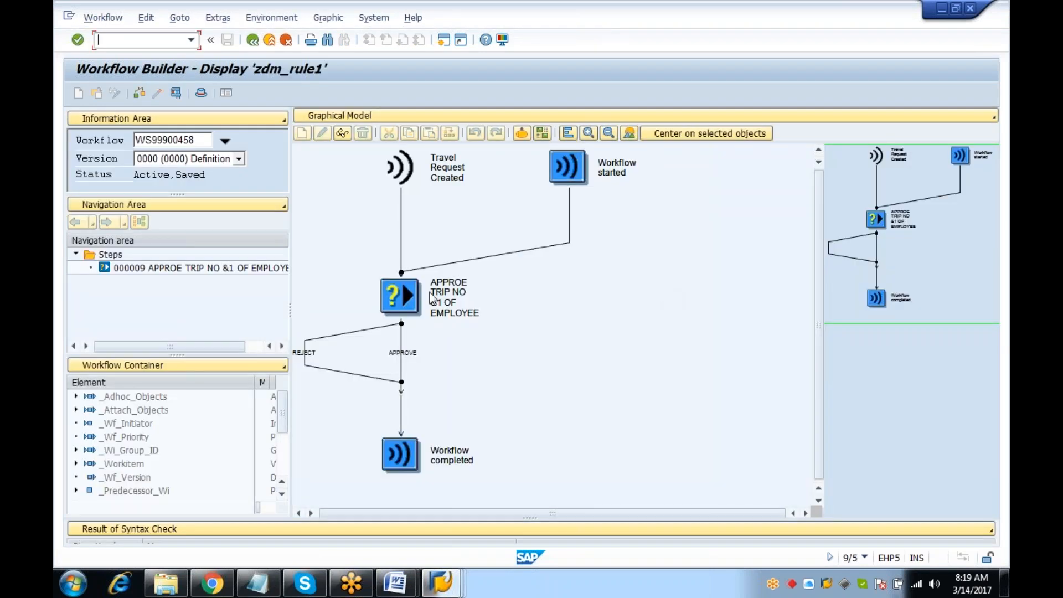
Confirm in the approval step's agent assignment that task TS99900479 is a general task, then return to the graphic
double_click(410, 287)
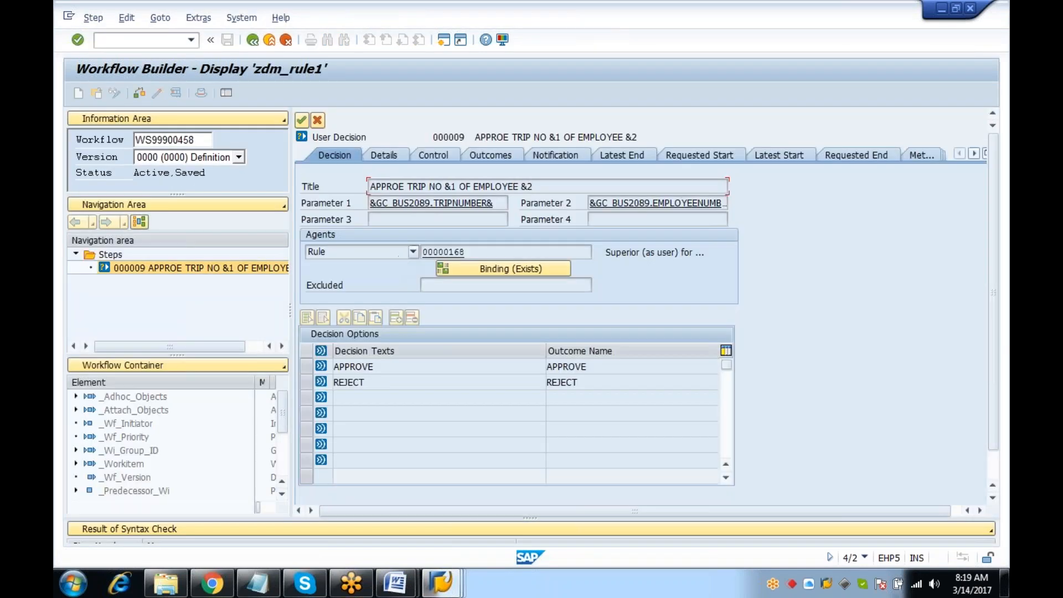
left_click(431, 155)
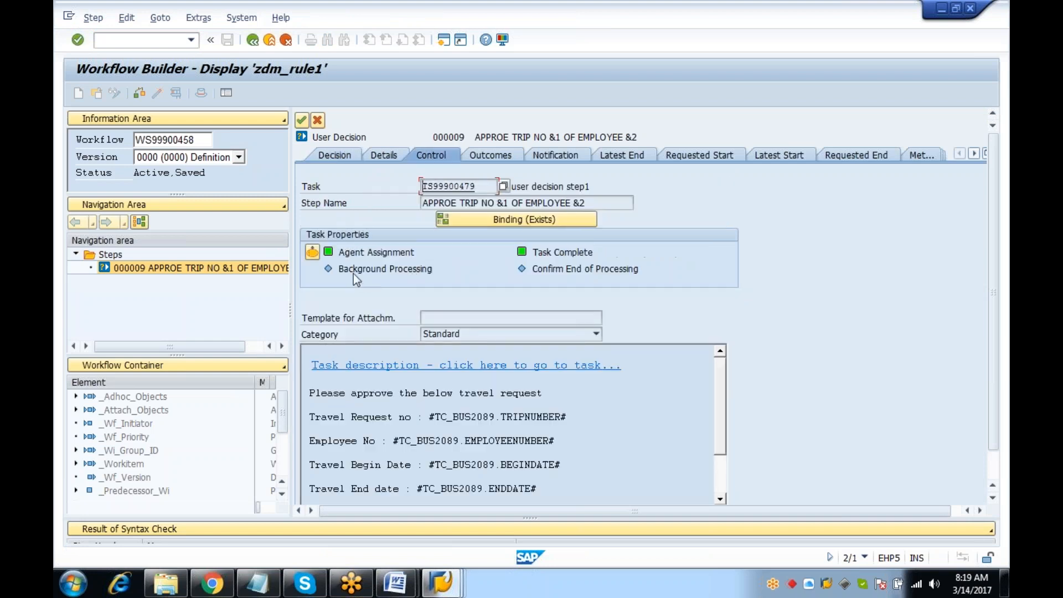
left_click(313, 254)
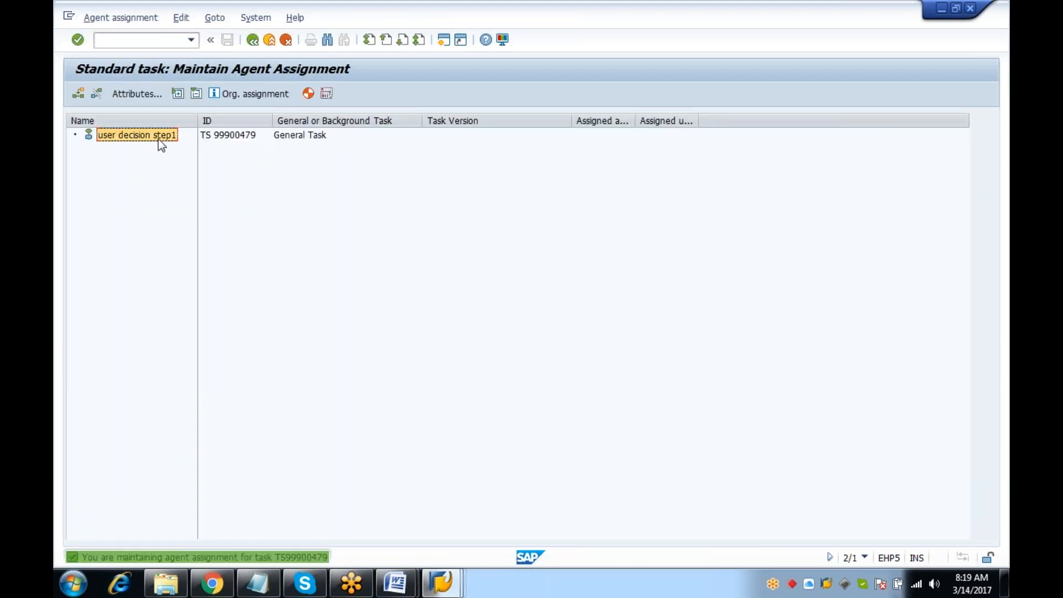
left_click(81, 91)
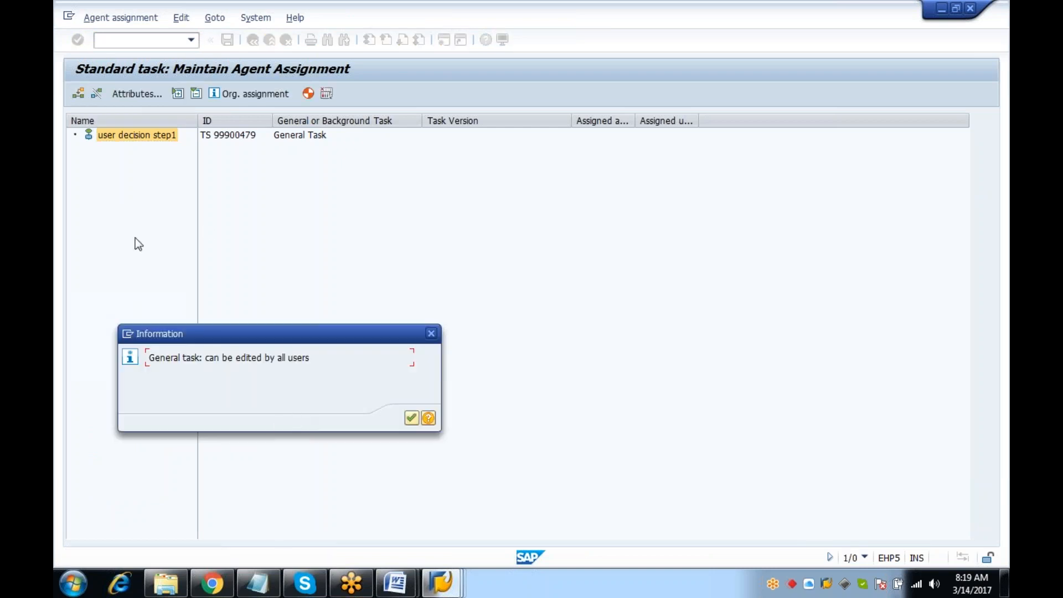
left_click(435, 332)
left_click(151, 139)
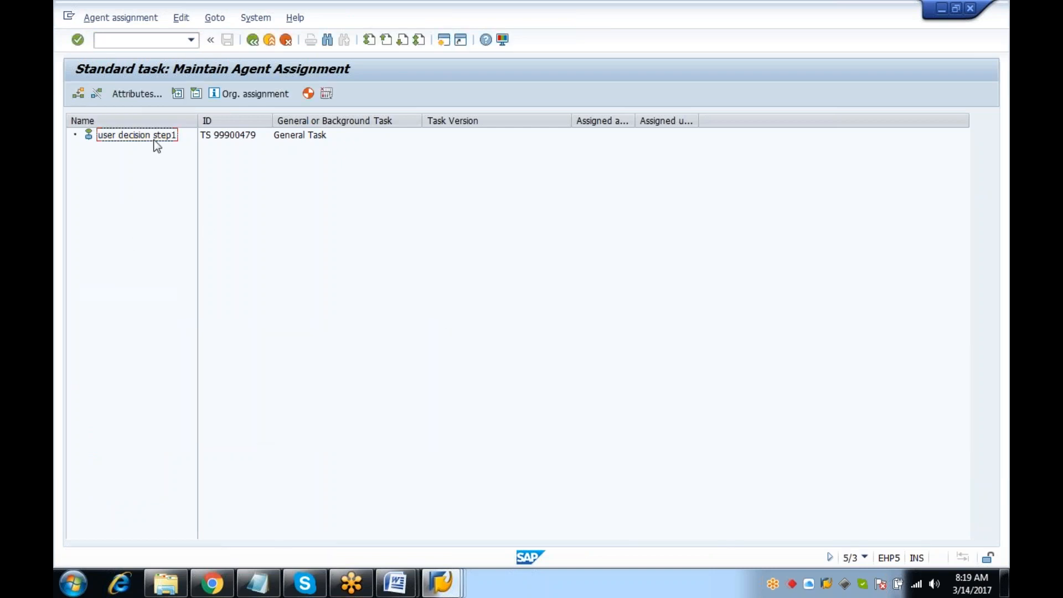
left_click(138, 93)
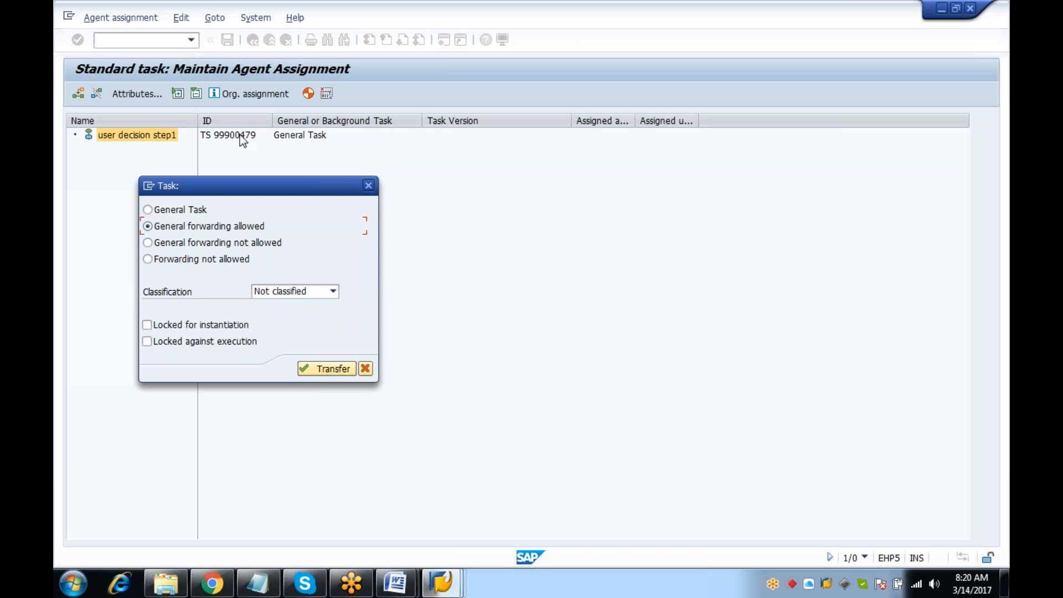
left_click(368, 186)
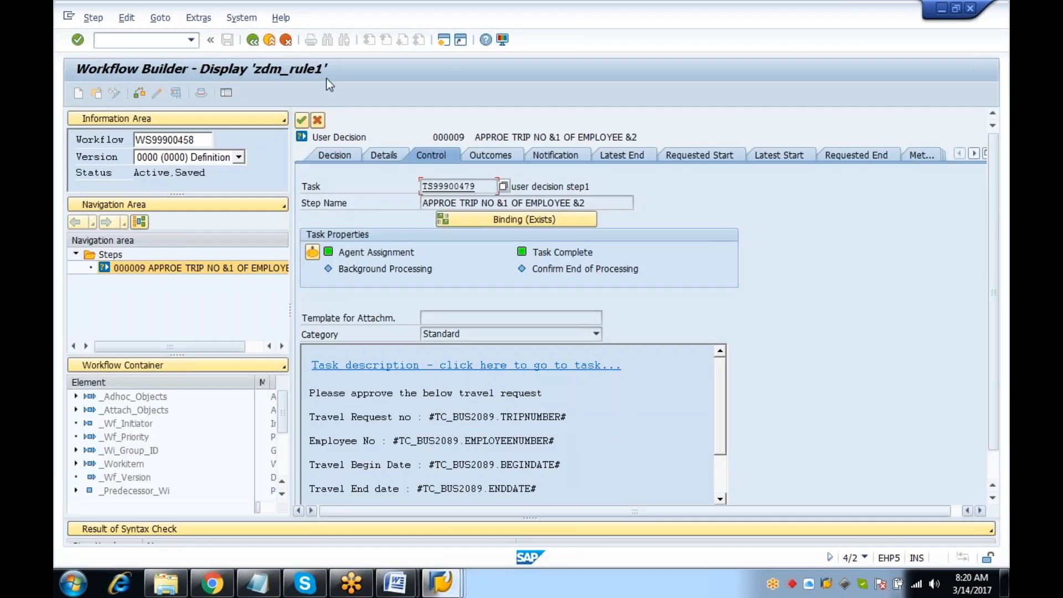
left_click(318, 120)
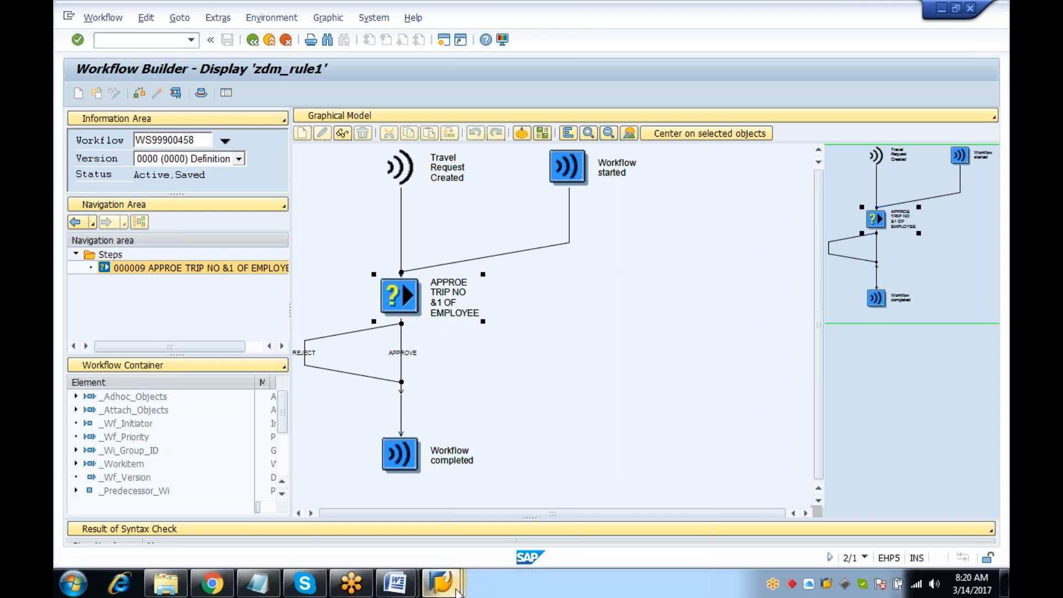
In the workflow log, review the approval step's agents and recipients, including the Global assignment
mouse_move(441, 582)
left_click(387, 440)
left_click(408, 189)
left_click(191, 287)
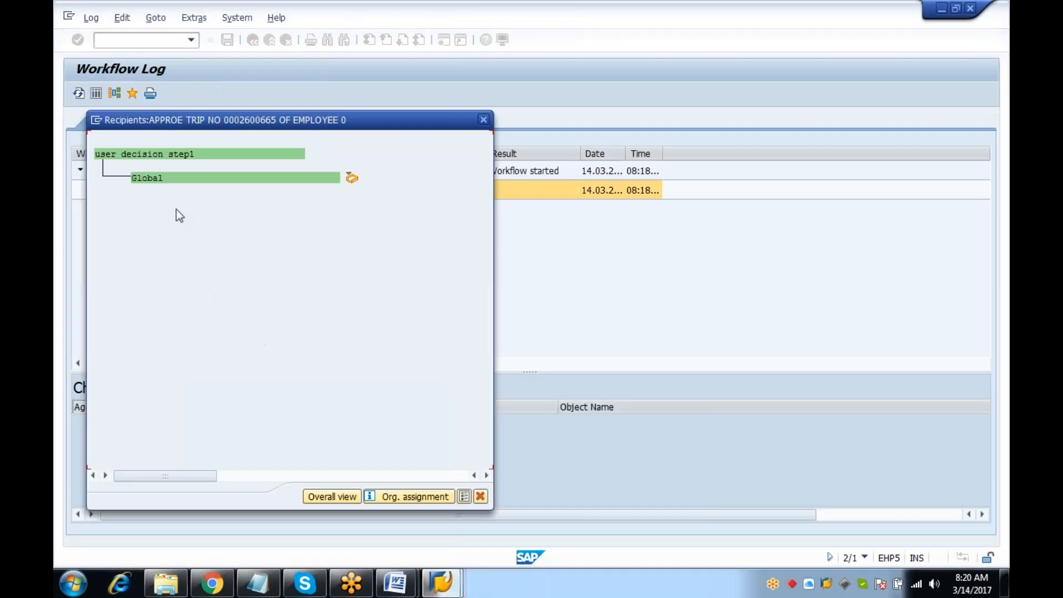
left_click(137, 177)
left_click(483, 120)
Show the technical log and browse the APPROE TRIP step's Step History, Deadlines and Container tabs
left_click(111, 97)
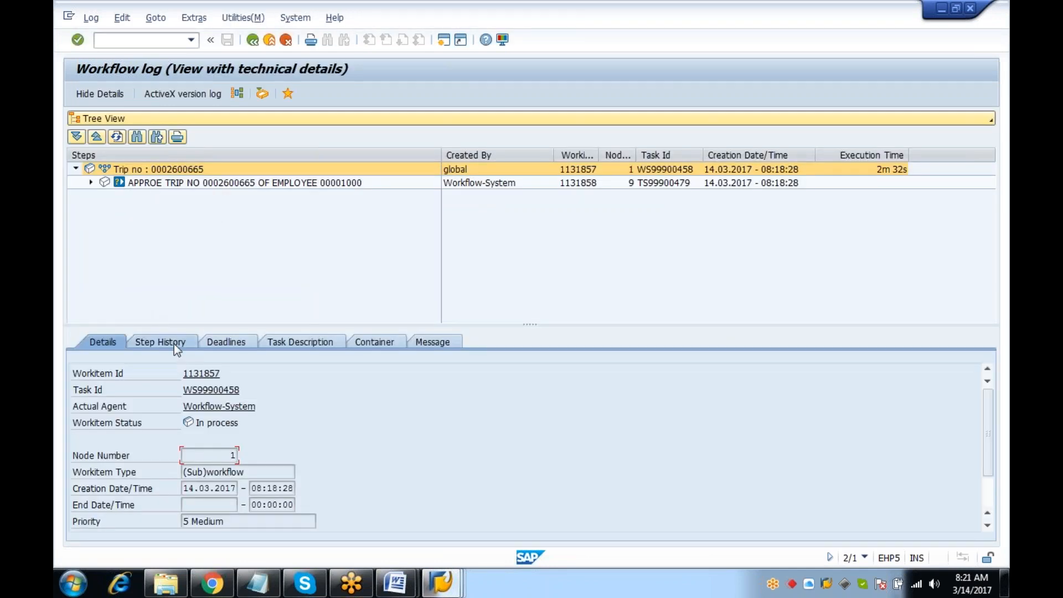
left_click(174, 344)
left_click(166, 182)
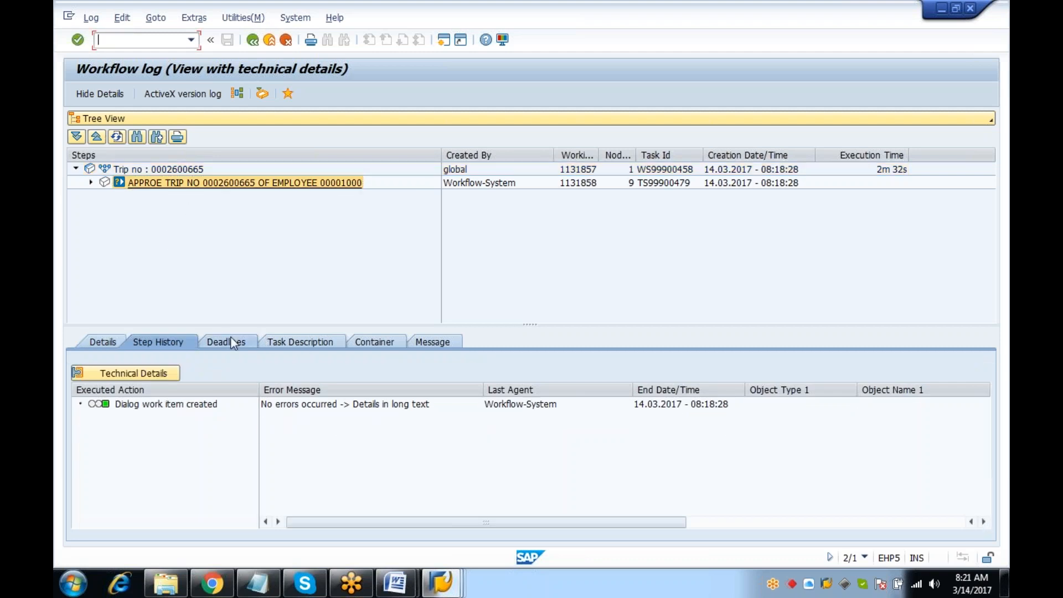
left_click(236, 341)
left_click(372, 346)
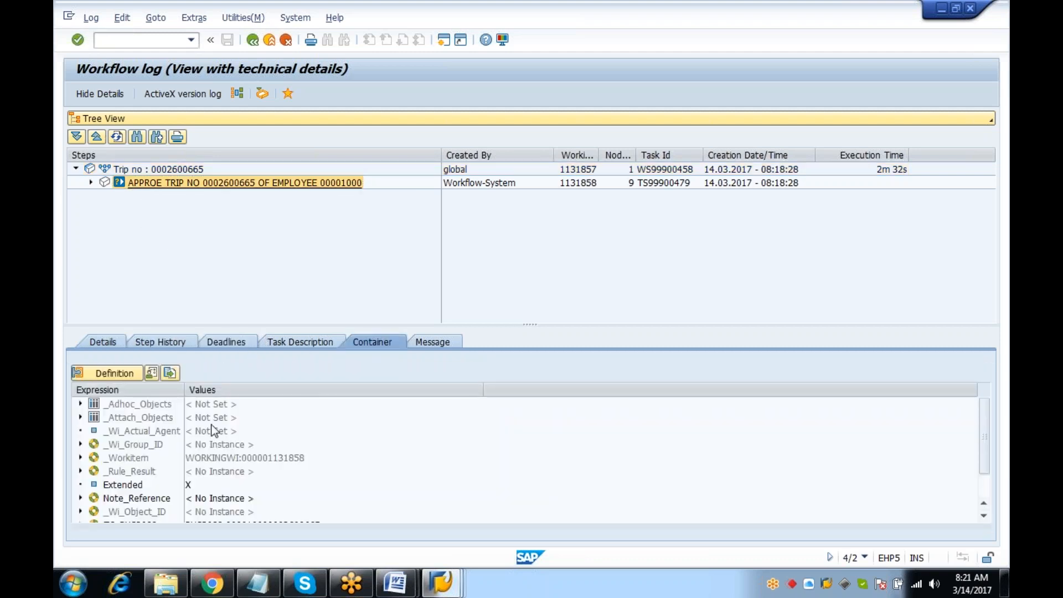
scroll(989, 432, "down", 3)
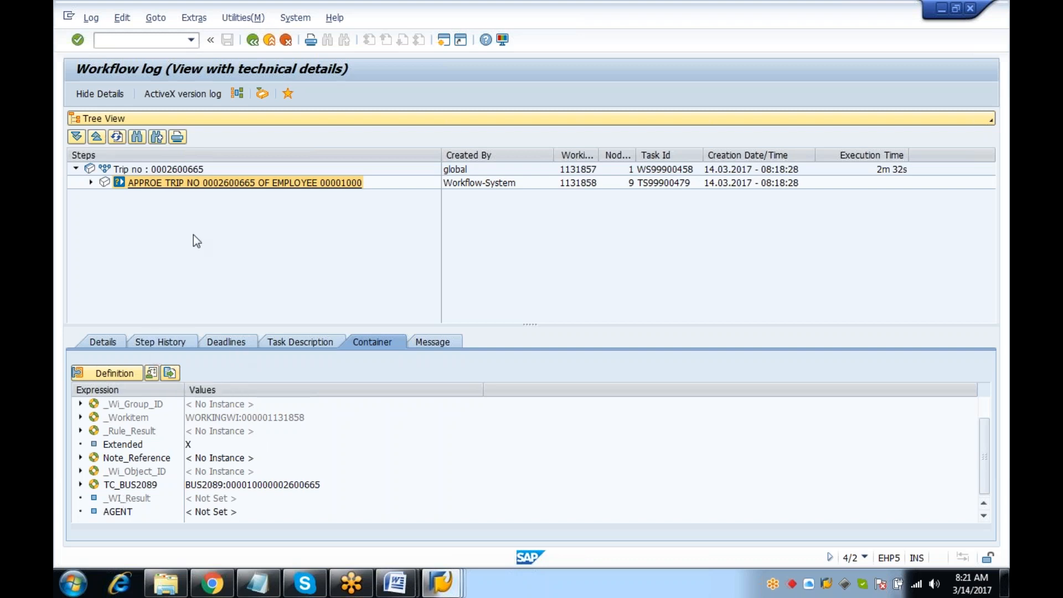
left_click(167, 342)
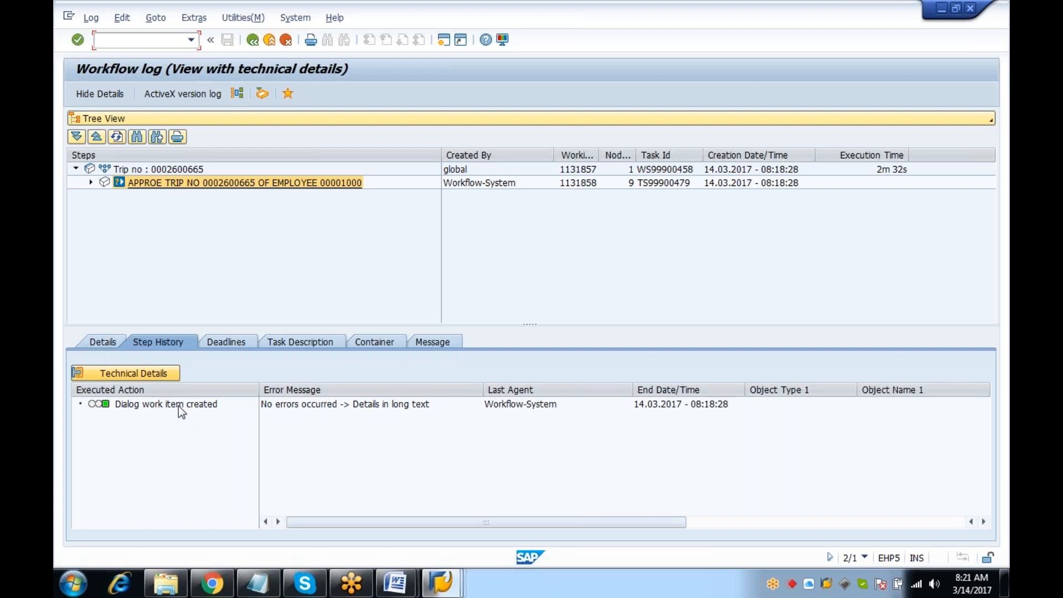
Via PFTC, open template zdm_rule1's approval step in the Workflow Builder in change mode
type("/n")
key("Return")
type("PFTC")
key("Return")
left_click(95, 92)
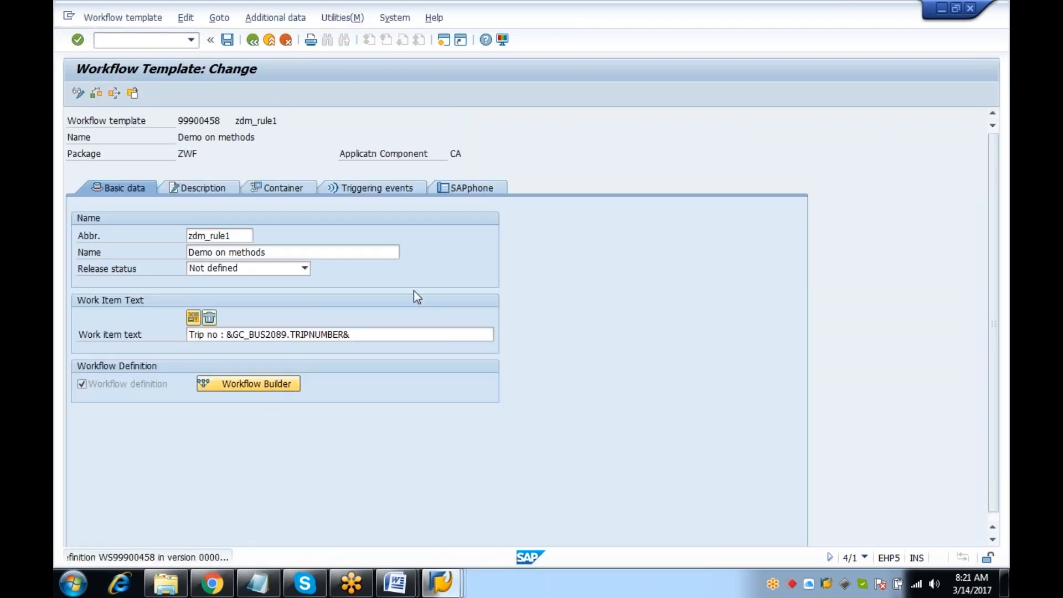
left_click(248, 384)
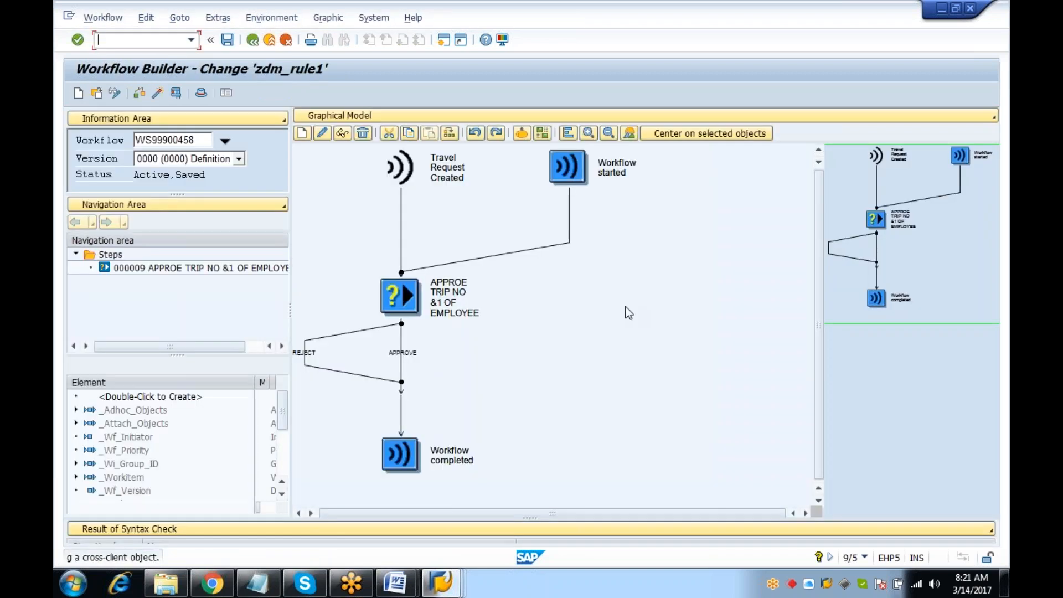
double_click(397, 299)
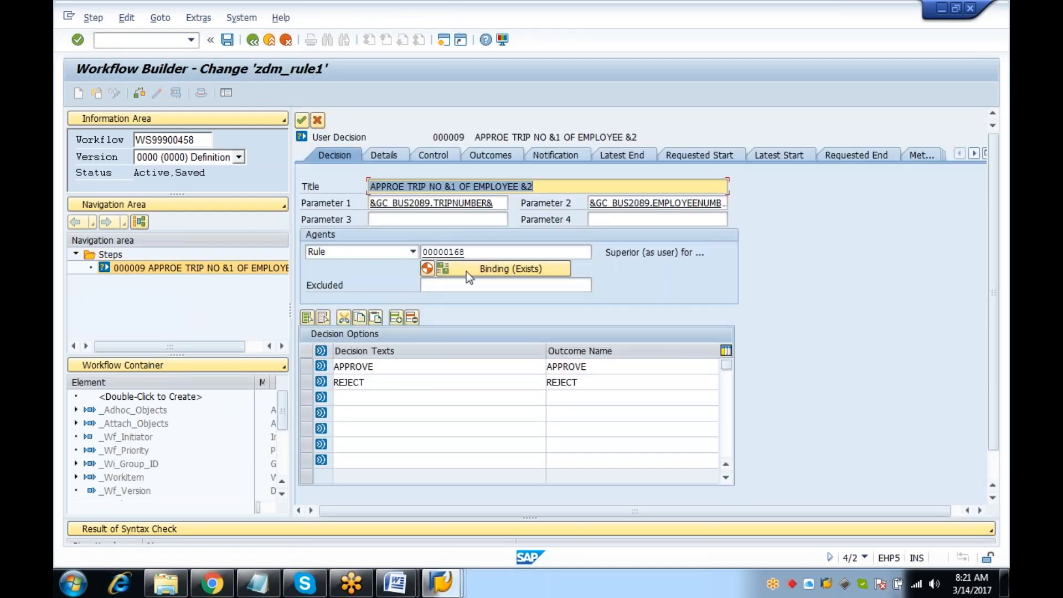
Delete the &OTYPE& row from the agent rule binding, confirm, and activate the workflow
left_click(495, 268)
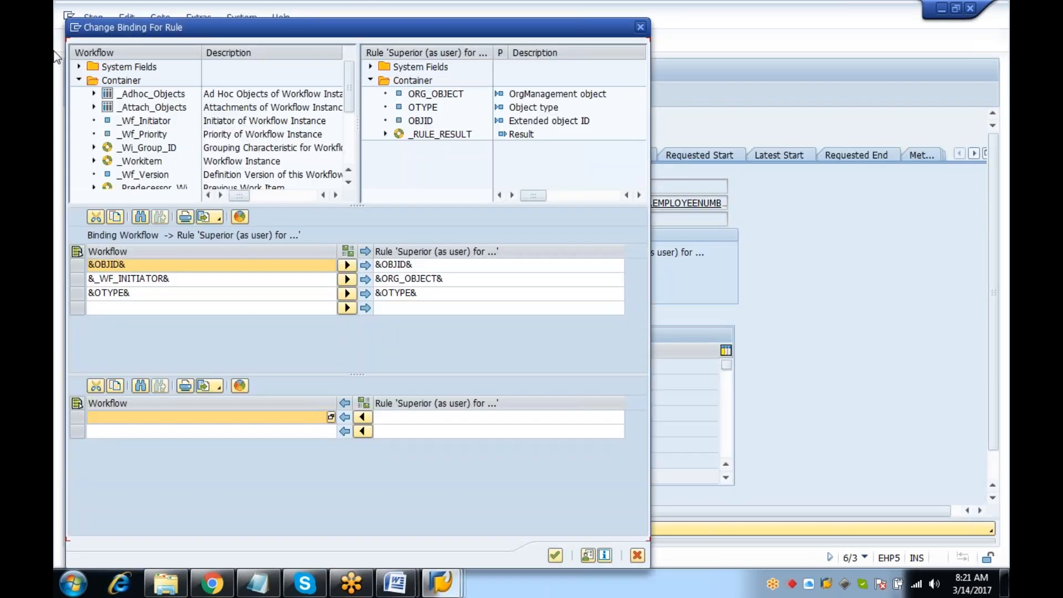
left_click(78, 294)
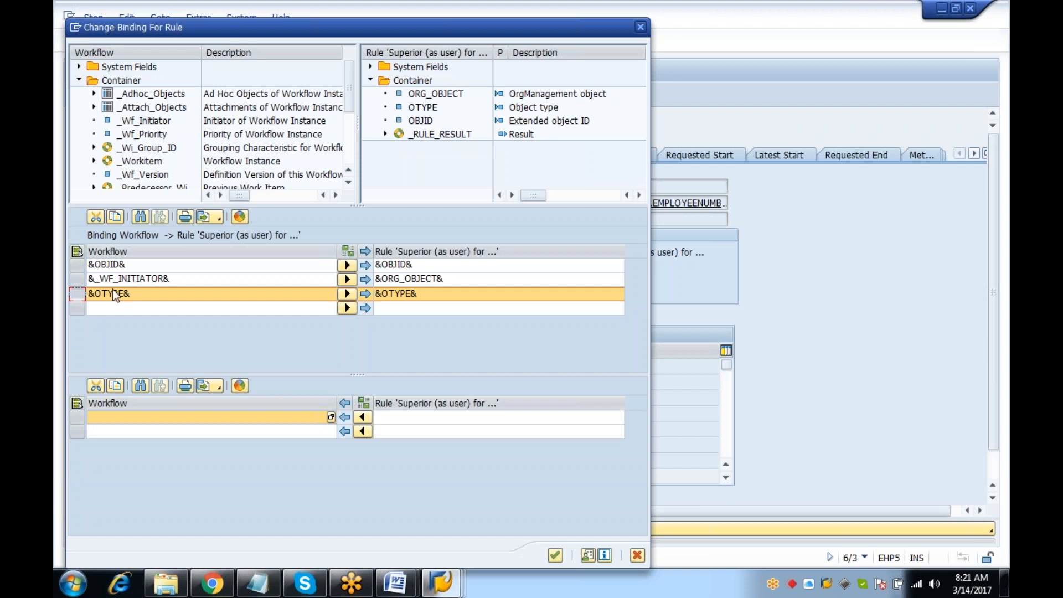
left_click_drag(144, 134, 116, 293)
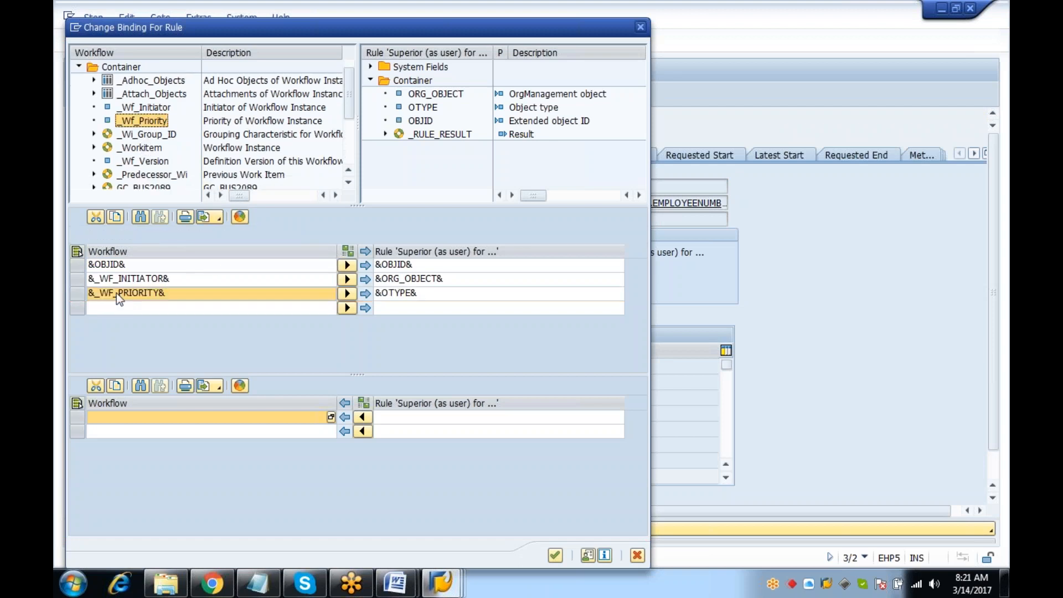
left_click(76, 292)
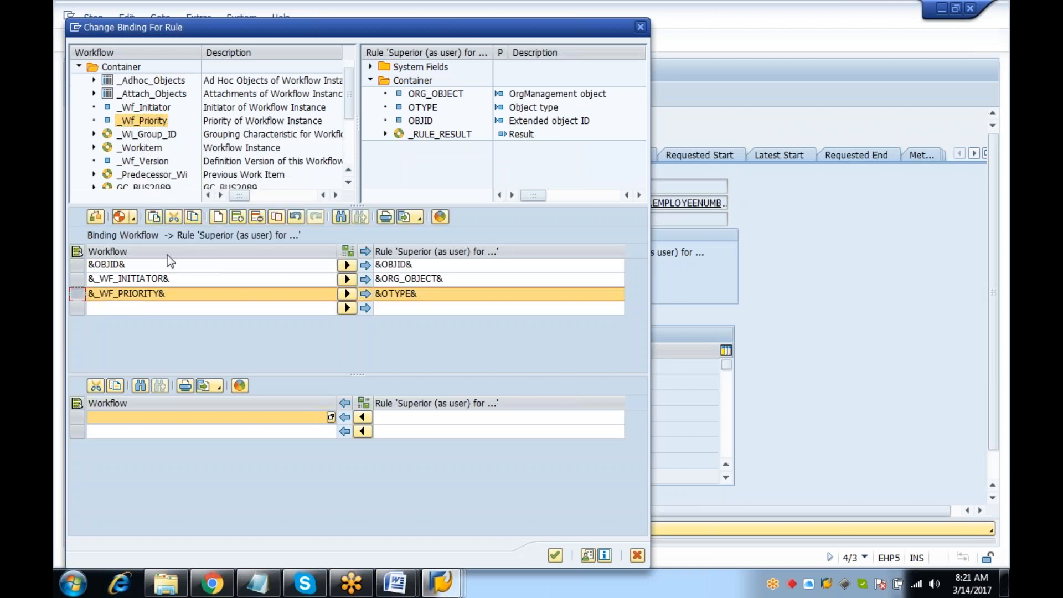
left_click(257, 217)
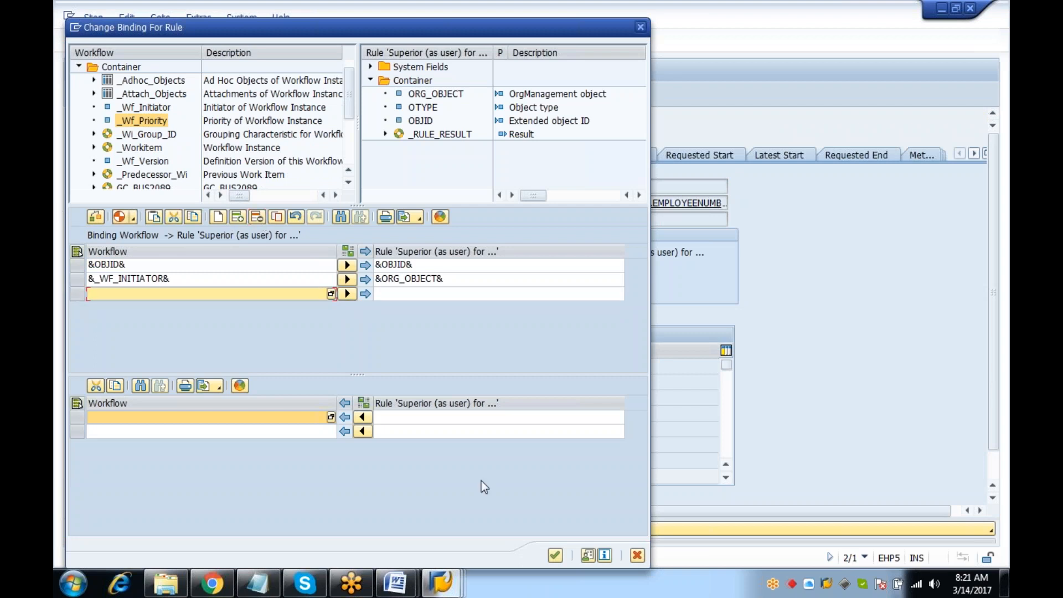
left_click(555, 555)
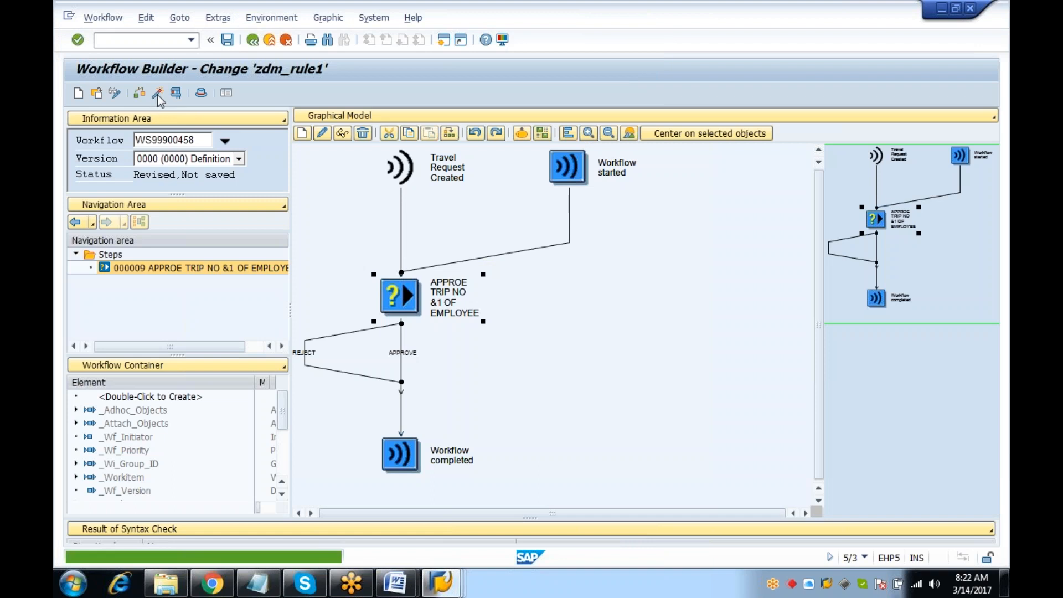
left_click(157, 94)
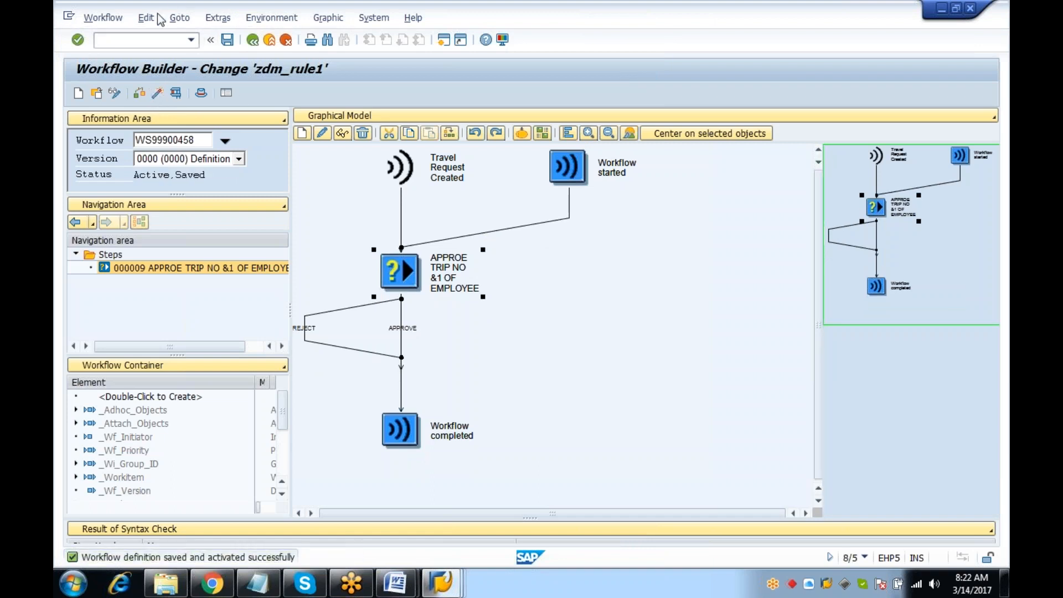
Start the TRIP travel manager and open the Hyderabad trip's travel request for changes
left_click(158, 40)
type("/n")
key("Return")
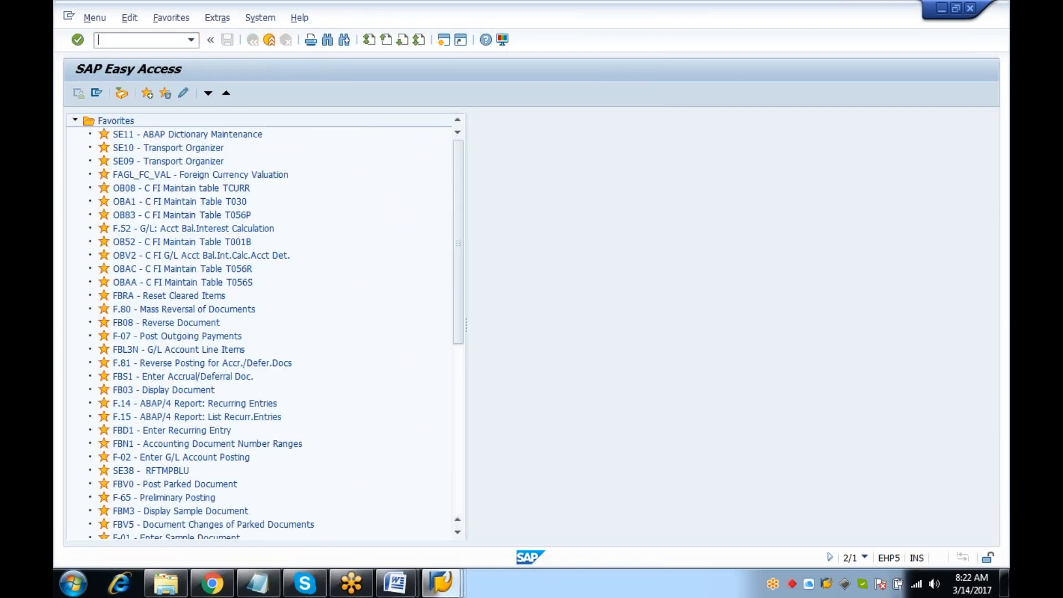
type("TRJ")
key("BackSpace")
type("IP")
key("Return")
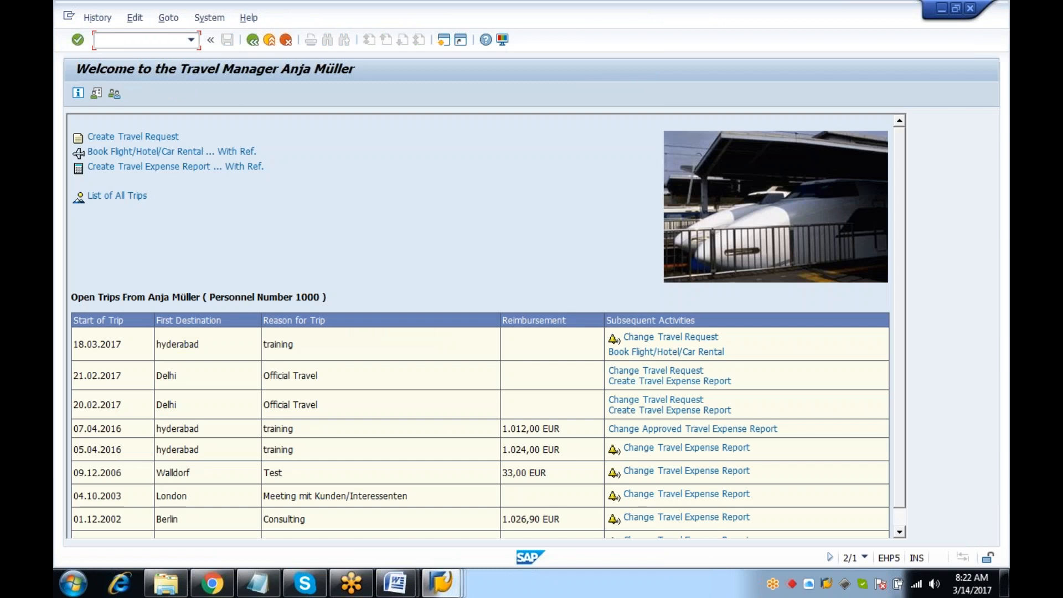
left_click(708, 340)
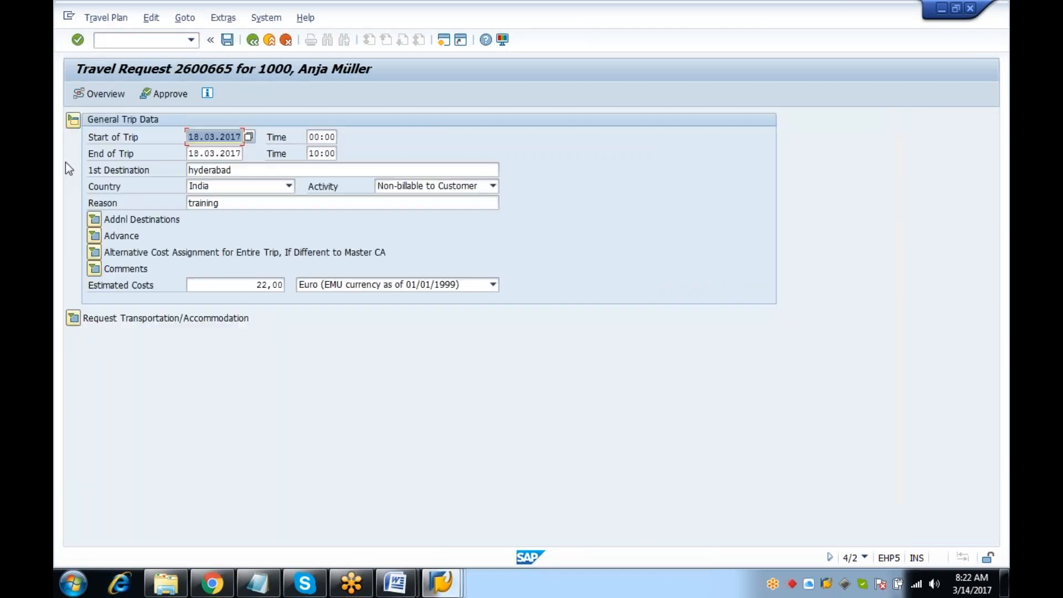
Set the estimated costs to 1.111,00 and save the travel request
left_click(256, 285)
key("BackSpace")
key("BackSpace")
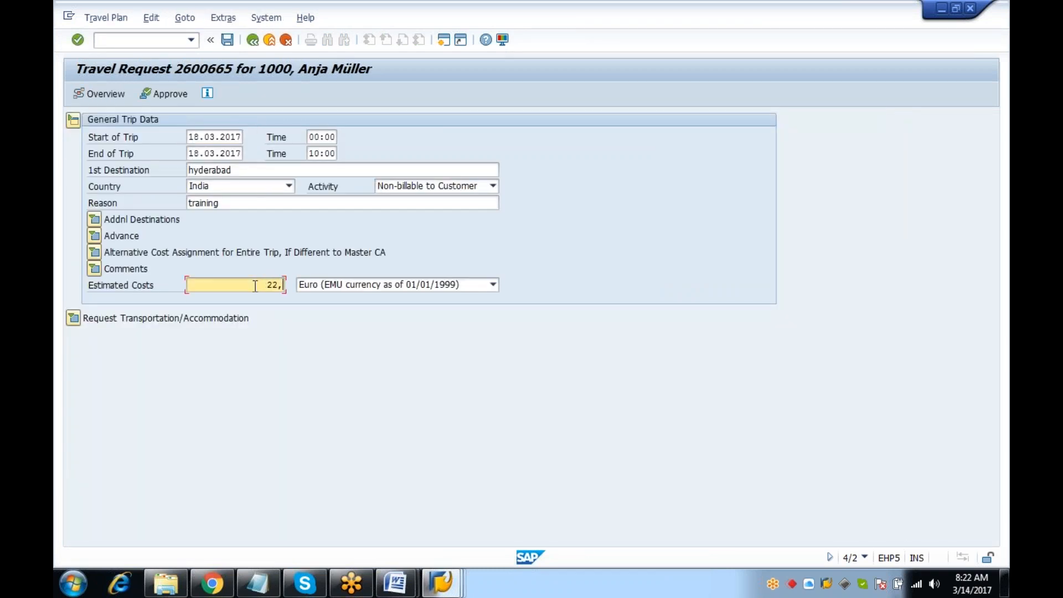
key("BackSpace")
key("BackSpace")
key("BackSpace")
type("1111")
key("Return")
left_click(227, 39)
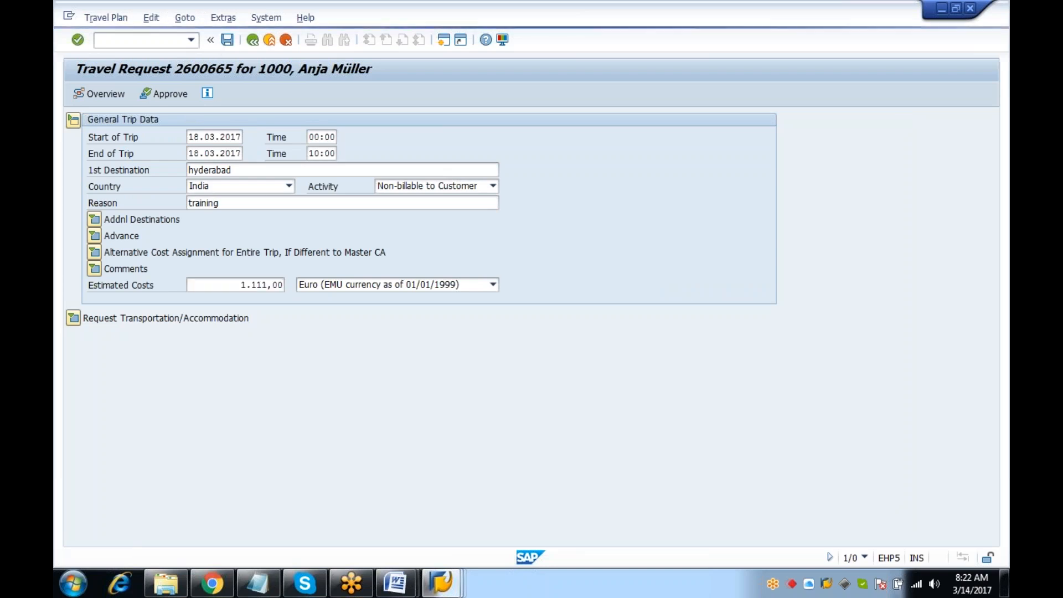
Open the SWI1 work item selection report
left_click(155, 39)
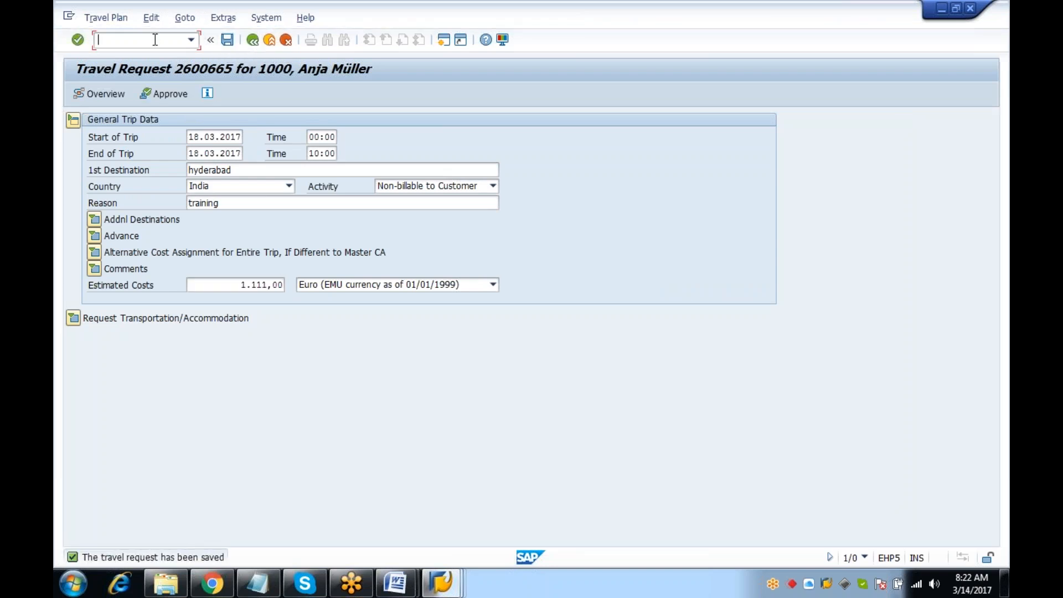
type("/N")
key("Return")
type("SWI1")
key("Return")
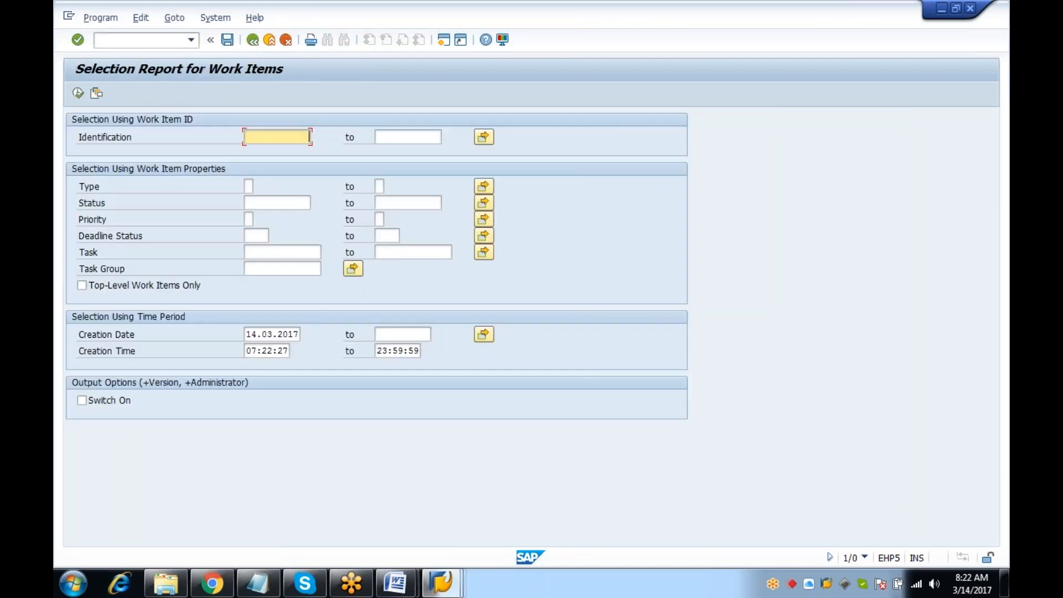
Run the selection and open work item 1131859's workflow log, reviewing the approval step's agents
left_click(78, 93)
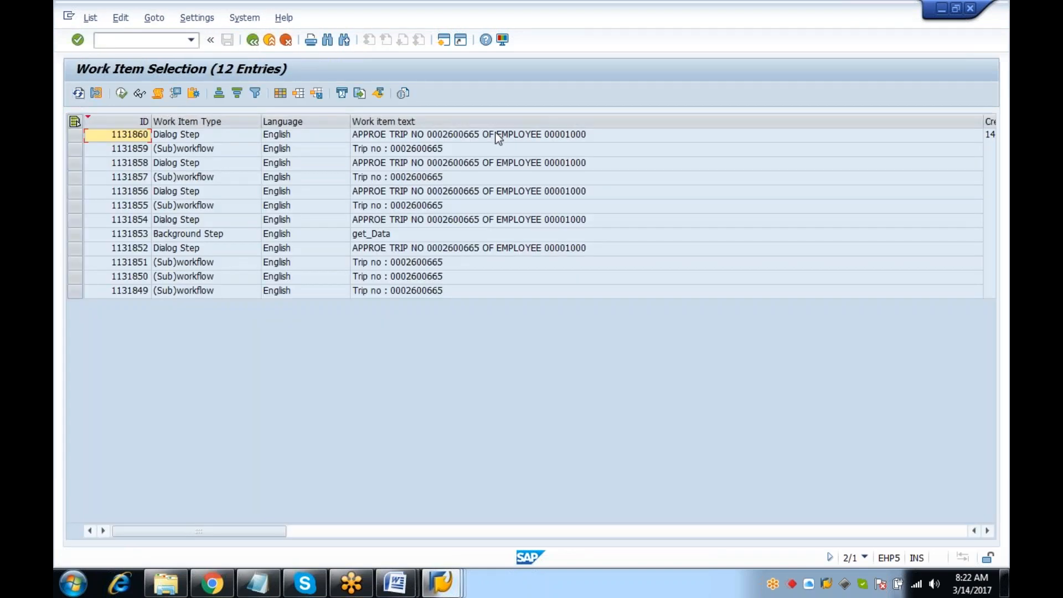
left_click(76, 135)
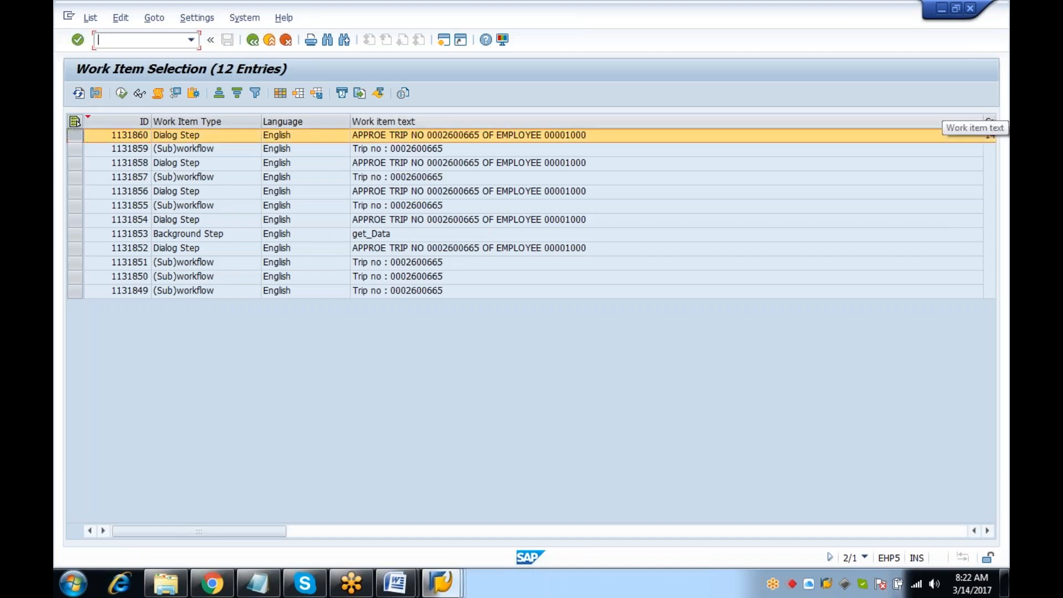
left_click_drag(983, 121, 734, 116)
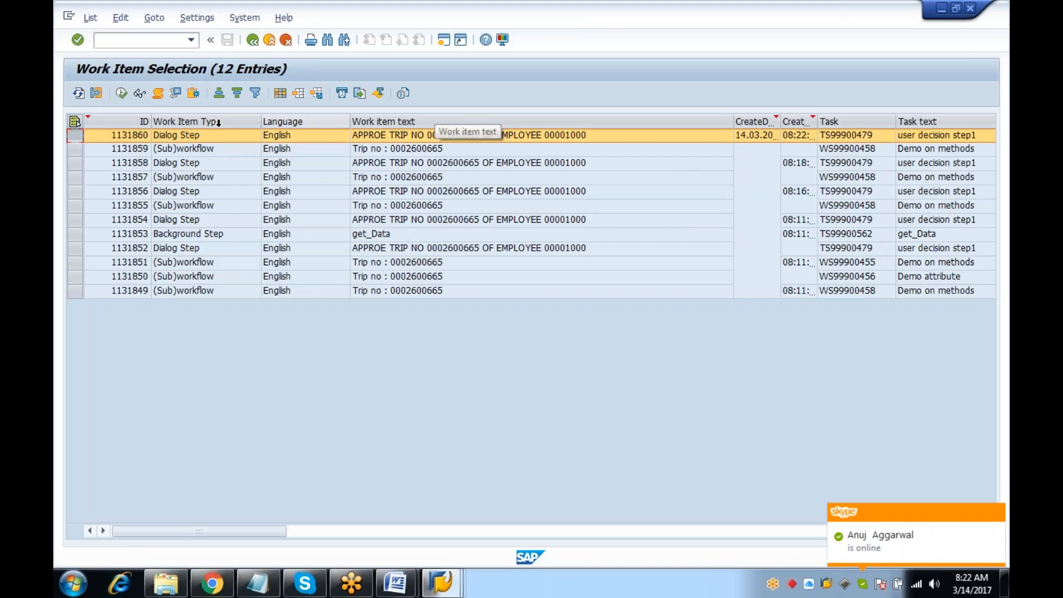
left_click(76, 149)
left_click(156, 92)
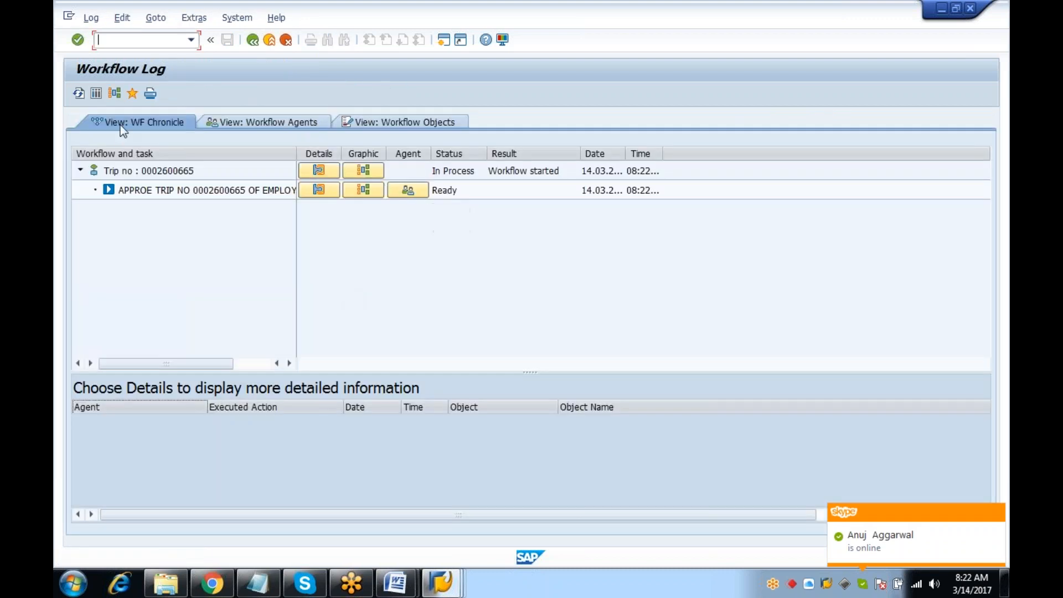
left_click(172, 292)
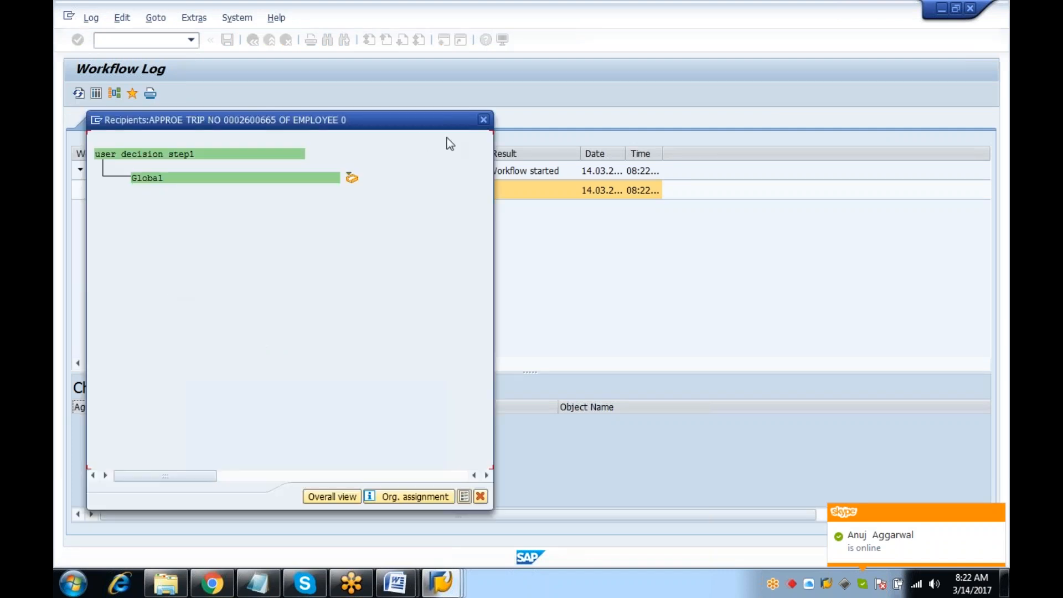
left_click(483, 120)
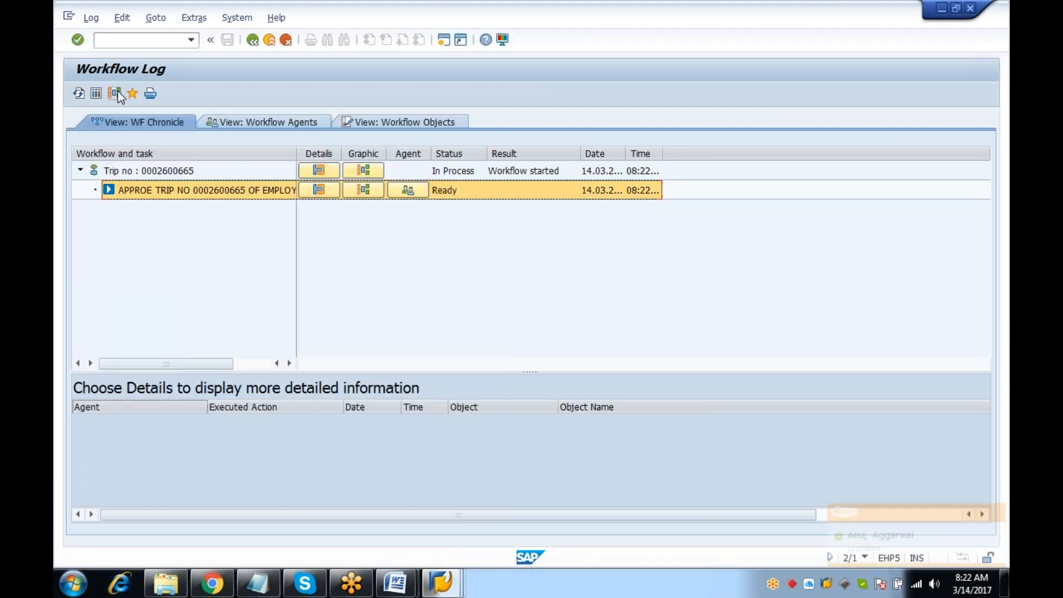
left_click(116, 92)
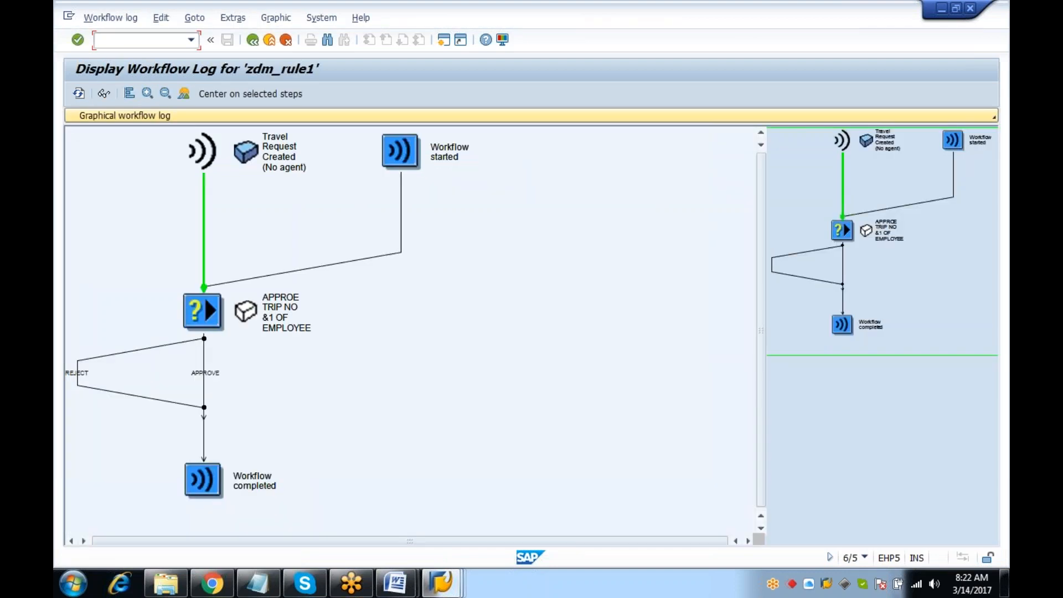
Reopen the trip's workflow log, confirm the approval recipients are only Global, then leave
left_click(252, 40)
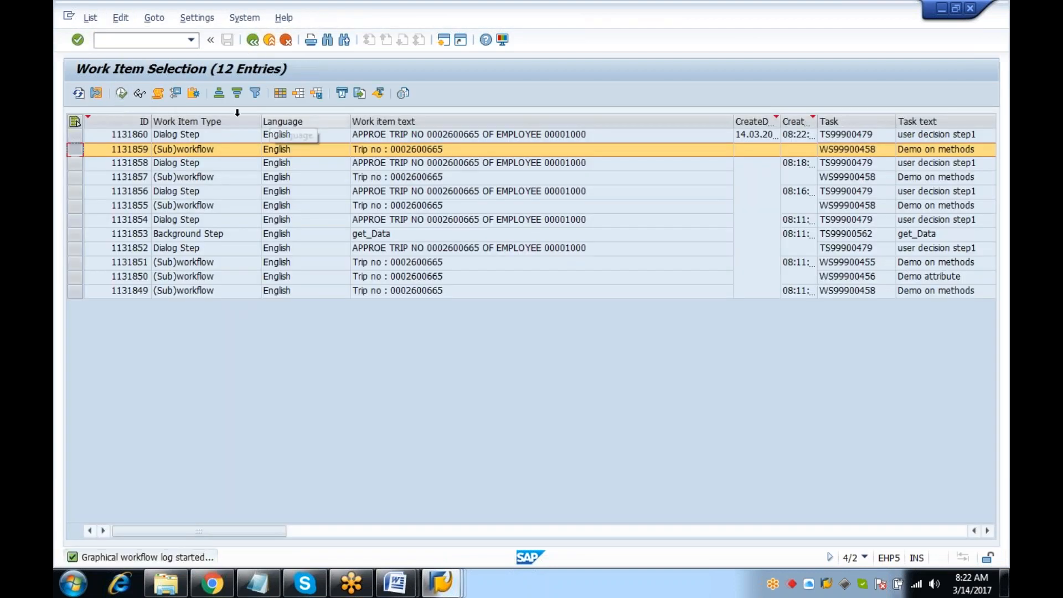
left_click(160, 93)
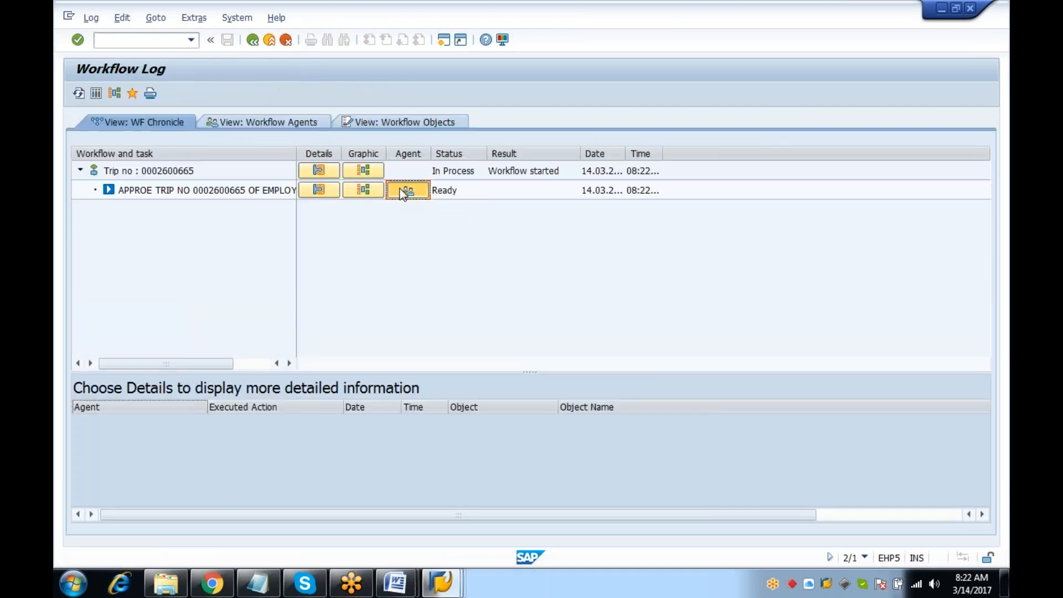
left_click(406, 189)
left_click(152, 293)
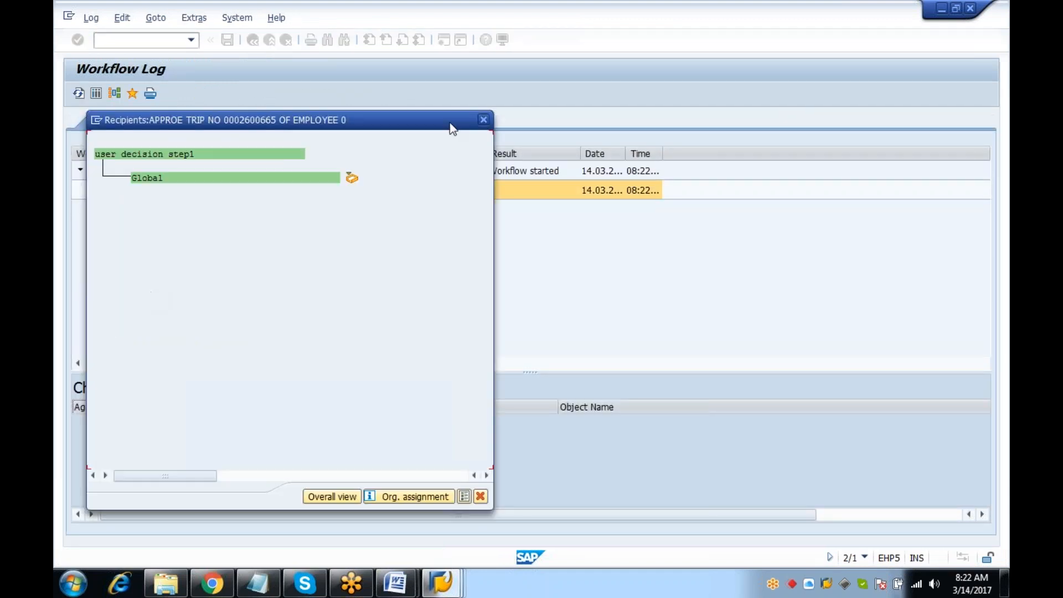
left_click(487, 118)
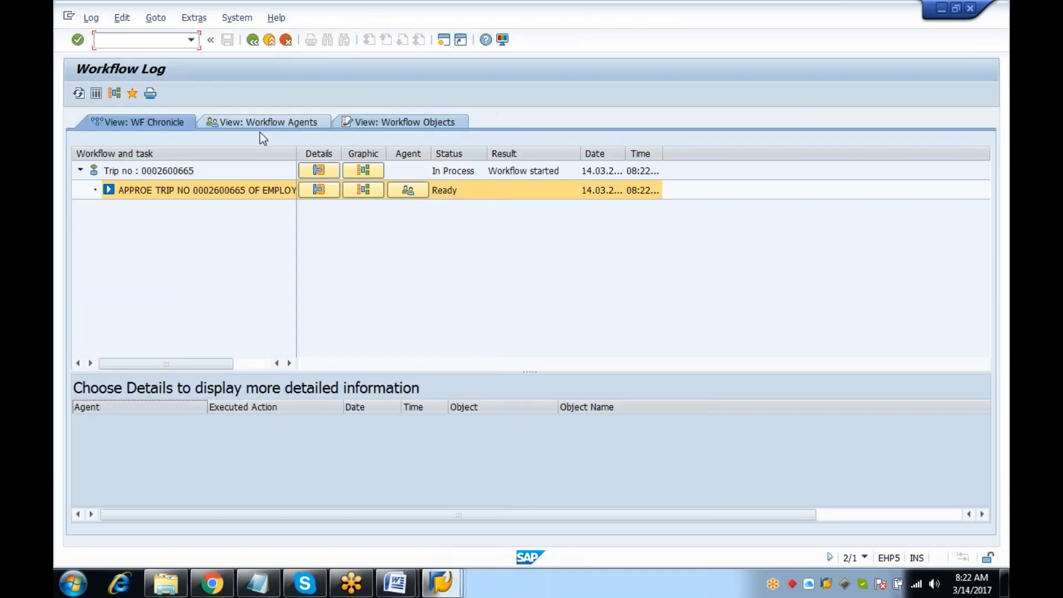
mouse_move(453, 588)
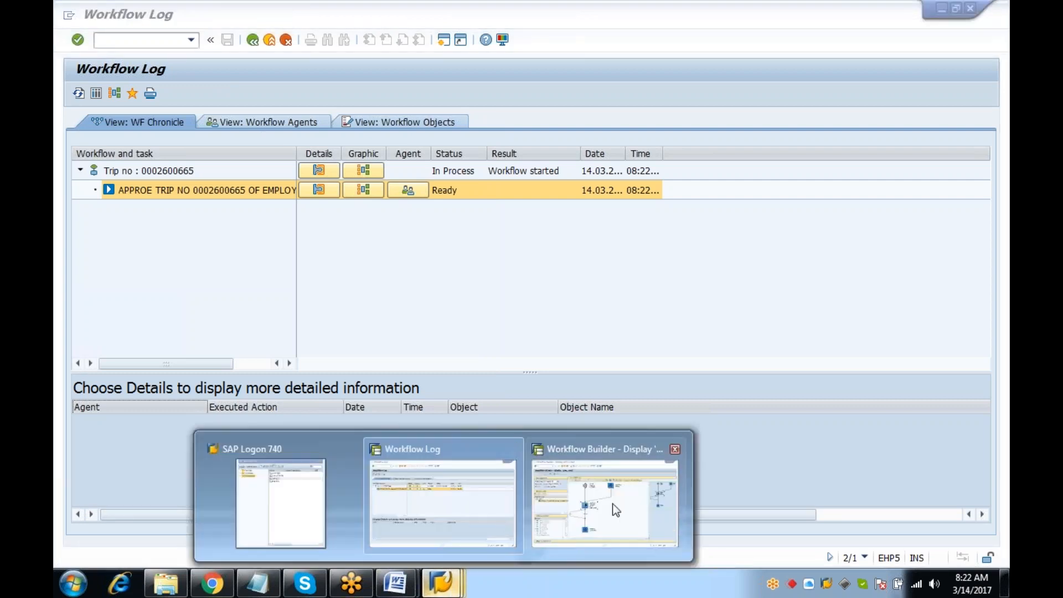
left_click(453, 505)
type("/n")
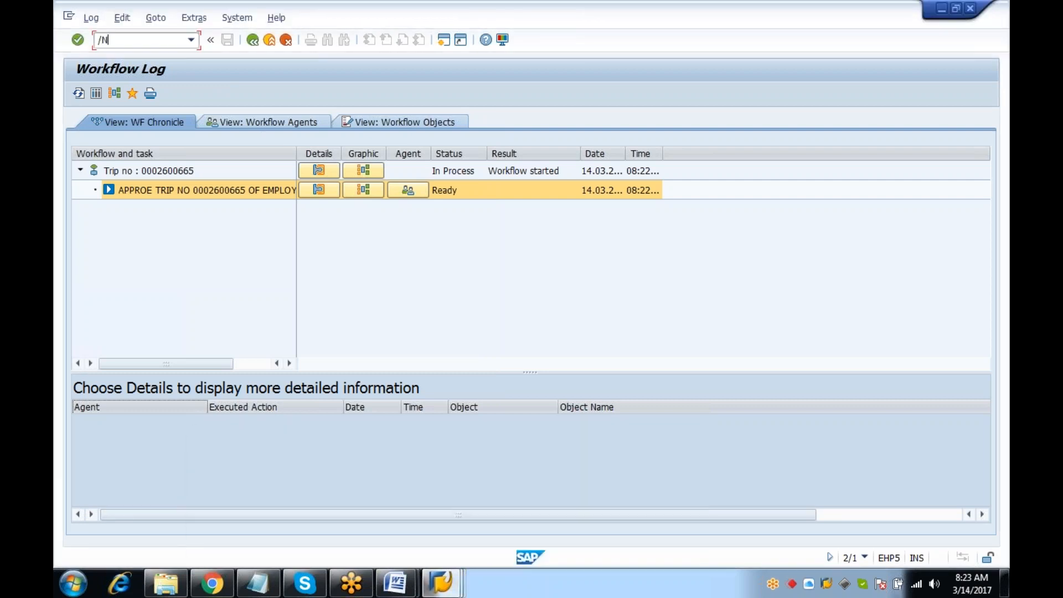
key("Return")
Synchronize the workflow runtime buffer with SWU_OBUF
type("SWU_OBUF")
key("Return")
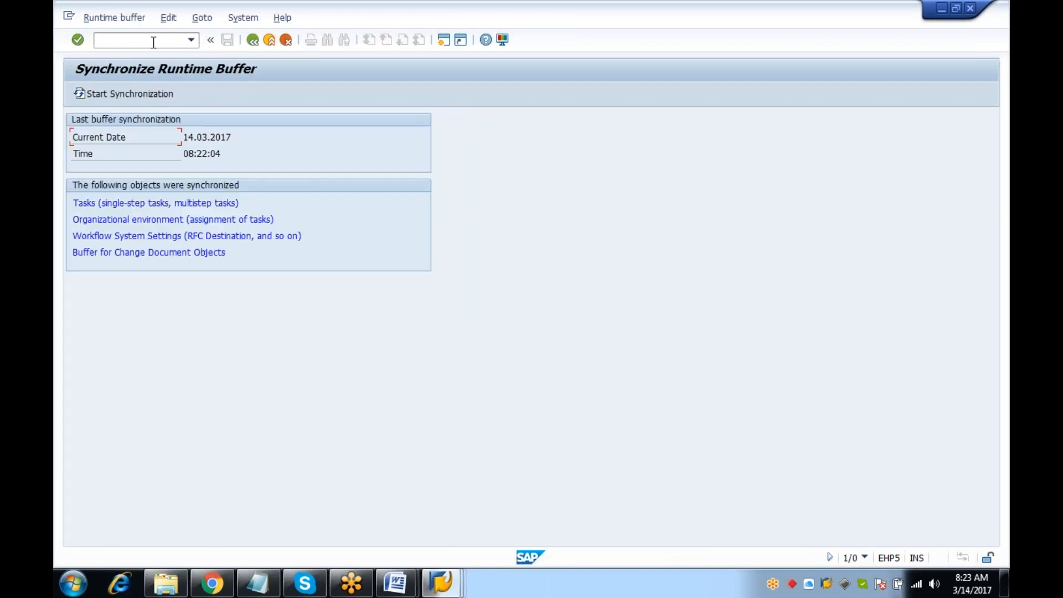
left_click(155, 95)
left_click(156, 96)
left_click(249, 43)
Via PFTC, open zdm_rule1 in the Workflow Builder and the APPROE step's decision details
type("PFTC")
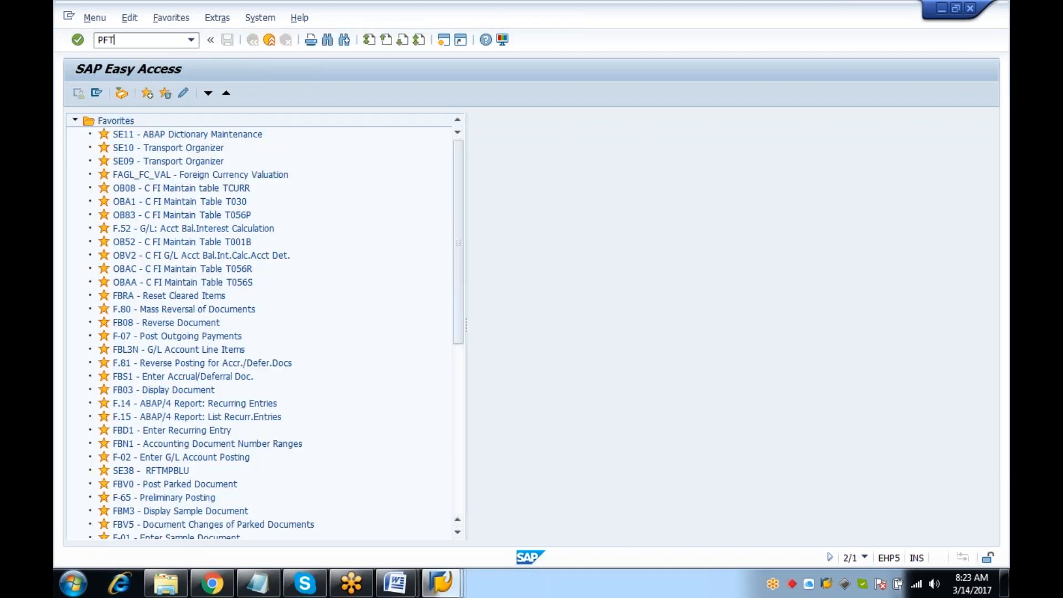
key("Return")
left_click(97, 93)
left_click(282, 382)
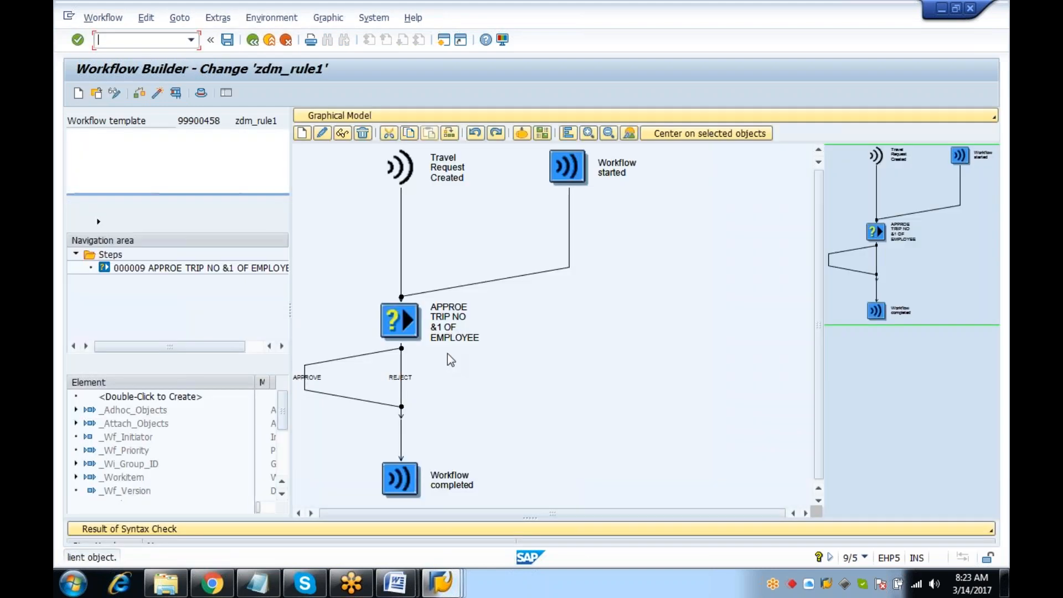
left_click(410, 317)
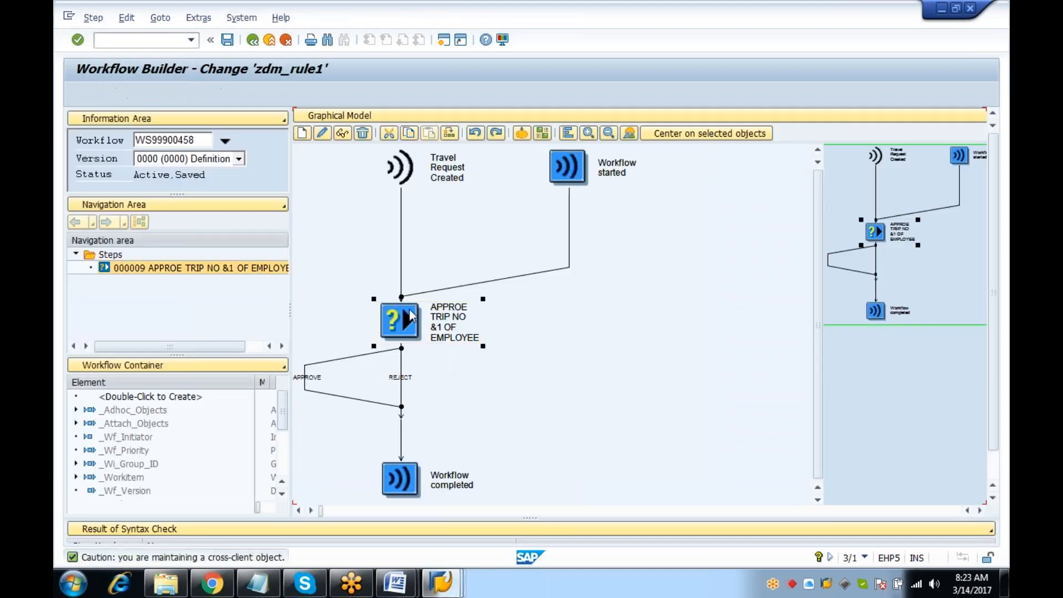
double_click(410, 316)
Delete the &OBJID& and &_WI_GROUP_ID& binding rows, leaving only &_WF_INITIATOR& → &ORG_OBJECT&
left_click(510, 269)
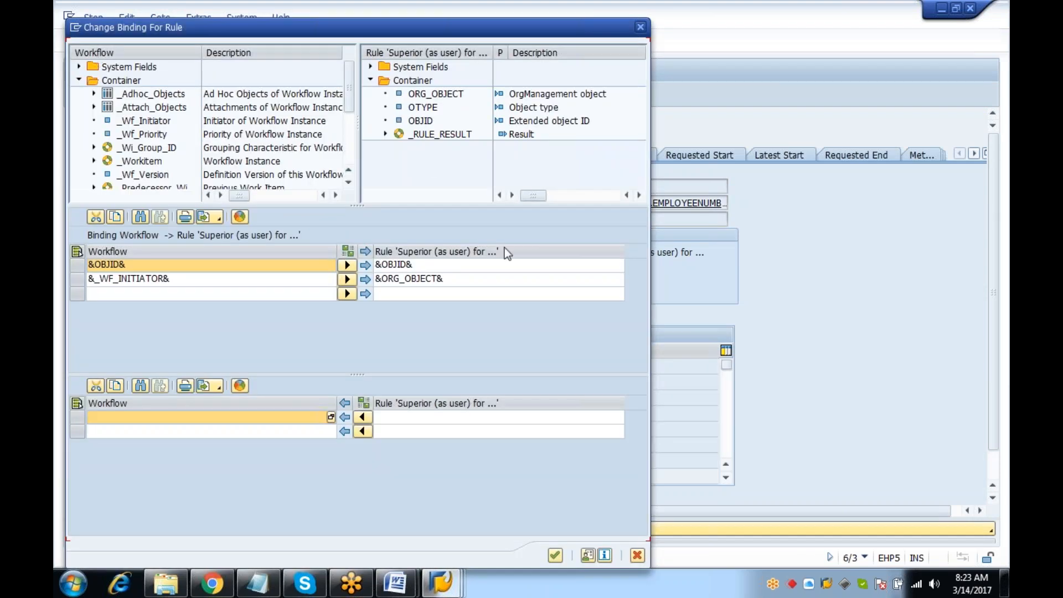
left_click(558, 556)
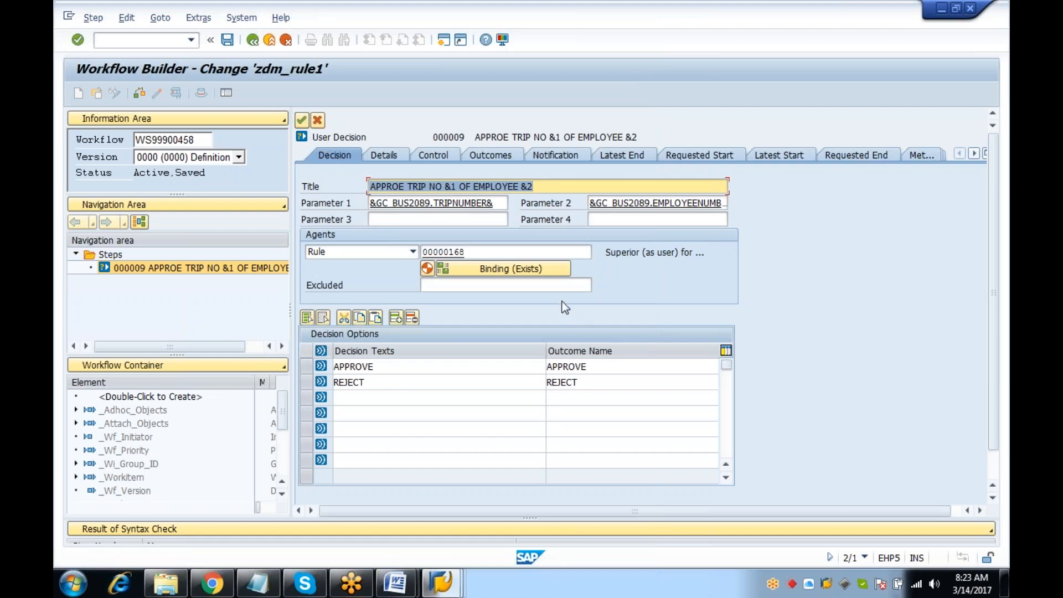
left_click(473, 268)
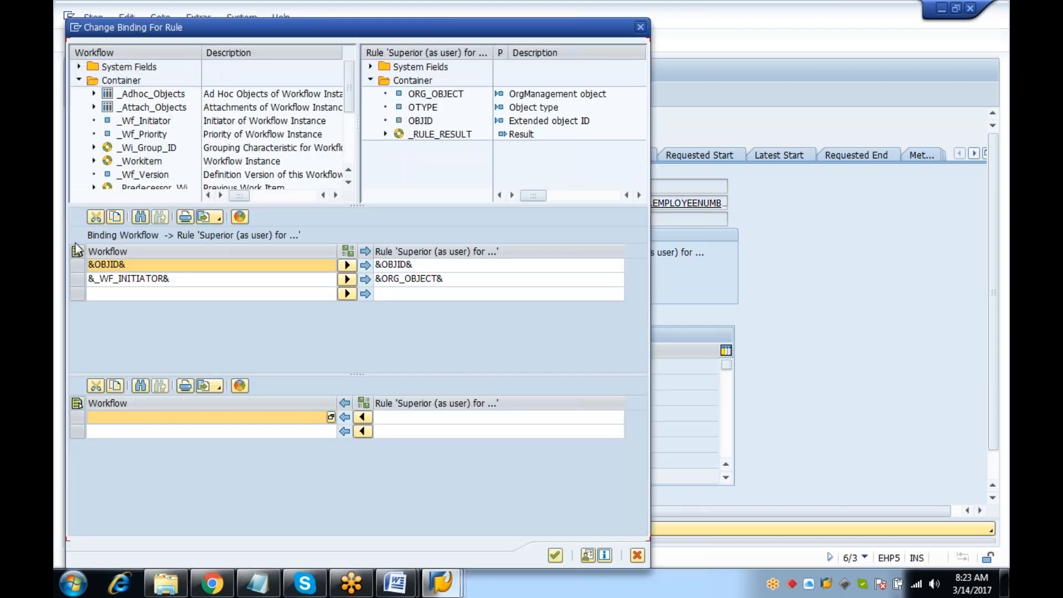
left_click(76, 265)
left_click(167, 149)
scroll(167, 150, "down", 1)
left_click_drag(147, 134, 209, 293)
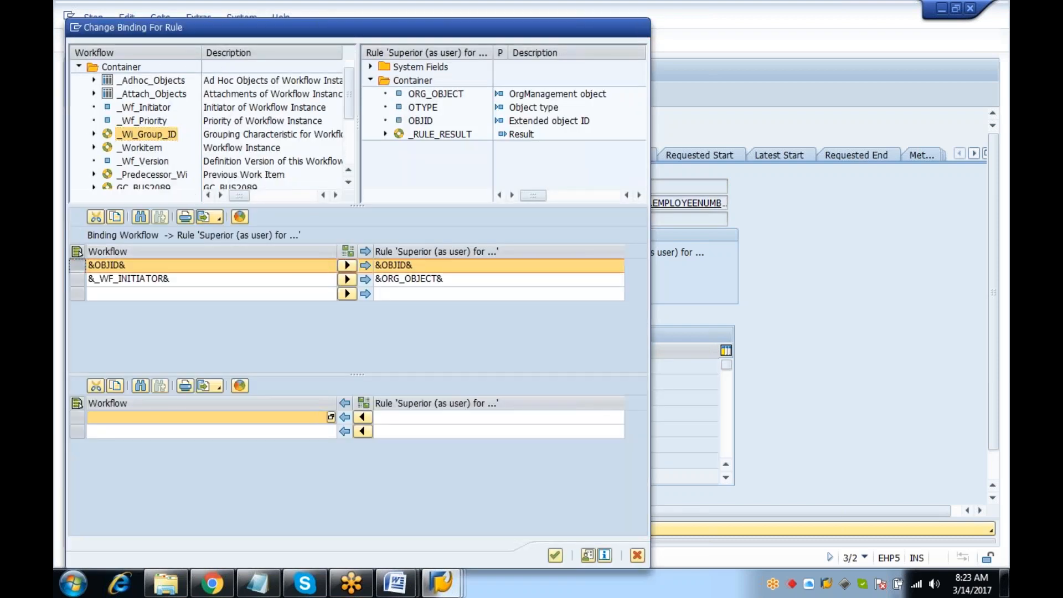
left_click(256, 216)
left_click(77, 279)
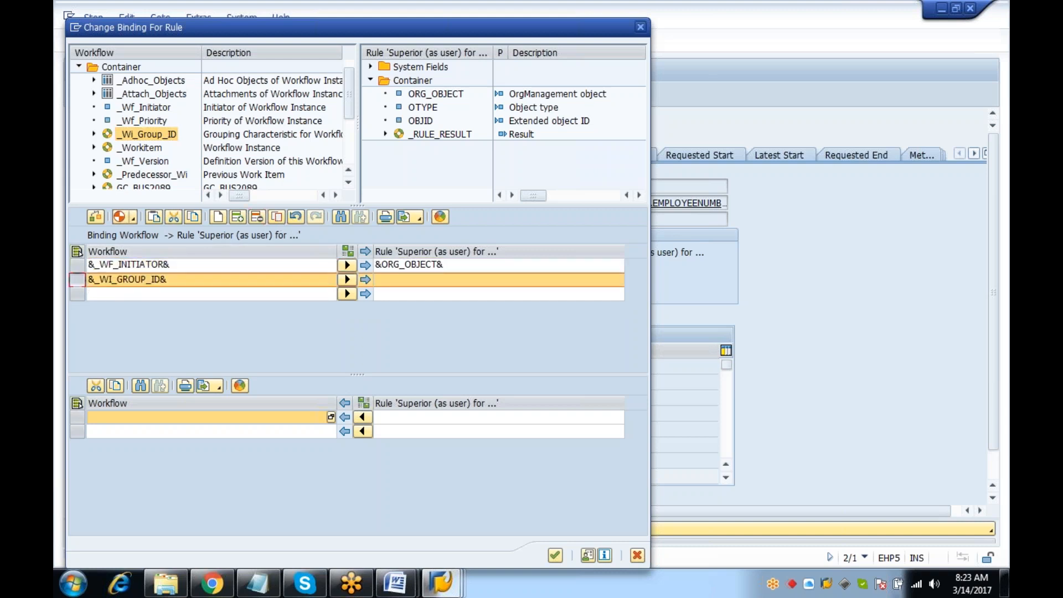
left_click(257, 217)
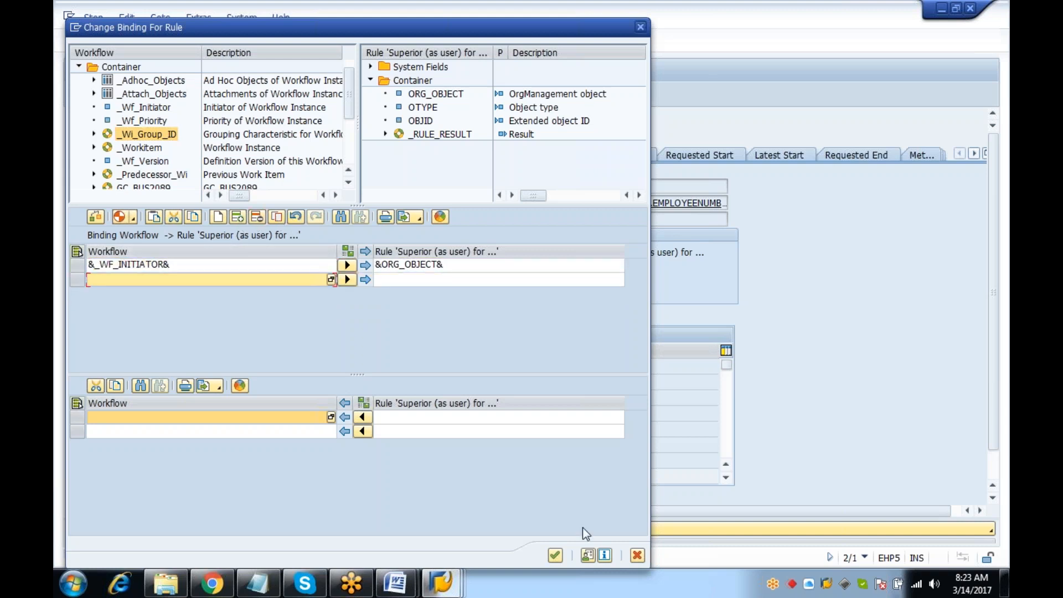
left_click(551, 555)
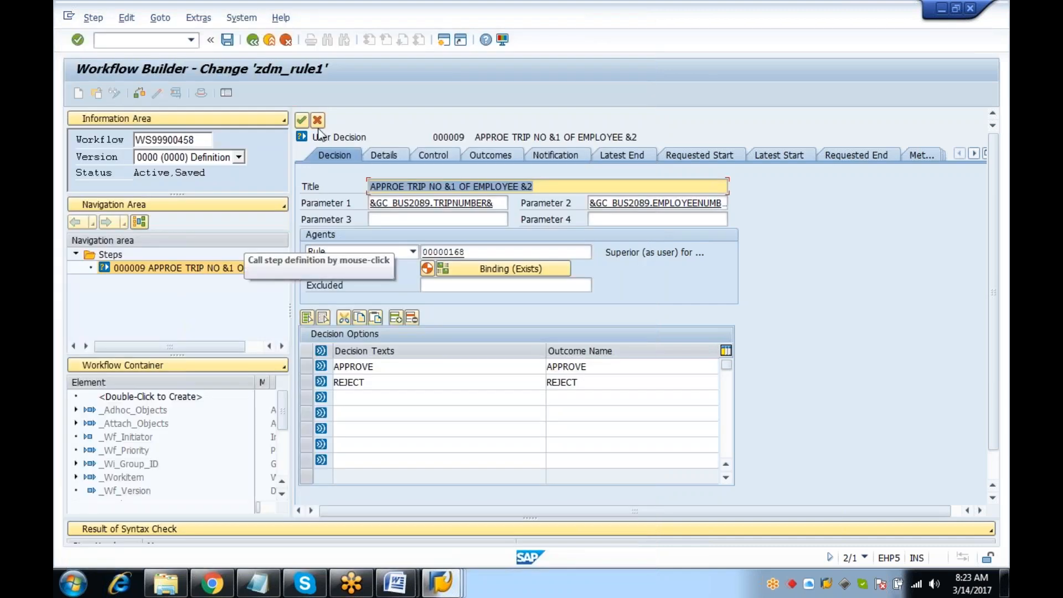
Transfer the step changes, activate zdm_rule1, and go to runtime buffer synchronization
left_click(303, 122)
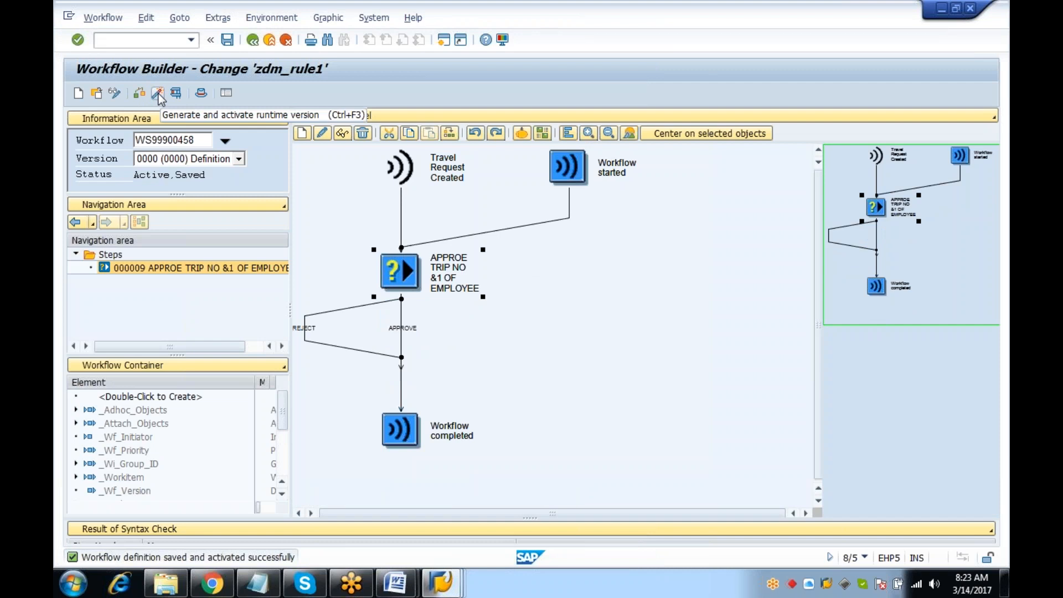
left_click(158, 94)
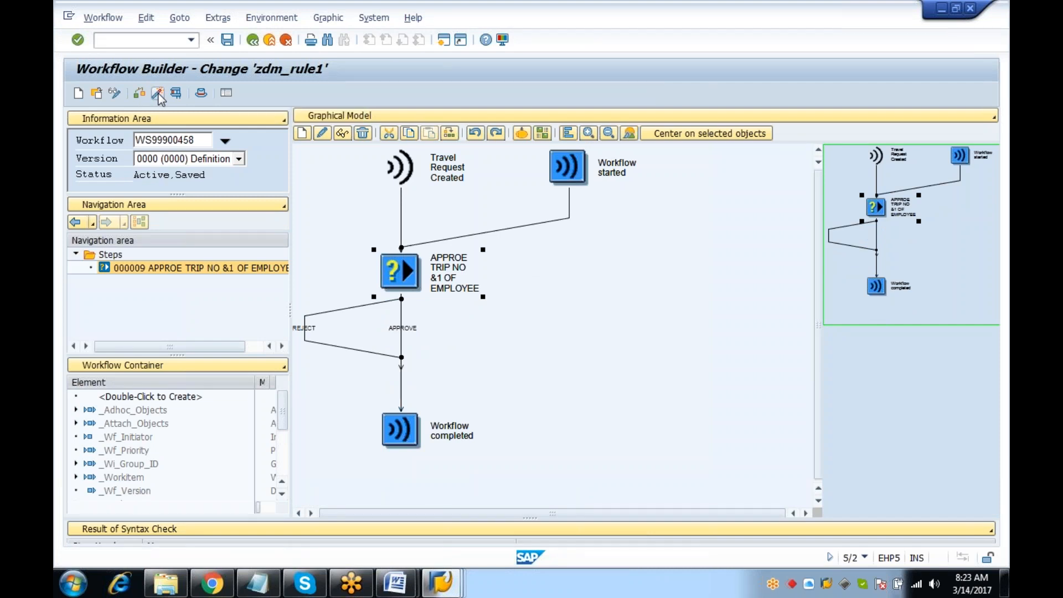
left_click(124, 38)
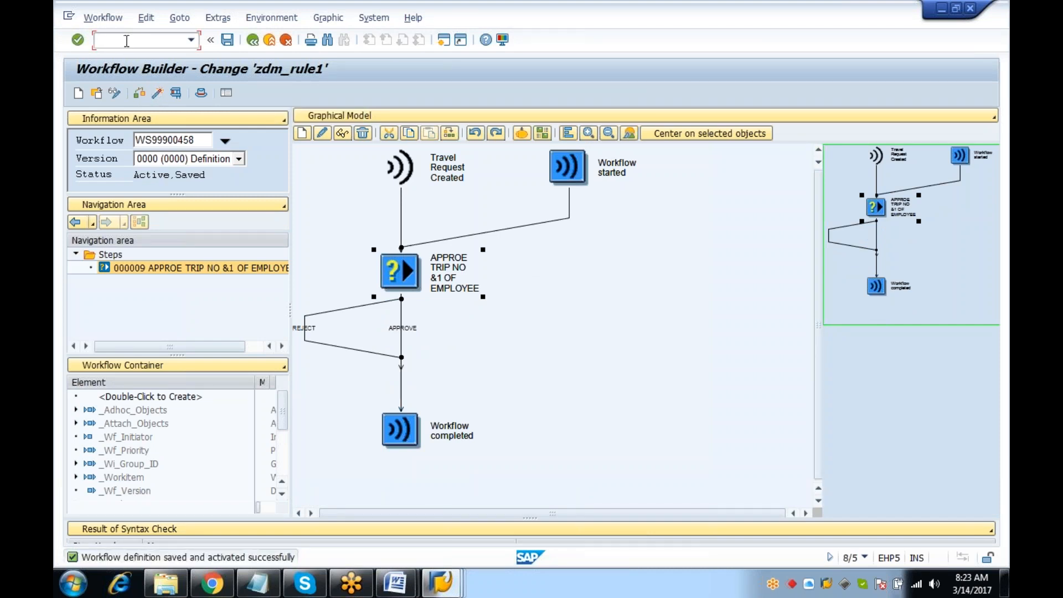
type("/N")
key("Return")
type("SWU_OBUF")
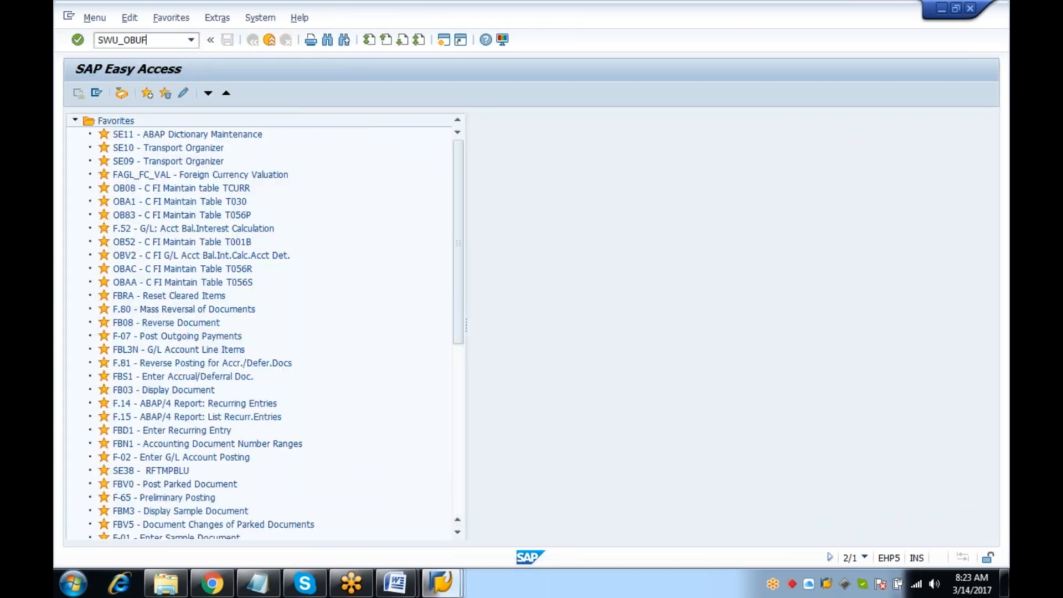
key("Return")
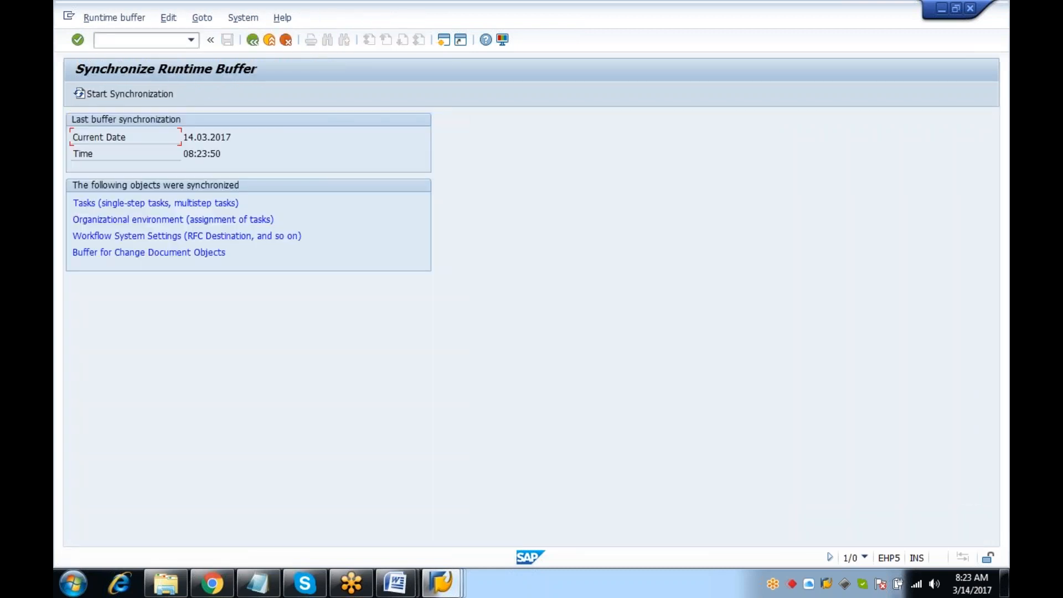
Synchronize the runtime buffer, then open the 18.03.2017 Hyderabad trip request for changes
left_click(112, 95)
type("/n")
key("Return")
type("TRUP")
key("Return")
type("T")
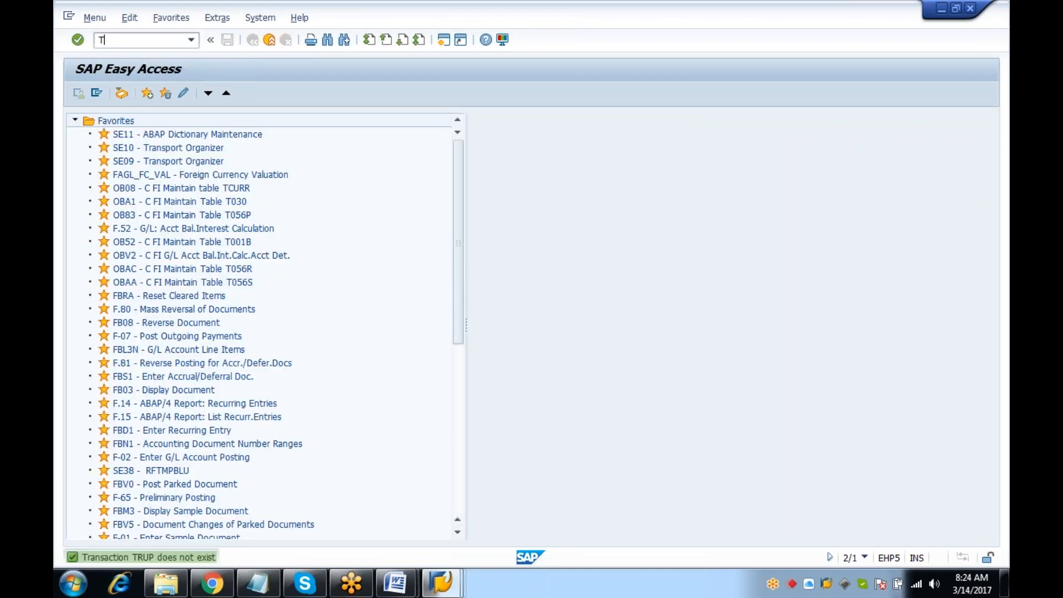
type("RU")
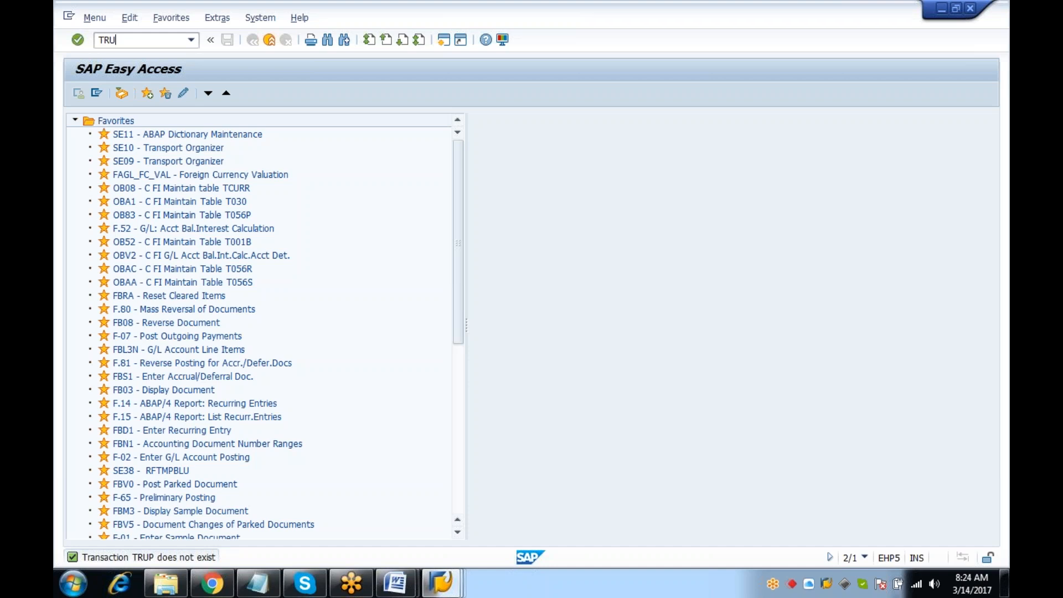
type("TRUP")
key("Return")
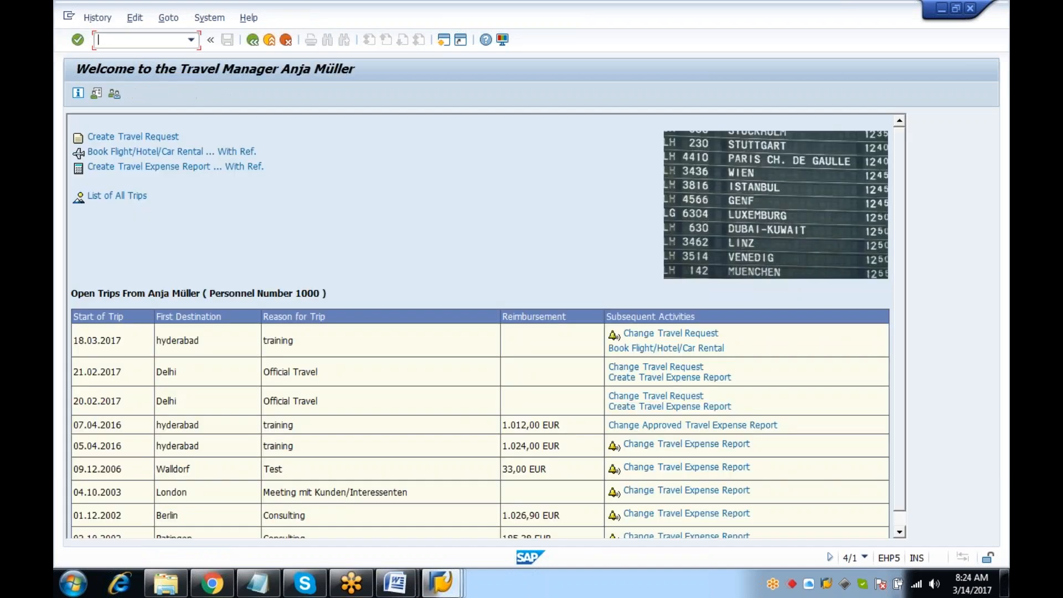
left_click(669, 332)
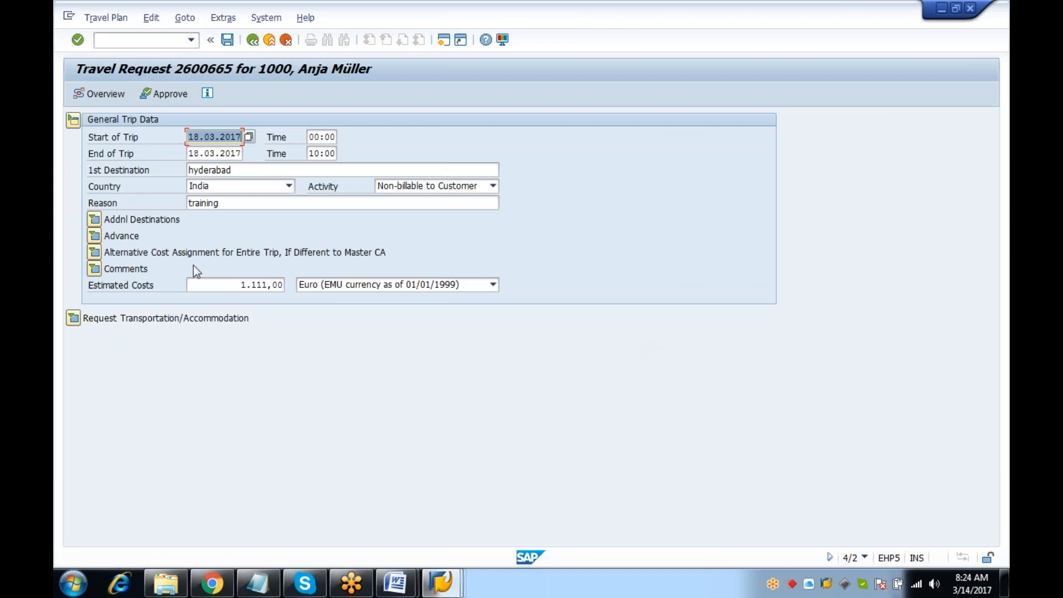
Change the estimated costs to 111,00 EUR, save the request, and return to the main menu
left_click(279, 286)
key("BackSpace")
key("BackSpace")
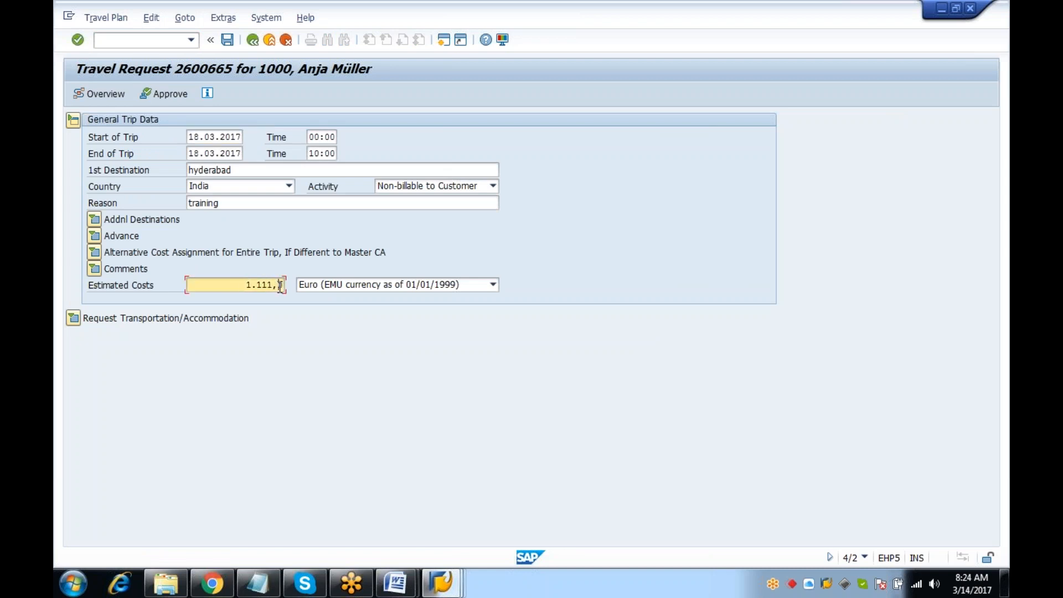
key("BackSpace")
type("111")
key("Return")
left_click(226, 40)
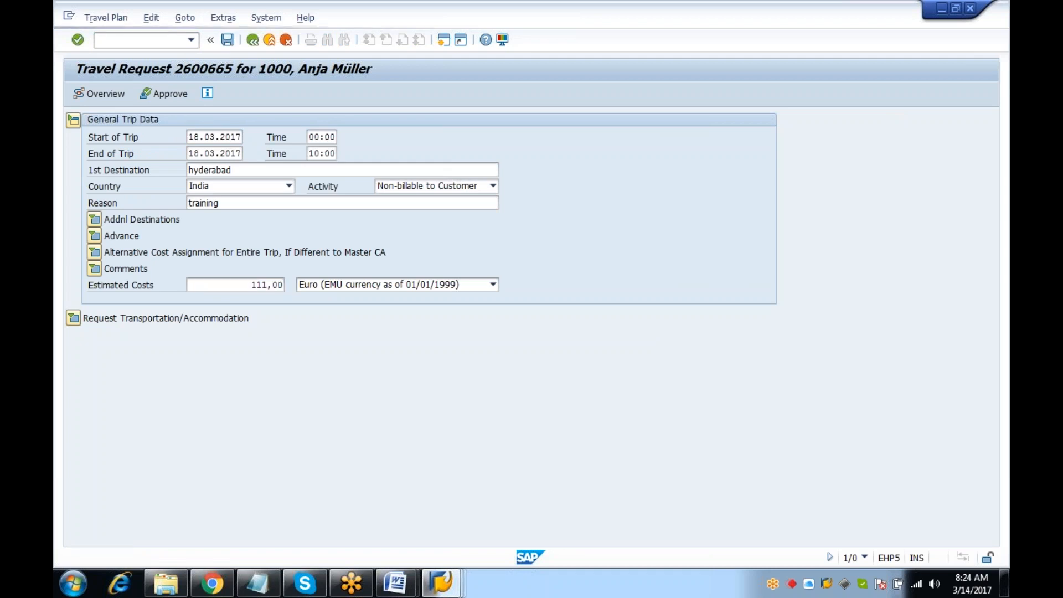
left_click(137, 38)
type("/N")
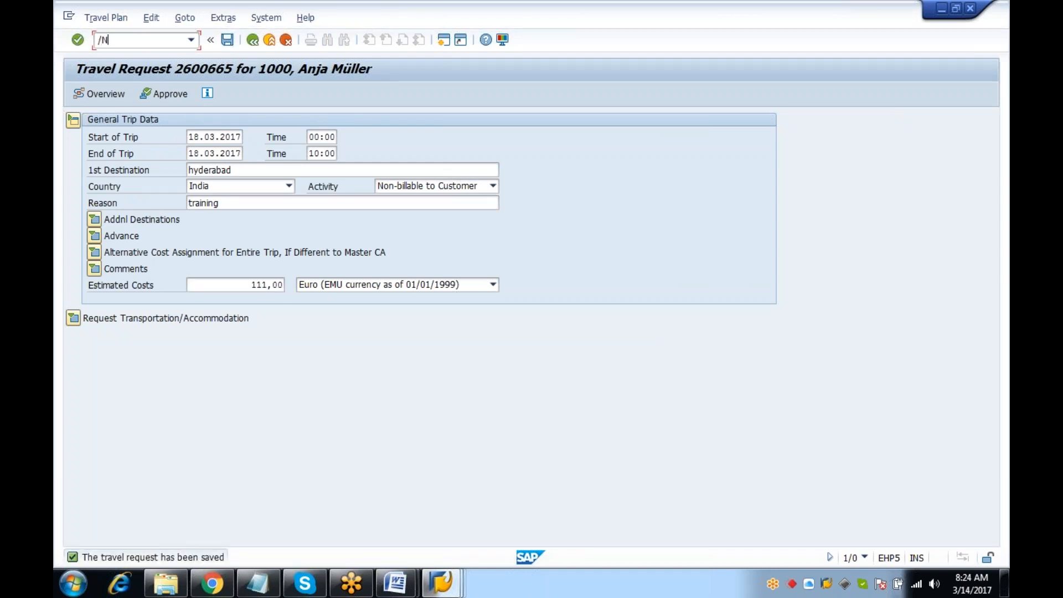
key("Return")
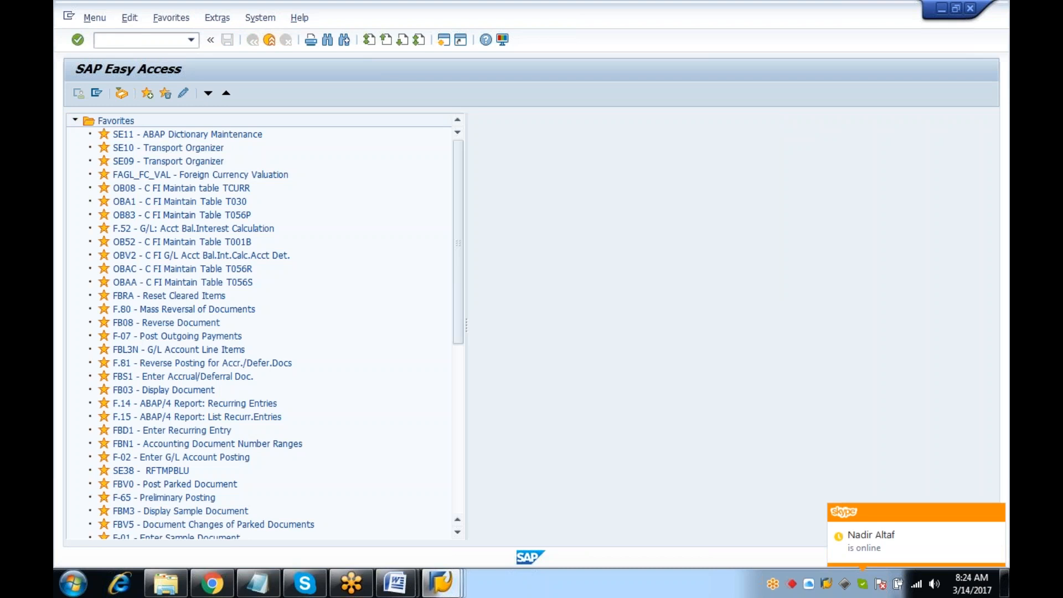
type("SWI1")
key("Return")
left_click(72, 97)
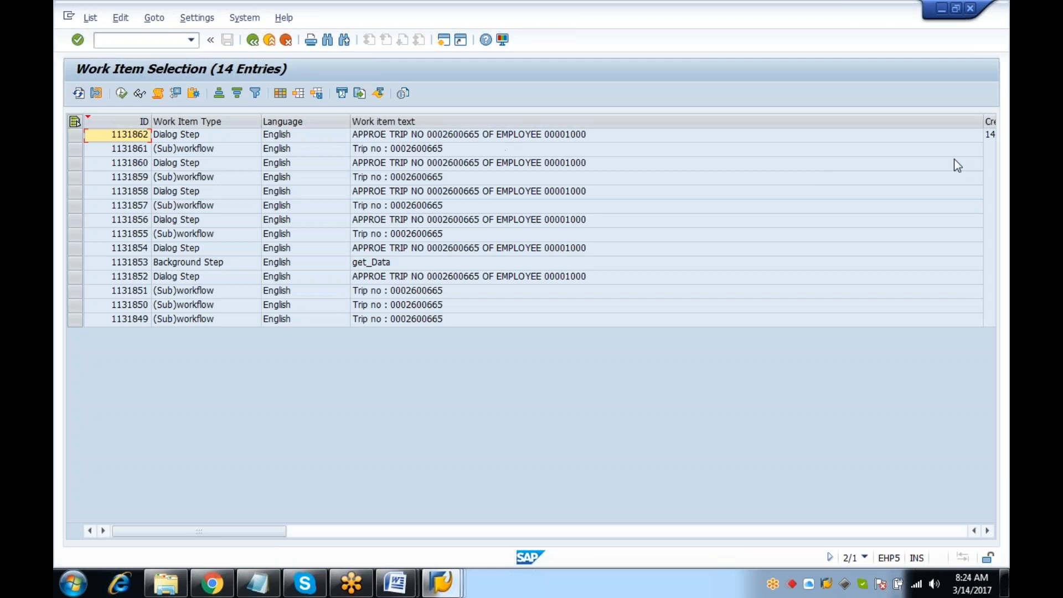
left_click_drag(983, 122, 613, 124)
left_click(615, 135)
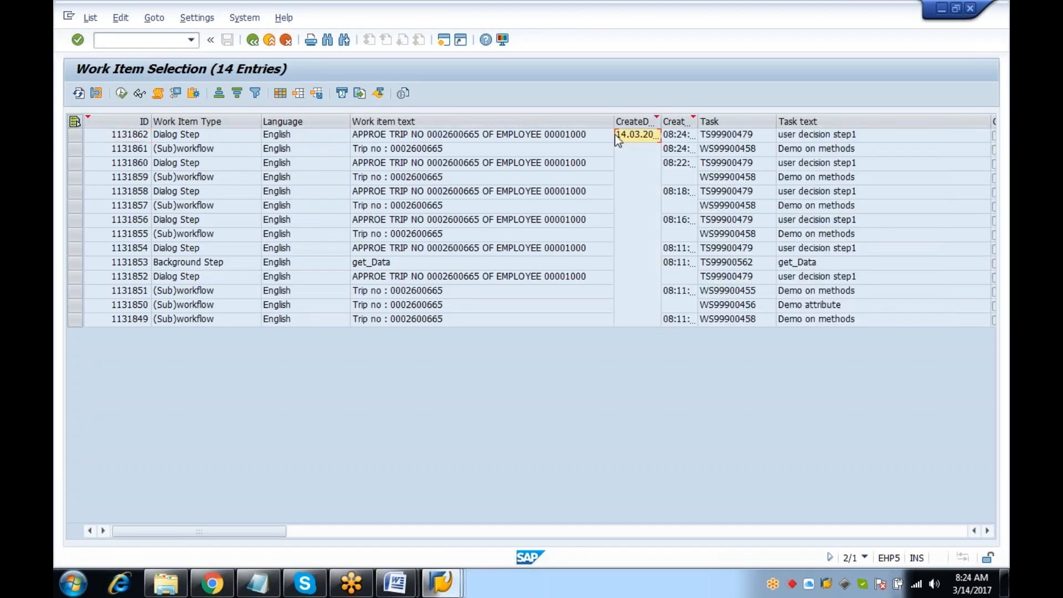
left_click(83, 134)
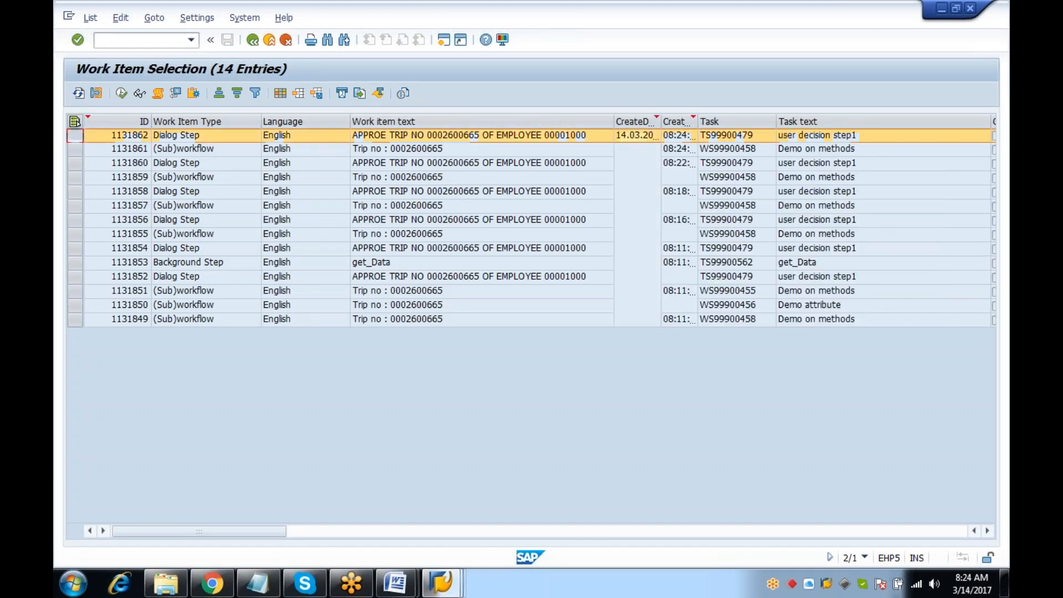
left_click(158, 94)
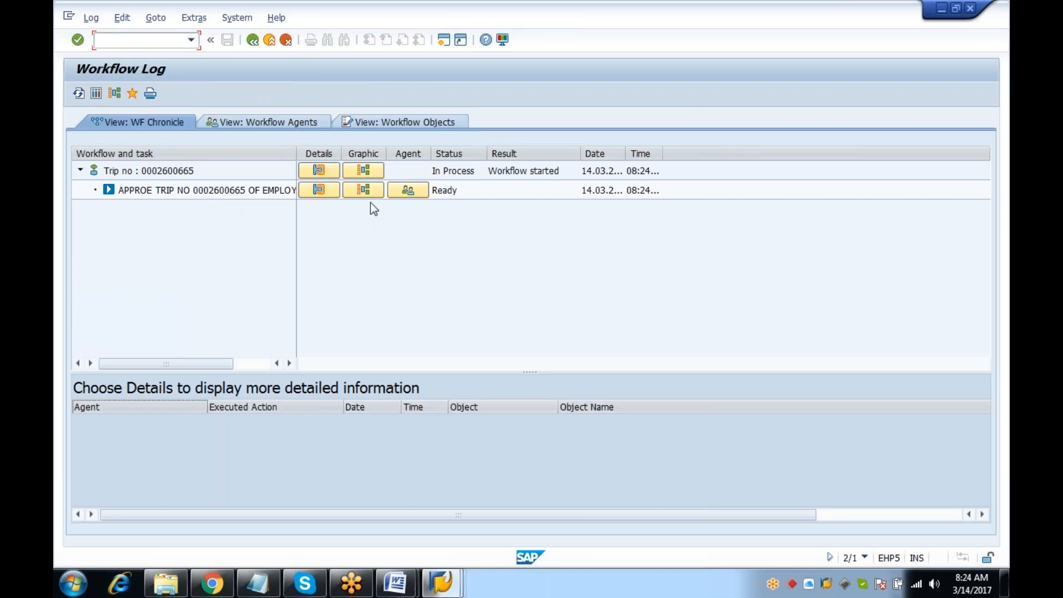
left_click(117, 95)
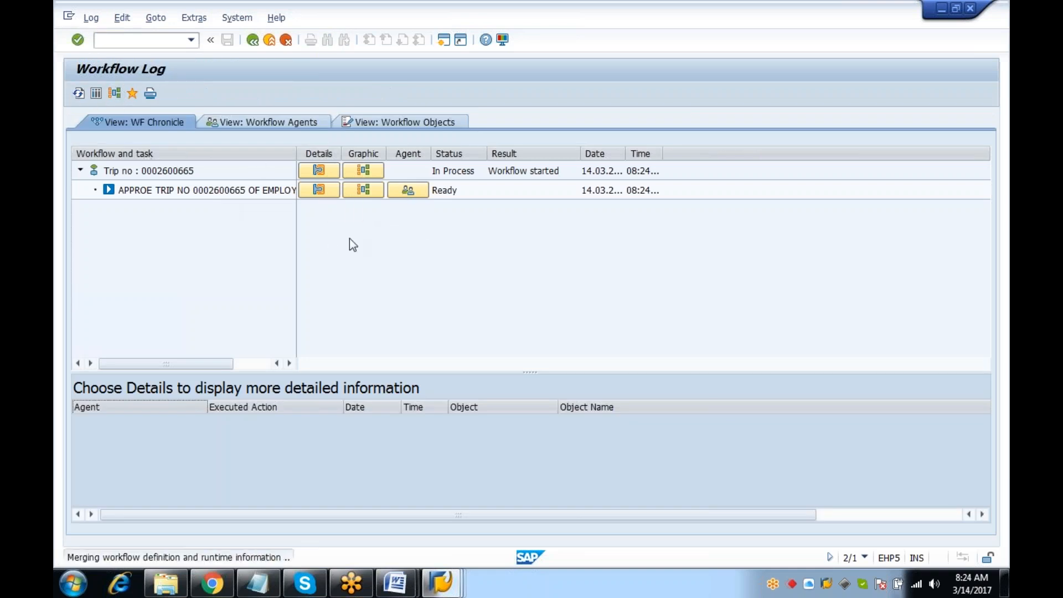
left_click(253, 39)
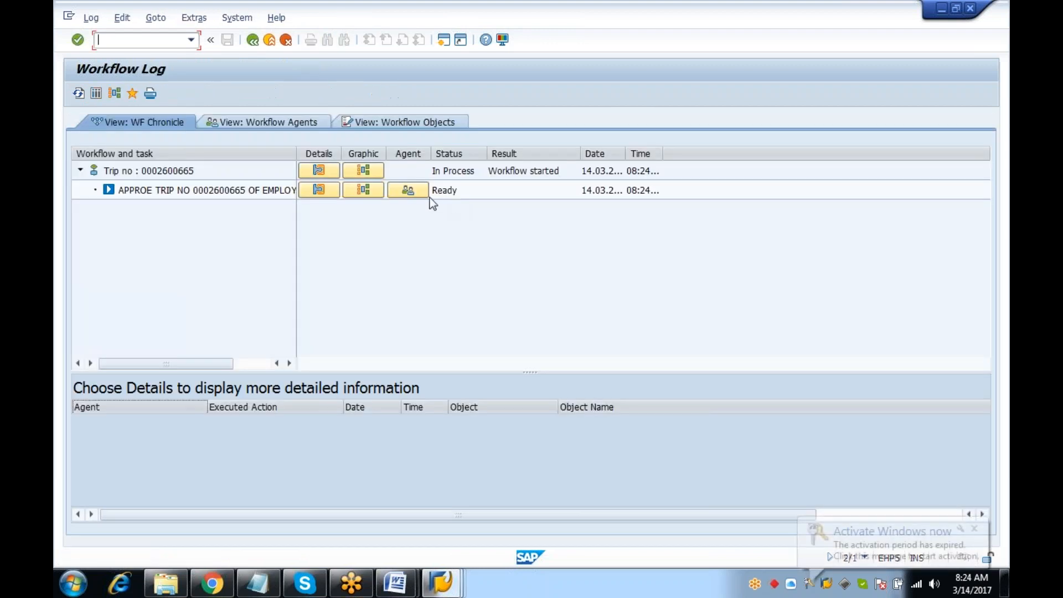
left_click(432, 201)
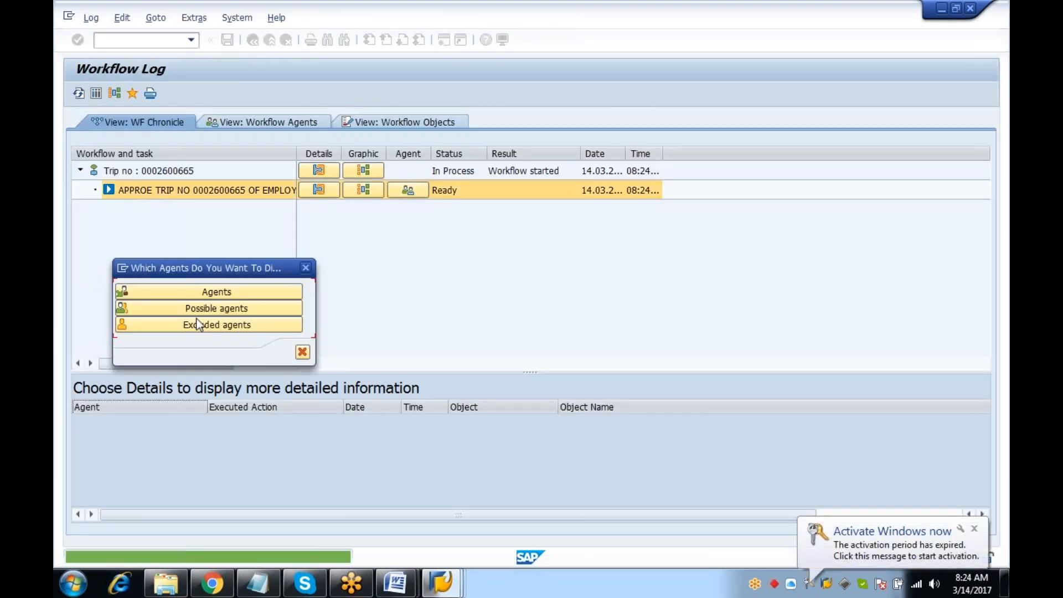
left_click(211, 287)
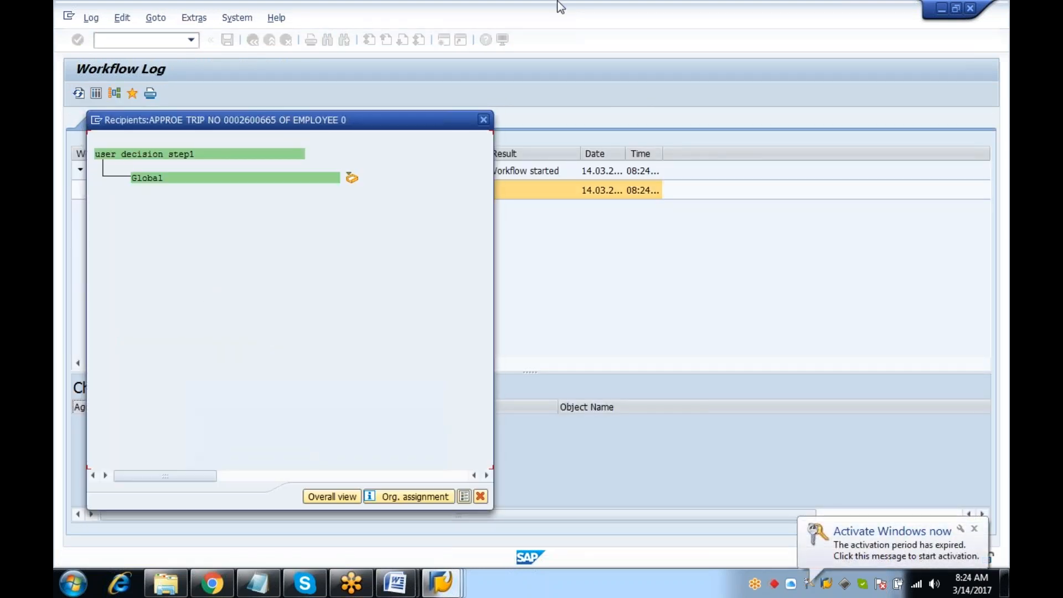
left_click(483, 120)
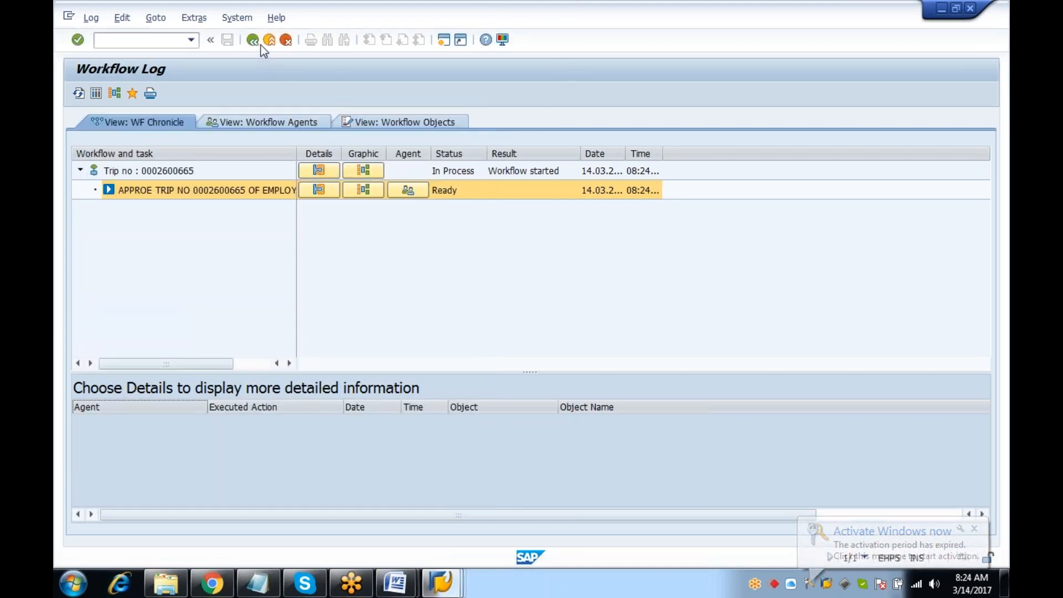
left_click(261, 47)
left_click(100, 40)
type("/")
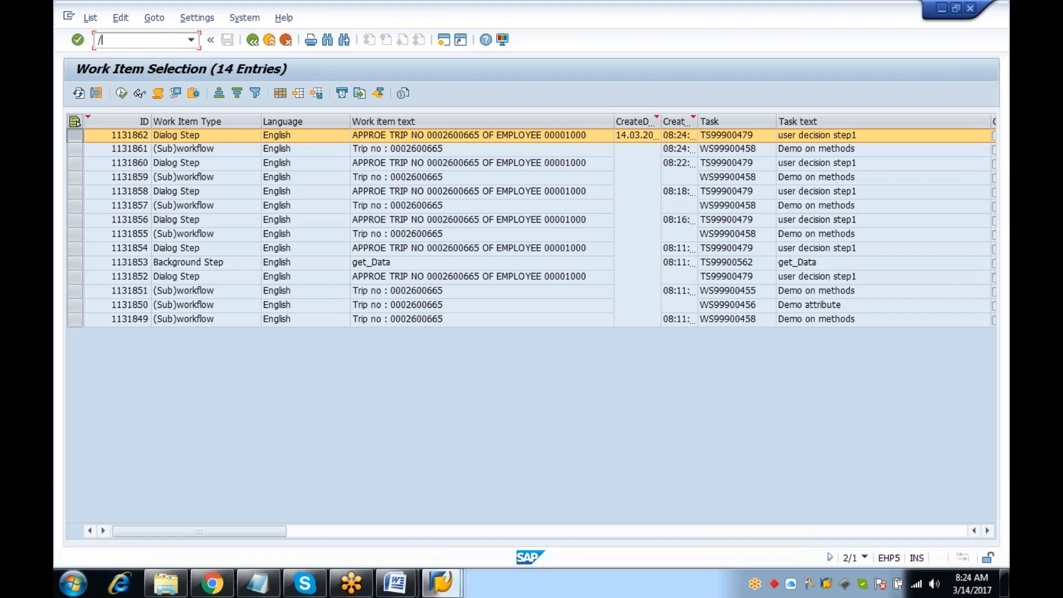
type("n")
key("Return")
Via PFTC, open zdm_rule1's approval step and its agent rule binding in the Workflow Builder
type("PFT")
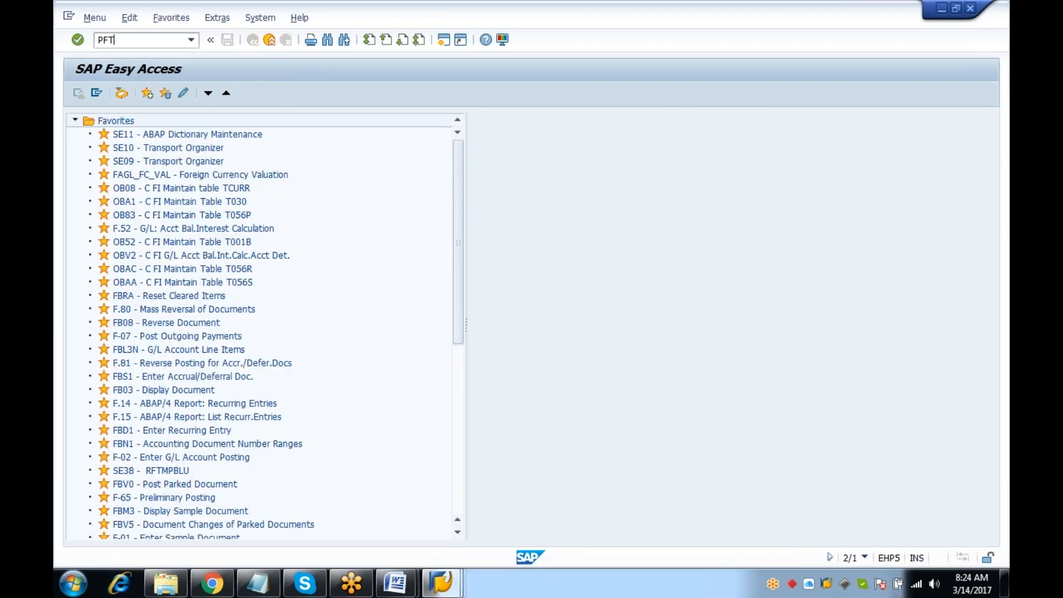
type("C")
key("Return")
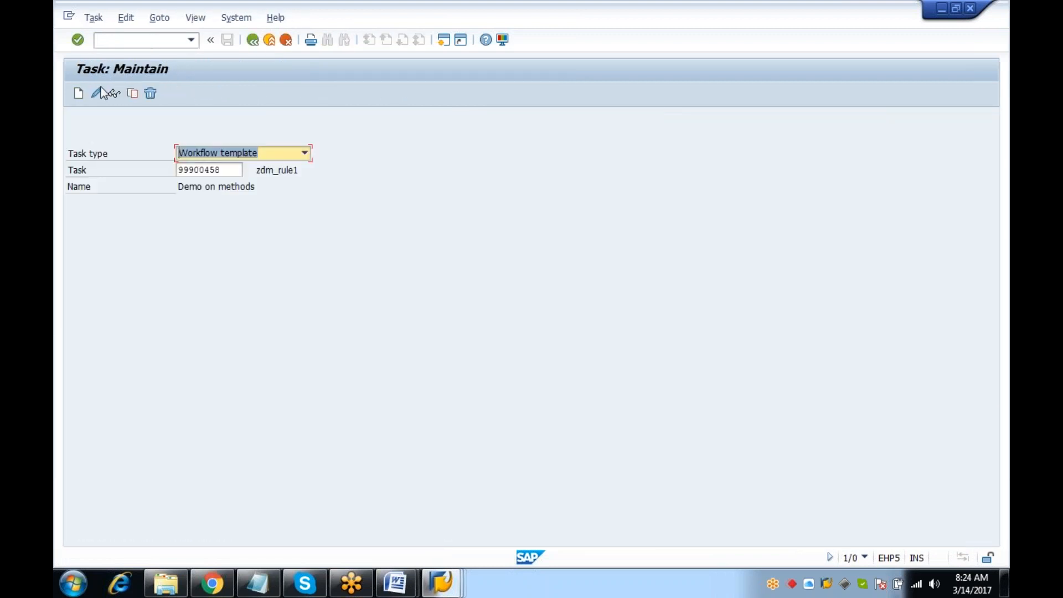
left_click(101, 89)
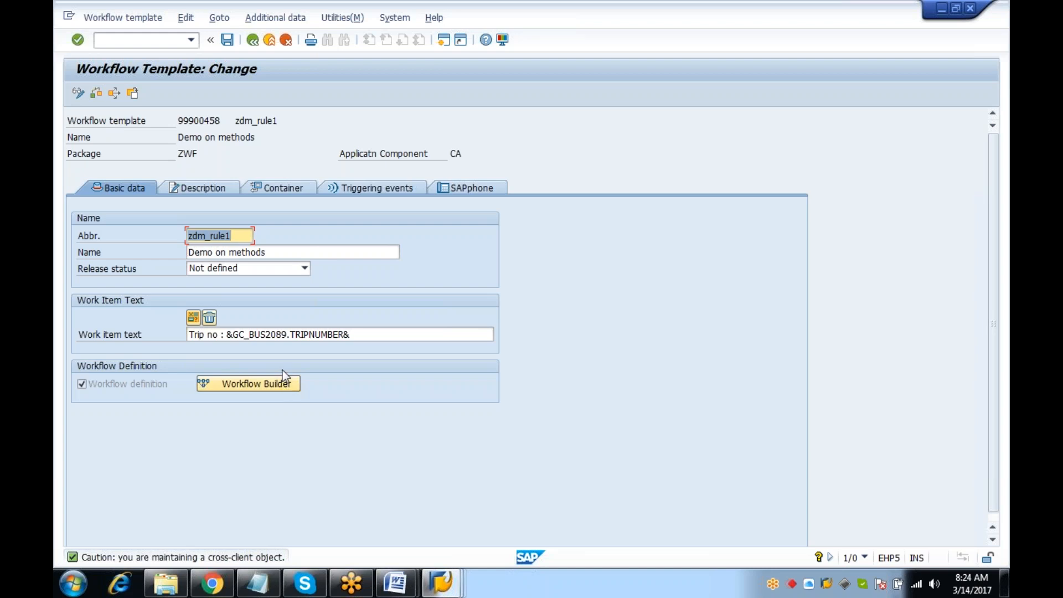
left_click(278, 384)
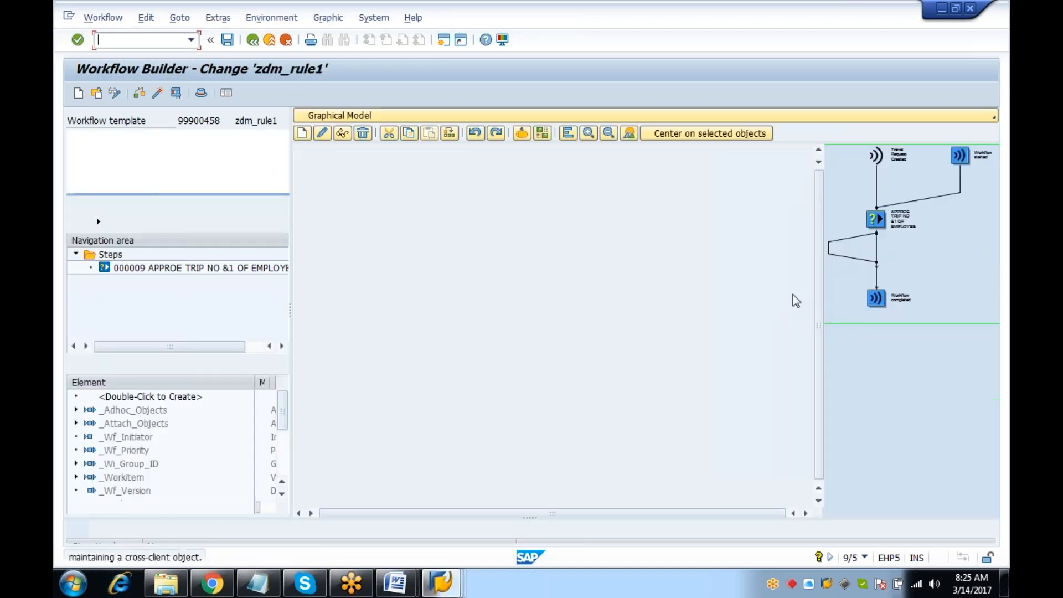
double_click(399, 297)
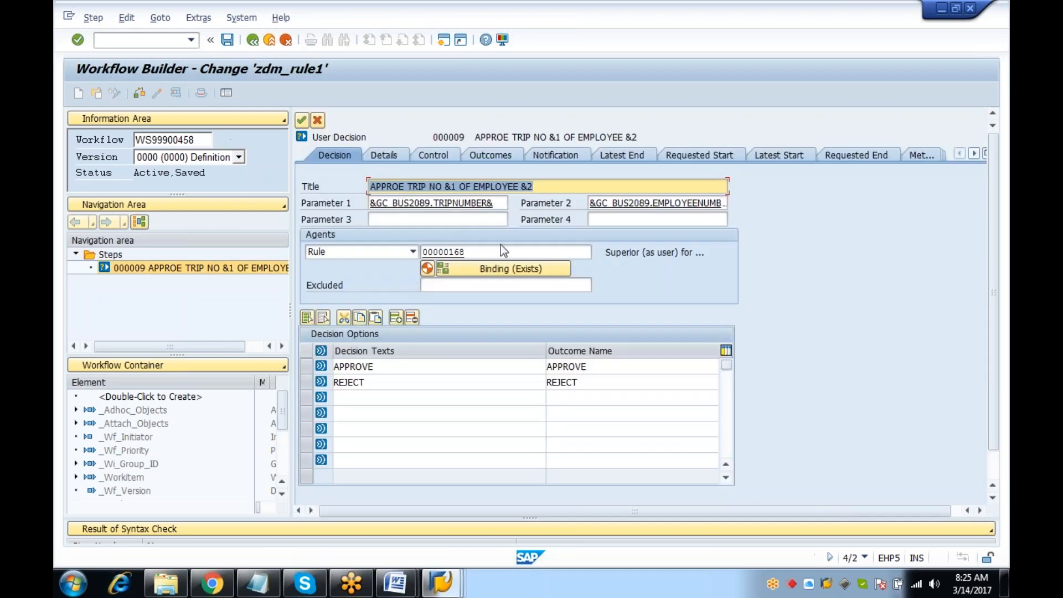
left_click(501, 268)
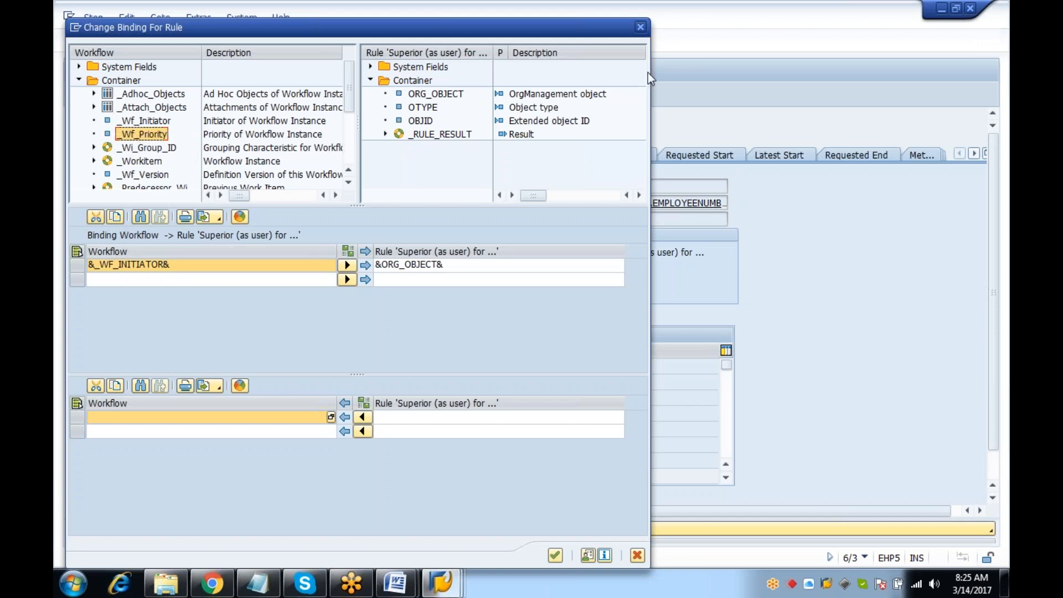
left_click_drag(461, 32, 470, 164)
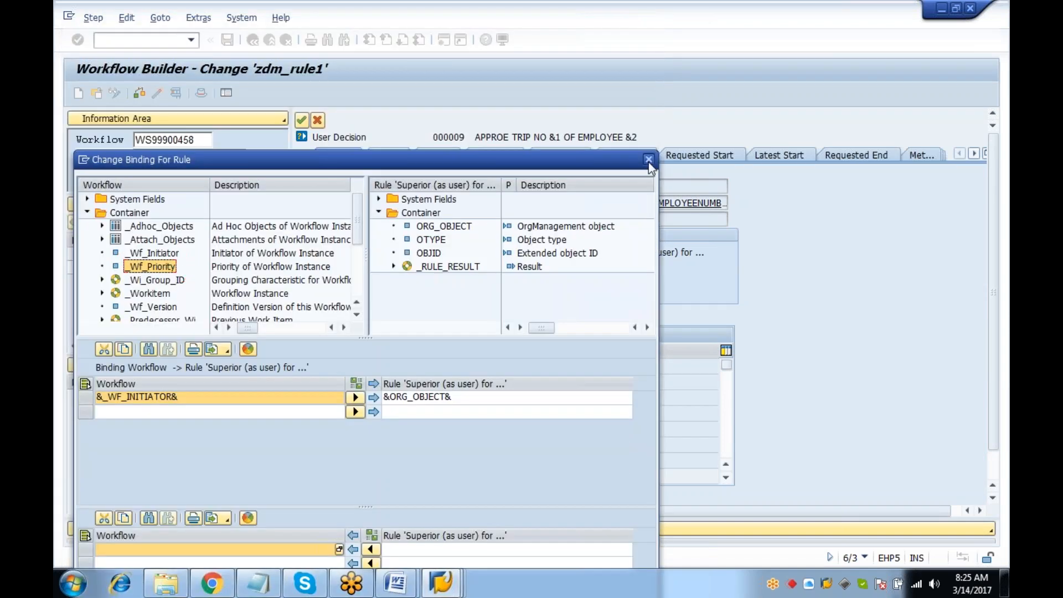
left_click(648, 160)
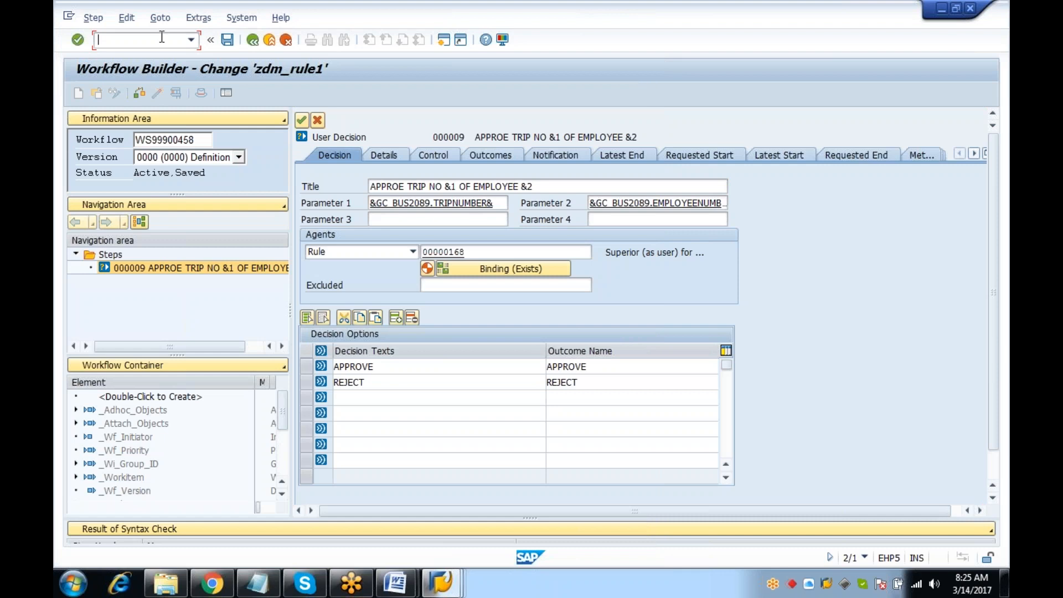
left_click(487, 268)
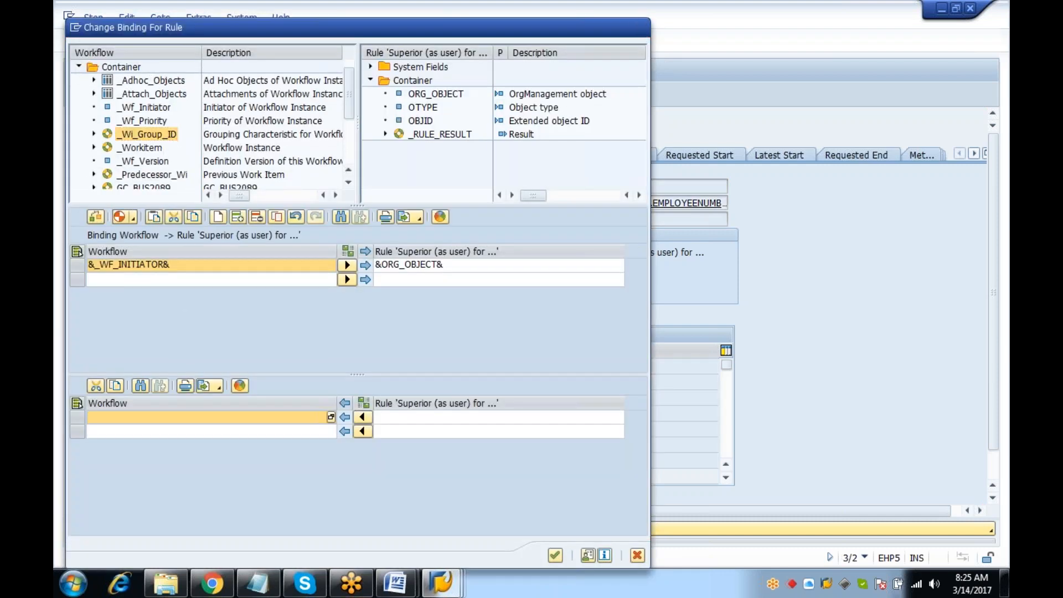
Bind &_WI_GROUP_ID& to &_RULE_RESULT&, remove the duplicate row, and activate the workflow
left_click_drag(147, 134, 168, 280)
left_click_drag(439, 128, 424, 268)
left_click(105, 283)
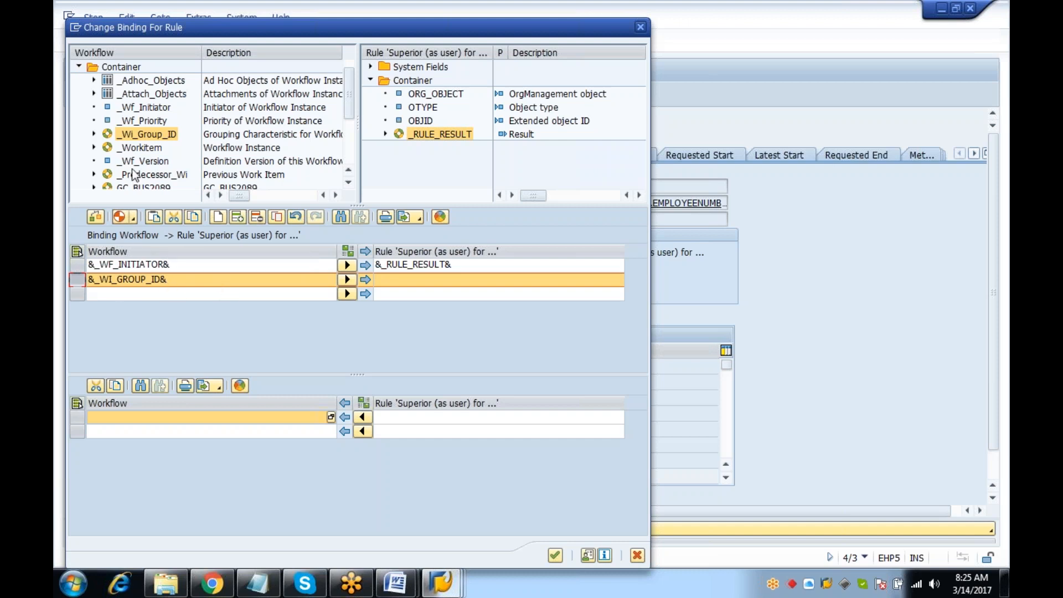
left_click_drag(151, 134, 147, 267)
left_click(133, 279)
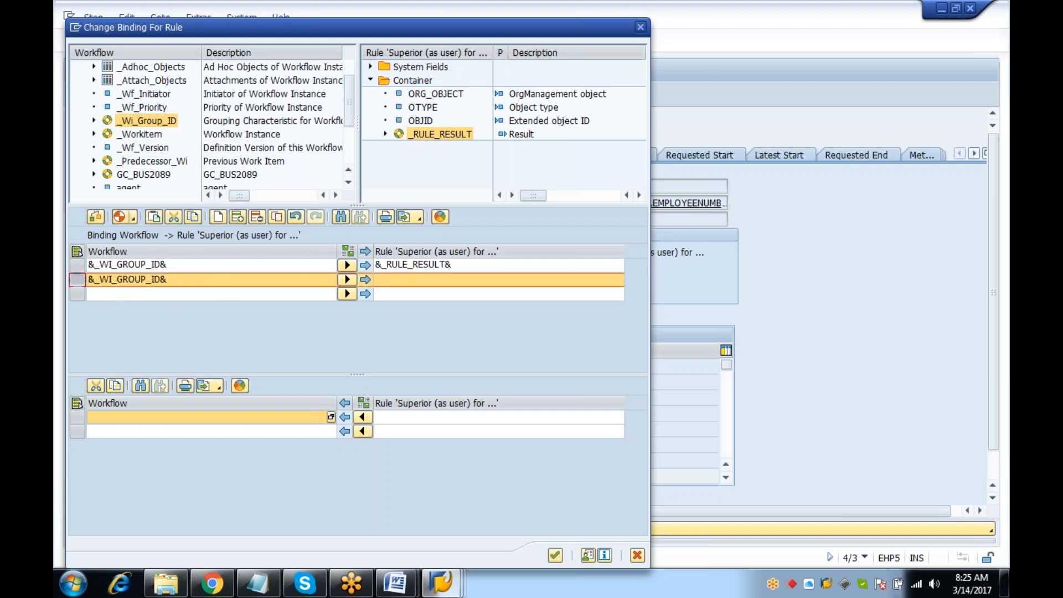
left_click(261, 216)
left_click(556, 555)
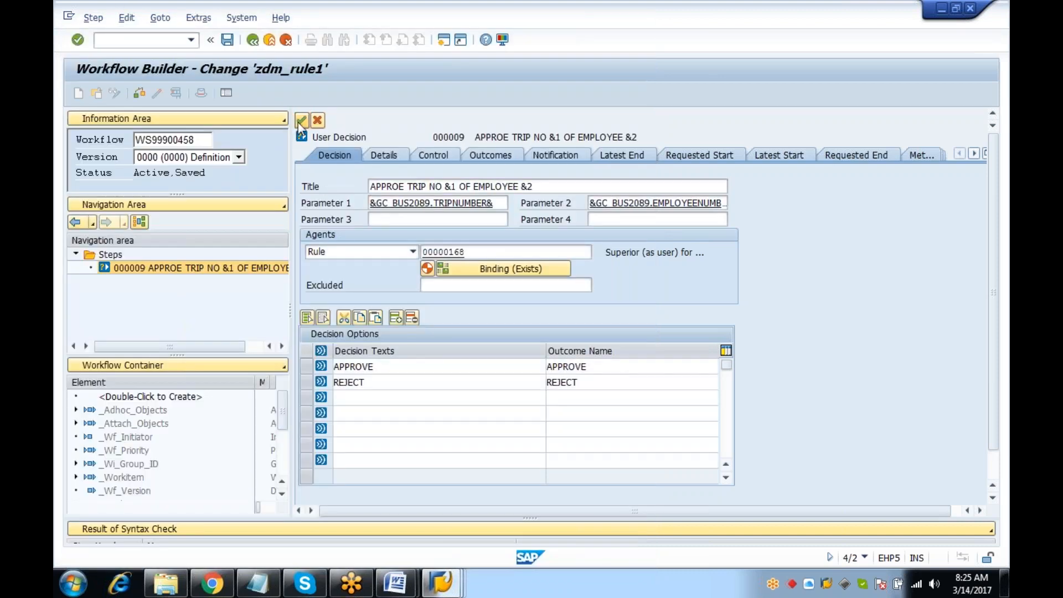
left_click(302, 120)
left_click(158, 93)
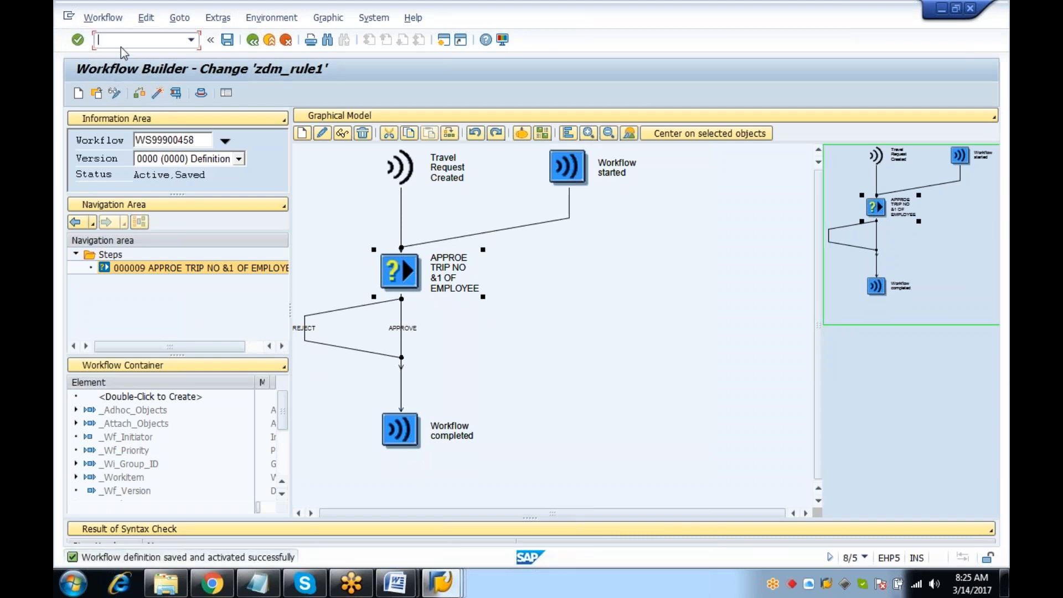
Run SWU_OBUF and synchronize the workflow runtime buffer
type("/N")
key("Return")
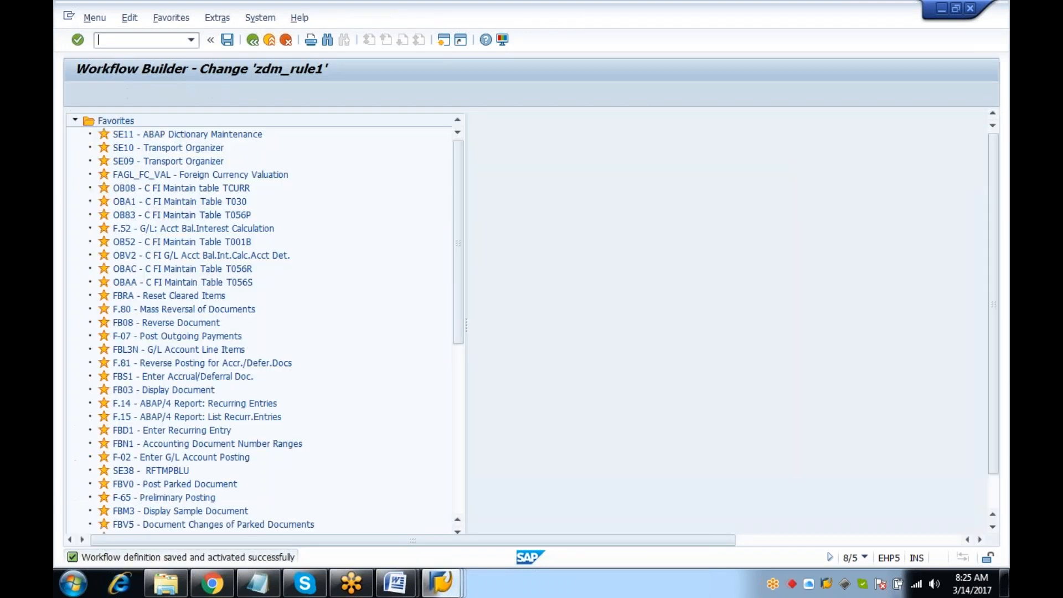
type("SWI_")
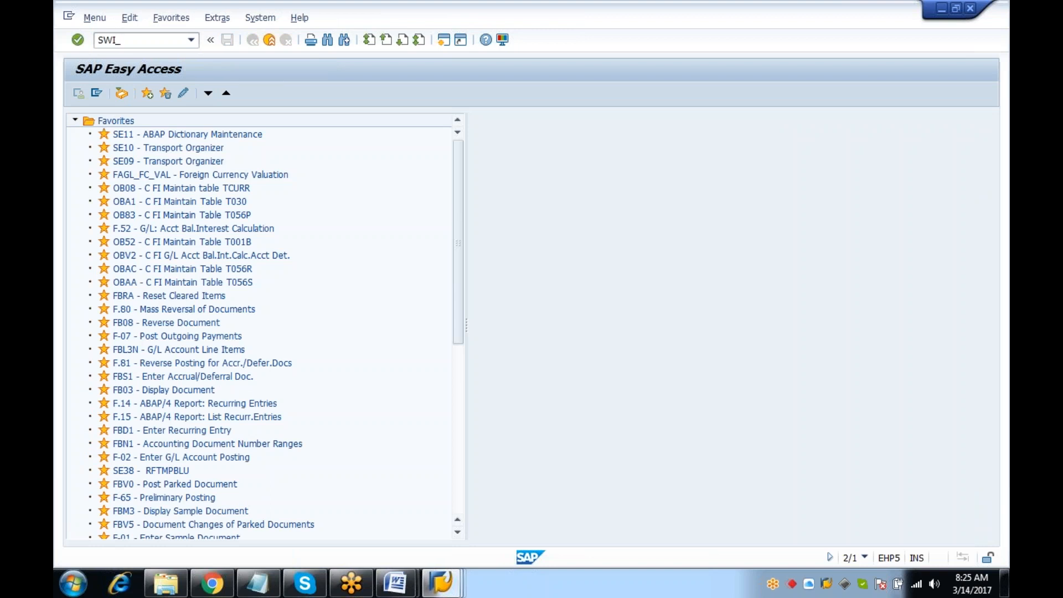
type("OBUF")
key("Return")
type("SWU")
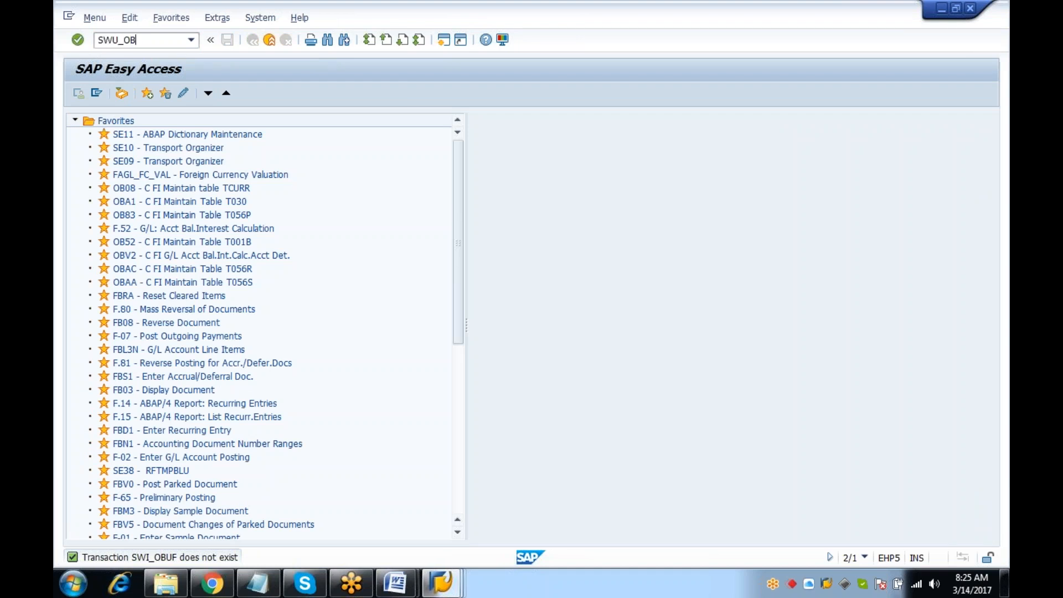
type("_OBUF")
key("Return")
left_click(116, 93)
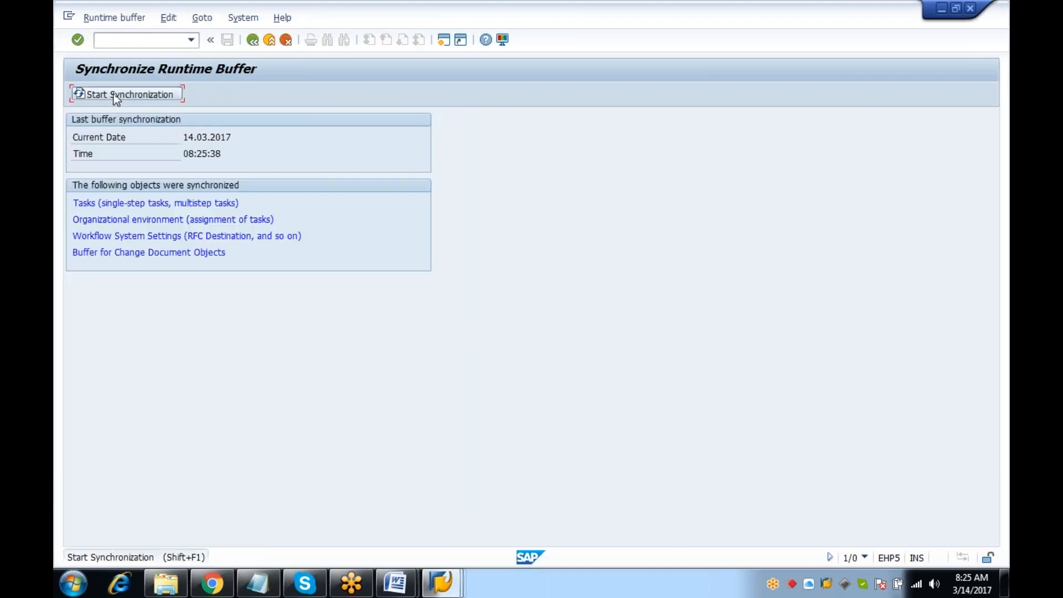
left_click(138, 97)
Return to the start menu and launch the Travel Manager
left_click(148, 38)
type("/n")
key("Return")
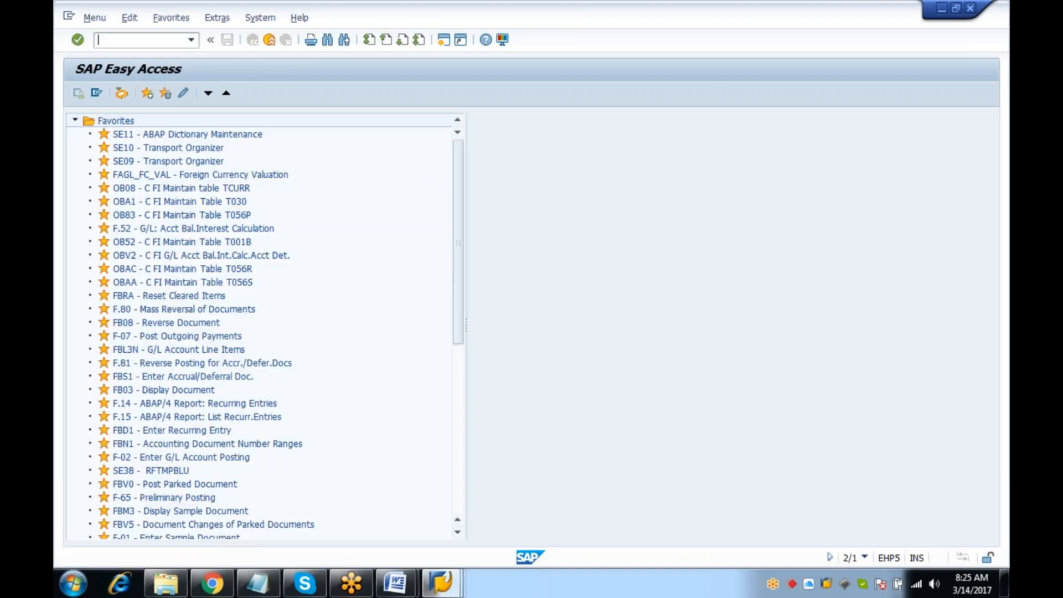
type("P")
key("Return")
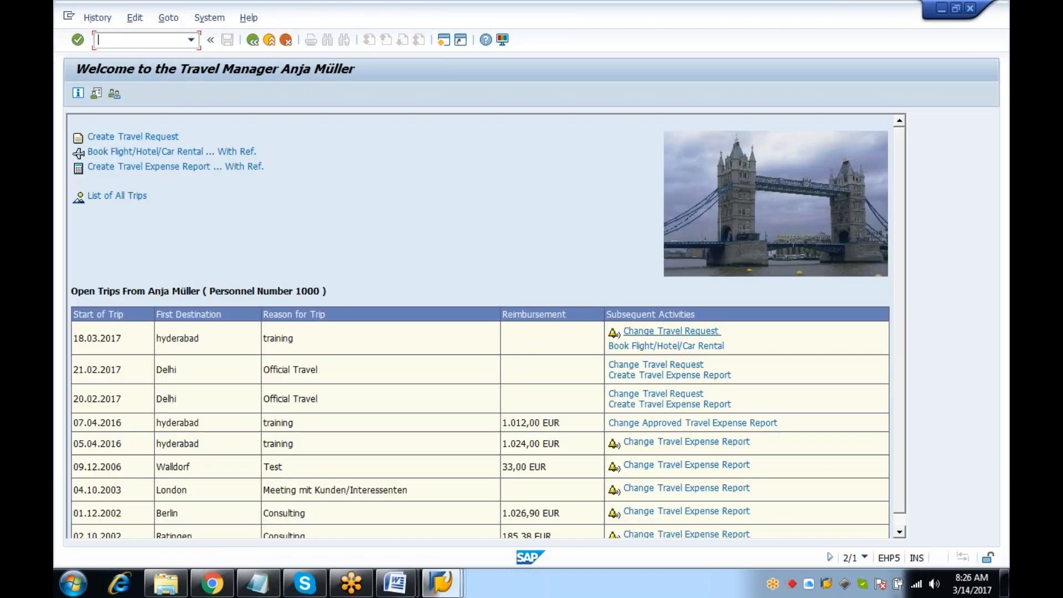
Change the 18.03.2017 Hyderabad trip request's estimated costs to 3.333,00 EUR
left_click(637, 331)
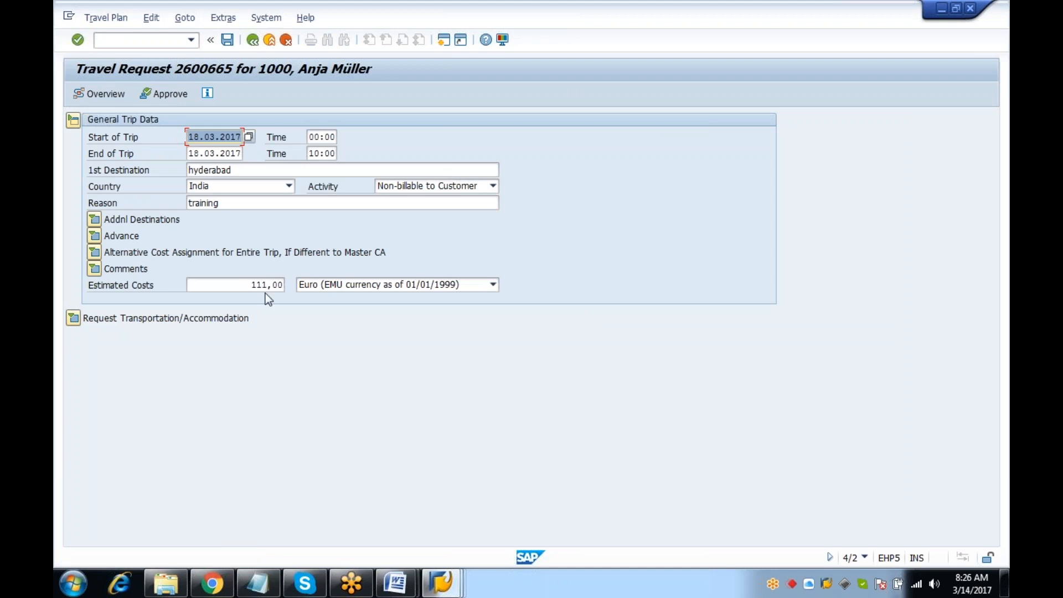
left_click(284, 285)
key("BackSpace")
key("BackSpace")
key("BackSpace")
key("BackSpace")
key("BackSpace")
key("BackSpace")
type("3333")
key("Return")
Save the changed travel request and return to the Easy Access menu with /n
left_click(211, 41)
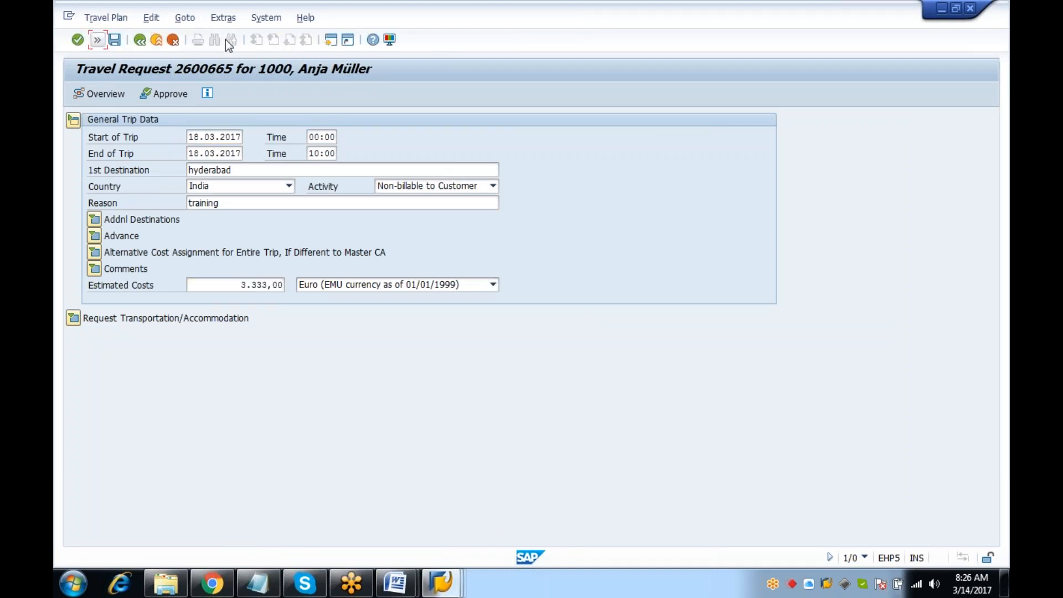
left_click(98, 41)
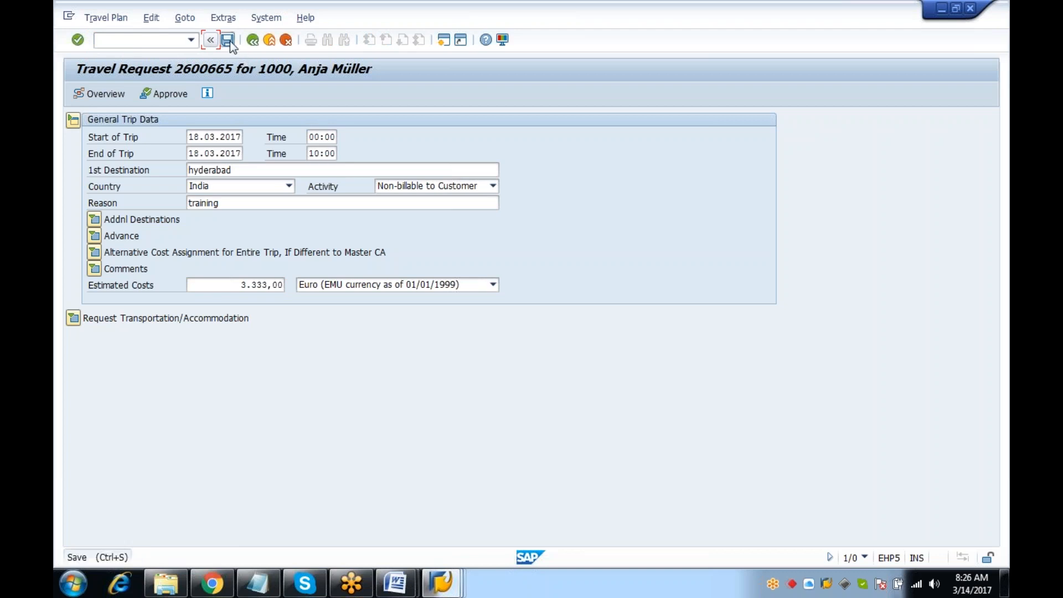
left_click(227, 40)
left_click(161, 37)
type("/n")
key("Return")
List the recent work items with SWI1 and narrow the Work item text column
type("SWI1")
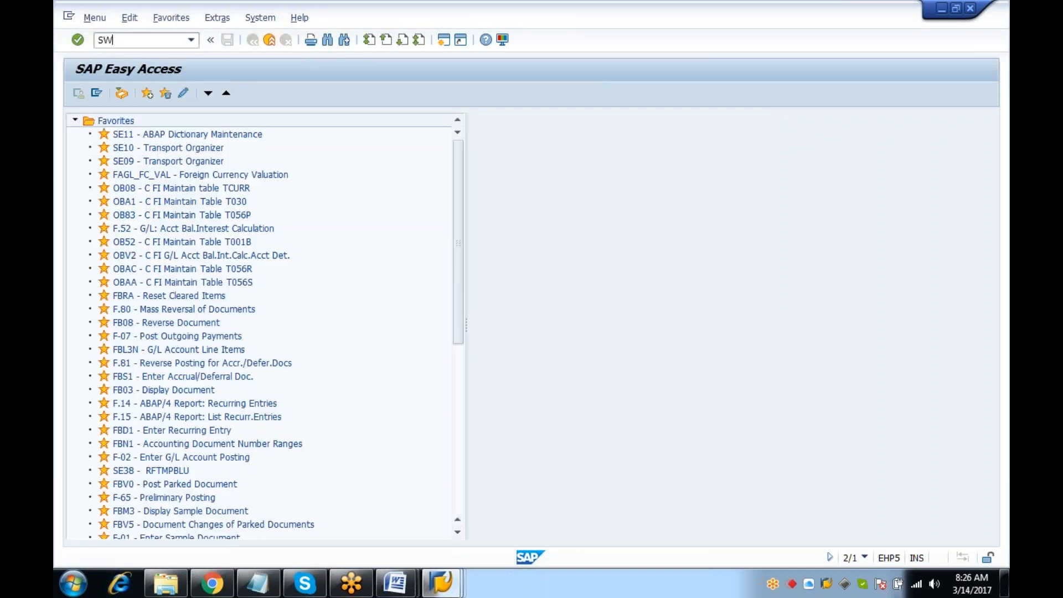
key("Return")
left_click(80, 94)
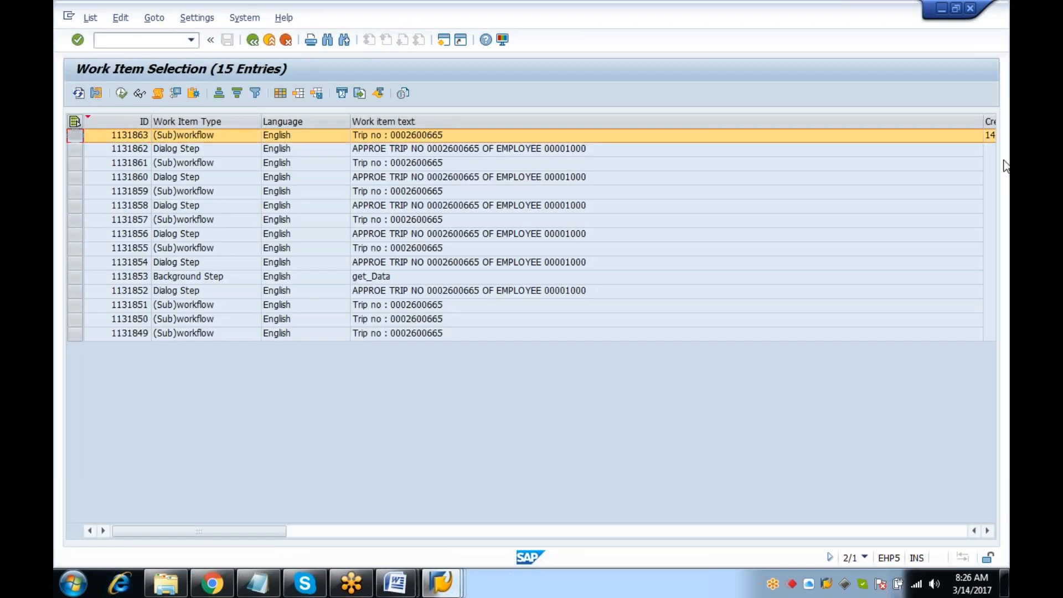
left_click_drag(978, 123, 662, 95)
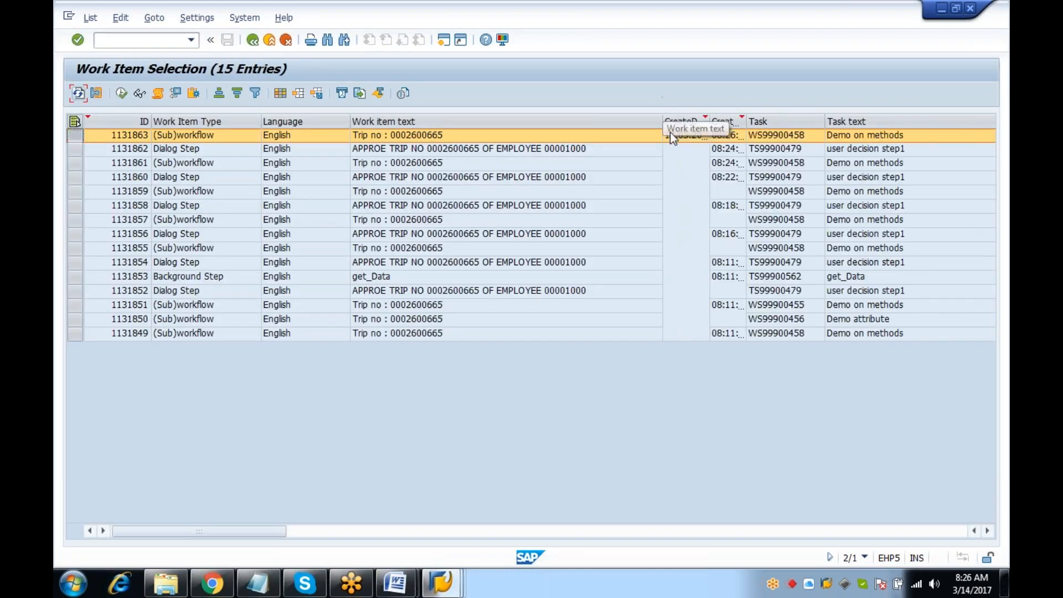
left_click(157, 93)
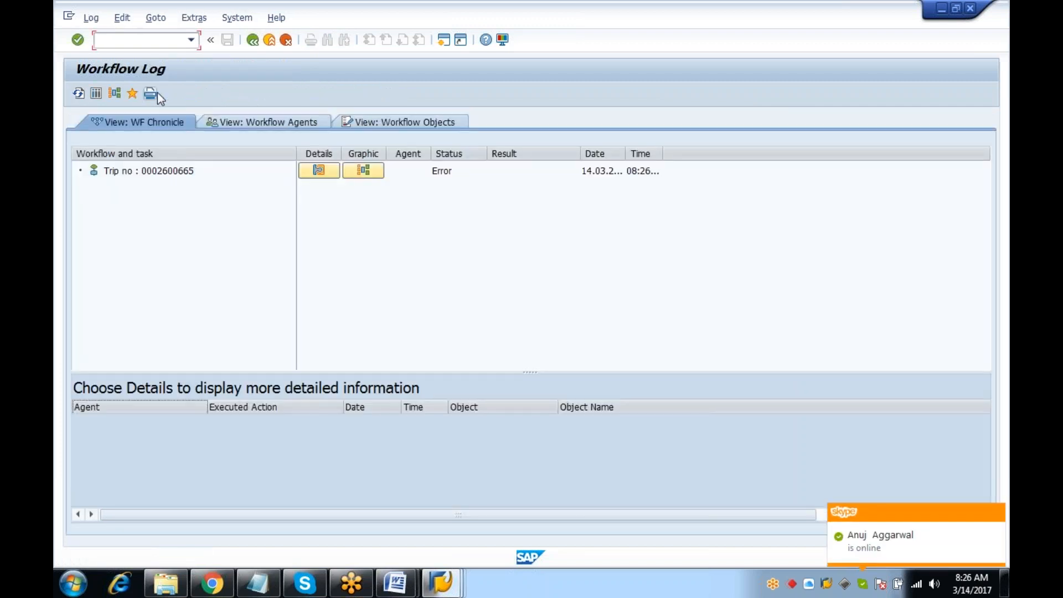
left_click(116, 93)
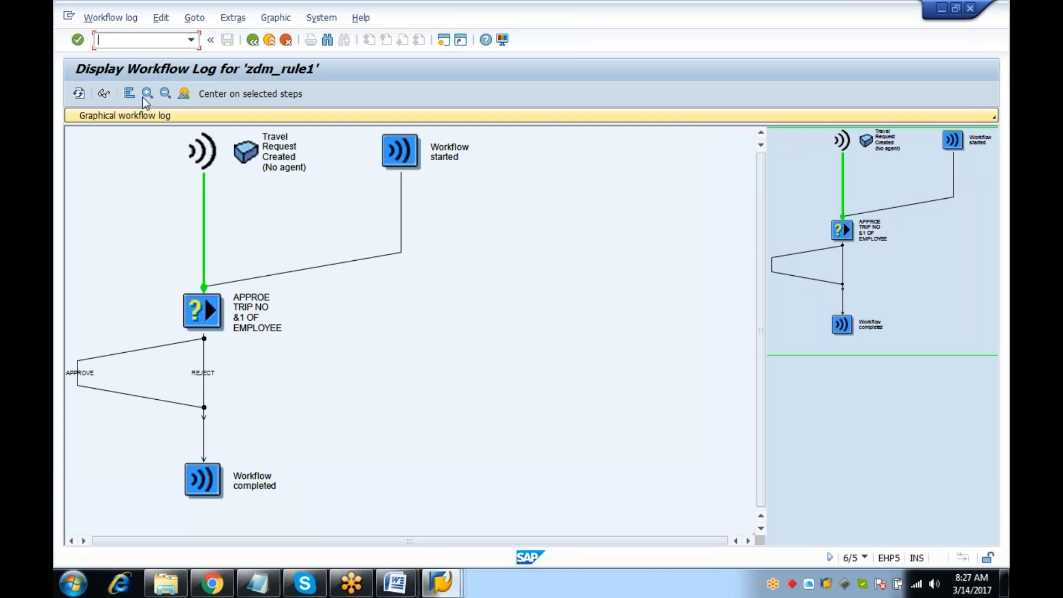
left_click(252, 39)
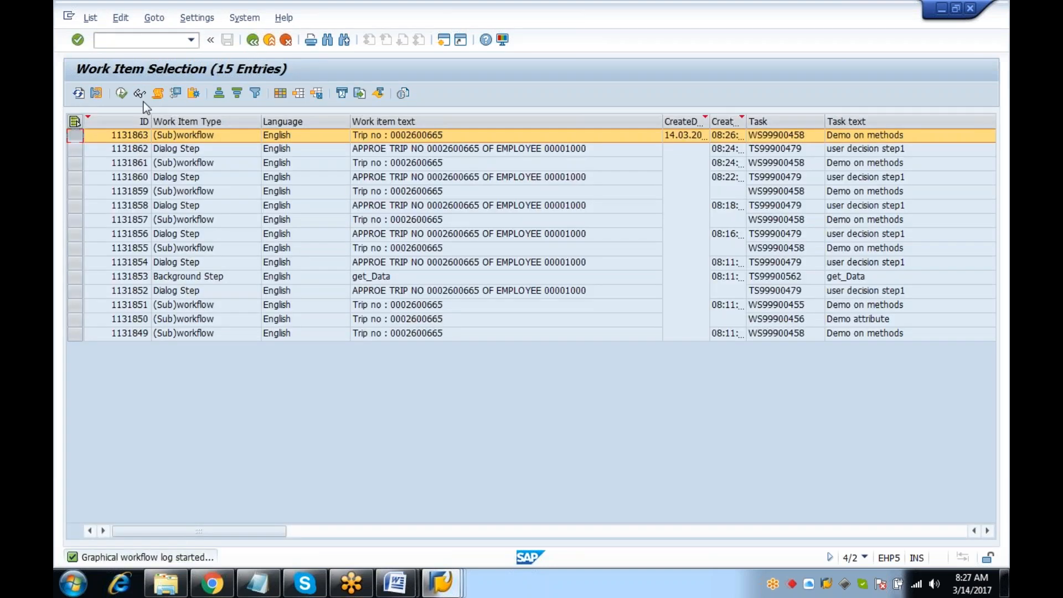
left_click(159, 94)
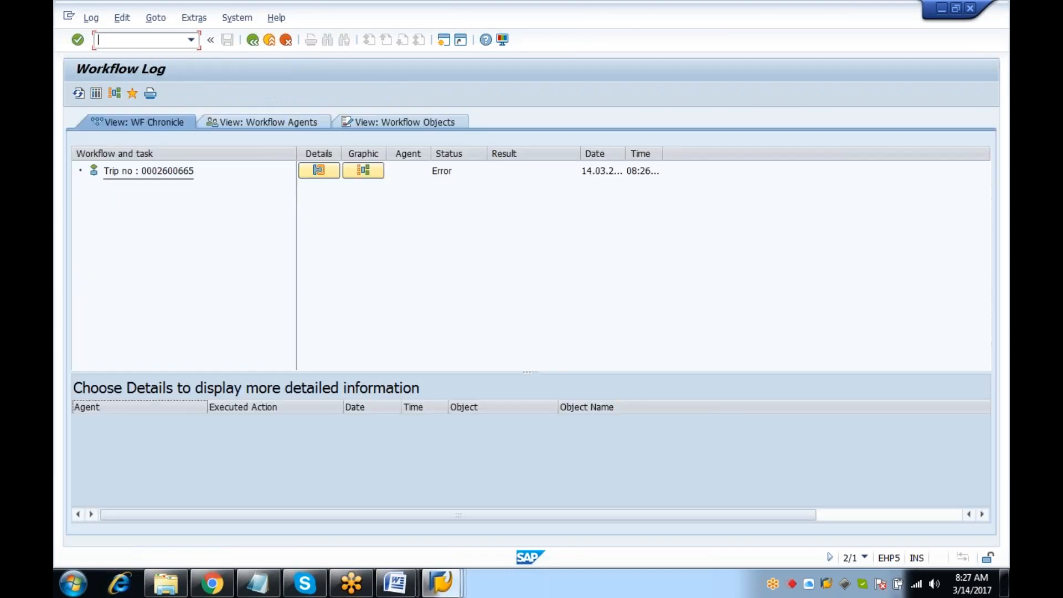
Show the technical chronological step history, widening Executed Action and Error Message to reveal rule AC00000168's failure
left_click(98, 97)
left_click(129, 117)
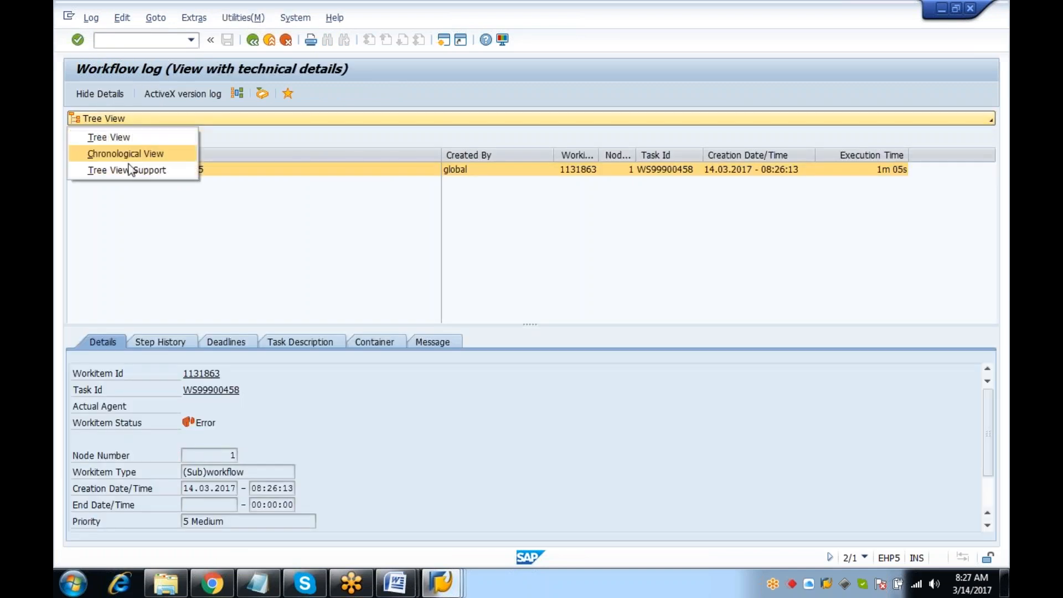
left_click(131, 153)
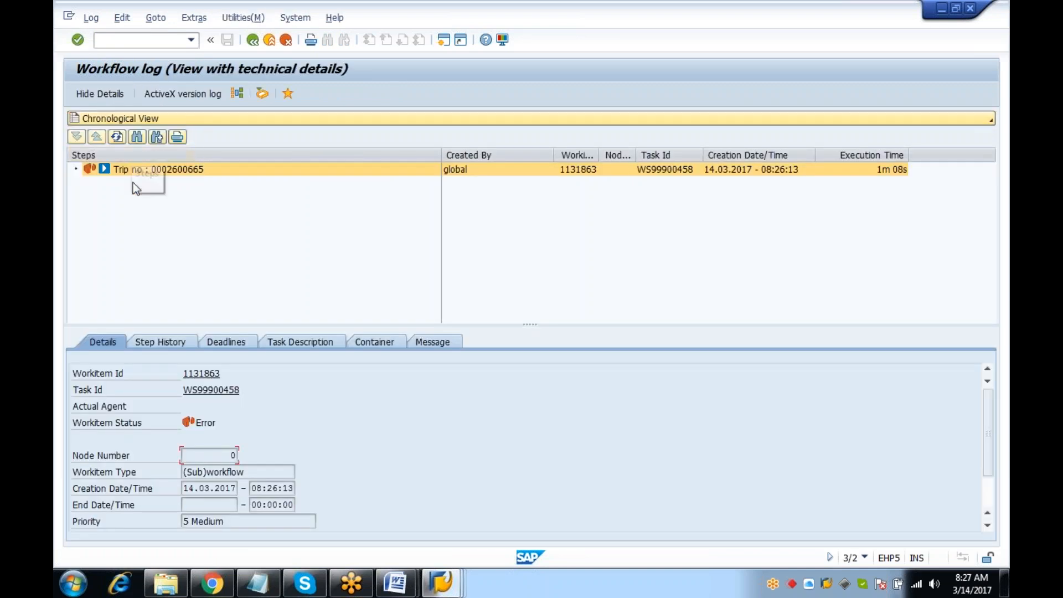
left_click(169, 339)
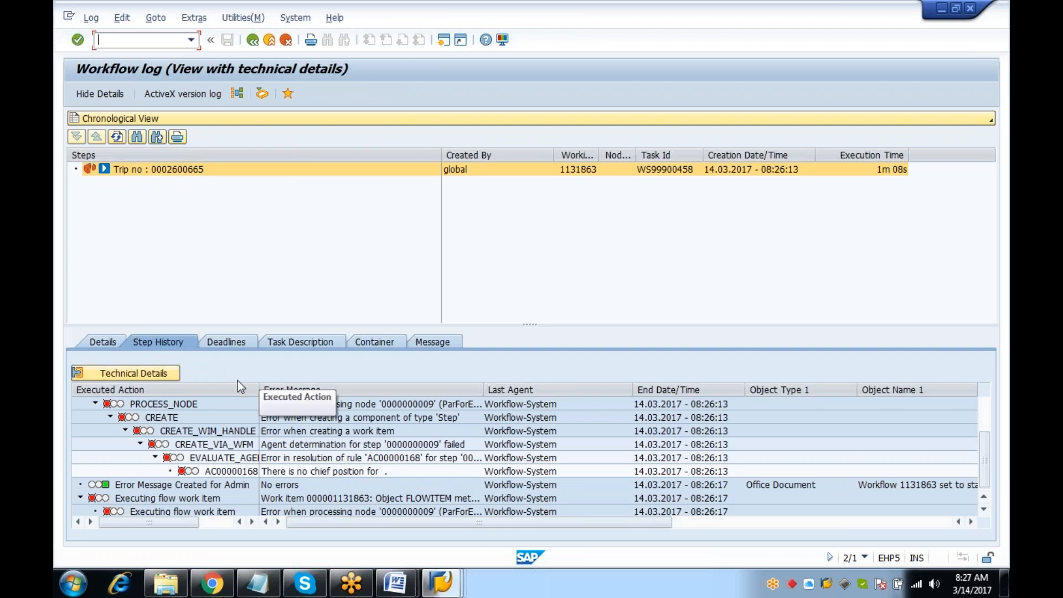
left_click_drag(258, 388, 415, 388)
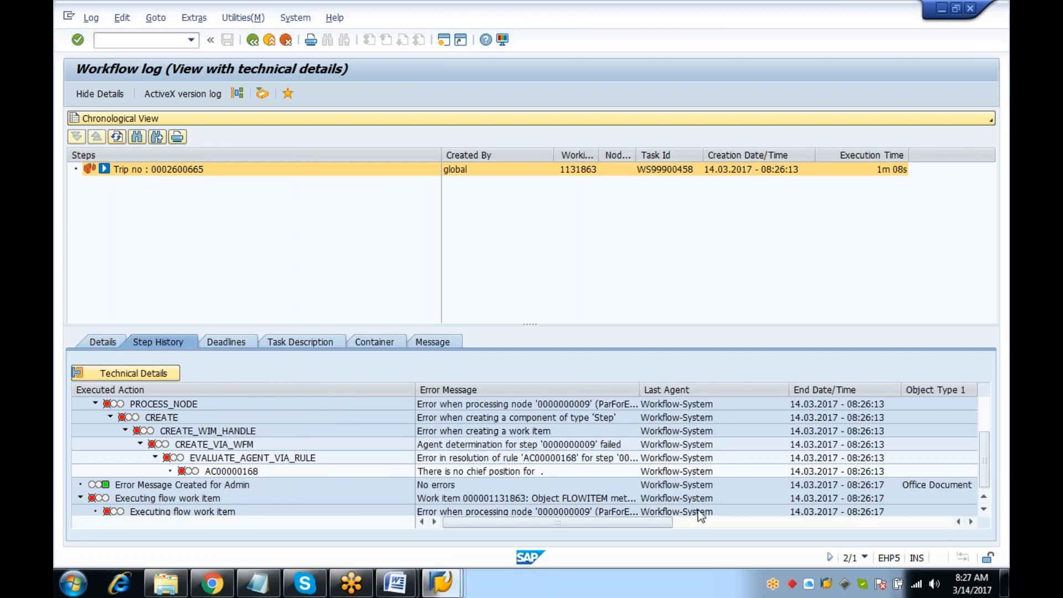
left_click_drag(639, 388, 841, 386)
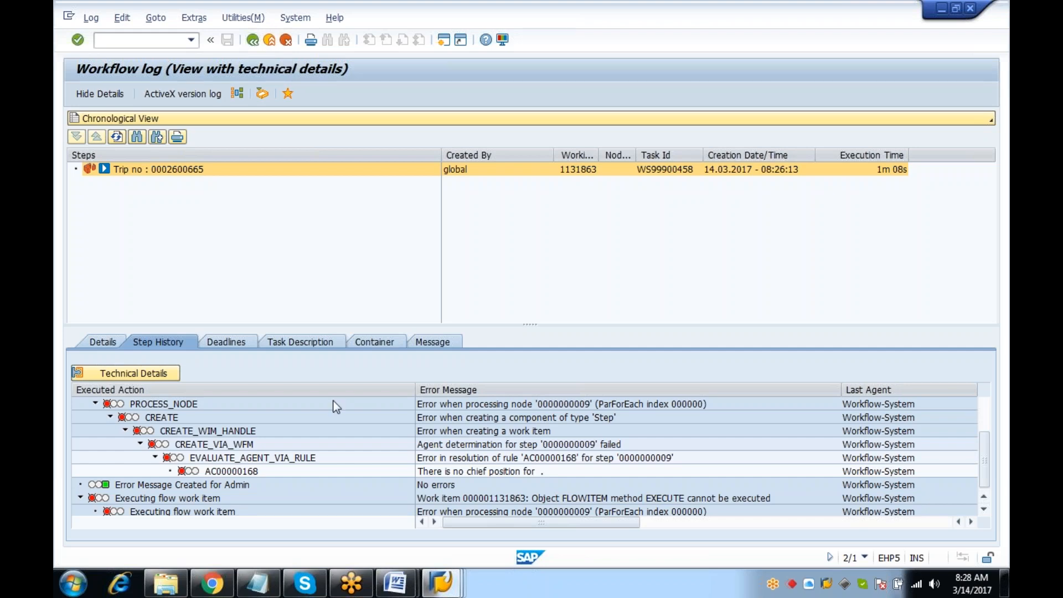
Revisit the trip workflow's log diagram, return to the work item list, and clear the command field
left_click(256, 45)
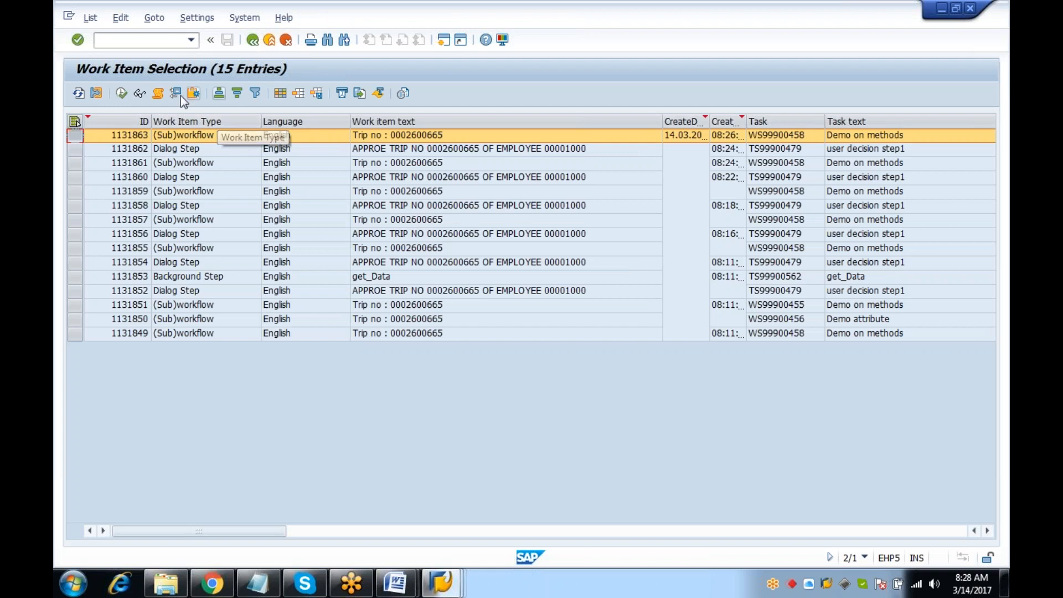
left_click(158, 92)
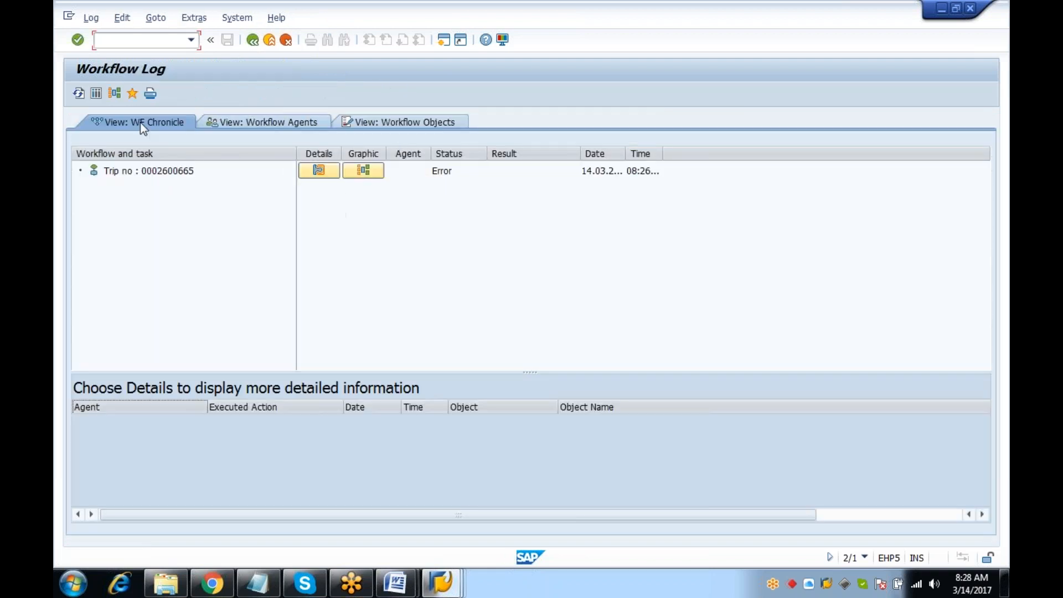
left_click(116, 93)
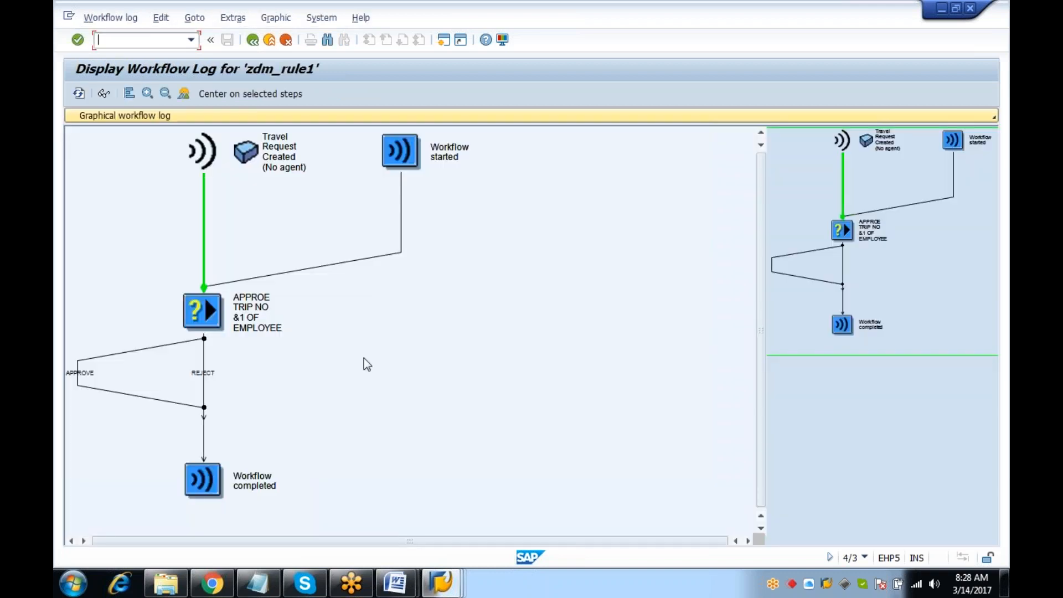
left_click(253, 40)
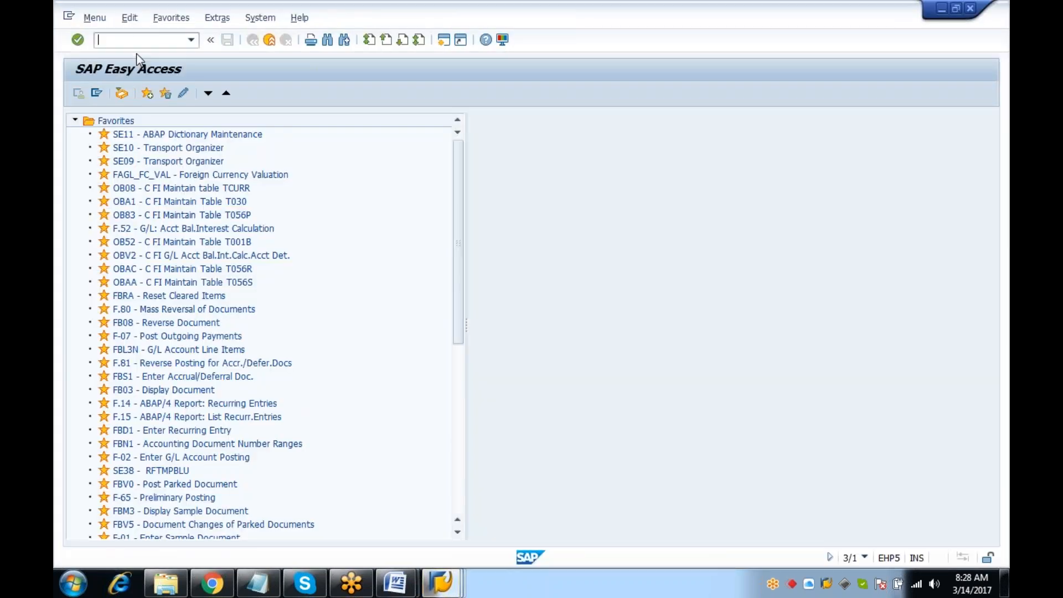
type("SW")
key("BackSpace")
key("BackSpace")
Launch SWU3 automatic workflow customizing, then halt it with Stop Transaction
type("SWU3")
key("Return")
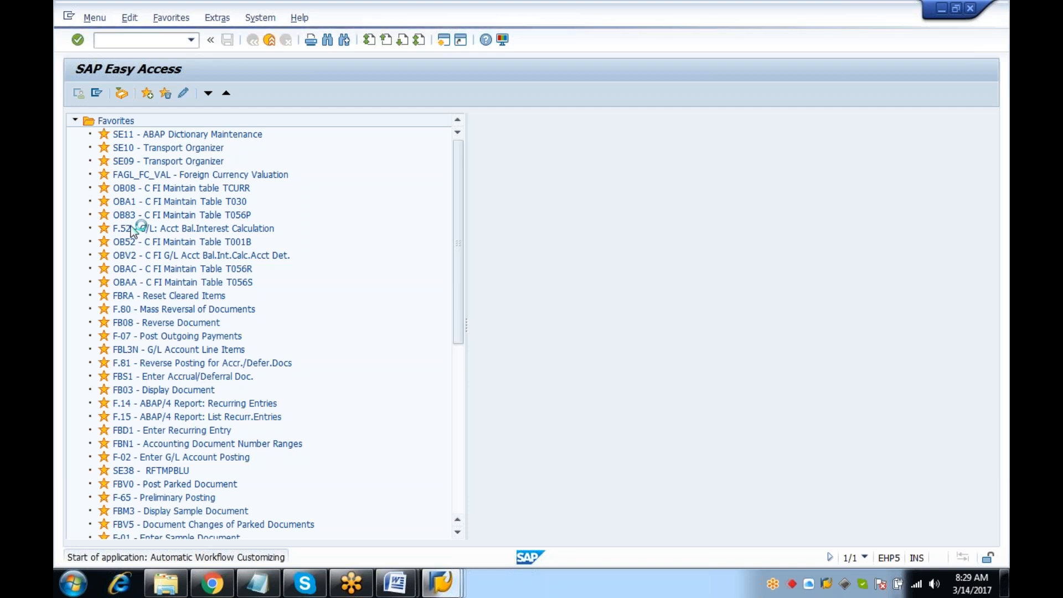
left_click(69, 16)
left_click(114, 151)
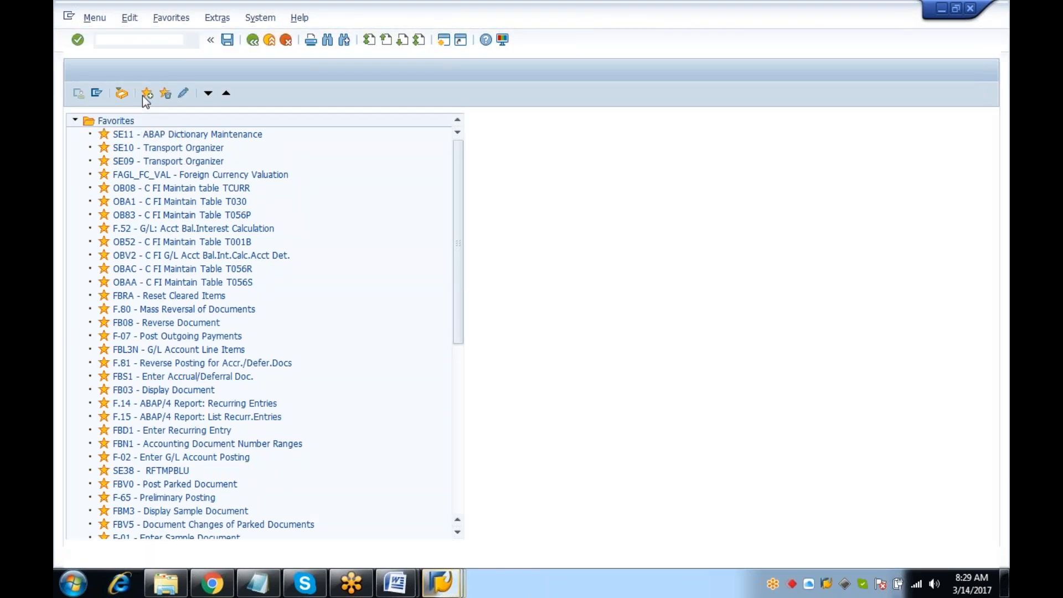
View the workflow system administrator (GLOBAL) in SWDC, then start a new SAP session
type("SWDC")
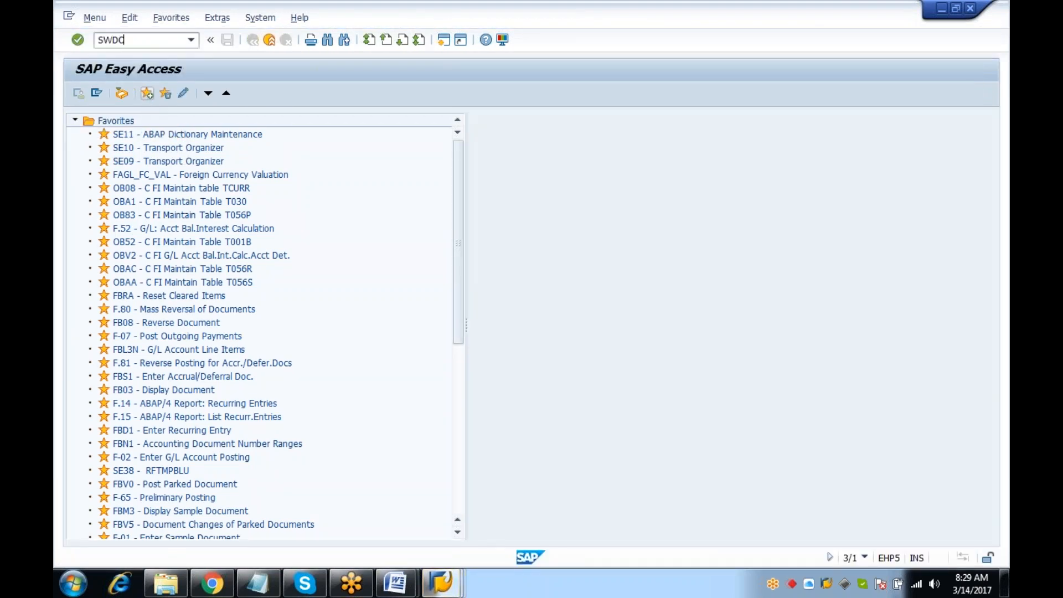
key("Return")
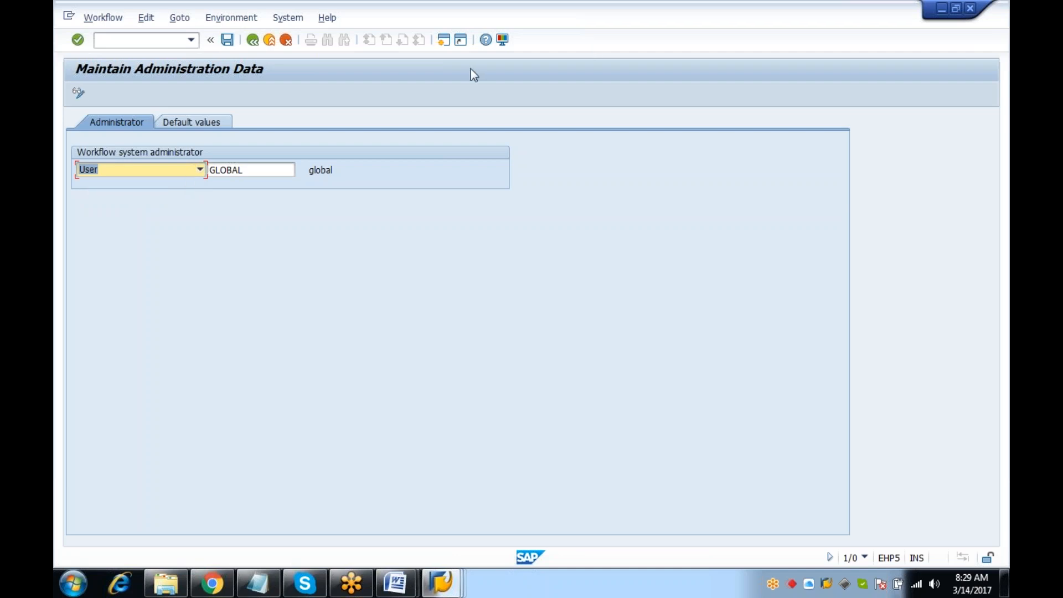
left_click(445, 39)
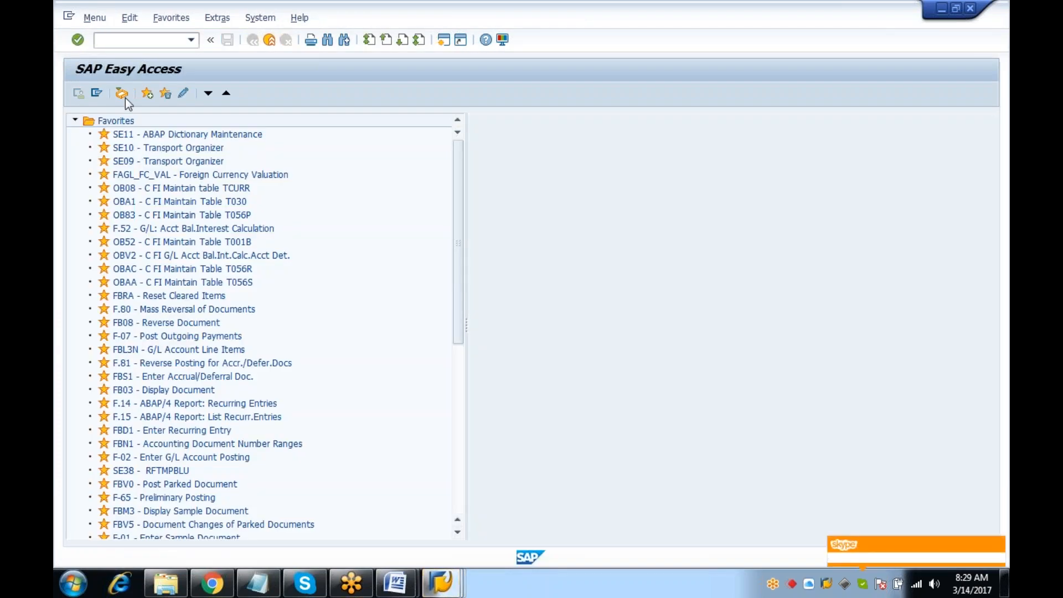
List the Business Workplace's unread inbox documents and highlight failed workflow ID 1131863
left_click(127, 96)
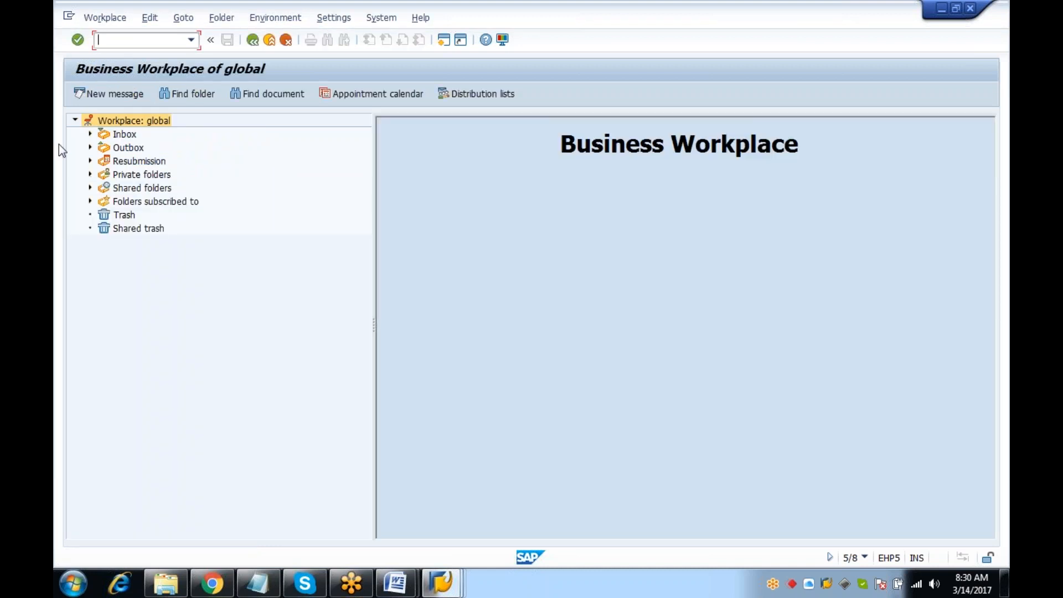
left_click(90, 134)
left_click(163, 148)
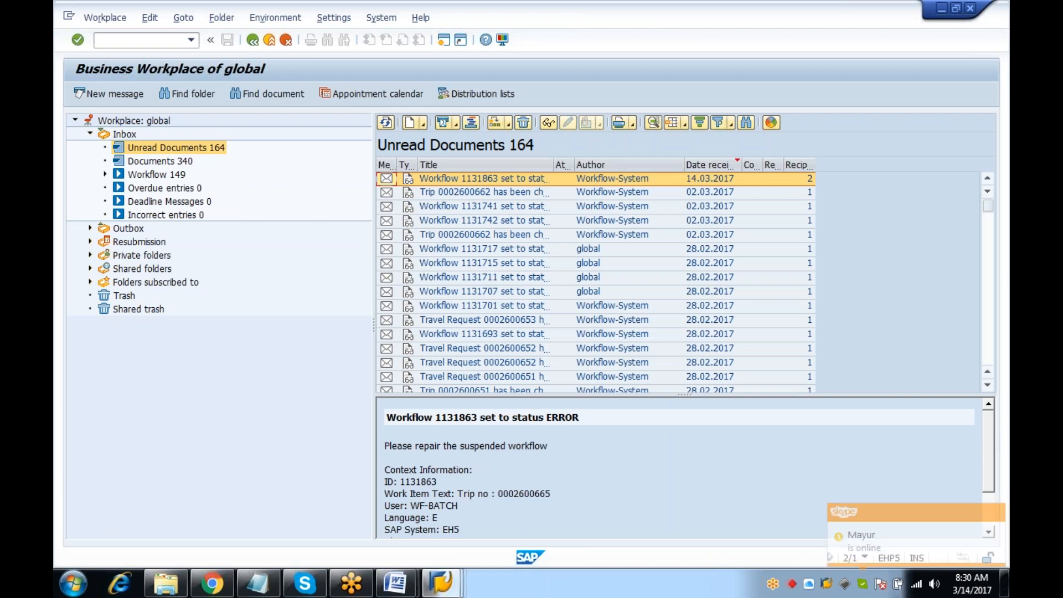
left_click_drag(401, 481, 444, 479)
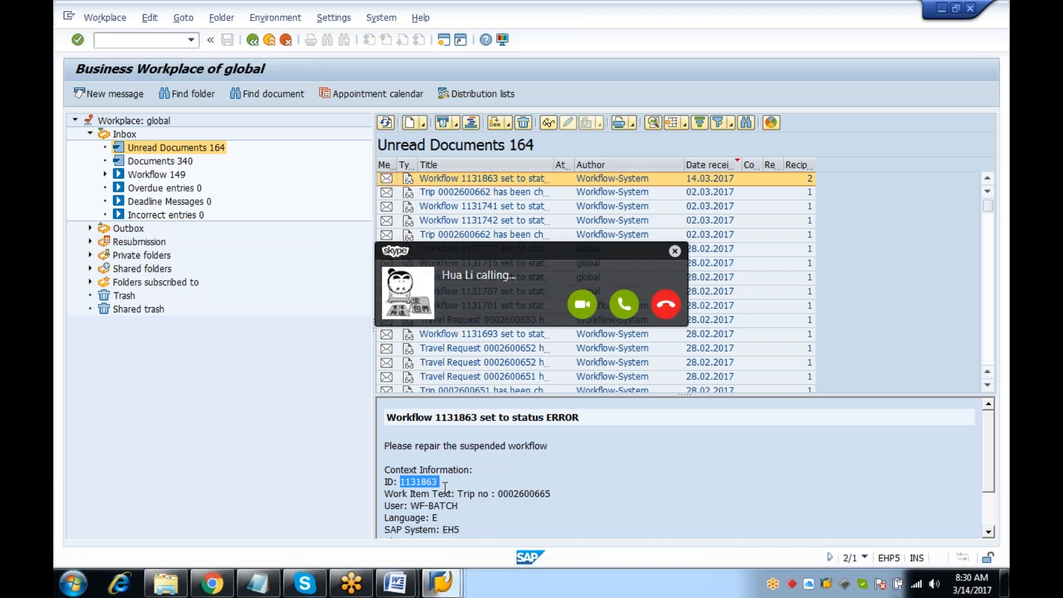
Decline the incoming call and dismiss its notification
left_click(671, 315)
left_click(665, 305)
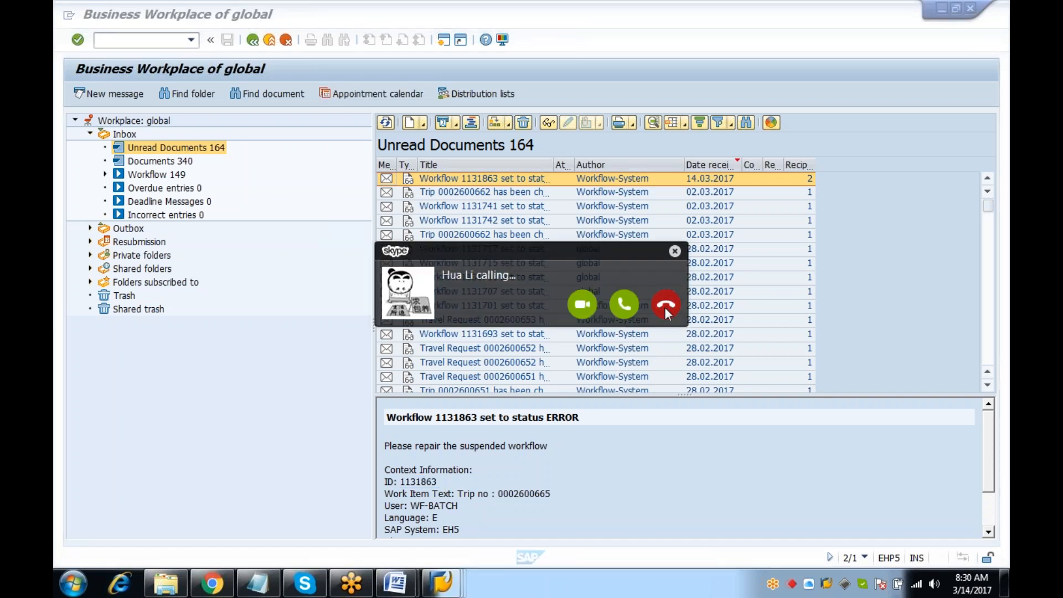
left_click(674, 251)
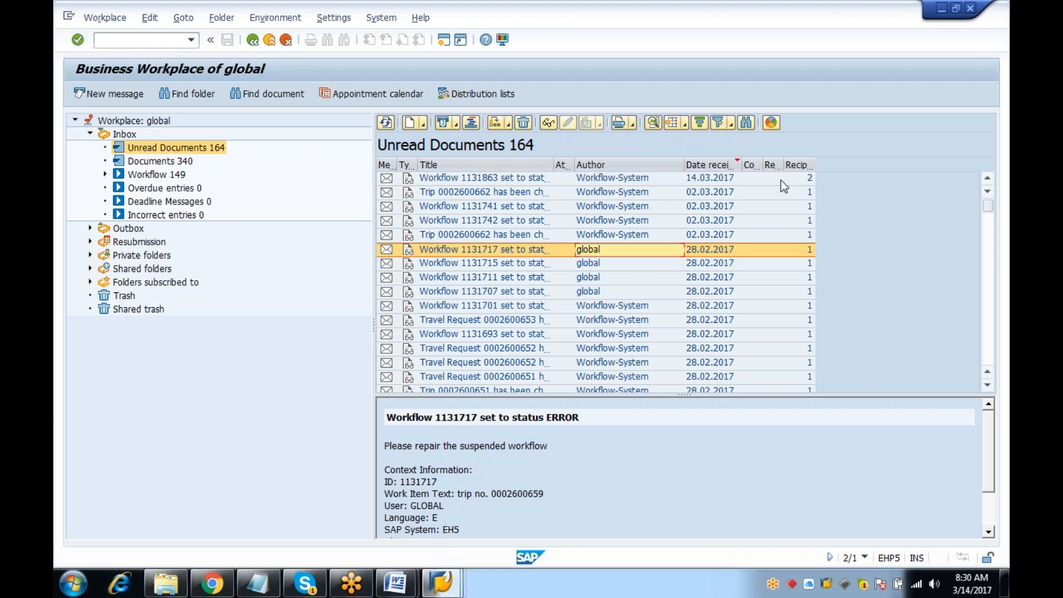
left_click(793, 22)
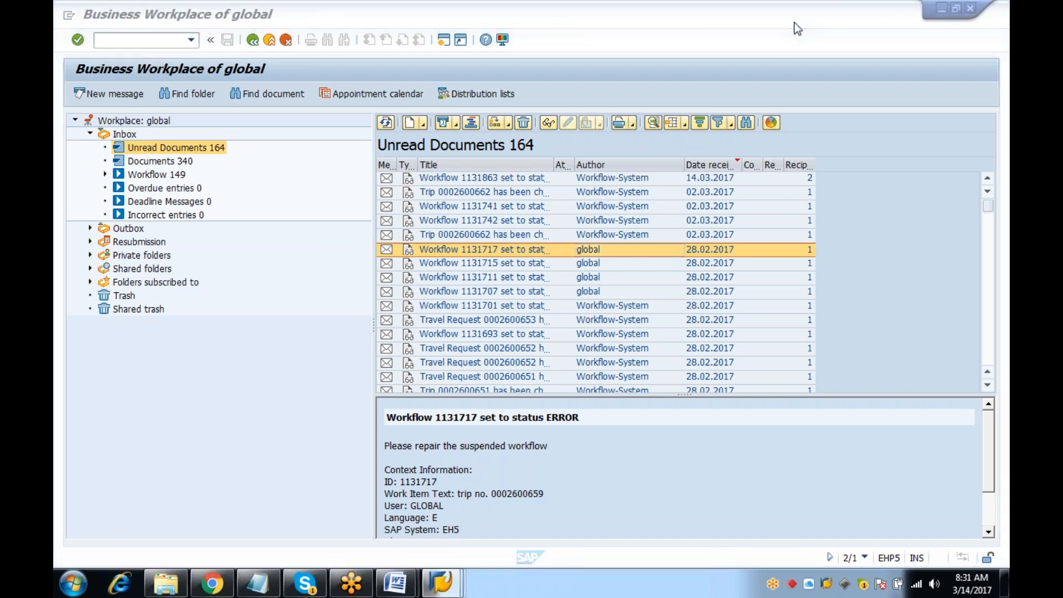
Bring up the 'SAP WF 730 am' notes and mark the PFAC, AC999, FM and Standard rules lines
left_click(395, 582)
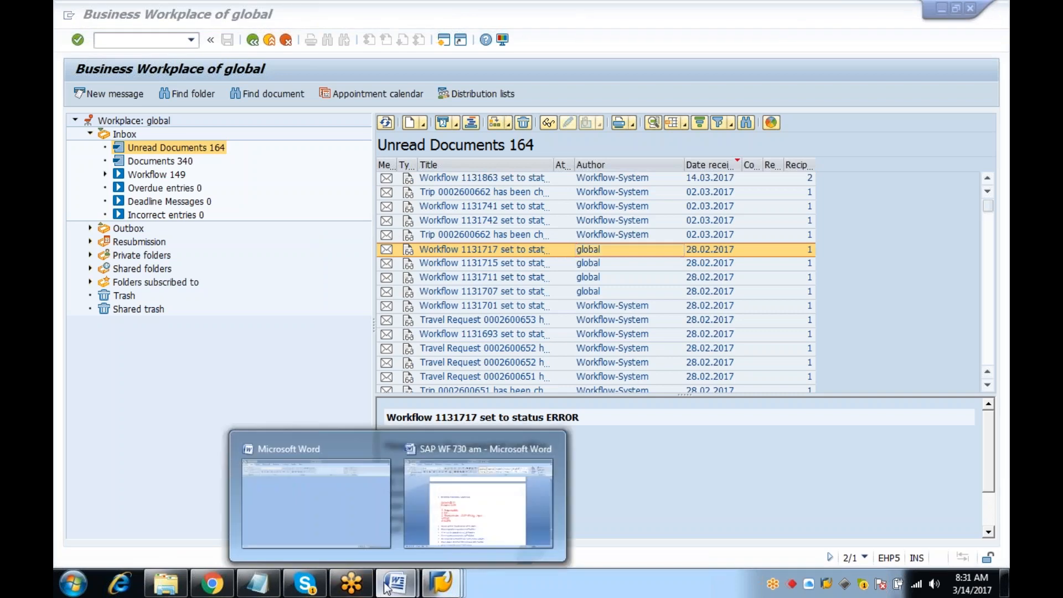
left_click(490, 512)
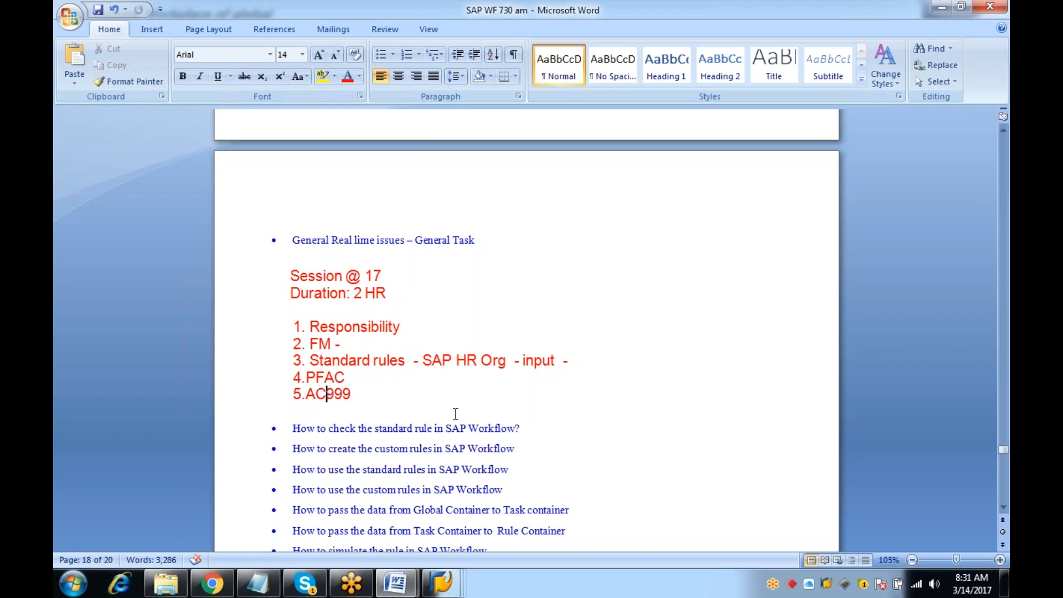
left_click_drag(388, 386, 277, 378)
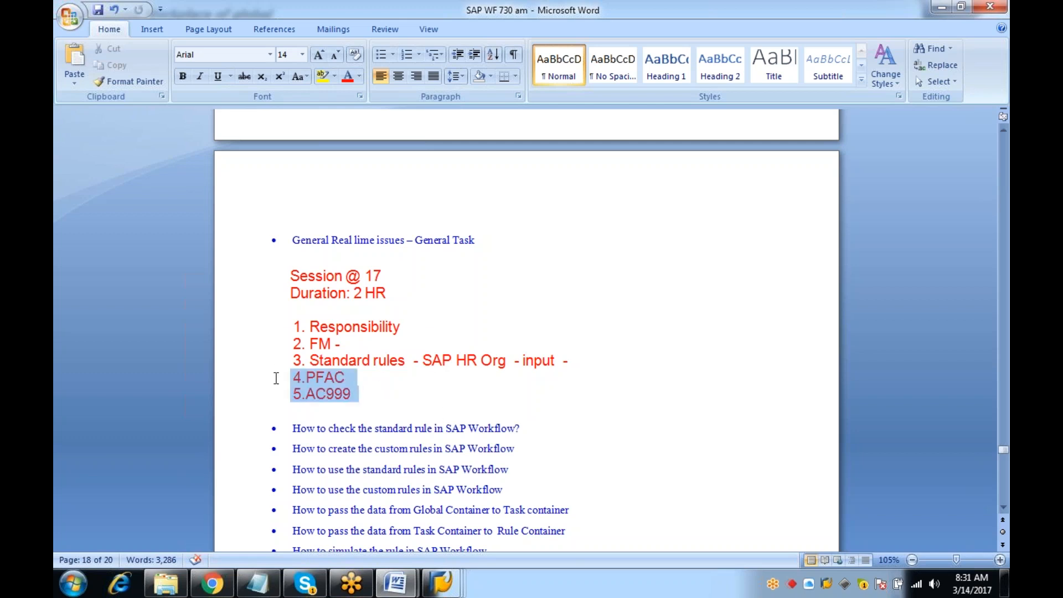
left_click_drag(407, 402, 409, 398)
left_click_drag(585, 360, 312, 345)
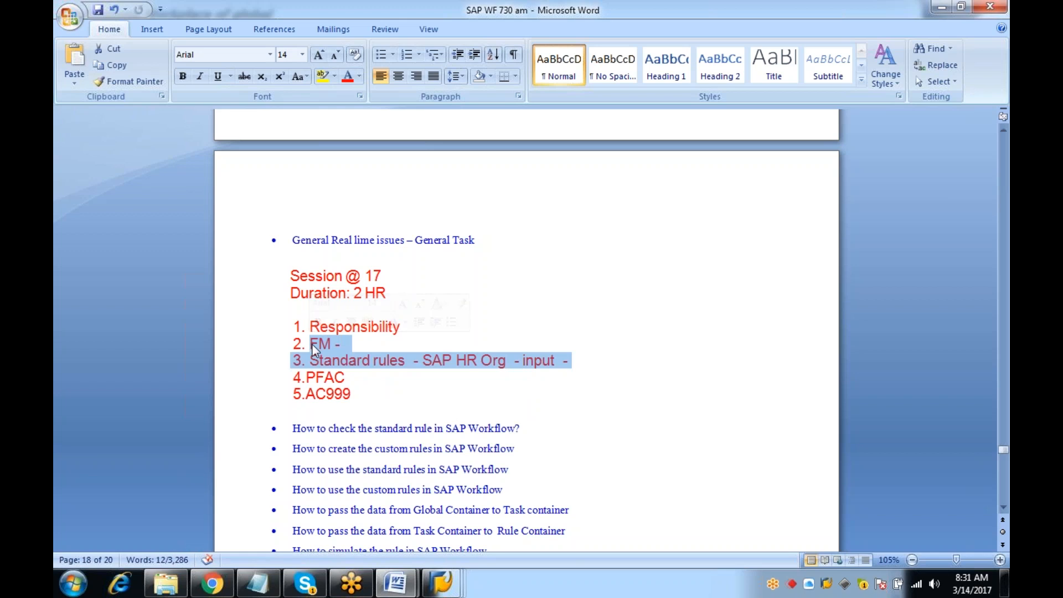
left_click(589, 365)
left_click_drag(587, 365, 535, 367)
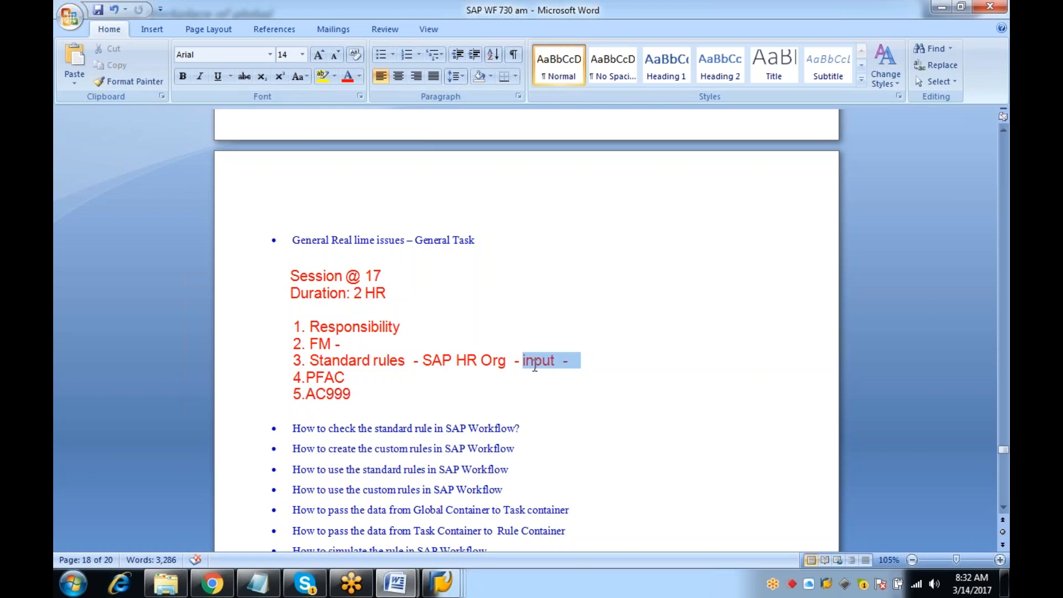
Mark the Session 17 rule topics list, then bring the Notepad notes forward
left_click_drag(481, 303, 562, 252)
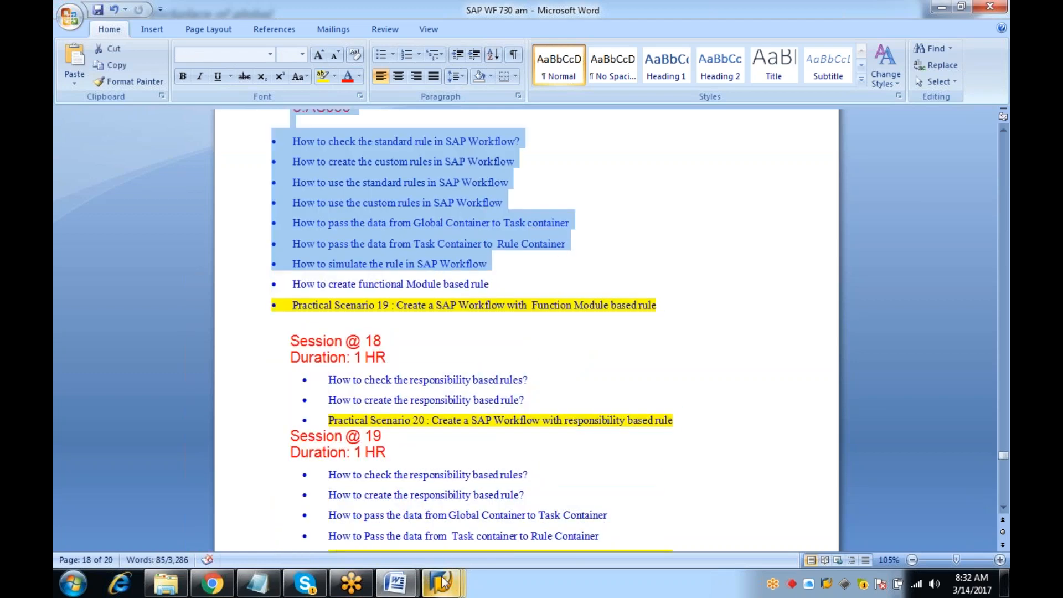
mouse_move(441, 577)
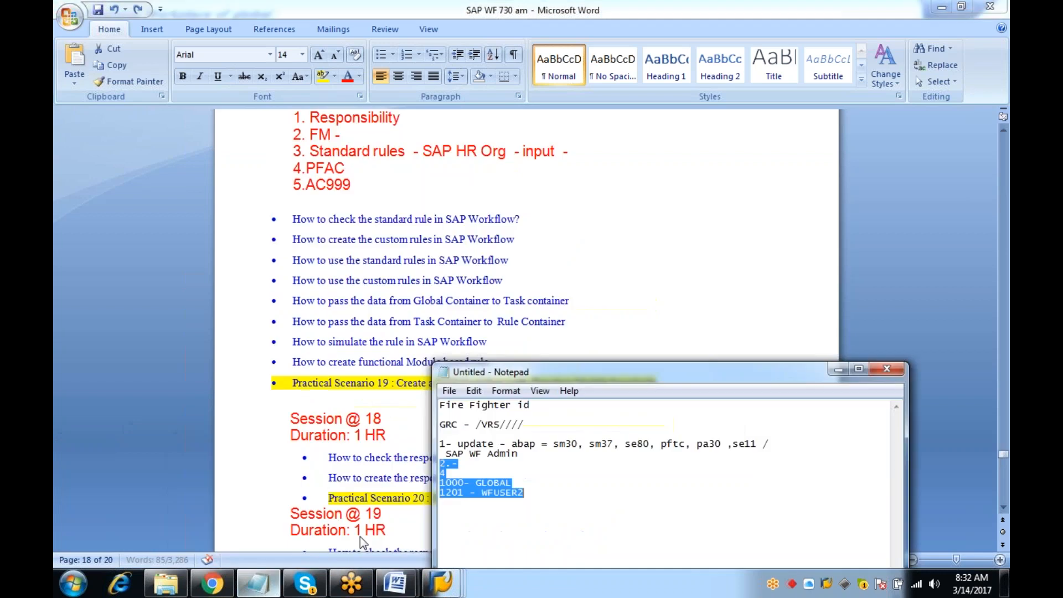
left_click(603, 490)
Append '-' to the last user entry under SAP WF Admin, then select the entry above it
left_click_drag(532, 494, 423, 480)
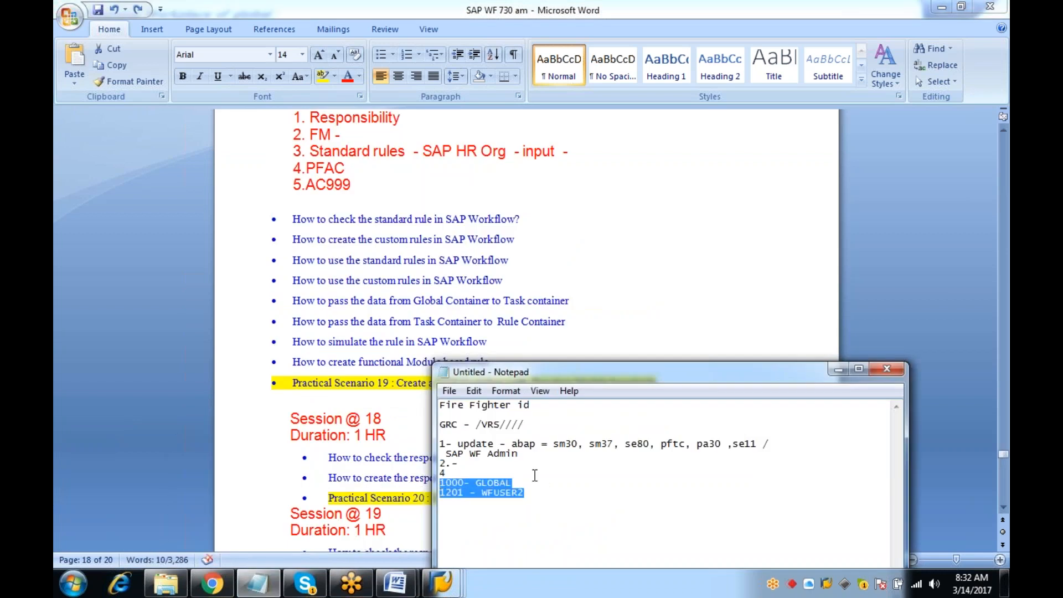
left_click(558, 493)
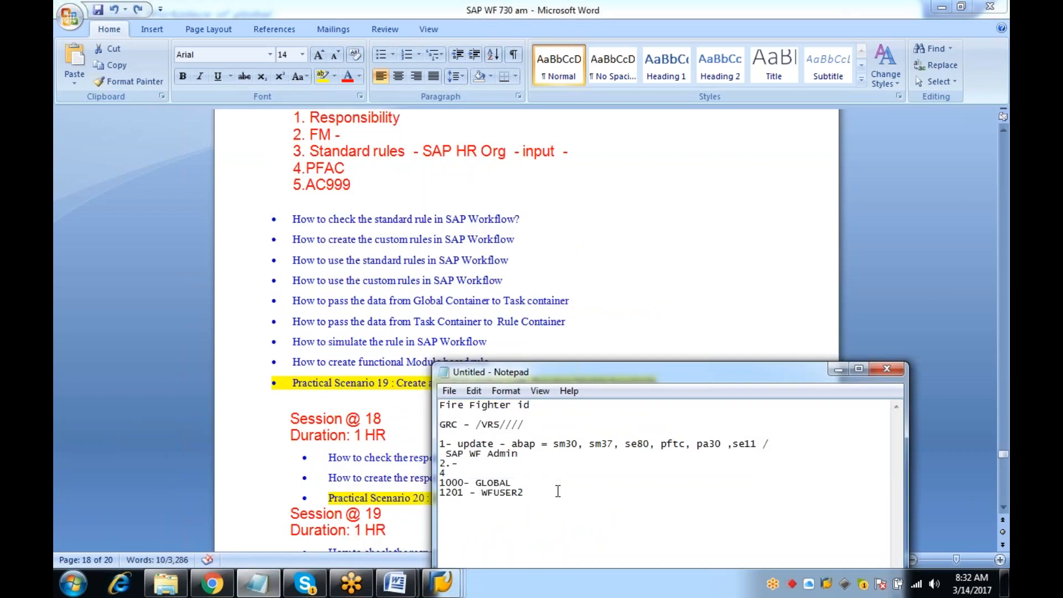
type("-")
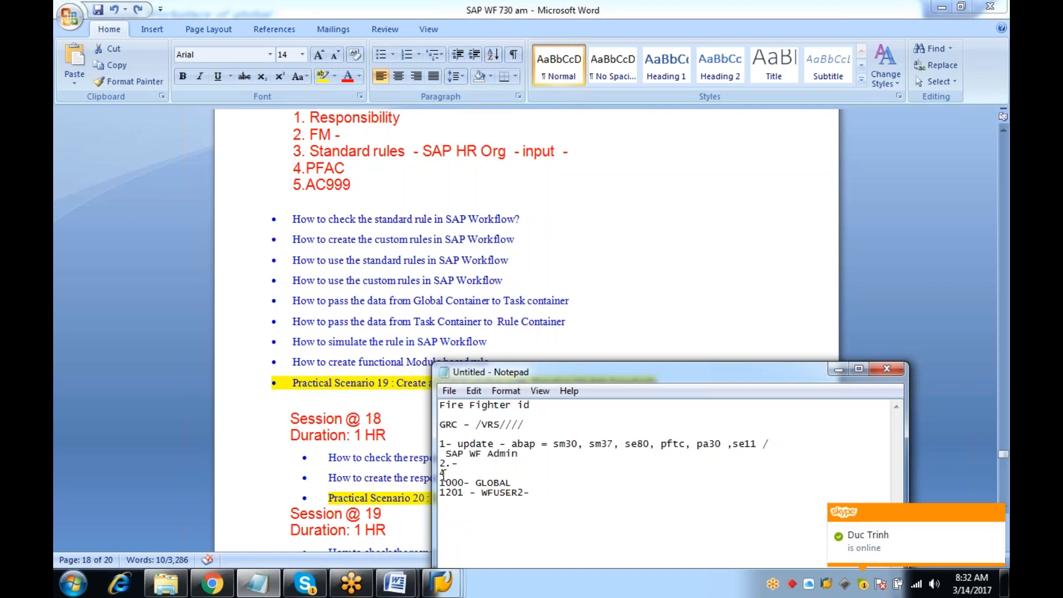
left_click_drag(523, 481, 445, 477)
left_click(523, 480)
left_click_drag(520, 481, 443, 483)
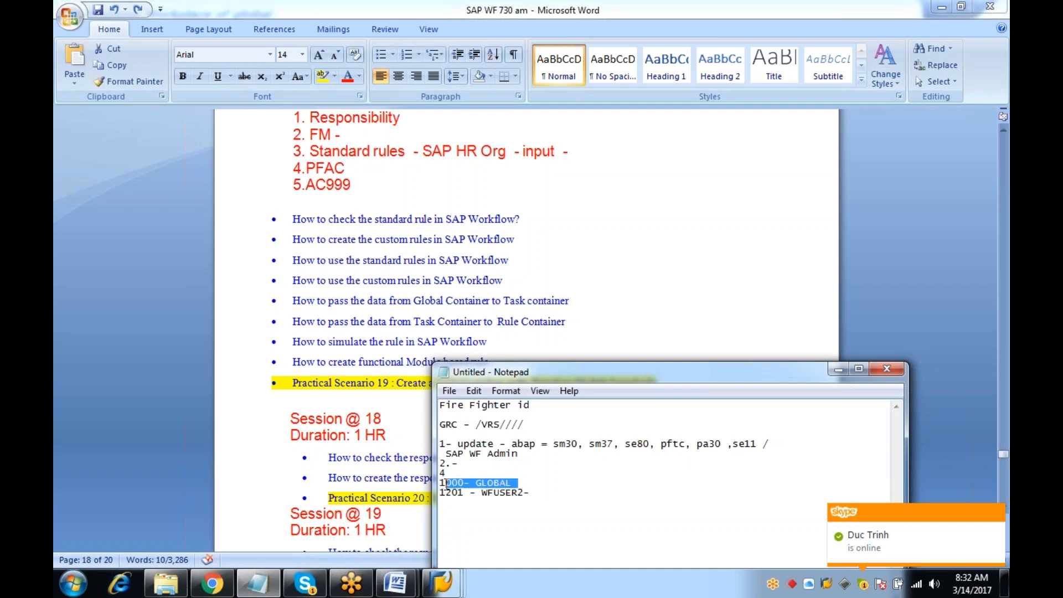